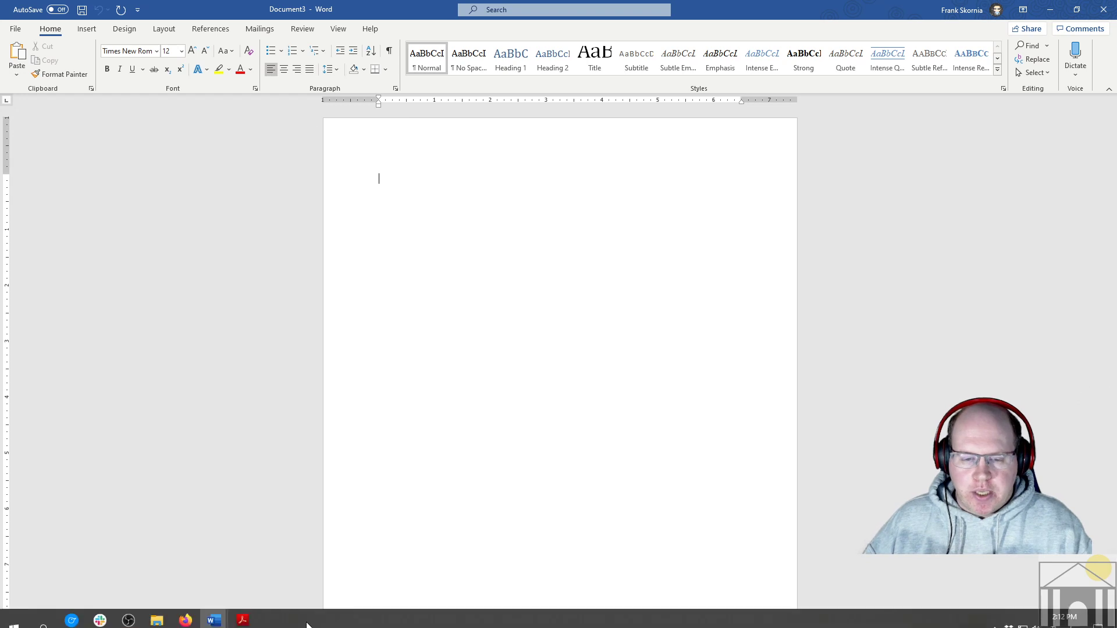
- Switch to the blank document Document2
mouse_move(219, 609)
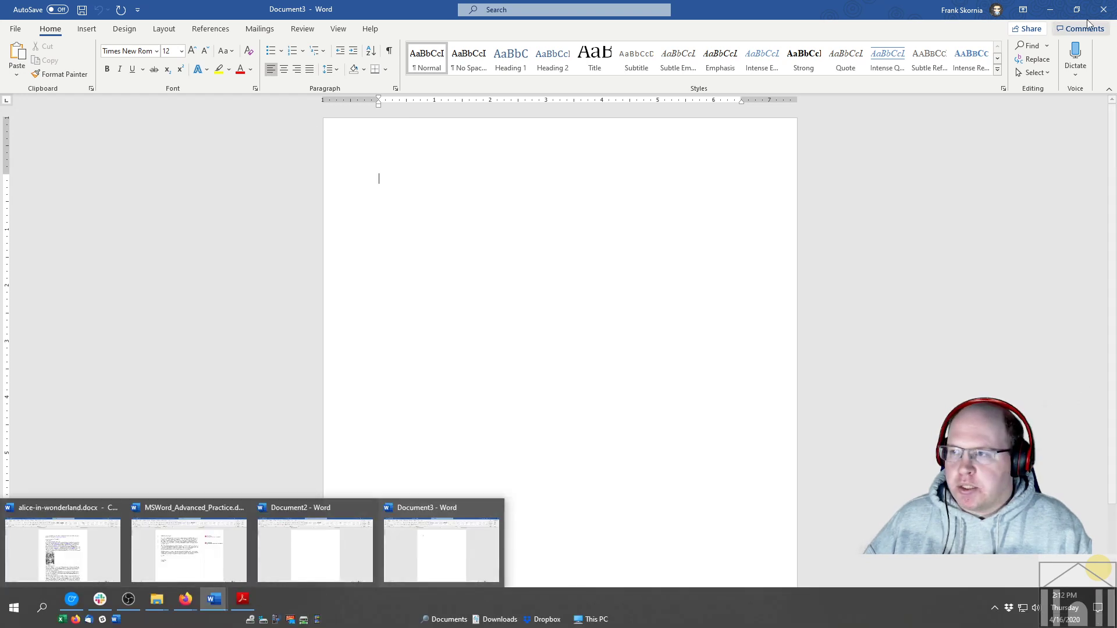
click(315, 550)
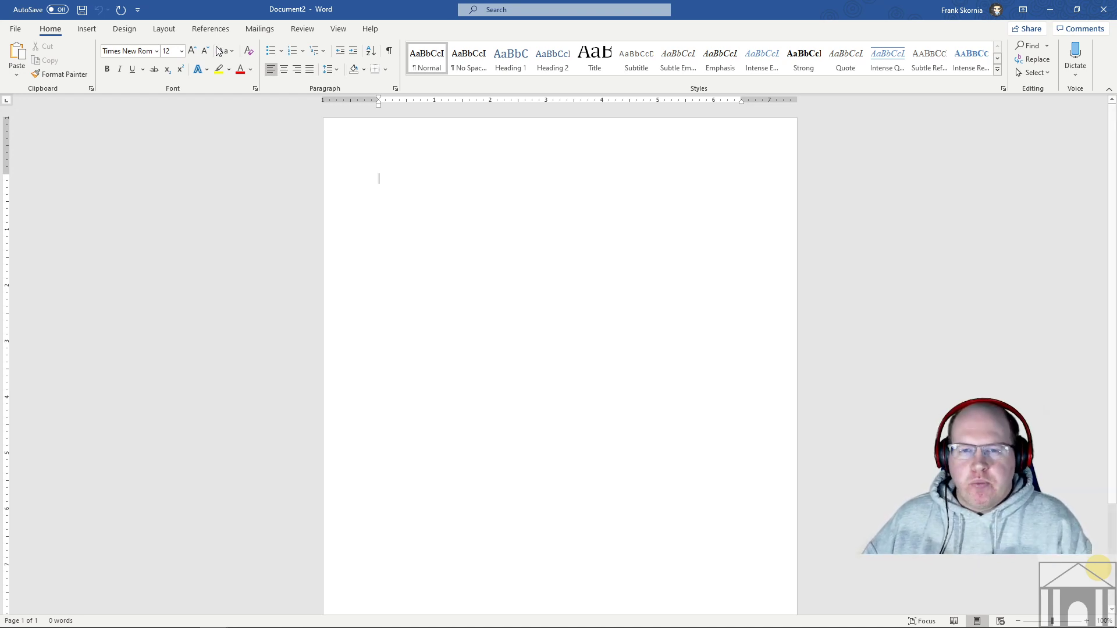
- Format the empty first line as a bulleted list, change it to a numbered list, and view the available number formats
click(270, 51)
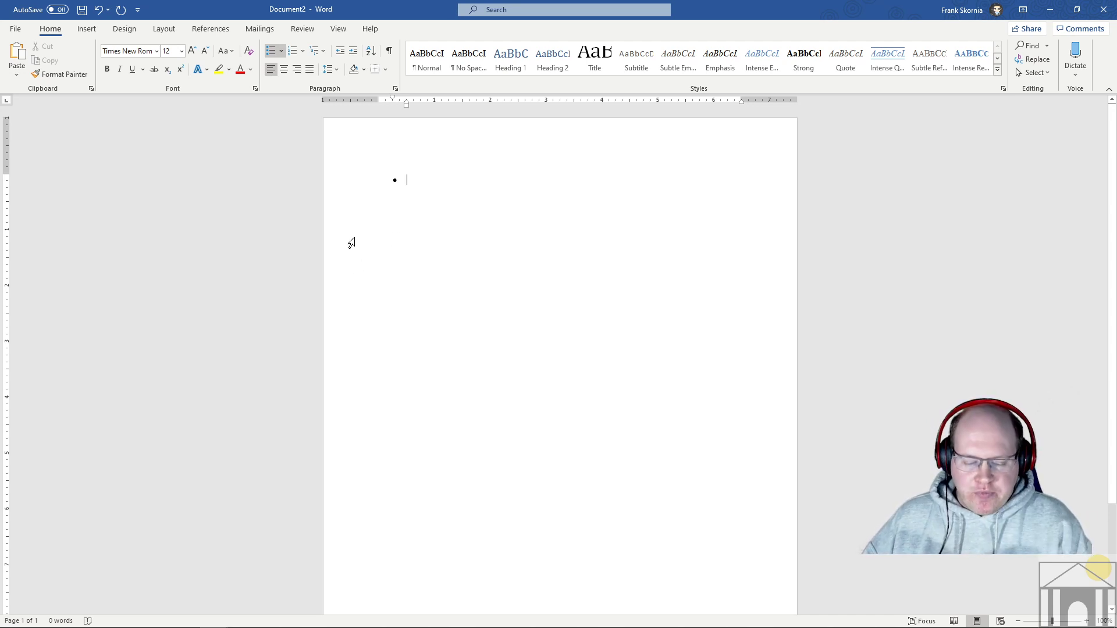
click(292, 52)
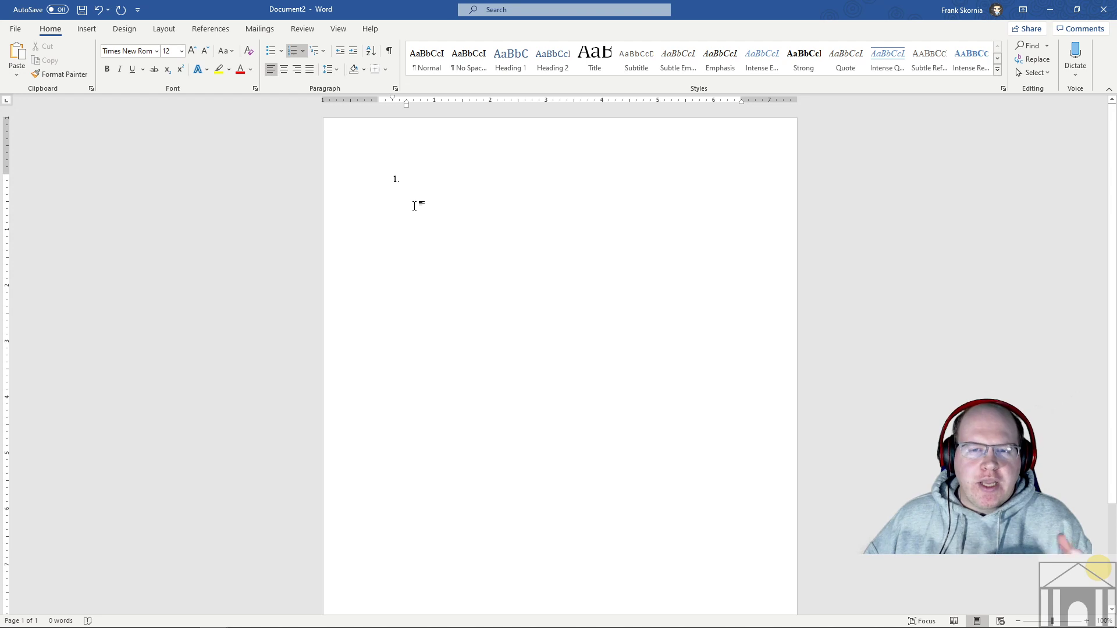
click(304, 52)
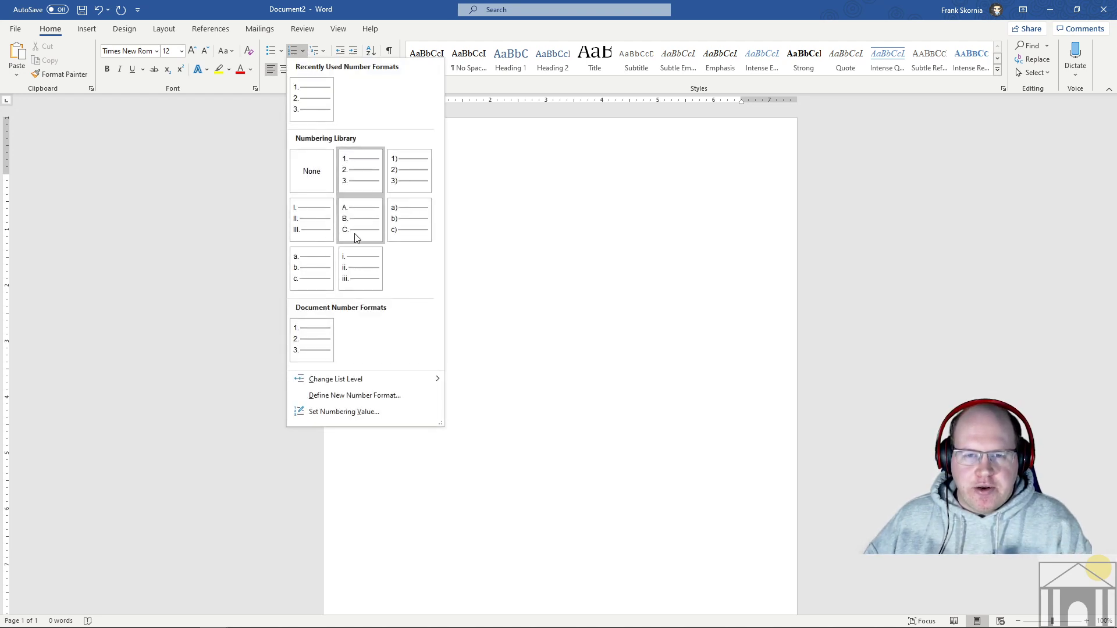
click(484, 225)
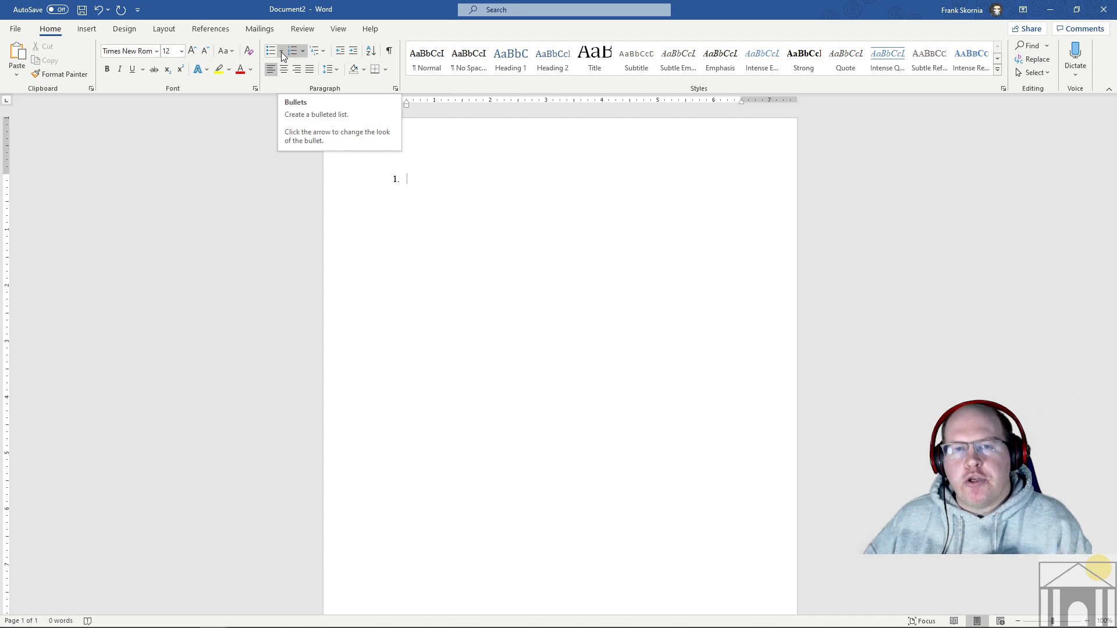
- Change the list marker to a check mark, to a hollow circle, and finally to a solid round bullet
click(282, 56)
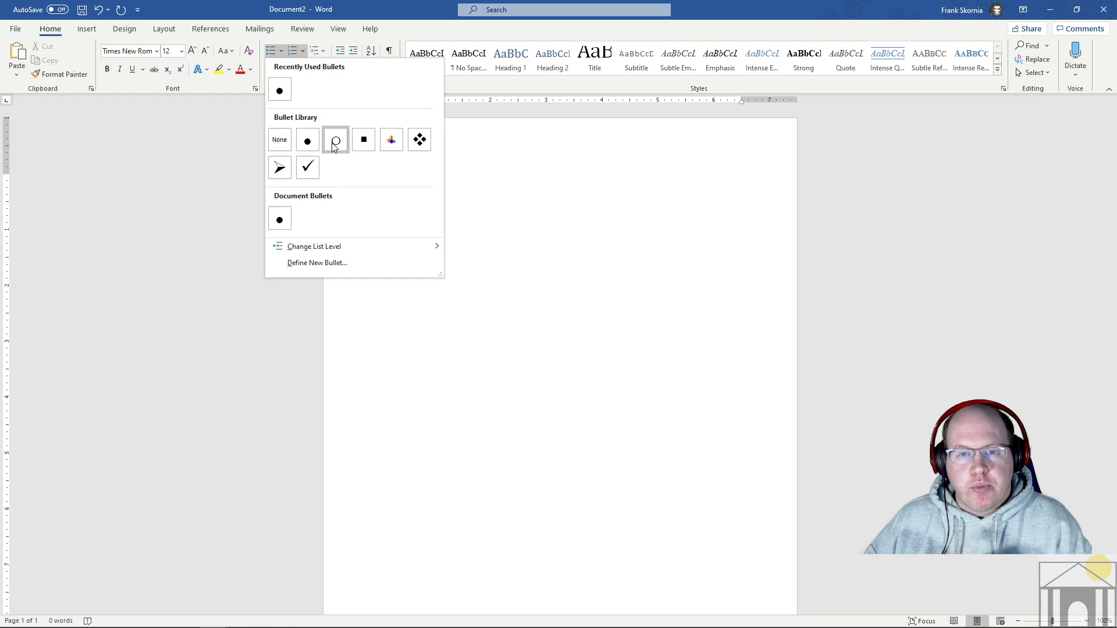
click(306, 169)
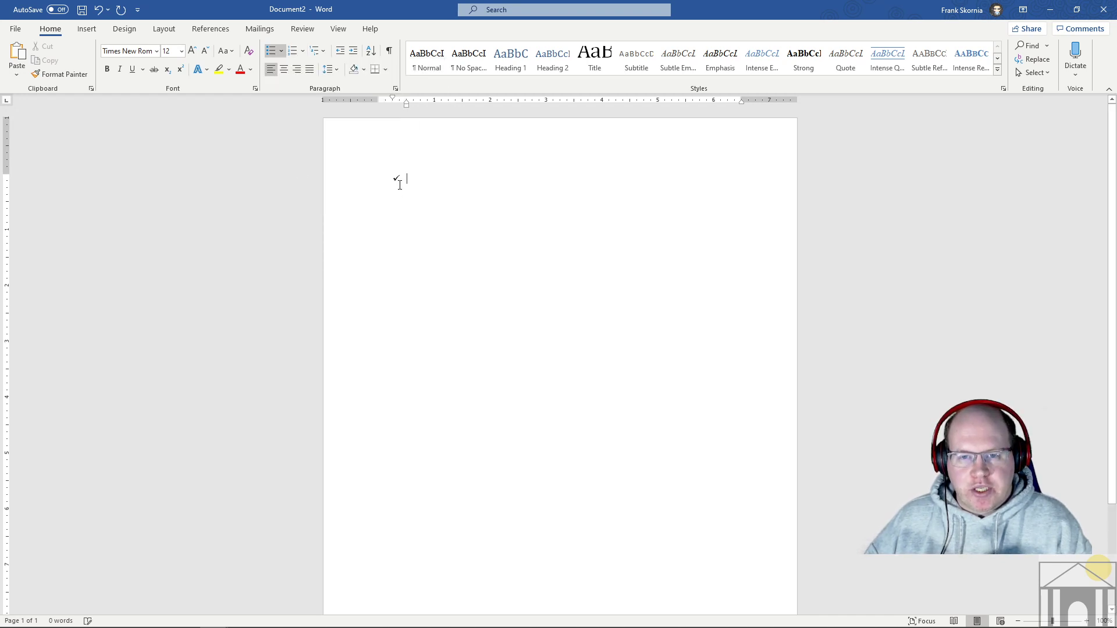
click(281, 55)
click(336, 140)
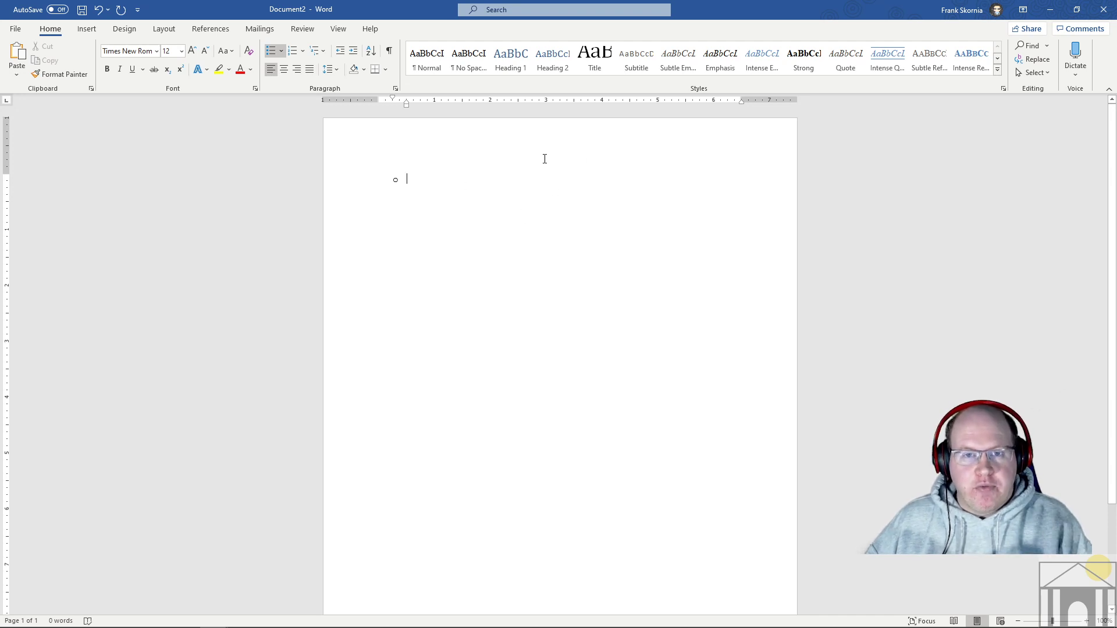
click(281, 51)
click(309, 141)
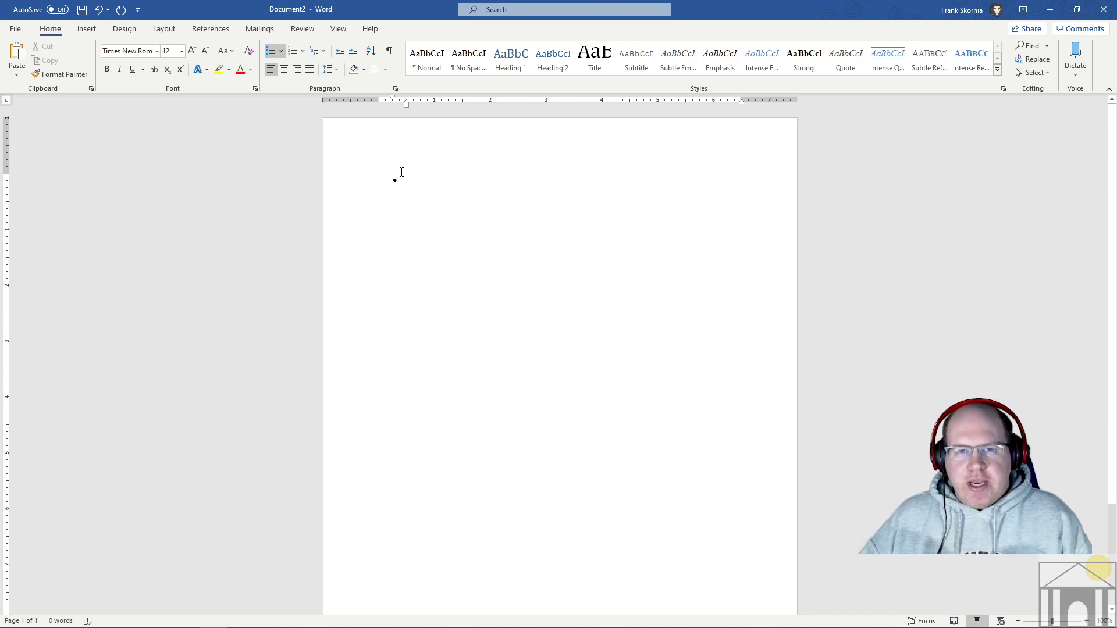
- View the bullet library without choosing a style, and remove the bullet and indent from the empty line
click(281, 51)
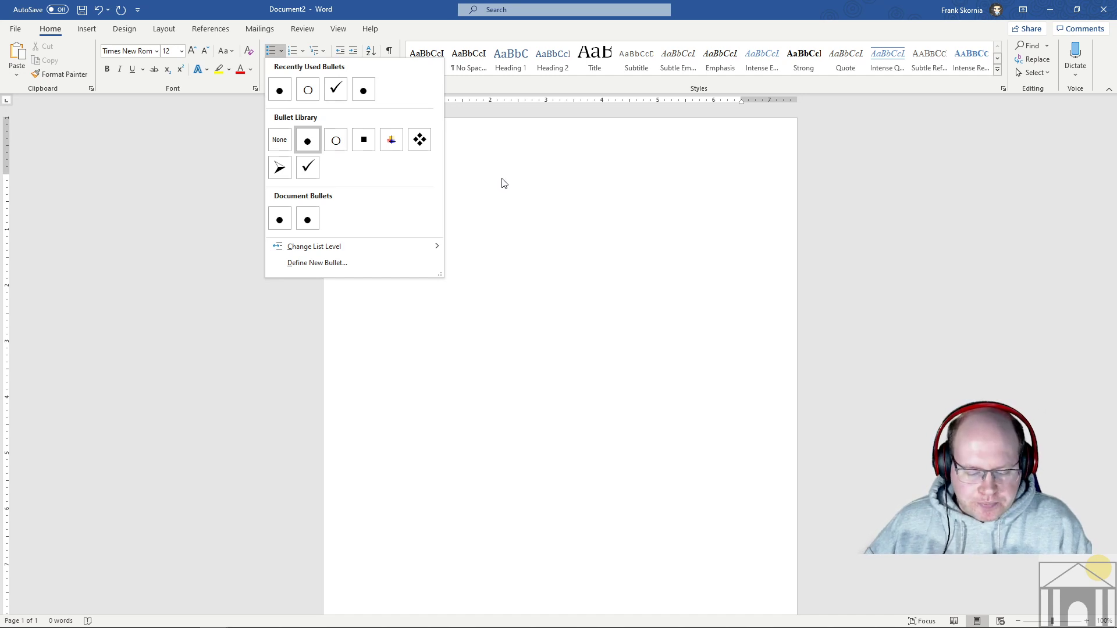
click(488, 190)
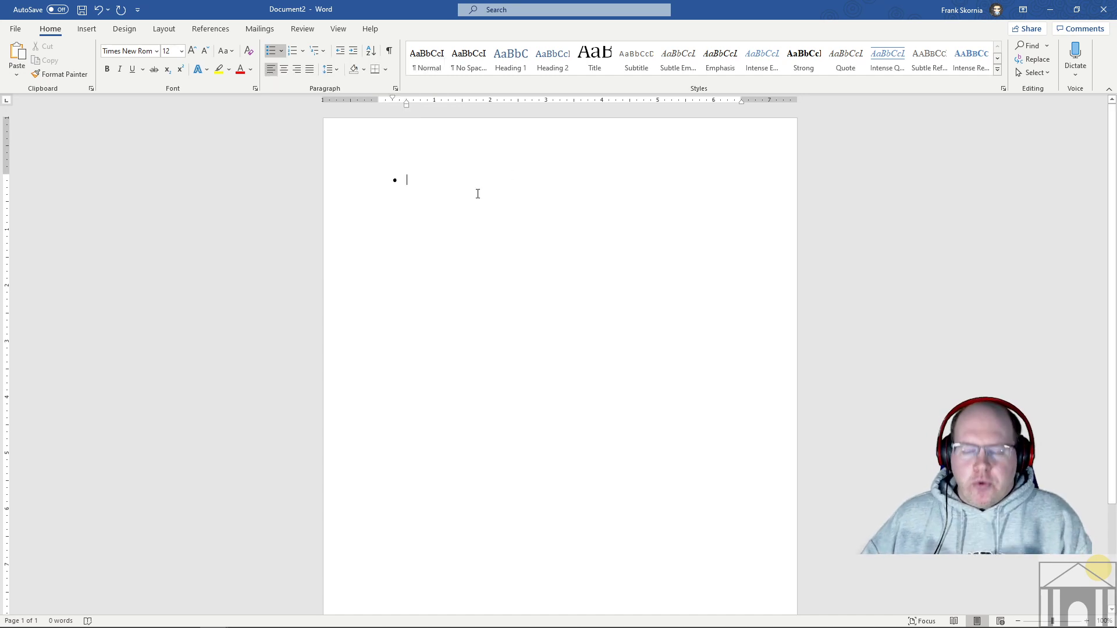
key(BackSpace)
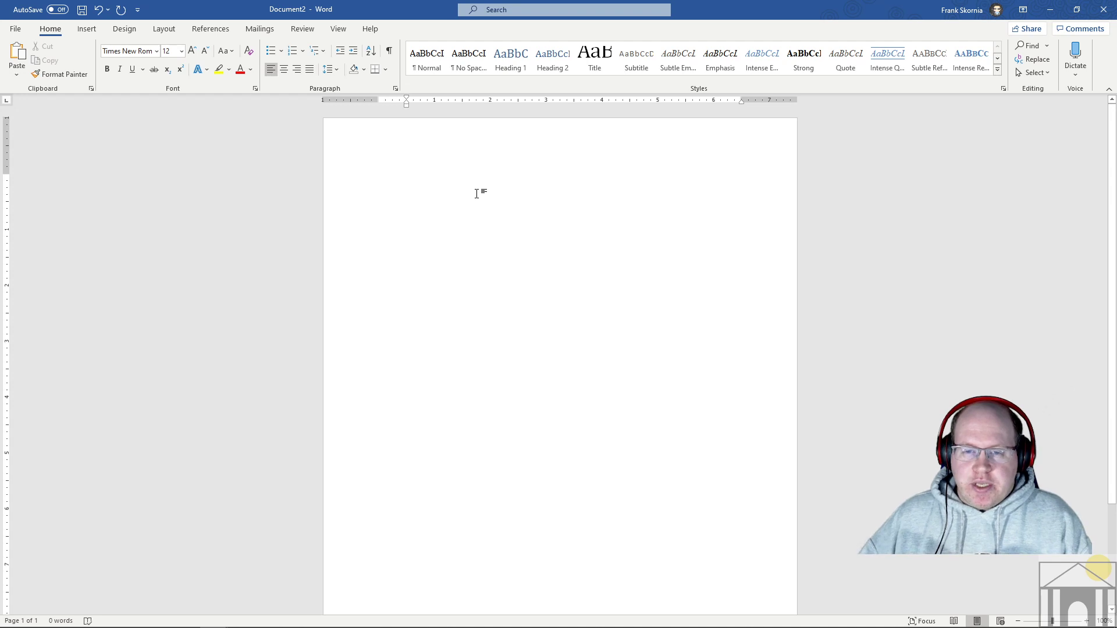
key(BackSpace)
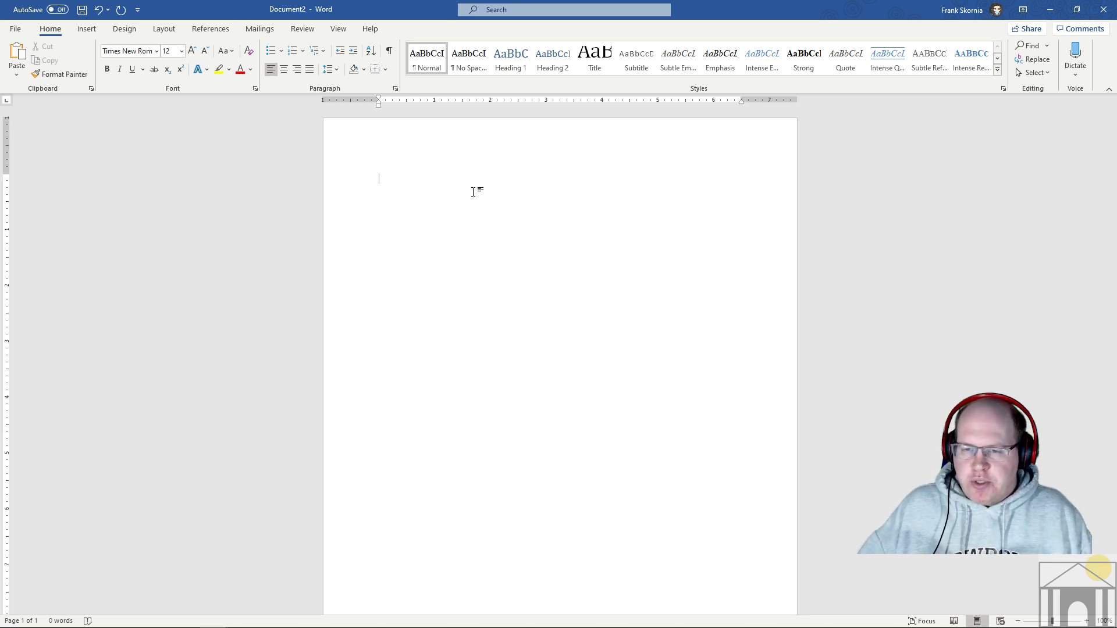
- Switch to Acrobat Reader to check the list exercise in the Microsoft Word Advanced handout, and return to Document2 in Word
click(243, 598)
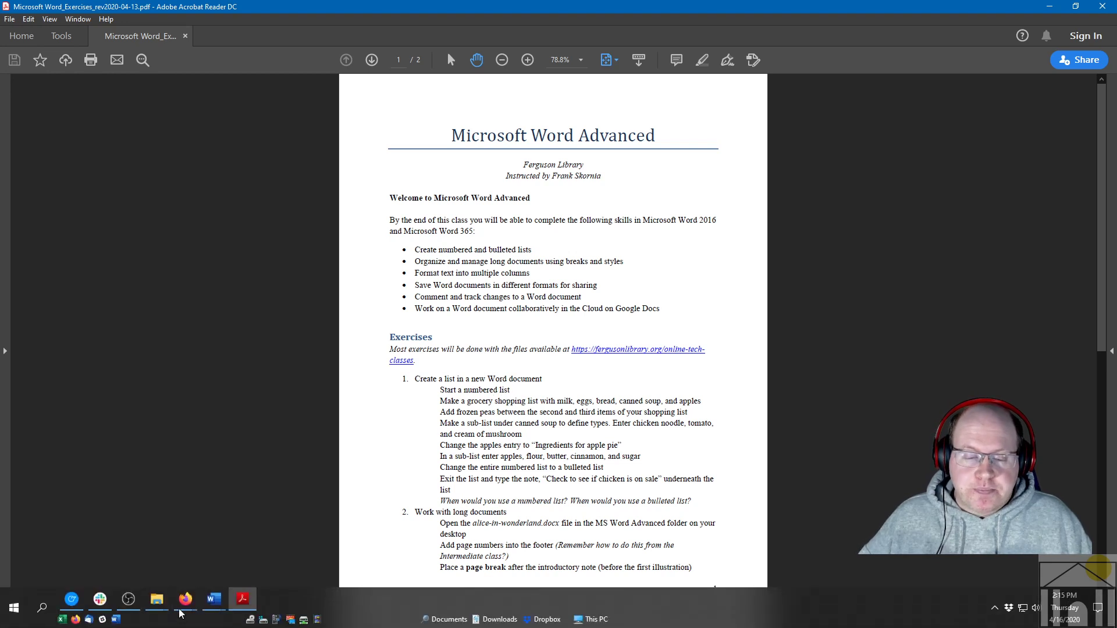
click(213, 599)
click(349, 559)
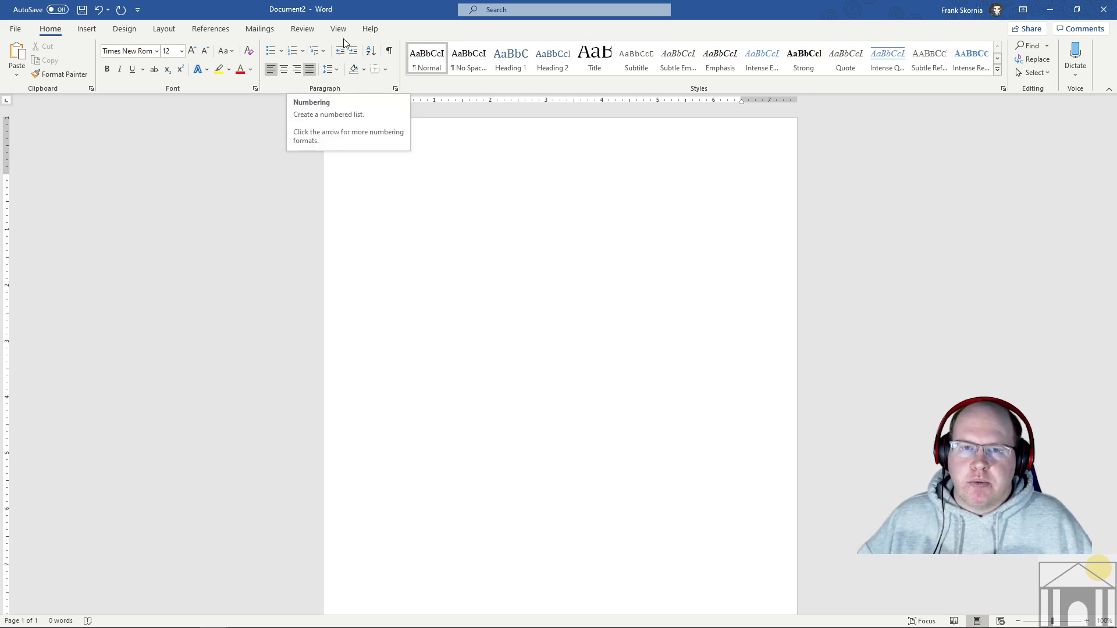
- Apply and remove numbering on the empty line, and enter "1." to start an automatic numbered list
click(294, 54)
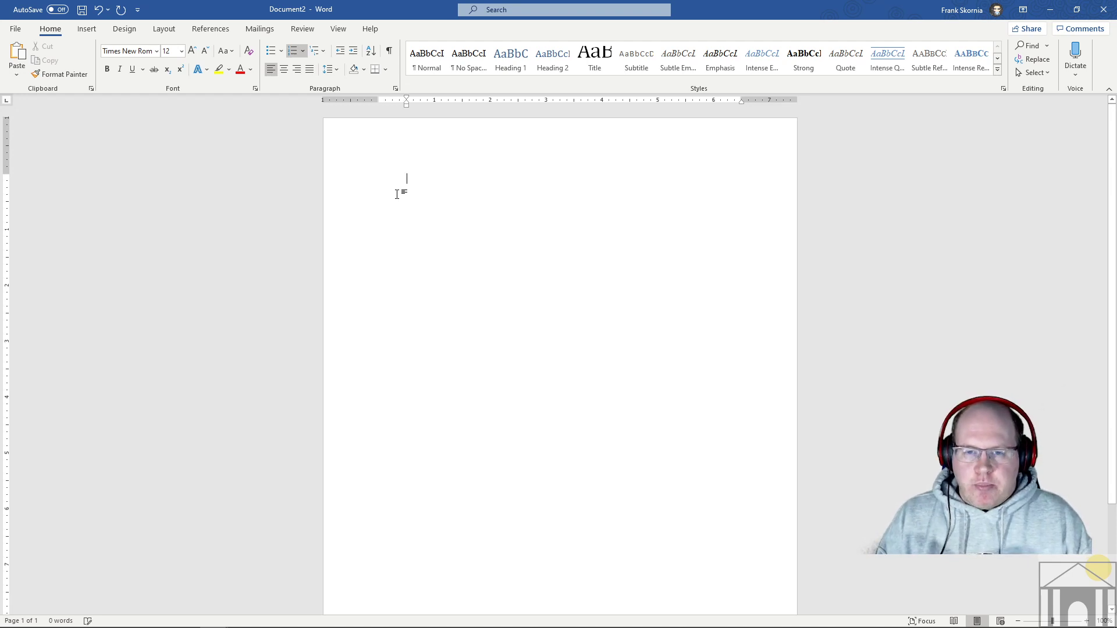
key(BackSpace)
text(1)
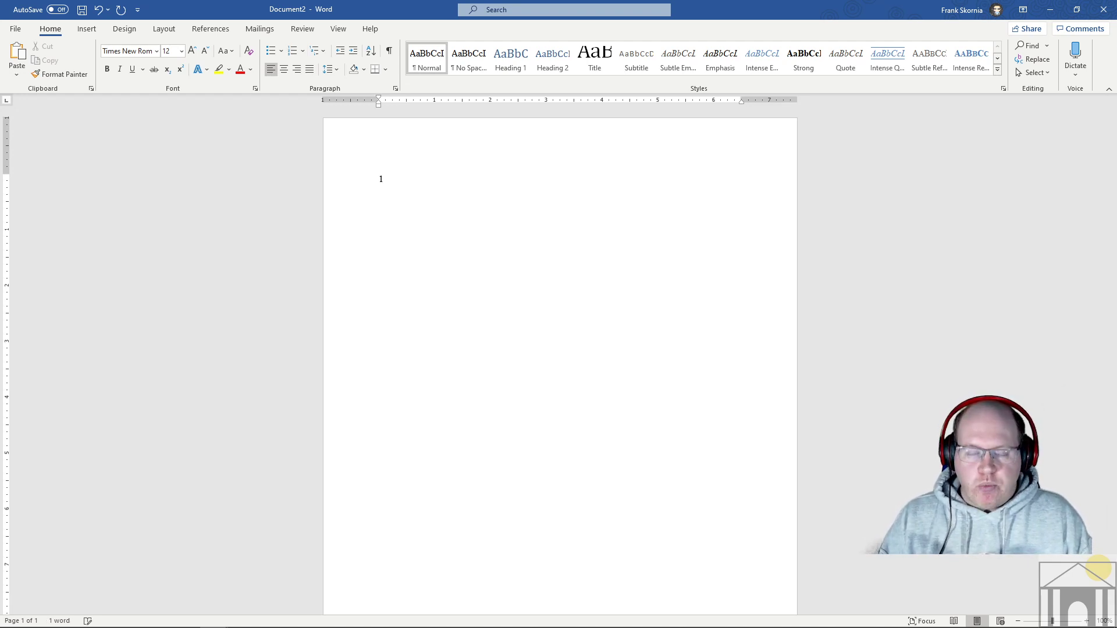
text(.)
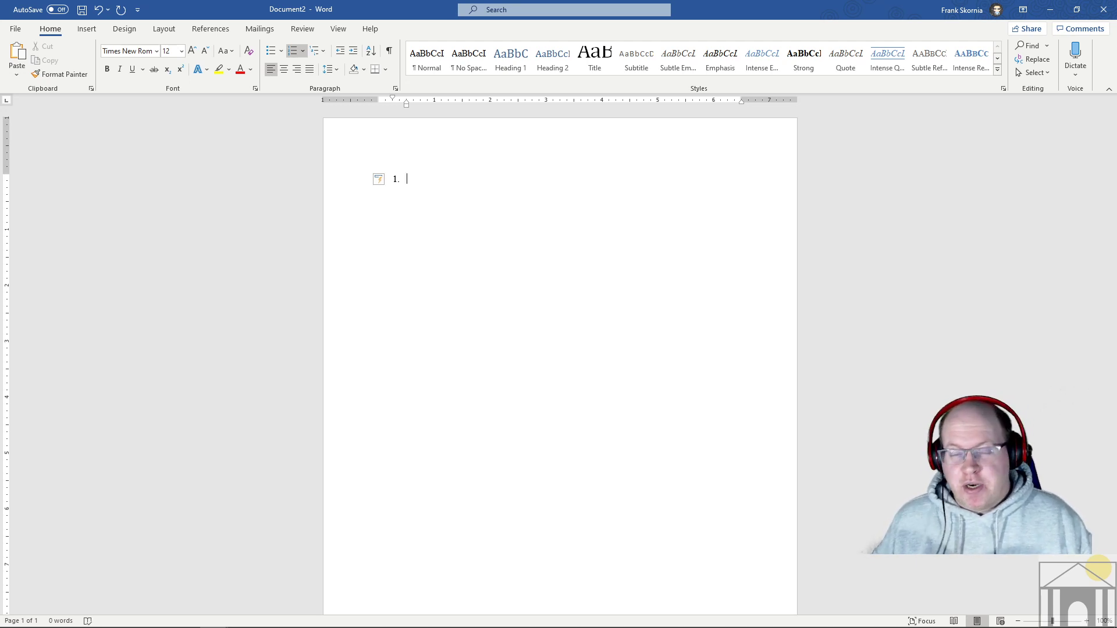
- Undo the automatic numbering and delete the remaining "1." text
click(388, 183)
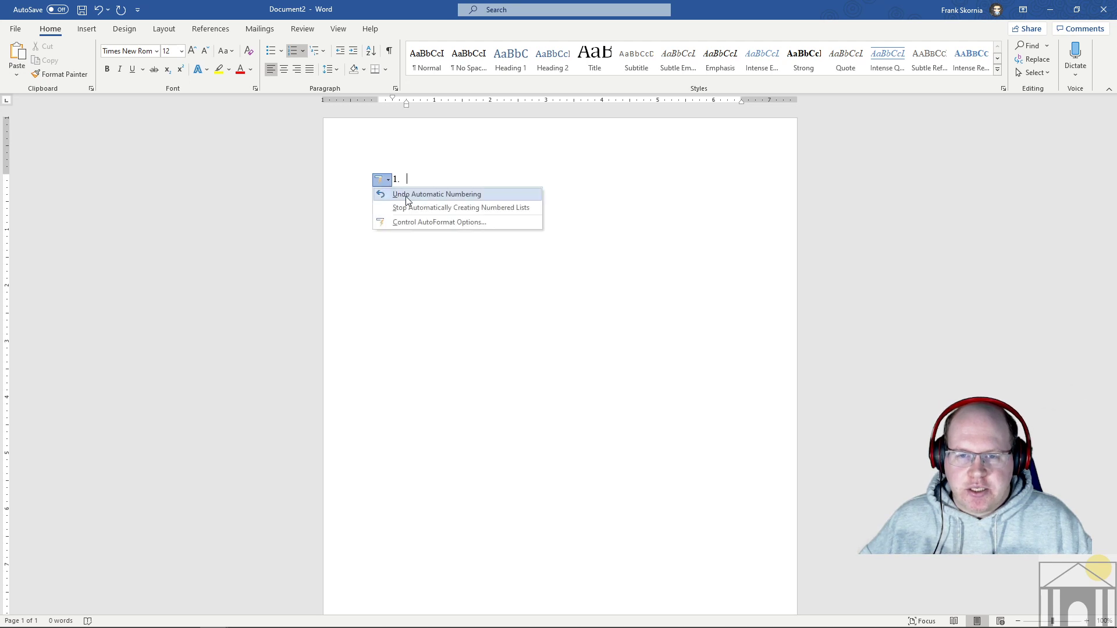
click(431, 198)
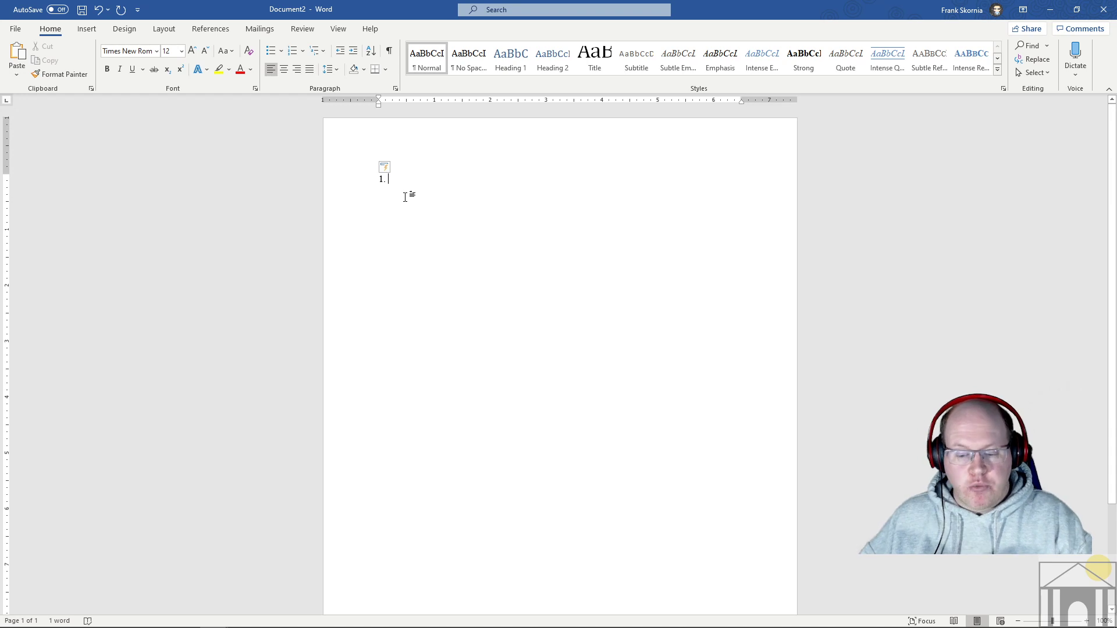
key(BackSpace)
key(BackSpace)
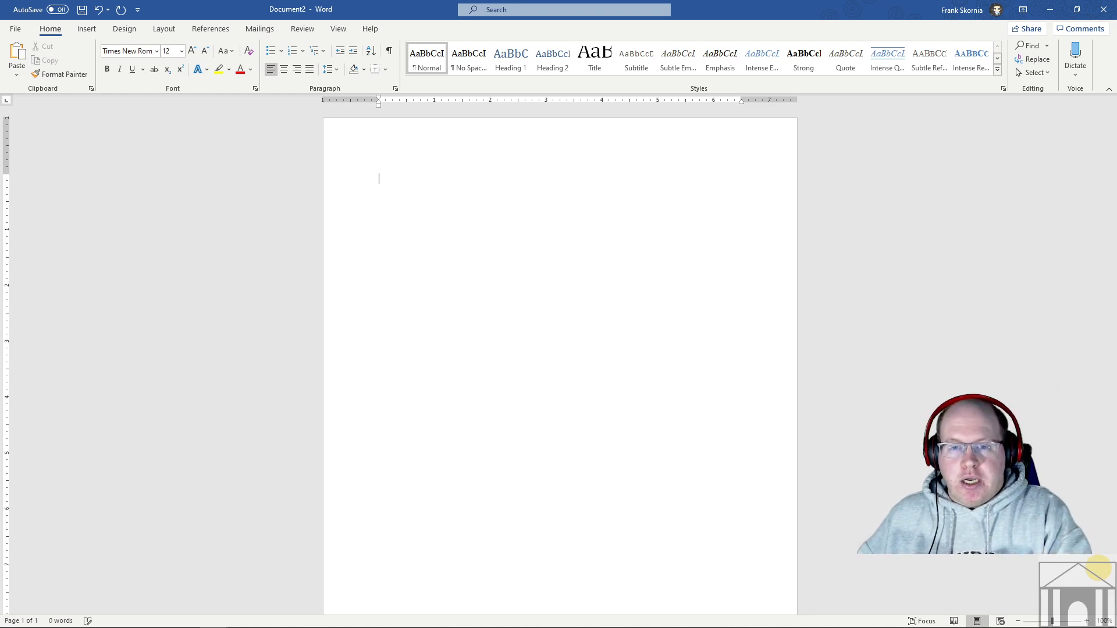
- Create a numbered list with the items Milk, Eggs, Bread, Canned Soup and Apples
click(292, 52)
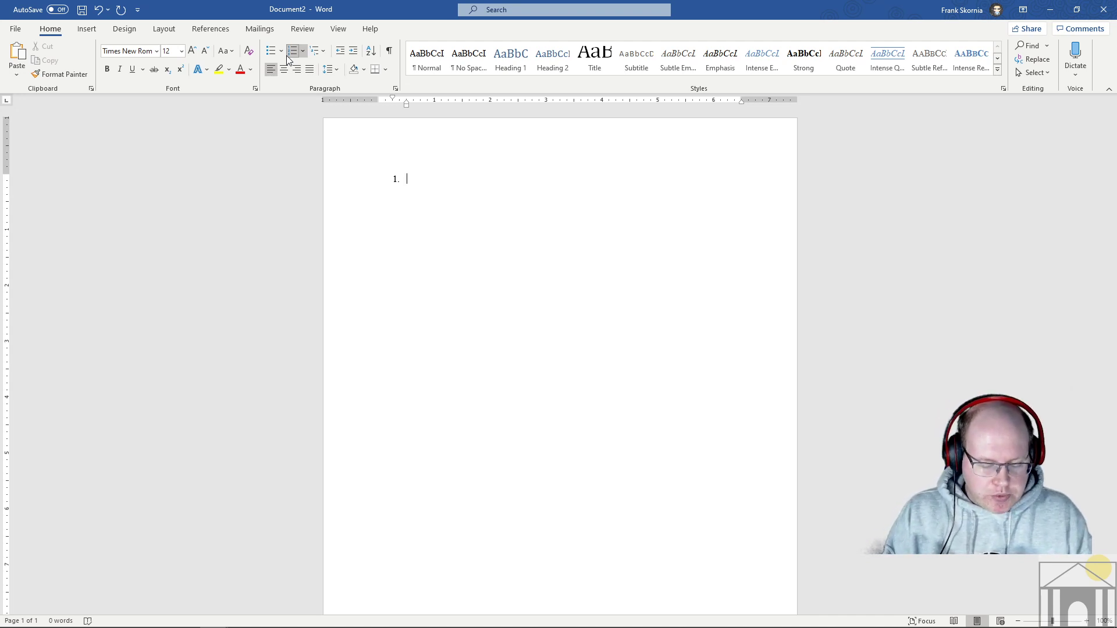
text(Milk)
key(Return)
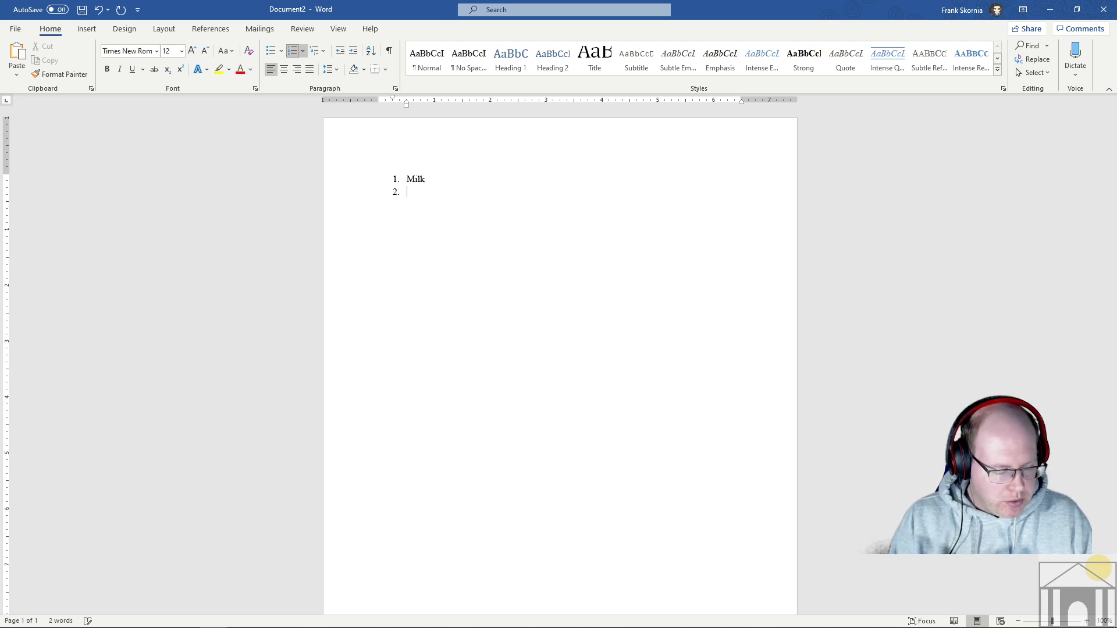
text(Eggs)
key(Return)
text(Bre)
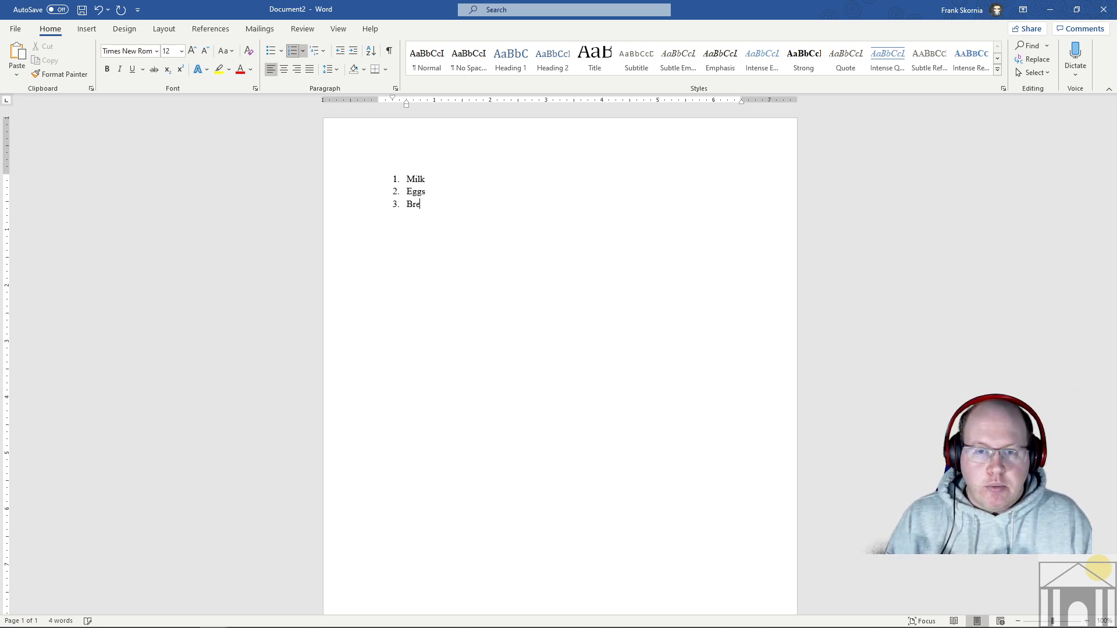
text(ad)
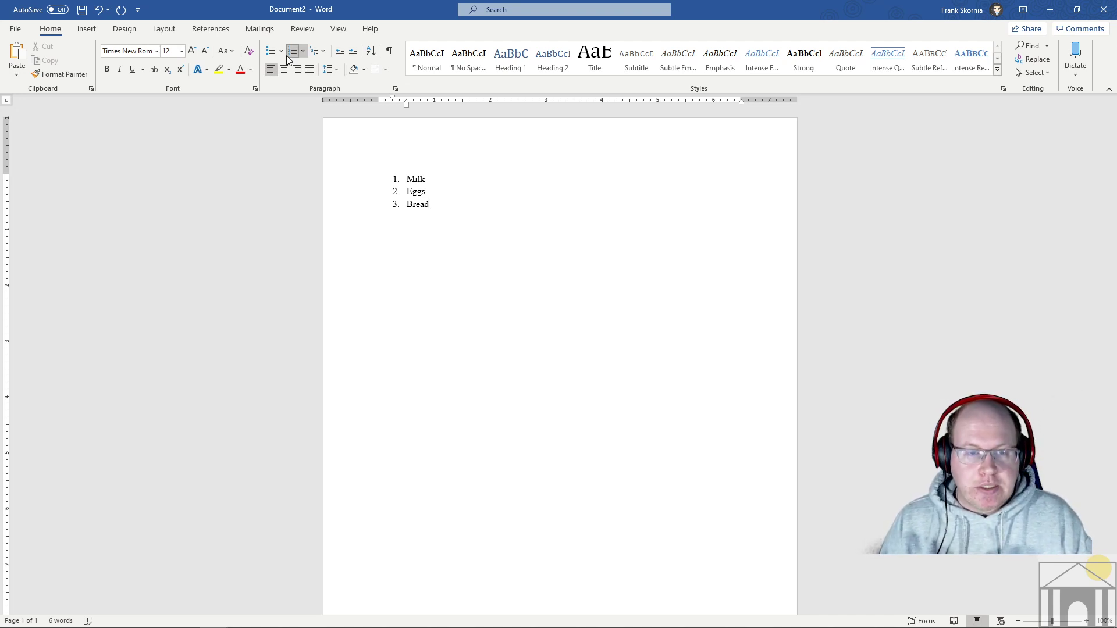
key(Return)
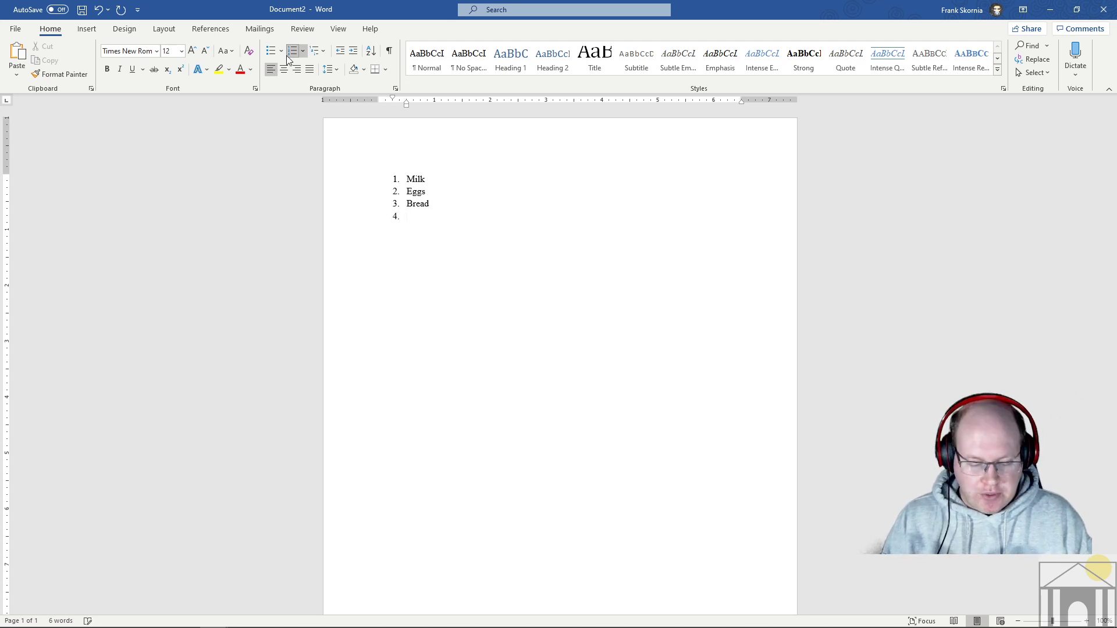
text(Canned So)
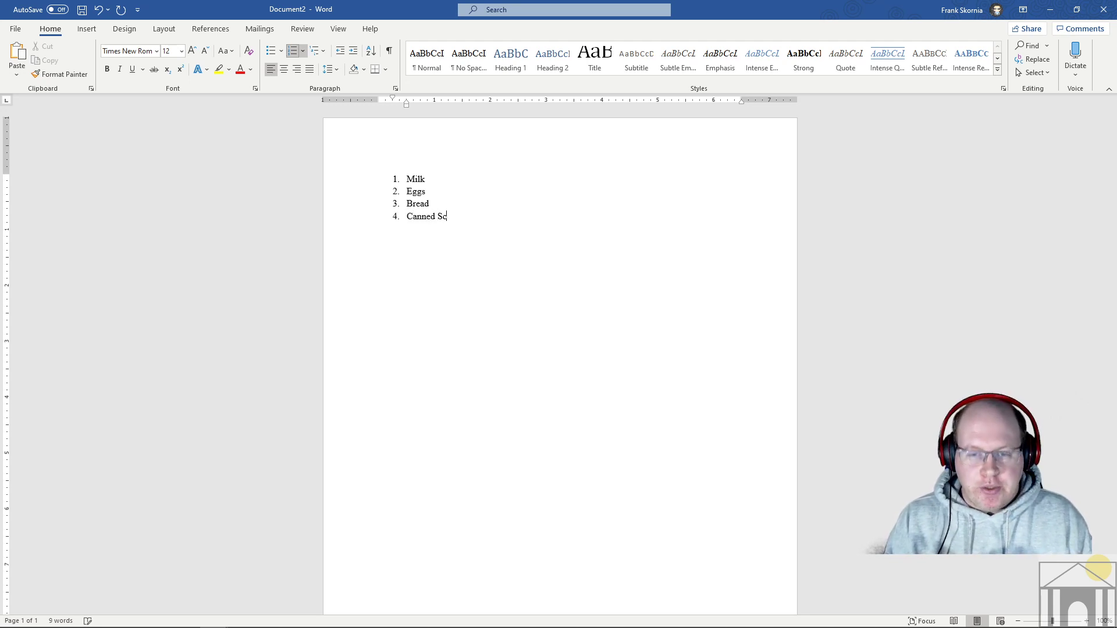
text(up)
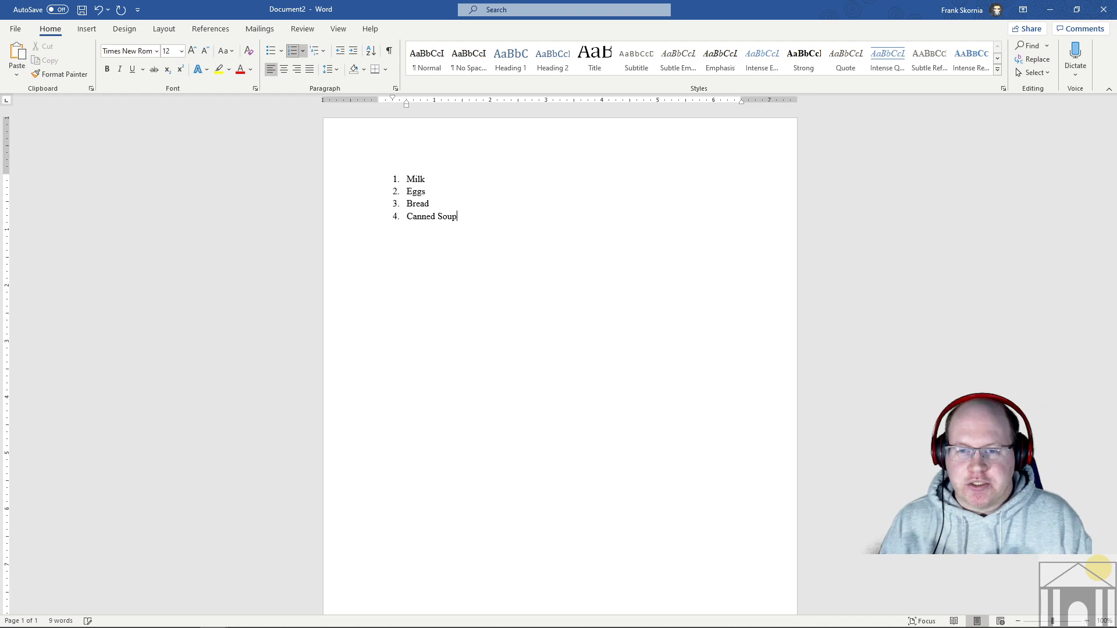
key(Return)
text(Apples)
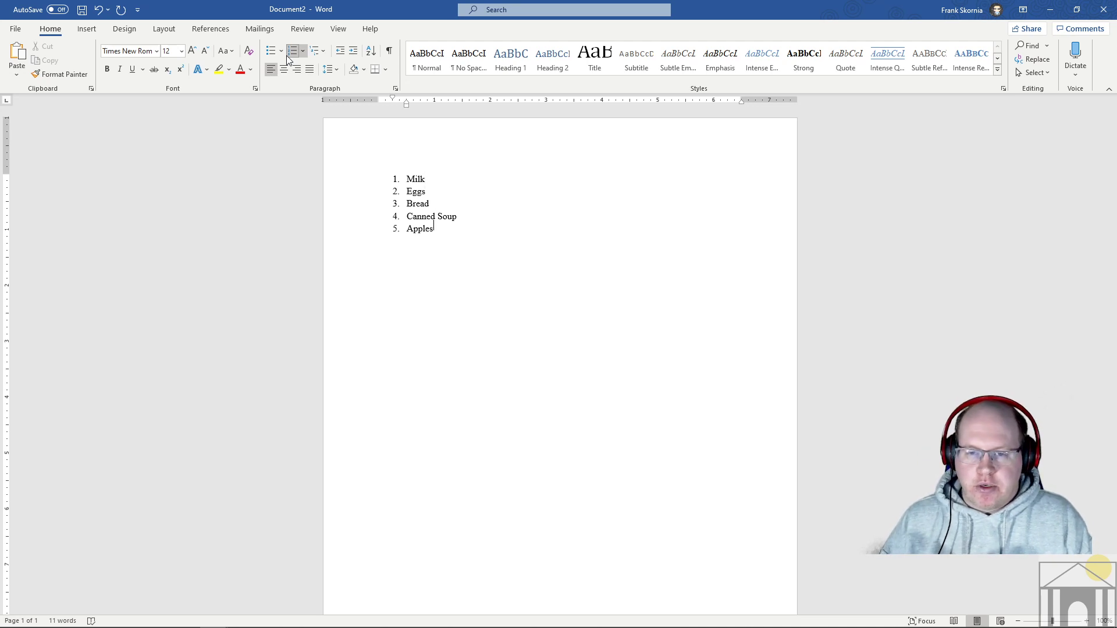
- Add an empty sixth item after Apples and remove it again
key(Return)
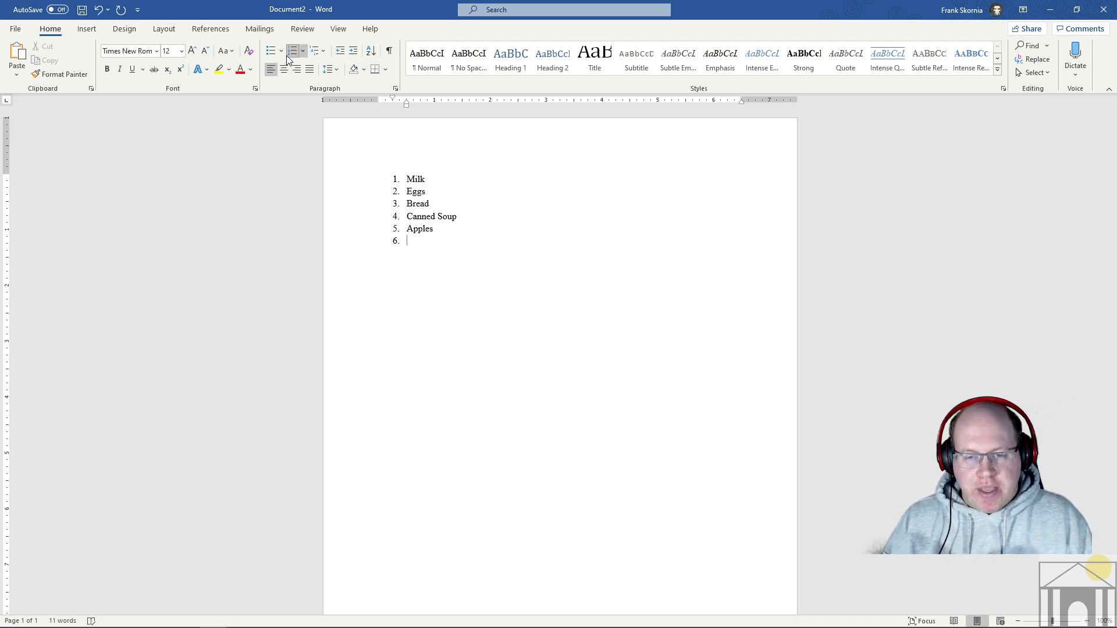
key(BackSpace)
key(BackSpace)
key(BackSpace)
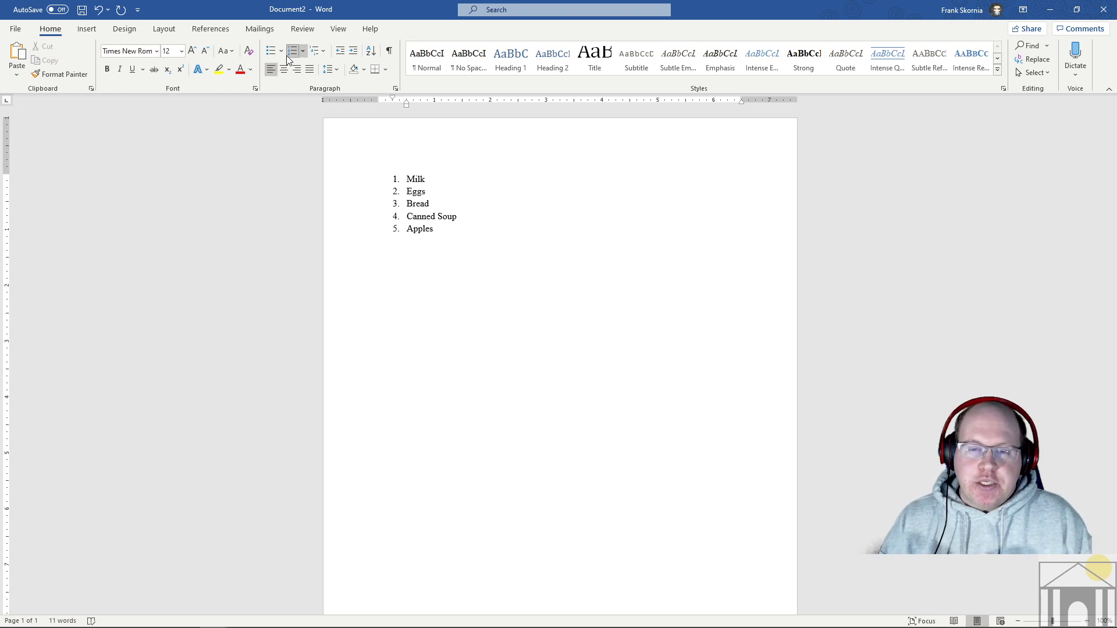
- Insert an empty line between Eggs and Bread in the list, and remove its numbering and indent
key(Up)
key(Up)
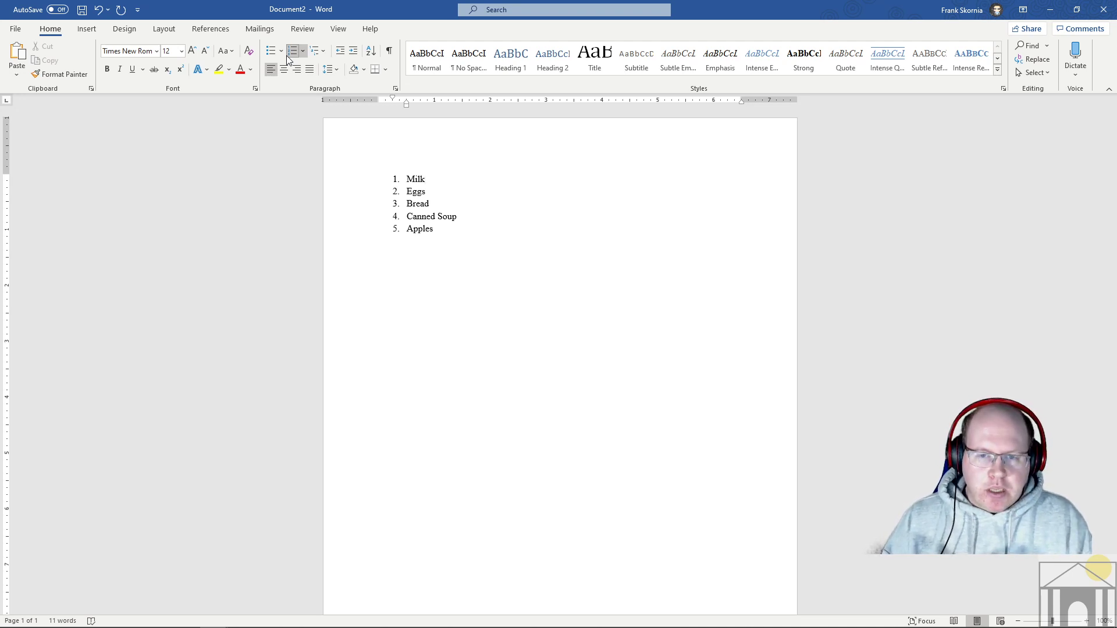
key(Down)
key(Return)
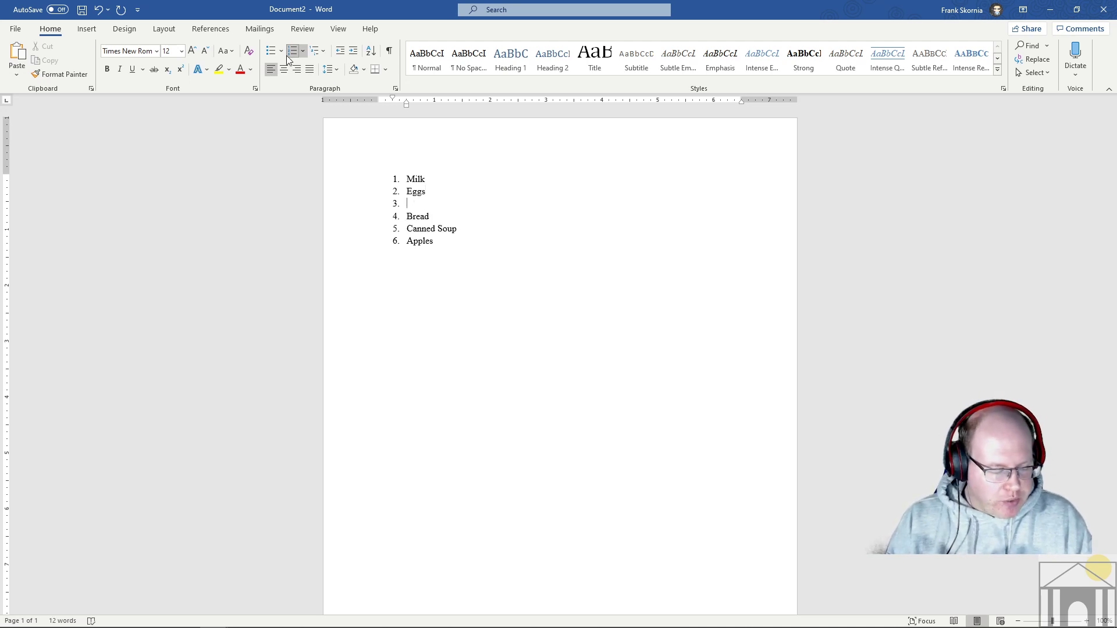
key(BackSpace)
key(BackSpace)
key(BackSpace)
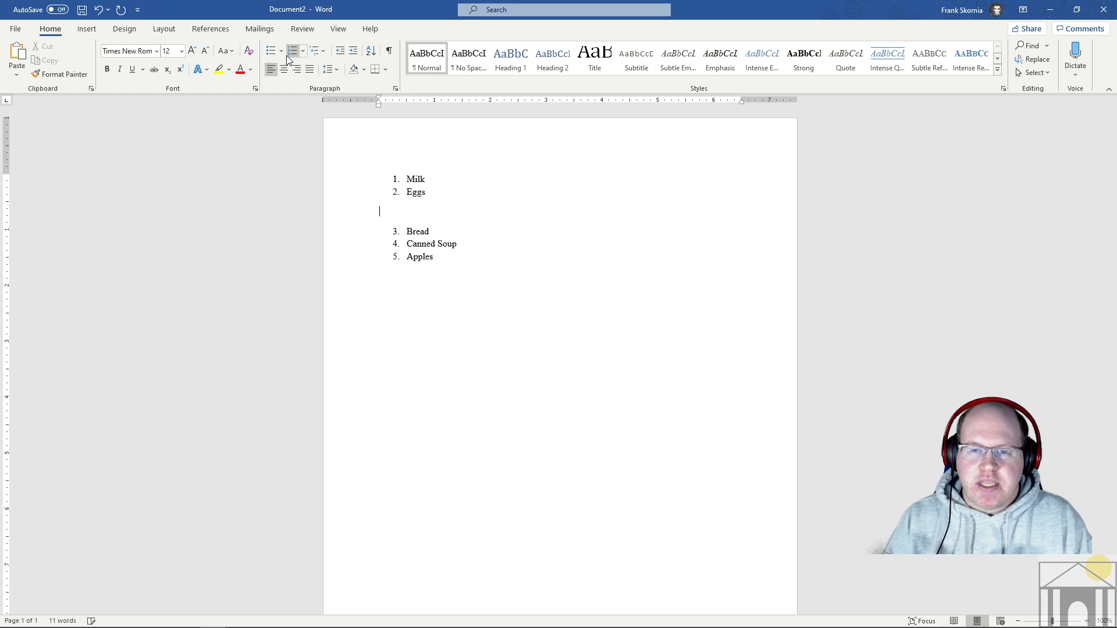
- Remove the empty line between Eggs and Bread and add Frozen Peas as a numbered item in its place
key(Down)
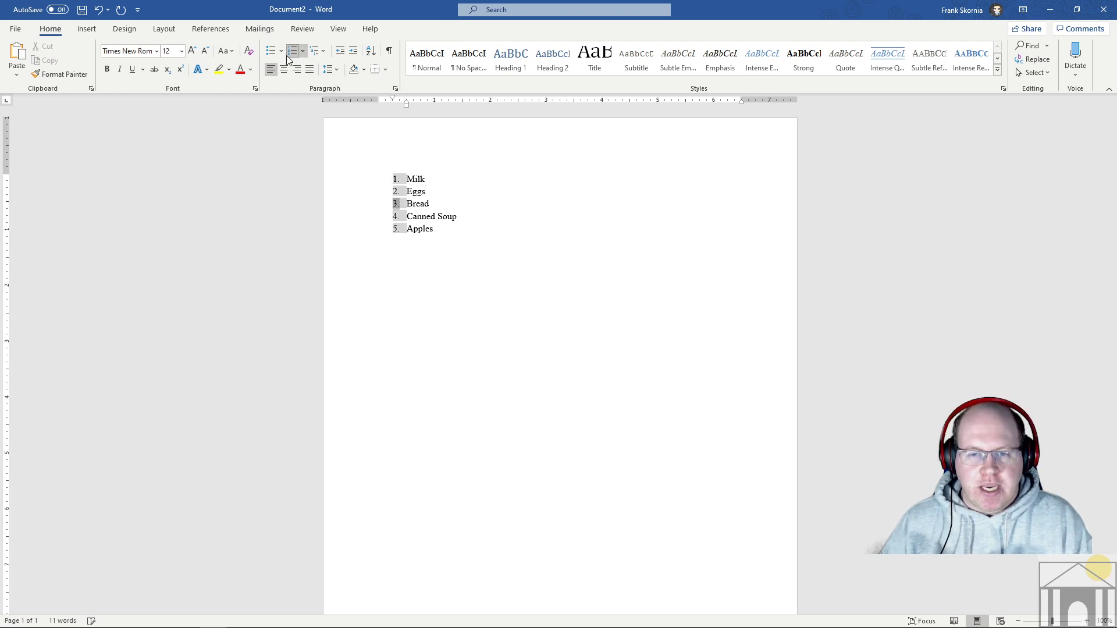
key(Right)
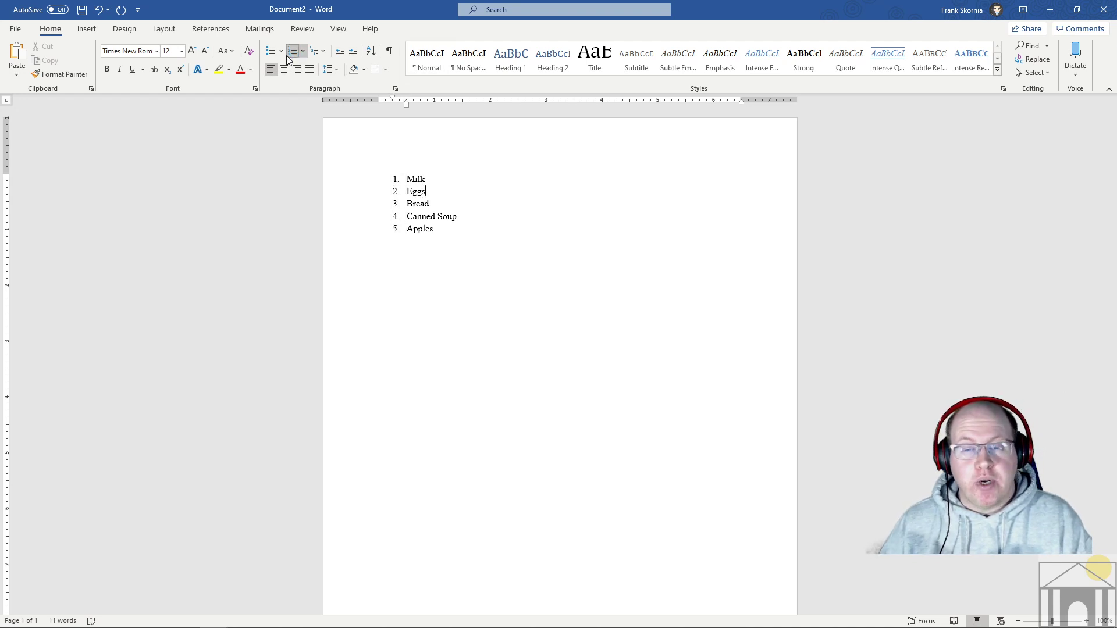
key(Return)
key(Up)
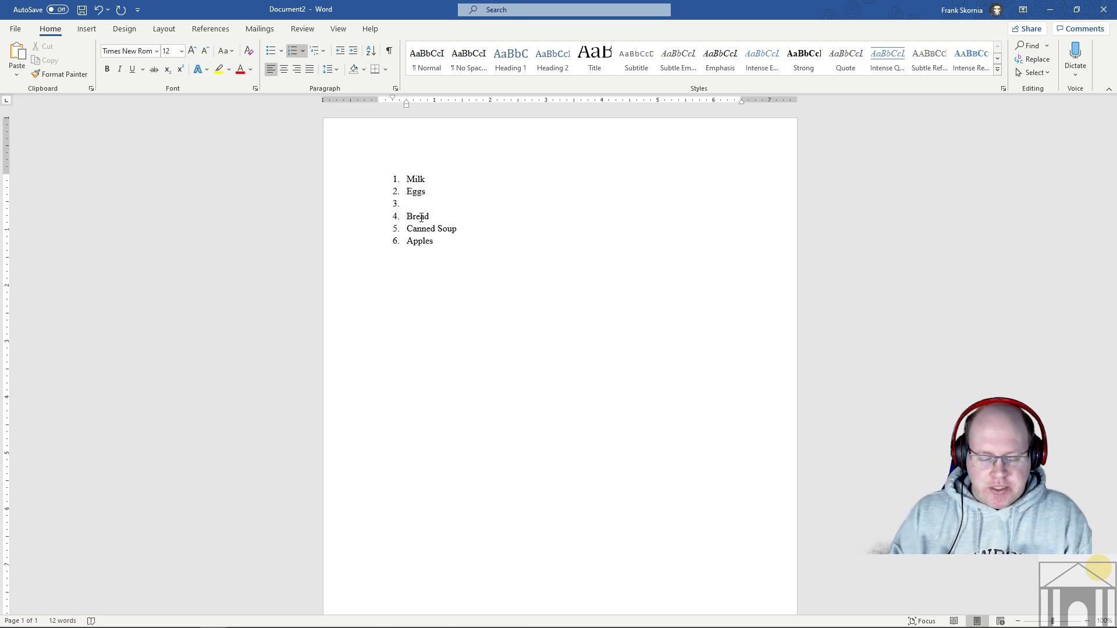
text(Frozen Peas)
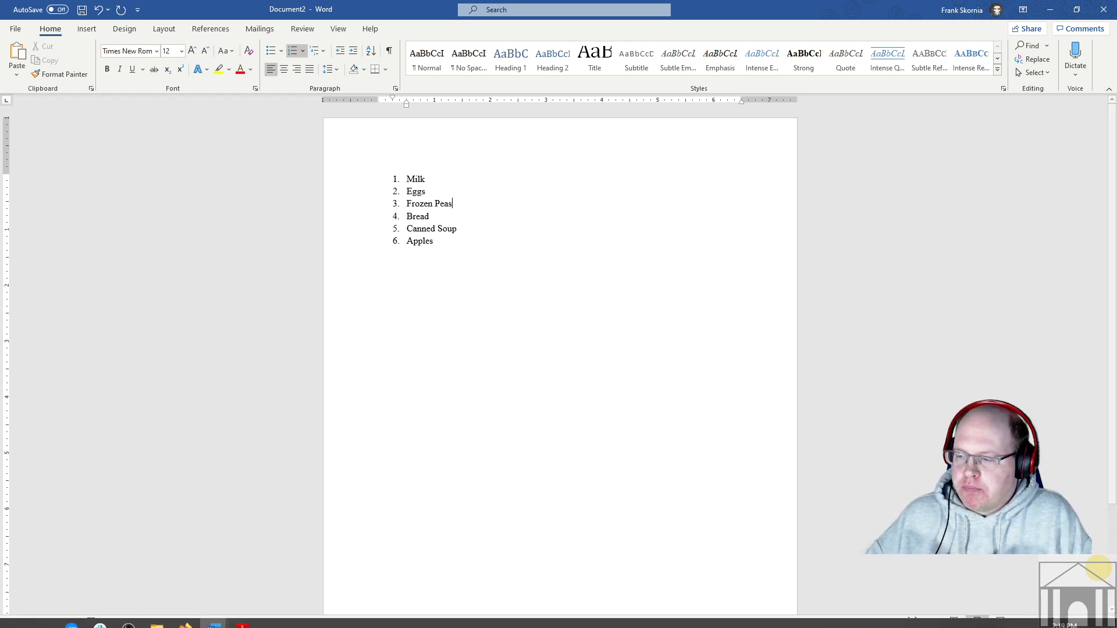
- Insert a new list item after Canned Soup and demote it to a lettered sub-item
click(1086, 621)
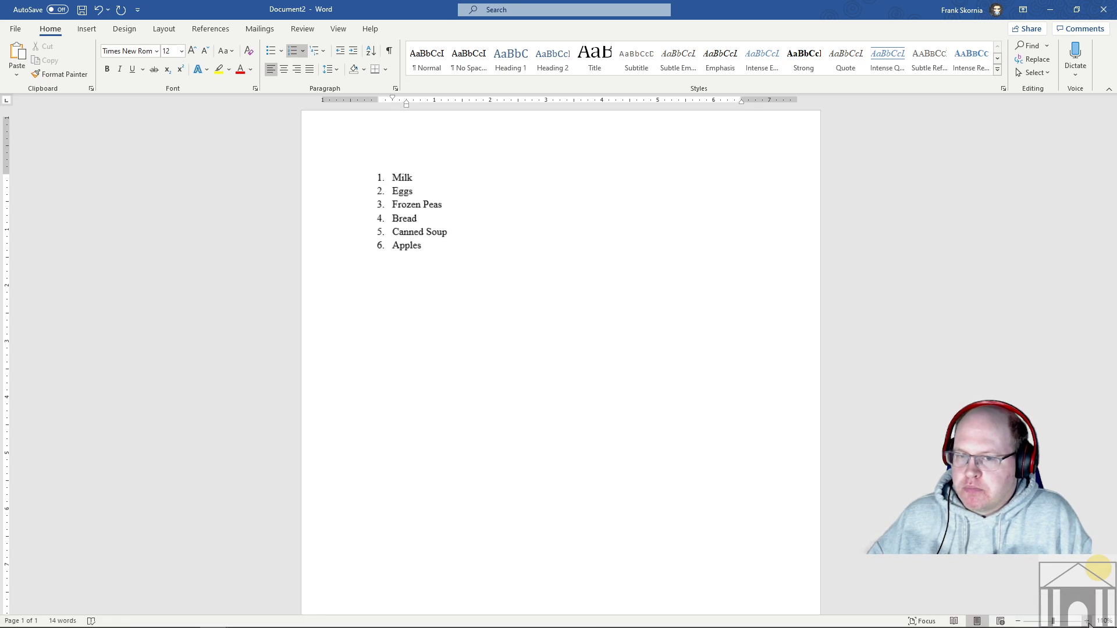
click(1086, 621)
click(1087, 621)
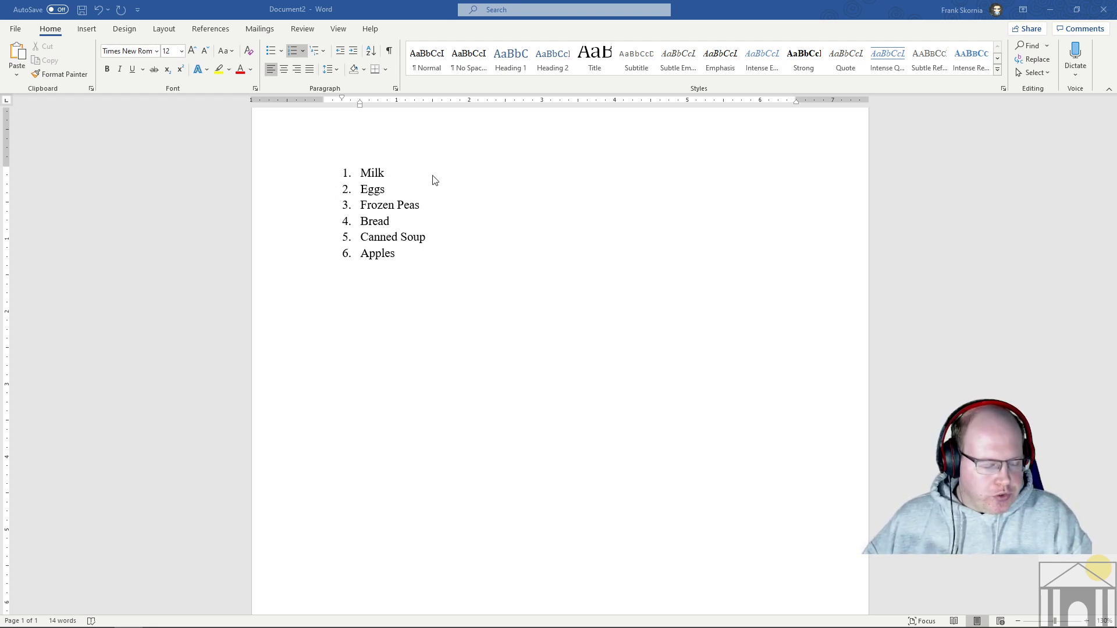
click(429, 234)
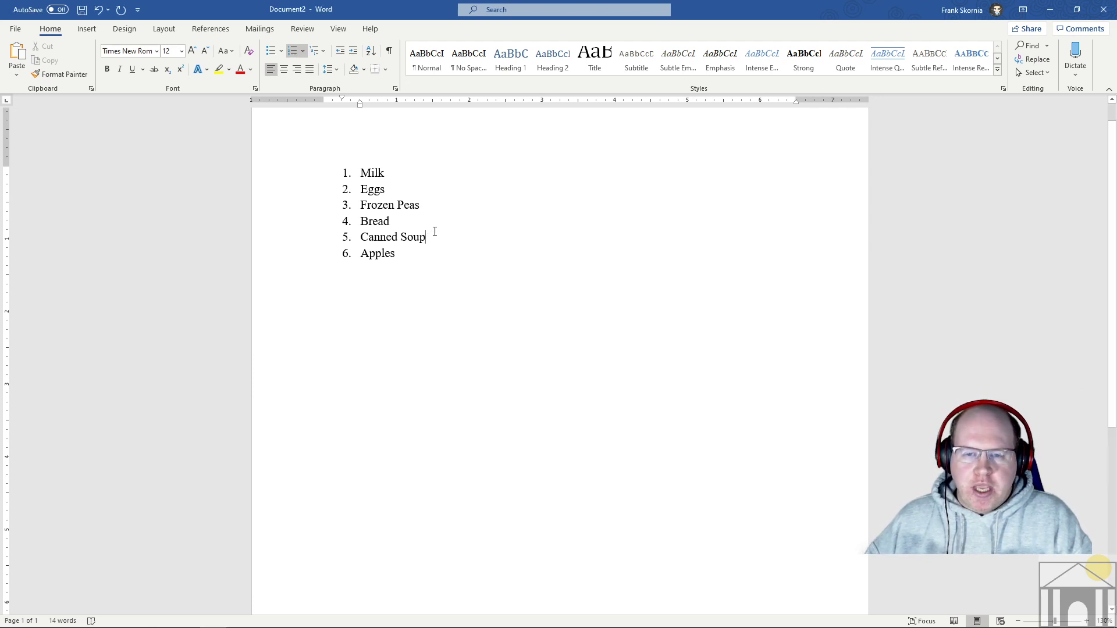
key(Return)
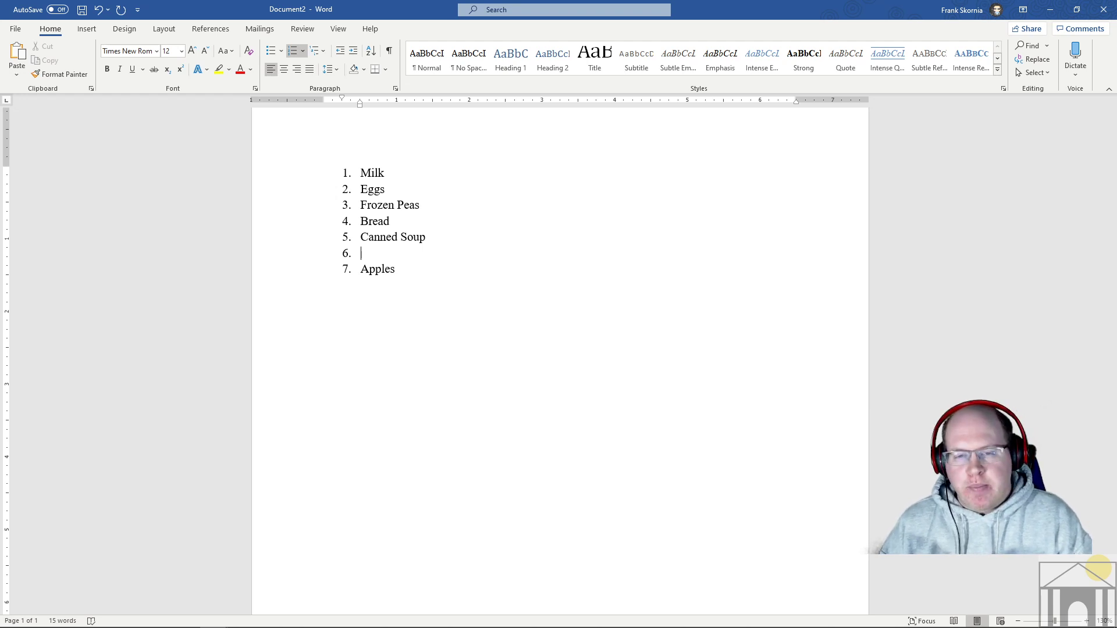
key(Tab)
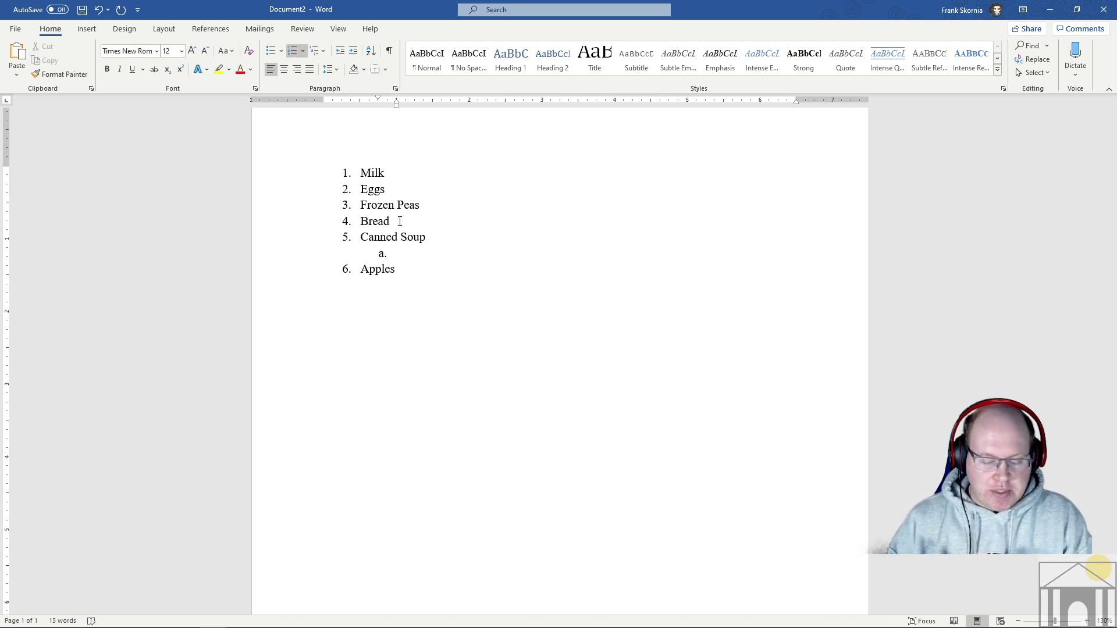
- Enter Chicken Noodle as the text of the first sub-item under Canned Soup
text(CHicke)
key(BackSpace)
key(BackSpace)
key(BackSpace)
key(BackSpace)
key(BackSpace)
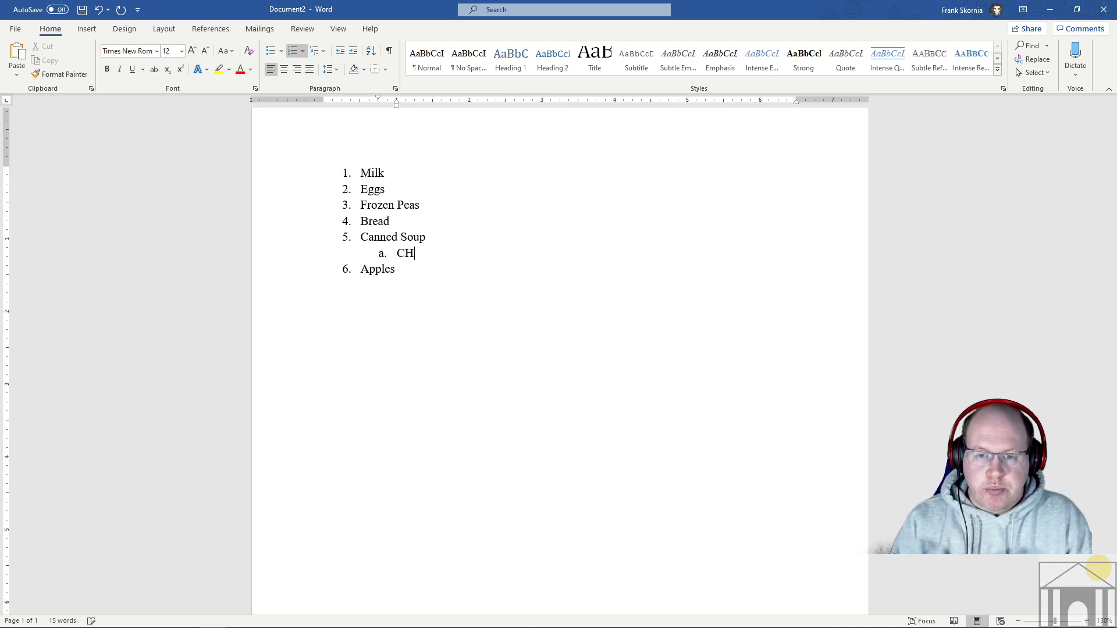
text(hicke)
key(BackSpace)
key(BackSpace)
key(BackSpace)
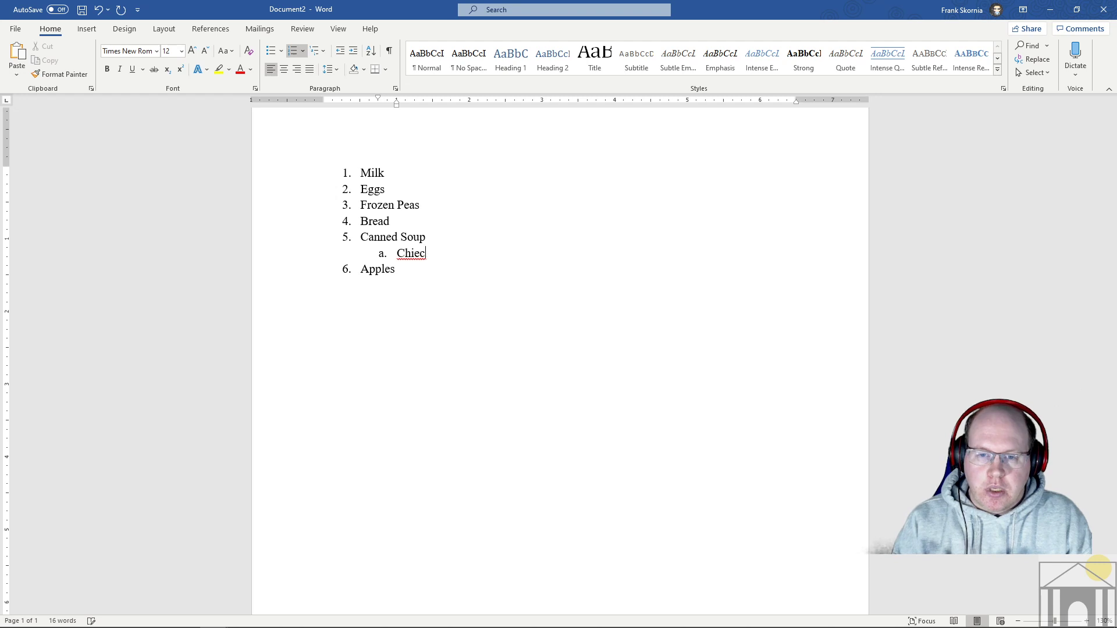
text(ken)
key(BackSpace)
key(BackSpace)
key(BackSpace)
text(cken)
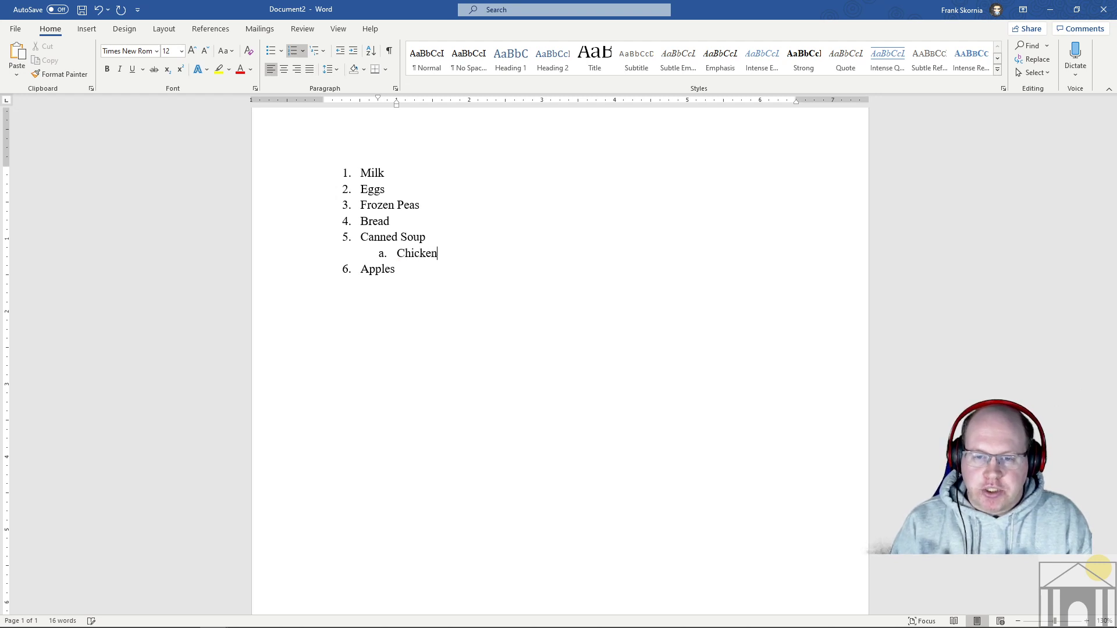
text( Noodle)
- Add Tomato and Cream of Mushroom as further sub-items below Chicken Noodle
key(Return)
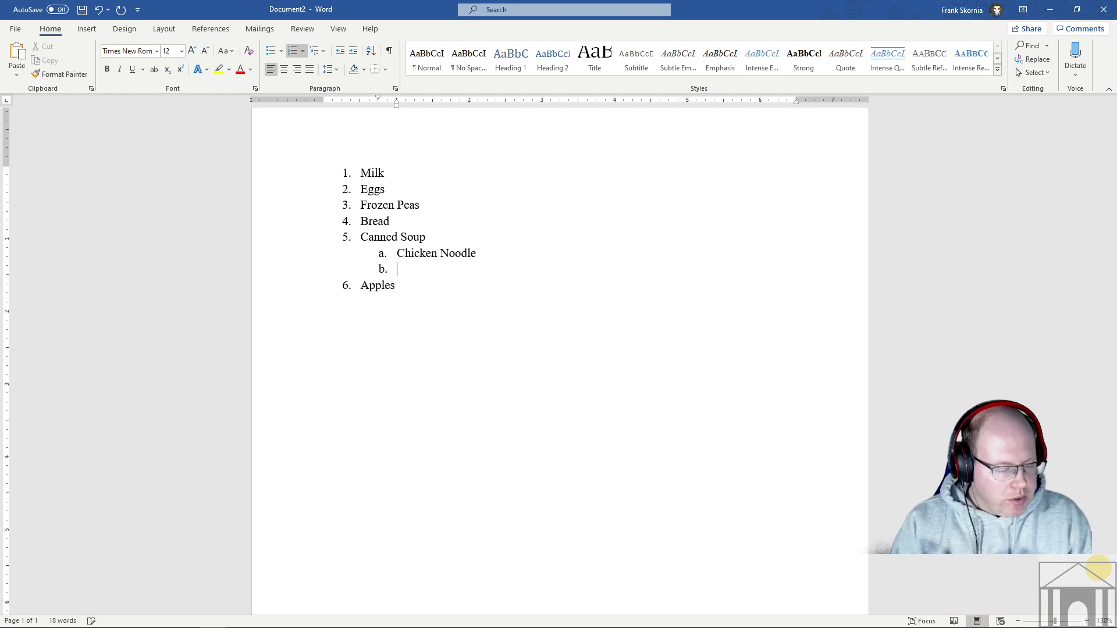
text(Tomato)
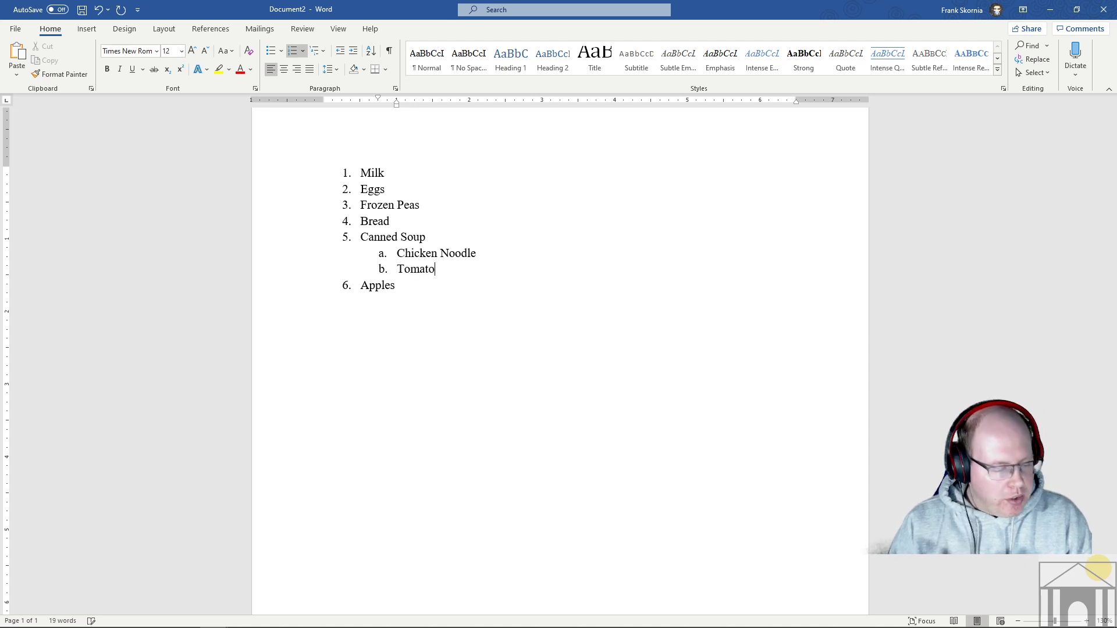
key(Return)
text(Cream o)
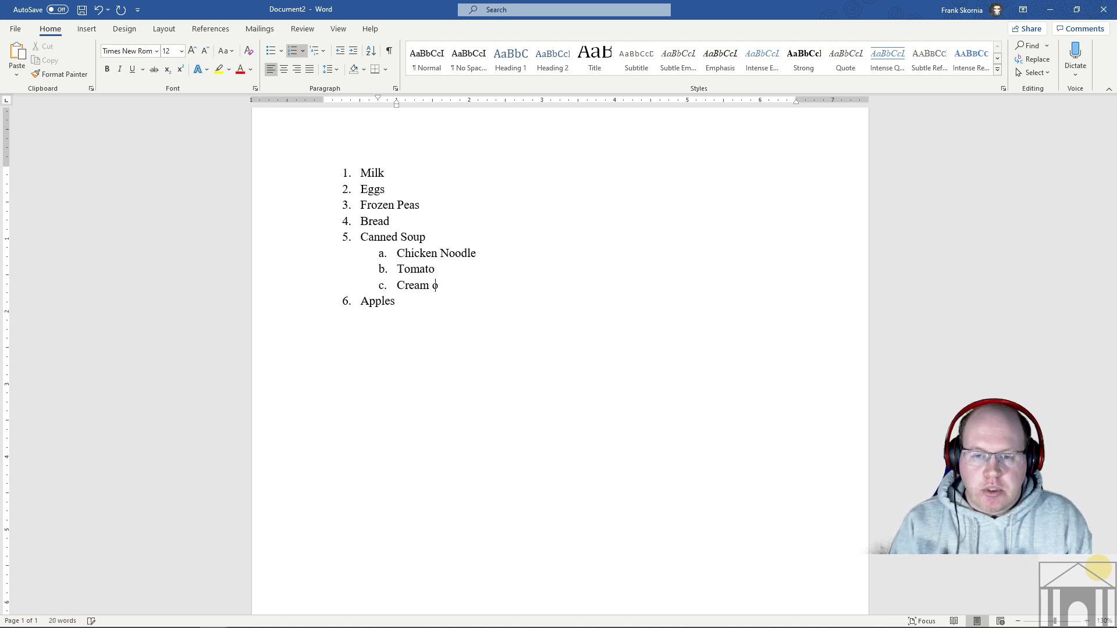
text(f Mushroom)
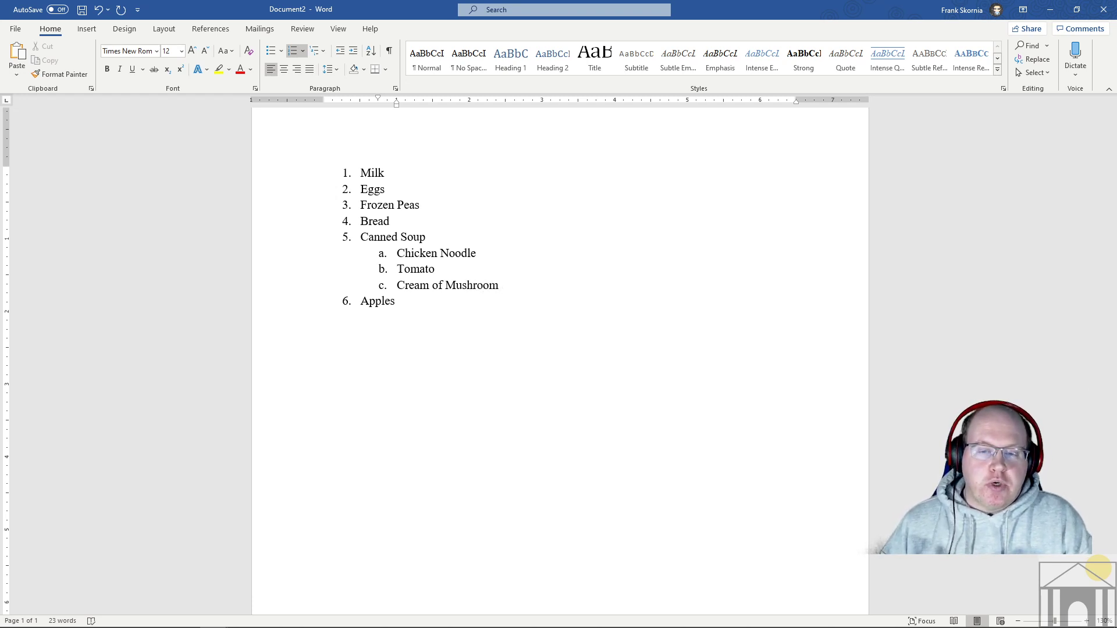
- Insert an empty sub-item between Chicken Noodle and Tomato and remove it again
key(Right)
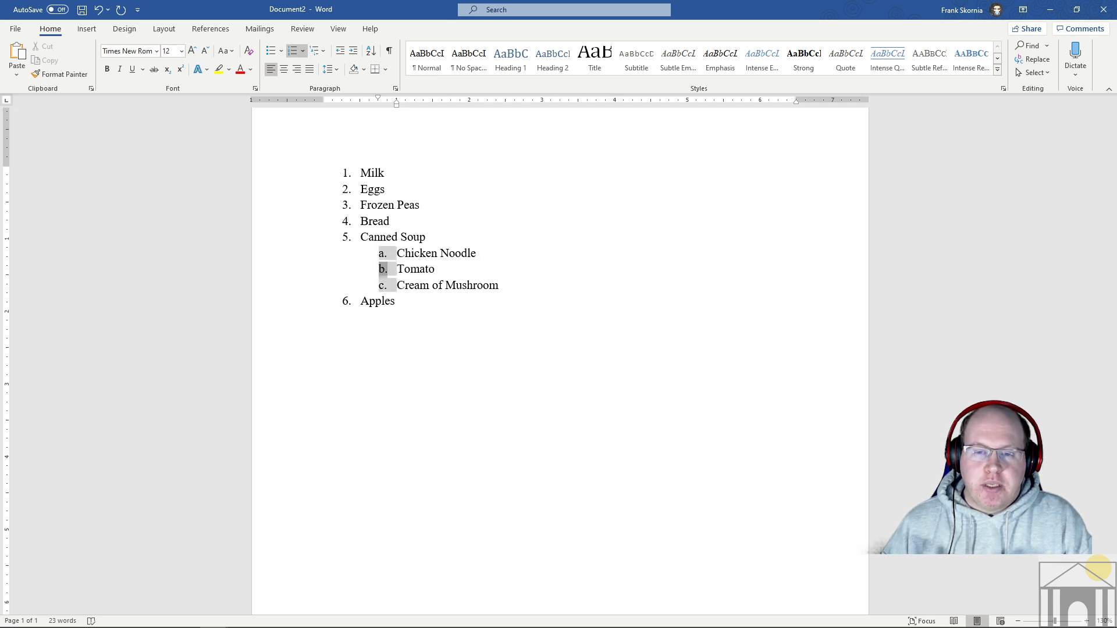
key(Left)
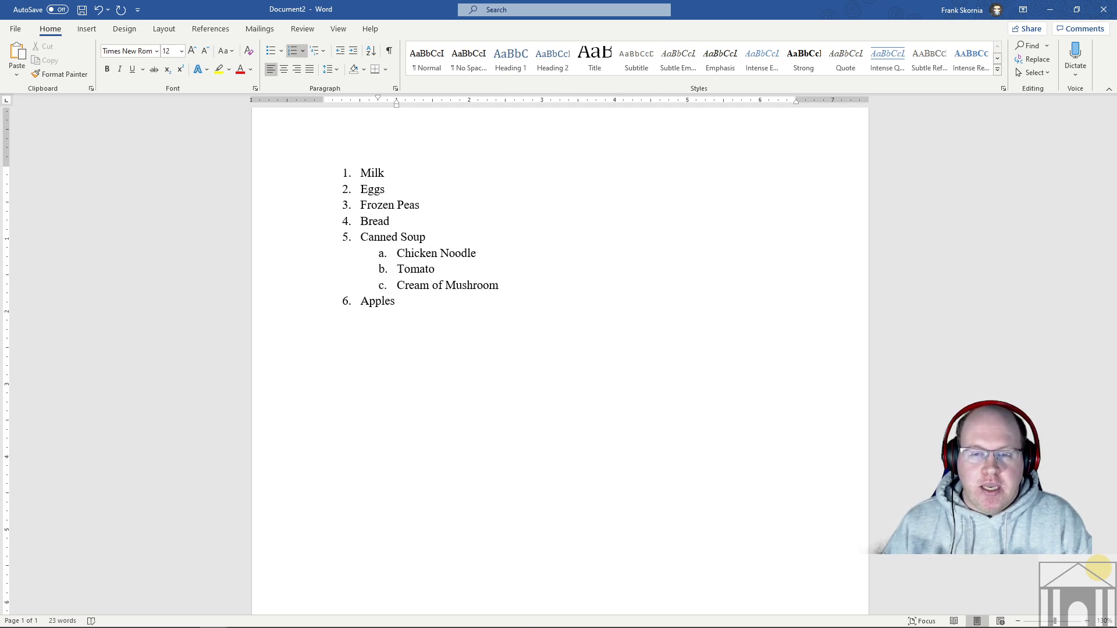
key(Return)
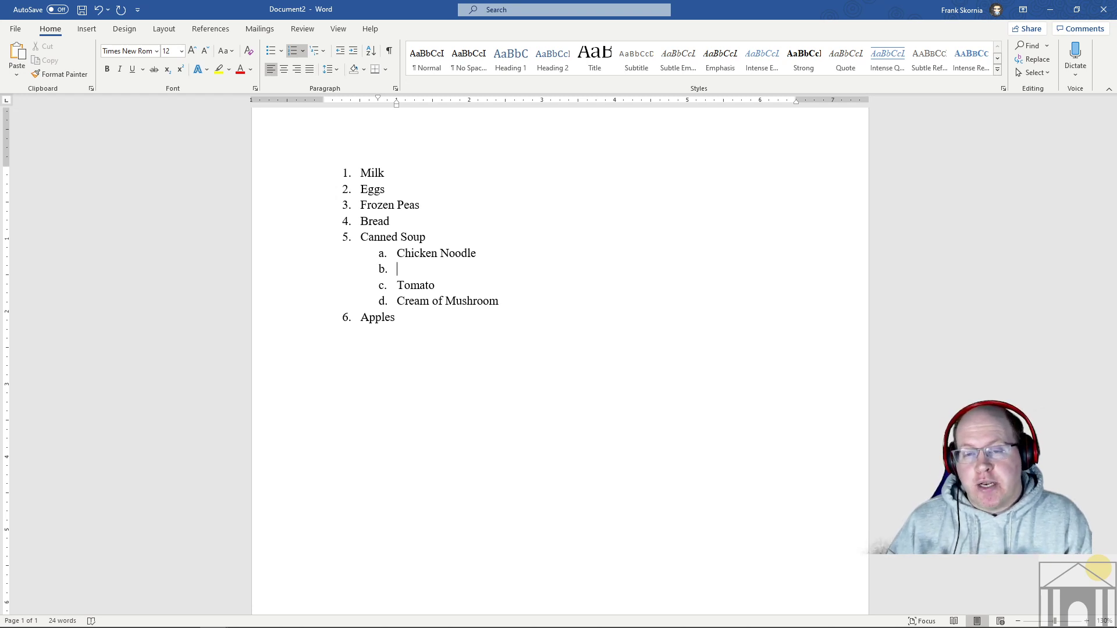
key(BackSpace)
key(BackSpace)
key(BackSpace)
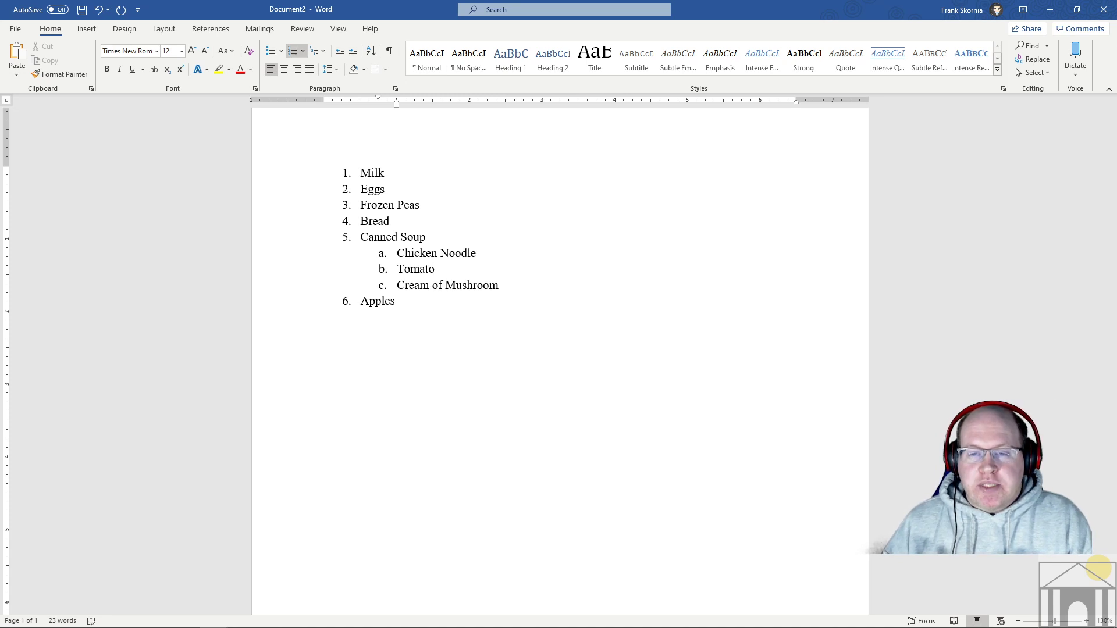
key(Down)
key(Down)
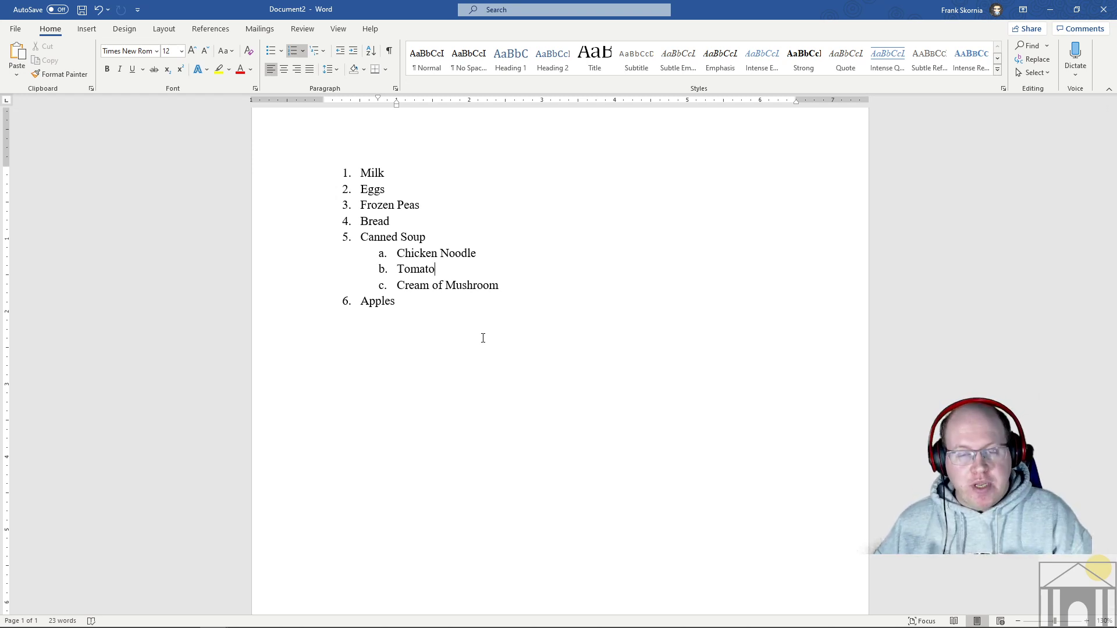
key(ctrl+z)
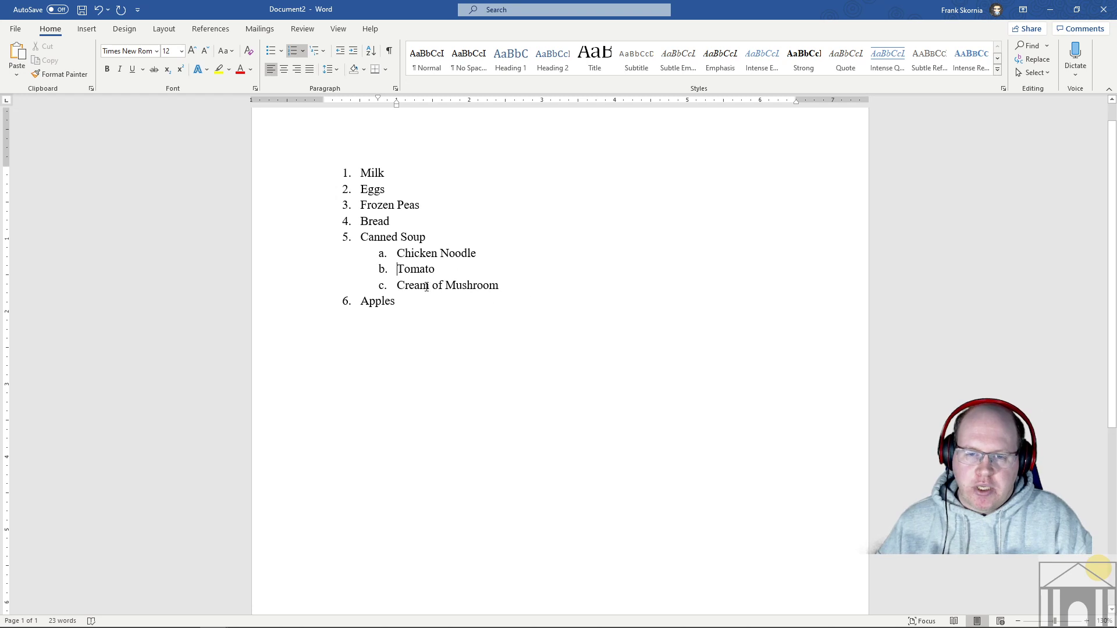
- Try Tomato at the main list level and at the third level, returning it to a sub-item of Canned Soup
key(Home)
key(shift+Tab)
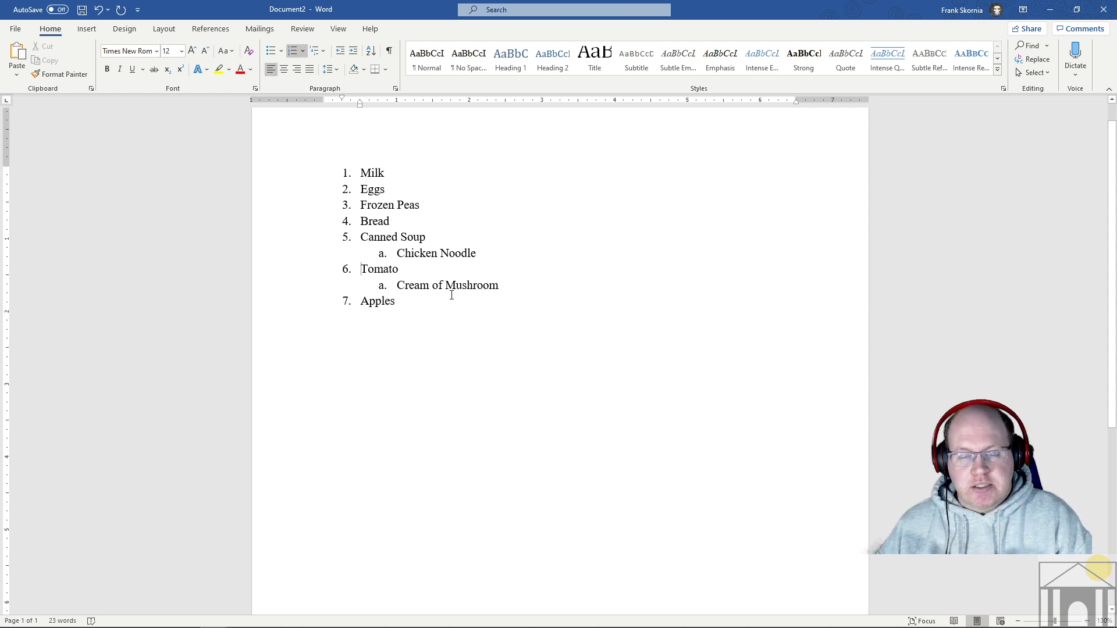
key(Tab)
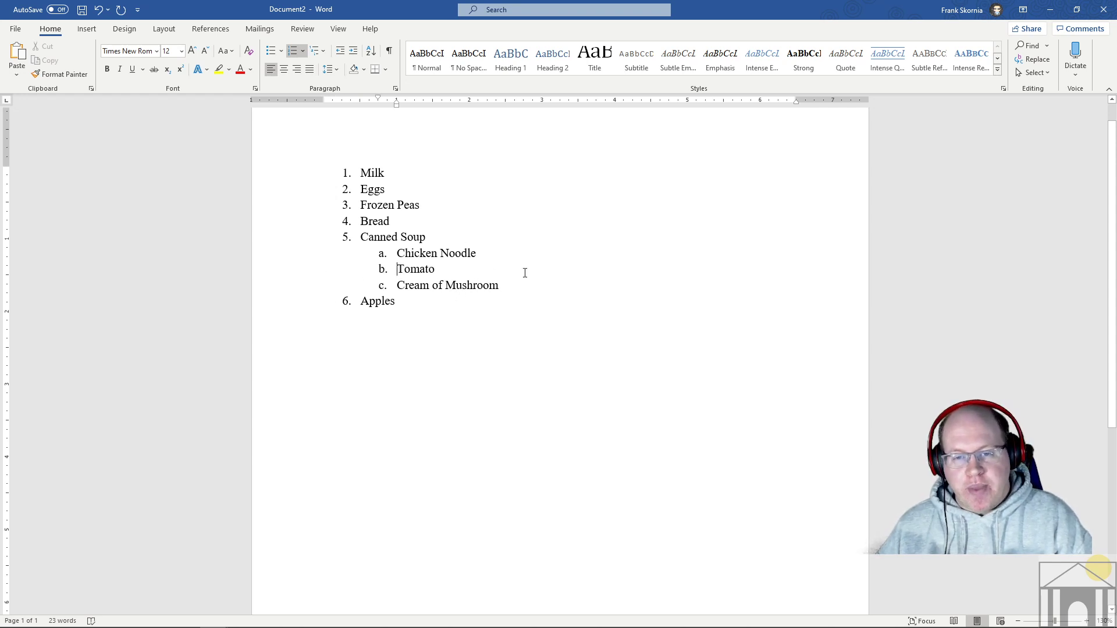
key(Tab)
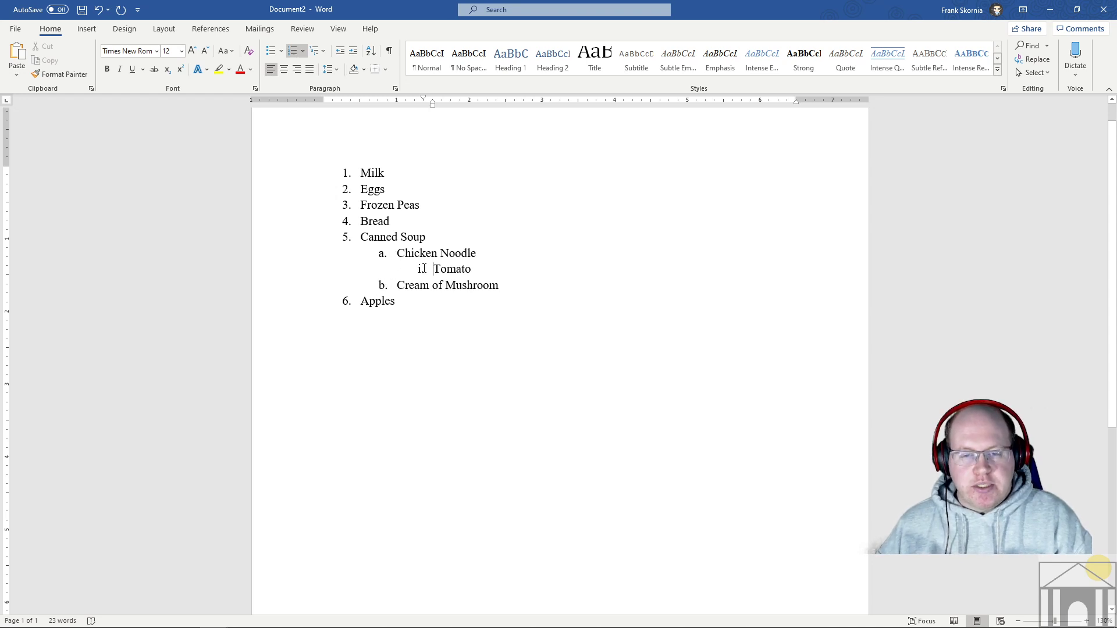
key(shift+Tab)
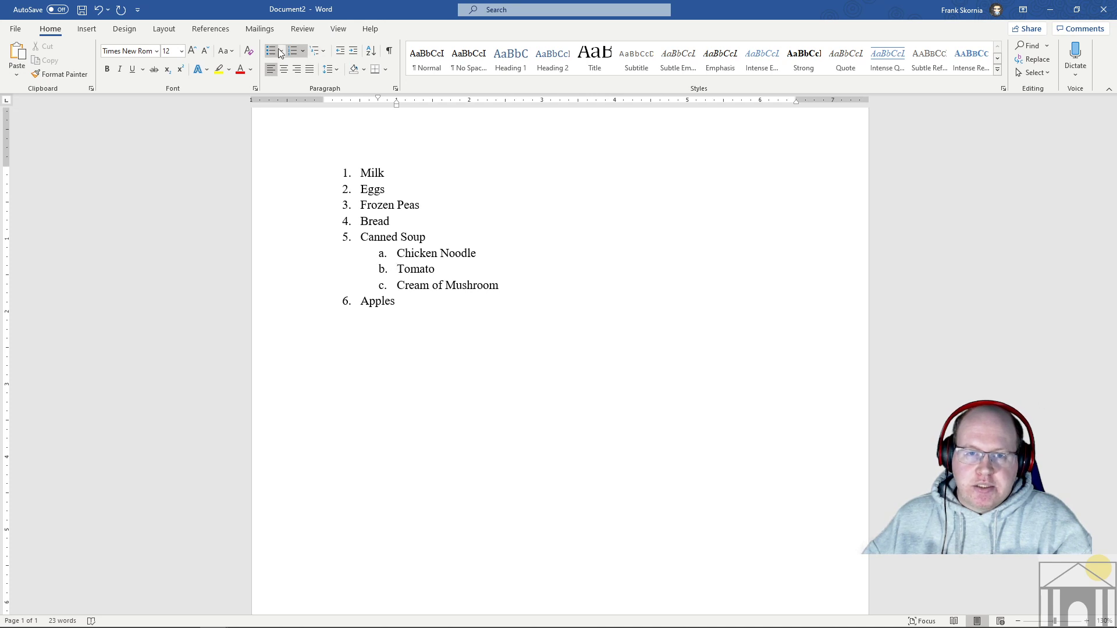
click(341, 52)
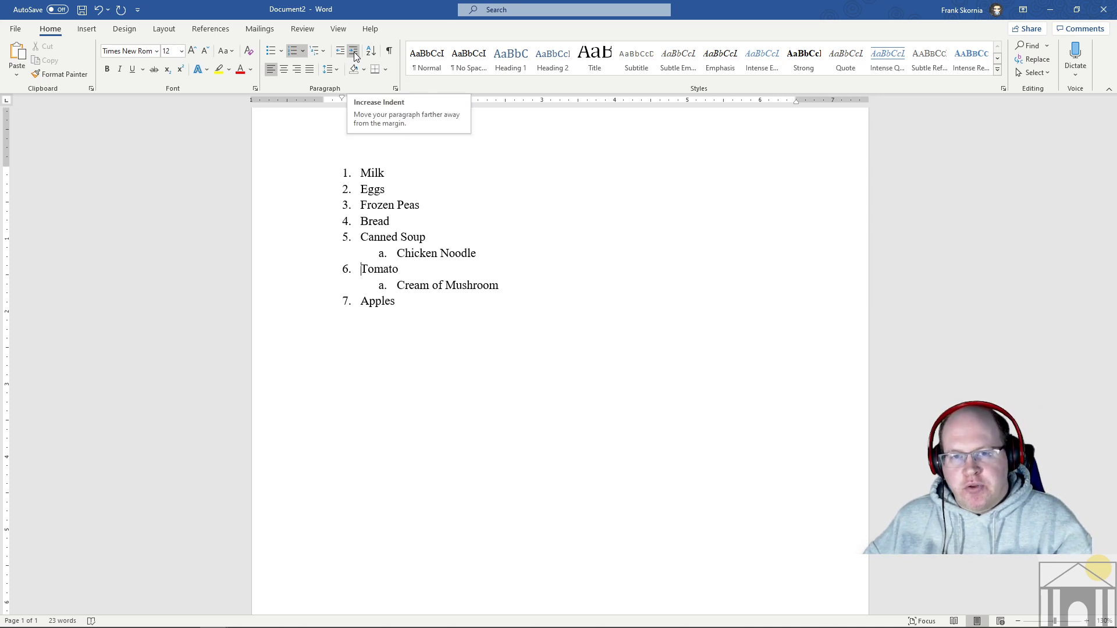
click(355, 53)
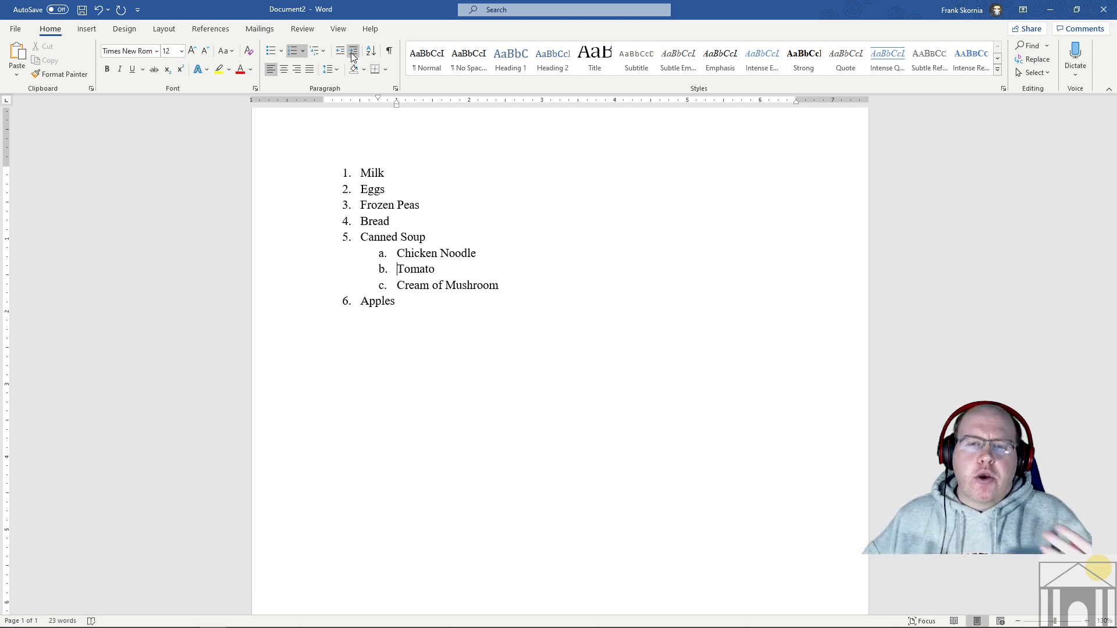
- Replace the text of the Apples list item with Ingredients for Apple Pie
click(430, 235)
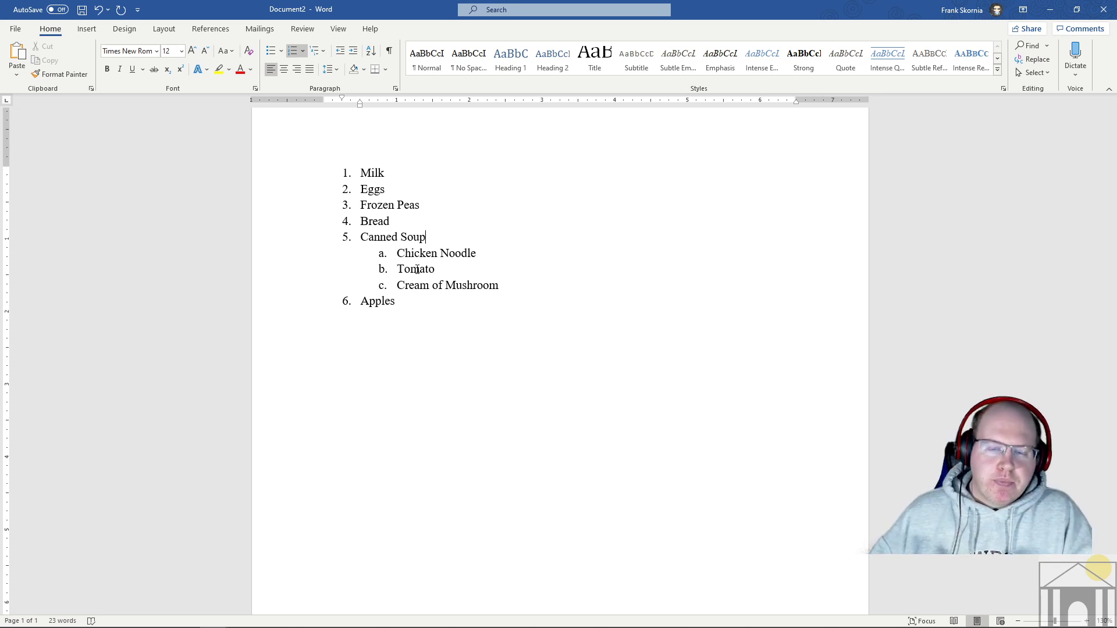
key(Down)
key(Down)
key(Down)
key(Down)
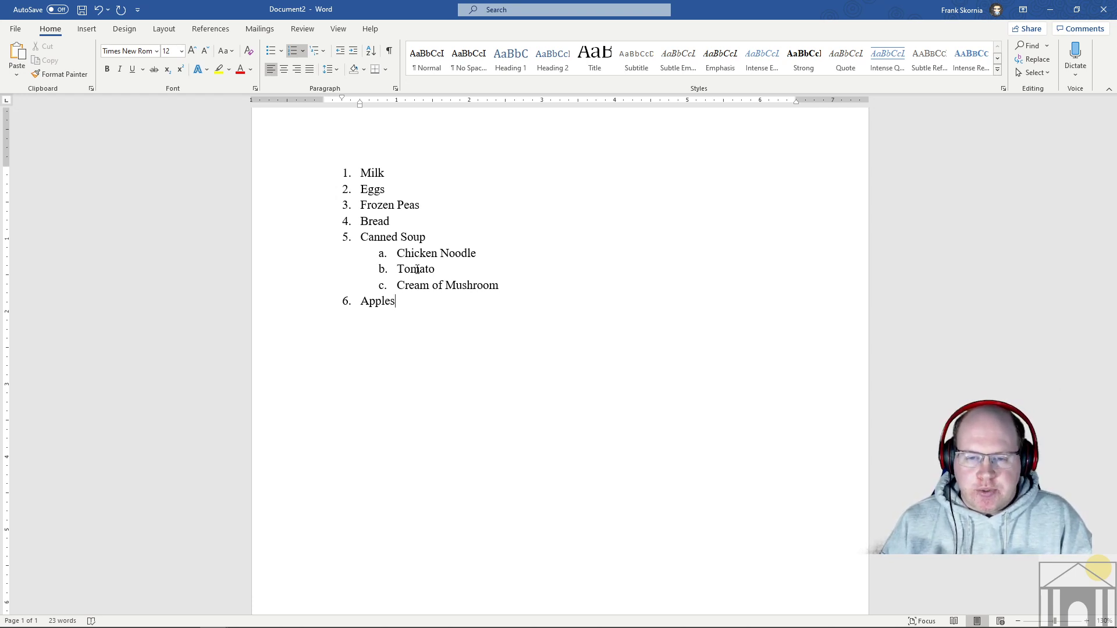
key(BackSpace)
key(BackSpace)
key(BackSpace)
key(BackSpace)
key(BackSpace)
key(BackSpace)
text(In)
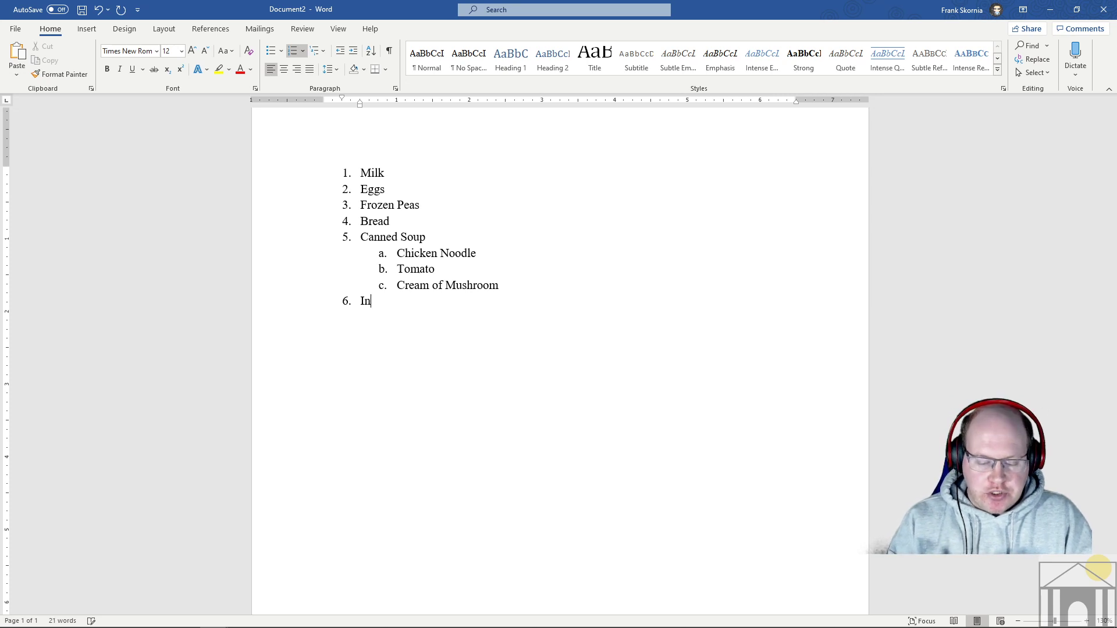
text(gredients)
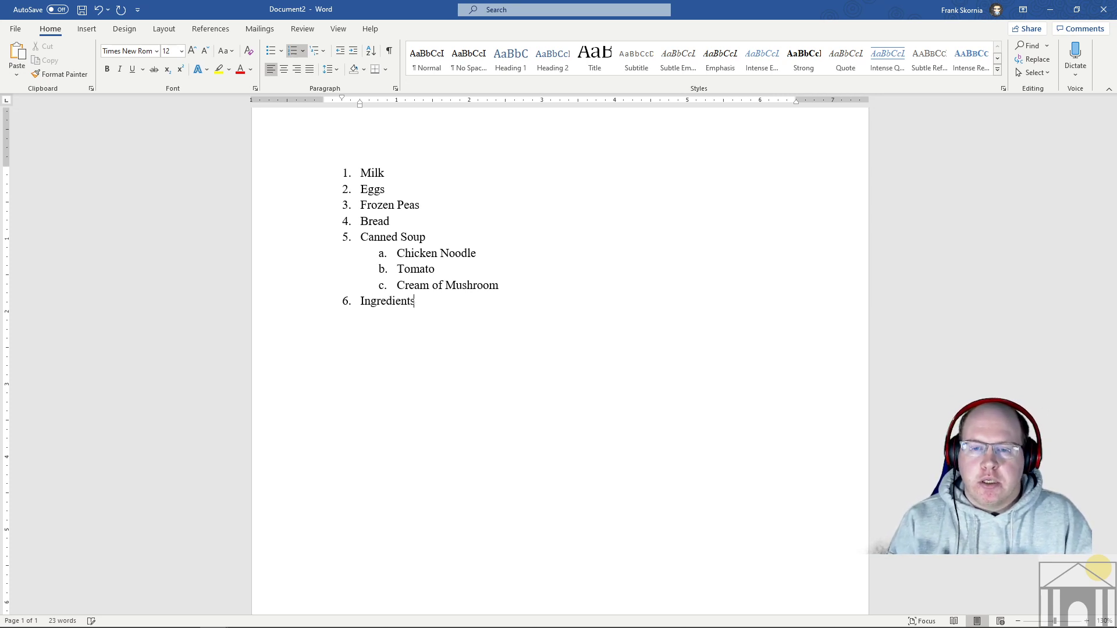
text( for Apple Pie)
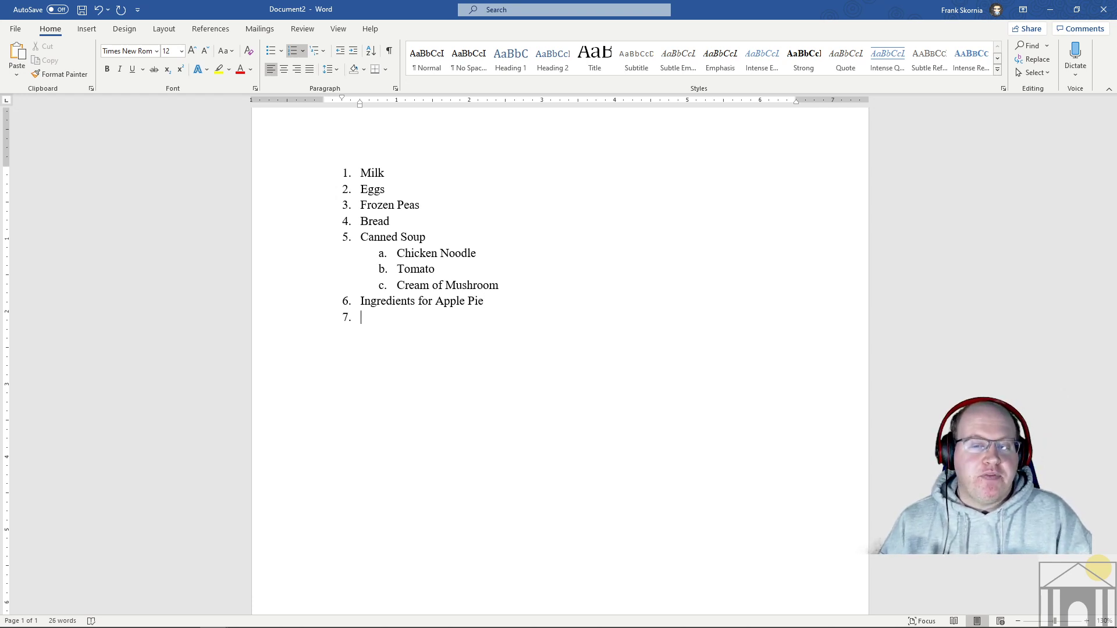
- Add Apples, Flour and Butter as sub-items under Ingredients for Apple Pie
key(Tab)
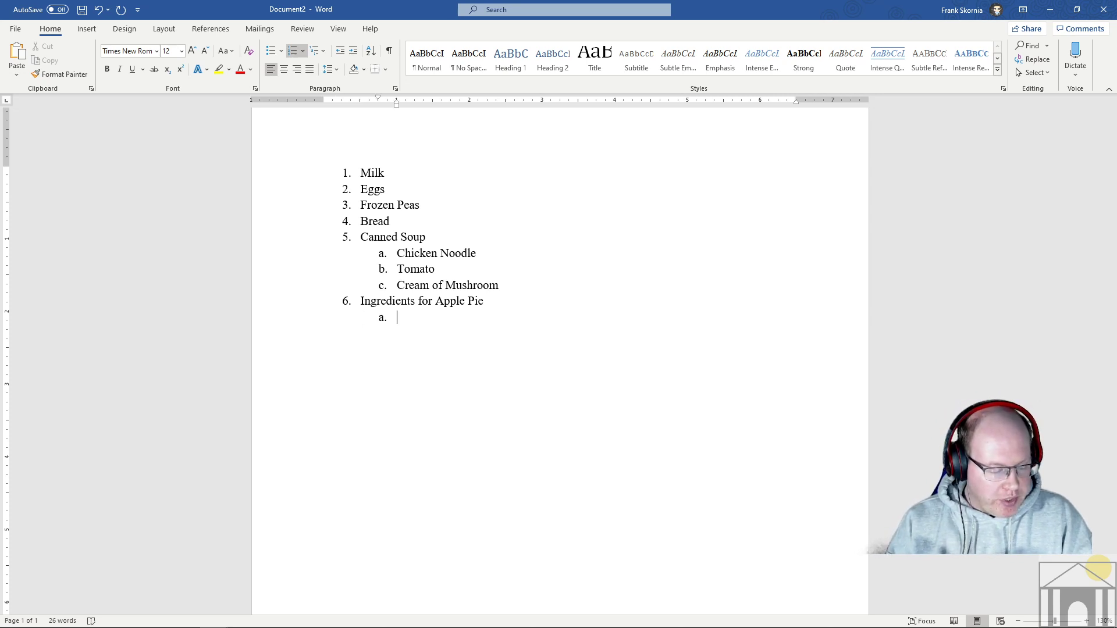
text(Apples)
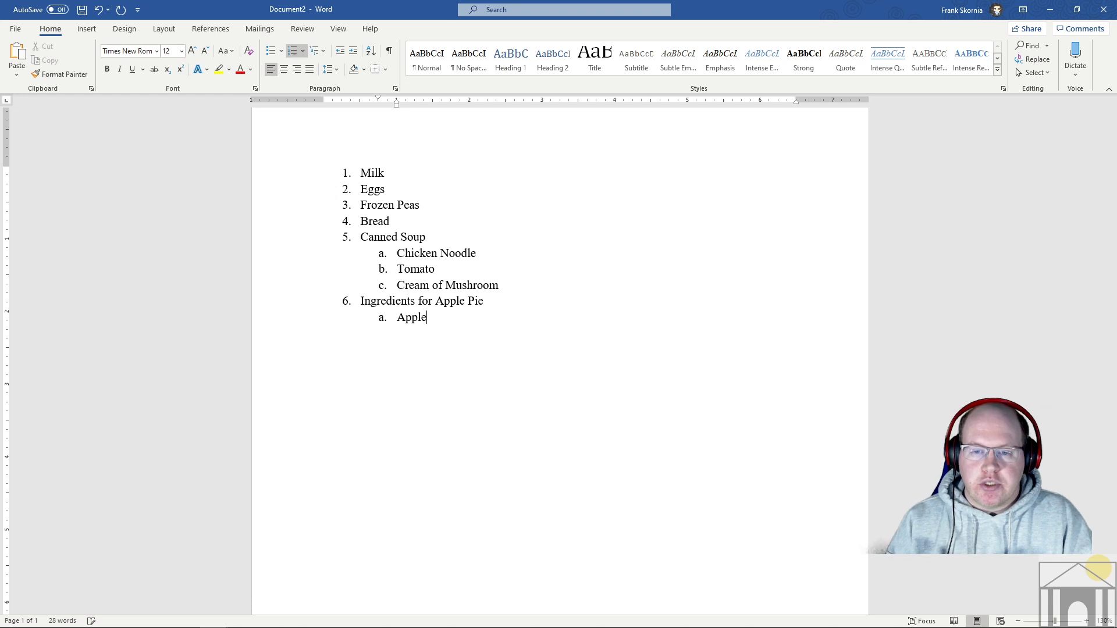
key(Return)
text(Flour)
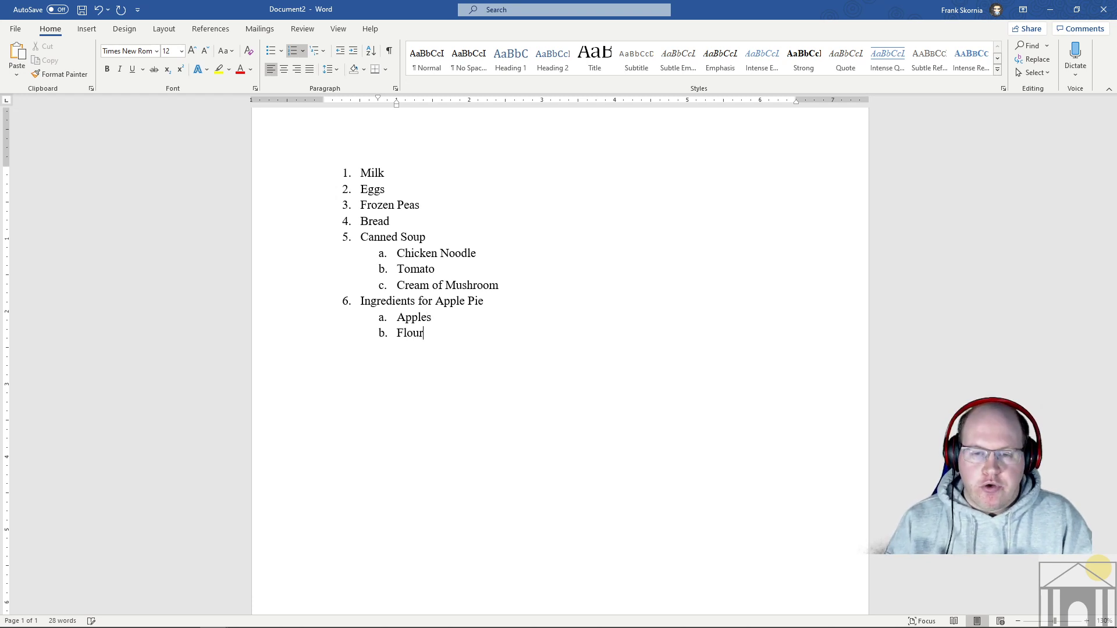
key(Return)
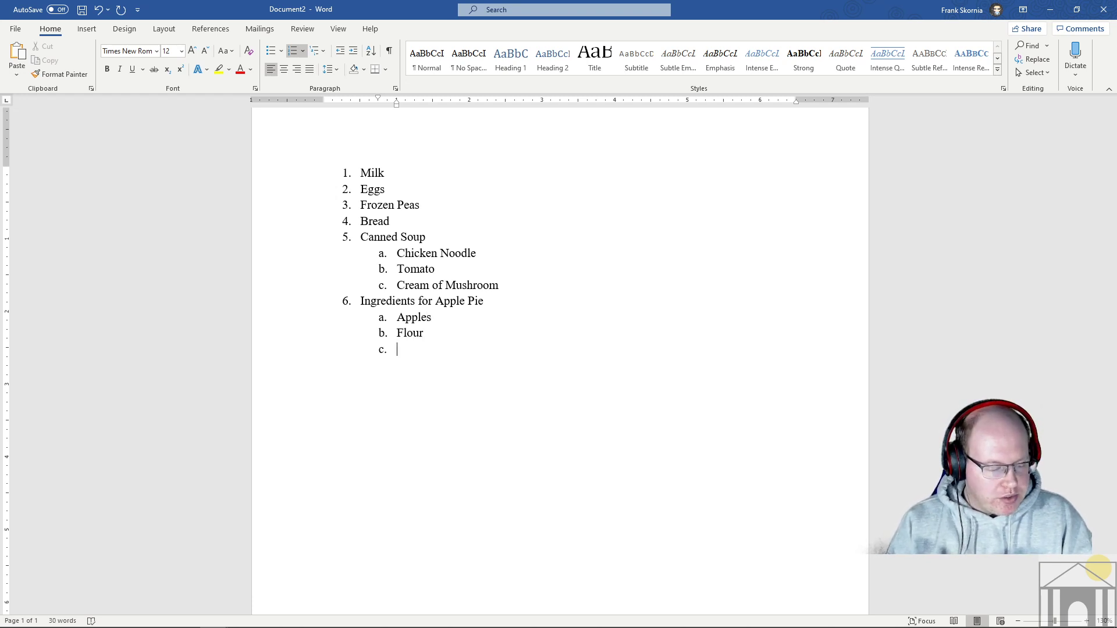
text(Butter)
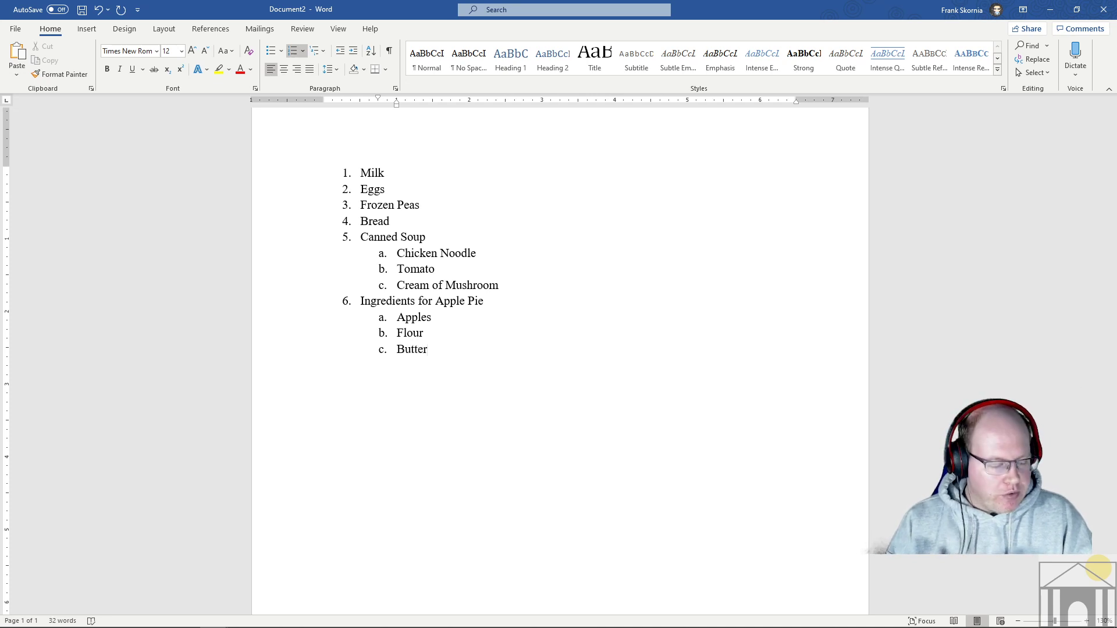
- Add Cinnamon and Sugar as further sub-items below Butter
key(Return)
text(Connamon)
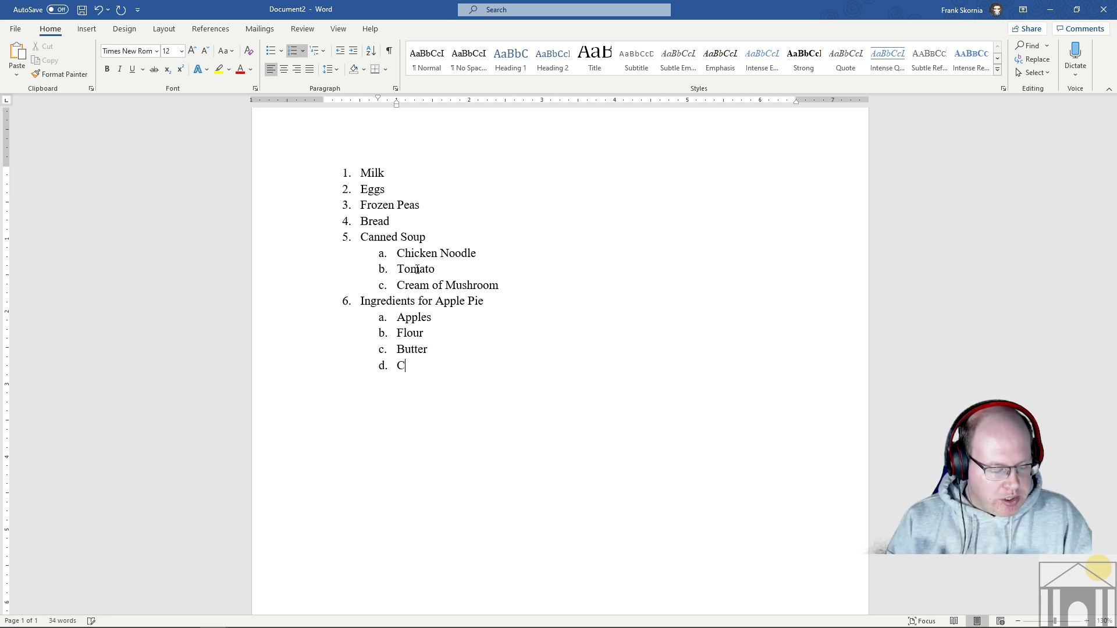
key(BackSpace)
key(BackSpace)
key(BackSpace)
key(BackSpace)
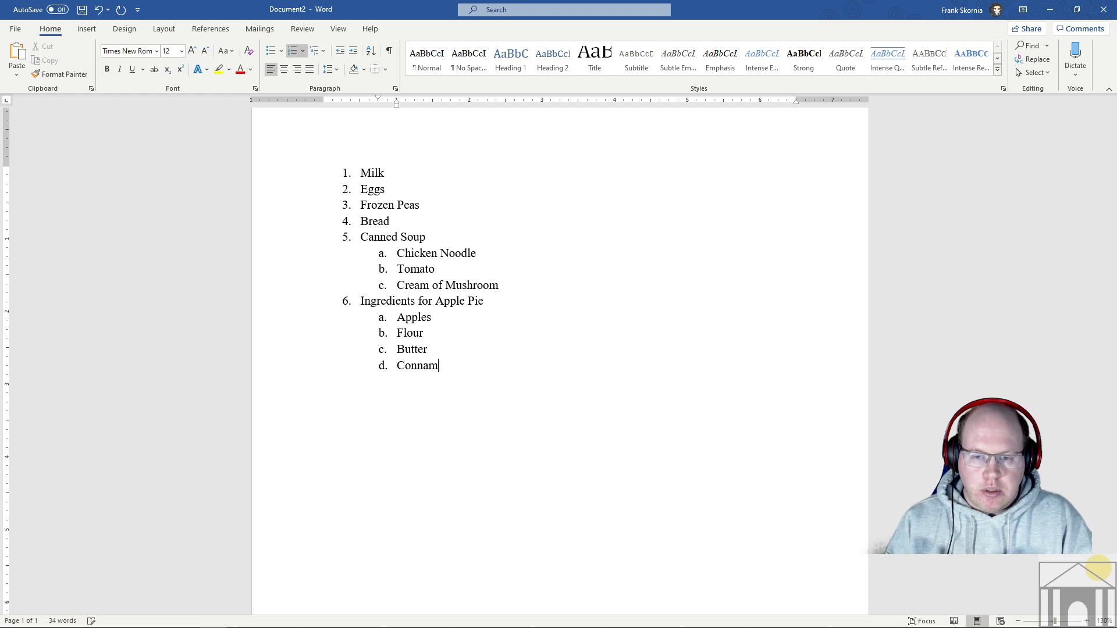
key(BackSpace)
key(BackSpace)
key(BackSpace)
text(in)
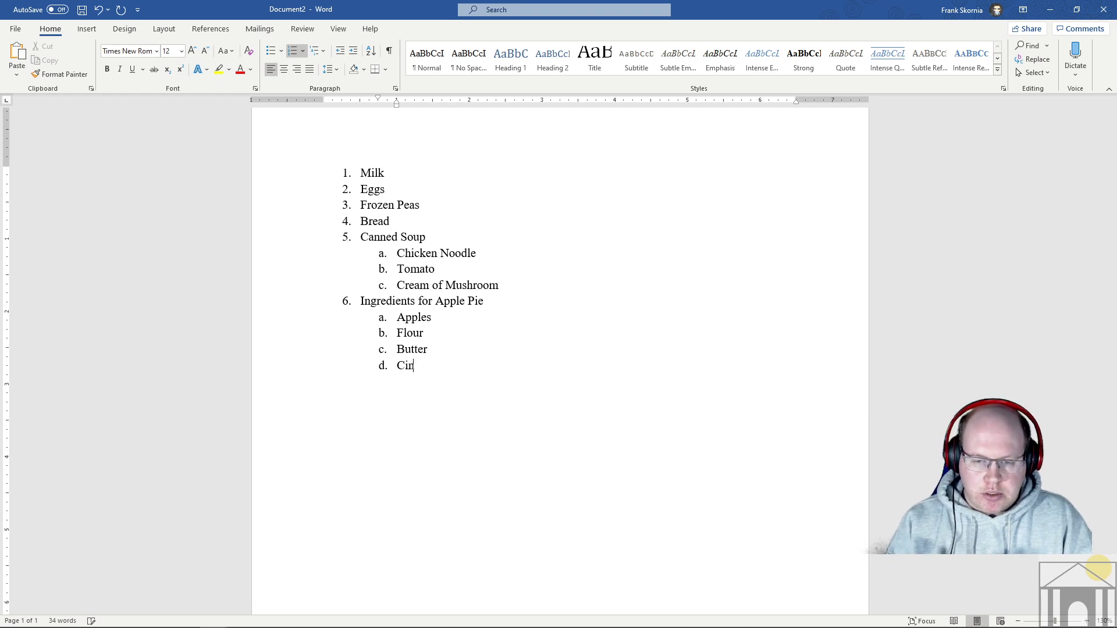
text(namo)
key(Return)
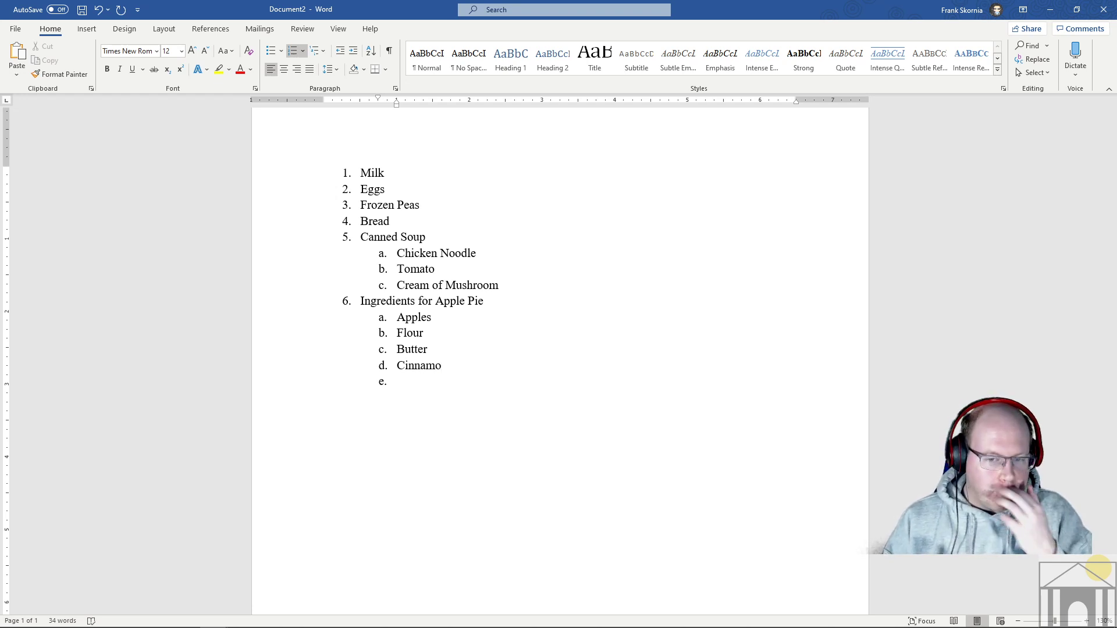
key(BackSpace)
key(BackSpace)
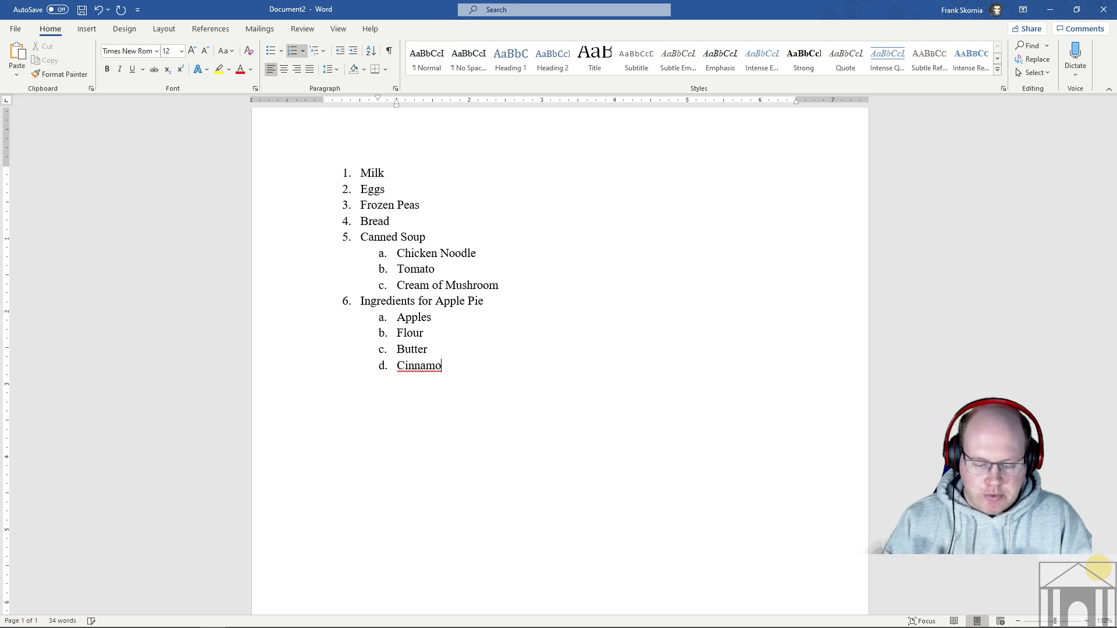
text(n)
key(Return)
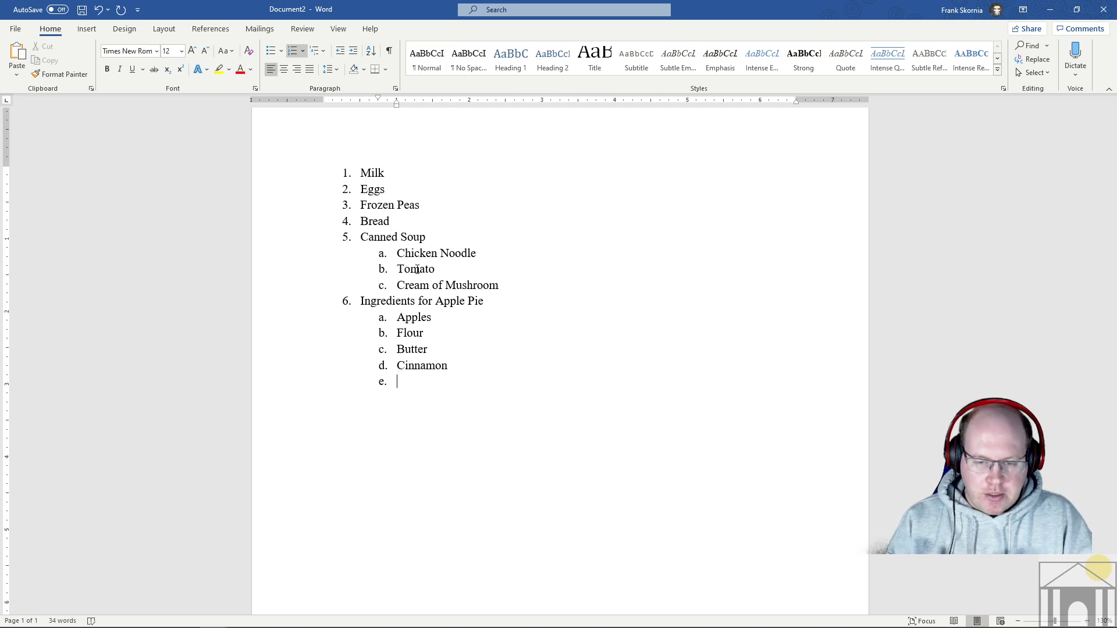
text(Sugar)
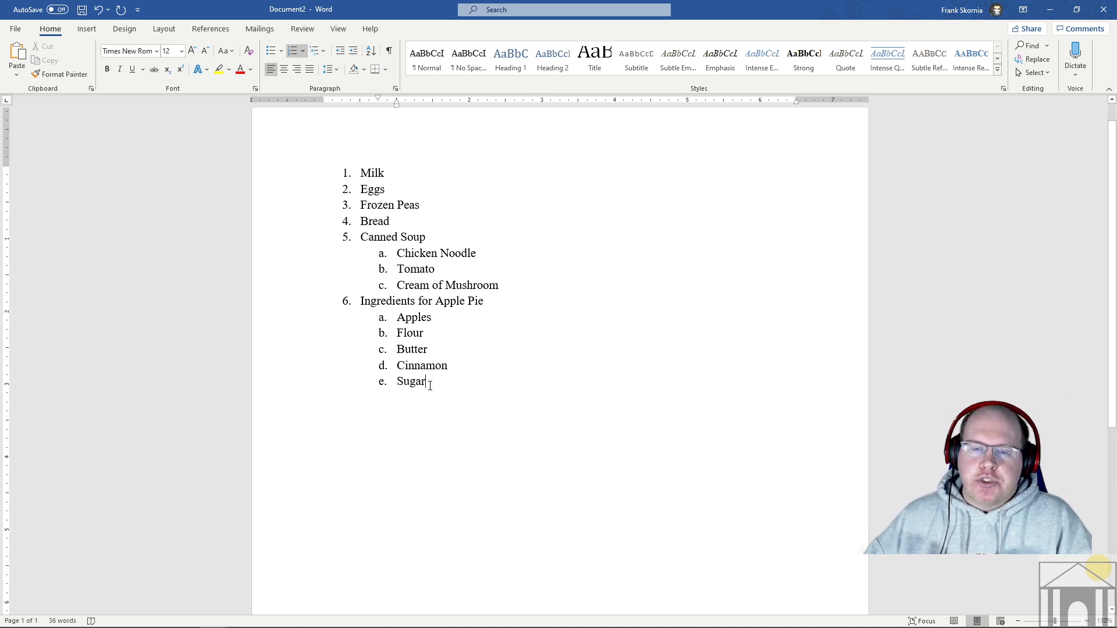
- Convert the entire numbered grocery list to a bulleted list
drag(431, 381, 344, 170)
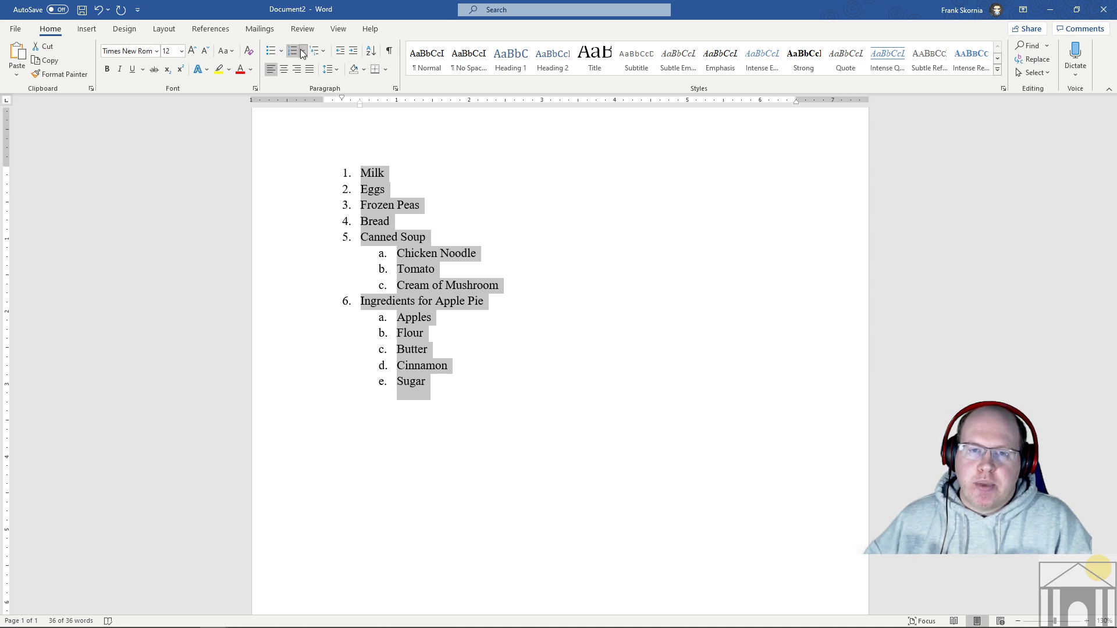
click(271, 51)
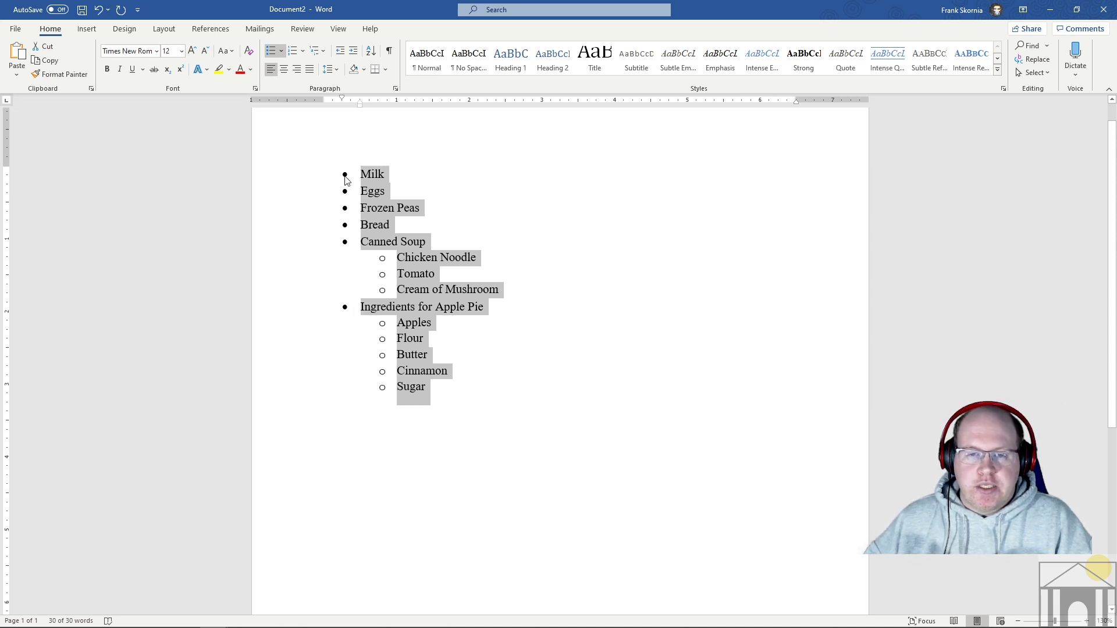
- Exit the list below Sugar and write the note "Check to see if chicken is on sale this week." as plain text
click(447, 391)
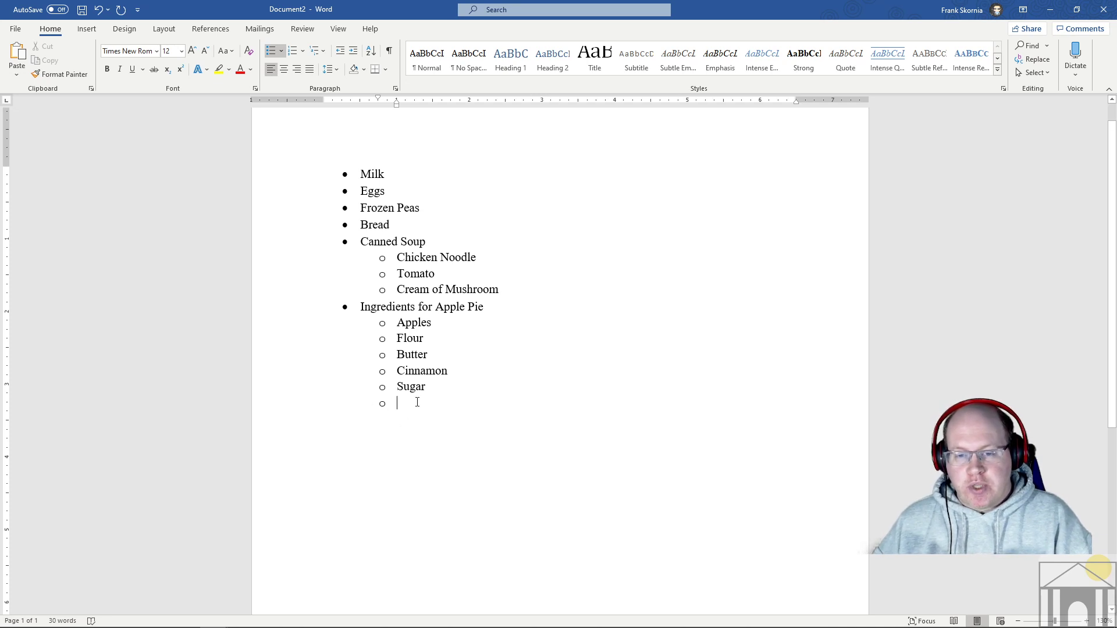
key(shift+Tab)
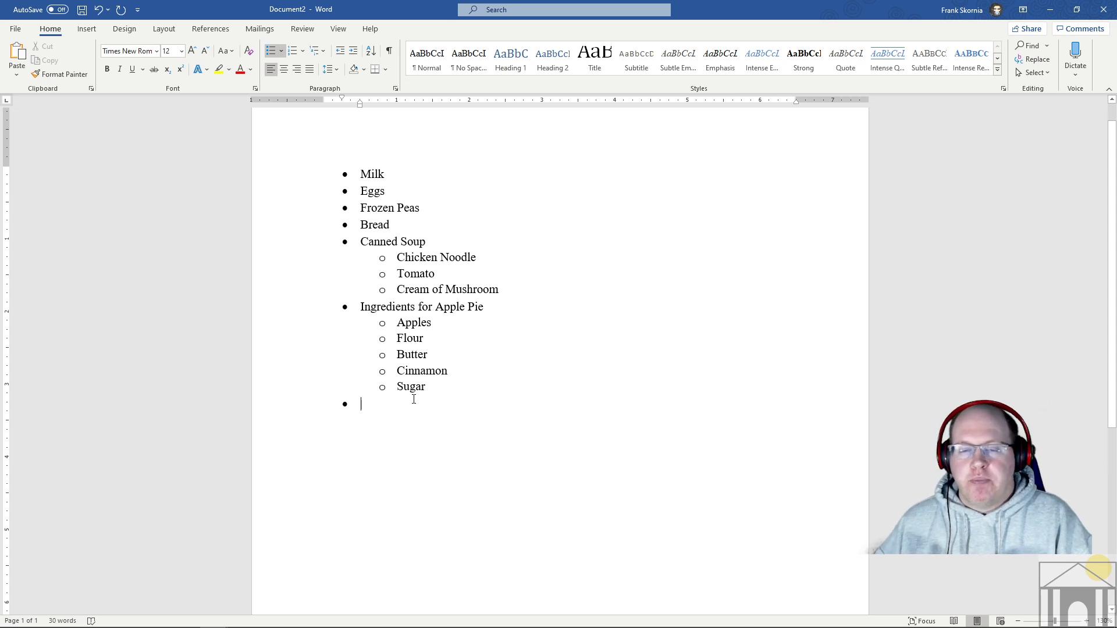
key(Return)
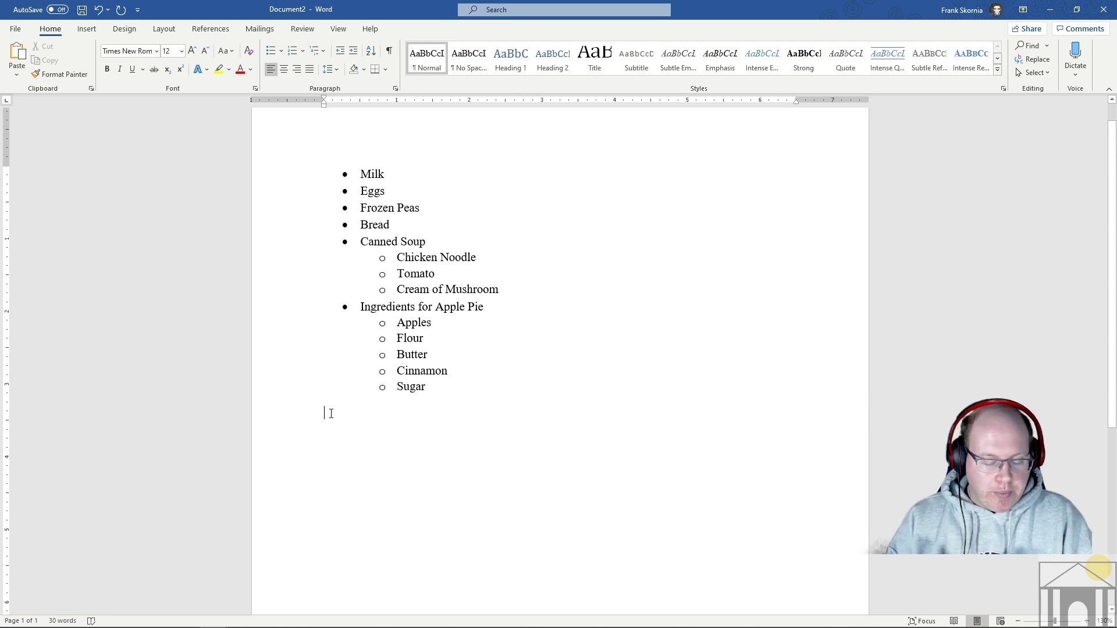
text(Check)
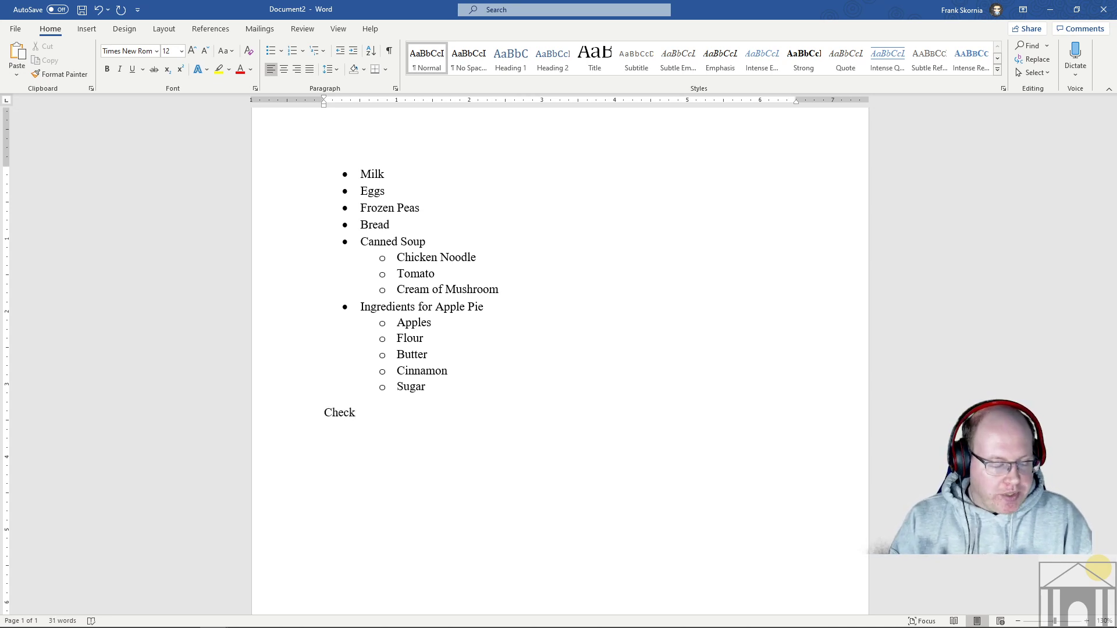
text( to see if chi)
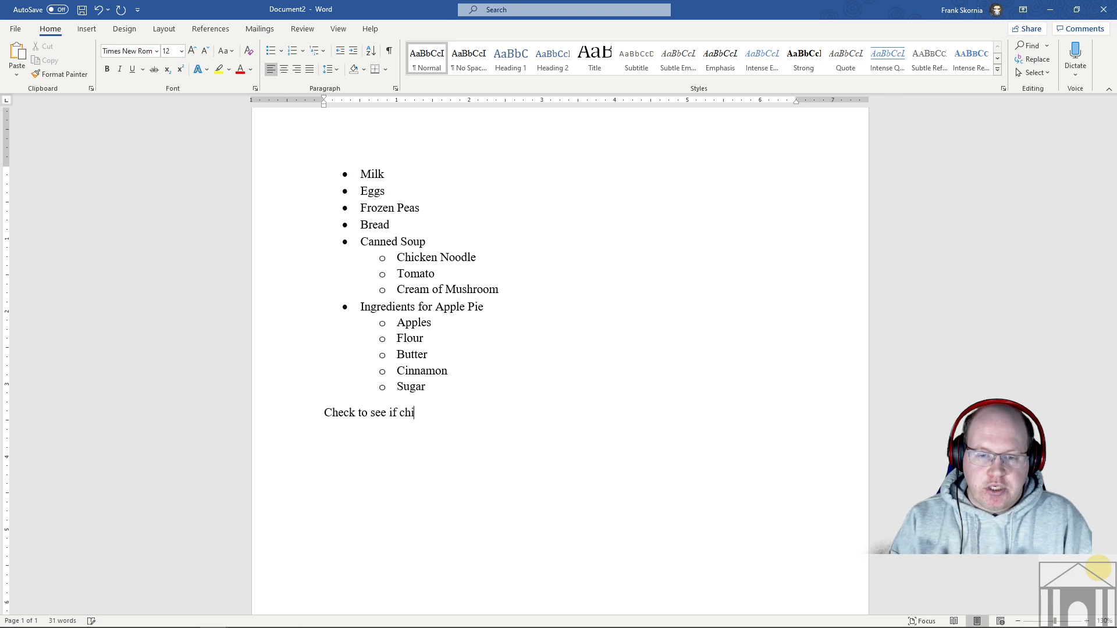
text(cken is on )
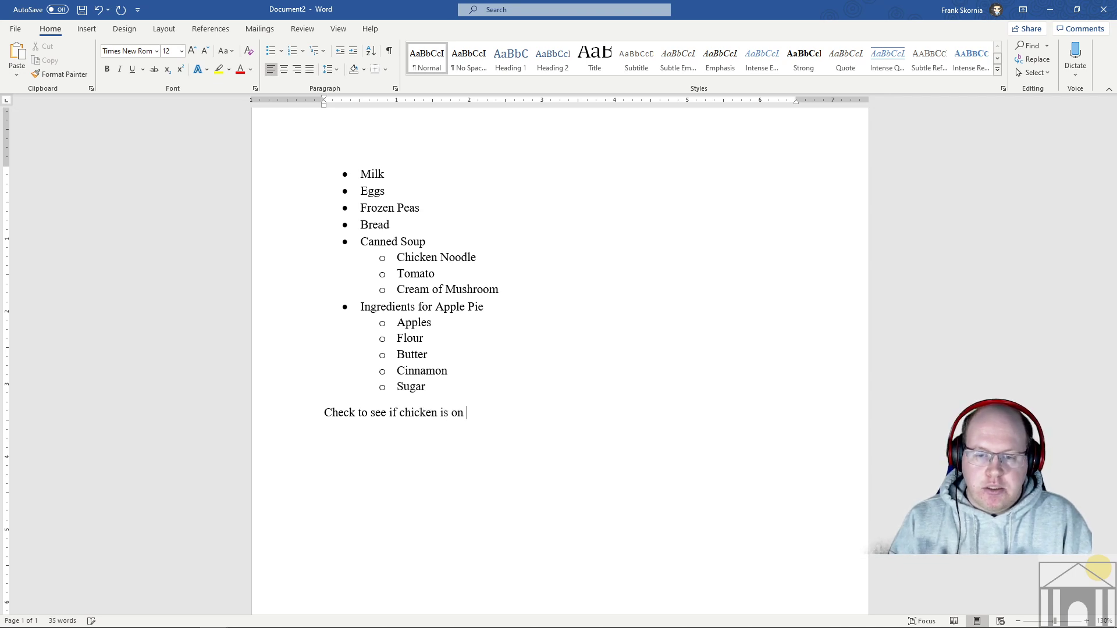
text(sale this w)
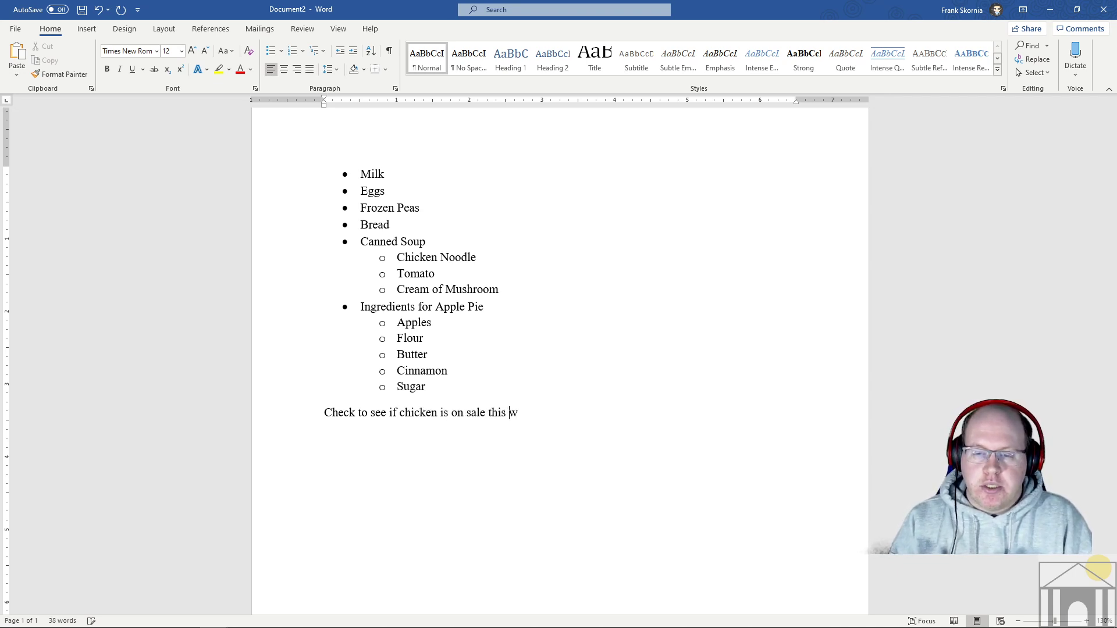
text(eek.)
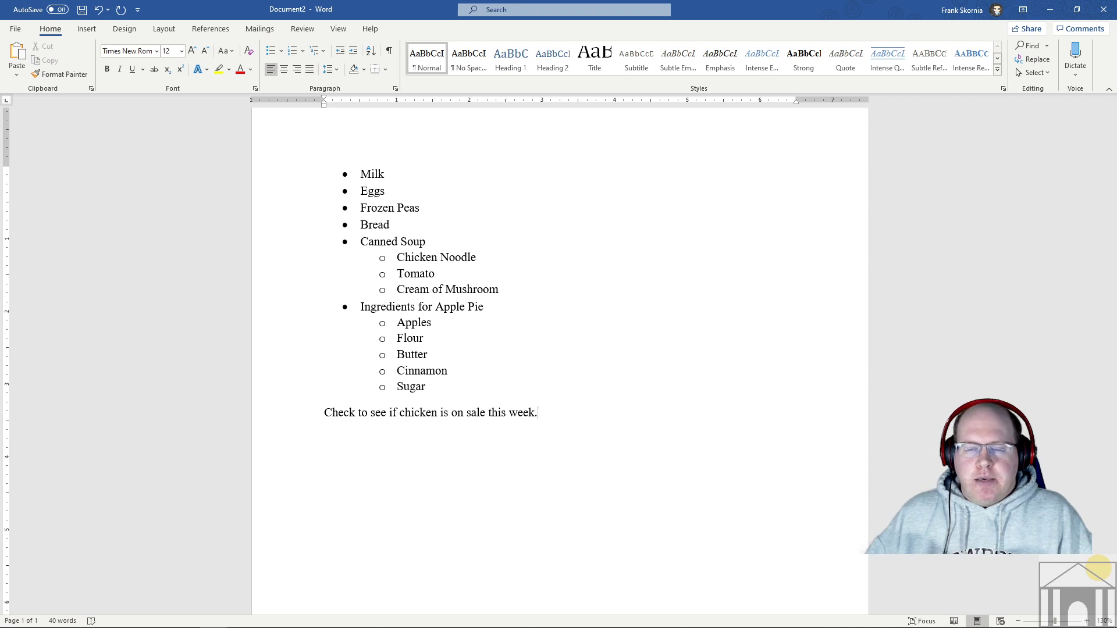
- Review the list exercise in the PDF handout in Acrobat Reader and return to Document2 in Word
click(243, 606)
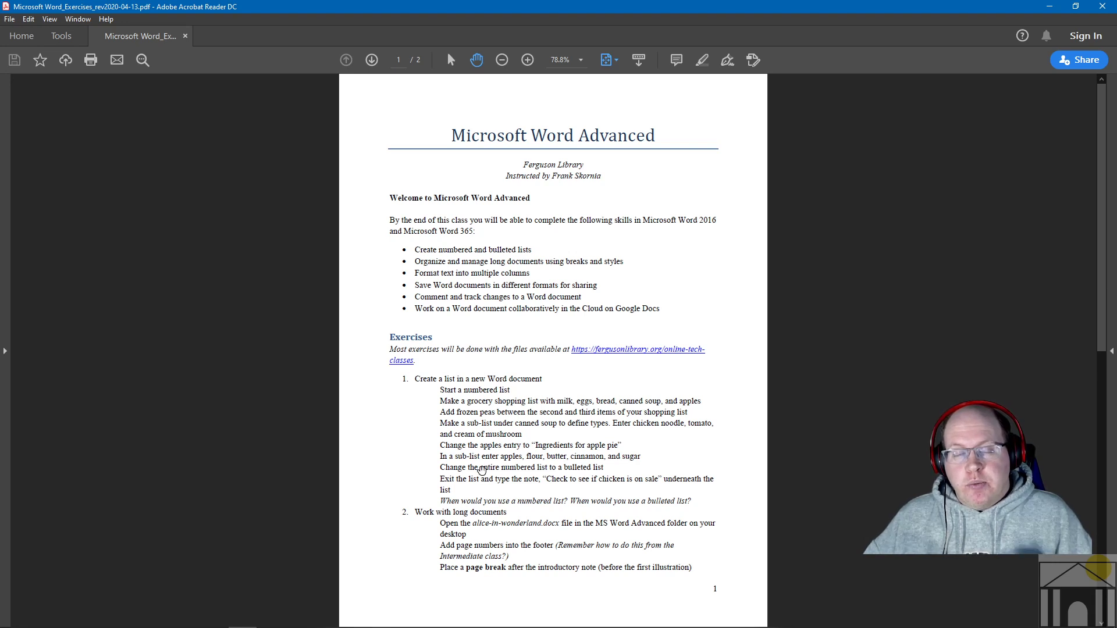
click(220, 603)
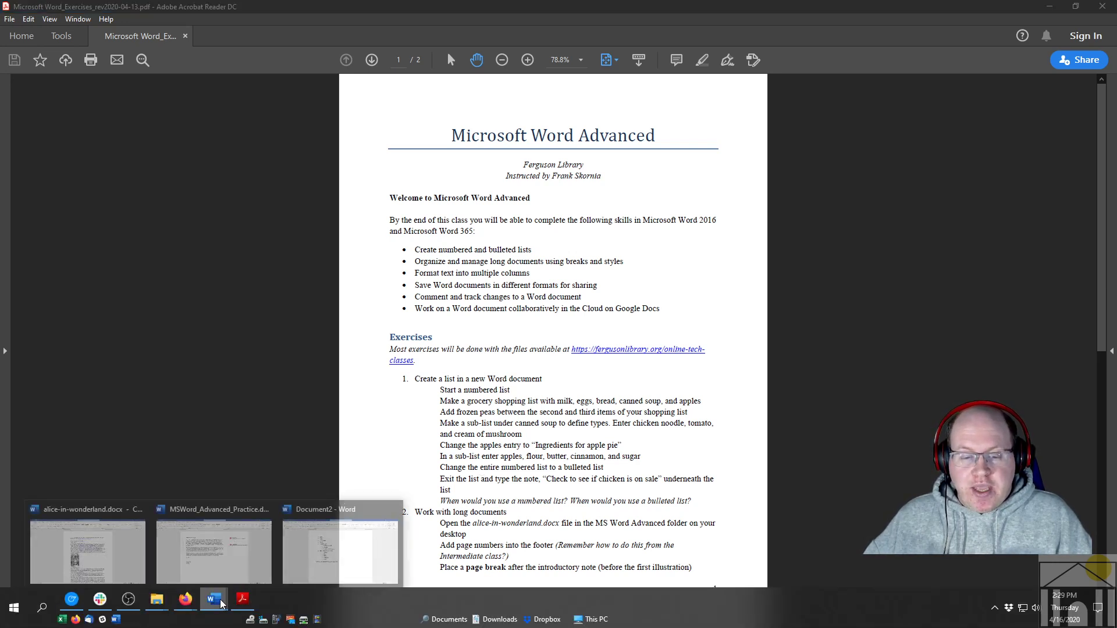
click(341, 547)
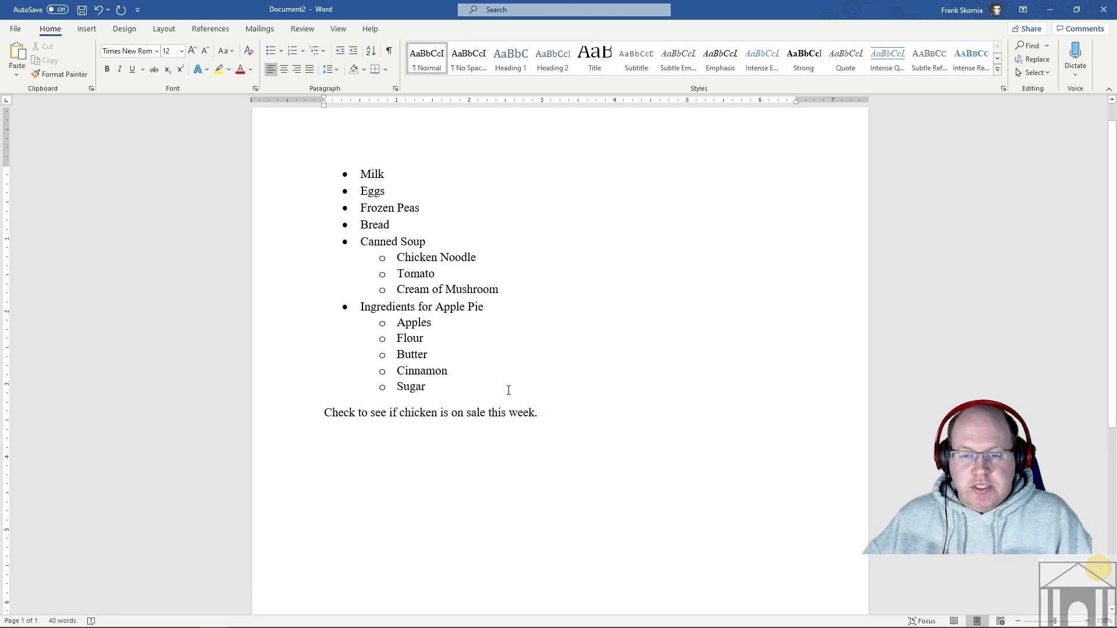
- Toggle the whole grocery list between numbering and bullets, ending with bullets
drag(509, 390, 324, 174)
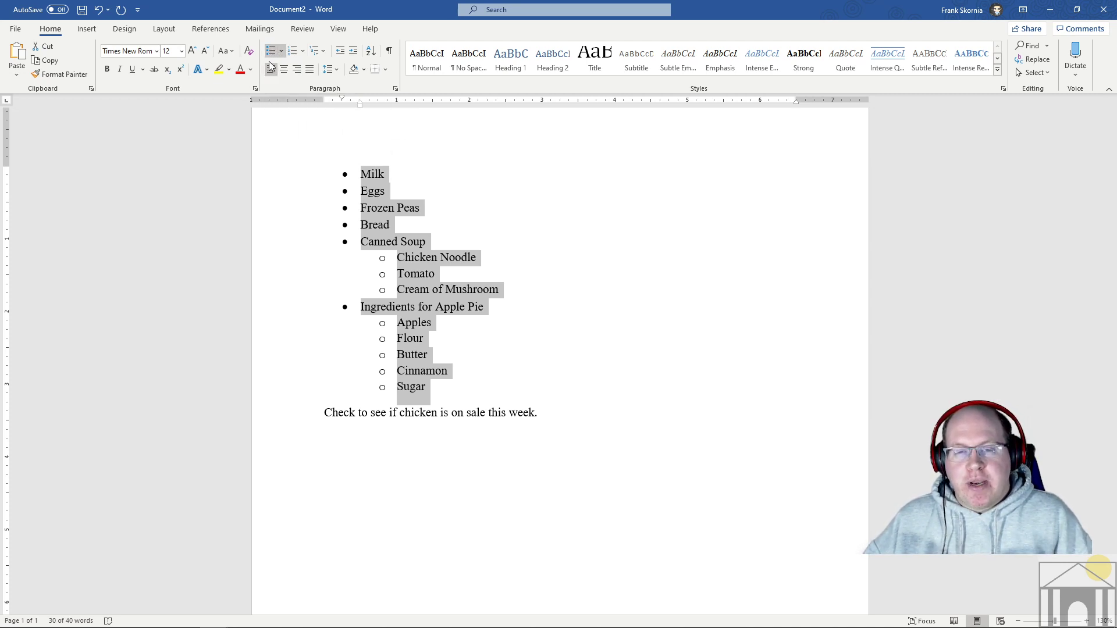
click(293, 55)
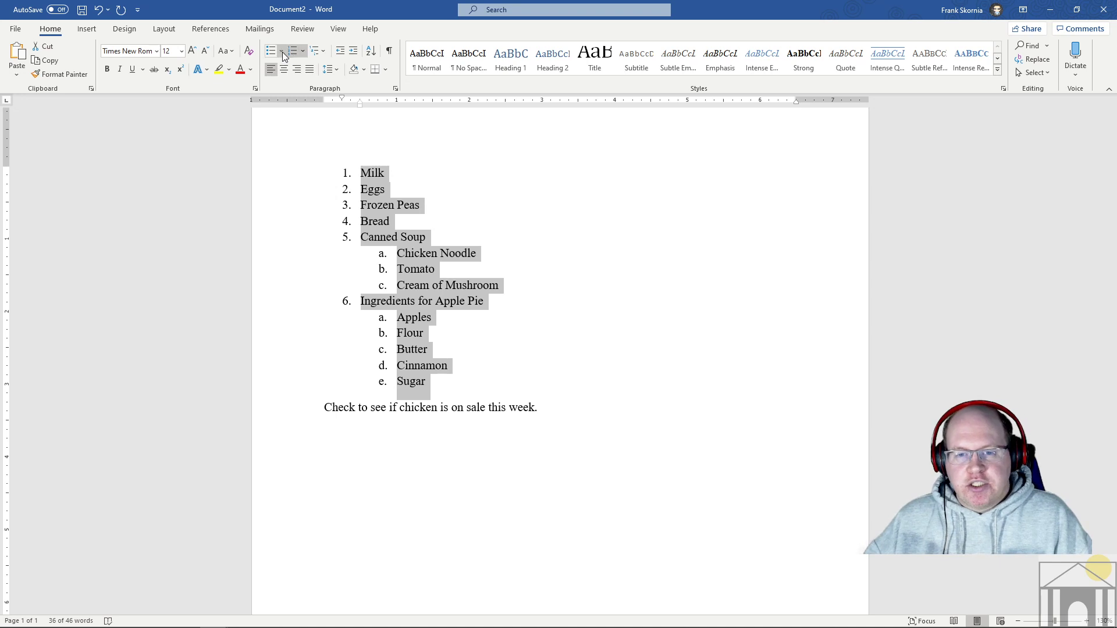
click(271, 51)
click(289, 52)
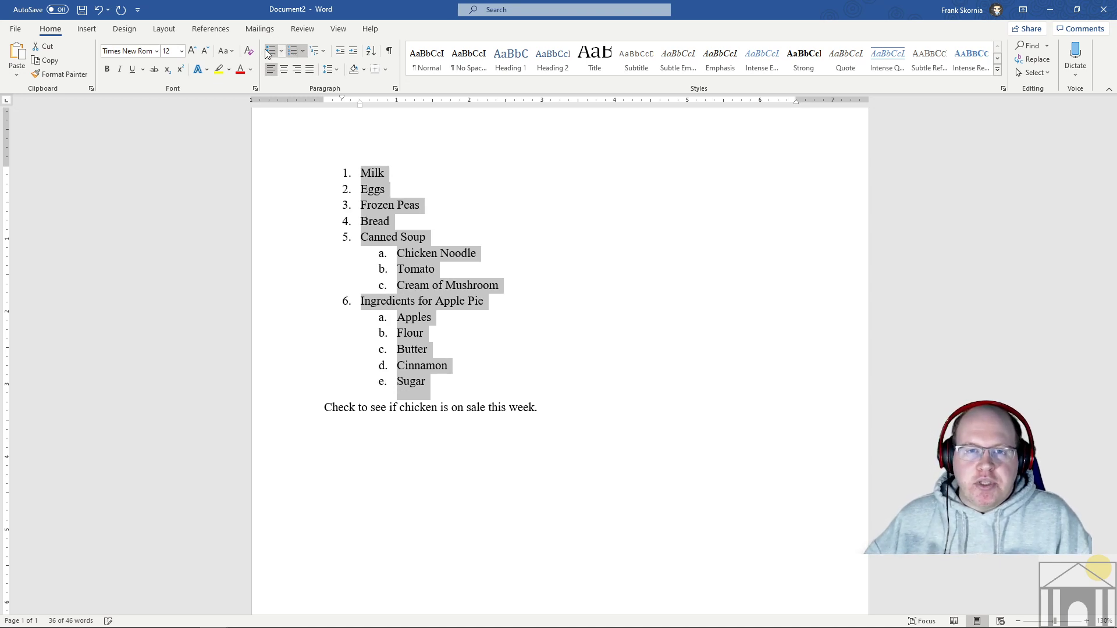
click(265, 53)
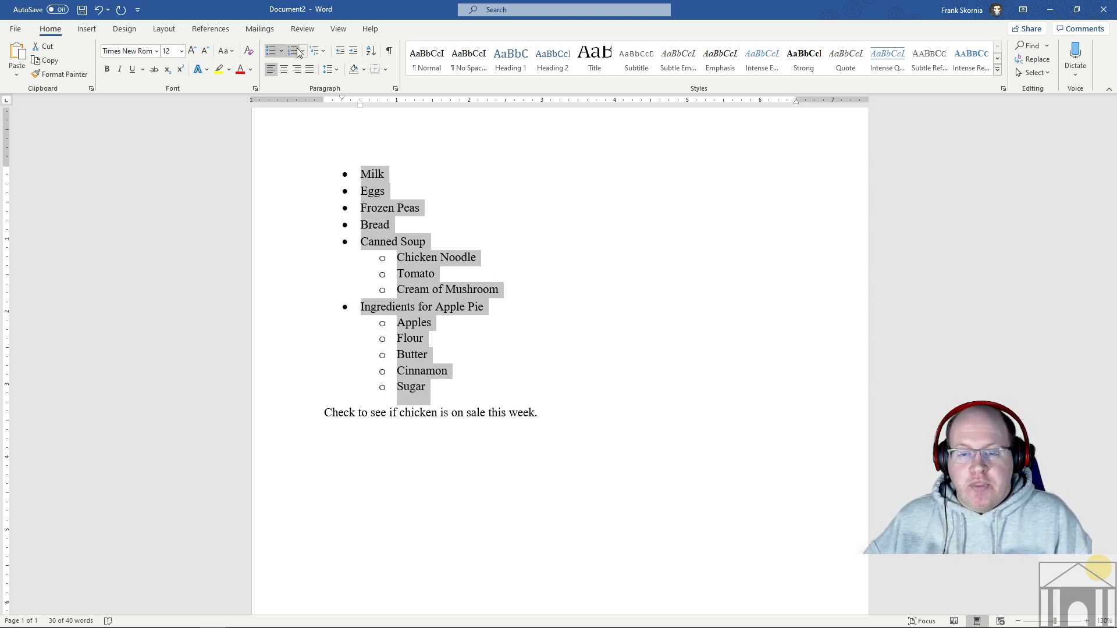
click(455, 388)
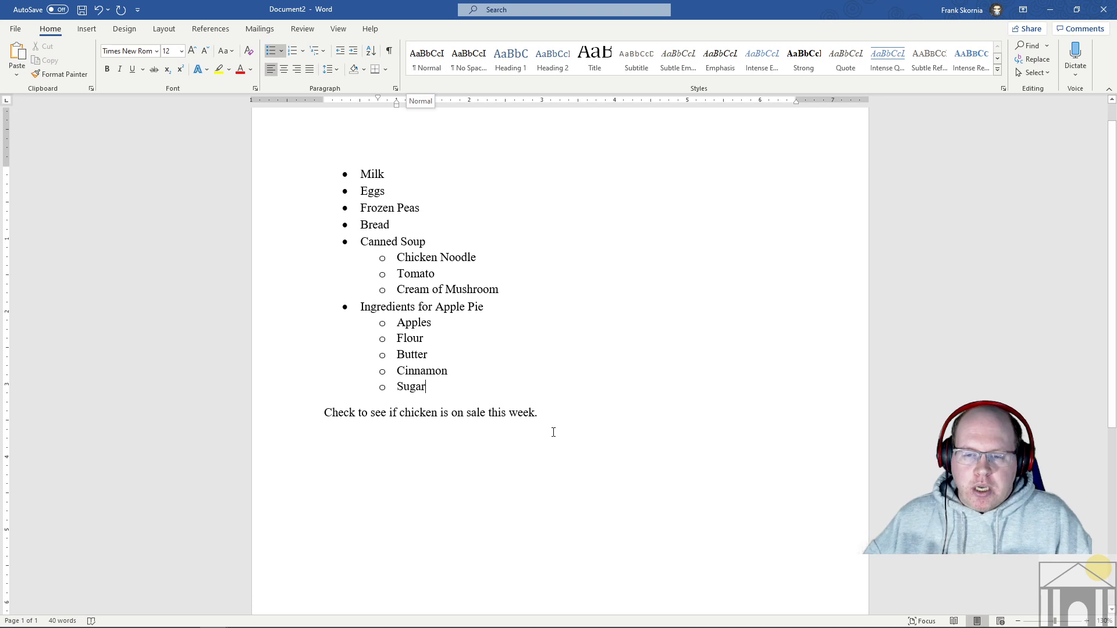
click(518, 413)
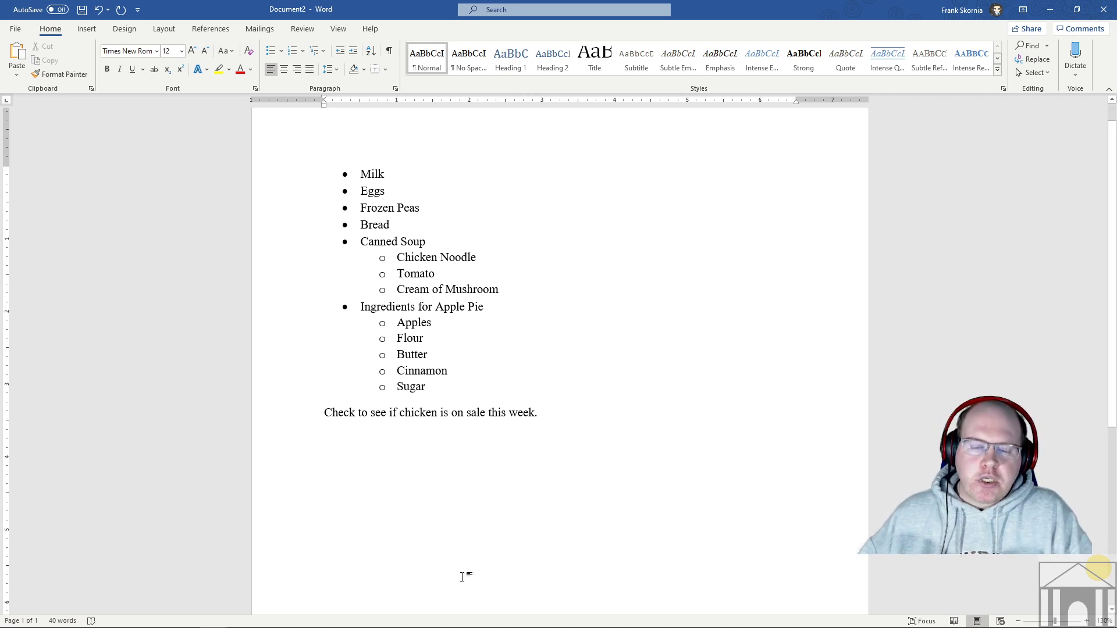
- Switch to the open alice-in-wonderland.docx document and enlarge its view to 130%
mouse_move(193, 626)
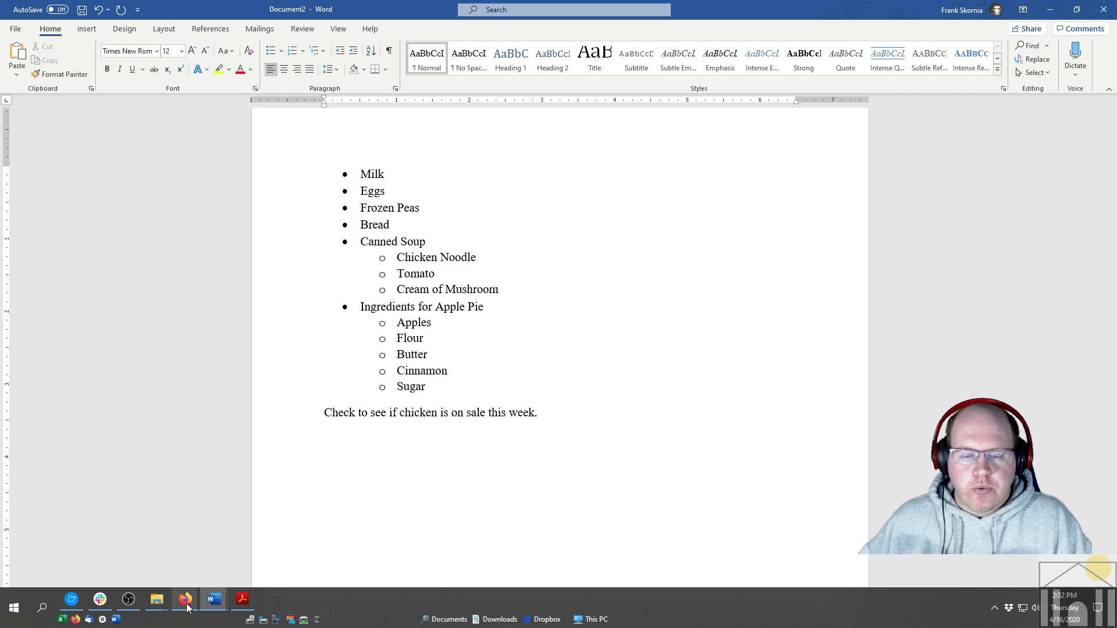
mouse_move(215, 604)
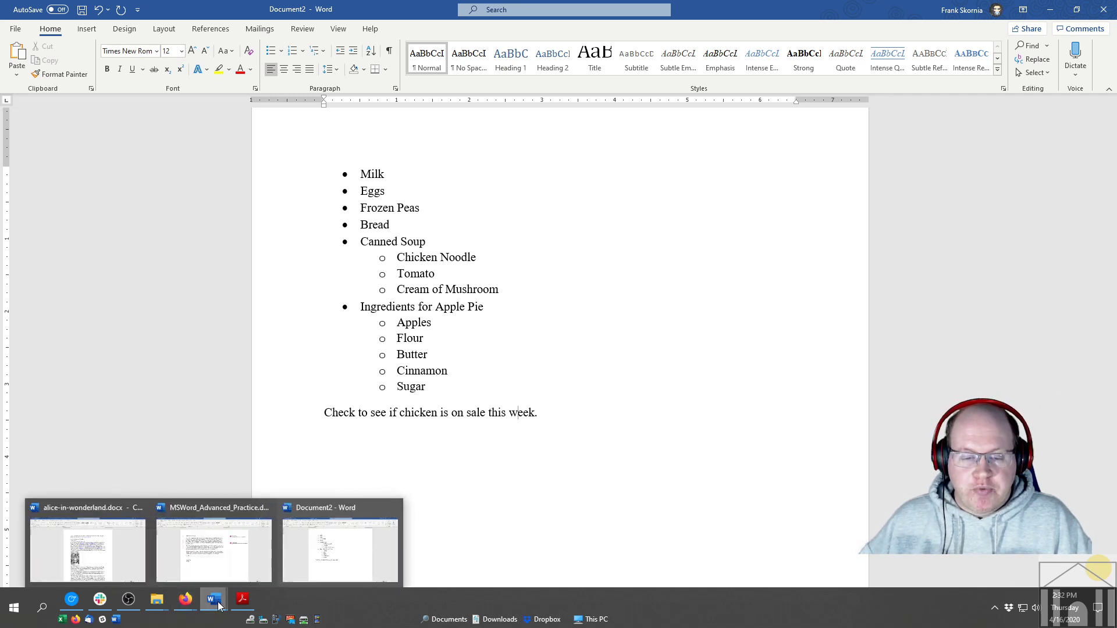
click(122, 567)
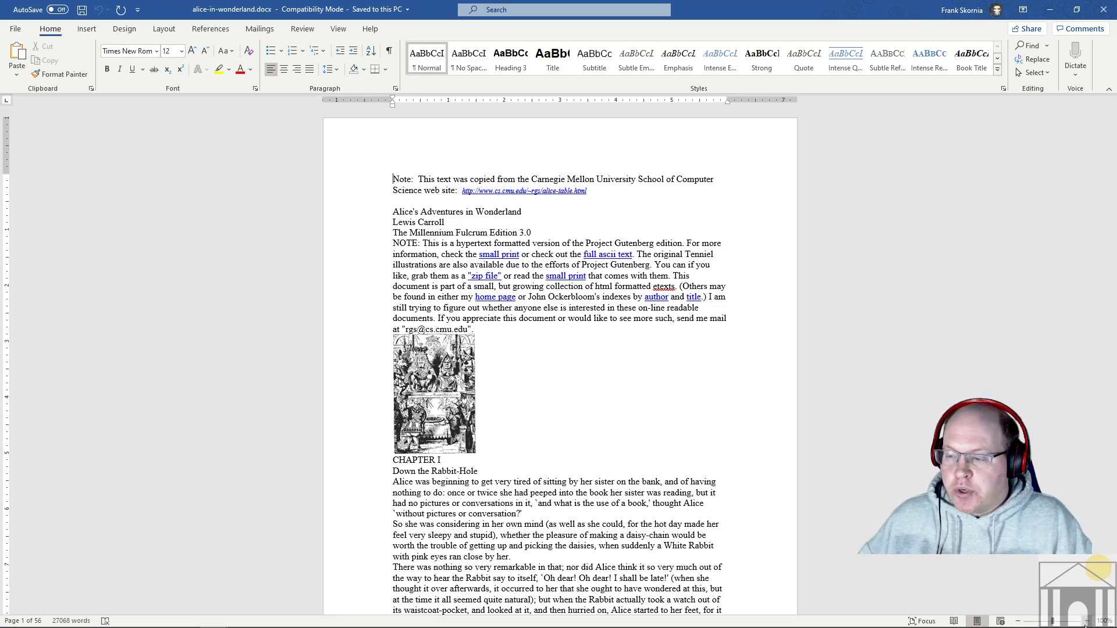
click(1086, 621)
click(1086, 621)
click(1086, 622)
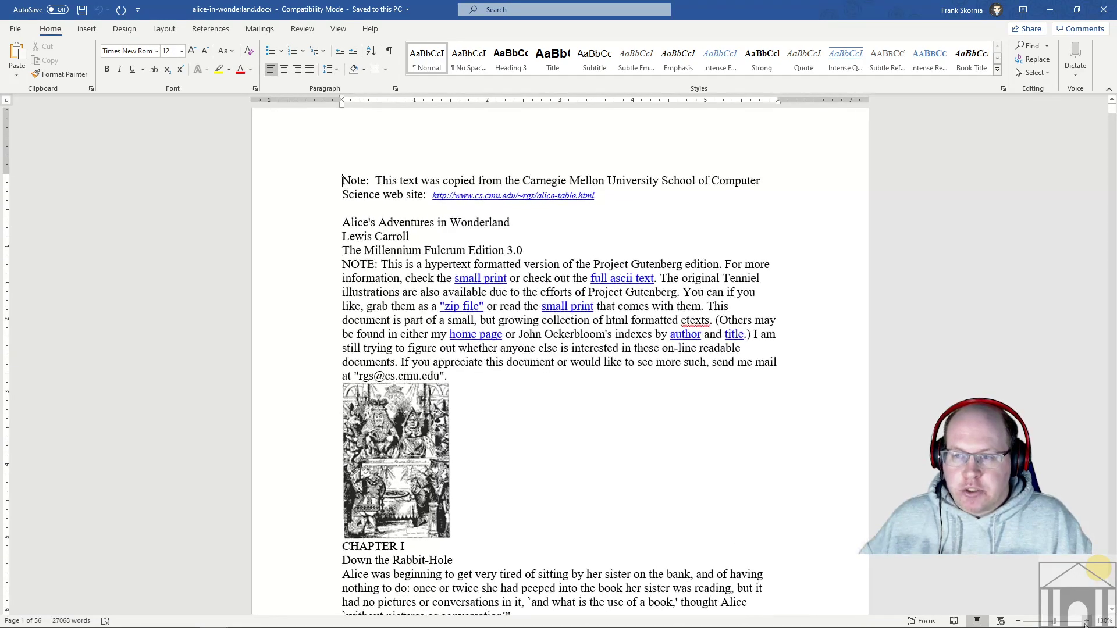
- Enlarge the view of alice-in-wonderland.docx to 150%
click(1086, 621)
click(1086, 621)
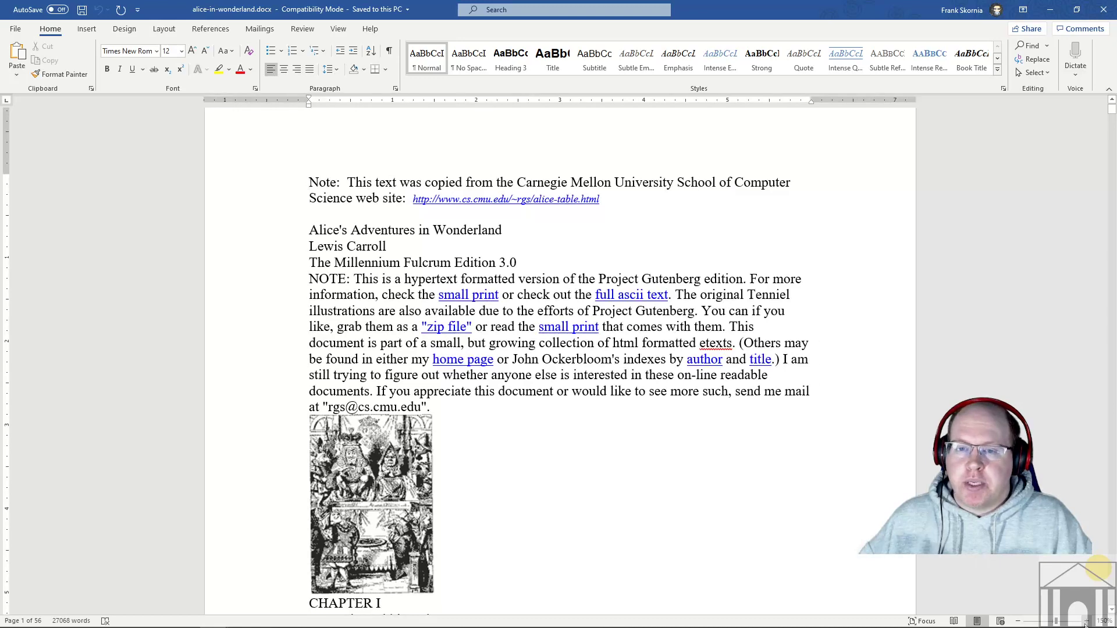
scroll(545, 457, down, 2)
scroll(545, 456, up, 2)
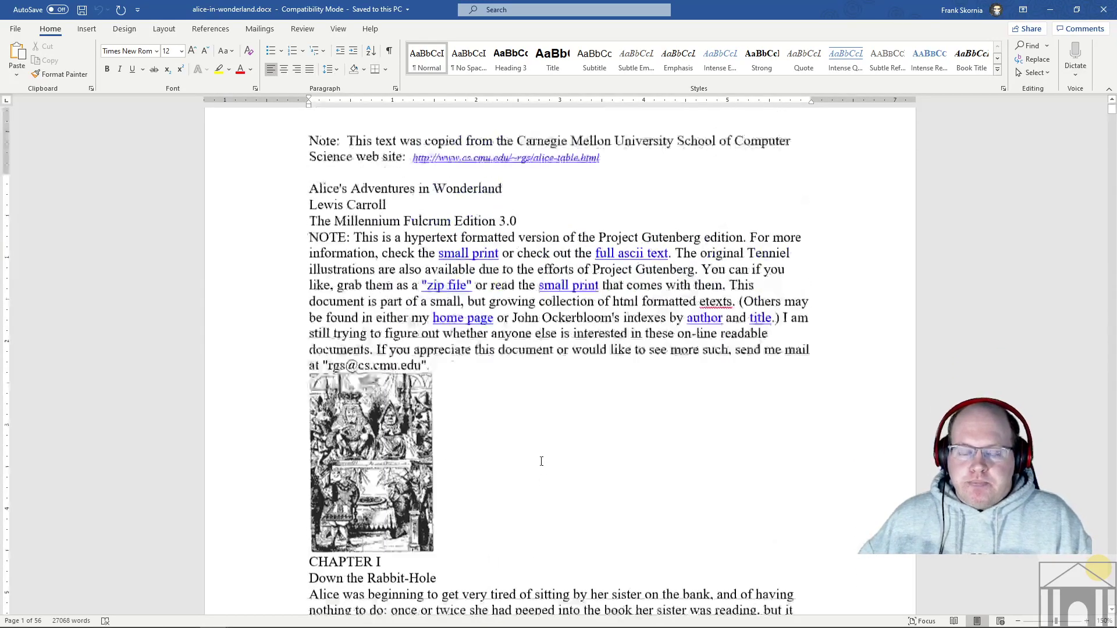
- Switch to the Ferguson Library class resources page in Firefox and locate the Alice in Wonderland Practice Document under Advanced Microsoft Word
mouse_move(181, 606)
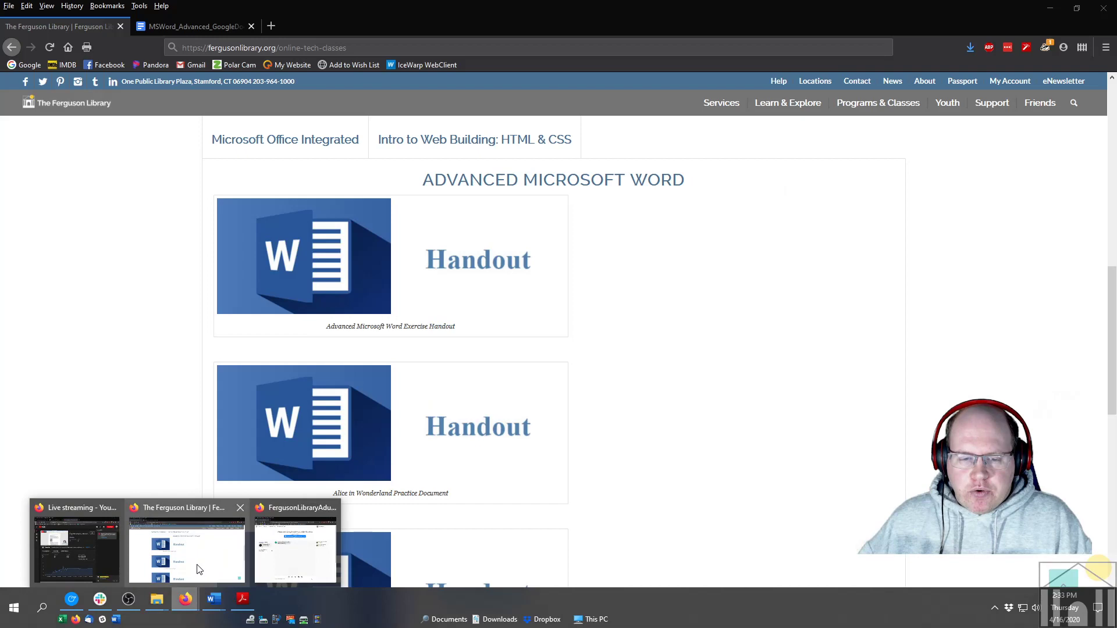
click(195, 558)
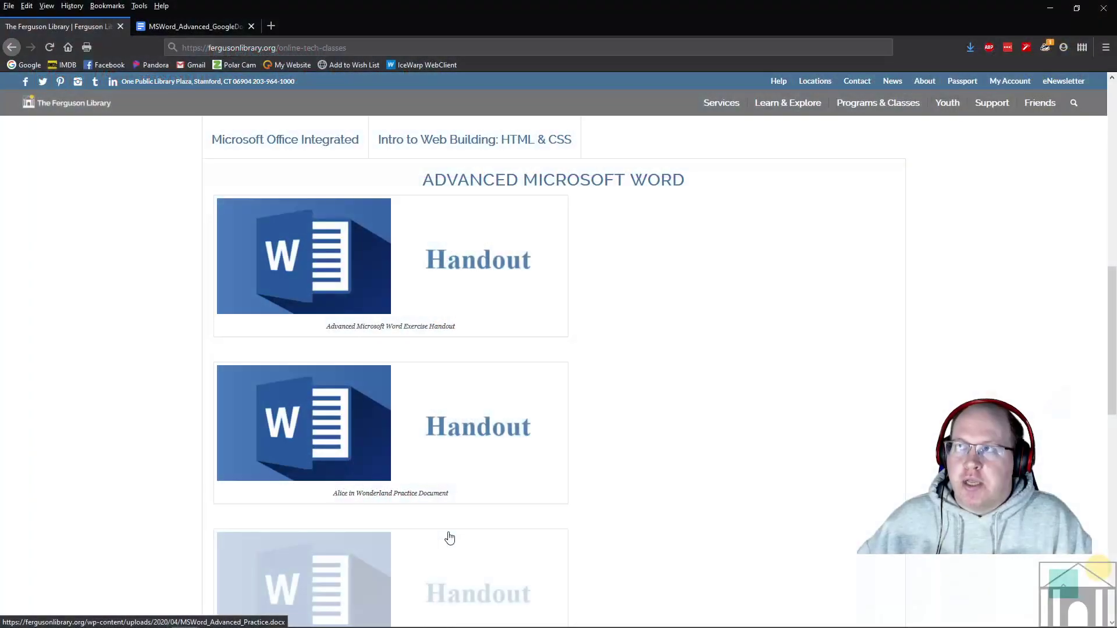
scroll(711, 517, up, 15)
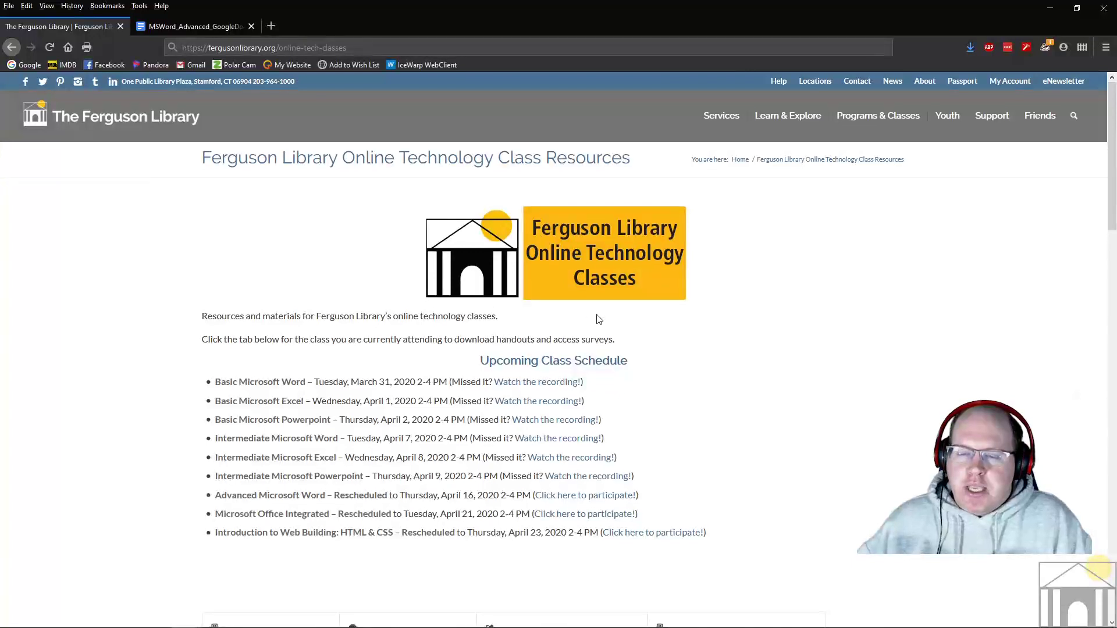
scroll(611, 320, down, 10)
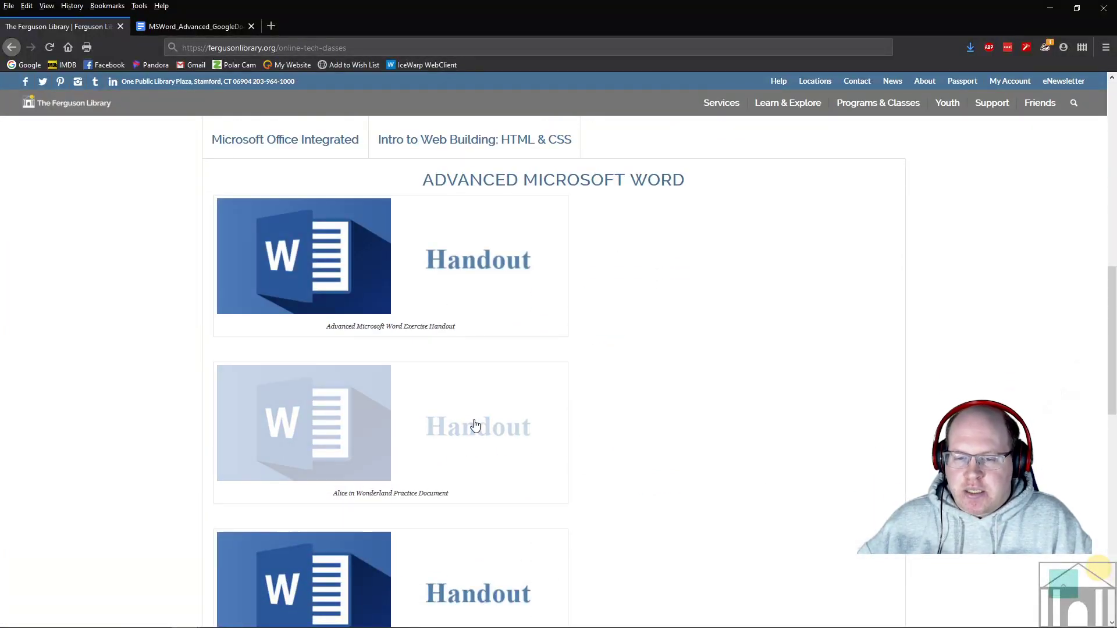
- Request the Alice in Wonderland Practice Document download, choose to open it with Word, and cancel the request
right_click(348, 432)
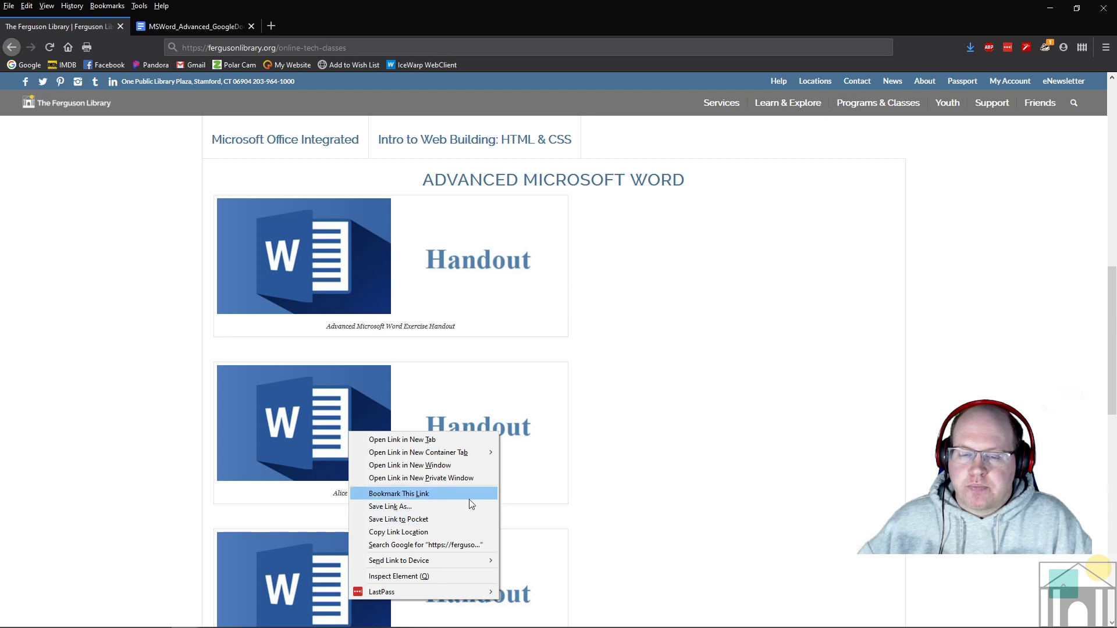
click(730, 451)
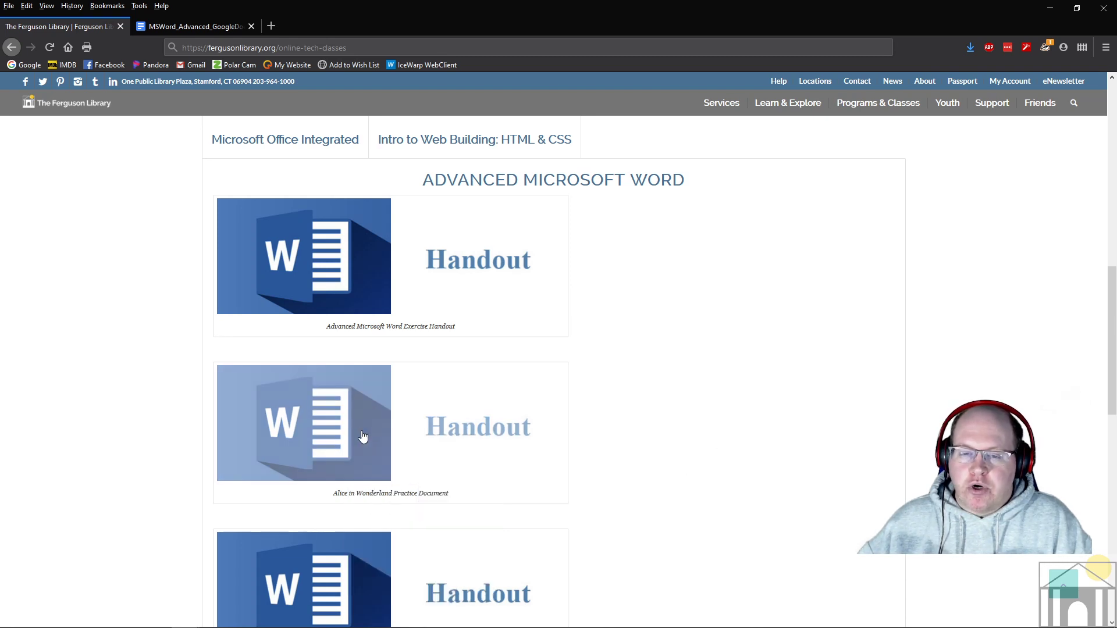
click(361, 436)
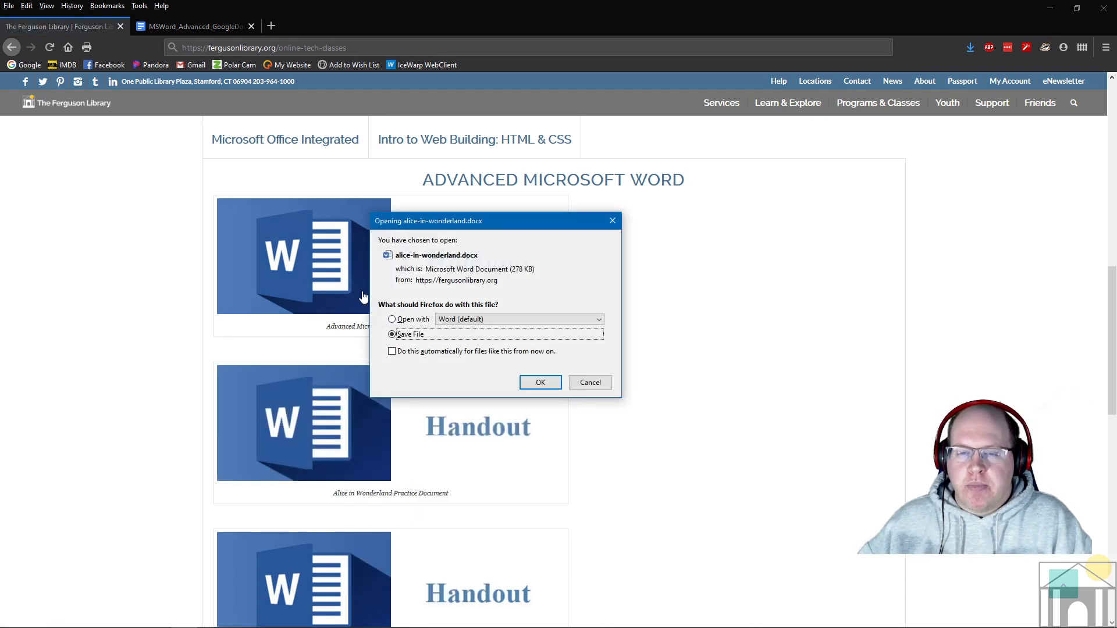
click(410, 320)
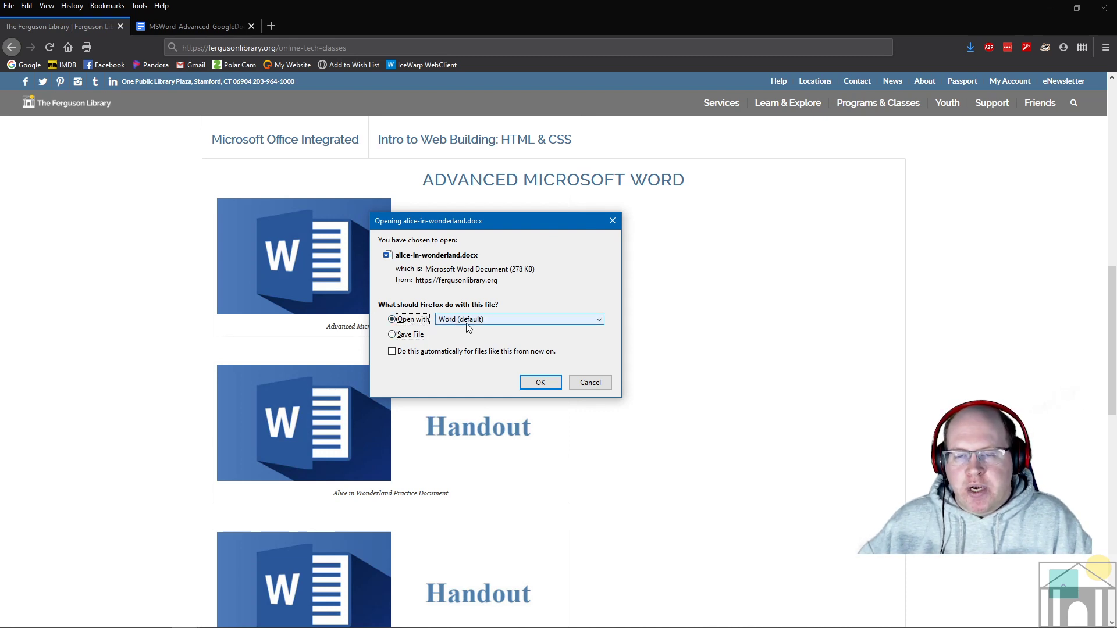
click(591, 383)
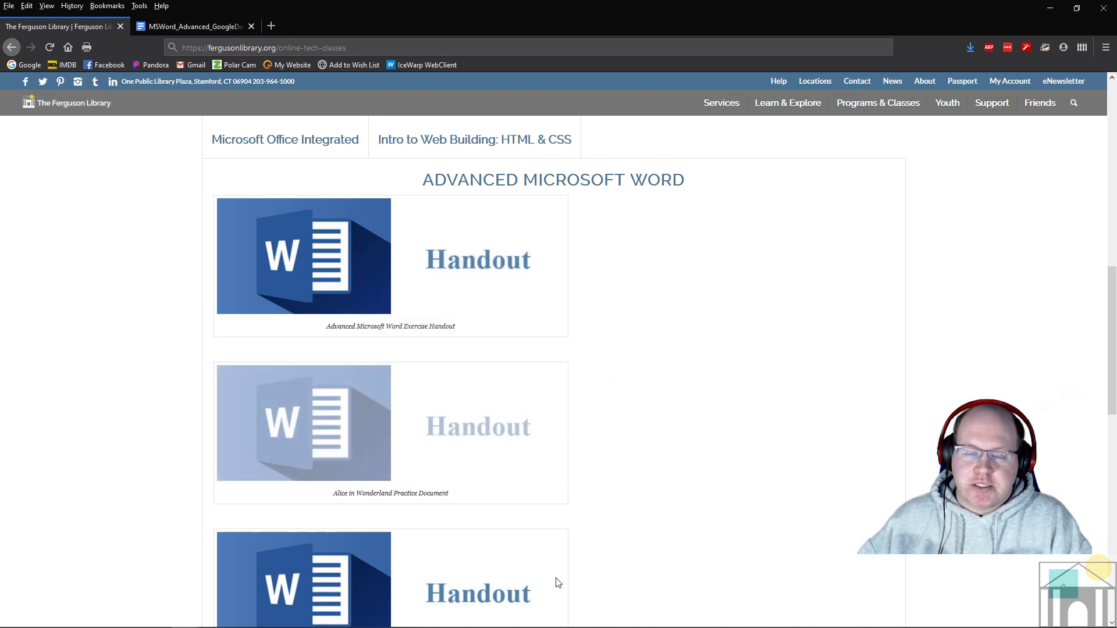
- Return to alice-in-wonderland.docx in Word and reduce its view to 90%
mouse_move(247, 625)
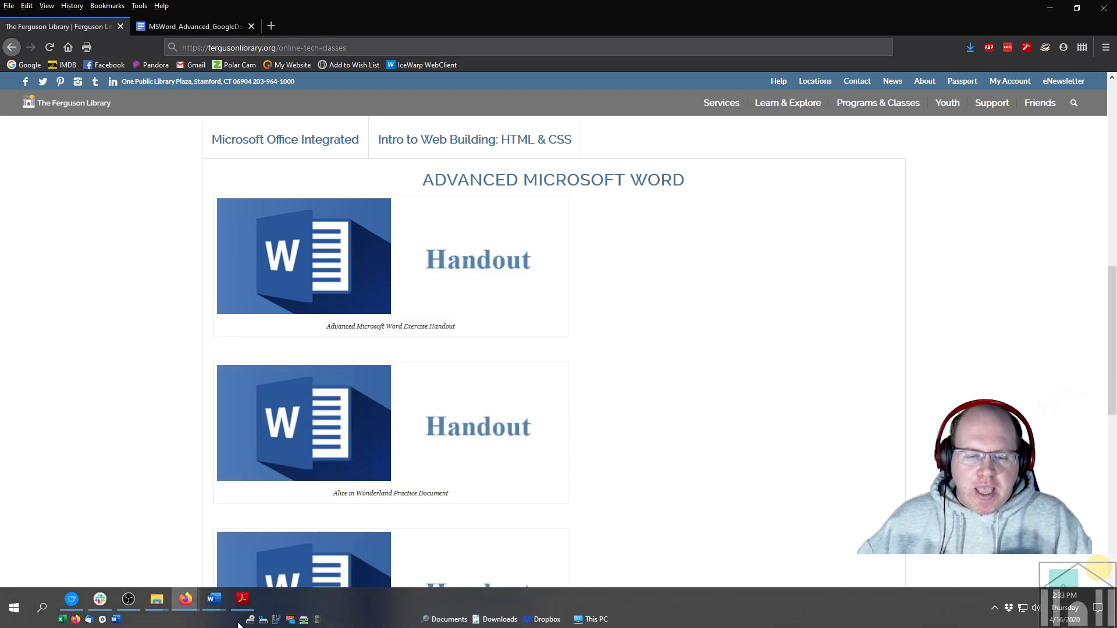
click(213, 604)
click(105, 554)
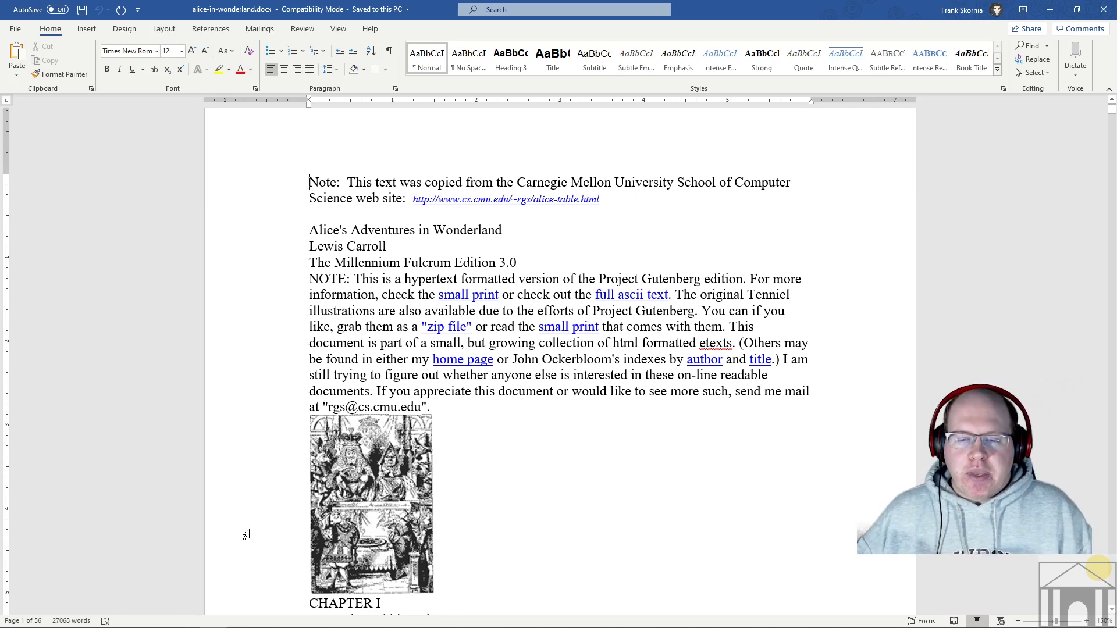
scroll(534, 429, down, 3)
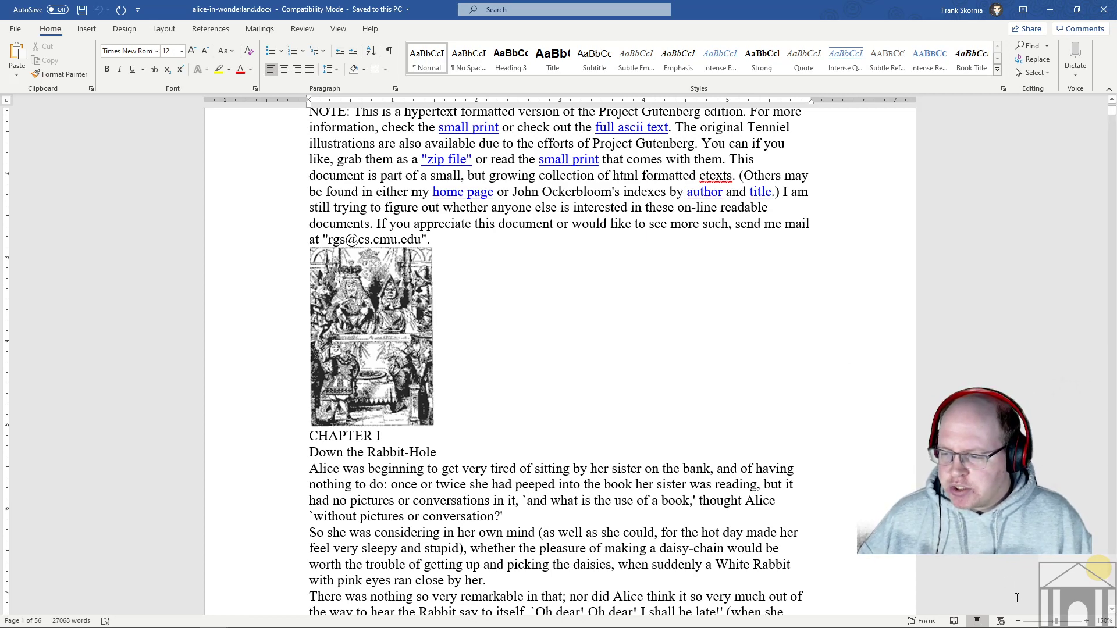
click(1018, 622)
click(1018, 623)
click(1019, 623)
click(1019, 623)
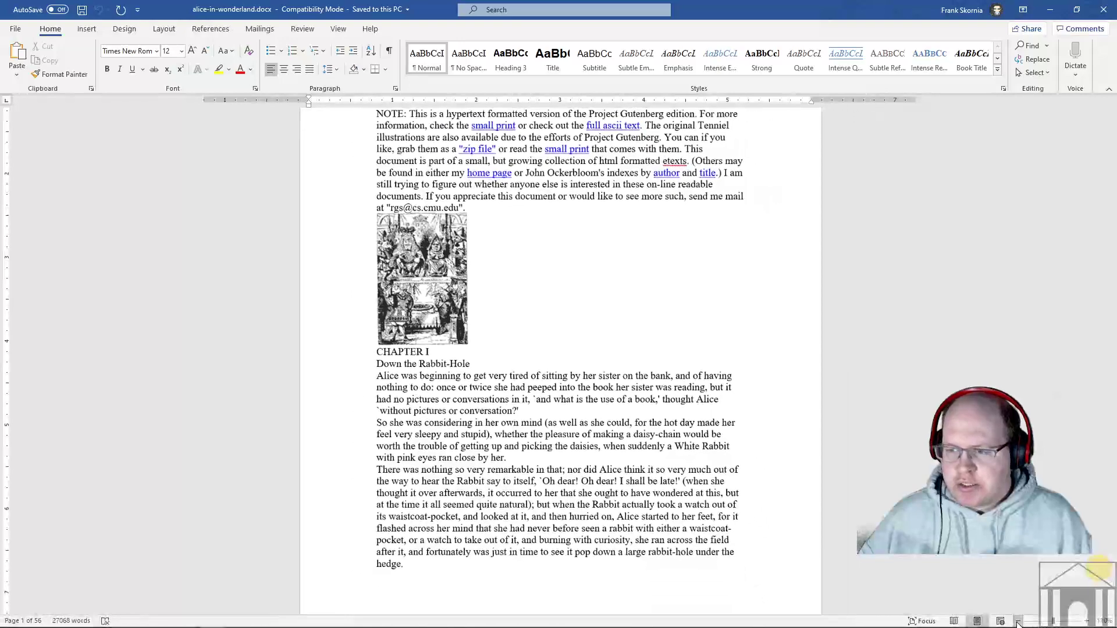
click(1018, 623)
click(1018, 623)
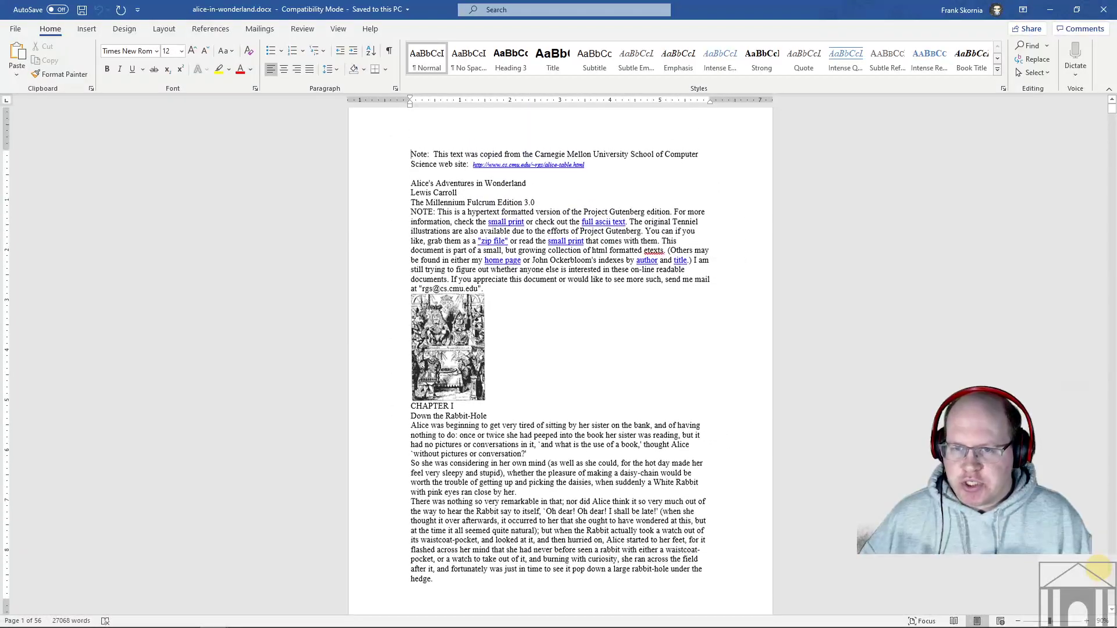
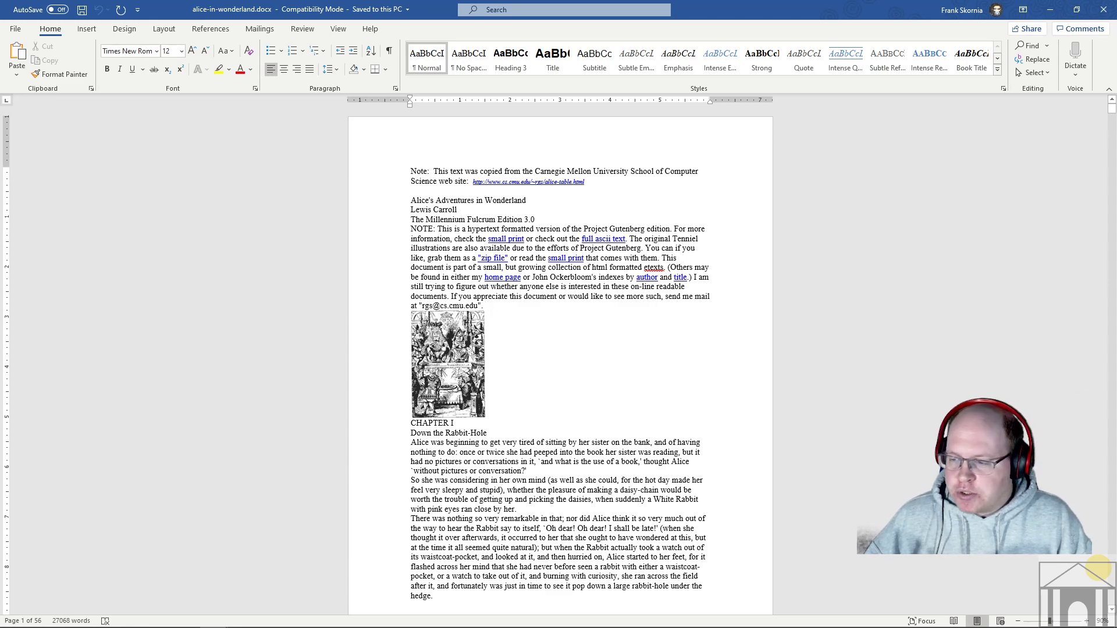
- Enlarge the document view to 160%
click(1087, 621)
click(1087, 621)
click(1087, 621)
click(1087, 621)
click(1087, 621)
click(1087, 621)
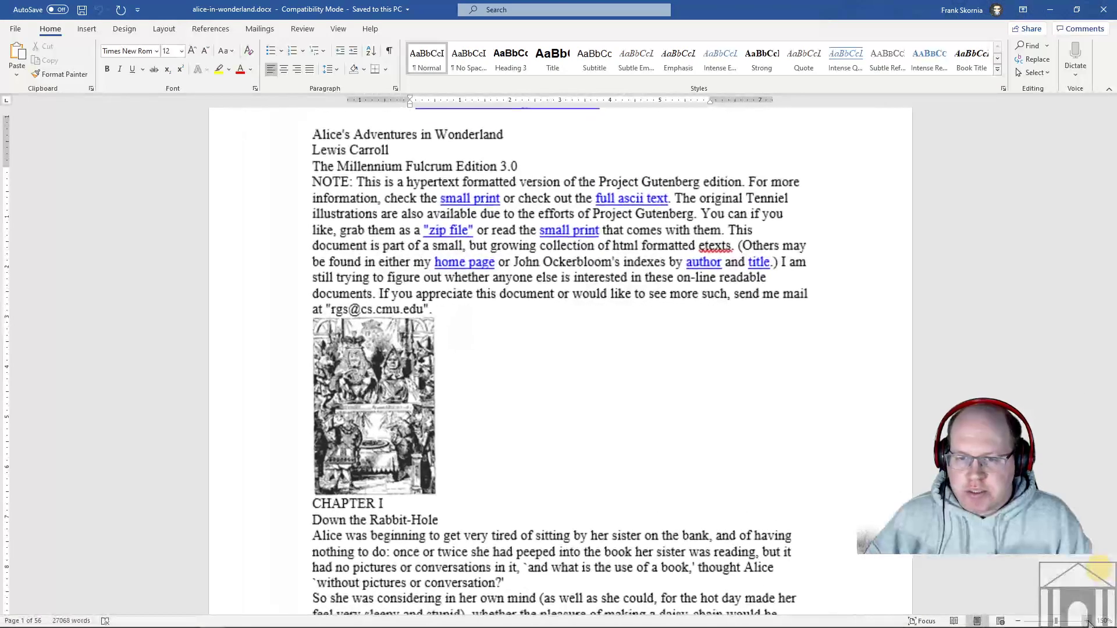
click(1087, 621)
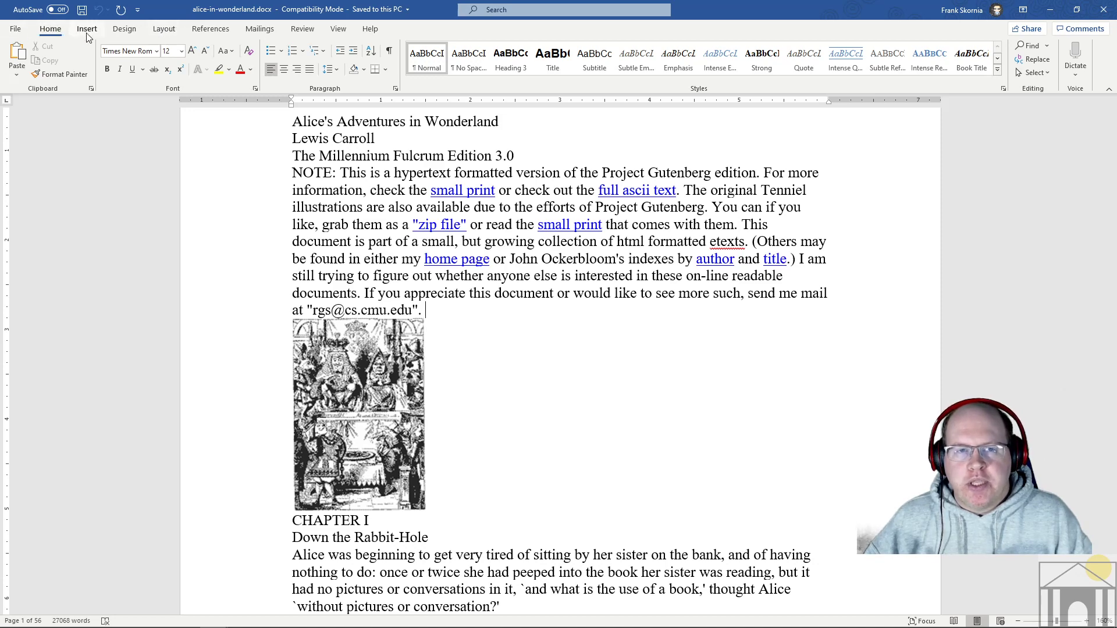
- Review the available page break and section break types, and close the list without inserting one
click(164, 30)
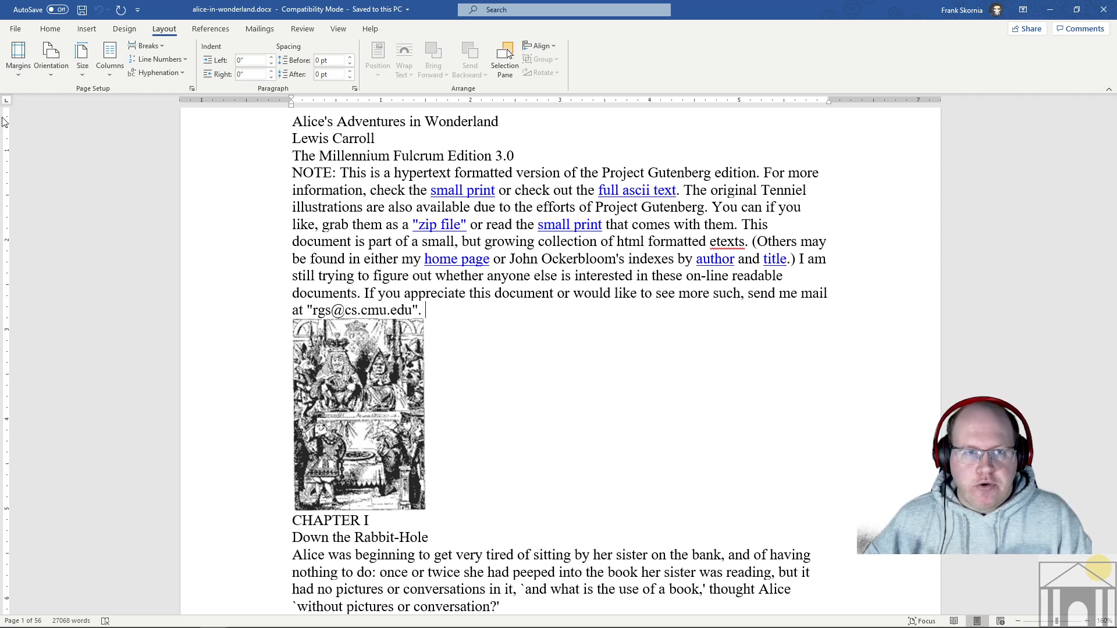
click(159, 46)
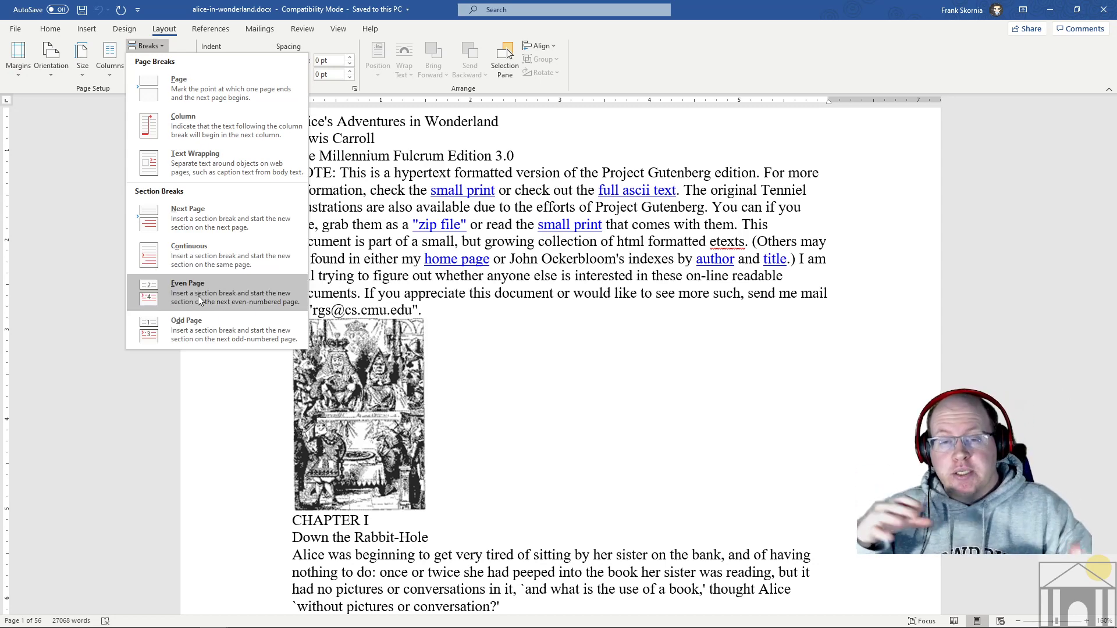
click(461, 310)
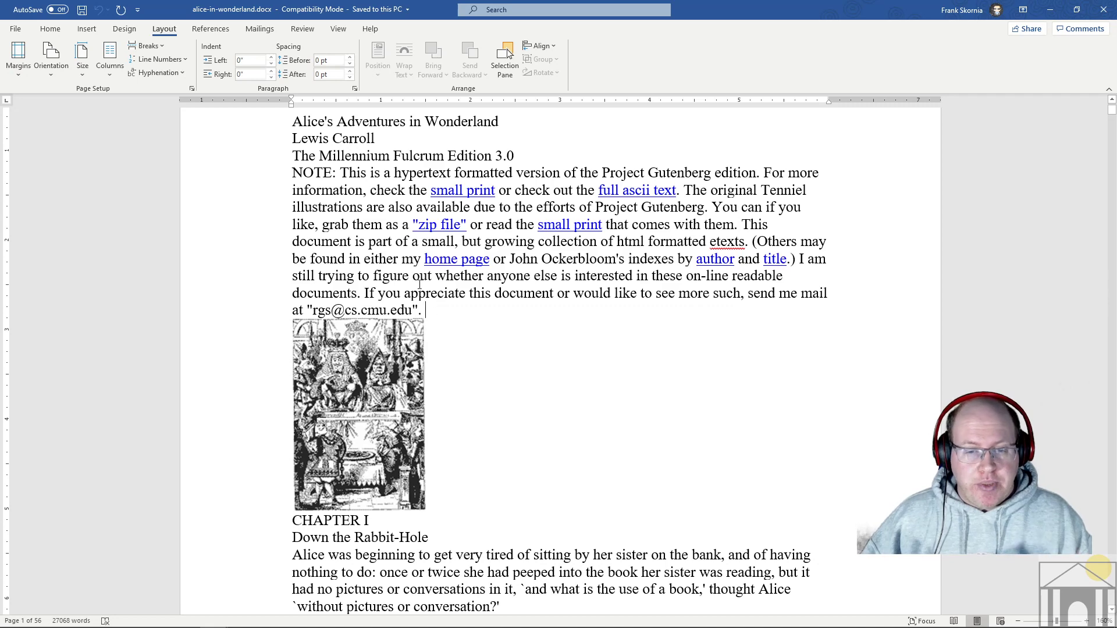
- Insert a page break after the introductory note, before the Chapter I illustration, and inspect the pages on both sides of it
click(162, 45)
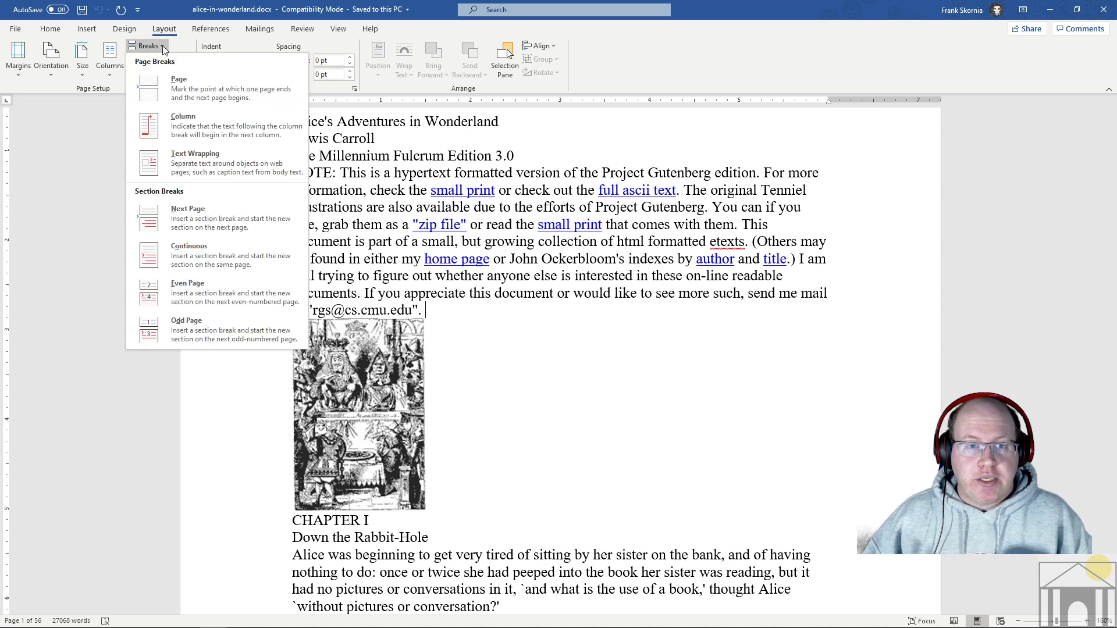
click(205, 93)
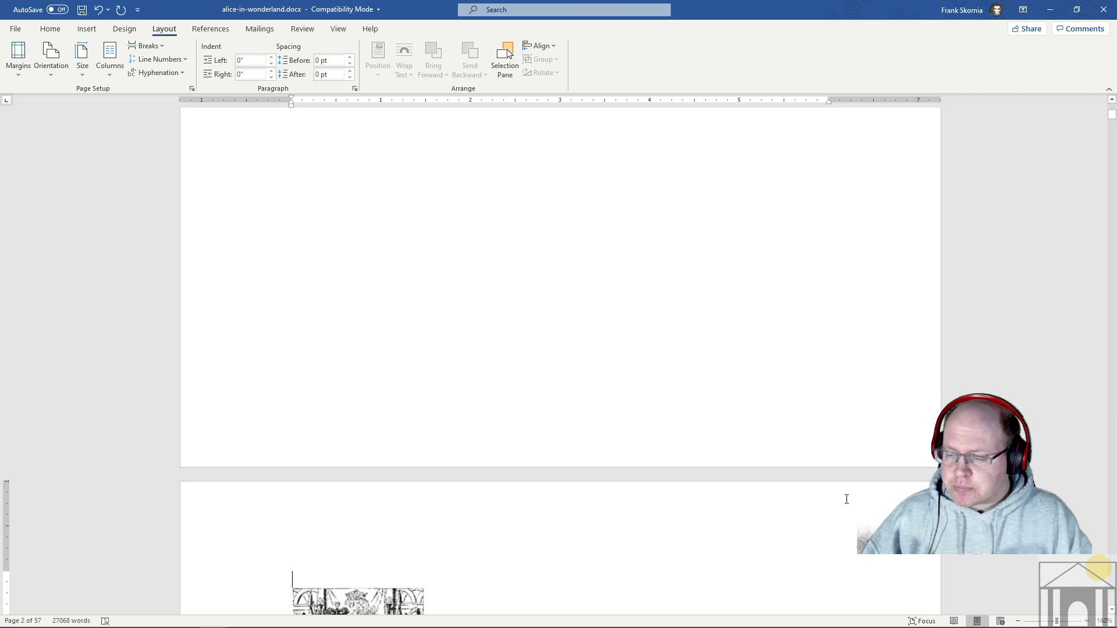
scroll(724, 392, up, 3)
key(ctrl+z)
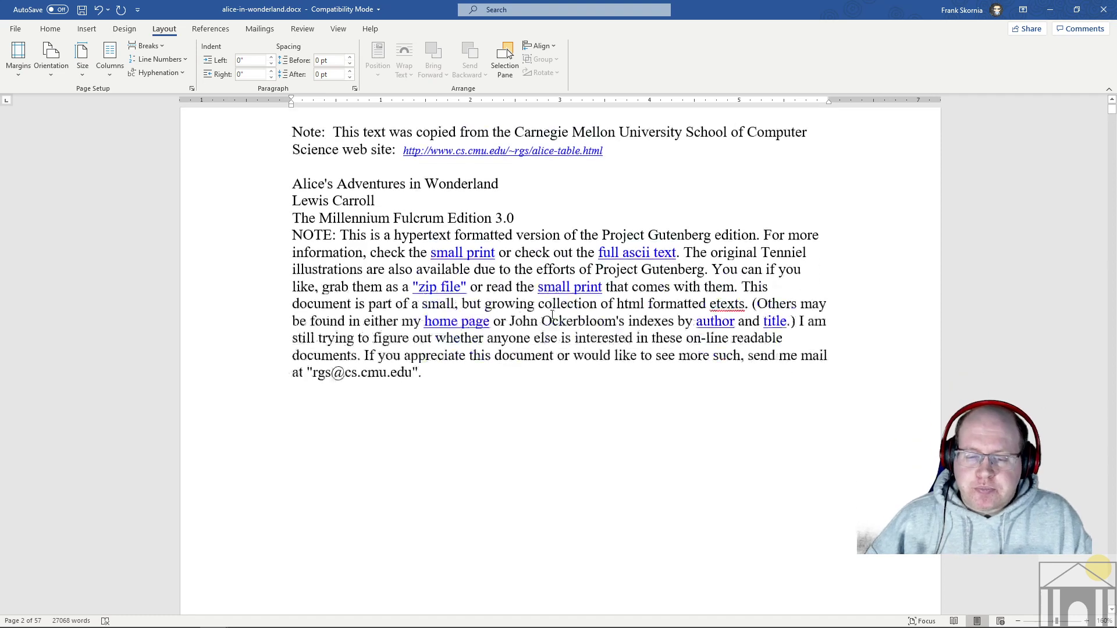
scroll(524, 314, down, 7)
scroll(434, 186, down, 3)
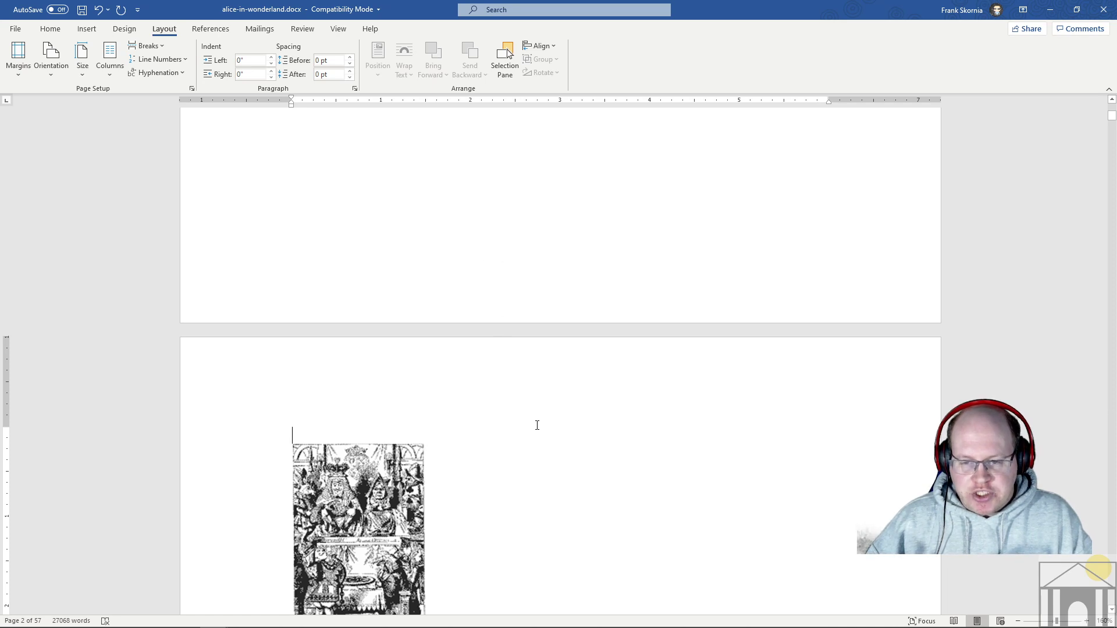
scroll(537, 426, down, 3)
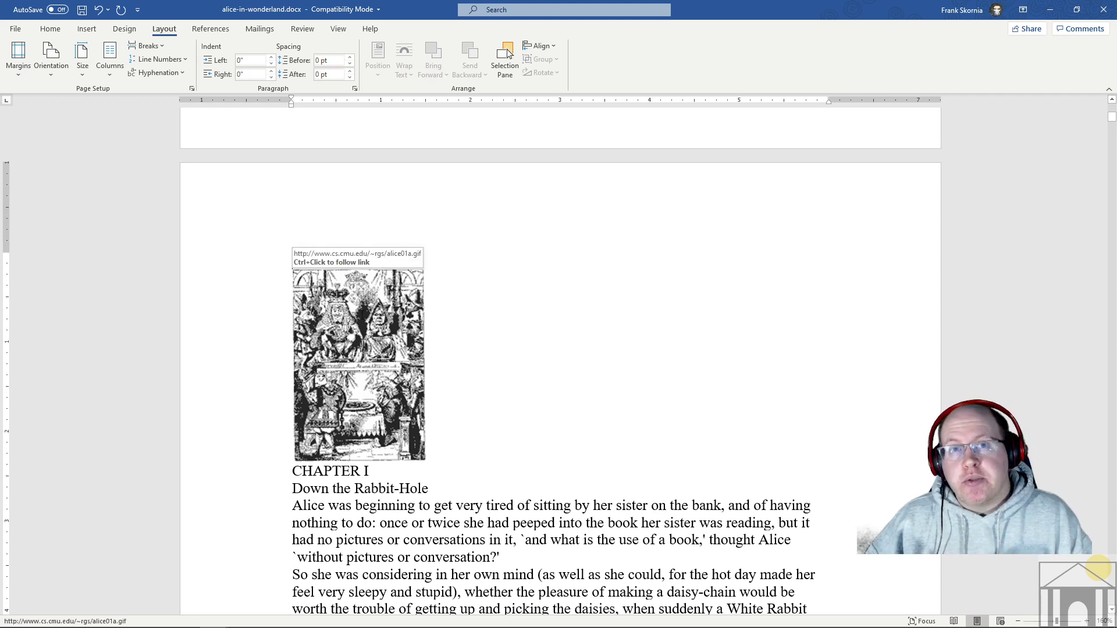
scroll(365, 313, up, 10)
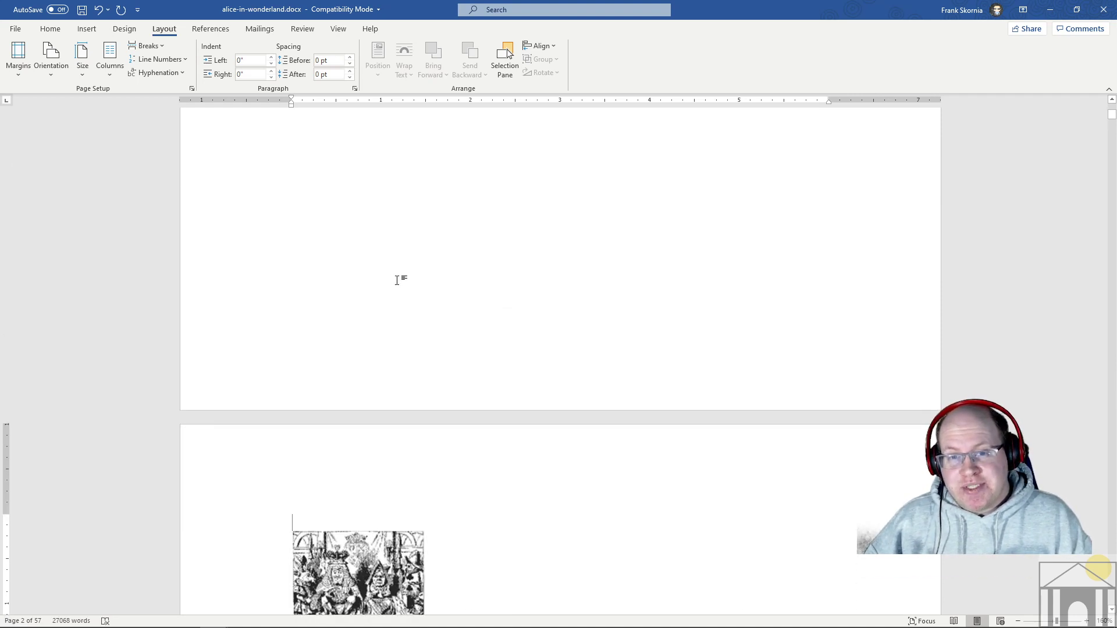
scroll(404, 268, up, 1)
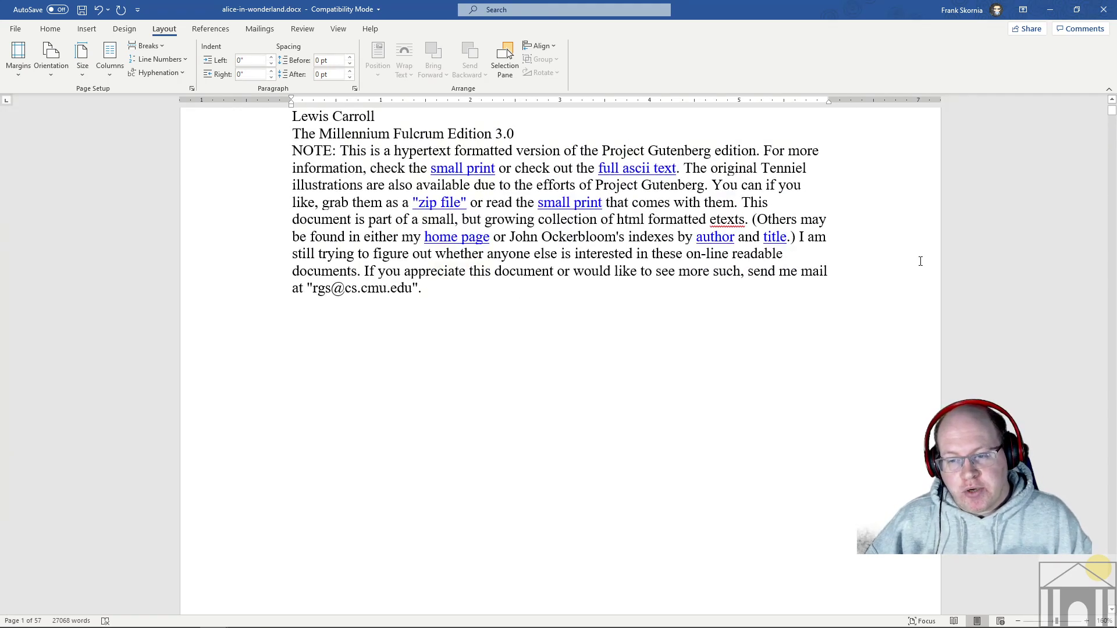
scroll(585, 603, down, 12)
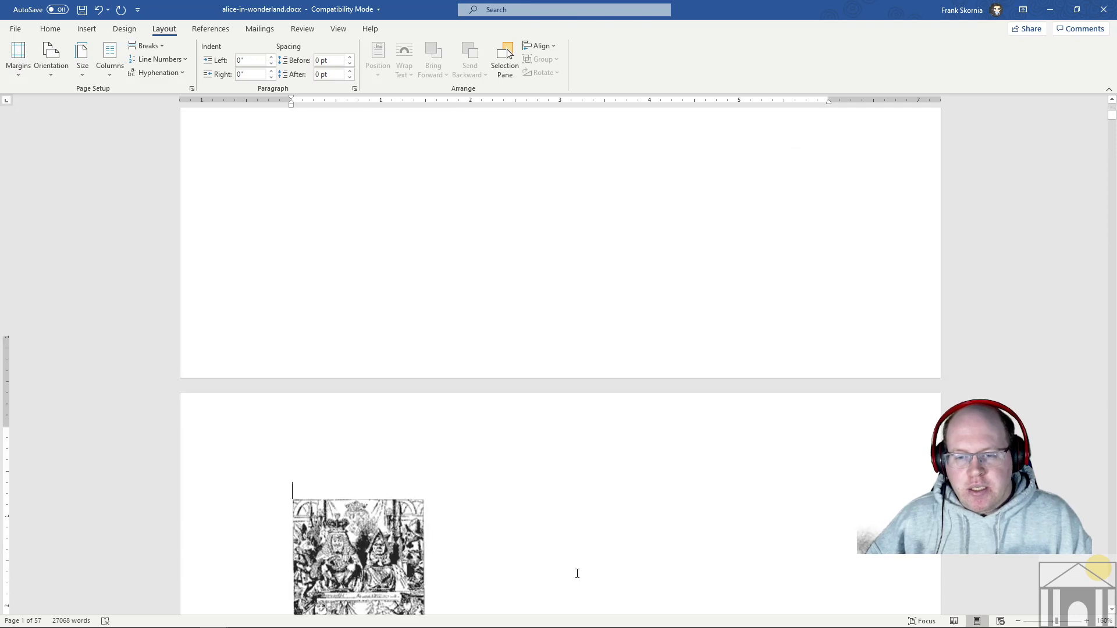
scroll(578, 574, down, 3)
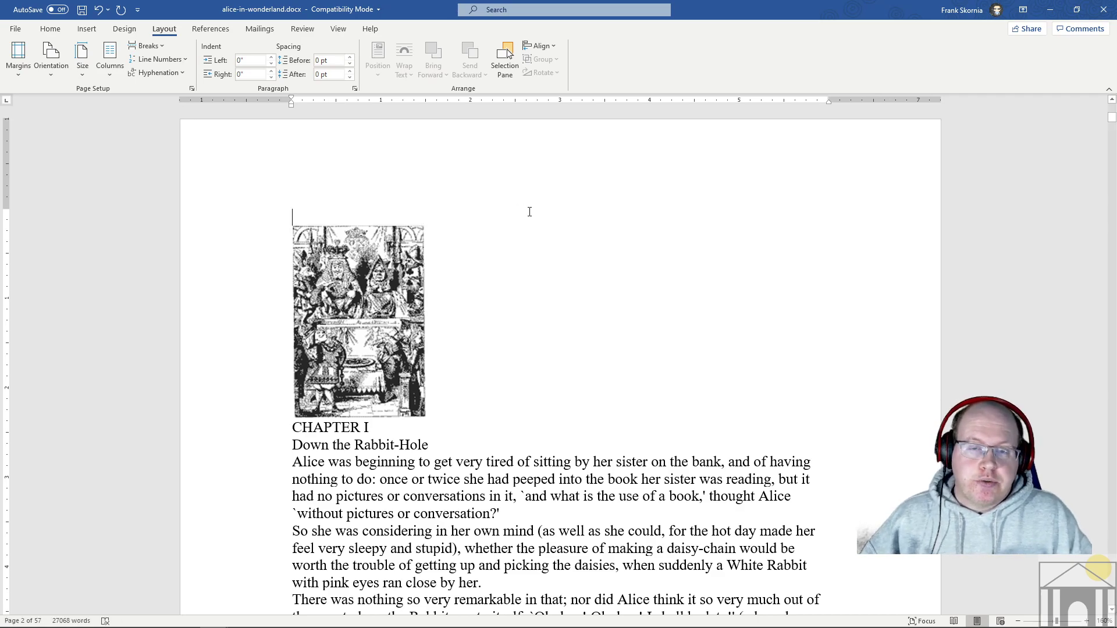
- Undo the page break inserted before the Chapter I illustration
scroll(509, 235, up, 2)
key(ctrl+z)
scroll(540, 245, up, 5)
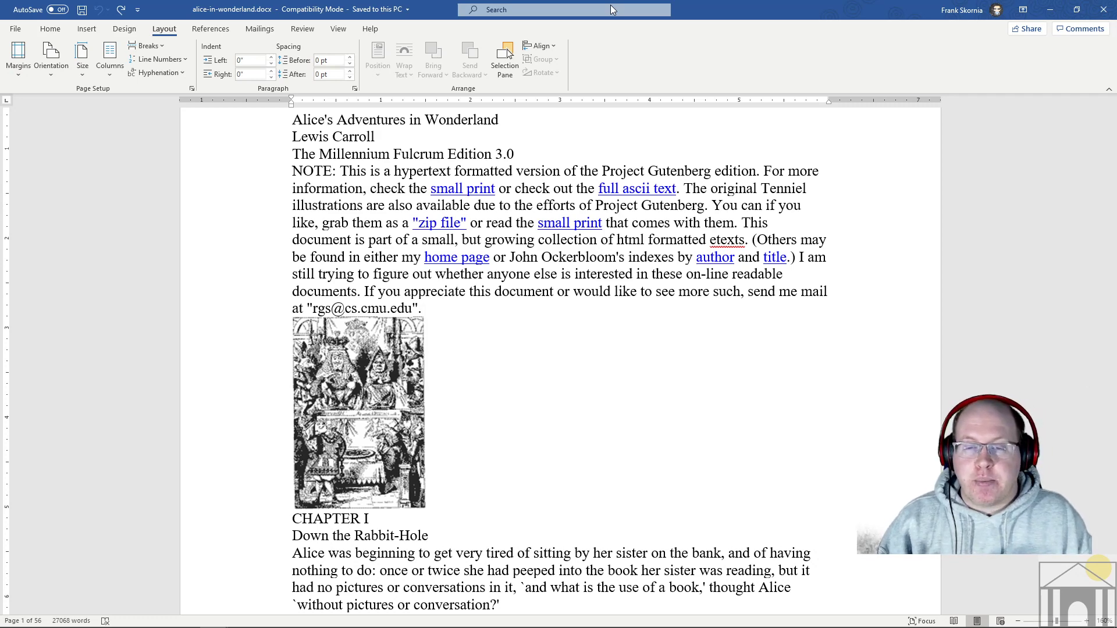
- Insert the page break again at the end of the introductory note so the Chapter I illustration starts a new page
key(ctrl+Return)
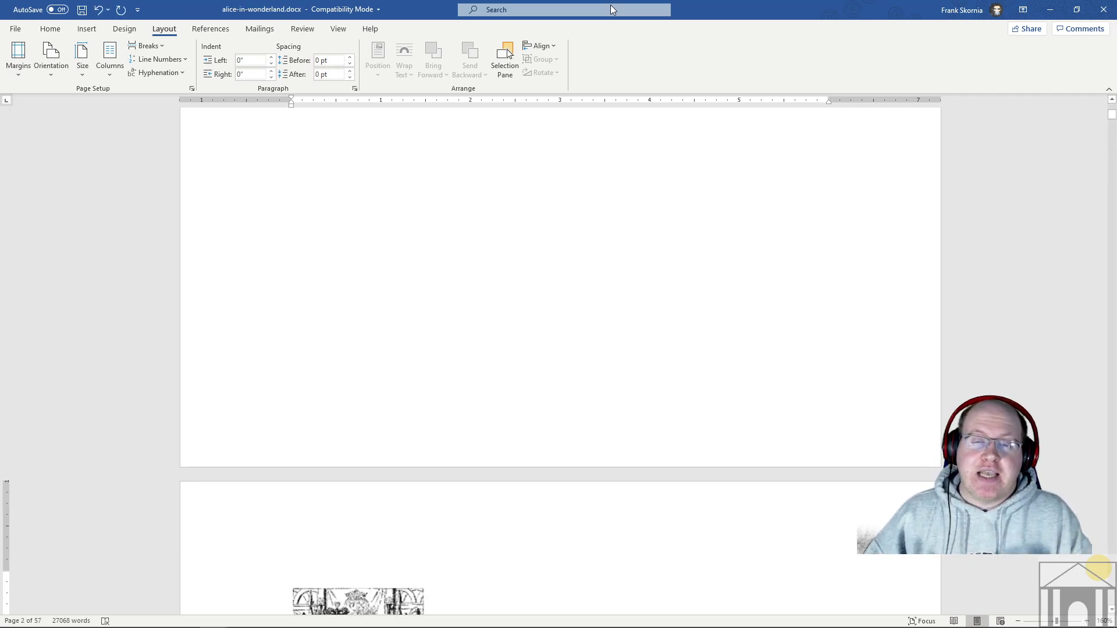
scroll(609, 11, up, 3)
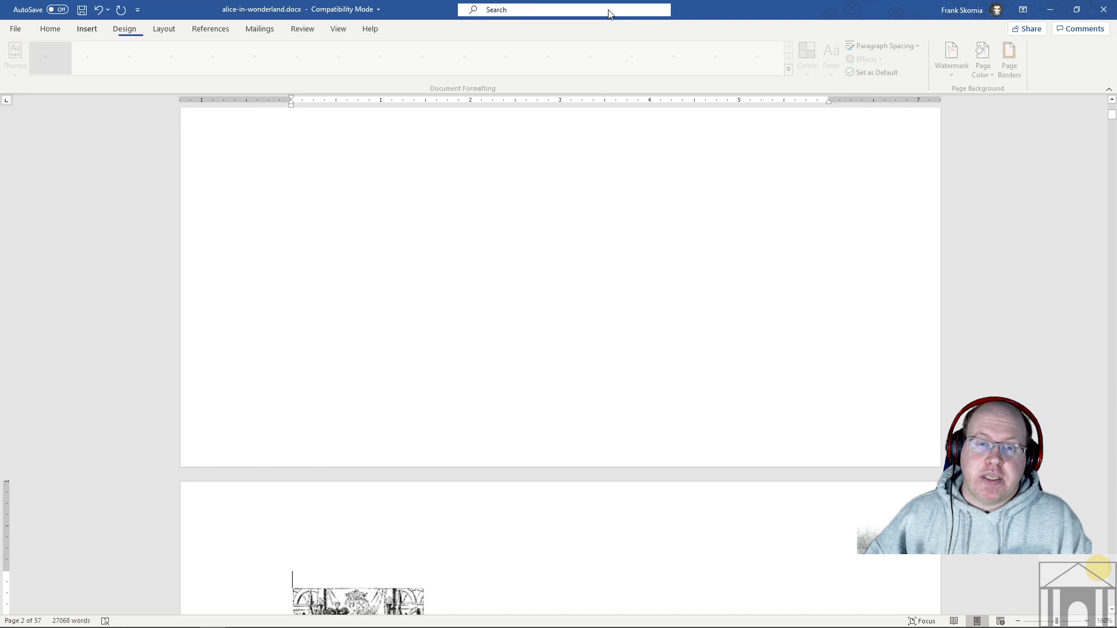
click(162, 29)
scroll(469, 289, up, 10)
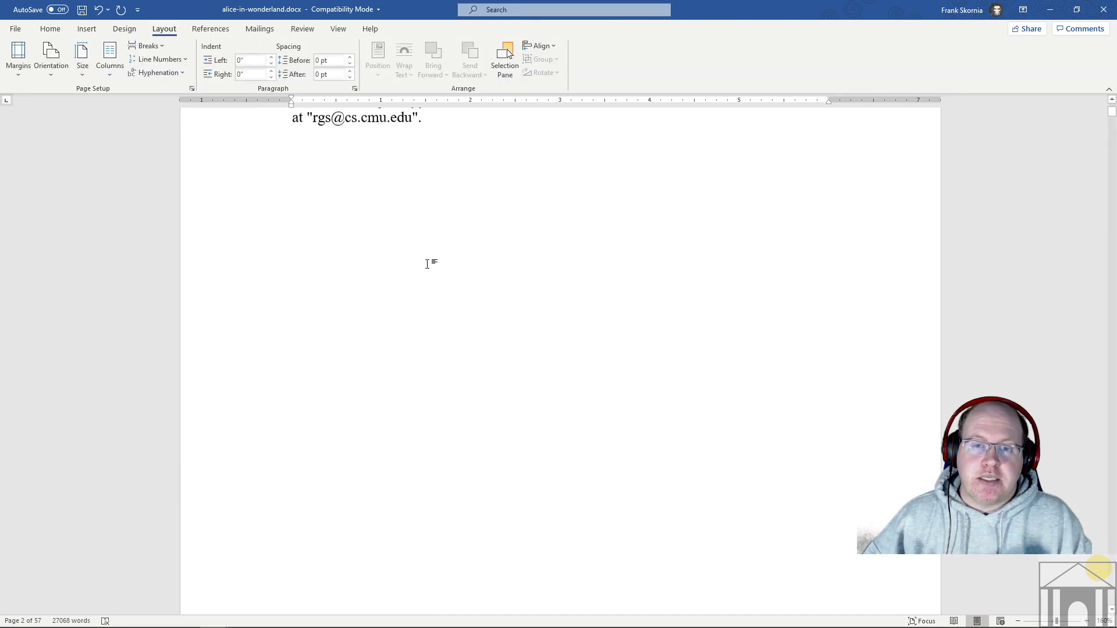
- Review the list of break types again and check the pages on both sides of the page break after the introductory note
click(155, 48)
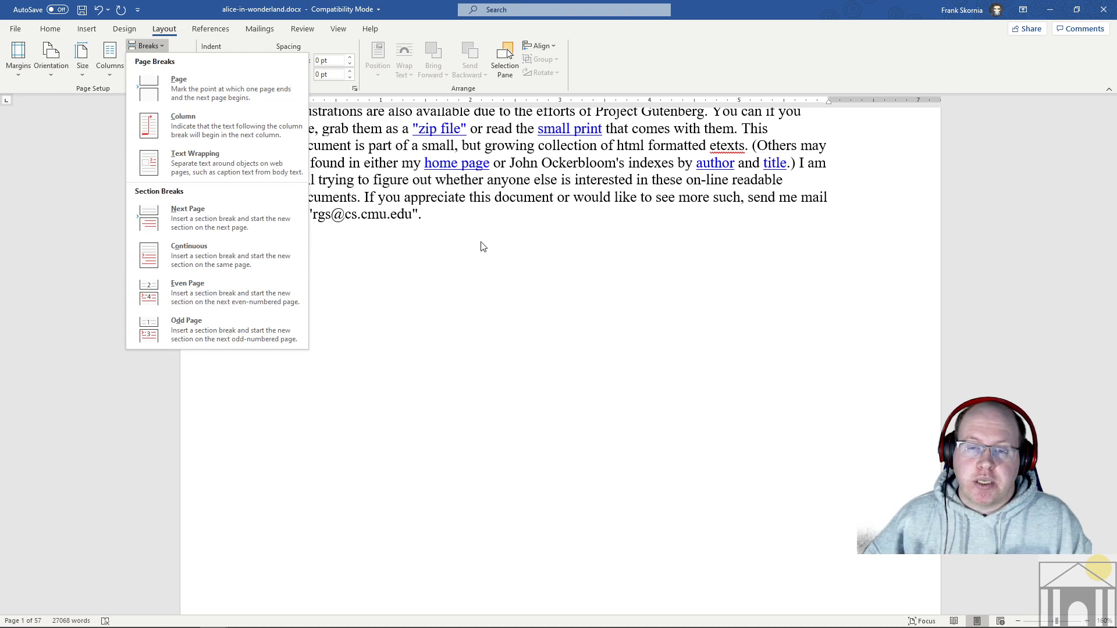
click(459, 215)
click(435, 213)
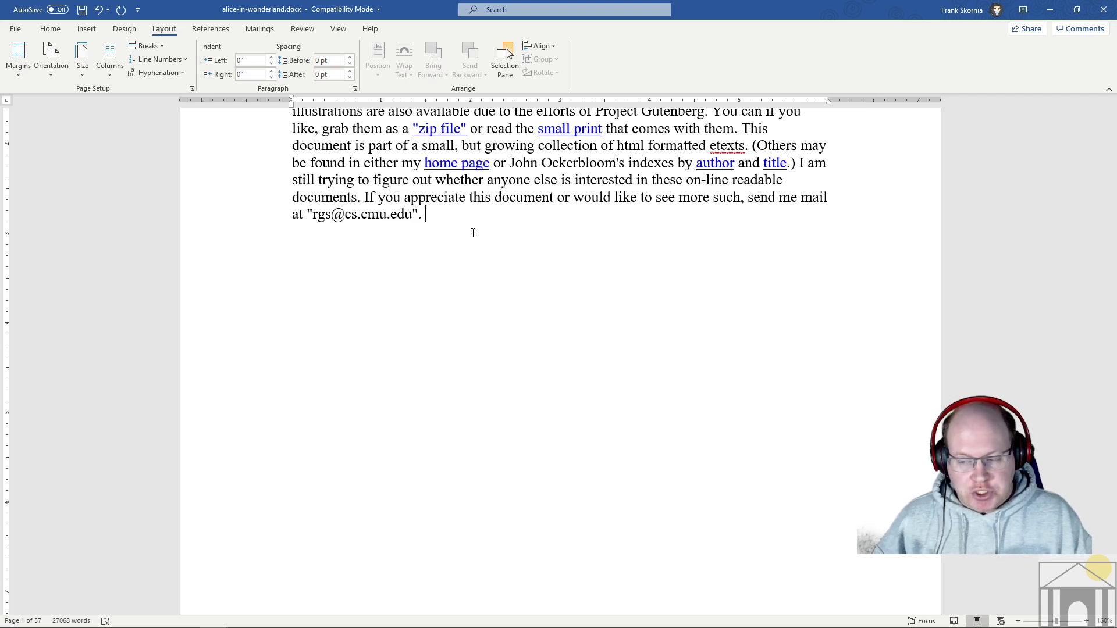
scroll(472, 301, down, 15)
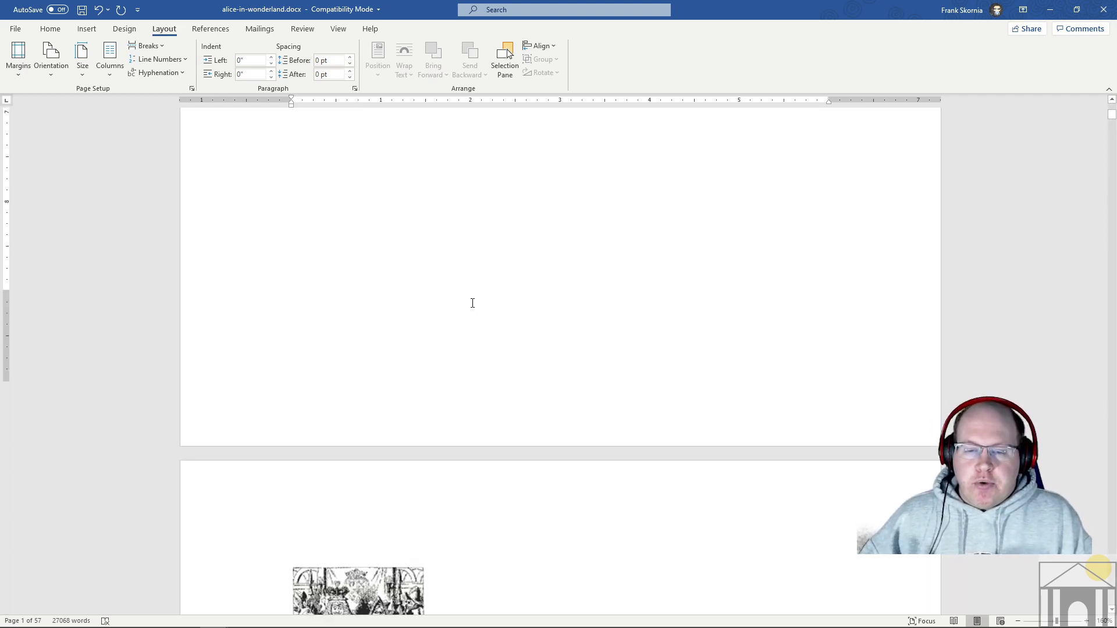
scroll(472, 302, up, 7)
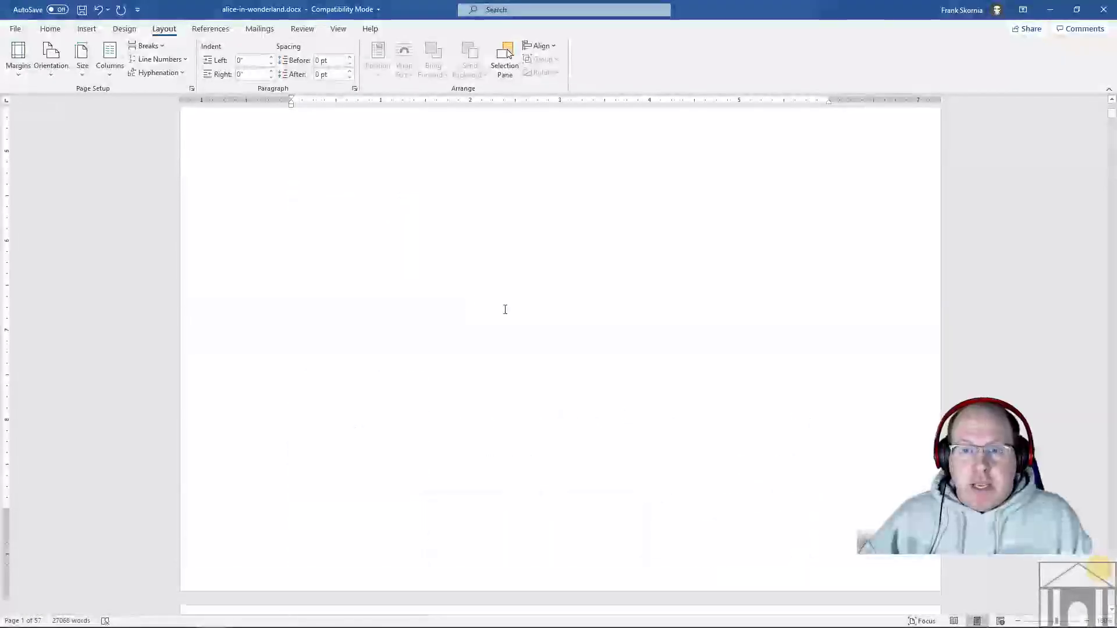
scroll(365, 357, down, 5)
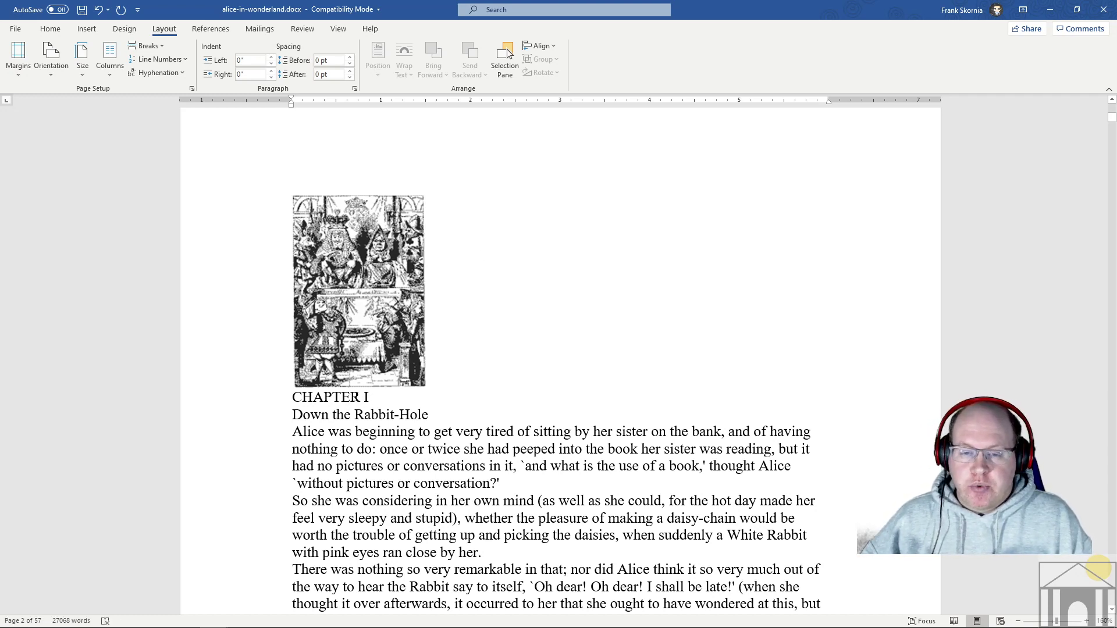
- Insert a continuous section break directly before the CHAPTER II heading
scroll(413, 395, down, 1)
scroll(414, 395, down, 17)
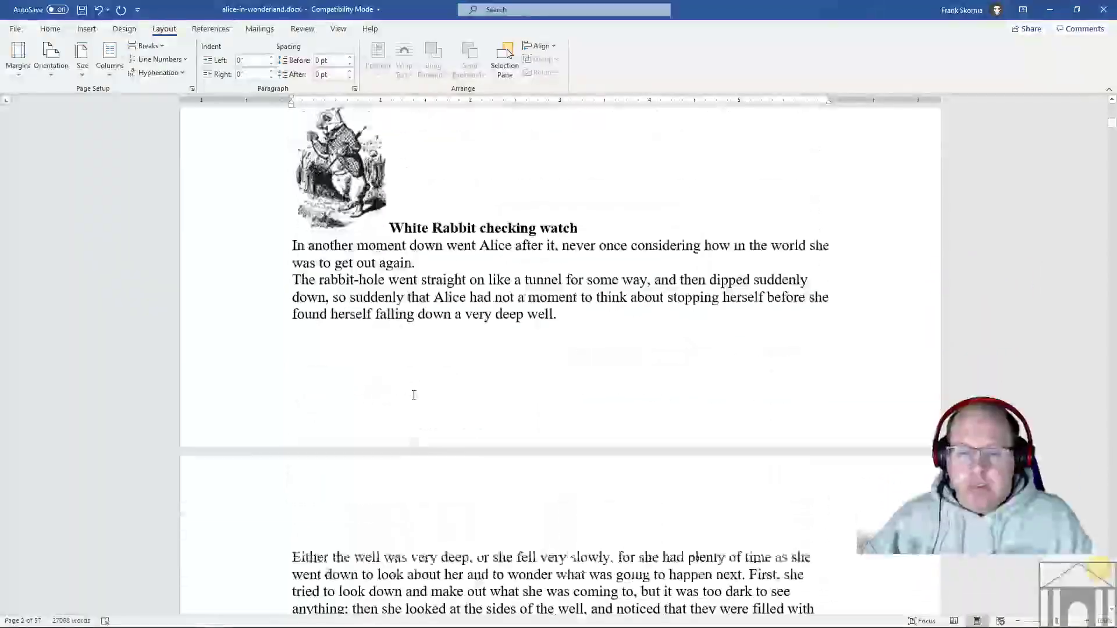
scroll(414, 395, down, 20)
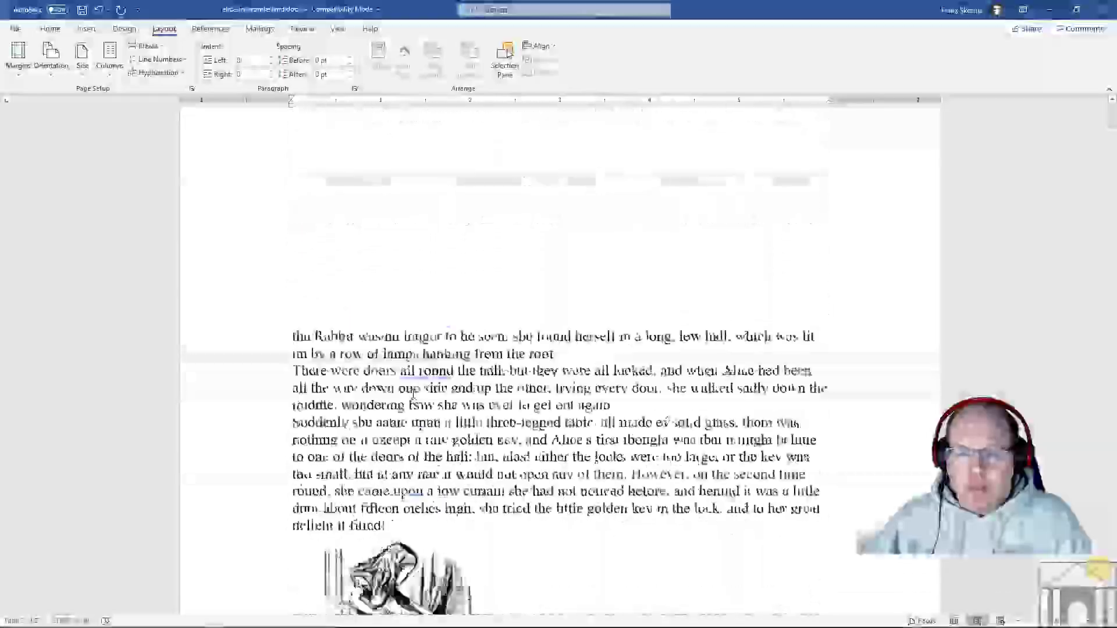
scroll(413, 395, down, 20)
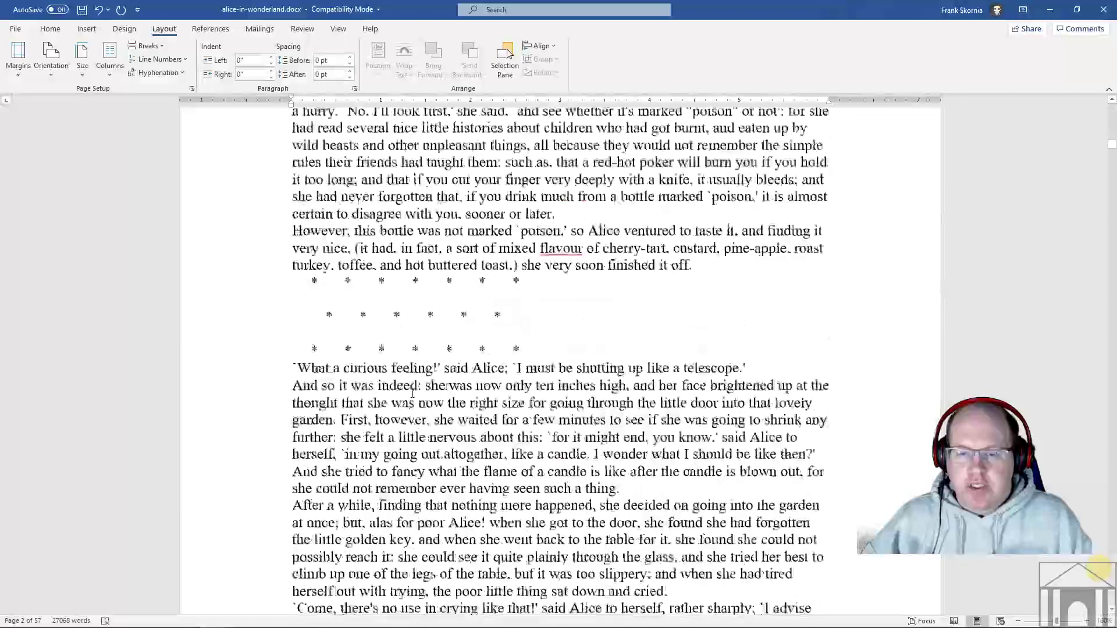
scroll(413, 394, down, 6)
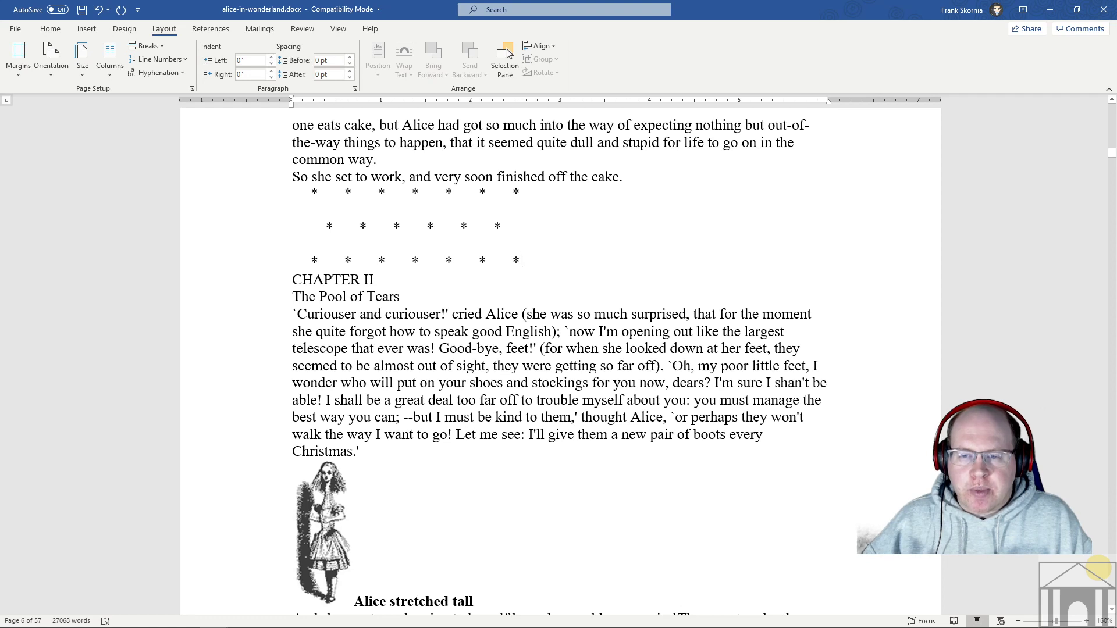
click(292, 280)
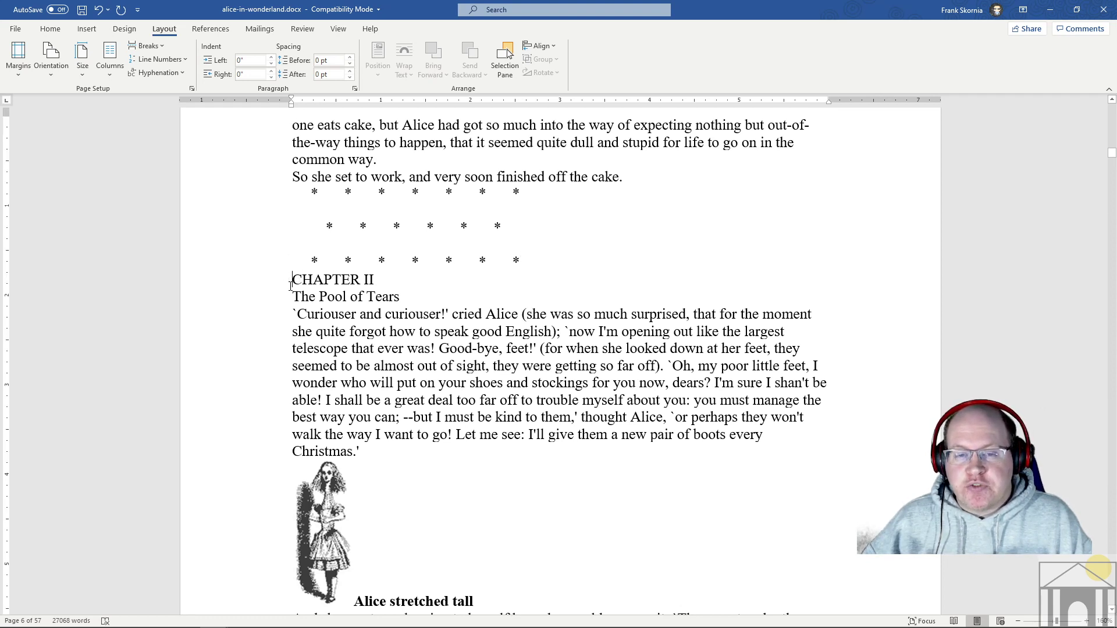
click(165, 46)
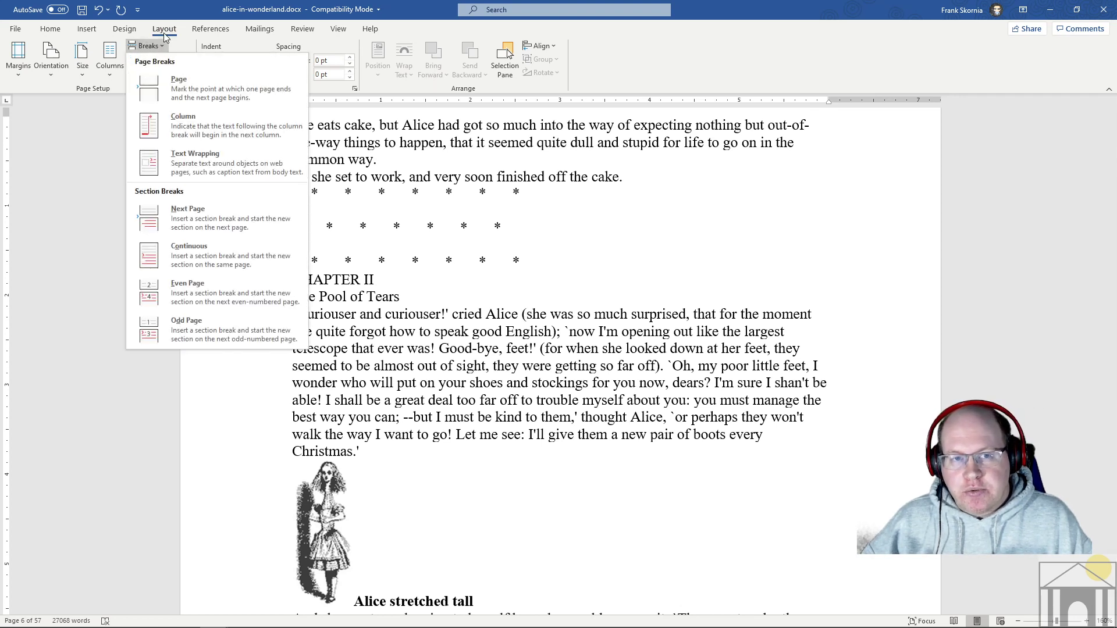
click(182, 253)
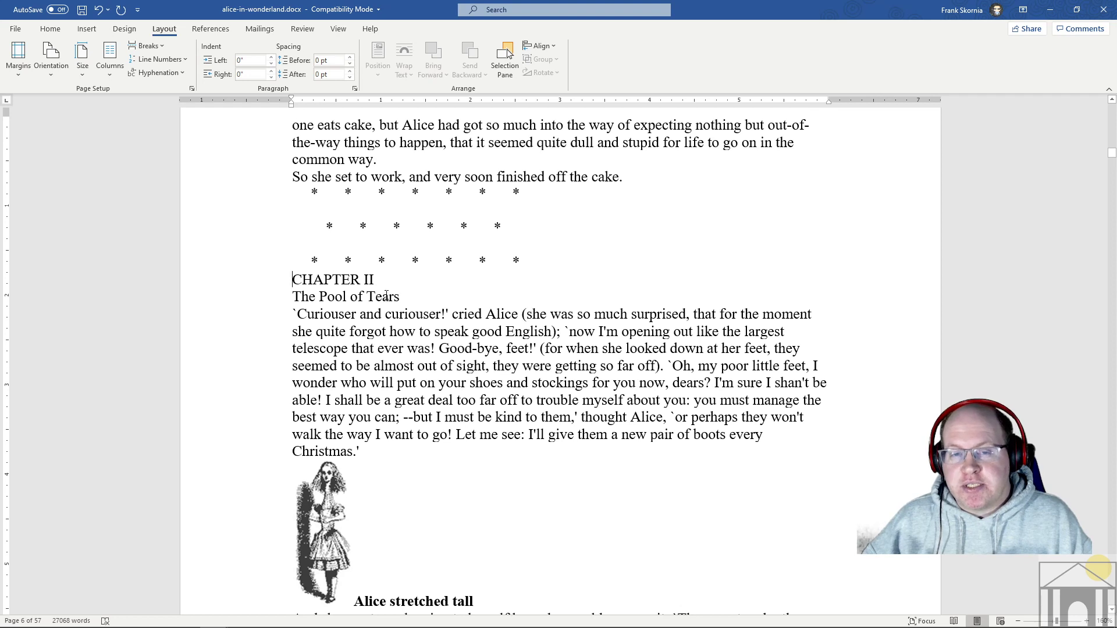
- Show the paragraph marks and other hidden formatting symbols throughout the document
click(51, 29)
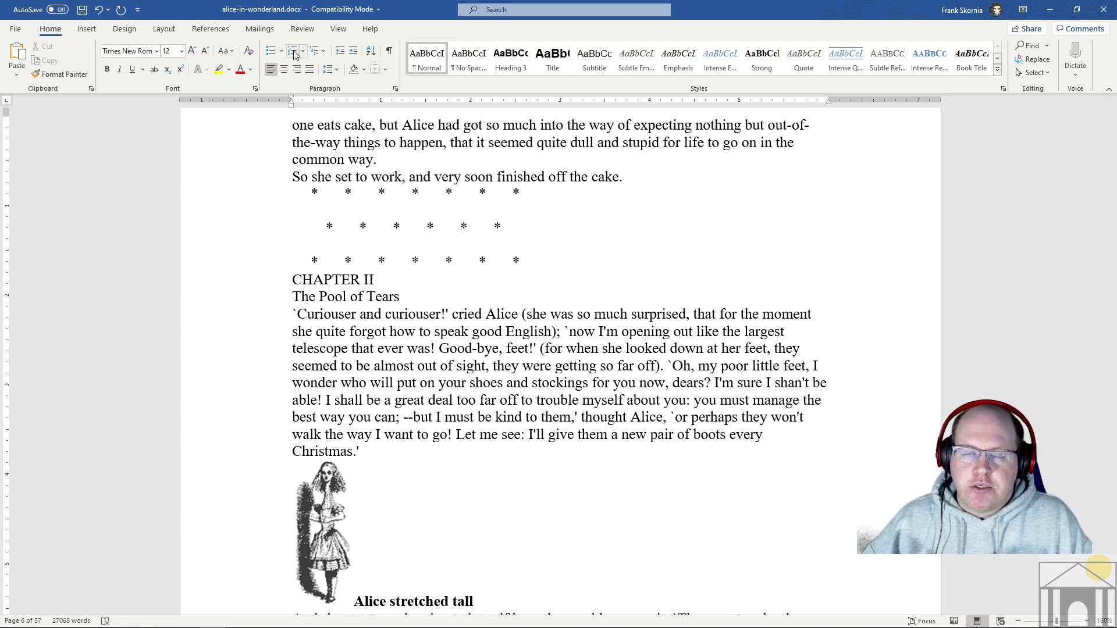
click(390, 52)
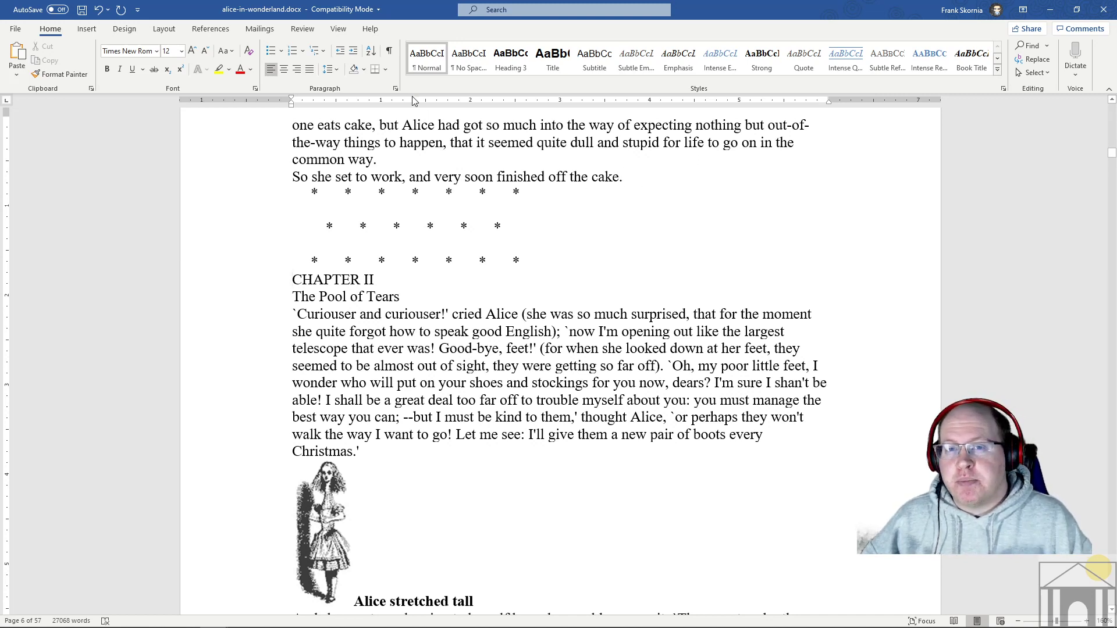
click(390, 52)
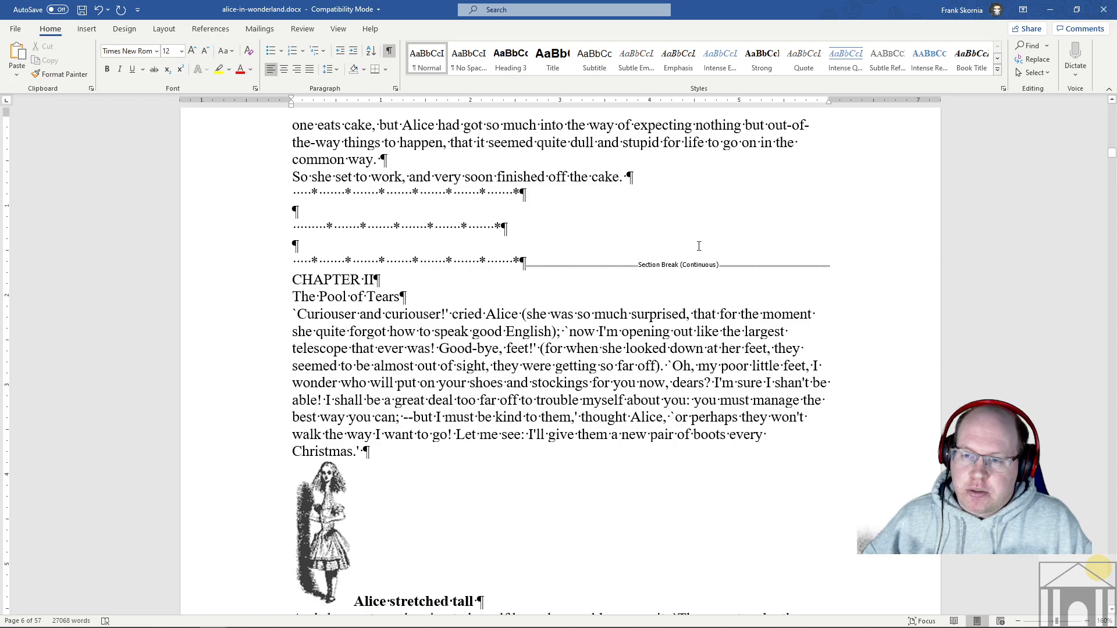
- Examine the continuous section break mark above the CHAPTER II heading at a larger magnification, and place the cursor beside it
click(1086, 622)
click(1087, 622)
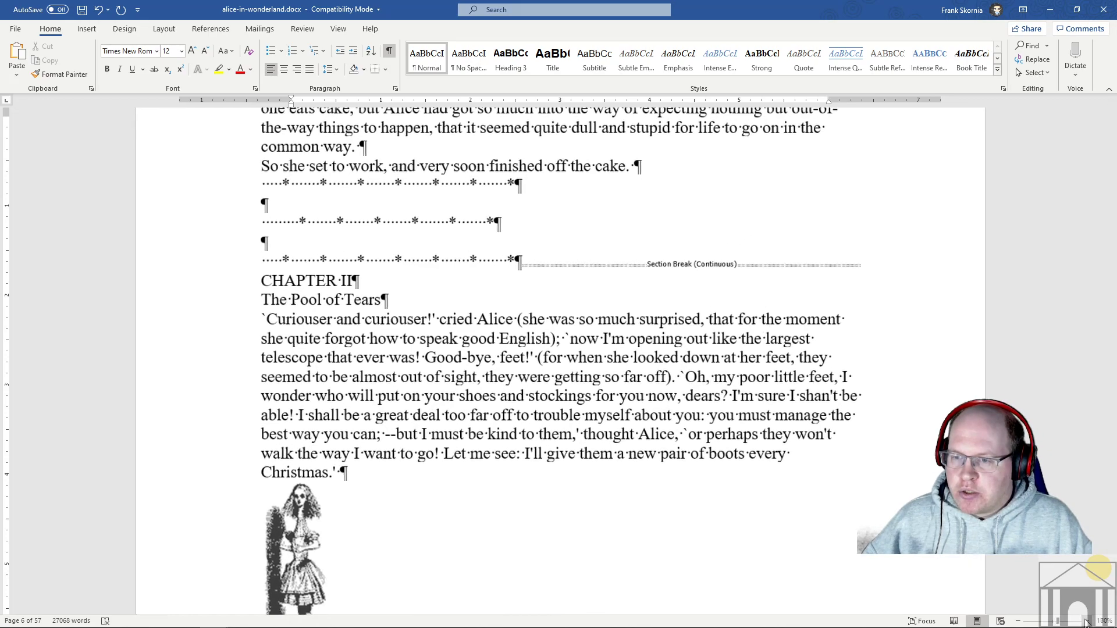
click(1086, 622)
click(1086, 622)
click(1086, 622)
click(1086, 622)
click(1087, 622)
click(1087, 622)
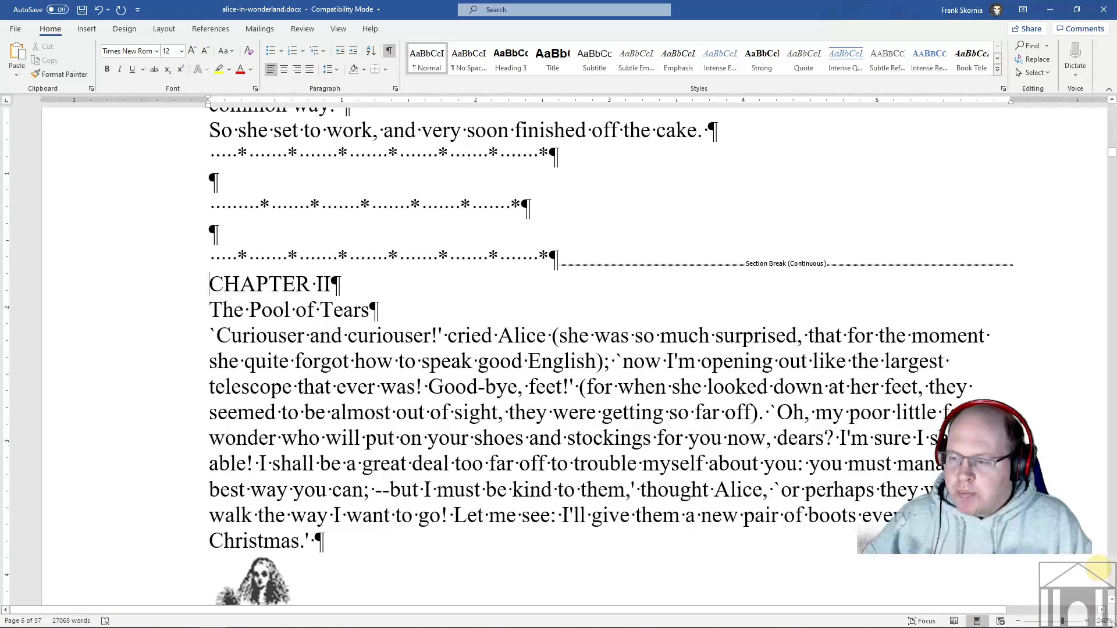
click(1019, 621)
click(1018, 622)
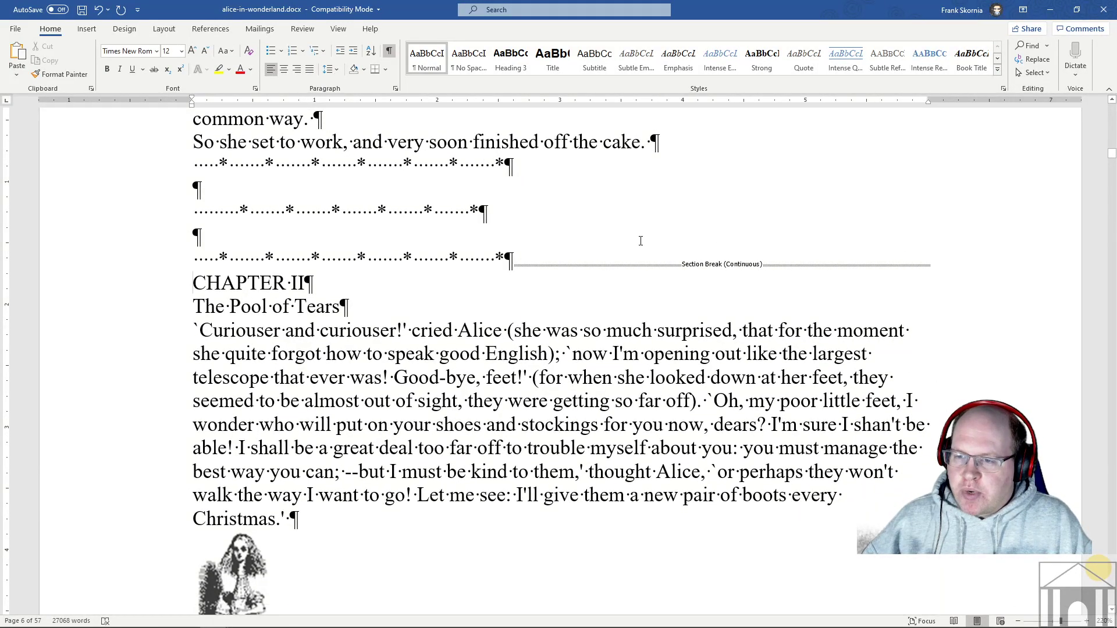
click(574, 265)
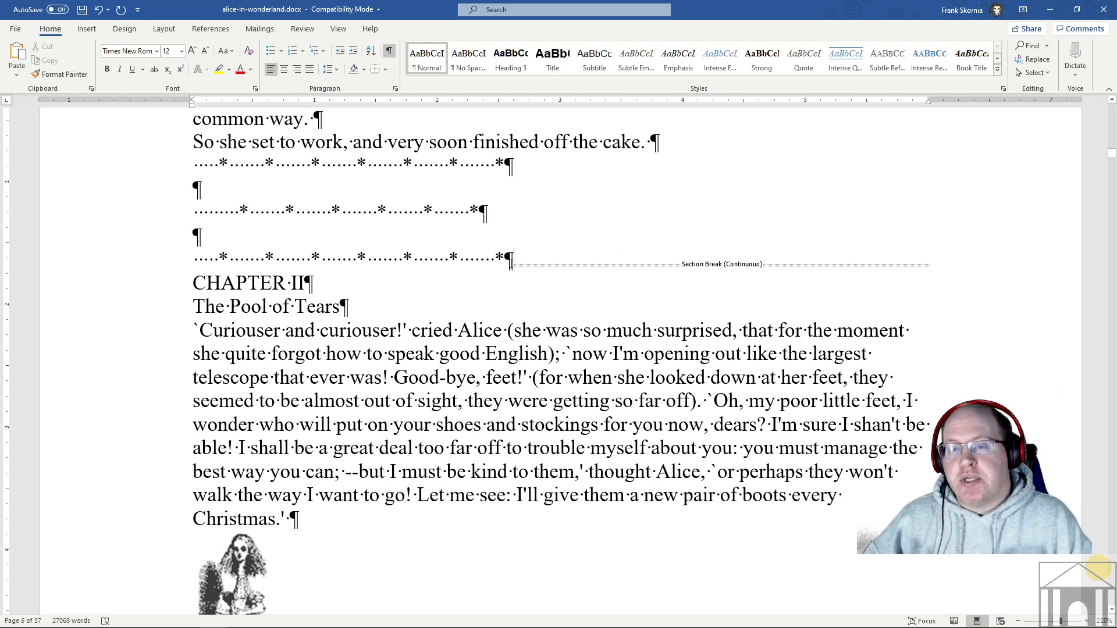
click(511, 263)
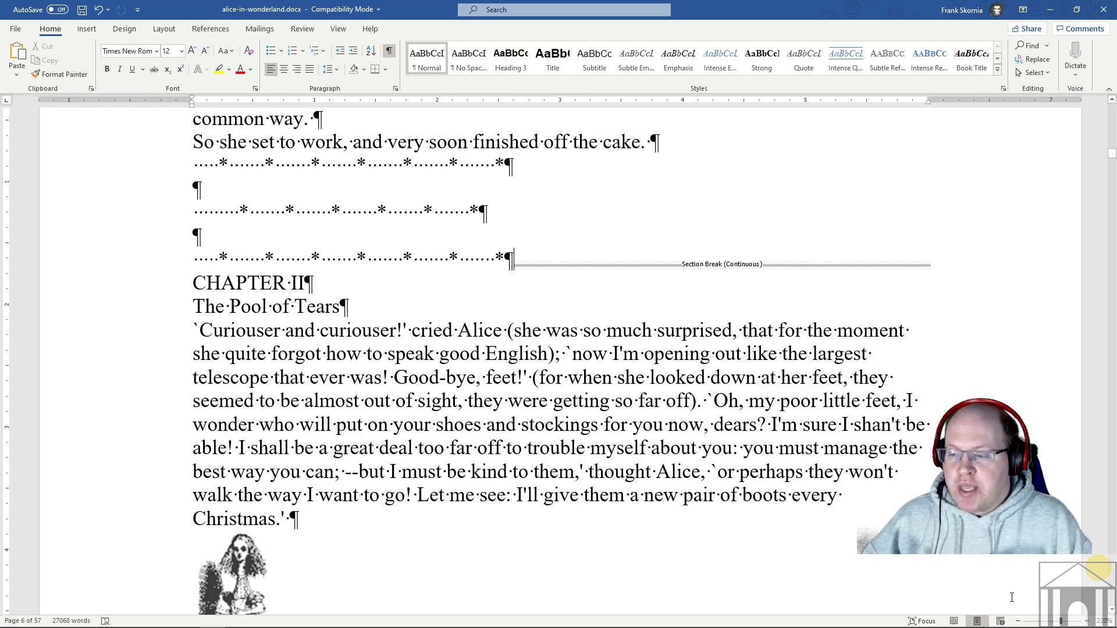
click(1019, 621)
click(1018, 621)
click(1018, 621)
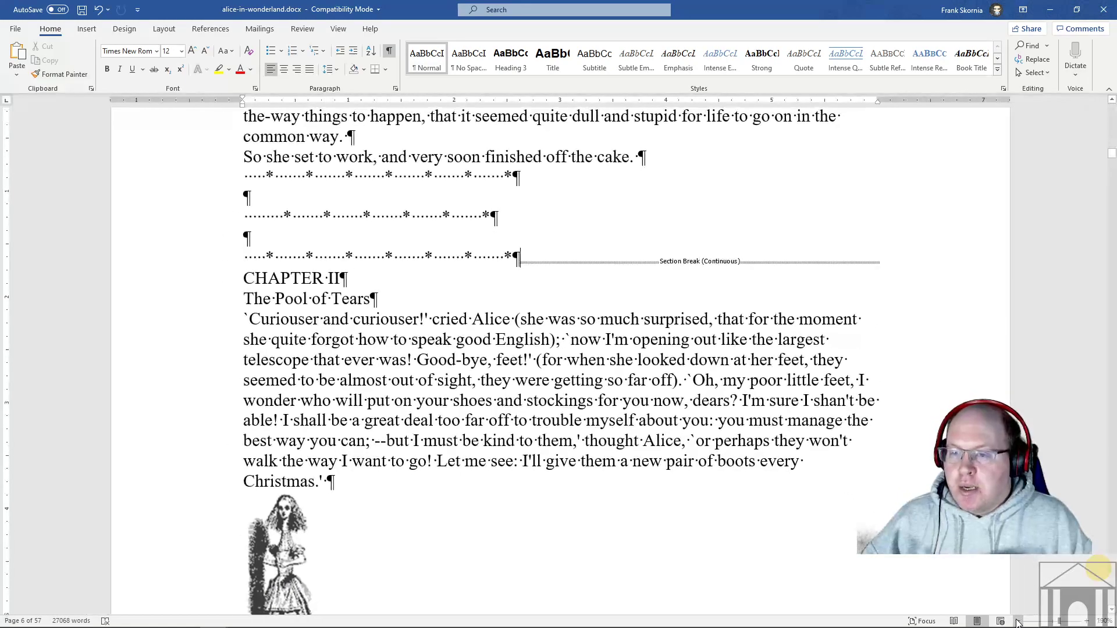
click(1018, 622)
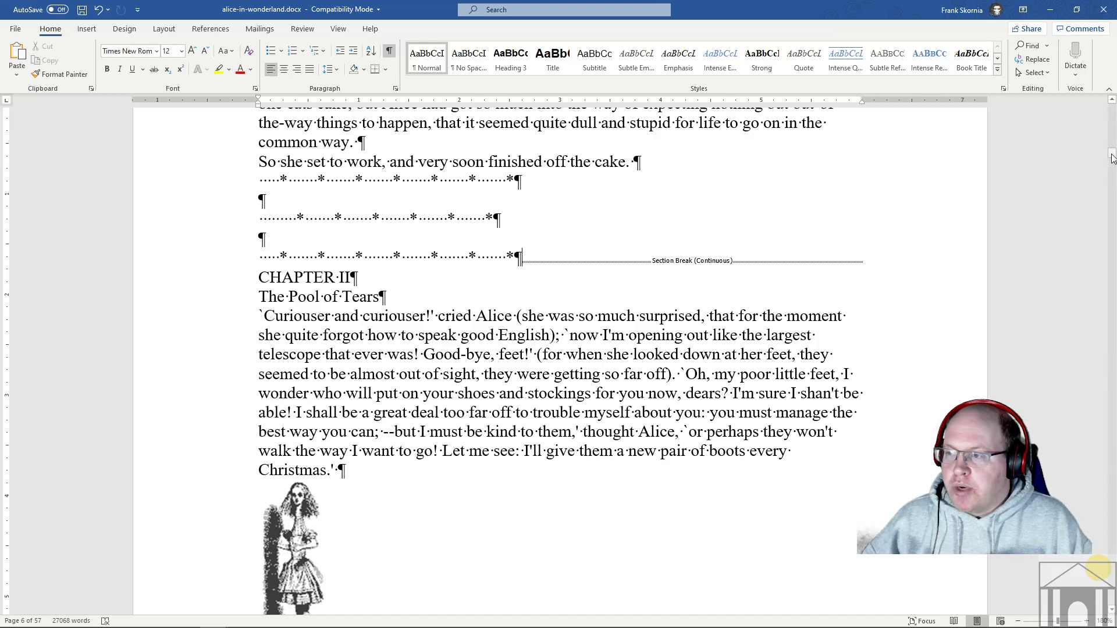
- Examine the formatting marks in the introductory note on the first page and the page break mark below it
drag(1113, 159, 1112, 105)
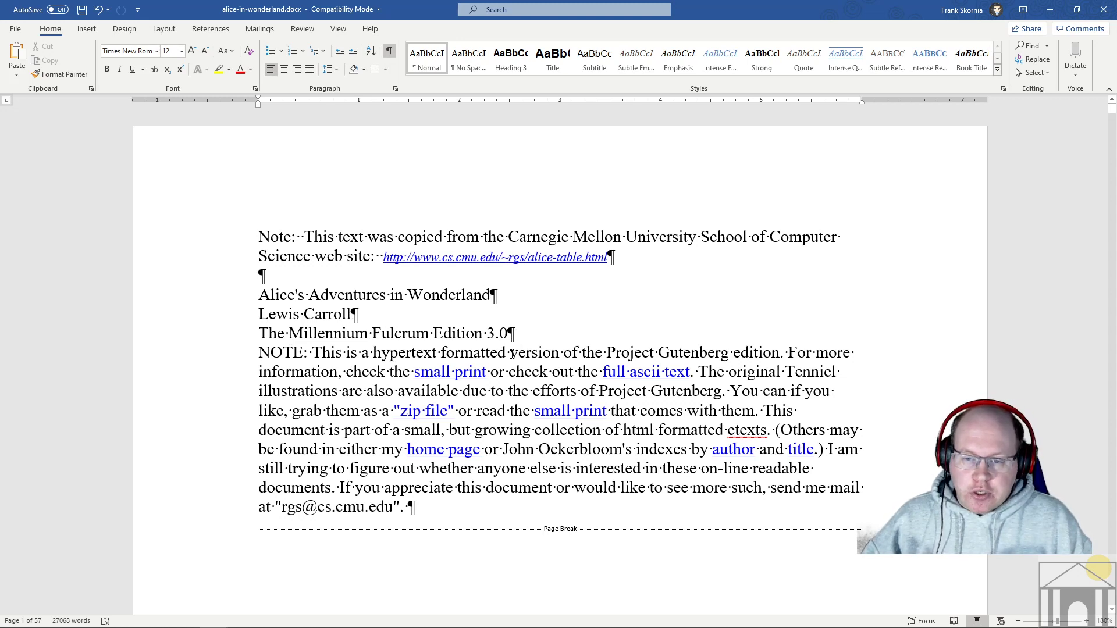
click(511, 353)
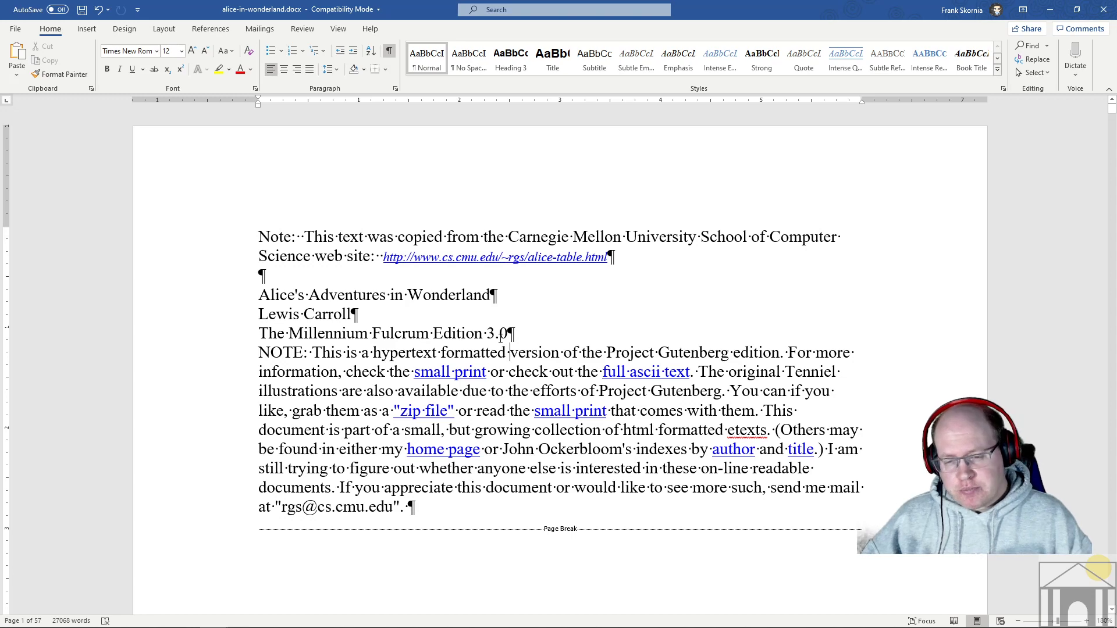
scroll(500, 337, down, 5)
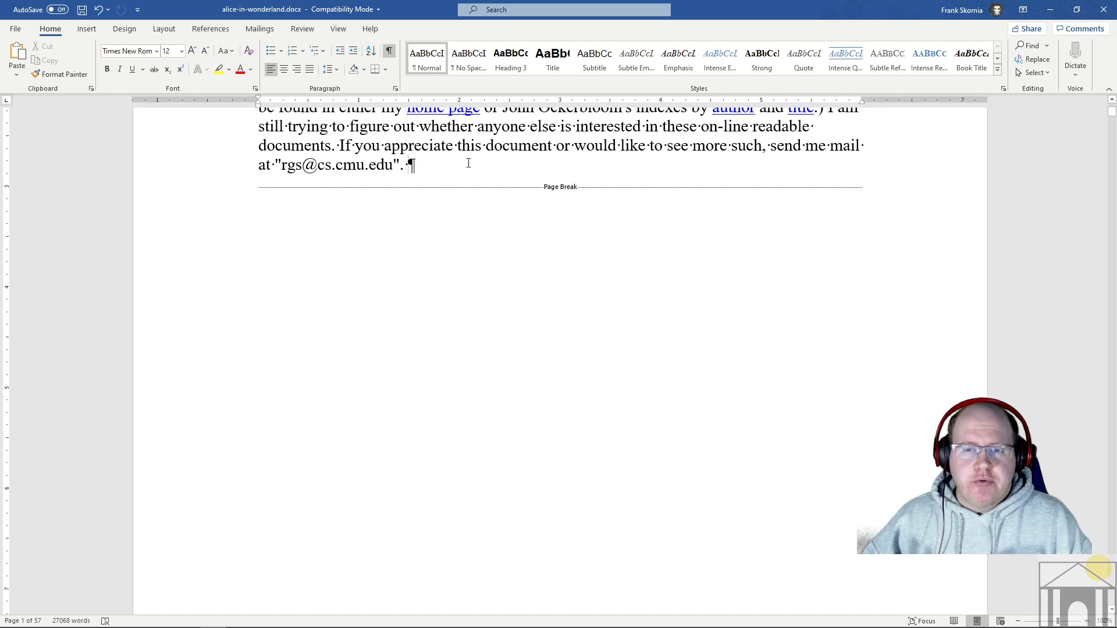
- Add a run of spaces at the end of the introductory note to demonstrate their marks, and delete them
click(469, 163)
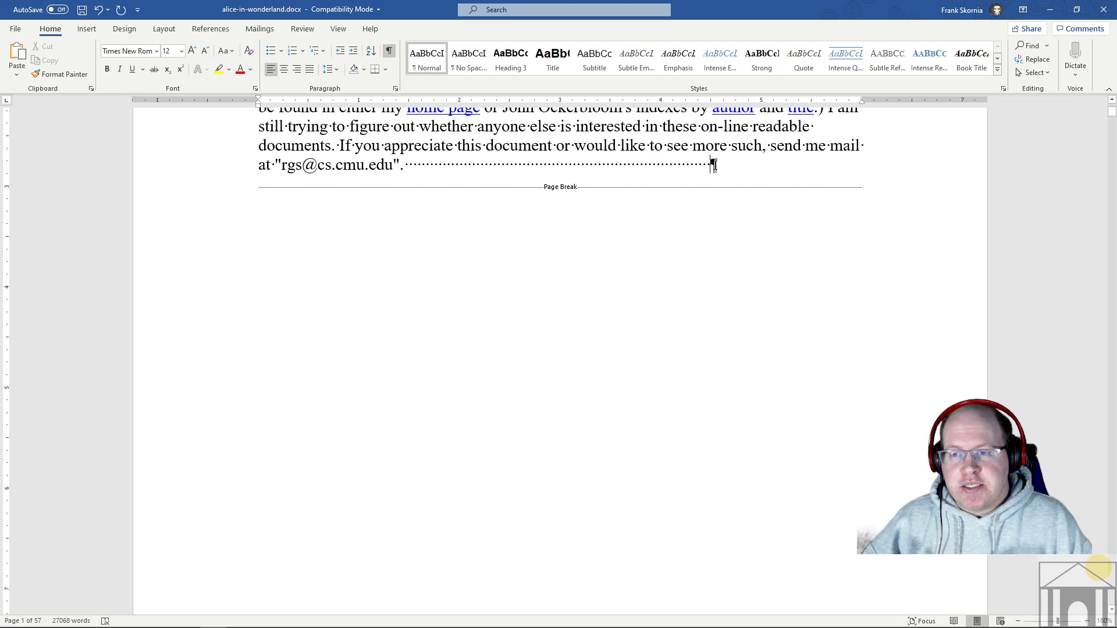
drag(711, 168, 406, 165)
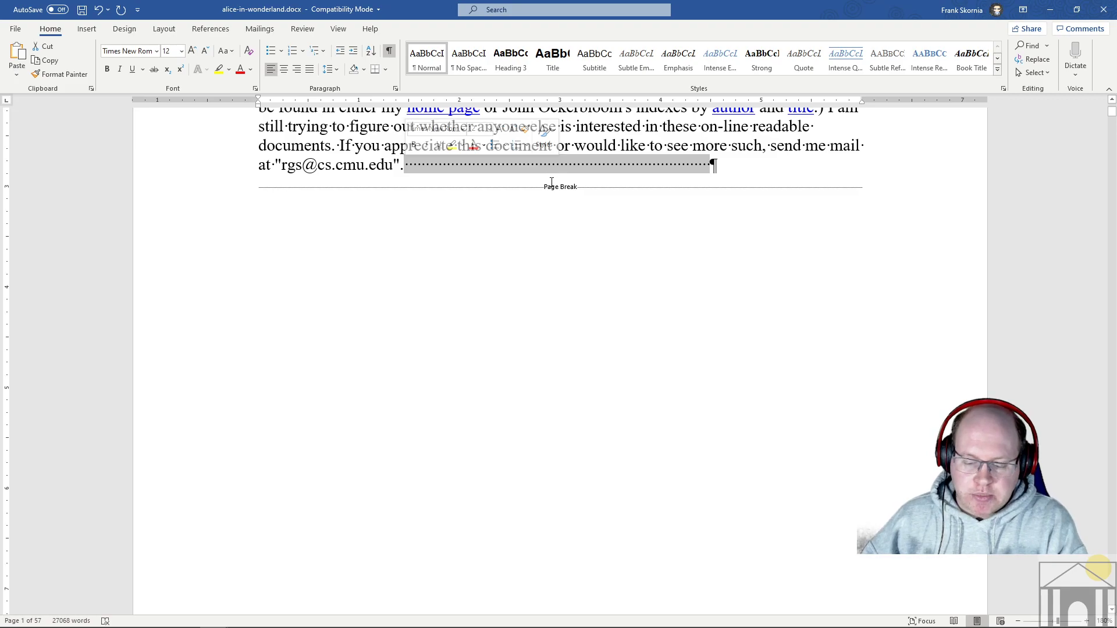
key(Delete)
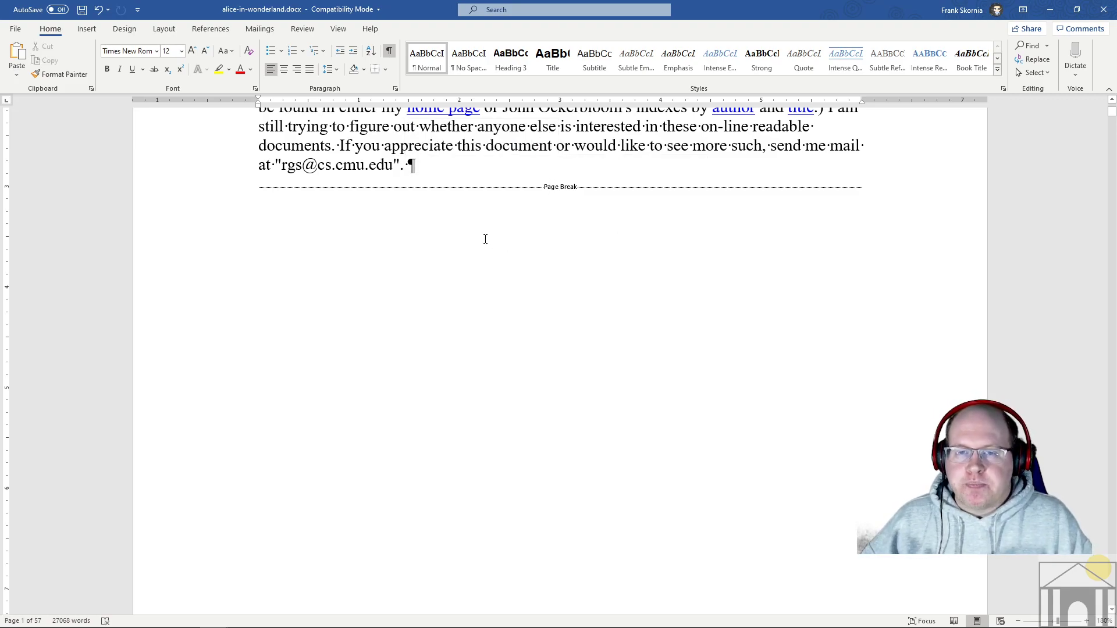
- Return to the CHAPTER II heading and check the section break mark above it
scroll(484, 239, down, 15)
scroll(441, 234, down, 20)
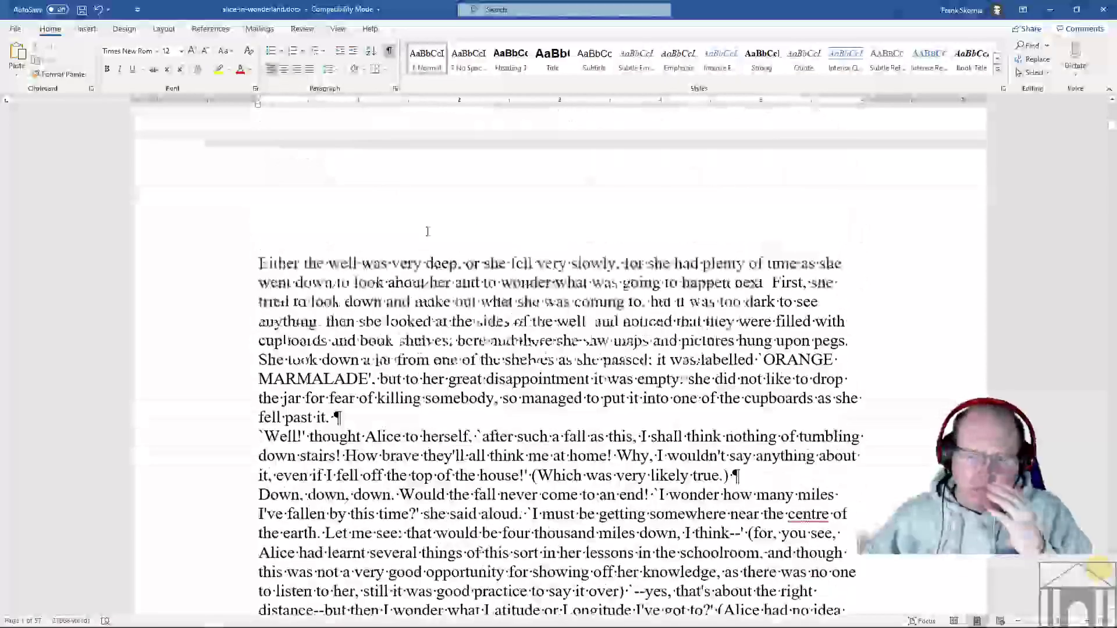
scroll(441, 234, down, 20)
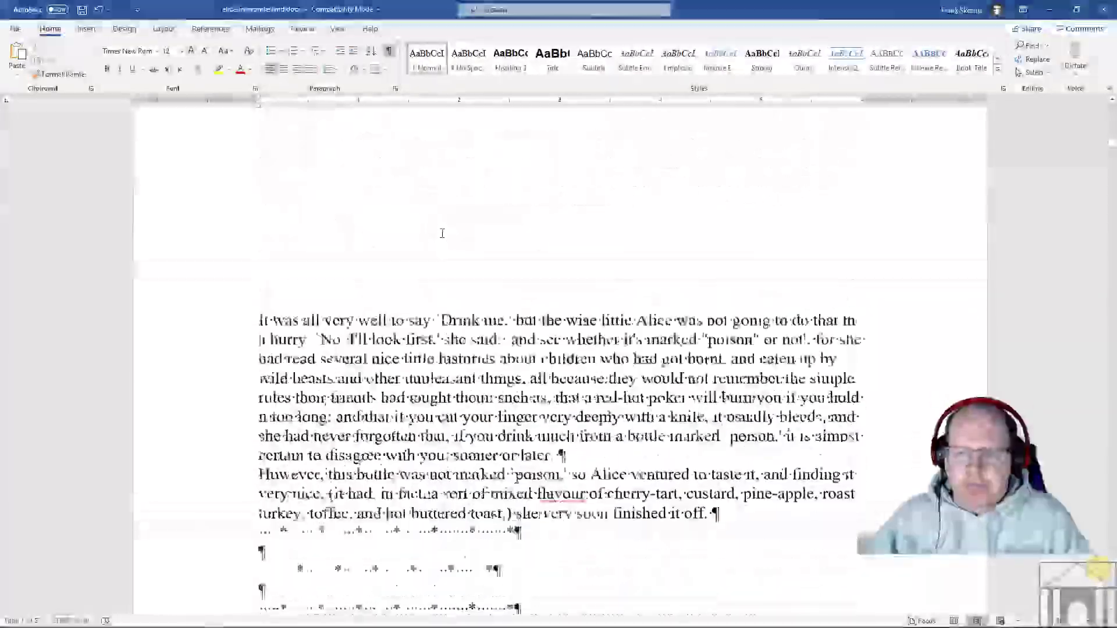
scroll(445, 232, down, 3)
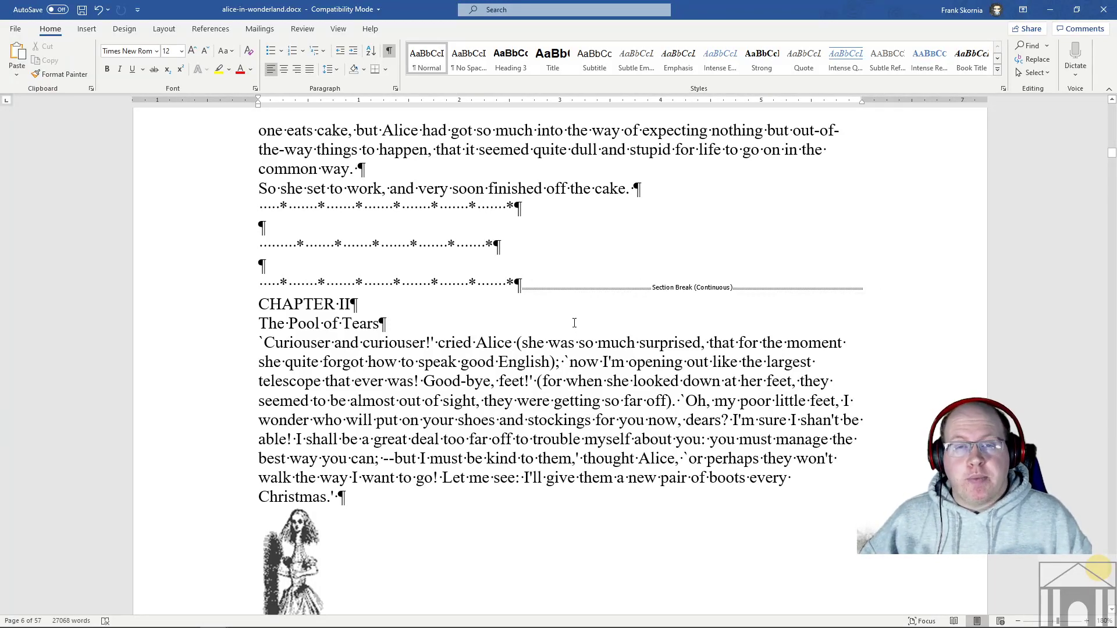
- Insert a continuous section break immediately before the CHAPTER III heading
scroll(457, 373, down, 20)
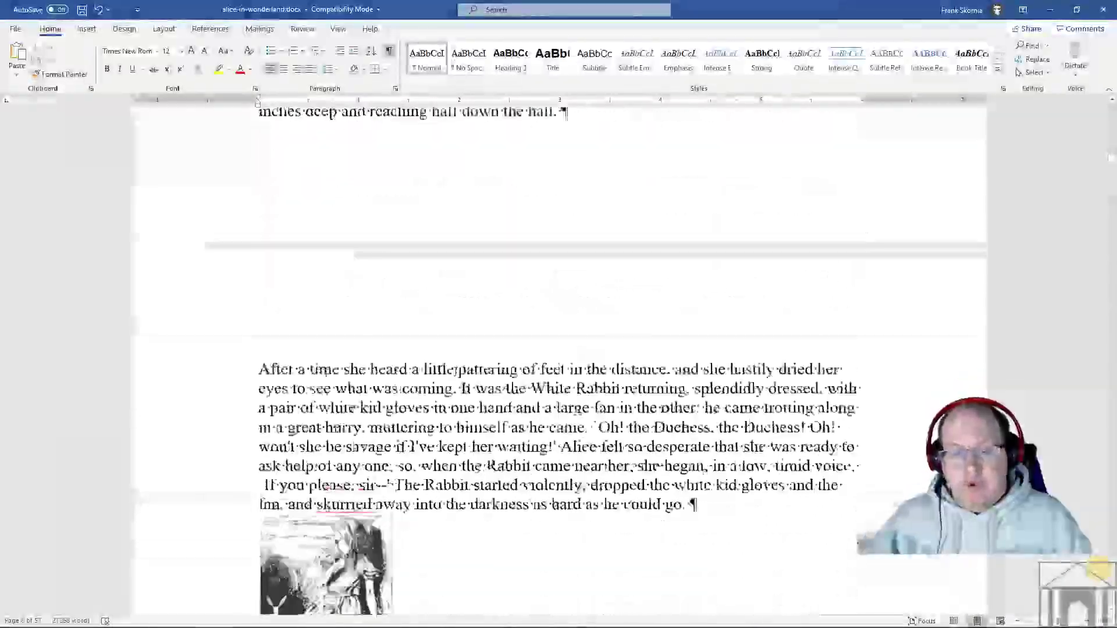
scroll(458, 366, up, 7)
scroll(458, 366, up, 6)
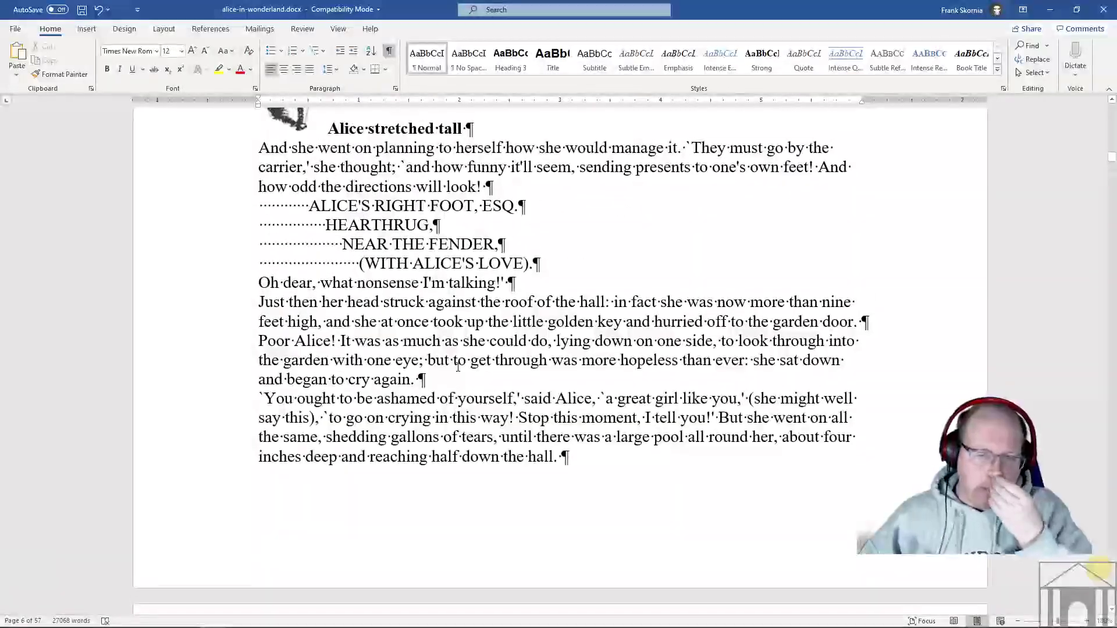
scroll(458, 366, down, 15)
scroll(458, 360, down, 20)
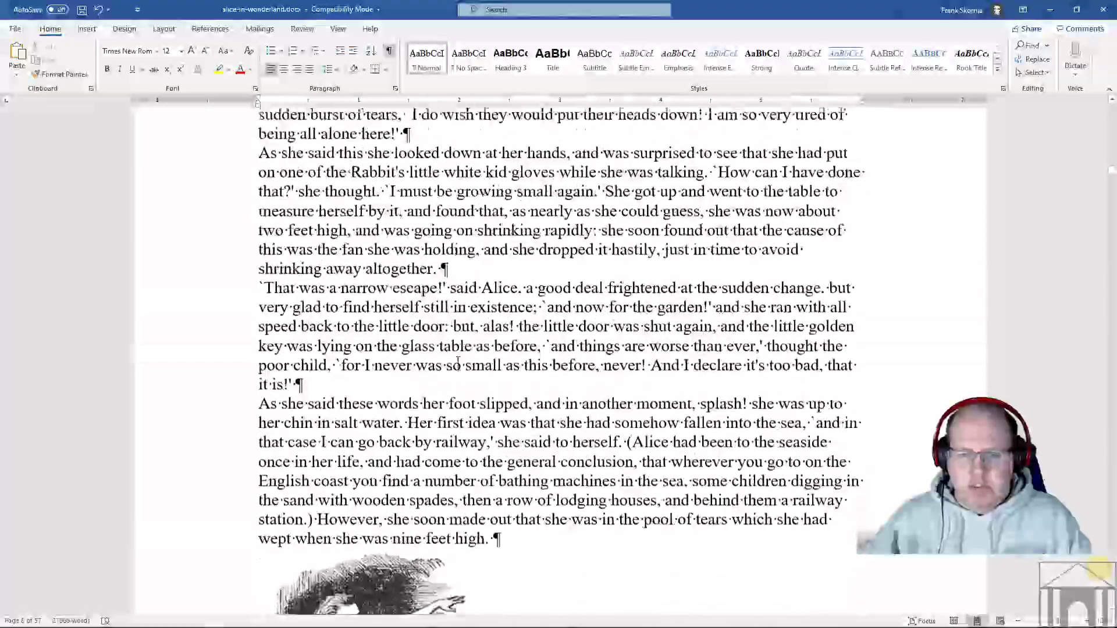
scroll(458, 360, down, 20)
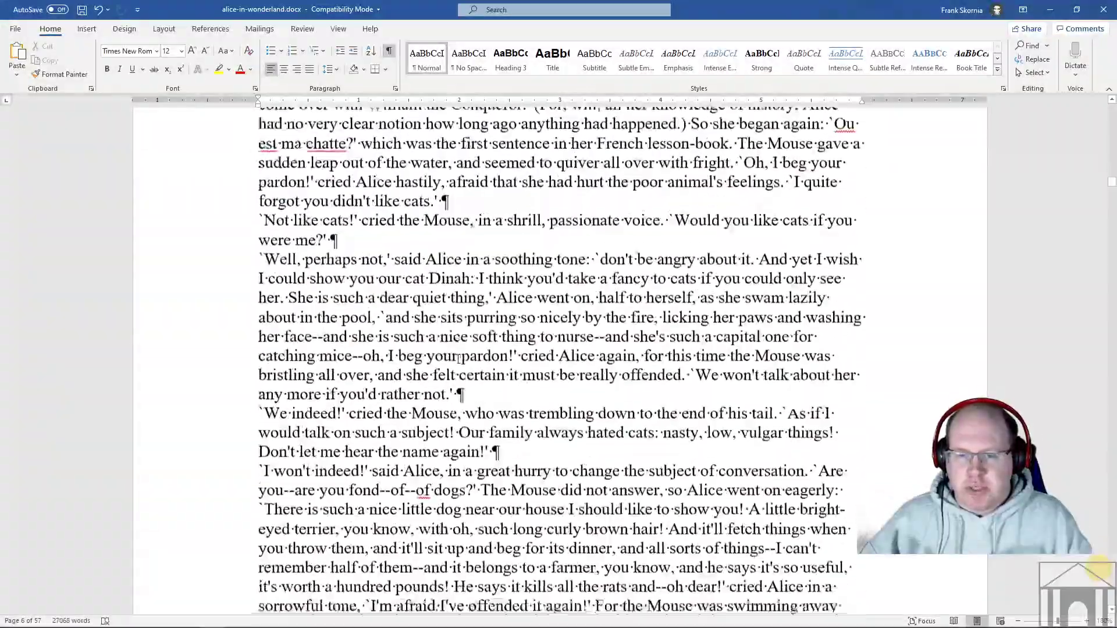
scroll(458, 358, up, 4)
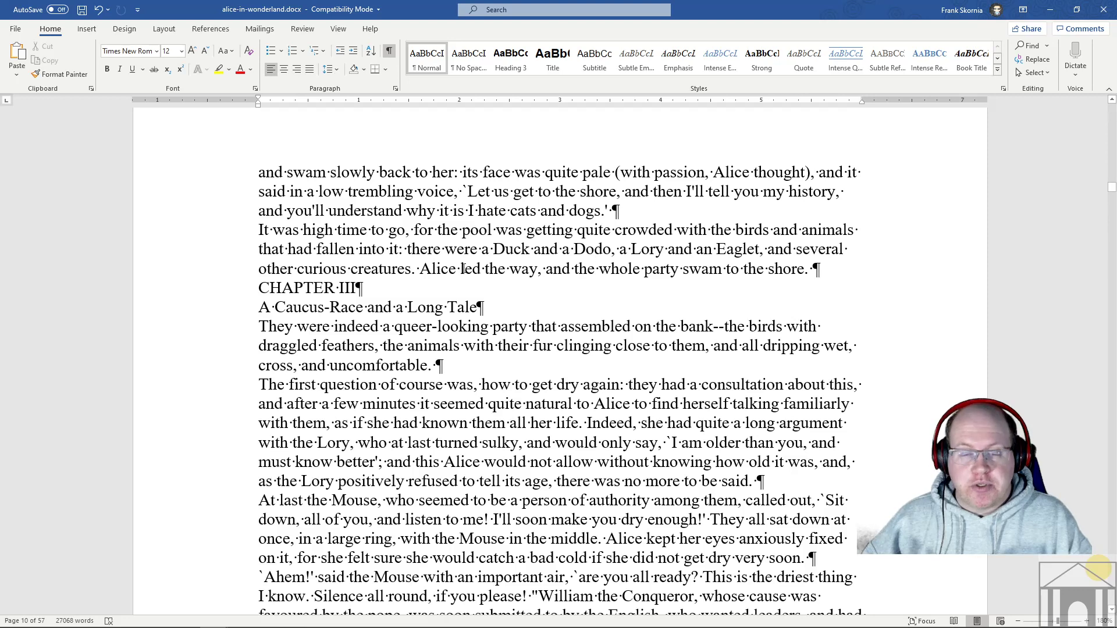
click(266, 286)
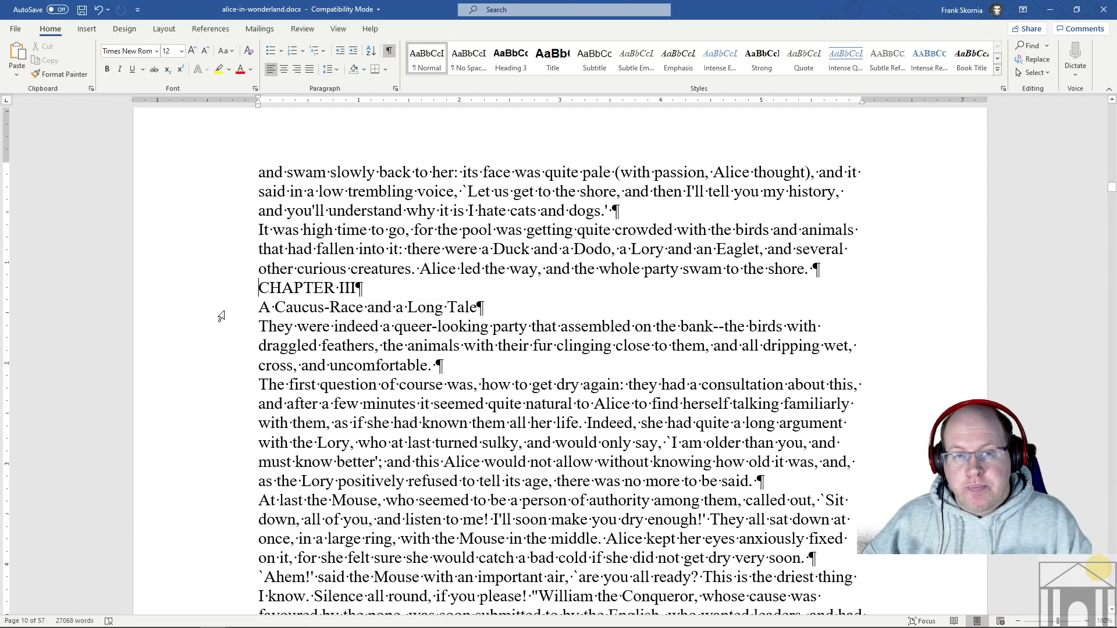
click(165, 31)
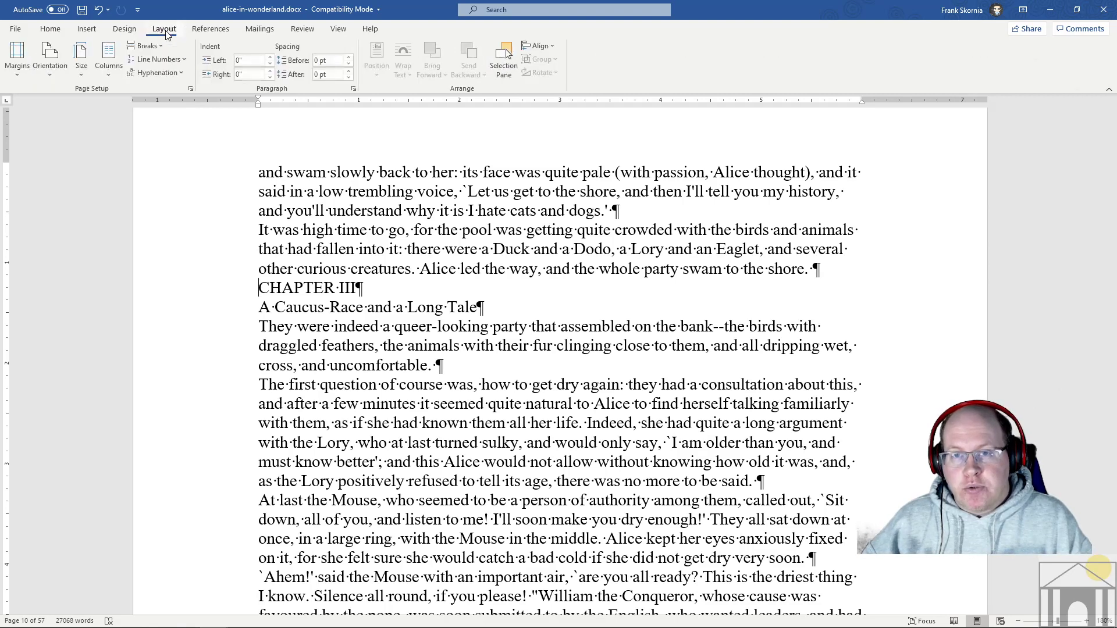
click(155, 46)
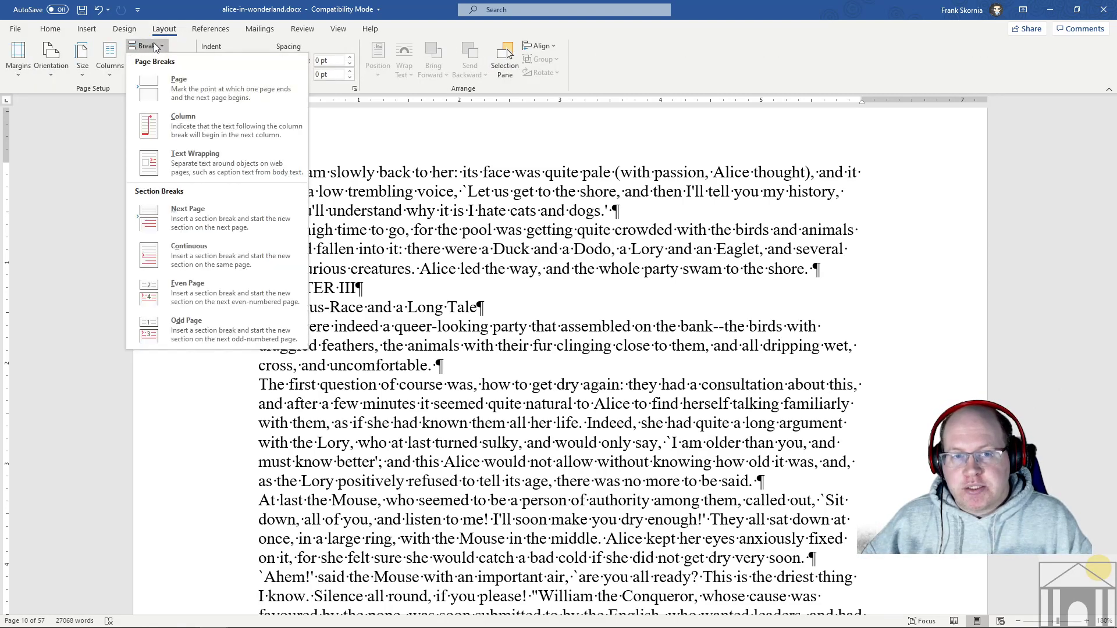
click(194, 250)
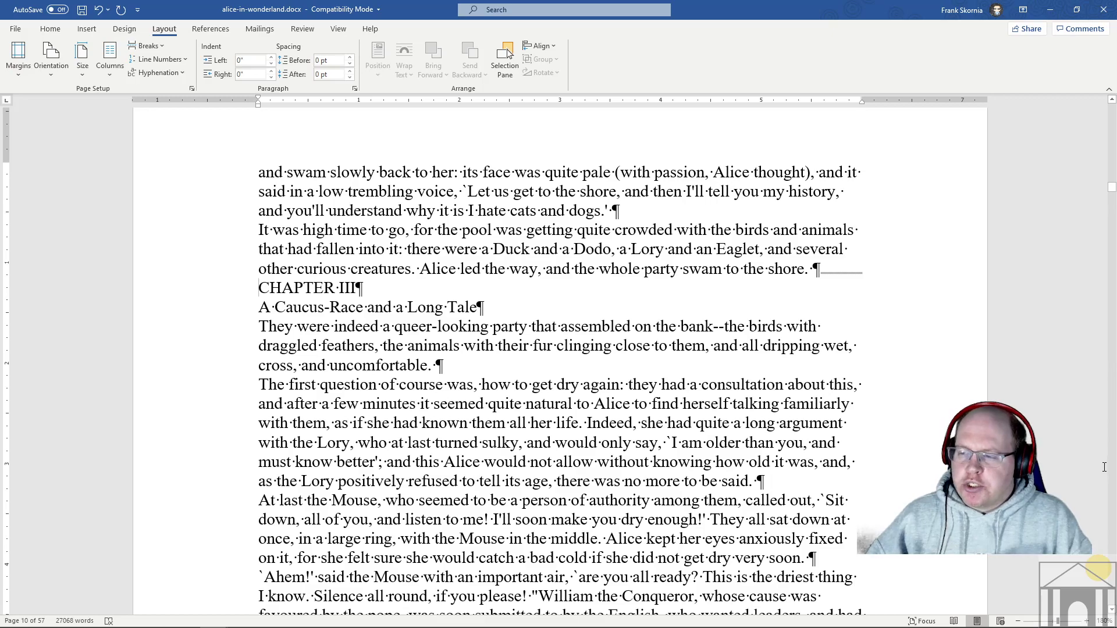
- Review the end of the introductory note and its page break on the first page, and look over the available break types
scroll(1104, 468, up, 4)
drag(1112, 186, 1113, 108)
scroll(479, 346, down, 3)
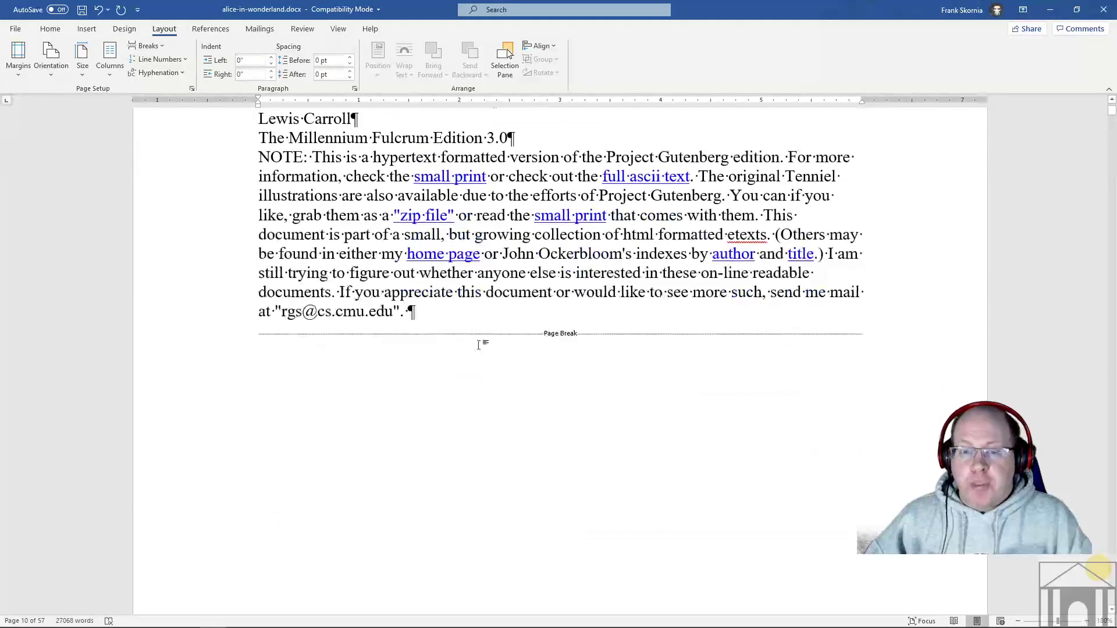
click(429, 307)
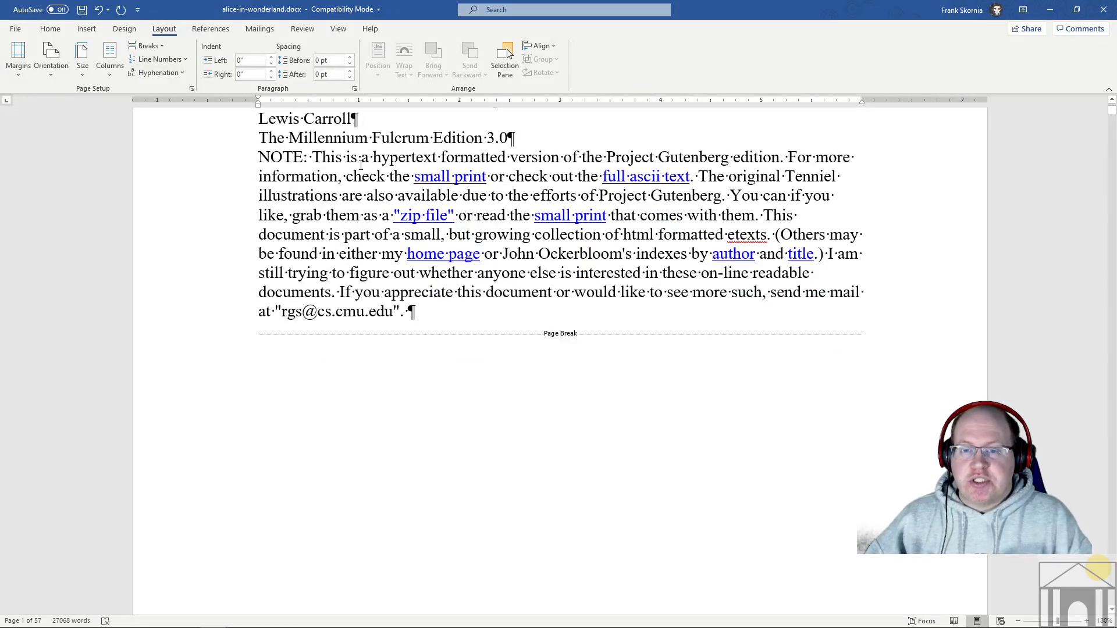
scroll(418, 336, down, 10)
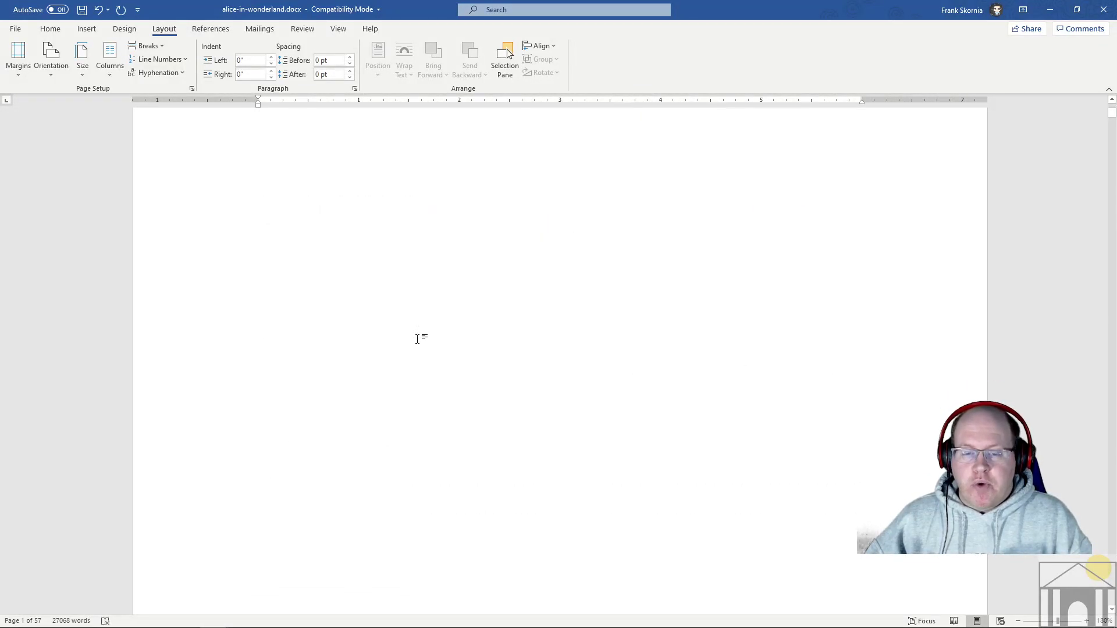
scroll(451, 492, up, 8)
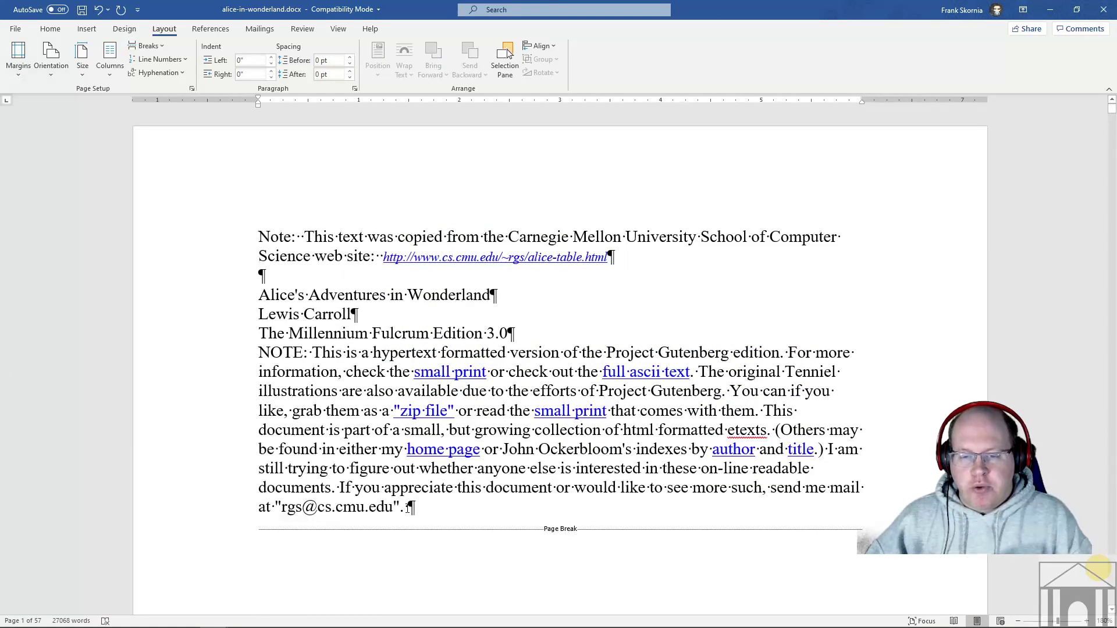
click(407, 506)
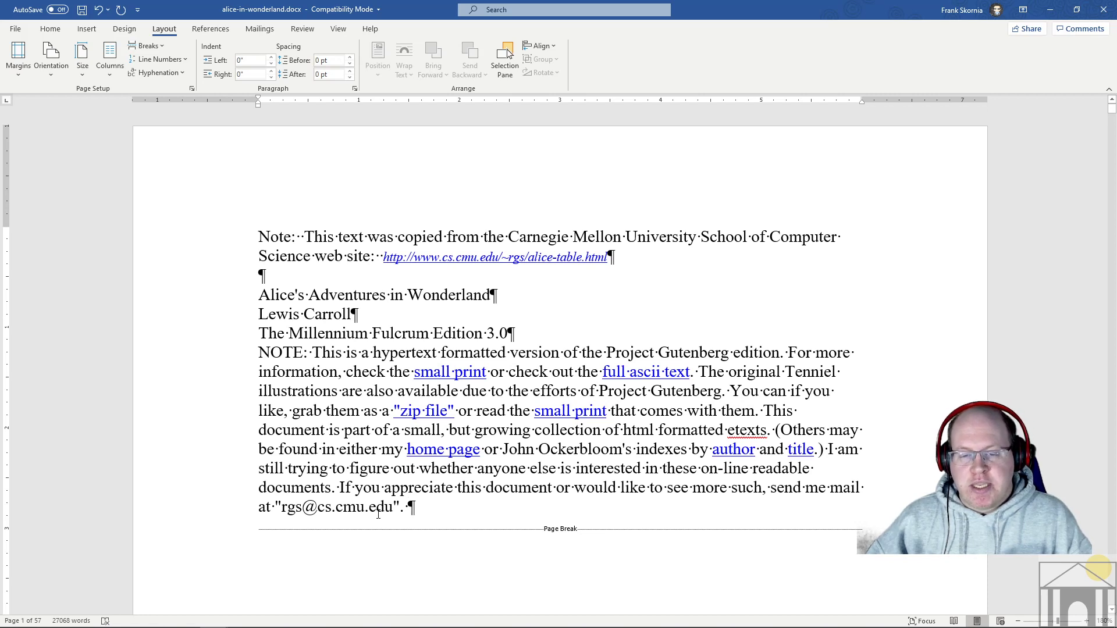
drag(306, 509, 370, 509)
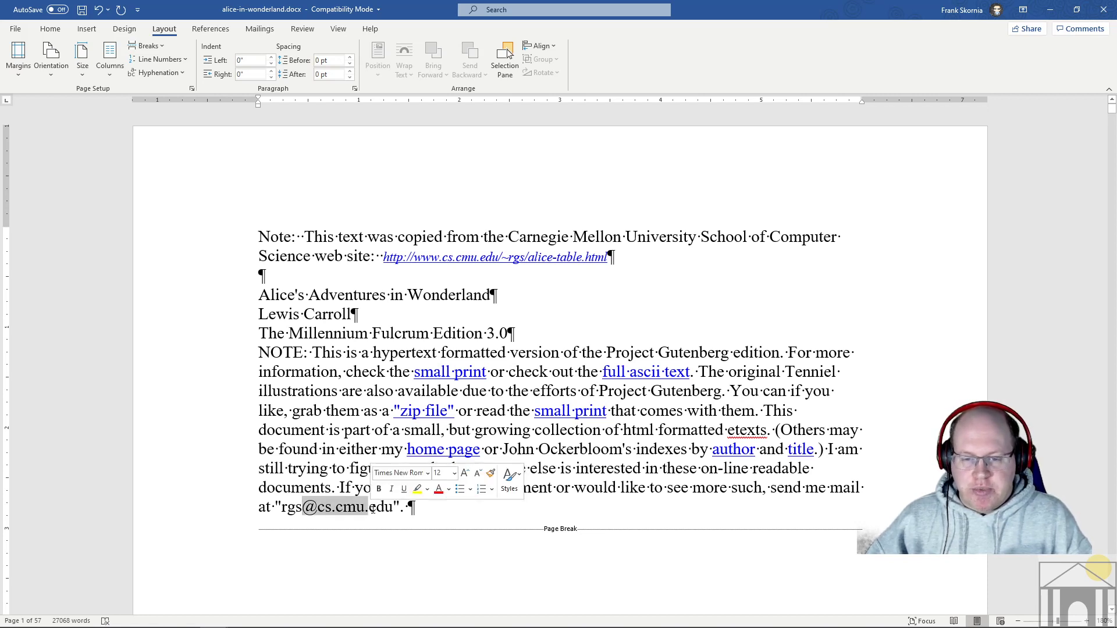
click(410, 509)
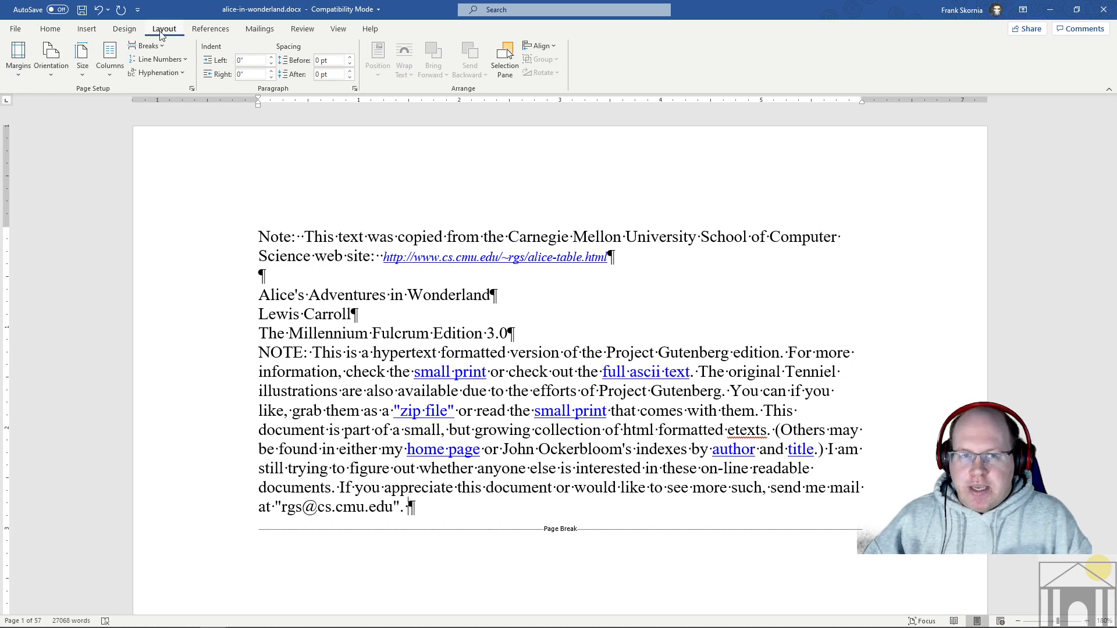
click(147, 45)
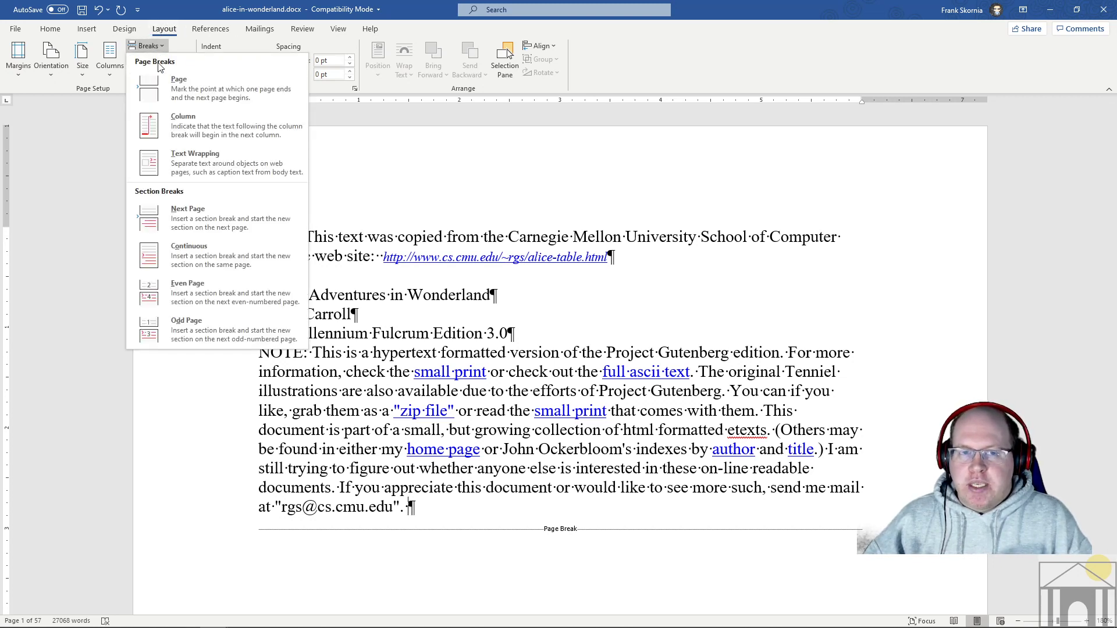
click(534, 291)
- Place the cursor before the CHAPTER I heading and review the page and section break types on offer there
scroll(534, 291, down, 10)
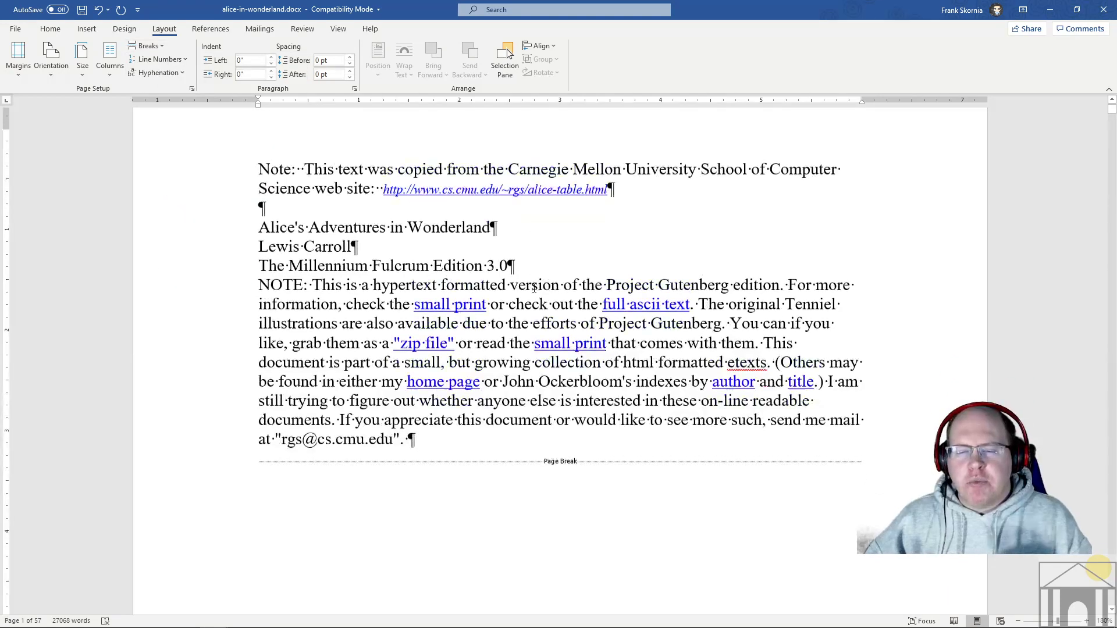
scroll(533, 286, down, 9)
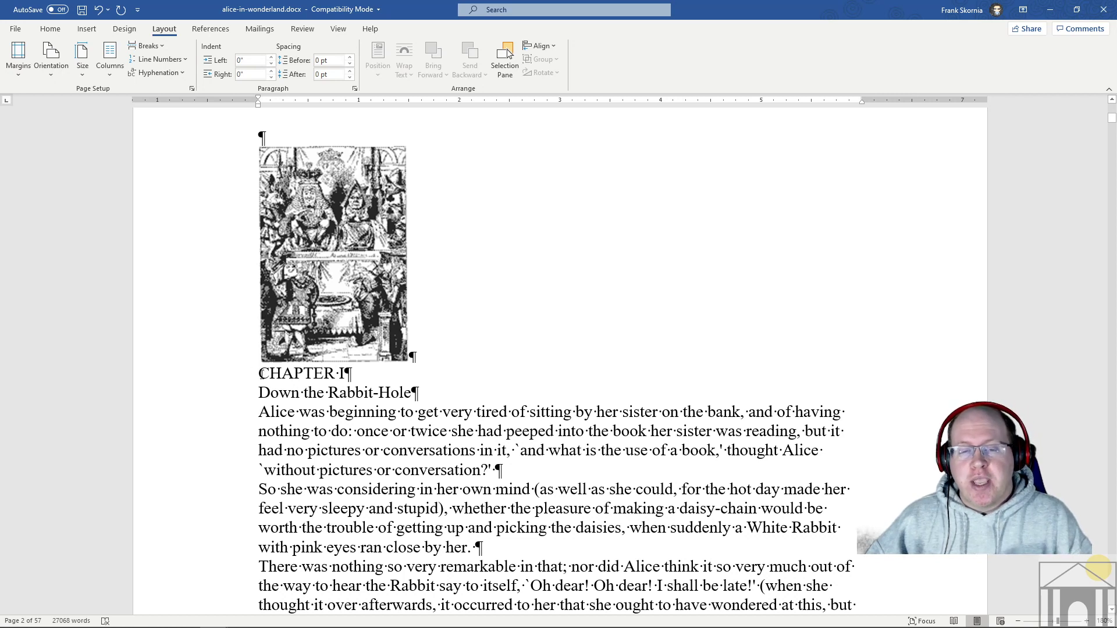
click(260, 373)
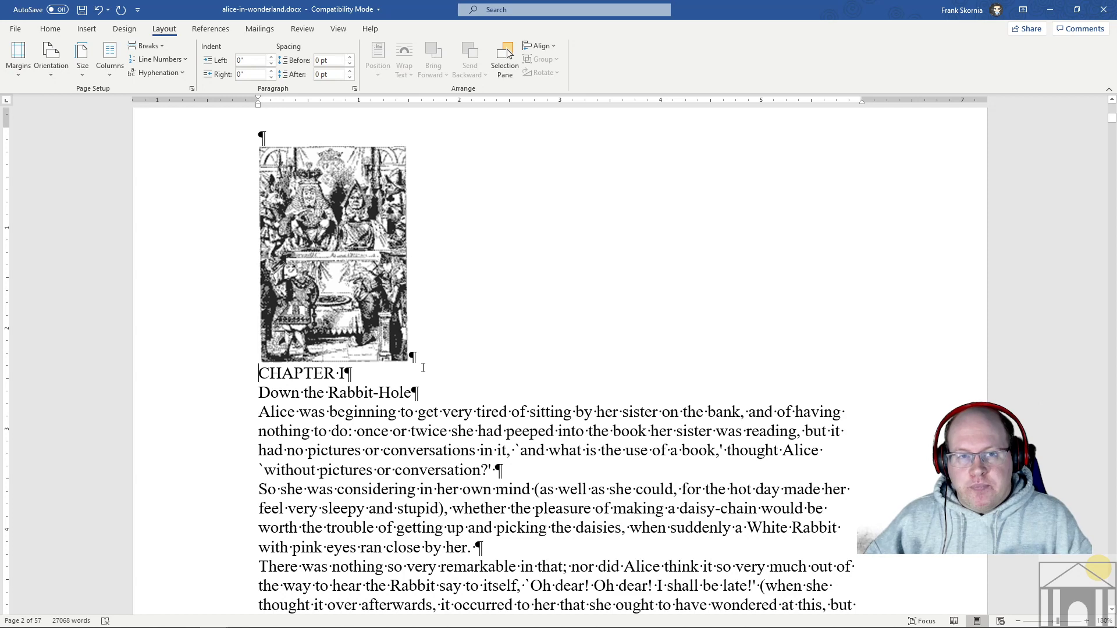
click(162, 45)
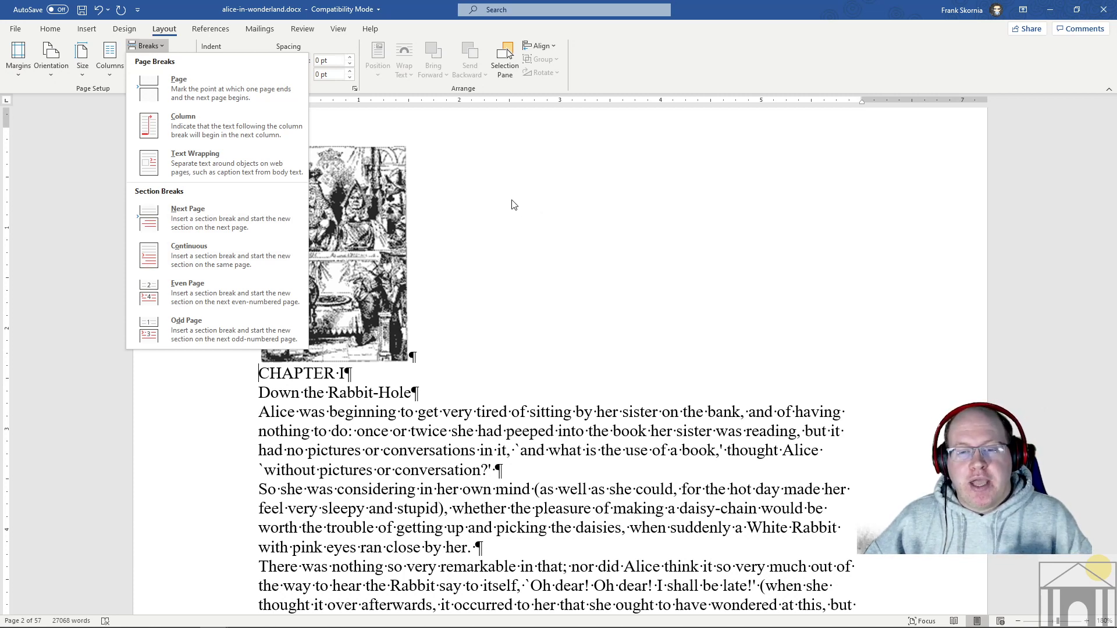
click(515, 270)
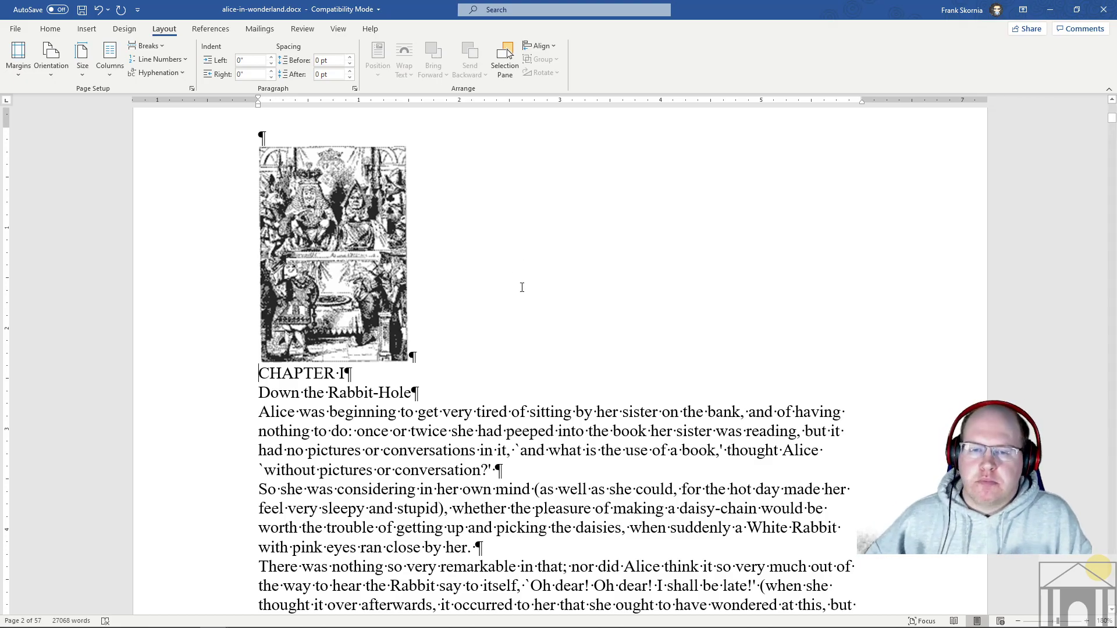
- Hide the paragraph and formatting marks throughout the document
scroll(545, 231, down, 20)
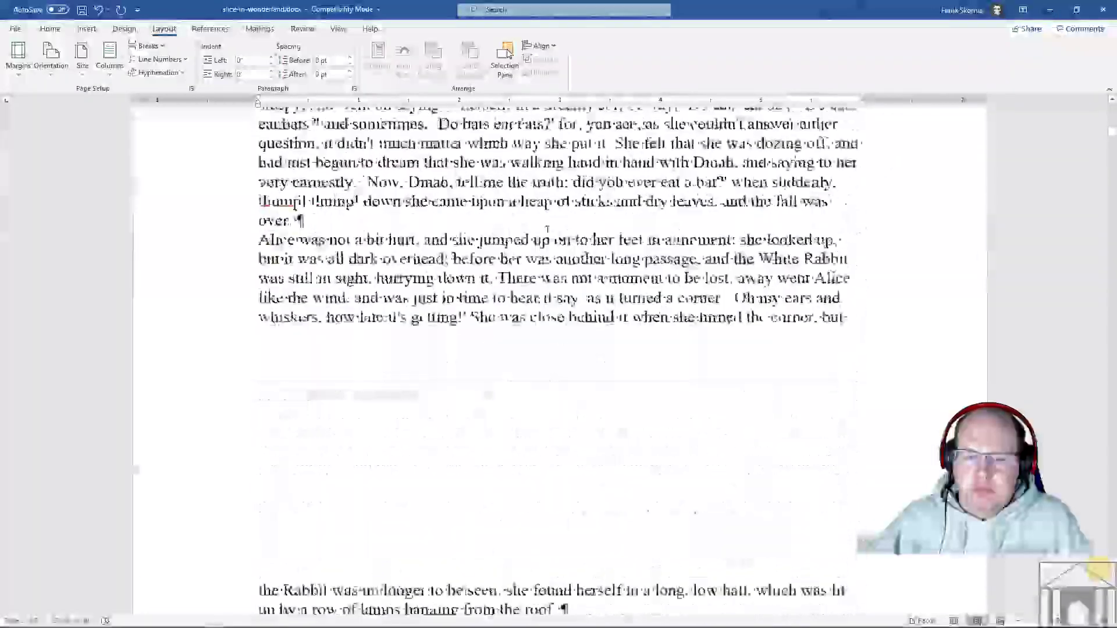
scroll(547, 231, down, 20)
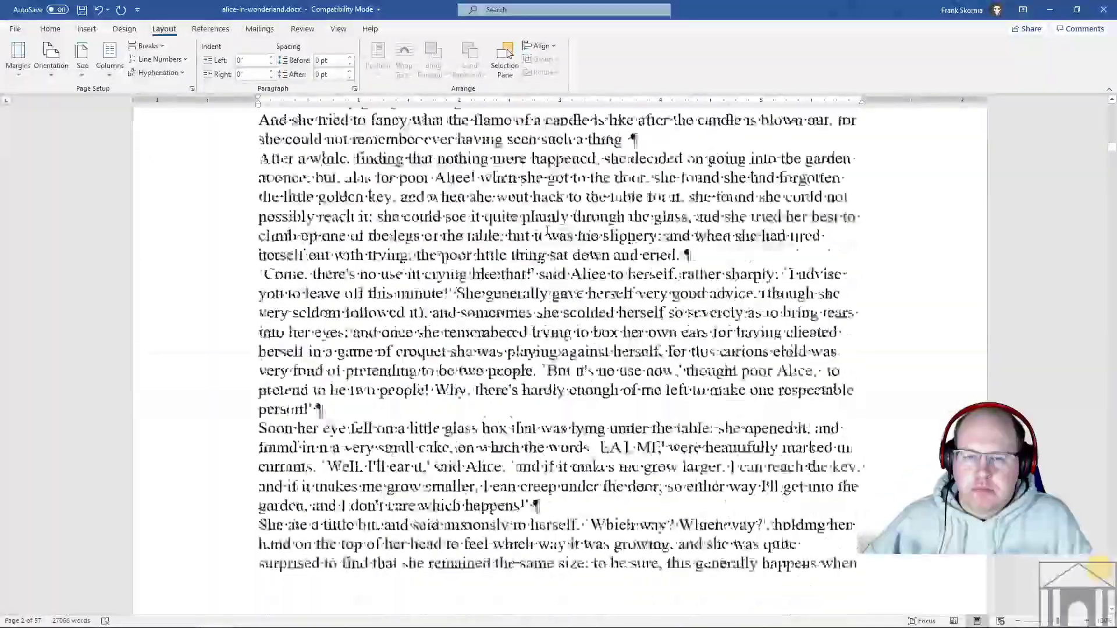
scroll(547, 231, down, 15)
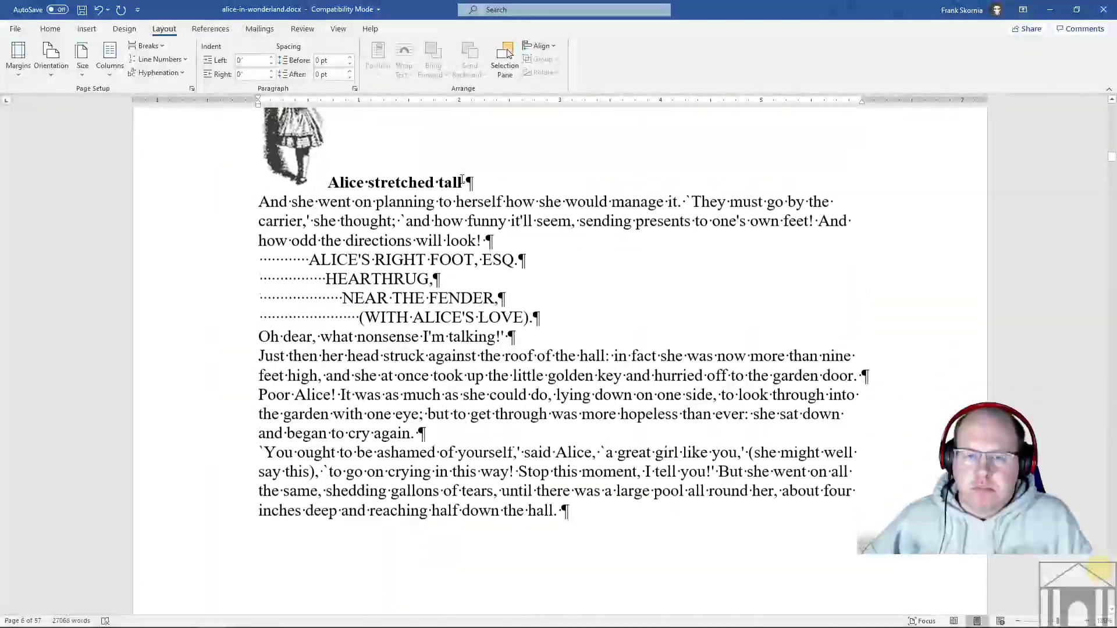
click(50, 28)
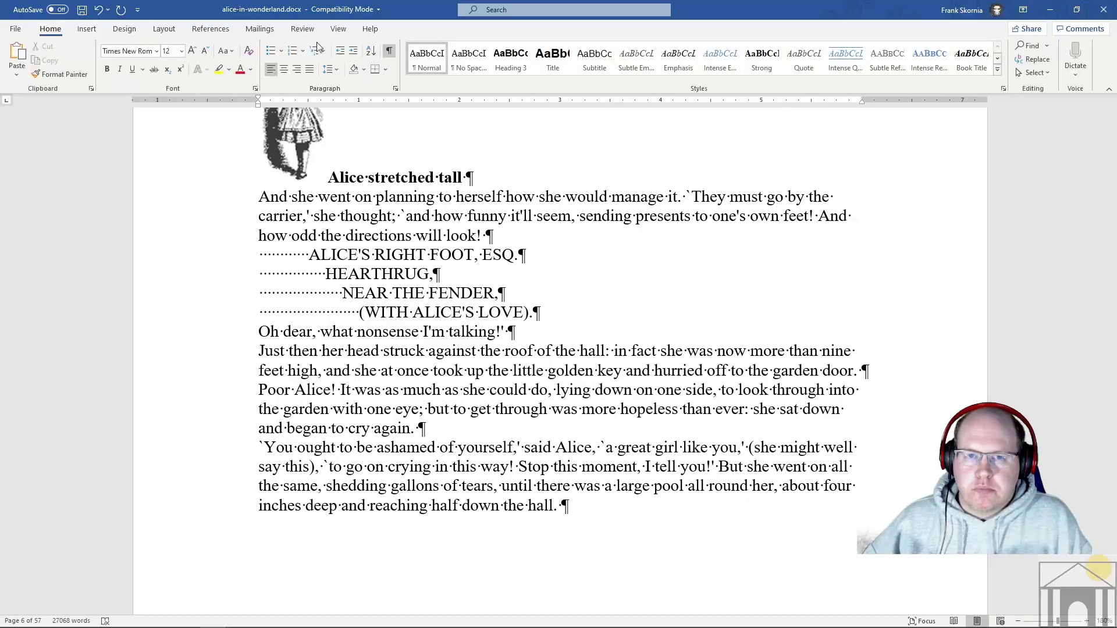
click(389, 52)
- Insert a continuous section break immediately before the CHAPTER IV heading
scroll(536, 227, down, 10)
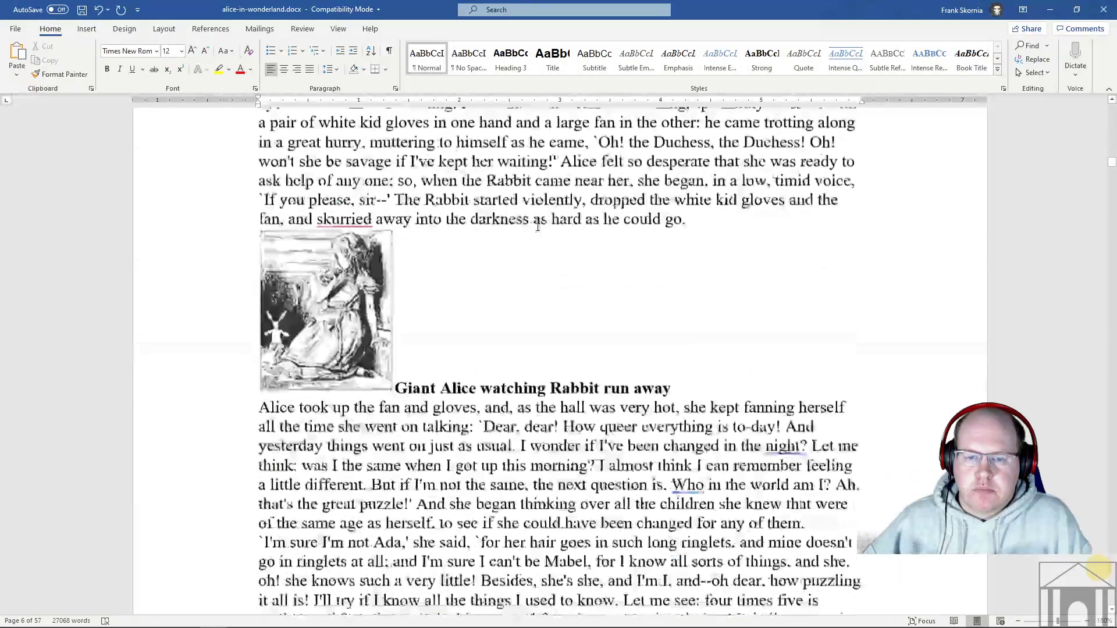
scroll(536, 227, down, 15)
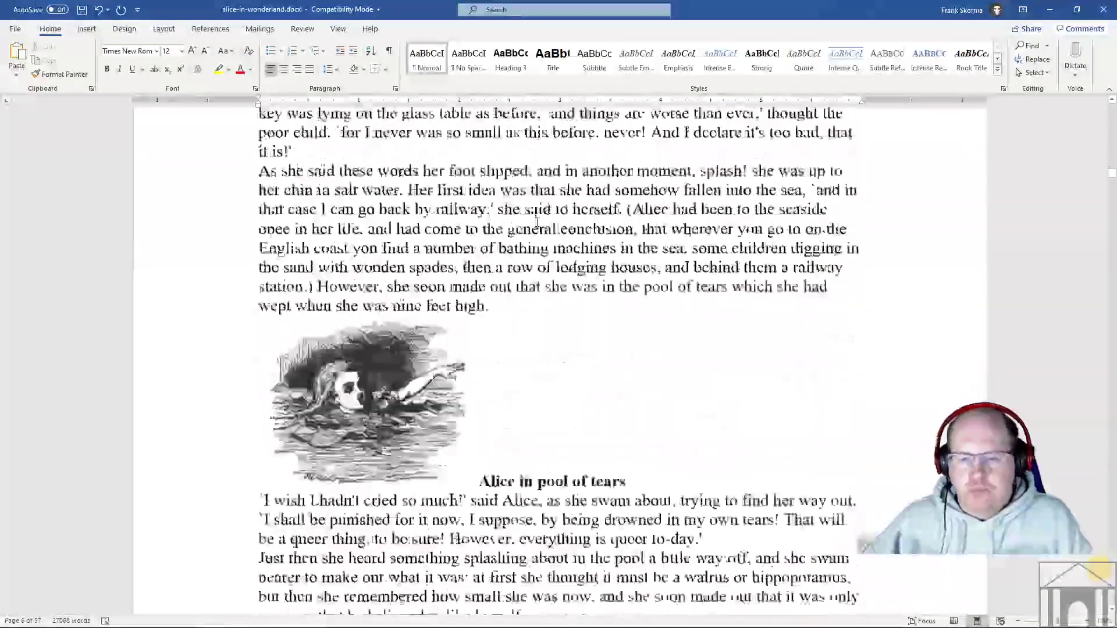
scroll(536, 222, down, 15)
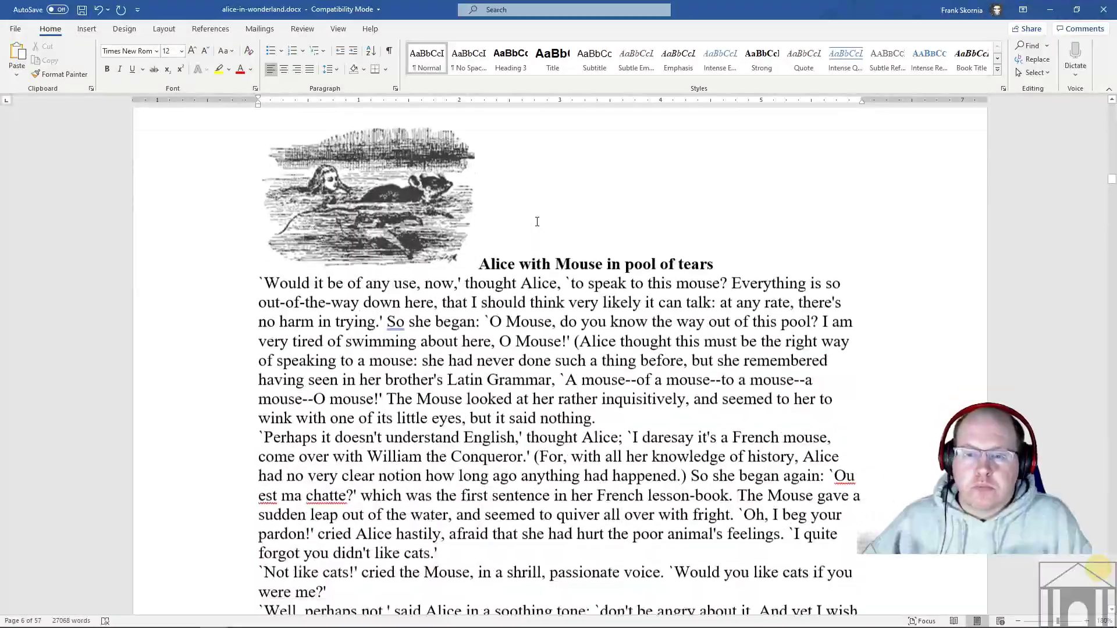
scroll(537, 222, down, 15)
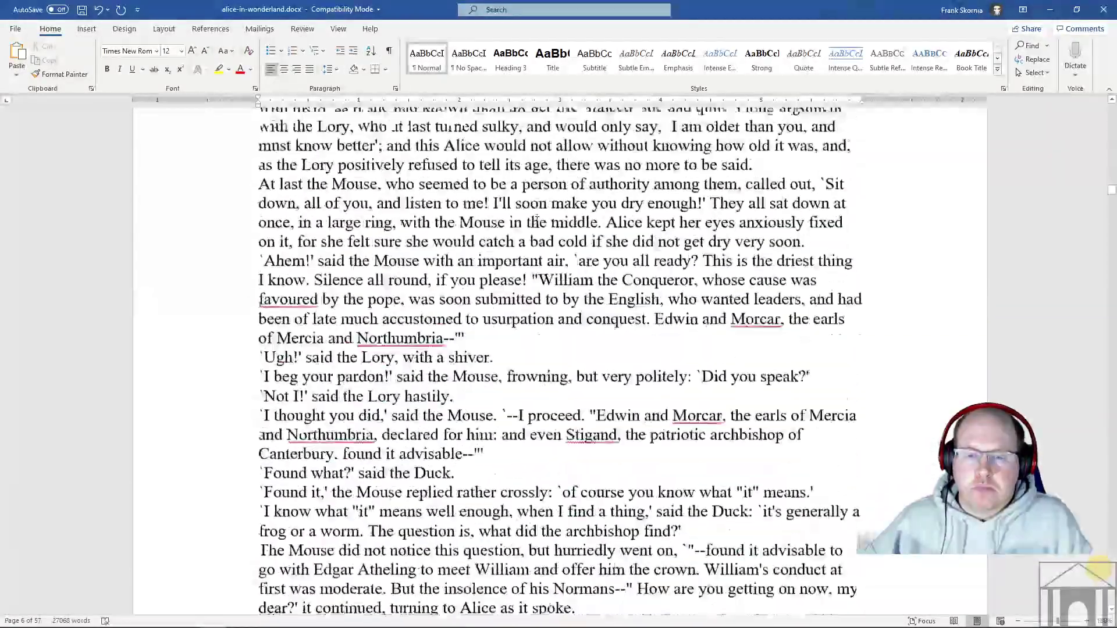
scroll(536, 222, down, 15)
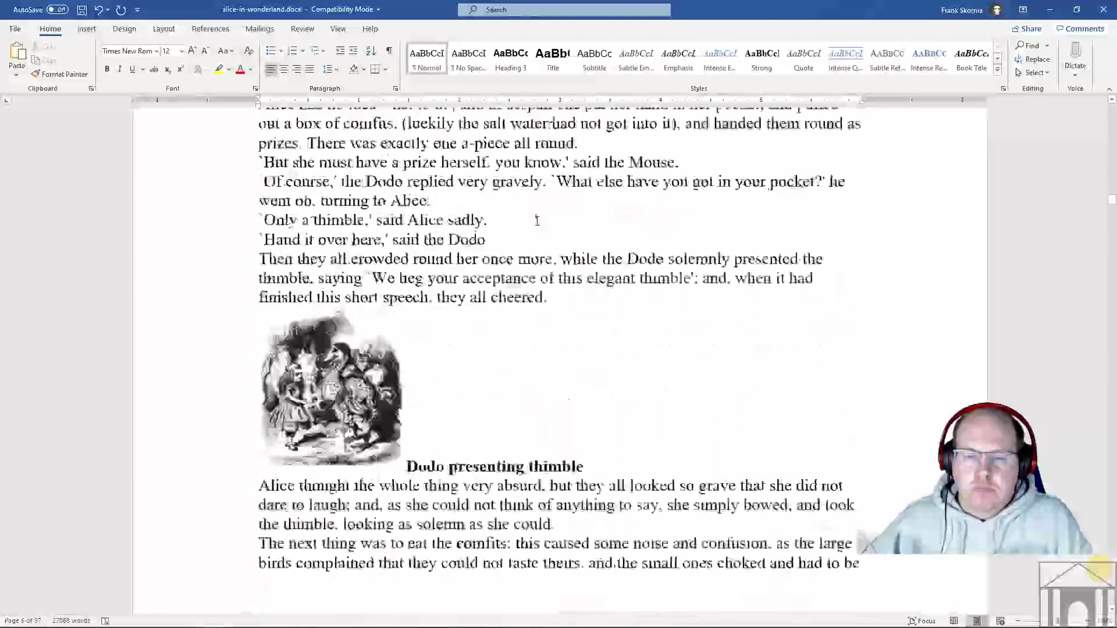
scroll(536, 222, down, 15)
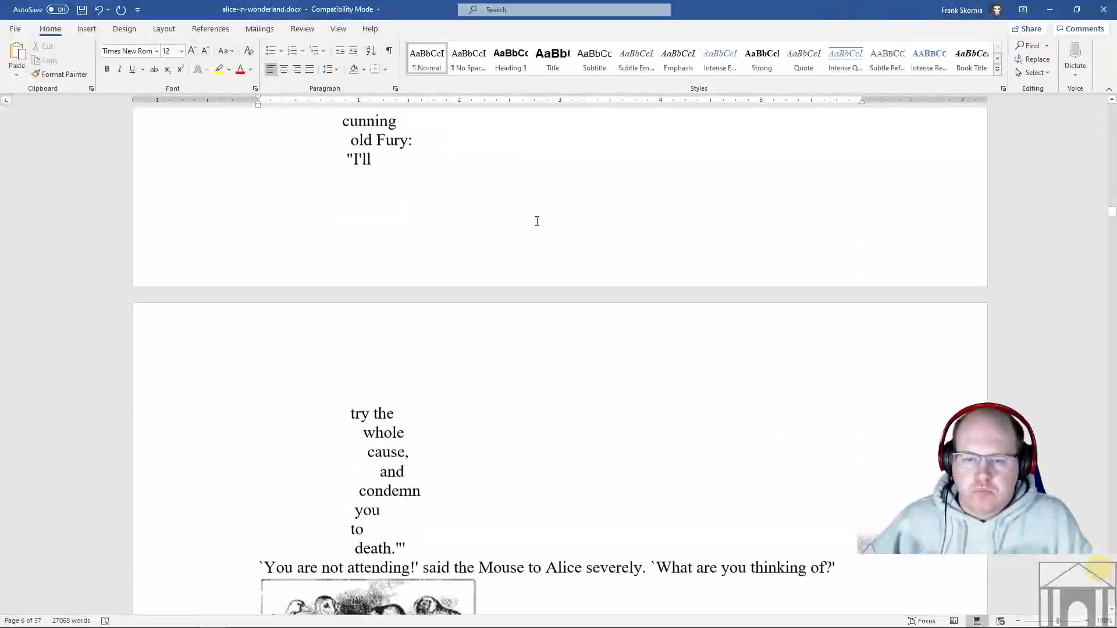
scroll(536, 221, down, 15)
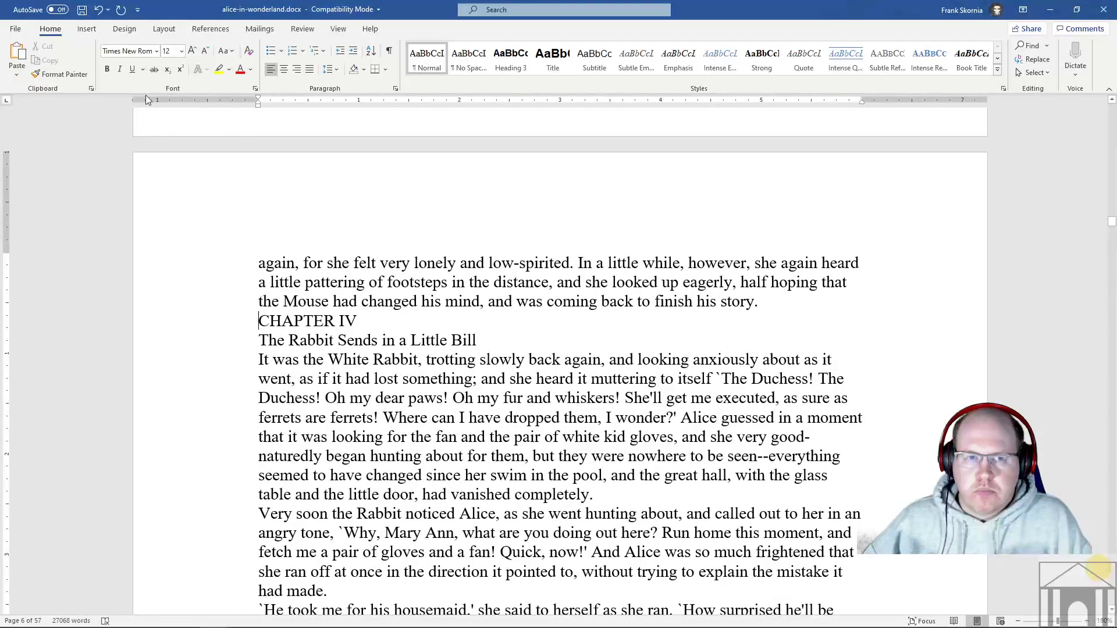
click(94, 30)
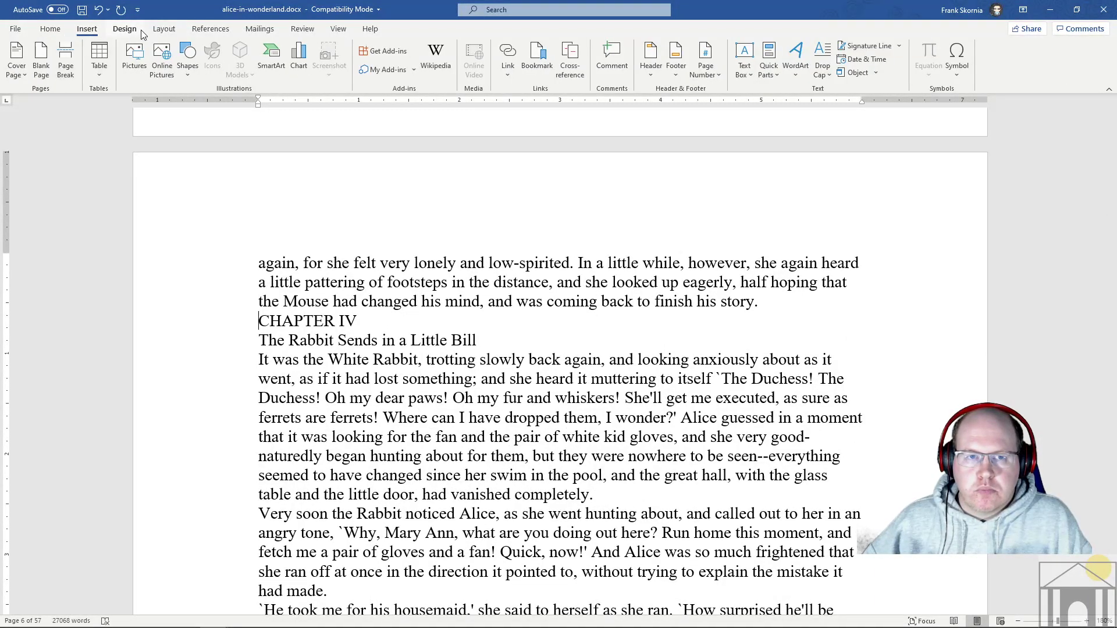
click(158, 29)
click(147, 45)
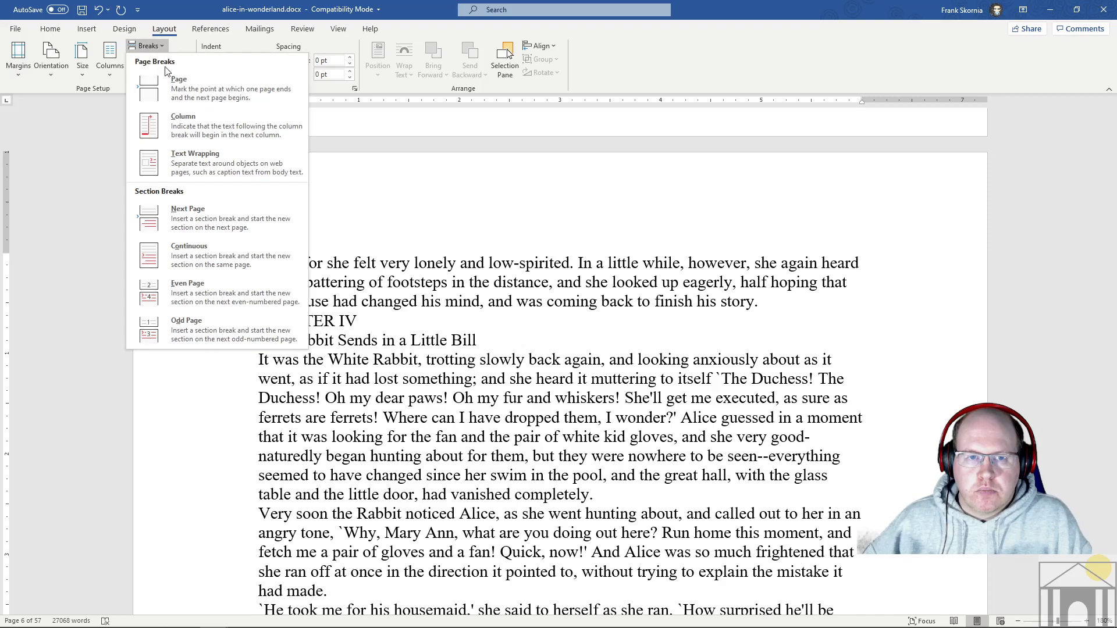
click(170, 249)
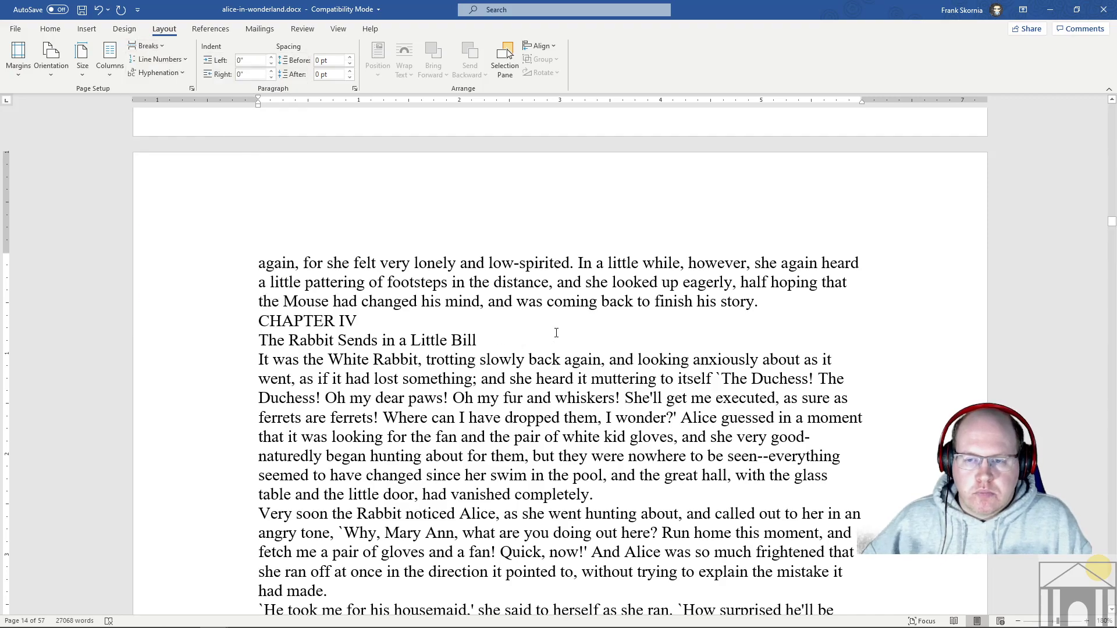
- Look back through Chapter III, checking how the text runs at the CHAPTER III and CHAPTER IV headings
scroll(556, 332, down, 20)
scroll(556, 333, up, 15)
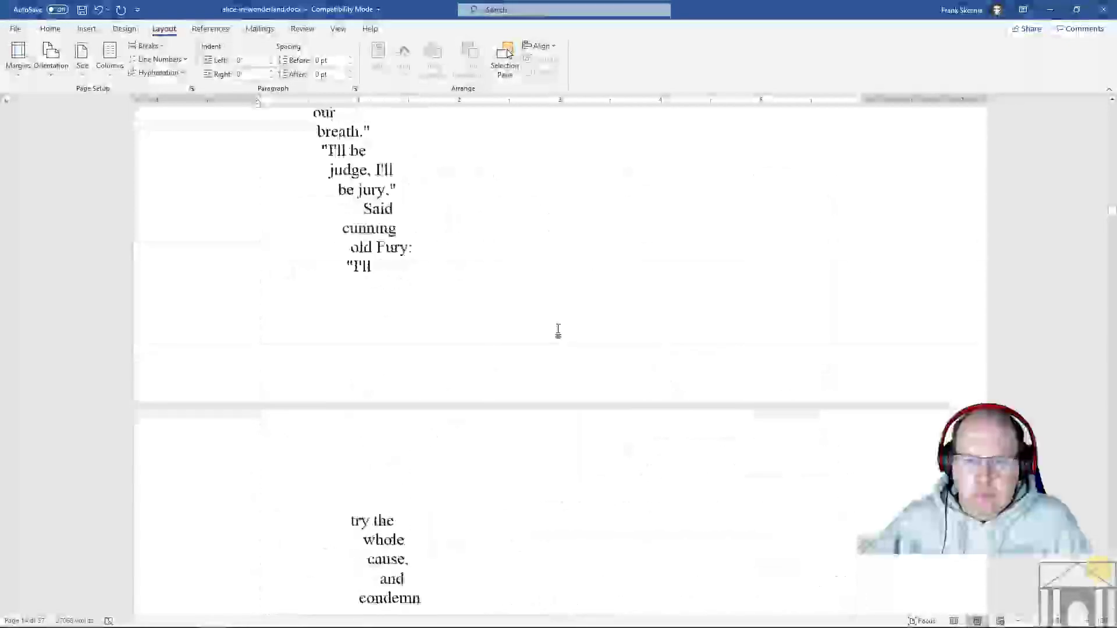
scroll(560, 330, up, 15)
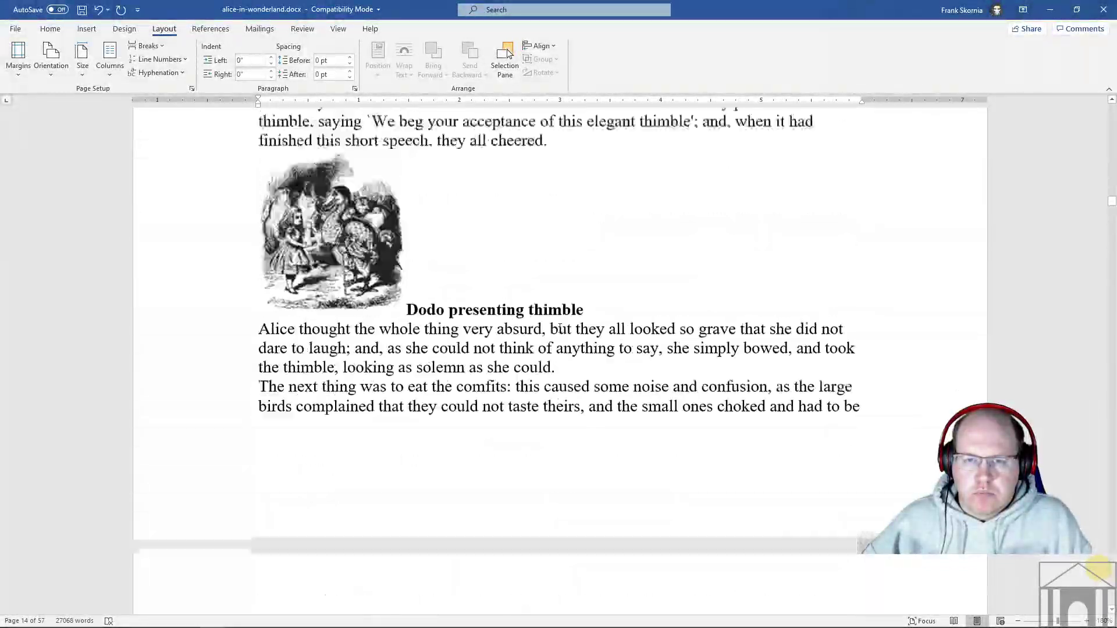
scroll(560, 326, up, 10)
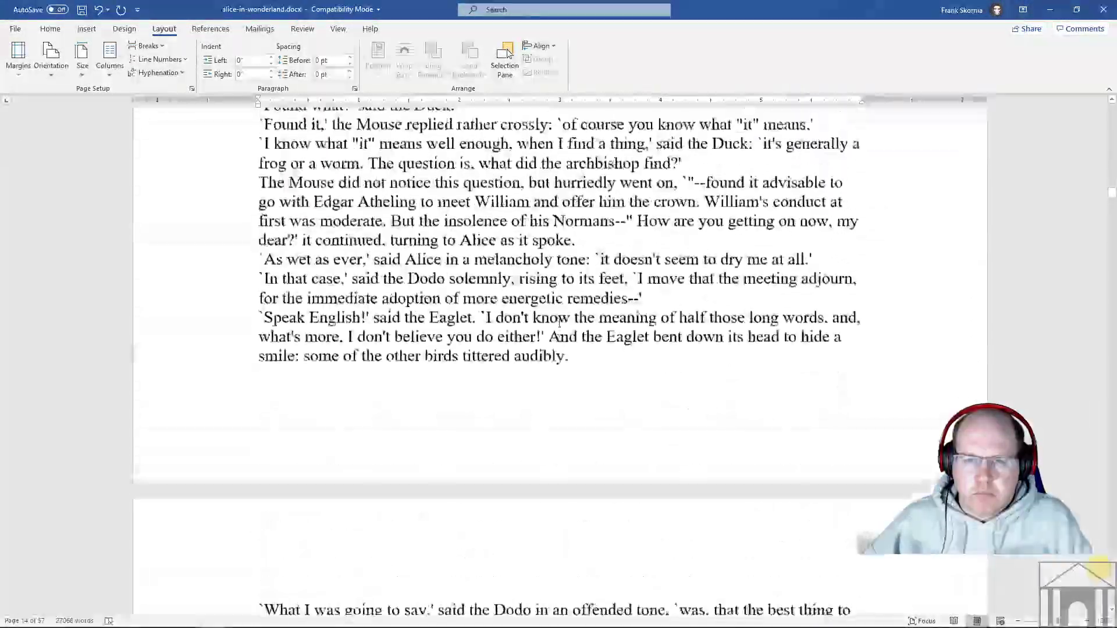
scroll(560, 322, up, 6)
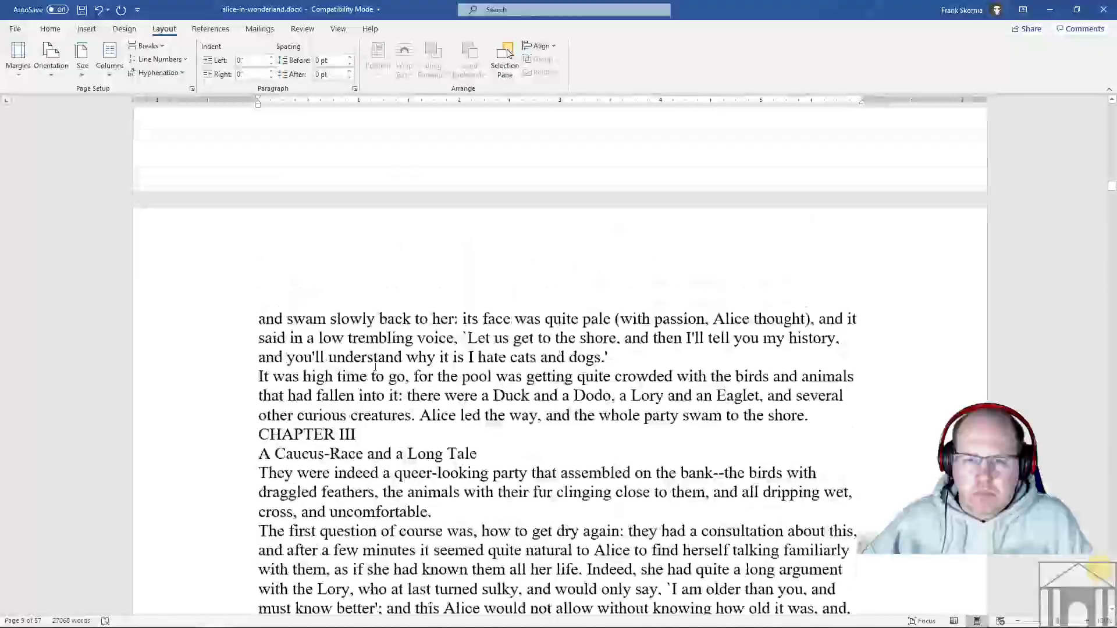
scroll(560, 324, down, 3)
scroll(405, 378, down, 15)
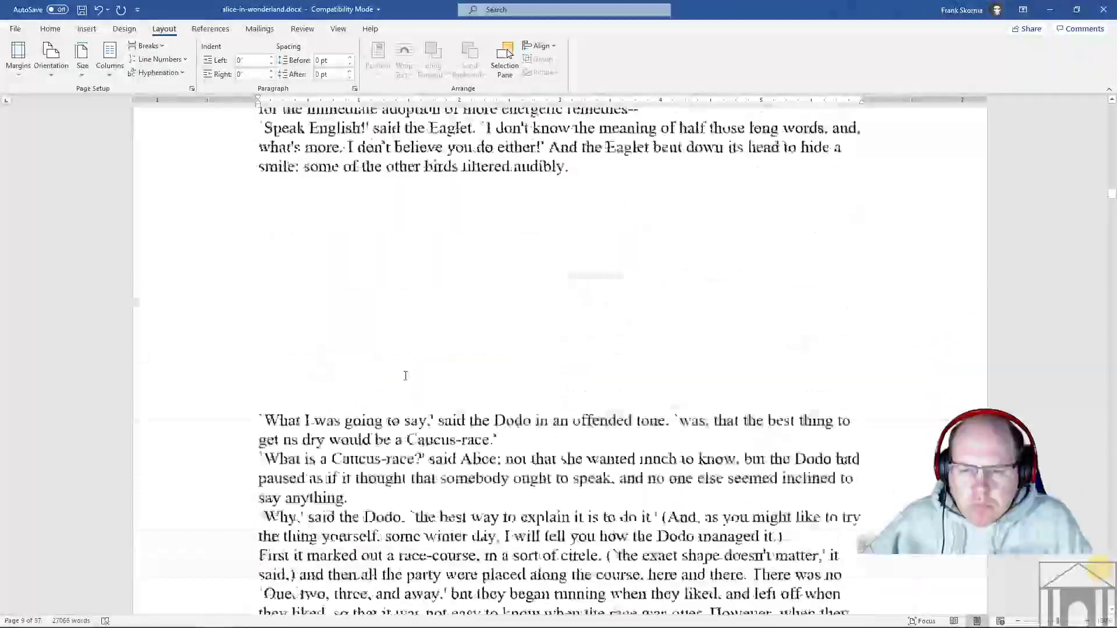
scroll(405, 374, down, 7)
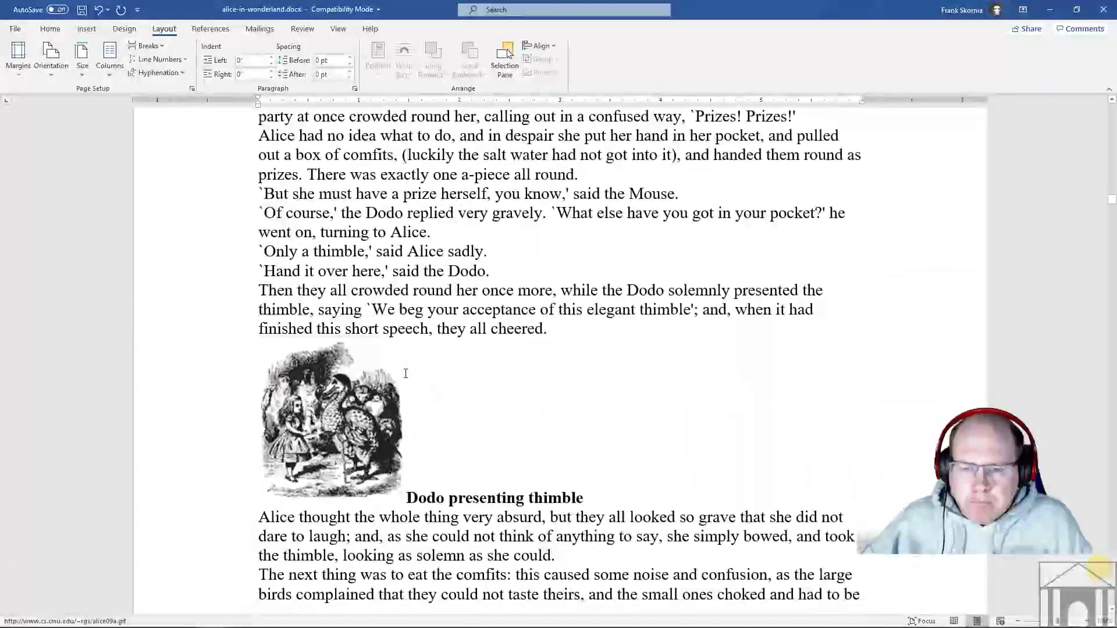
scroll(406, 374, down, 20)
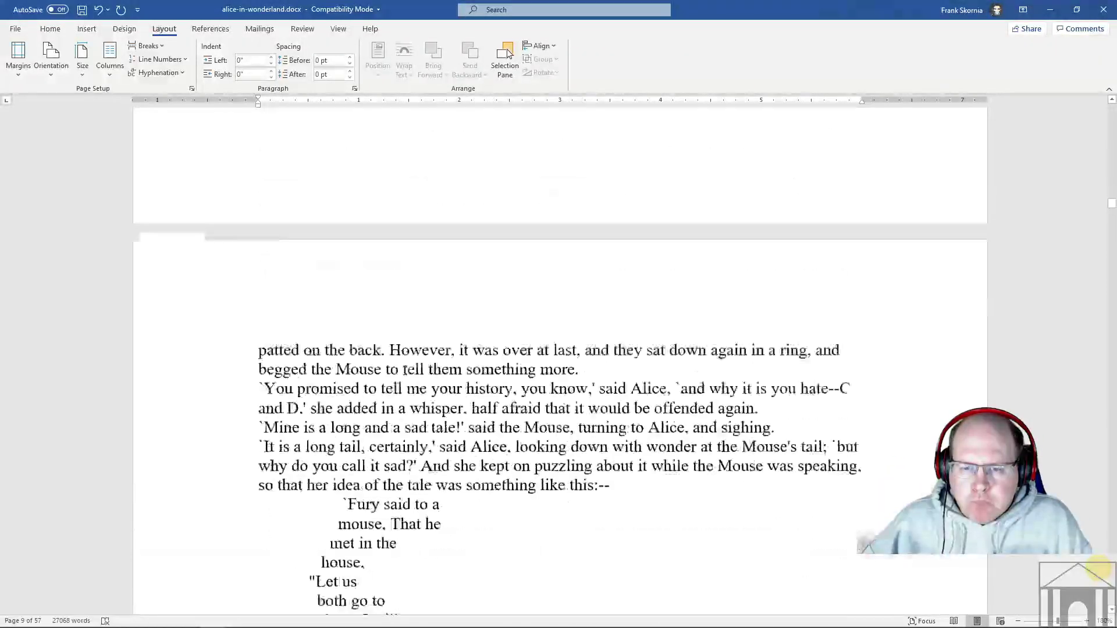
scroll(405, 368, down, 20)
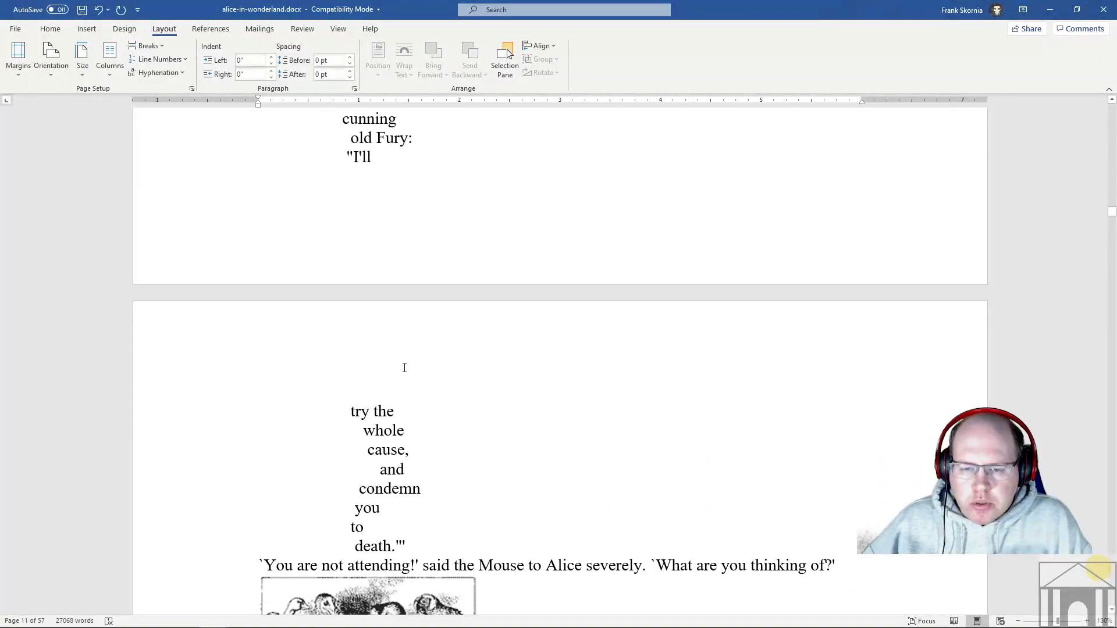
scroll(405, 368, down, 14)
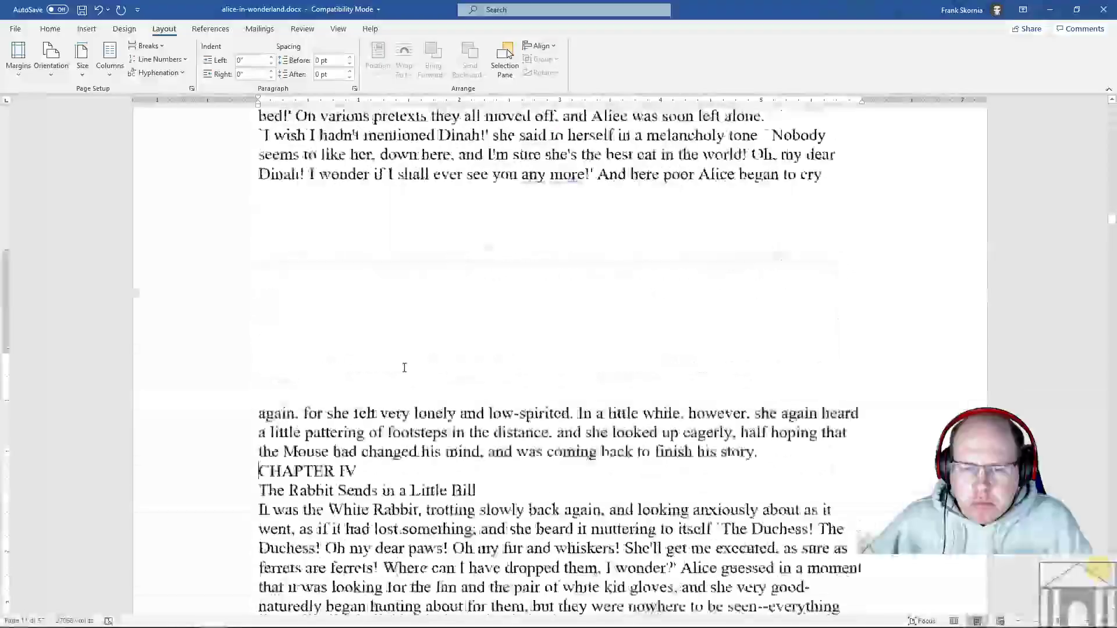
- Insert a continuous section break immediately before the CHAPTER V heading
scroll(404, 368, down, 20)
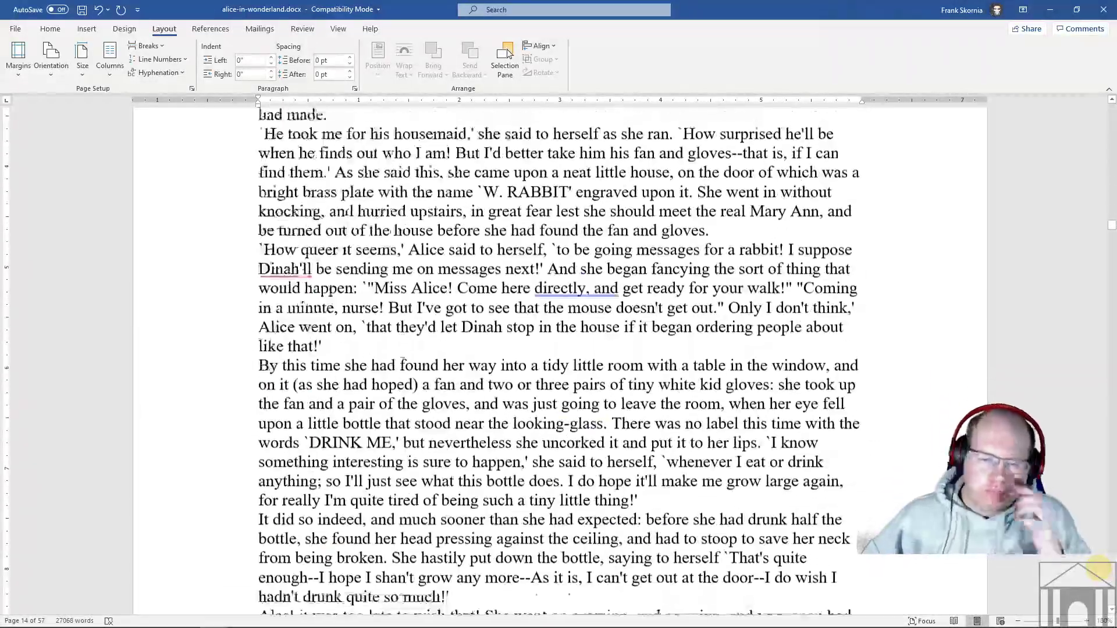
scroll(403, 361, down, 18)
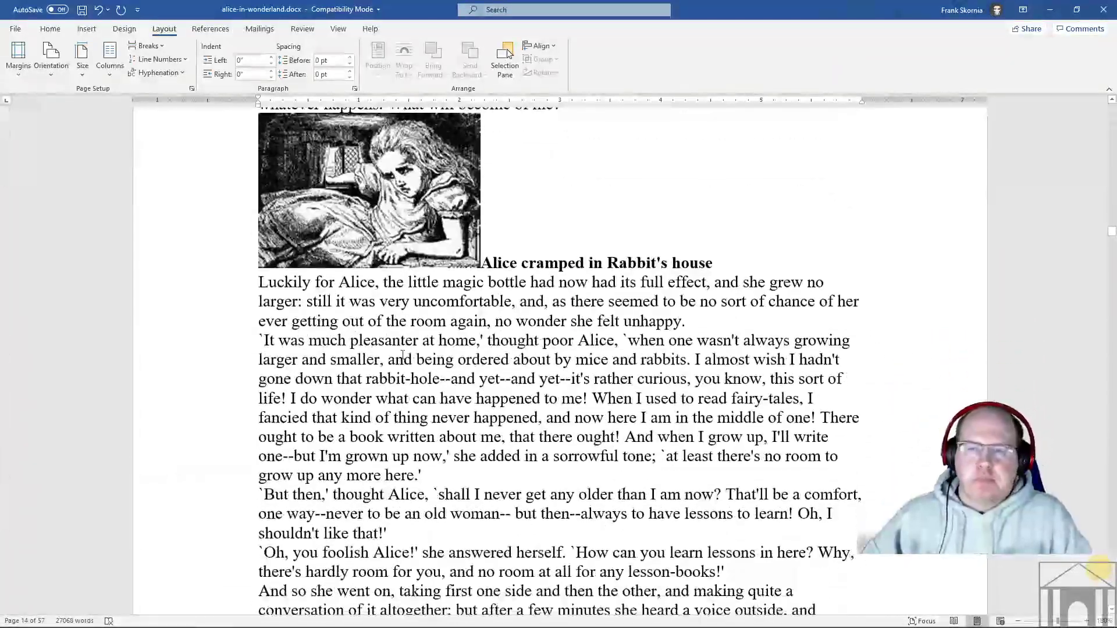
scroll(403, 355, down, 20)
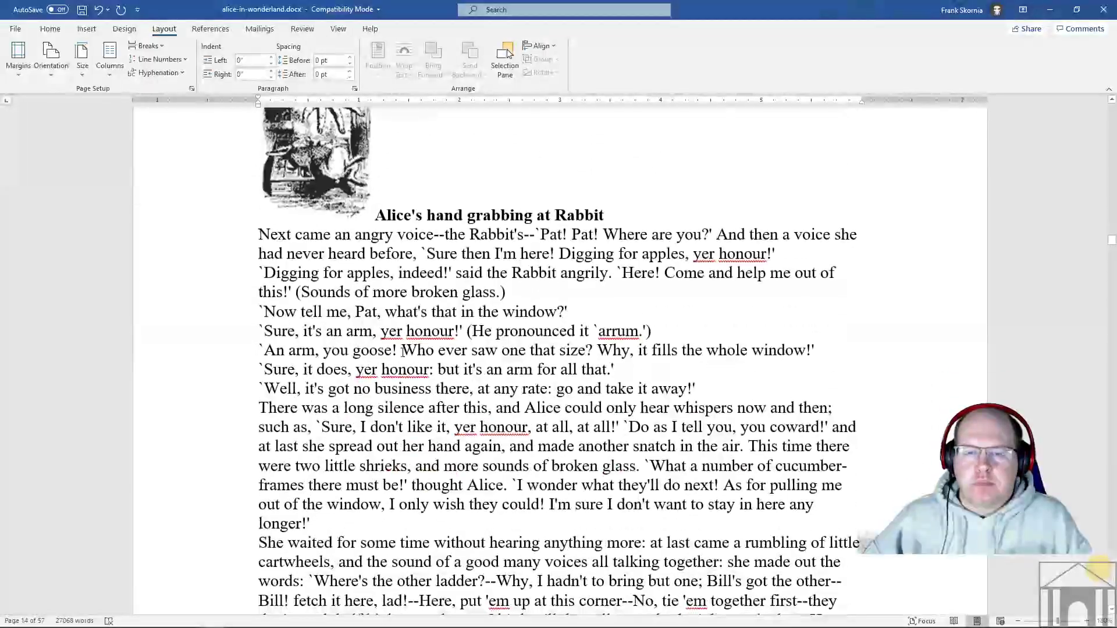
scroll(403, 353, down, 20)
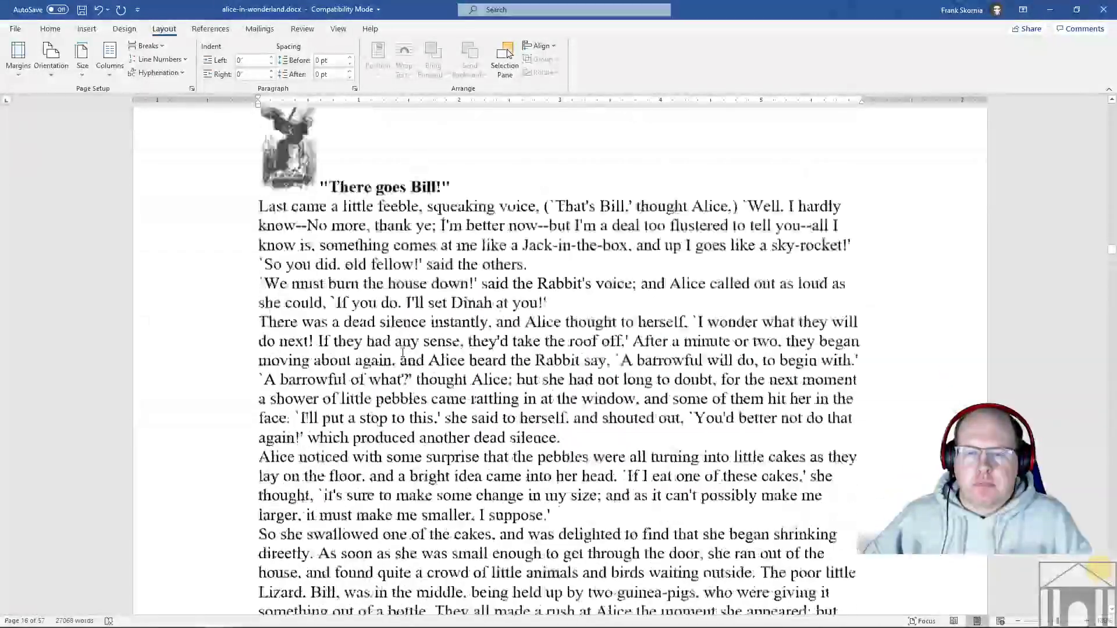
scroll(403, 353, down, 20)
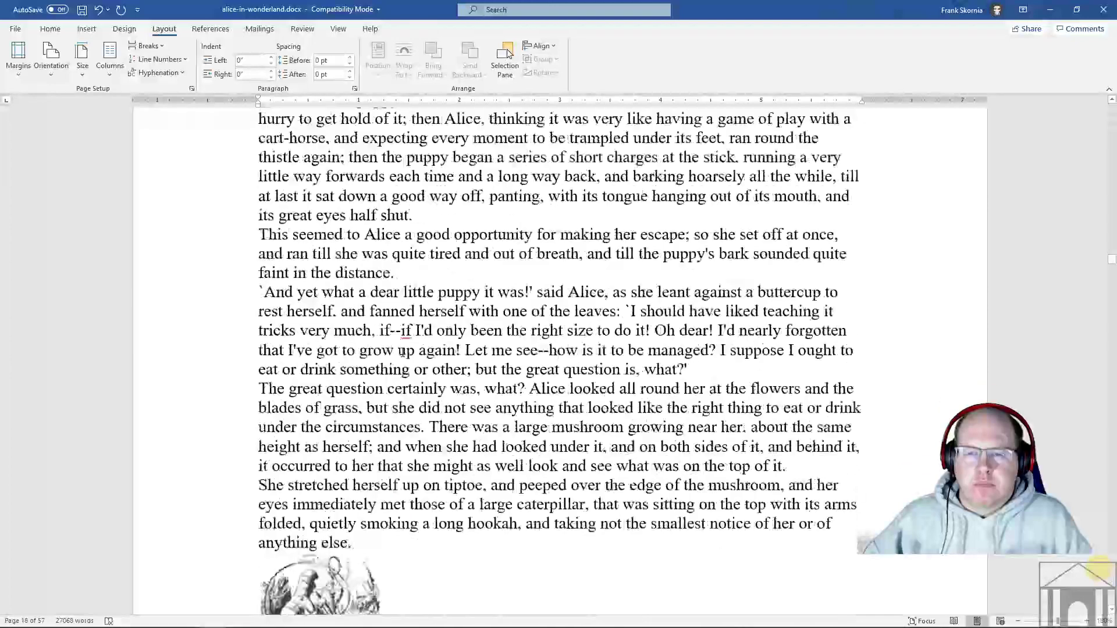
click(260, 354)
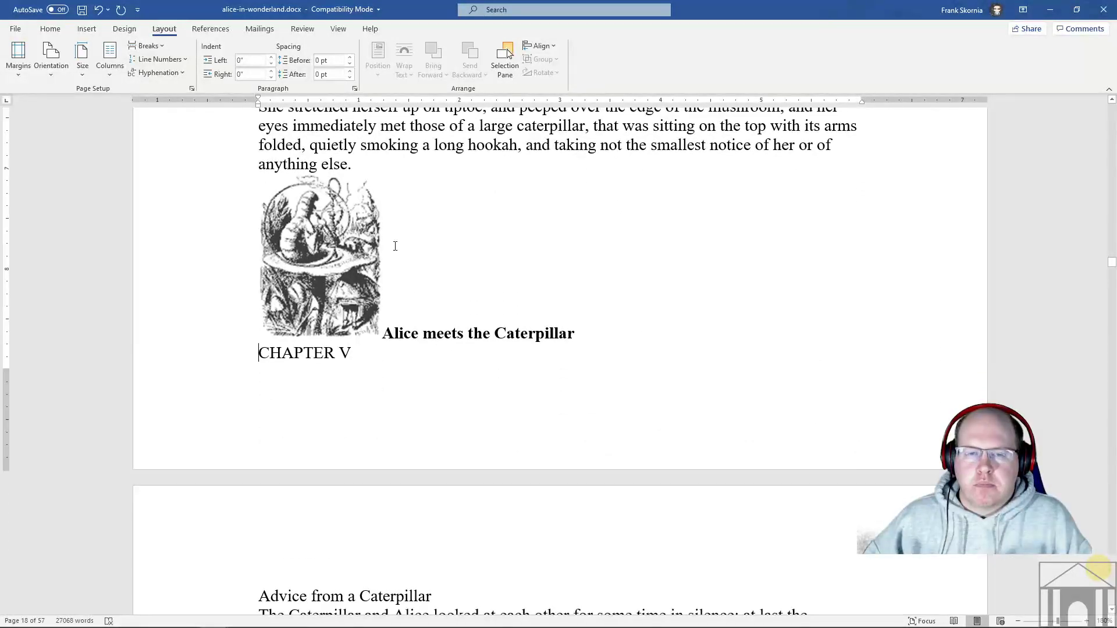
click(139, 46)
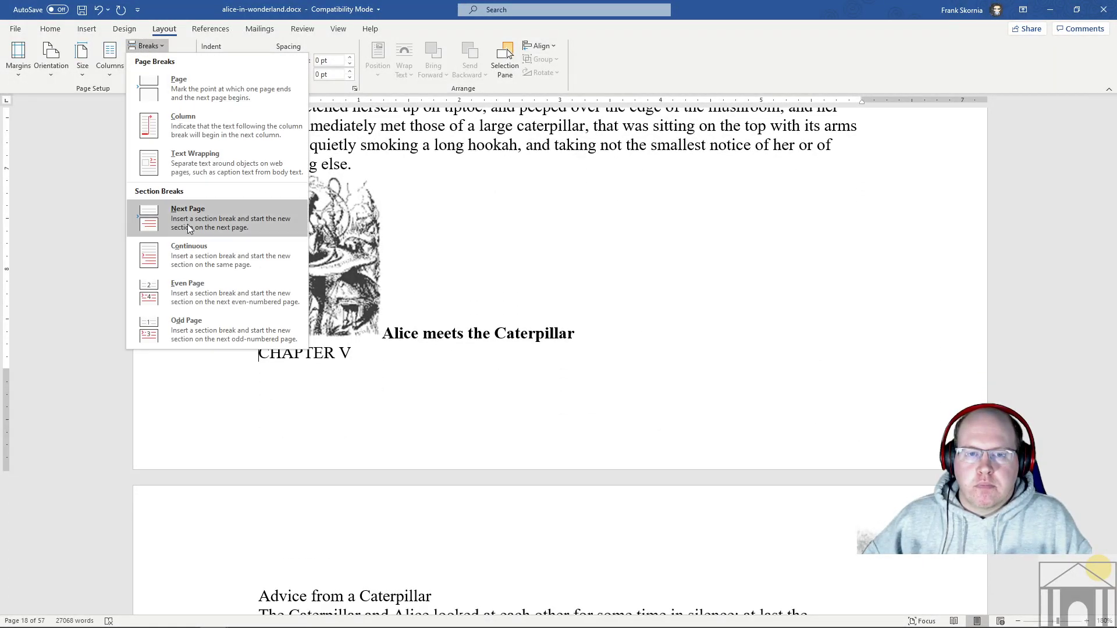
click(180, 249)
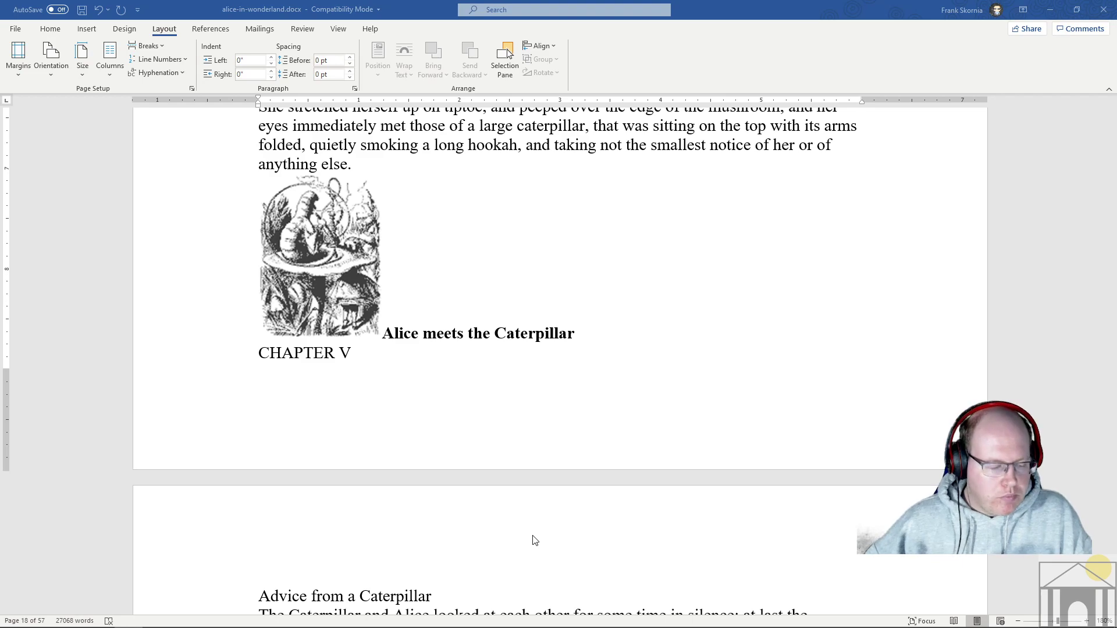
- Review the pages from the CHAPTER V heading back to the CHAPTER III heading
scroll(567, 512, up, 1)
scroll(567, 512, up, 6)
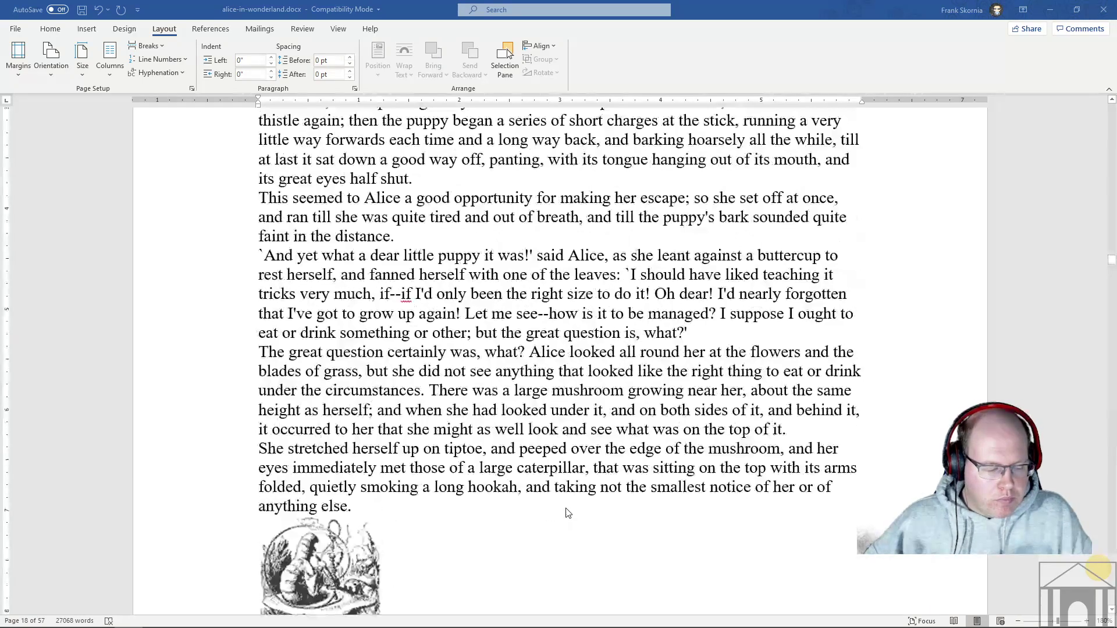
scroll(568, 513, up, 12)
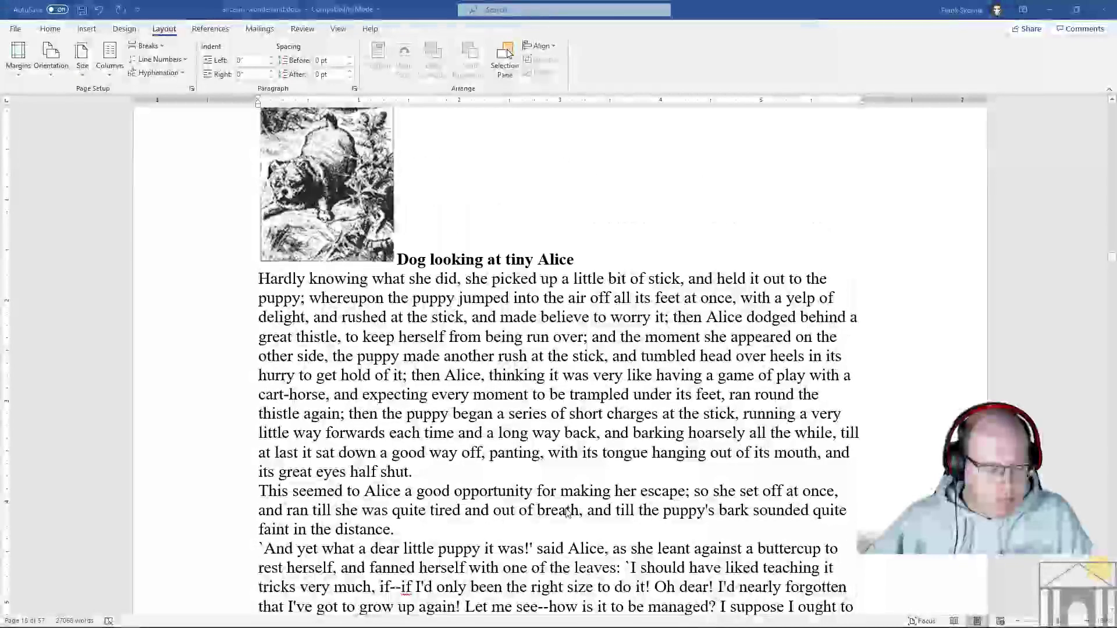
scroll(567, 514, up, 12)
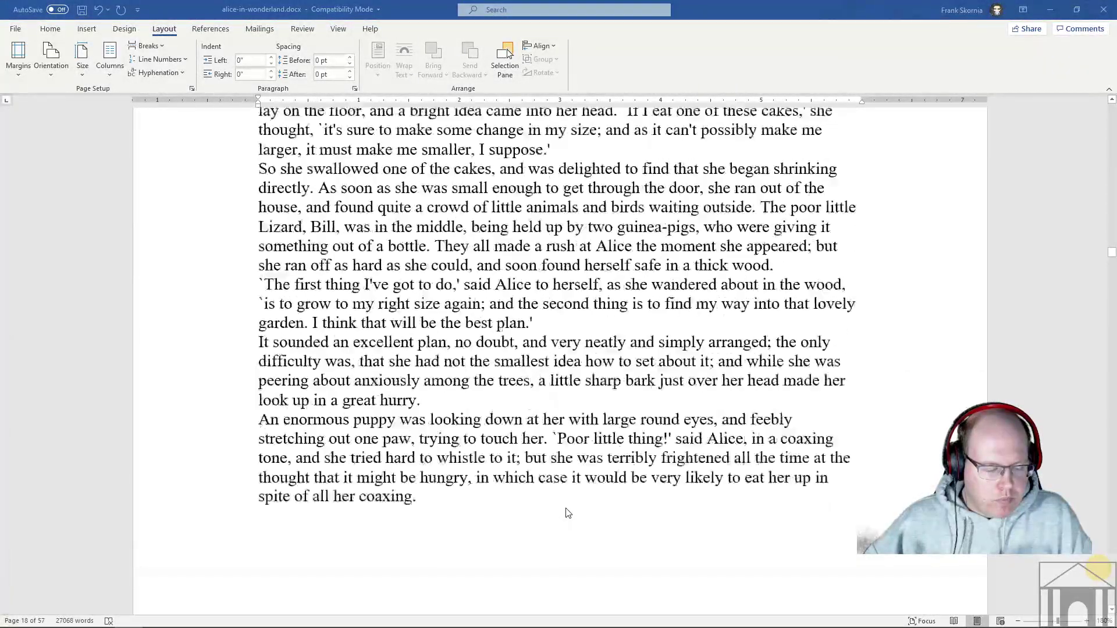
scroll(568, 512, up, 15)
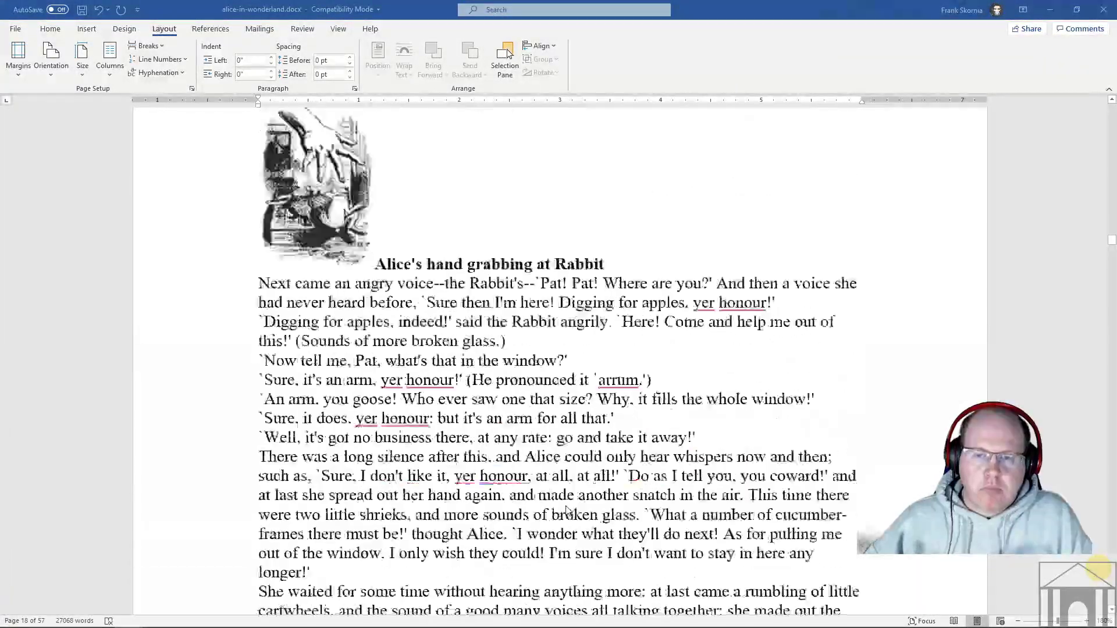
scroll(568, 511, up, 15)
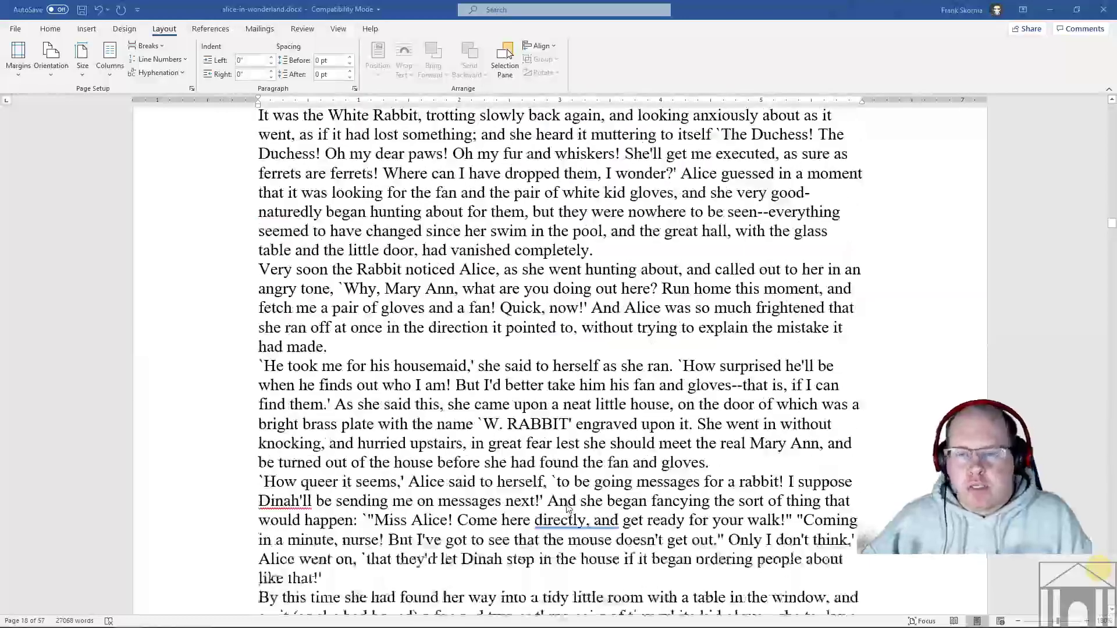
scroll(568, 507, up, 15)
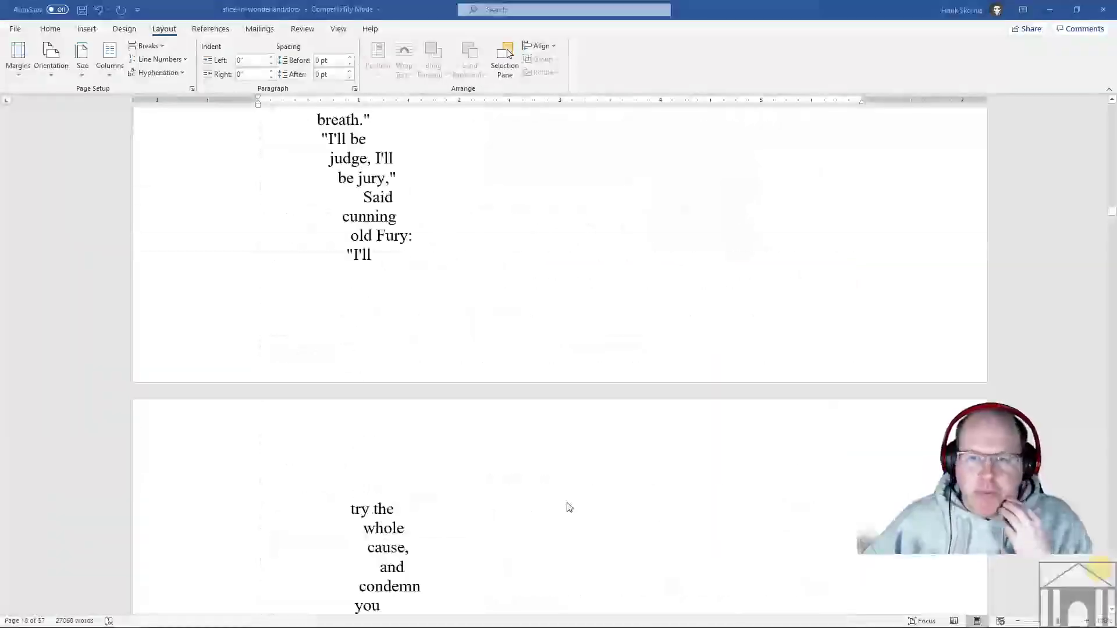
scroll(569, 508, up, 15)
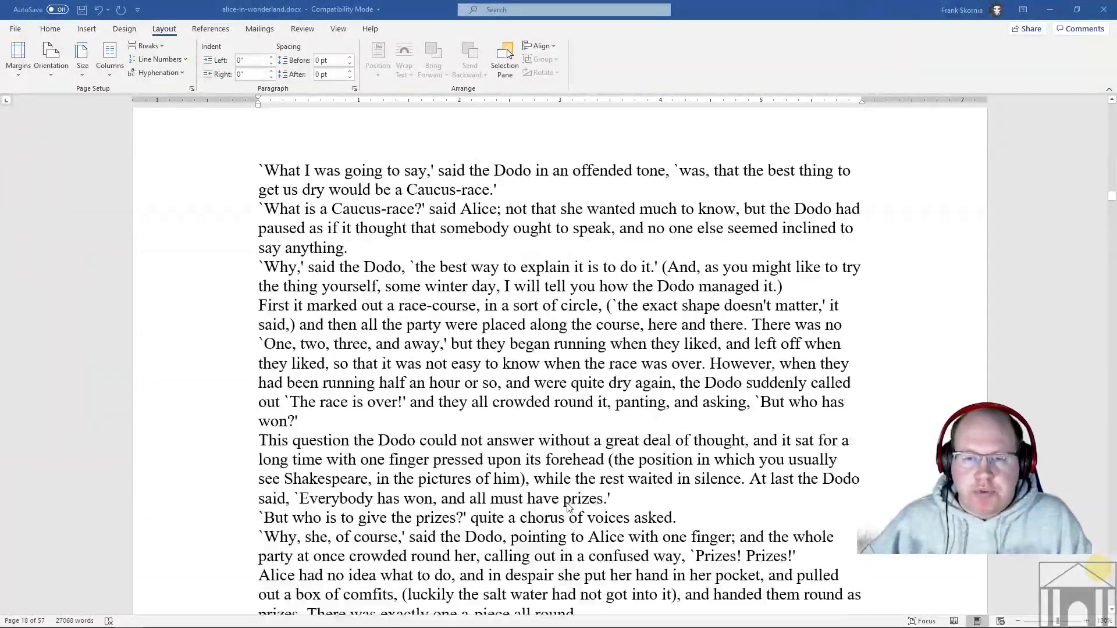
scroll(568, 508, up, 12)
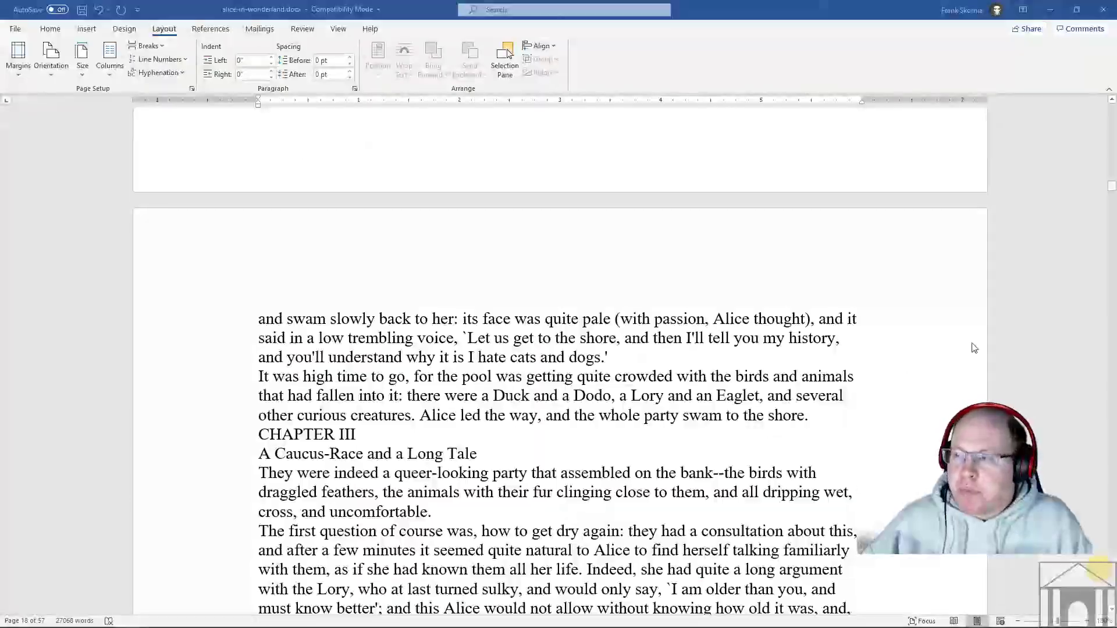
- Review the opening pages from the introductory note at the document's start to the CHAPTER I heading and its text
drag(1112, 186, 1112, 104)
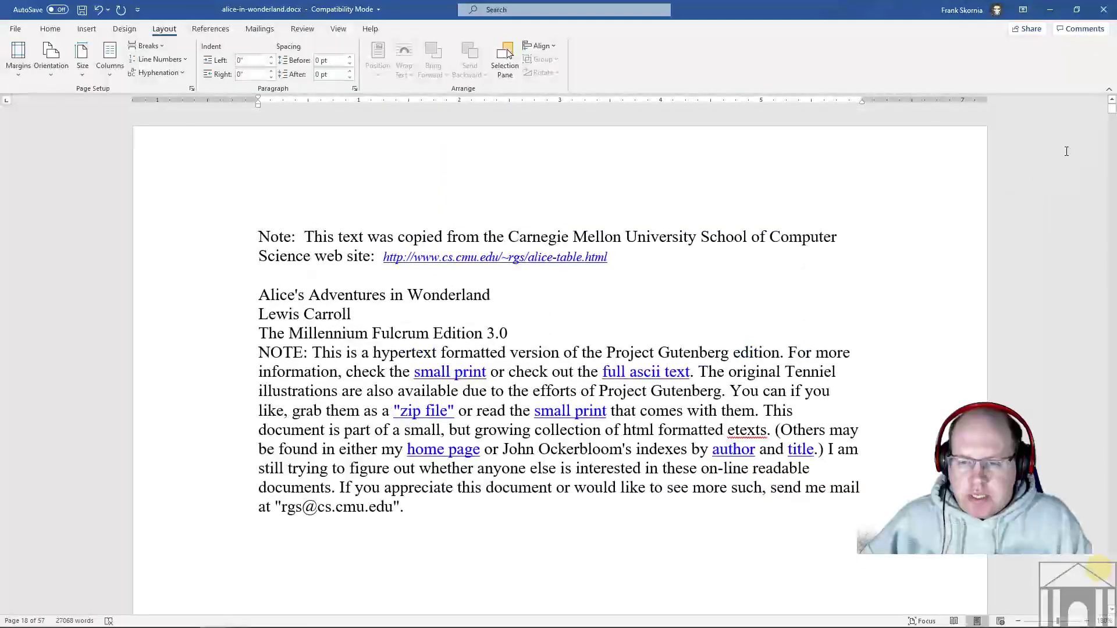
scroll(910, 284, down, 20)
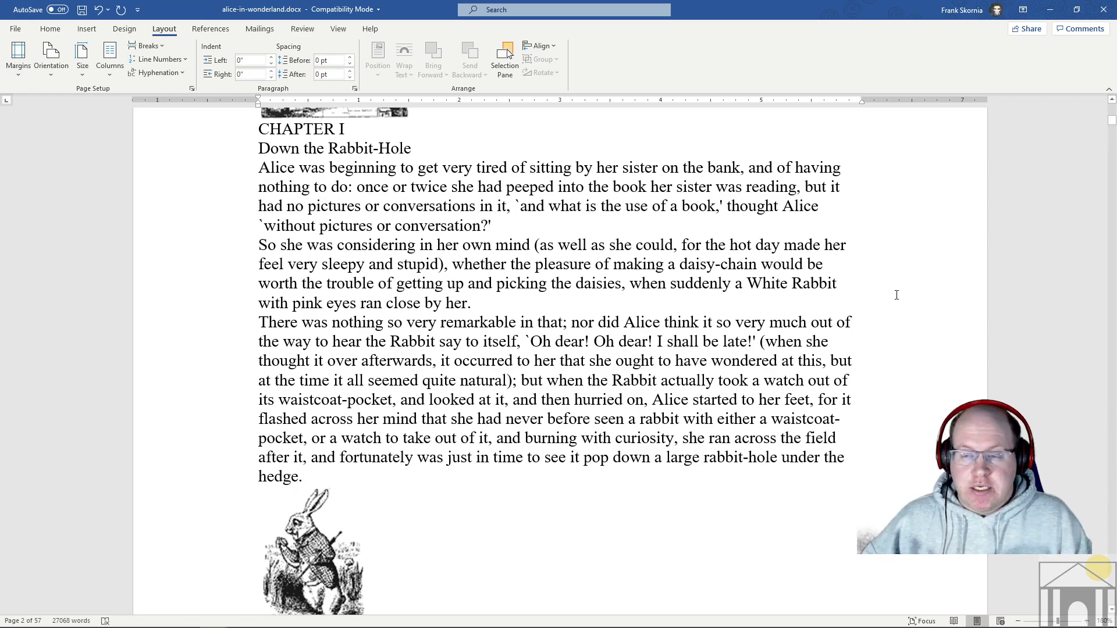
scroll(800, 347, down, 8)
scroll(803, 347, up, 9)
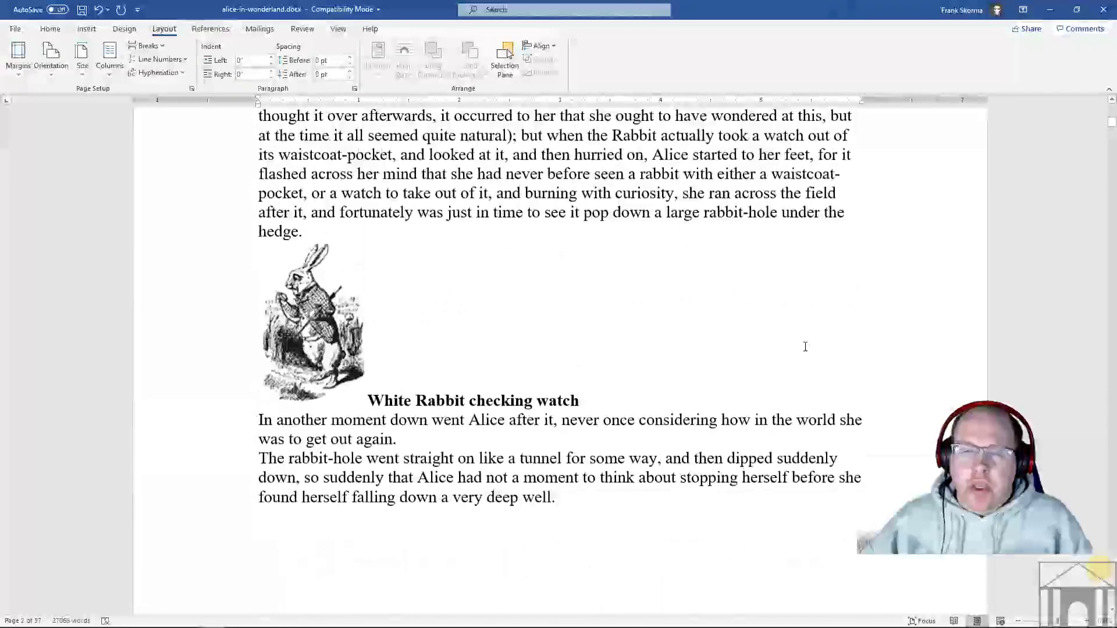
scroll(805, 347, up, 1)
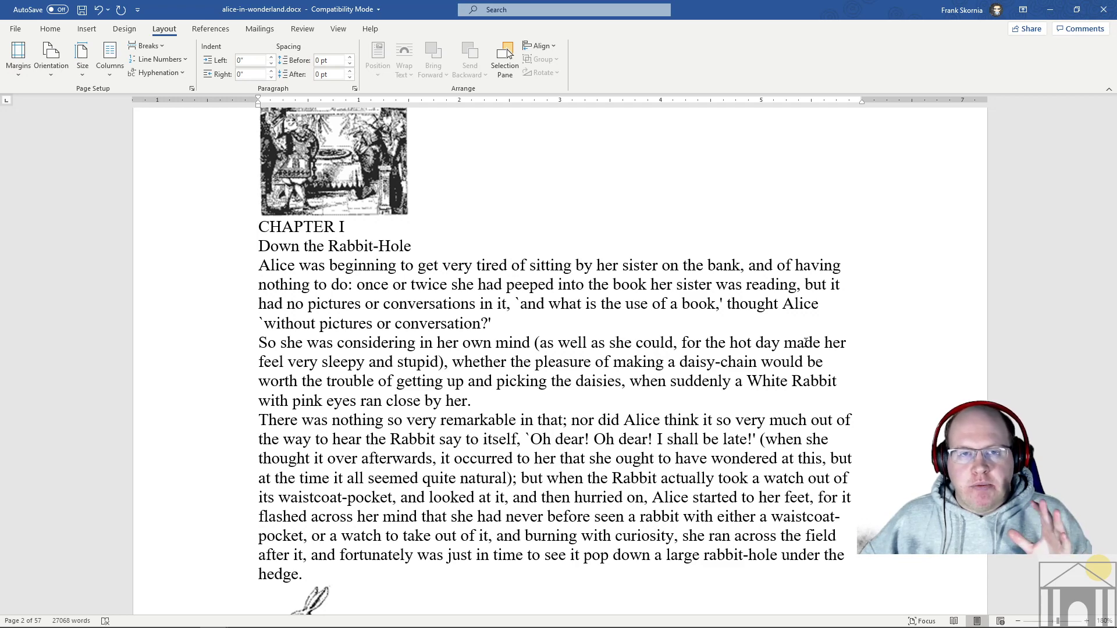
scroll(806, 343, up, 15)
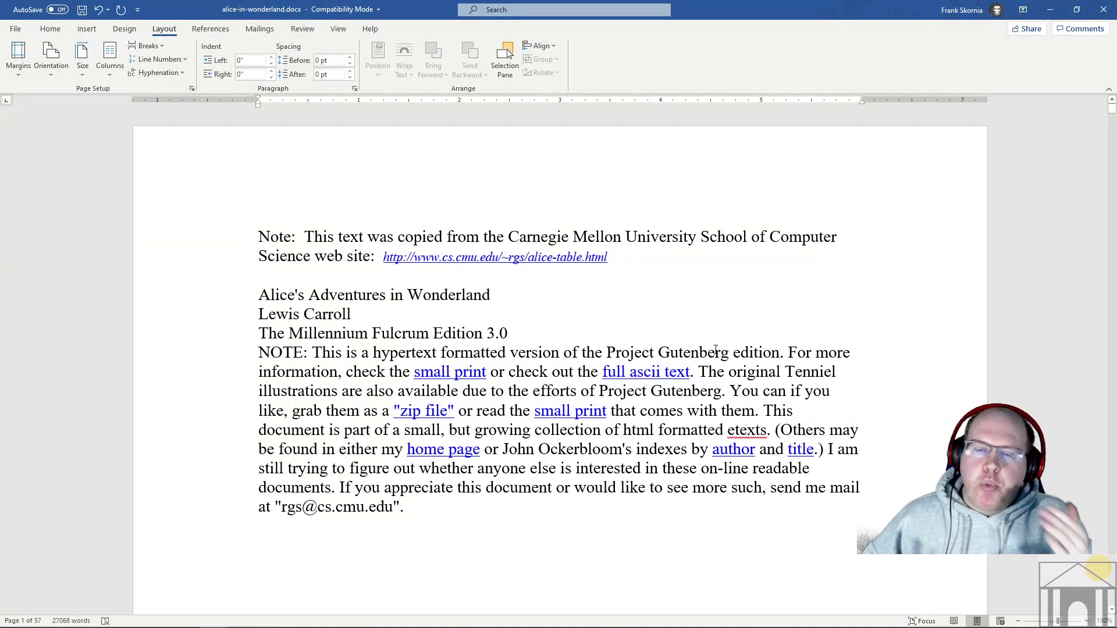
scroll(716, 349, down, 15)
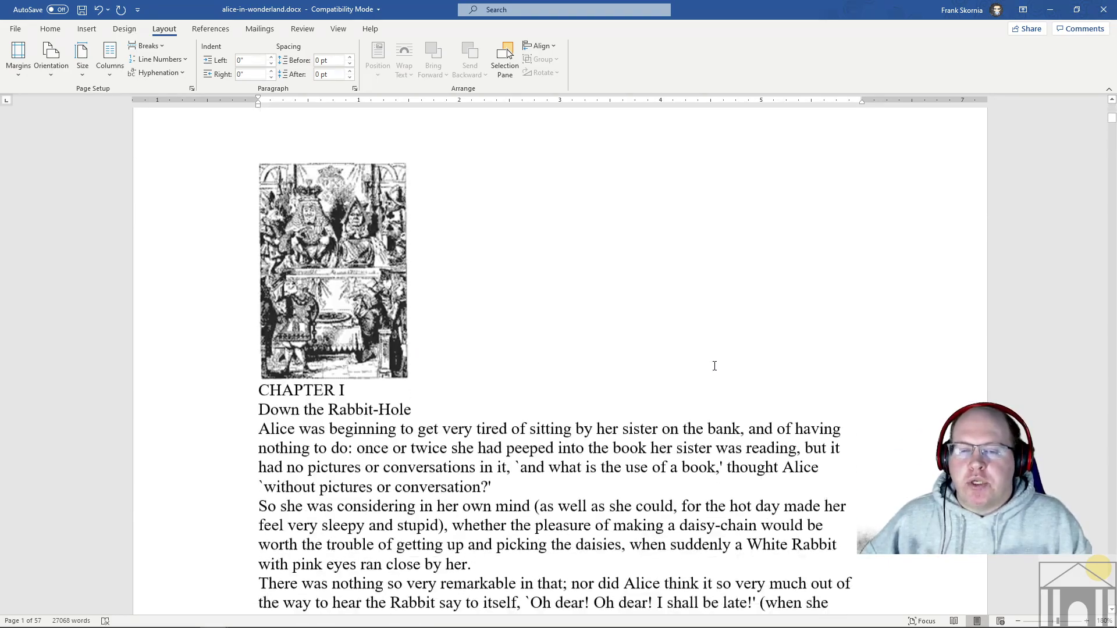
scroll(715, 365, down, 3)
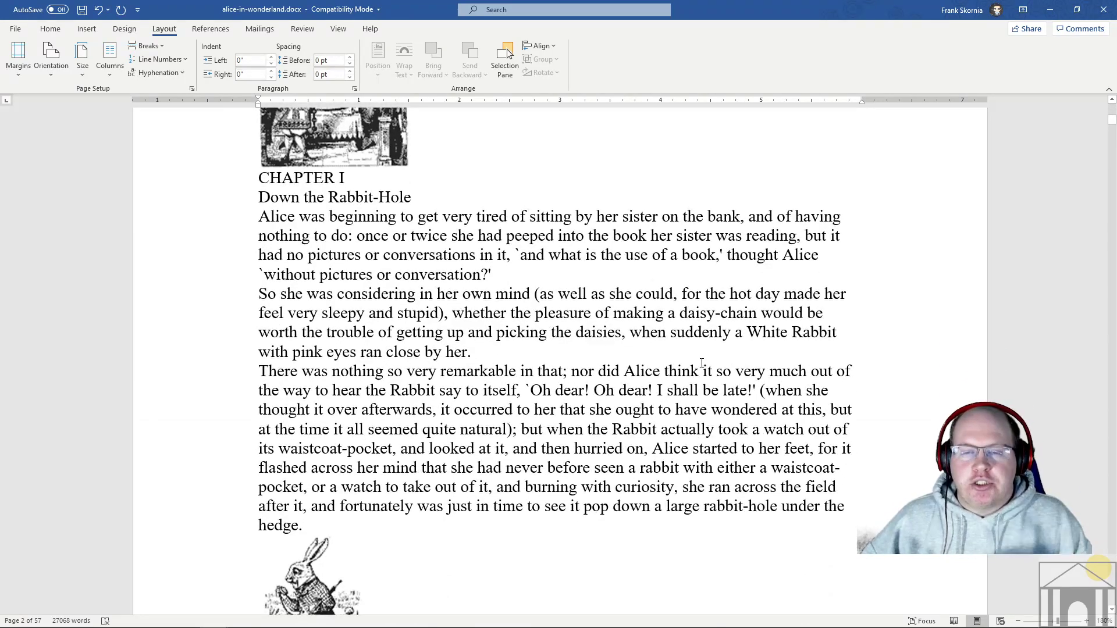
- Lay out the Chapter II section in two columns
scroll(703, 363, down, 10)
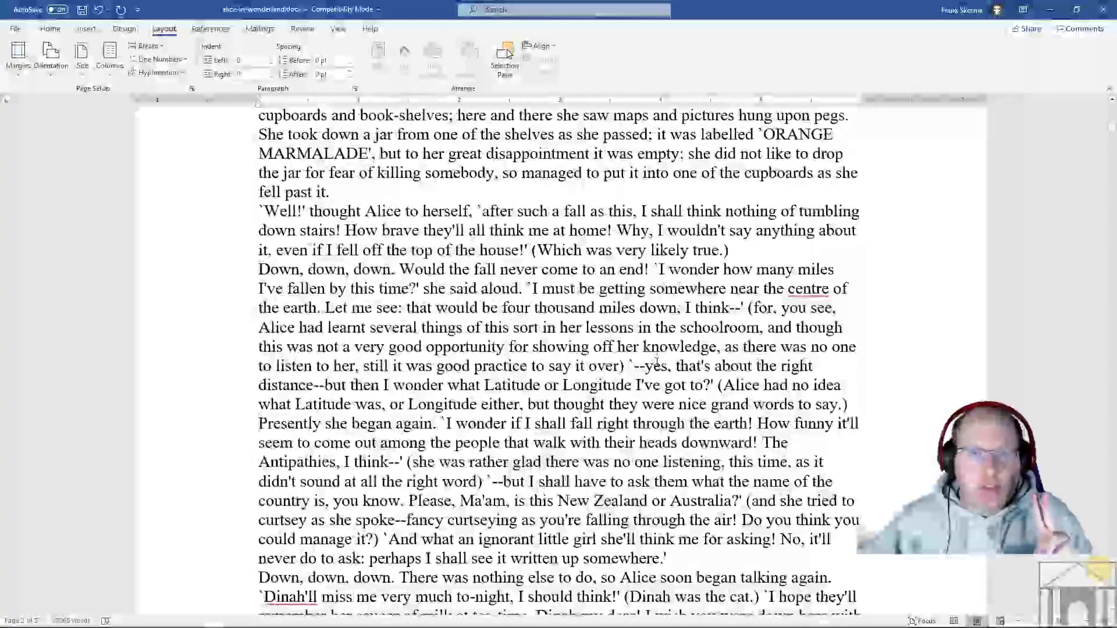
scroll(657, 367, down, 8)
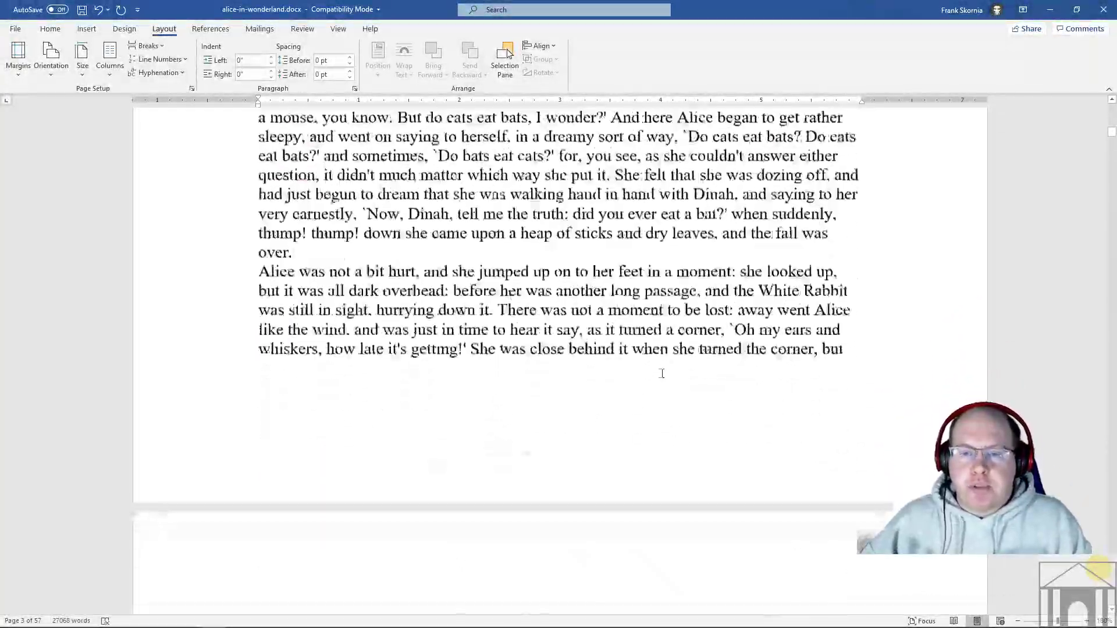
scroll(662, 374, down, 10)
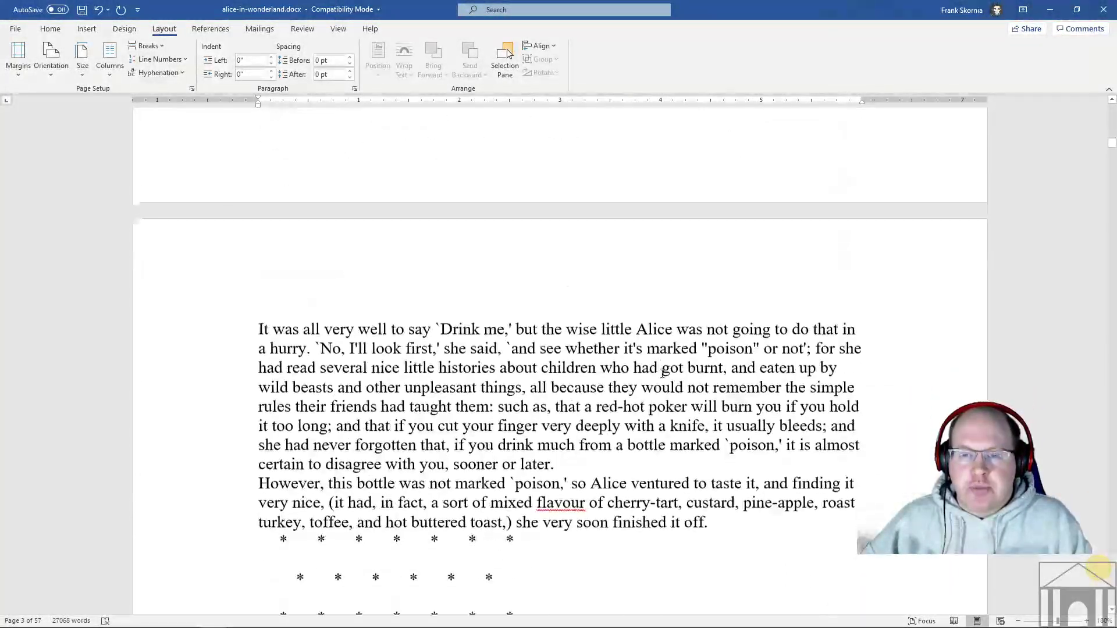
scroll(662, 374, down, 10)
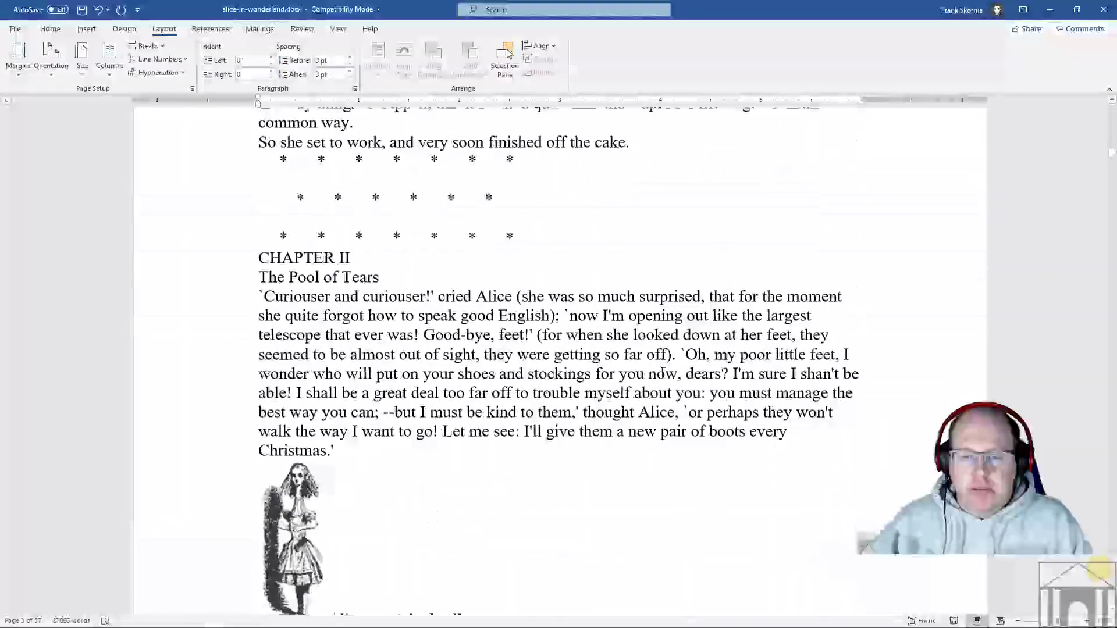
scroll(662, 373, down, 3)
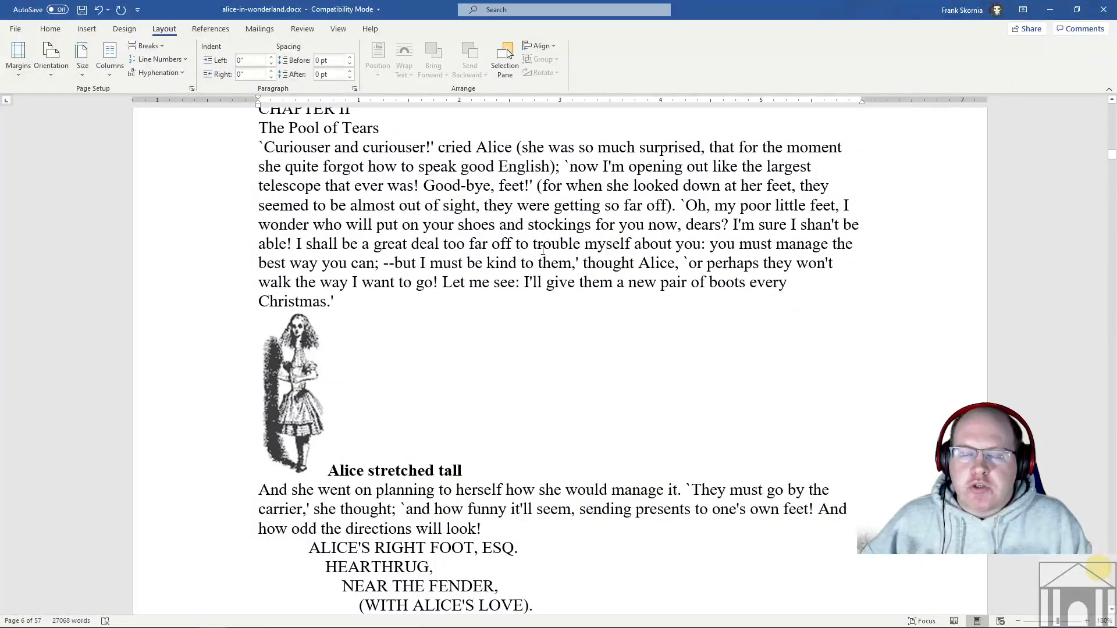
click(513, 186)
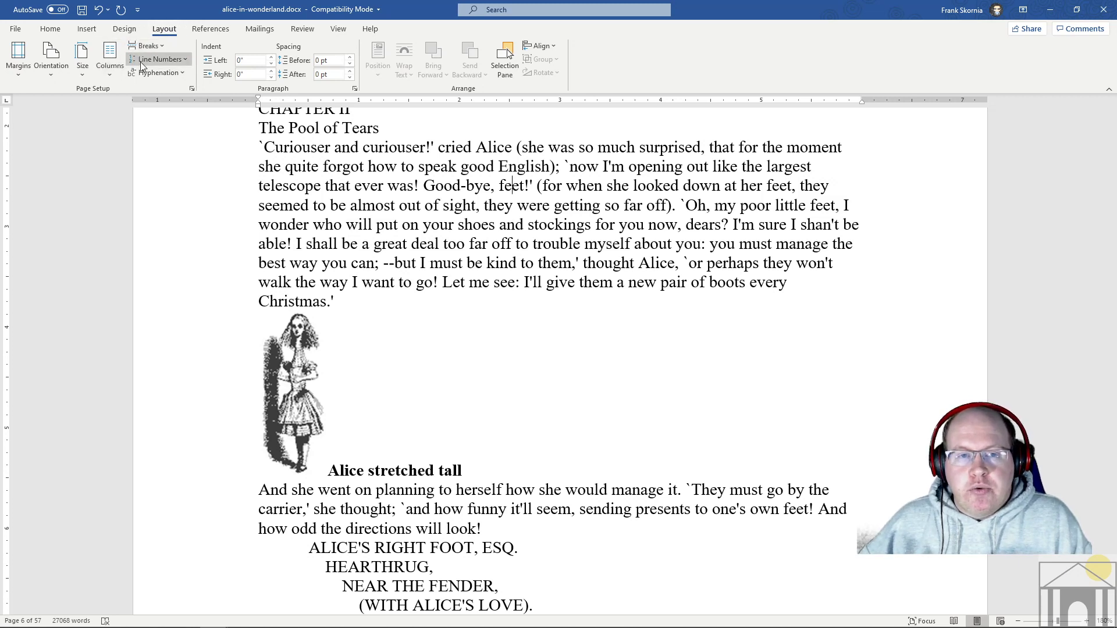
click(107, 68)
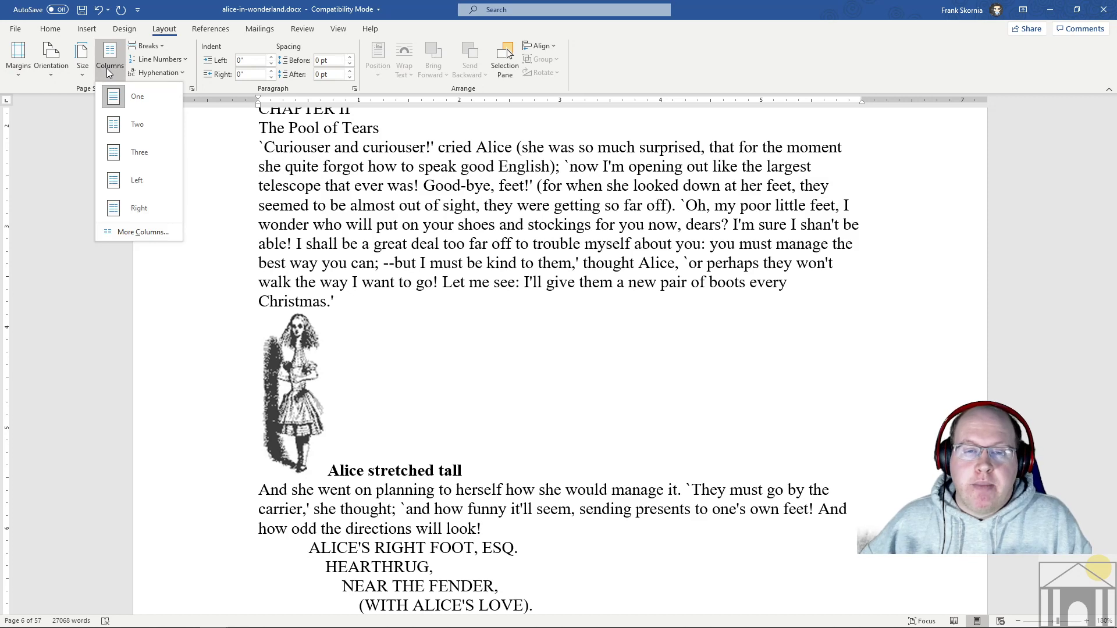
click(137, 125)
- Check how the layout switches from the end of Chapter I to the two-column text at the CHAPTER II heading
scroll(389, 220, up, 3)
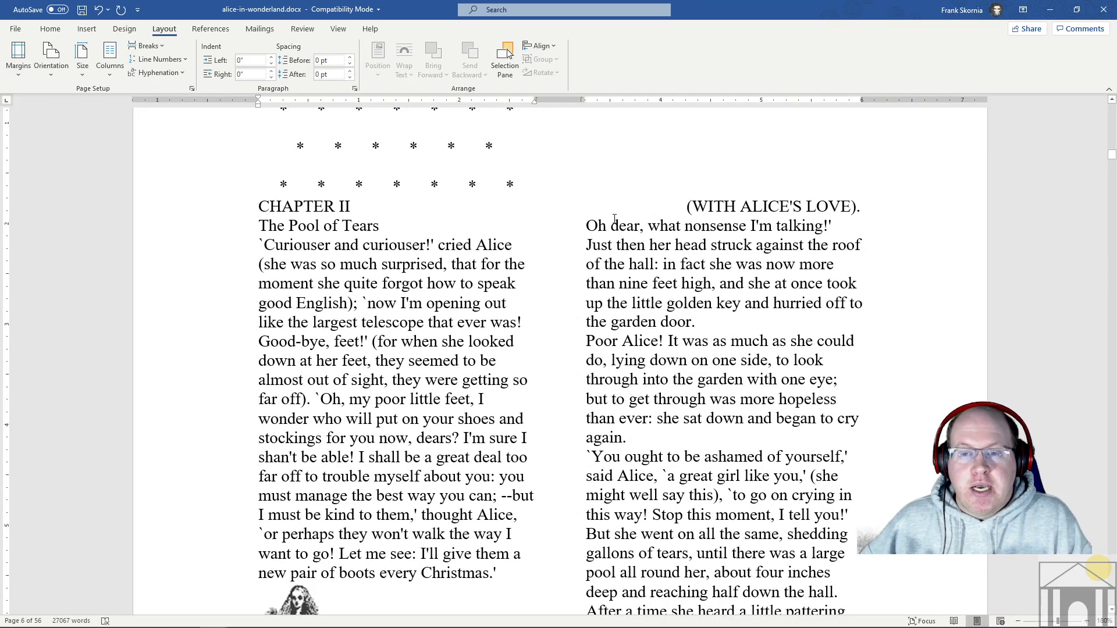
scroll(608, 232, up, 5)
scroll(608, 233, down, 6)
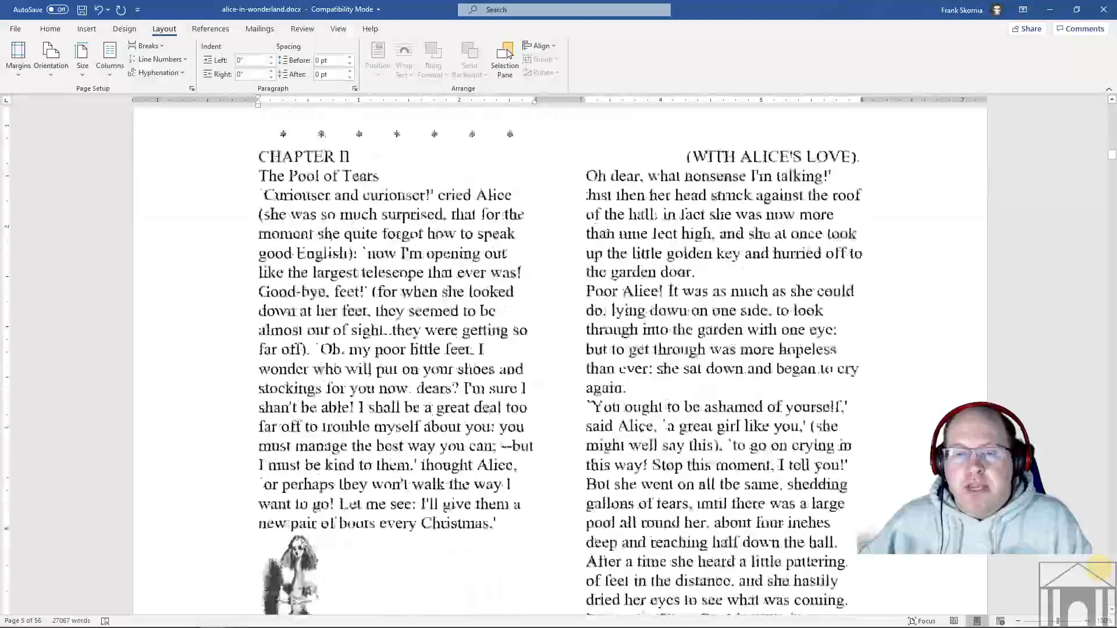
scroll(607, 233, down, 1)
scroll(606, 227, up, 6)
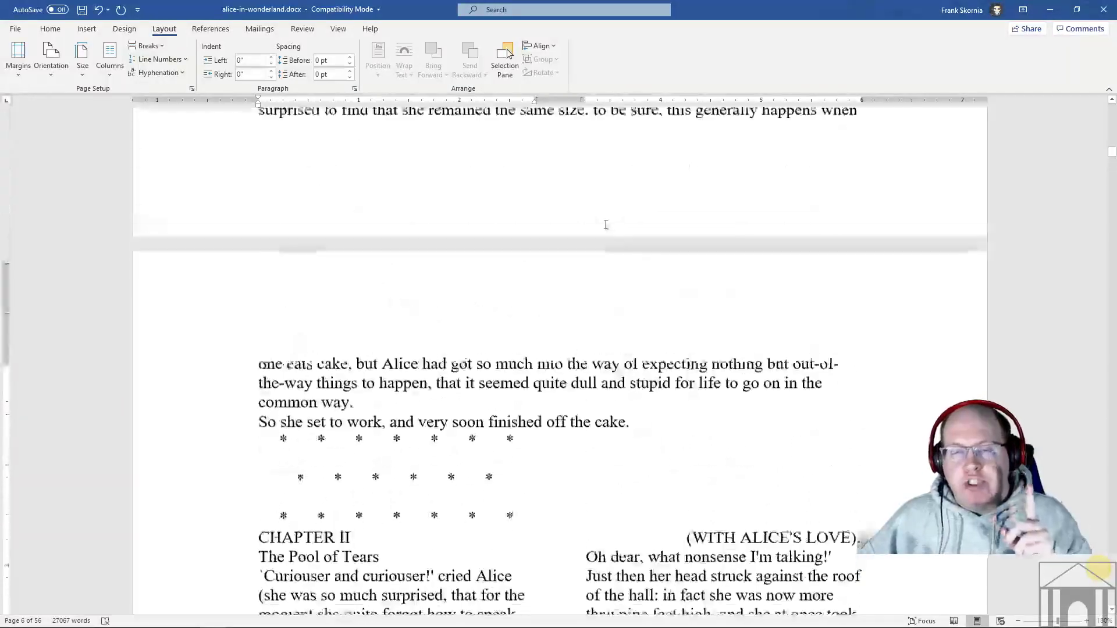
scroll(606, 224, up, 6)
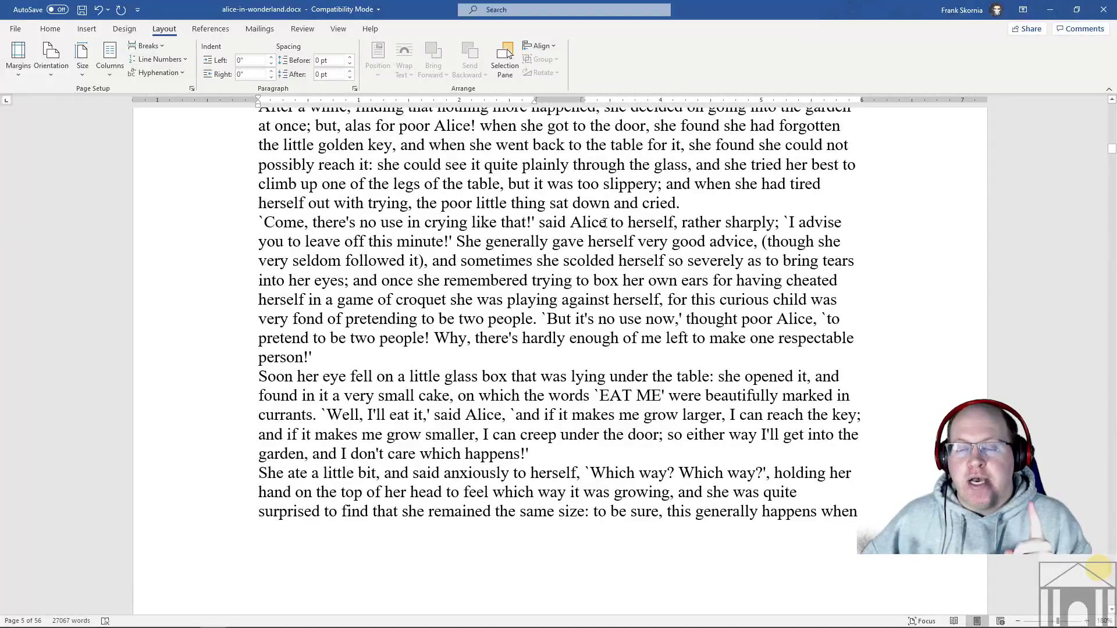
scroll(606, 222, up, 8)
scroll(608, 220, down, 13)
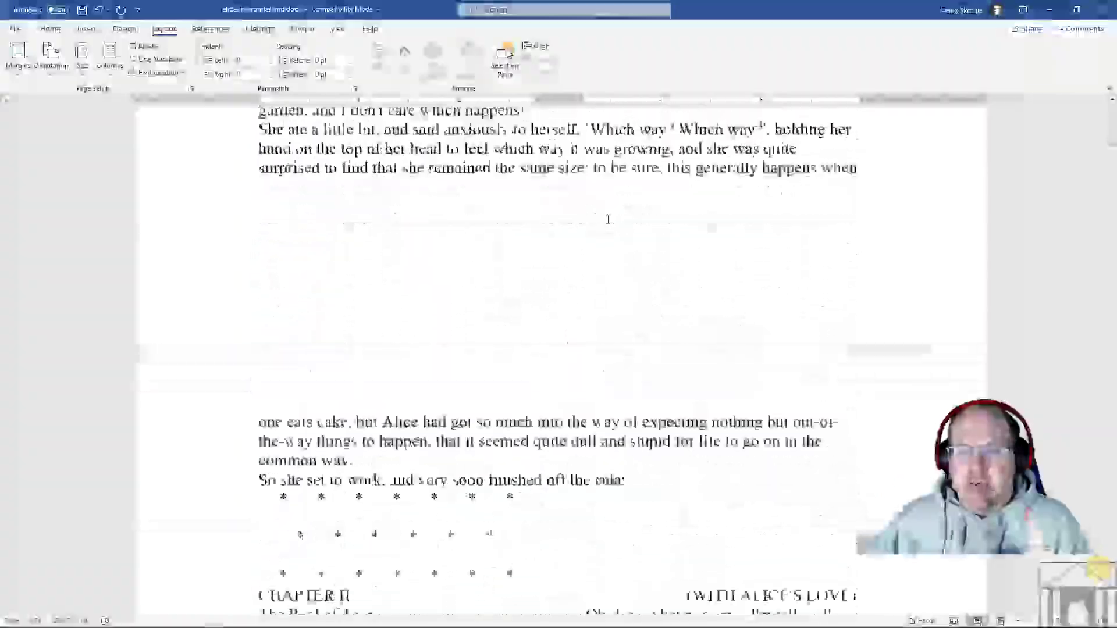
- Lay out the Chapter III section in three columns
scroll(608, 217, down, 10)
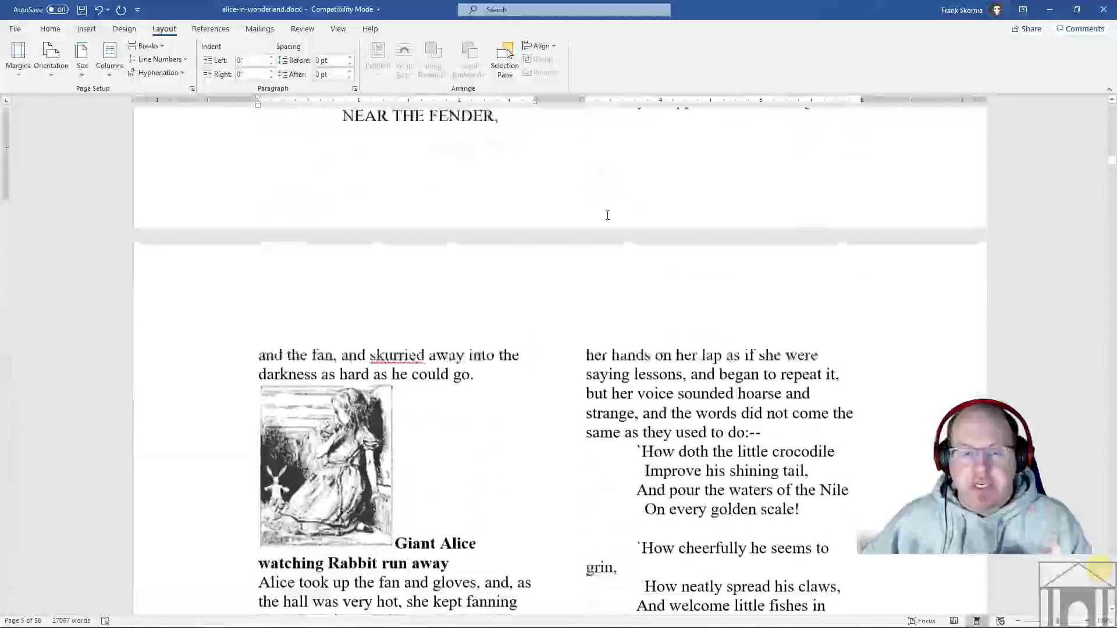
scroll(607, 216, down, 15)
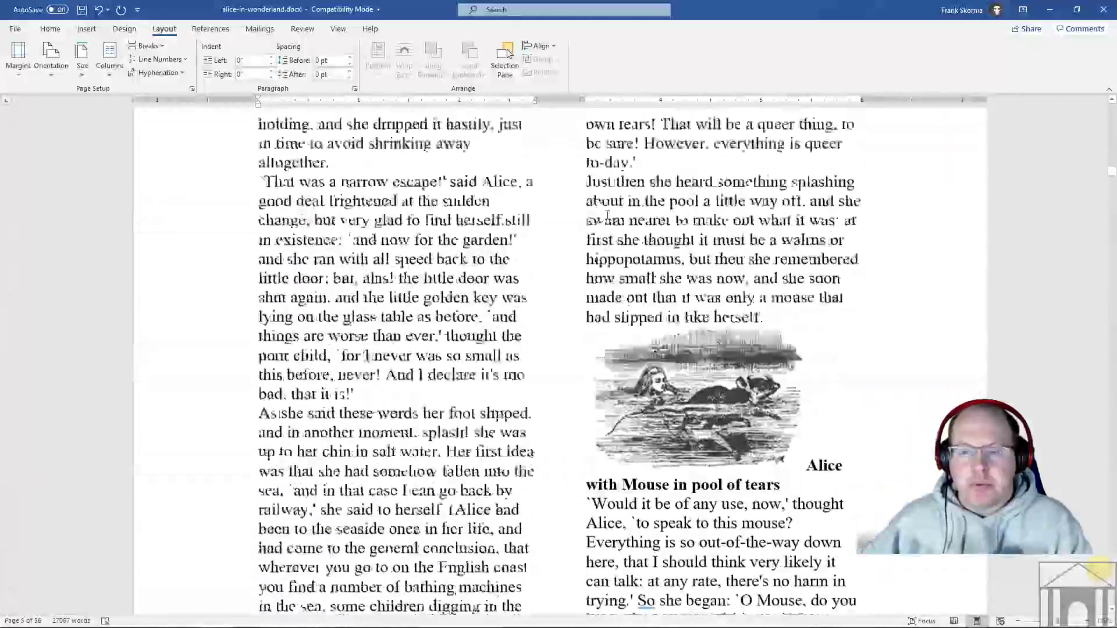
scroll(607, 216, down, 15)
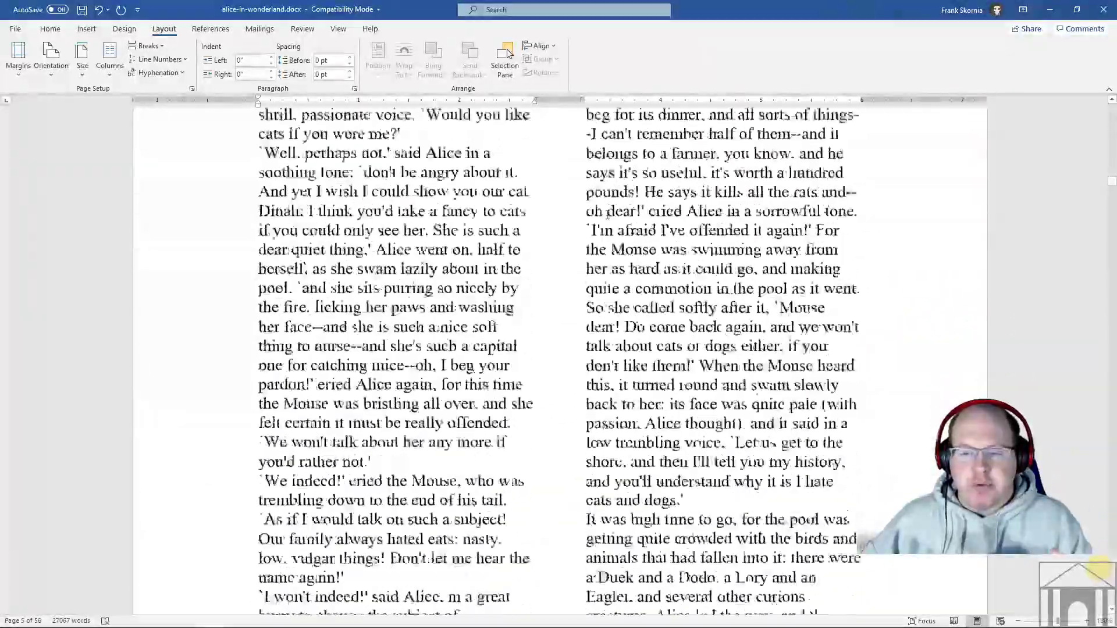
scroll(532, 264, down, 5)
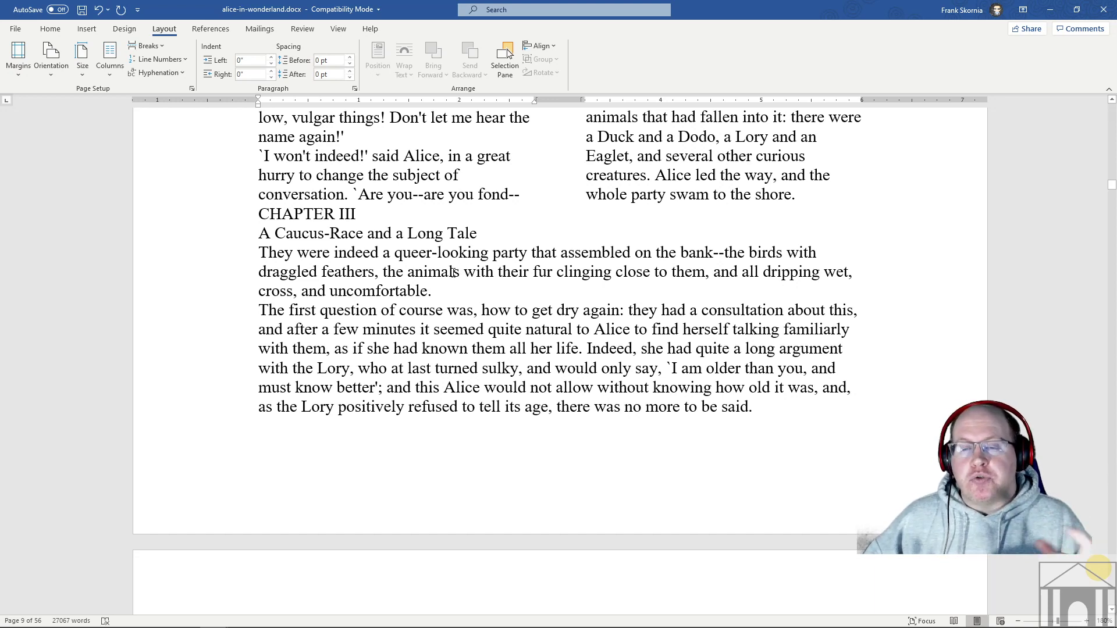
click(438, 311)
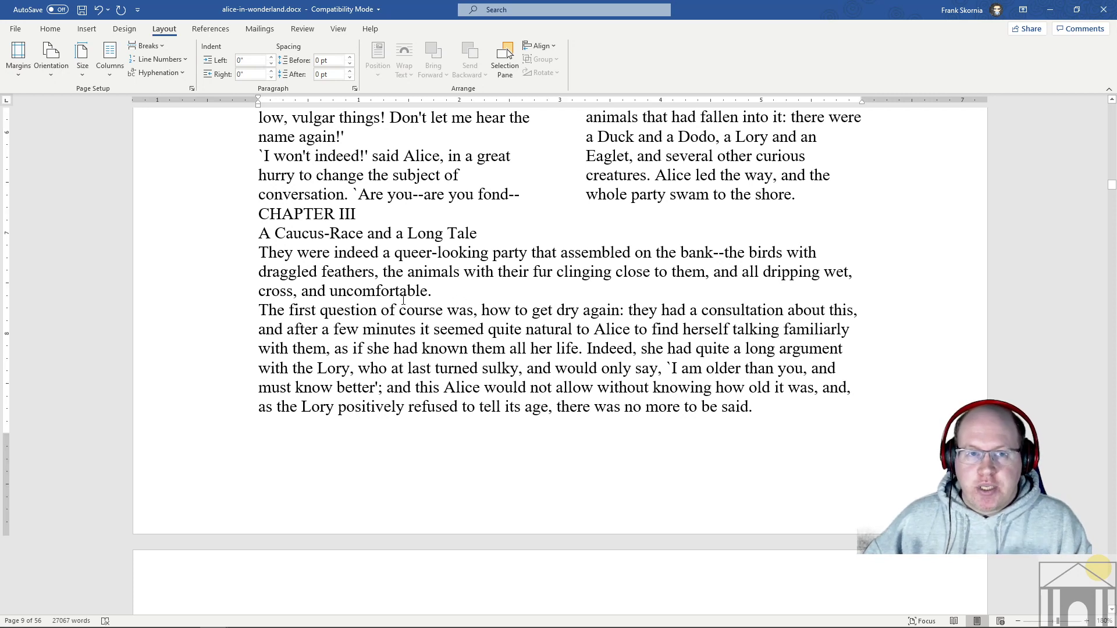
click(111, 74)
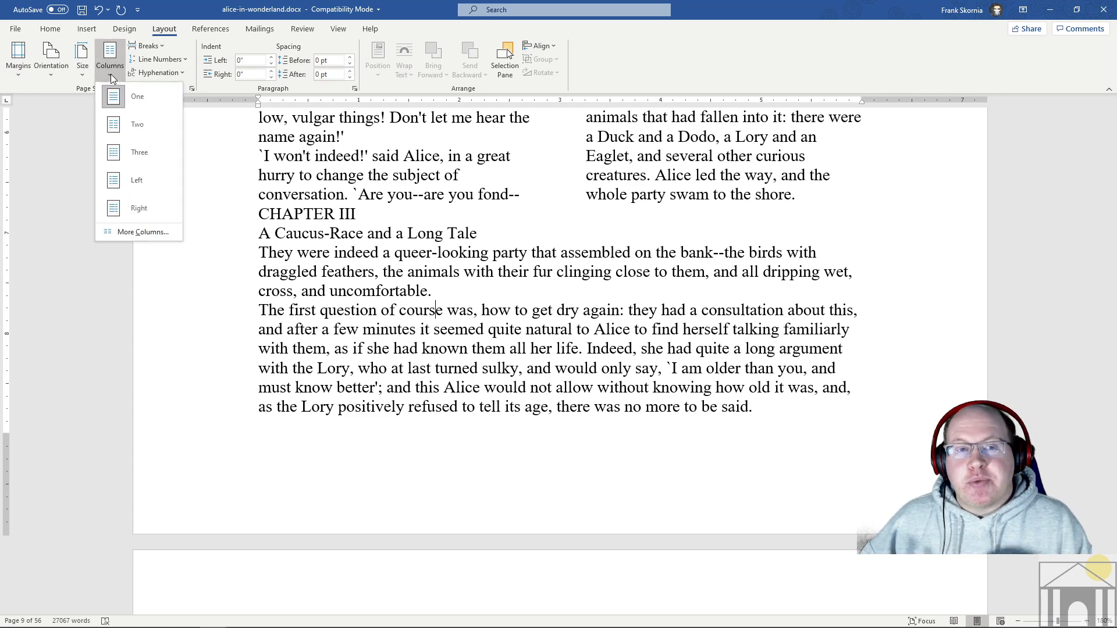
click(156, 158)
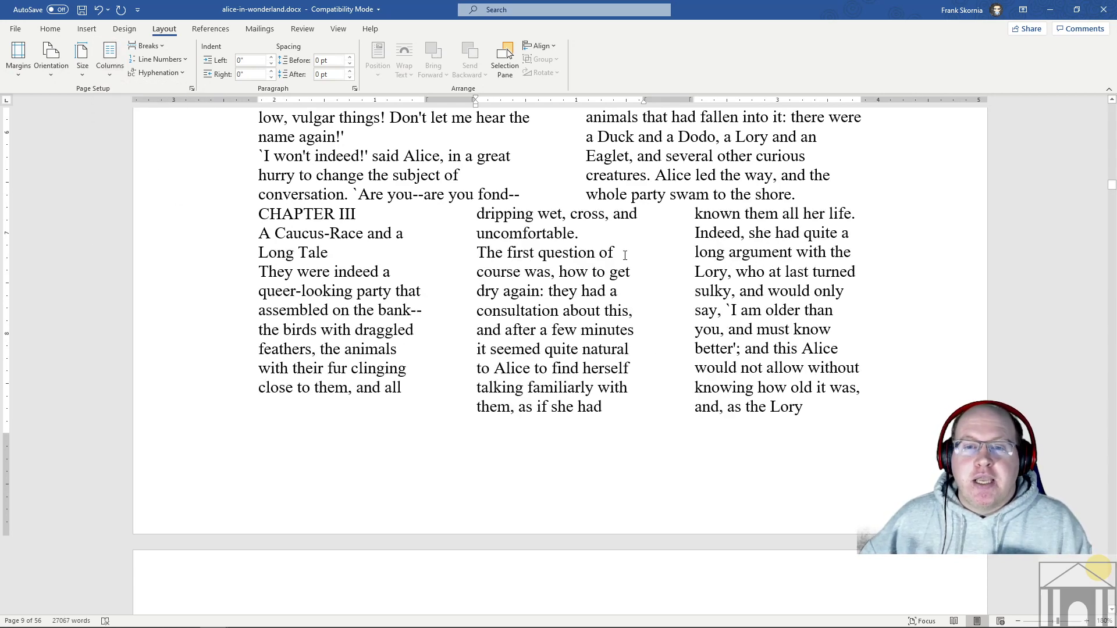
- Look over the three-column Chapter III text and zoom the document out to 90%
scroll(347, 364, up, 3)
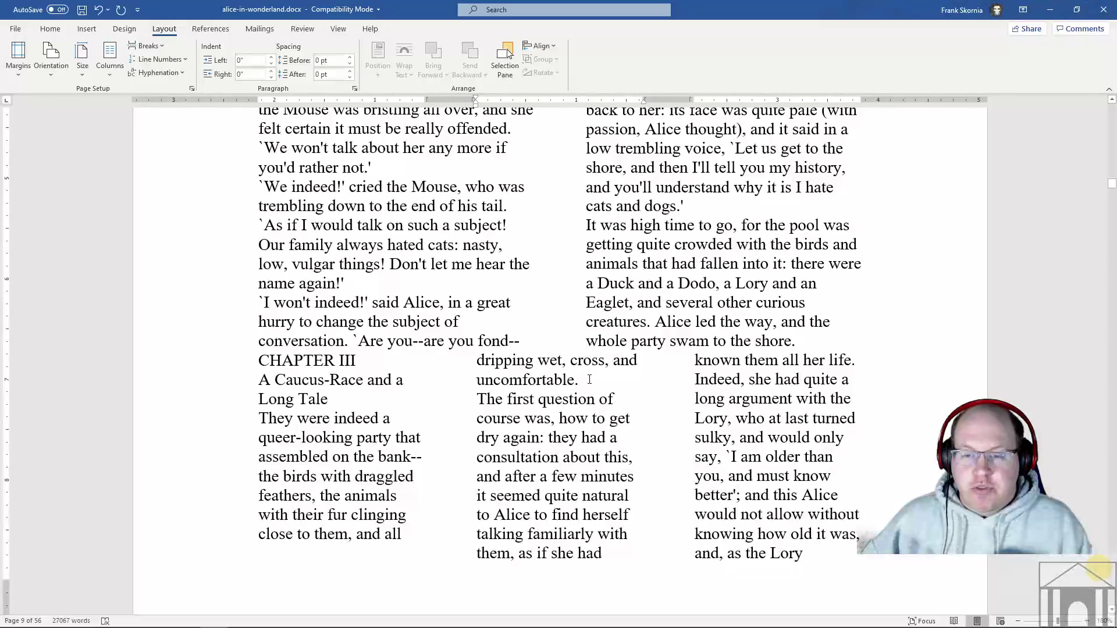
scroll(347, 363, down, 20)
scroll(1013, 592, down, 4)
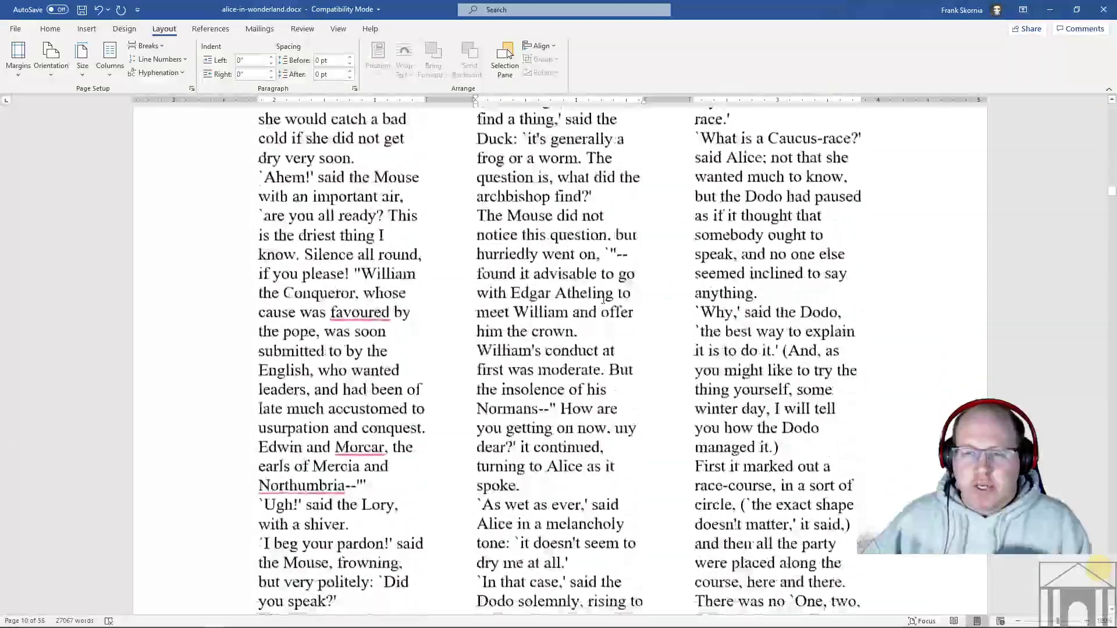
scroll(1013, 591, up, 3)
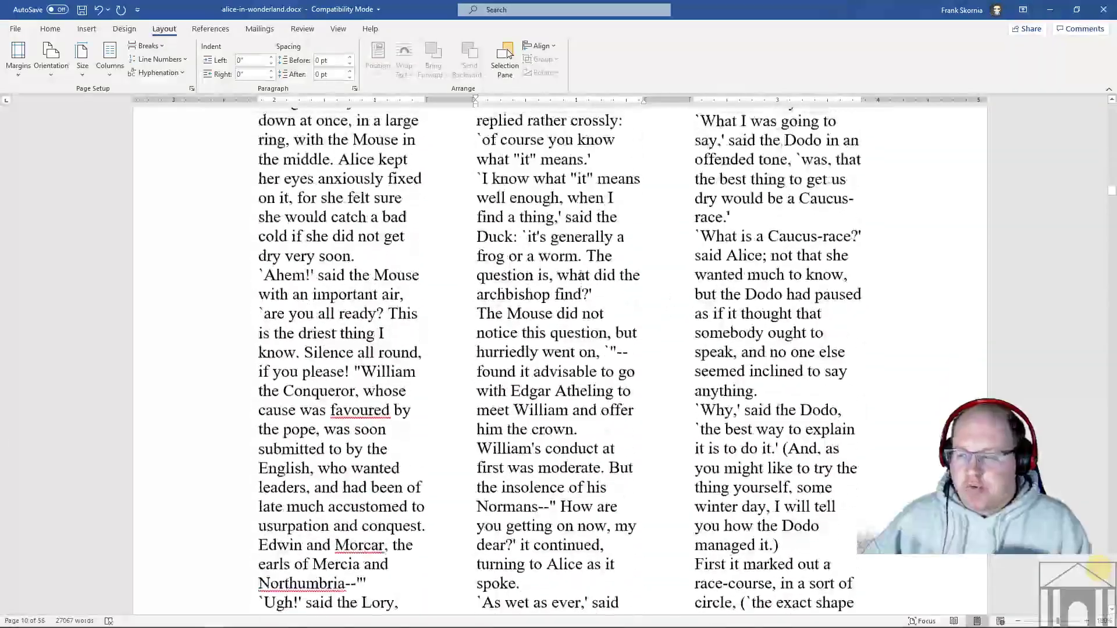
click(1018, 621)
click(1018, 622)
click(1018, 622)
click(1018, 622)
click(1018, 622)
click(1018, 621)
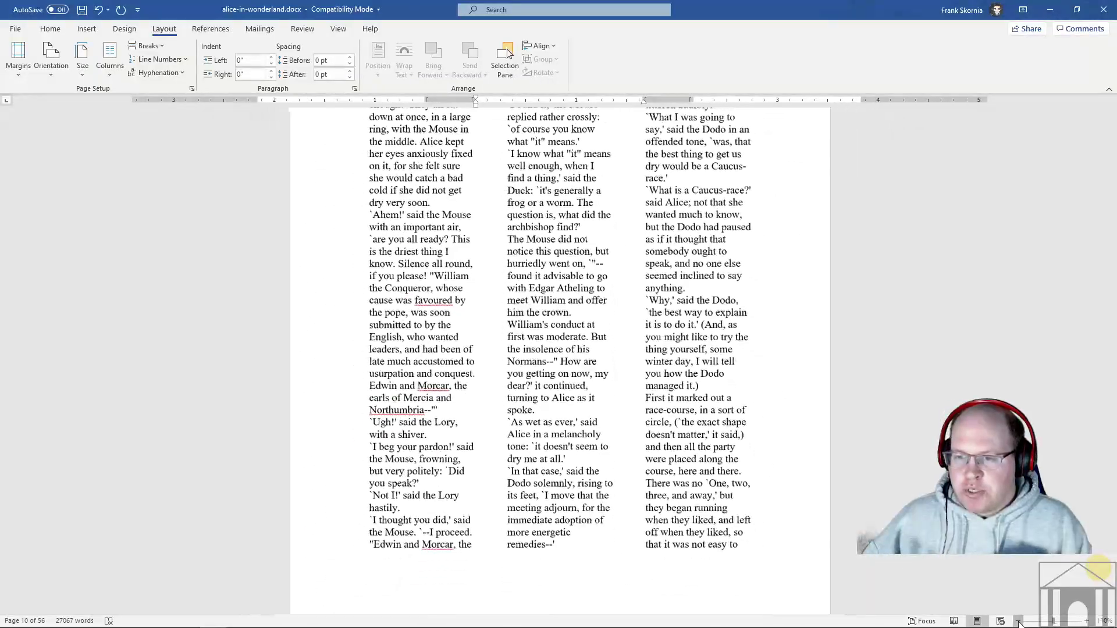
click(1018, 622)
click(1017, 621)
click(1017, 622)
- Compare the two-column and three-column layouts around the CHAPTER III heading and on the following page
scroll(932, 433, up, 8)
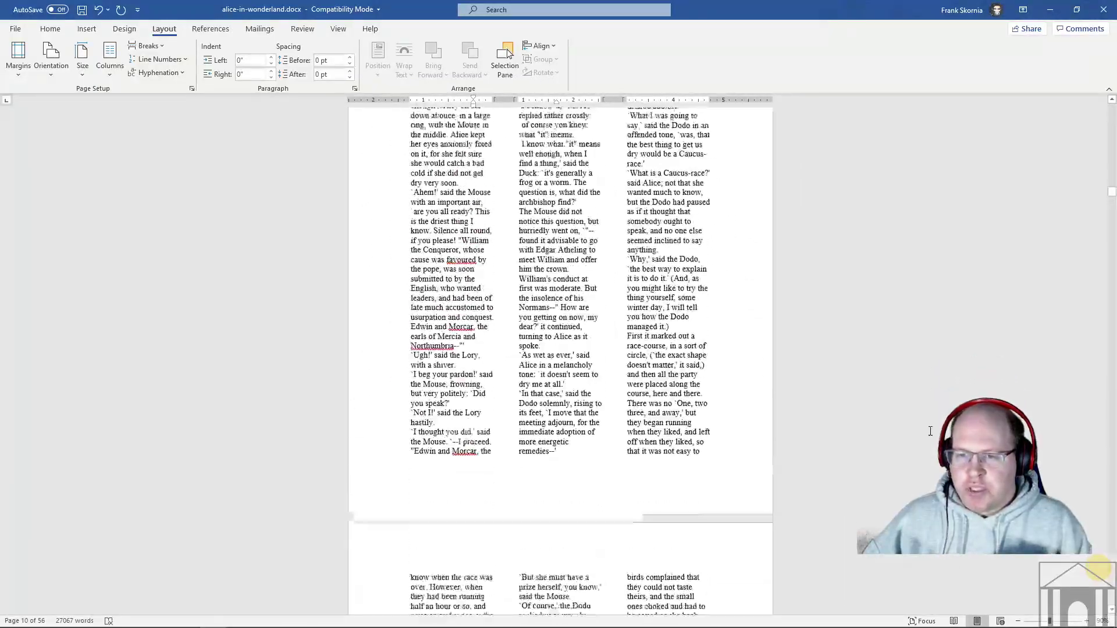
scroll(930, 427, up, 4)
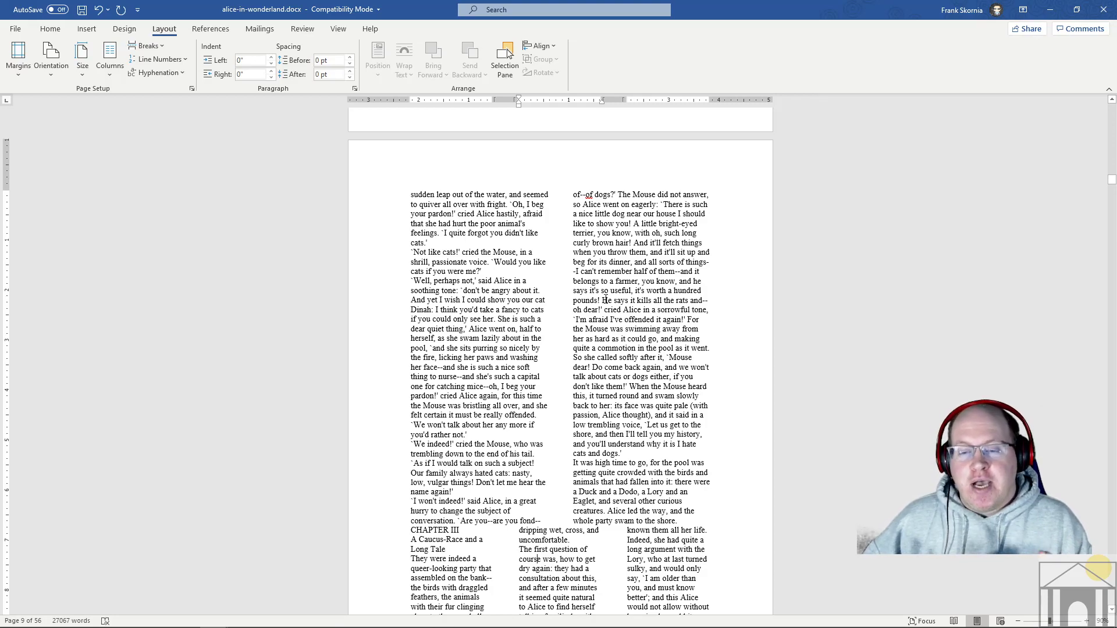
scroll(621, 330, down, 5)
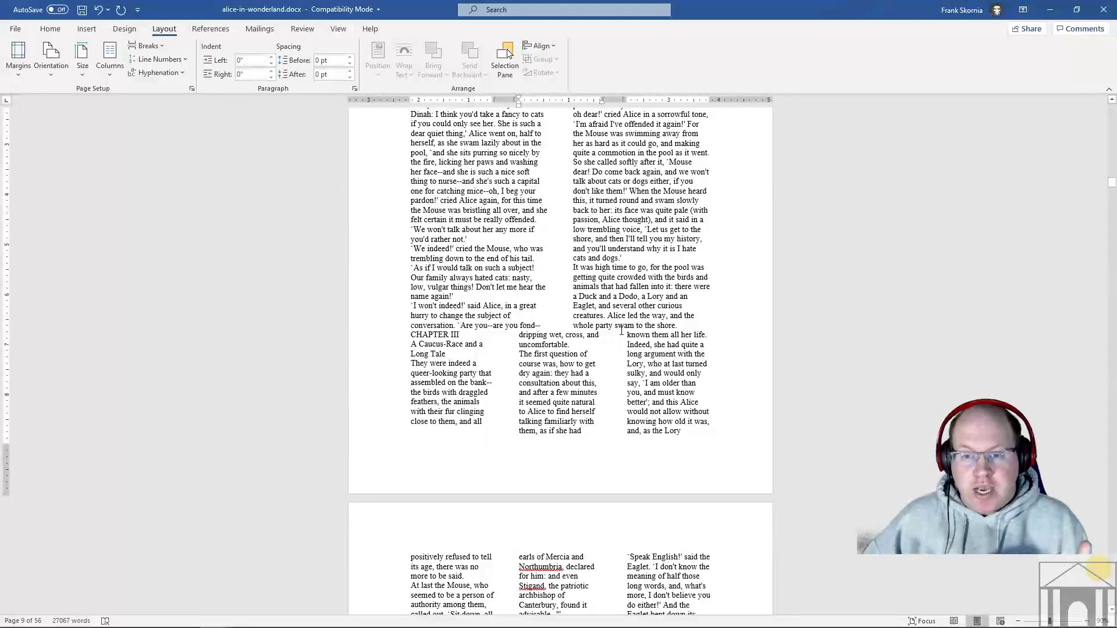
scroll(621, 331, down, 5)
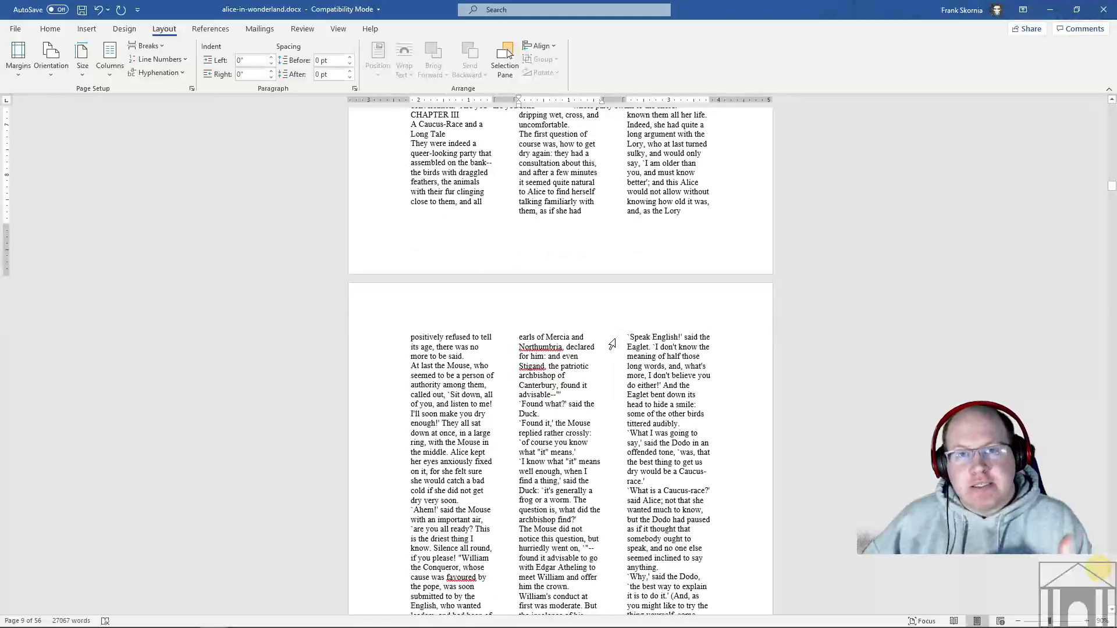
scroll(612, 344, down, 1)
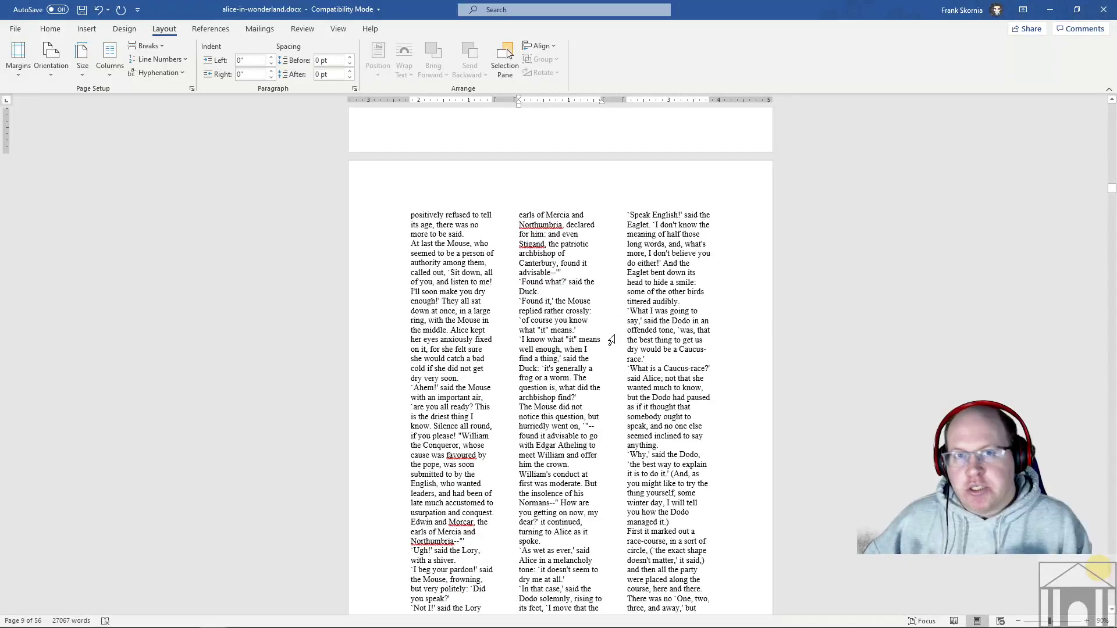
- Lay out the Chapter IV section in four columns, applying the setting to this section only
scroll(612, 340, down, 6)
scroll(612, 339, down, 12)
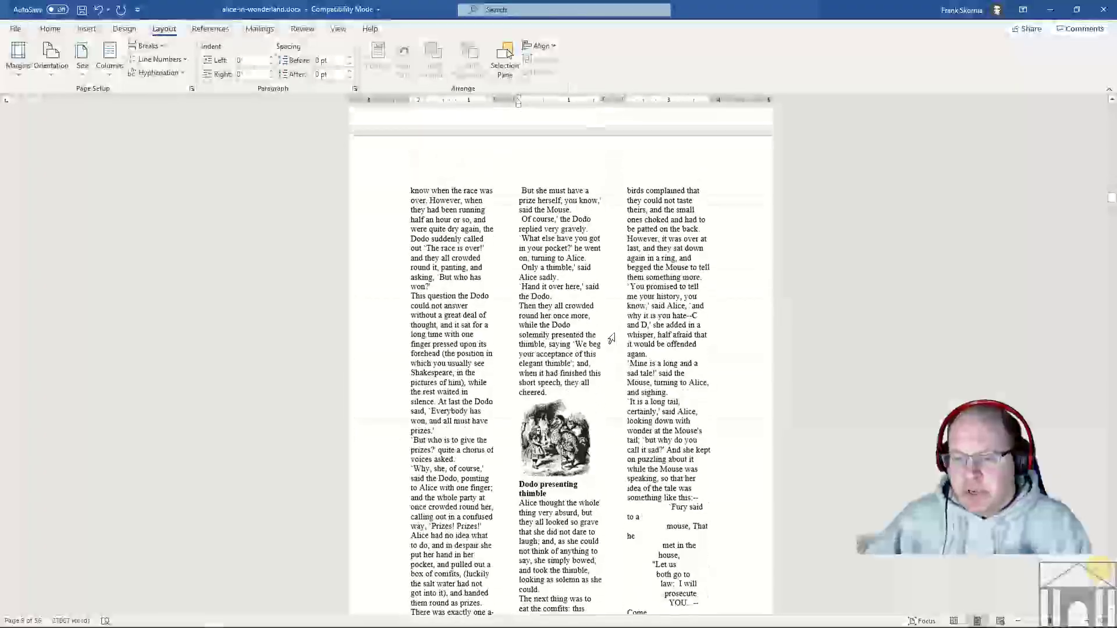
scroll(612, 339, down, 9)
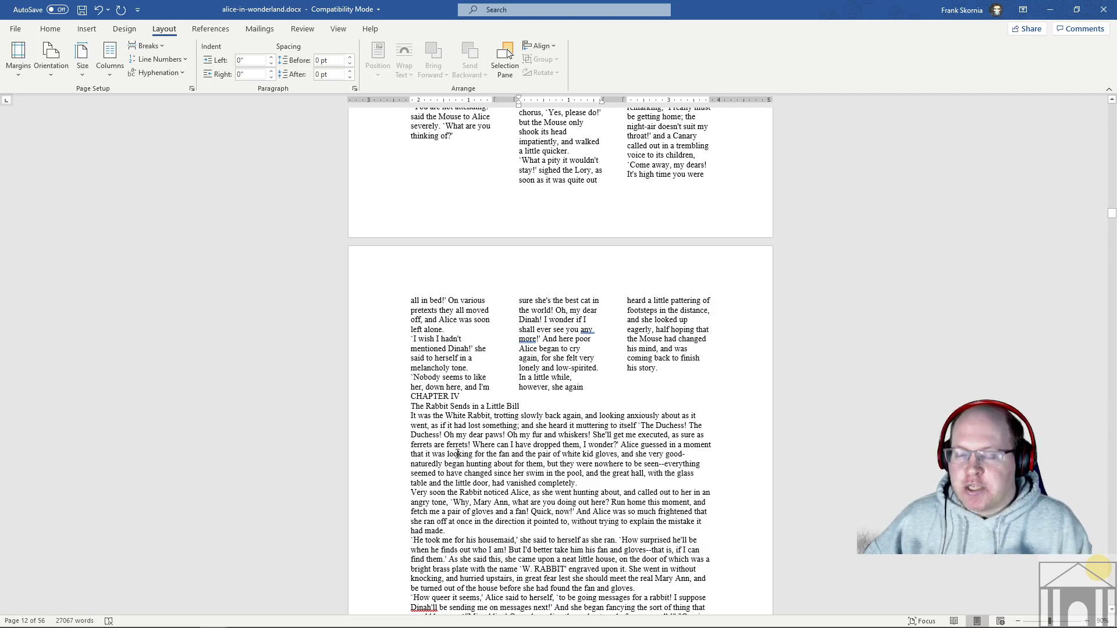
click(505, 525)
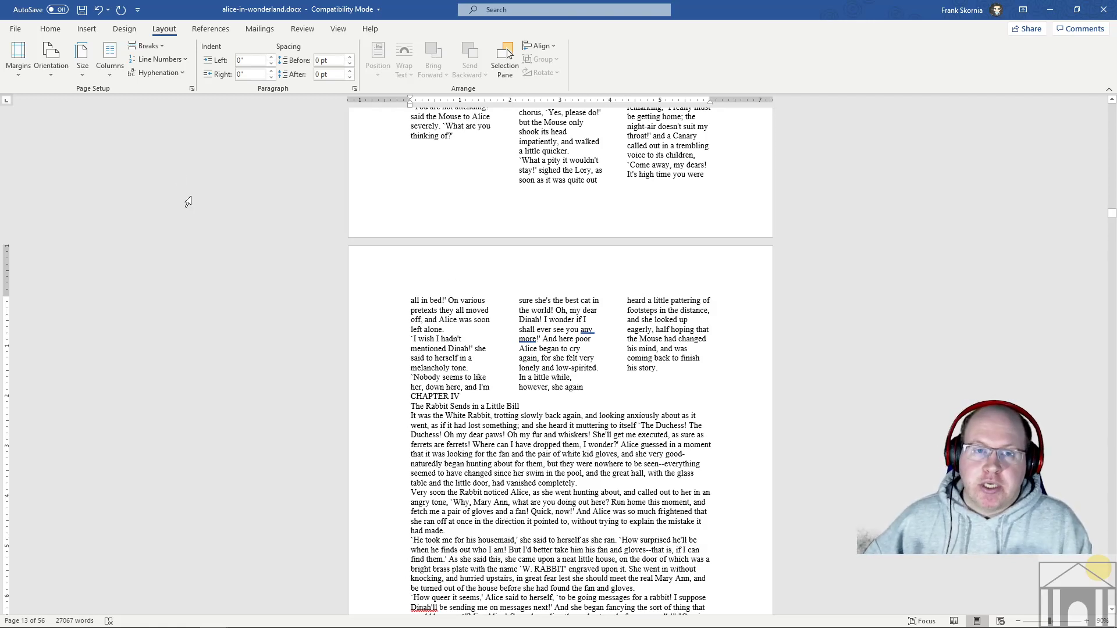
click(116, 74)
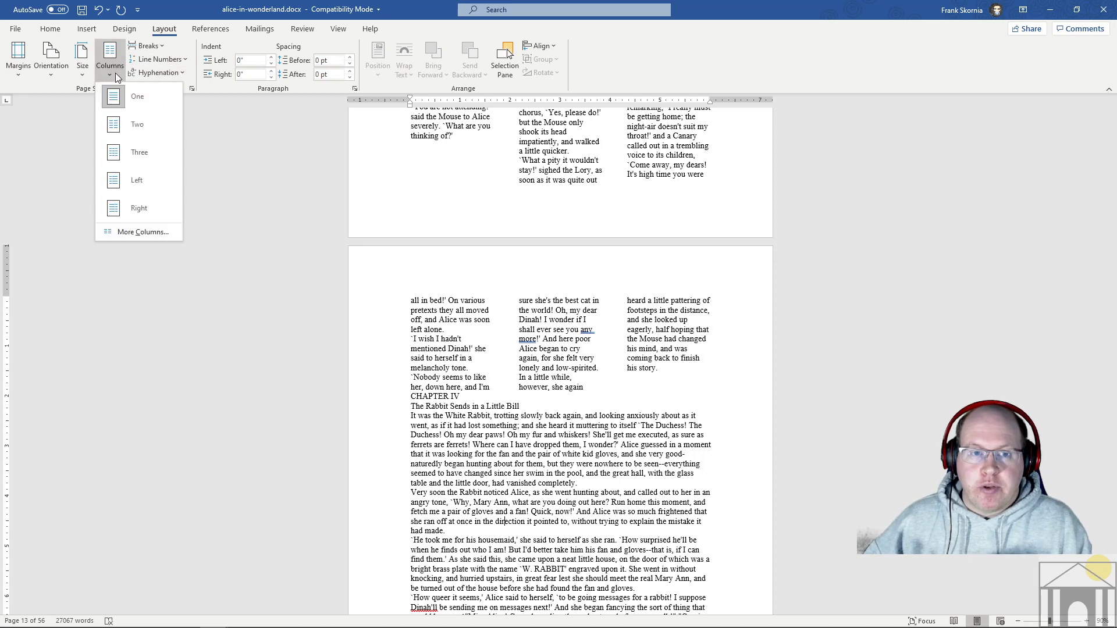
click(145, 232)
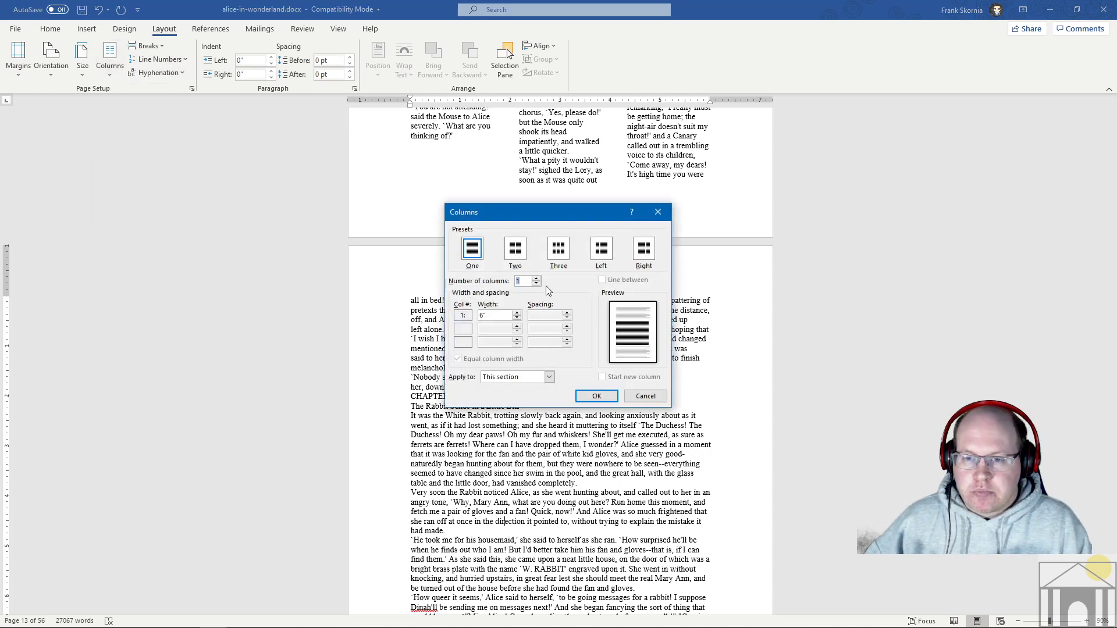
click(536, 279)
click(536, 279)
click(536, 279)
click(596, 396)
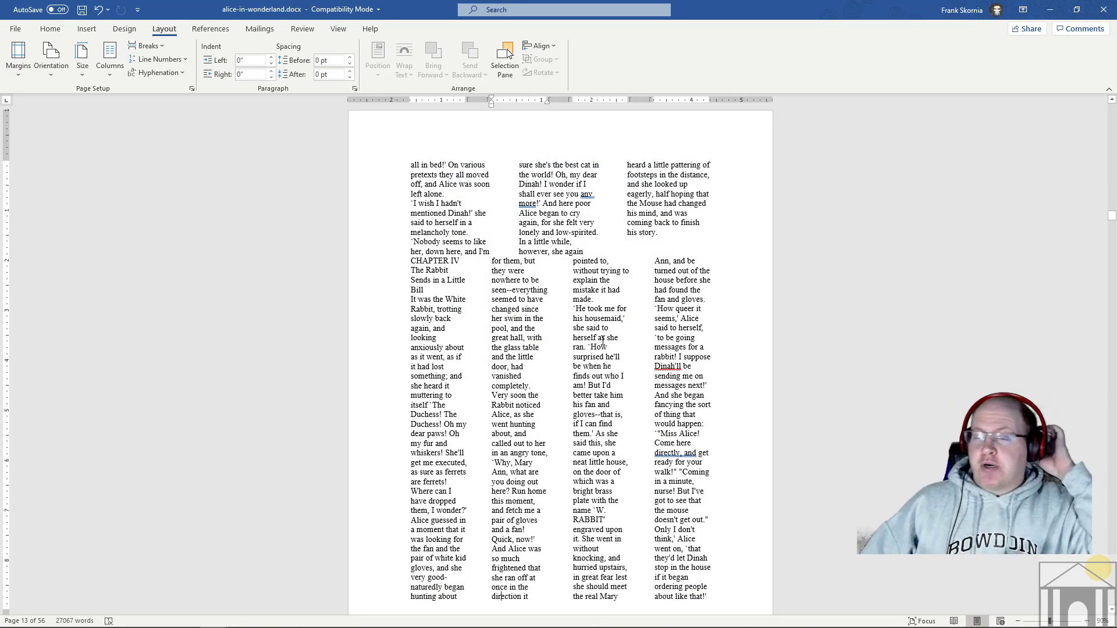
- Return the Chapter IV section to a single column
scroll(599, 332, up, 1)
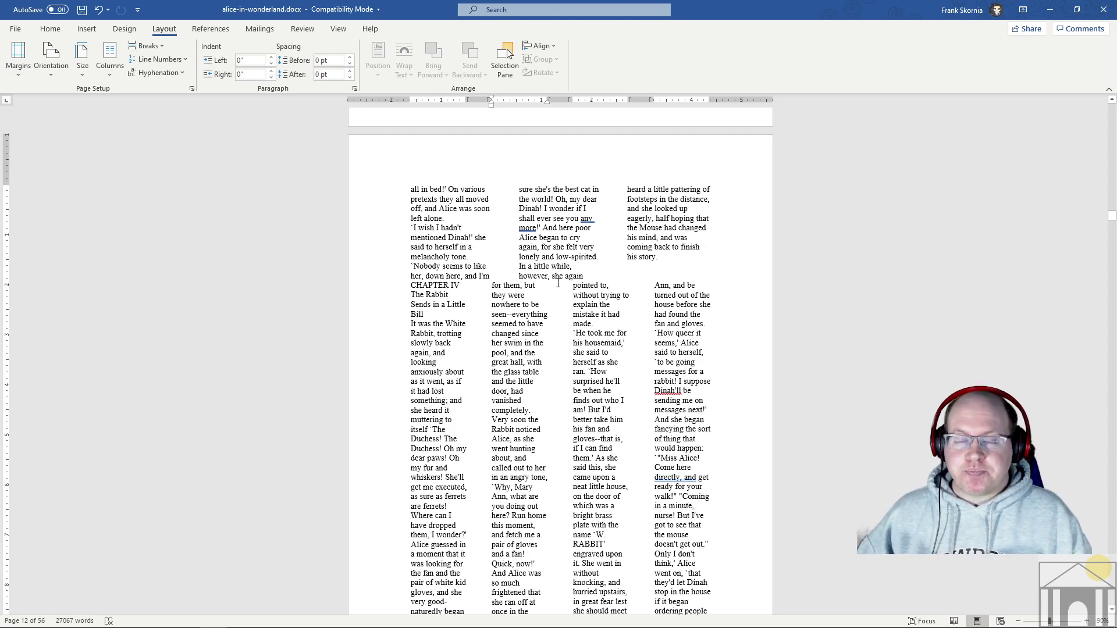
click(110, 57)
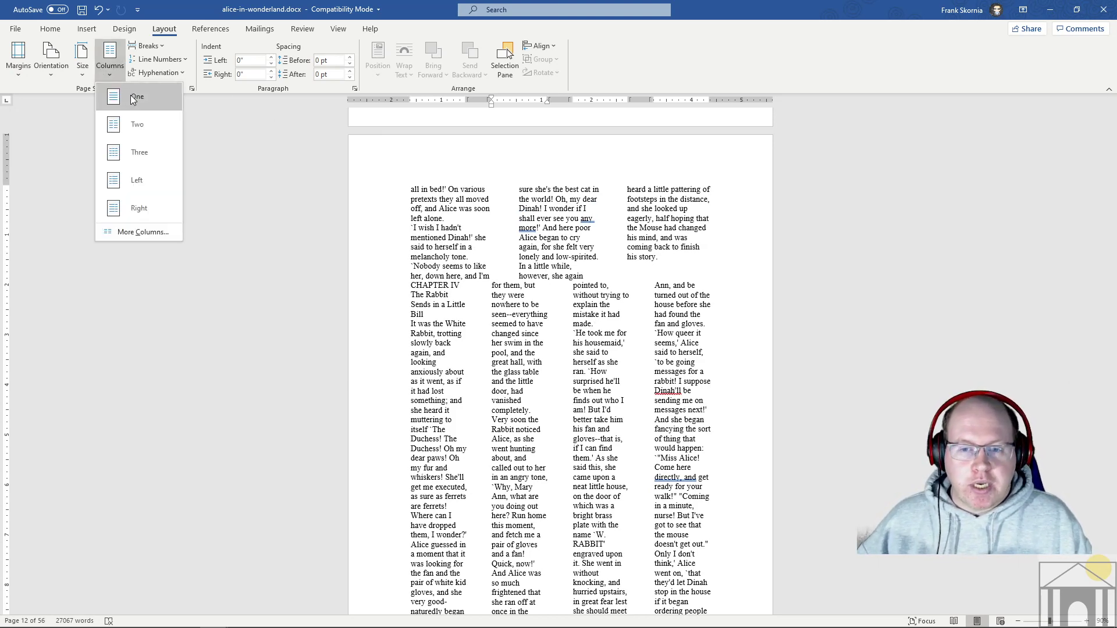
click(132, 100)
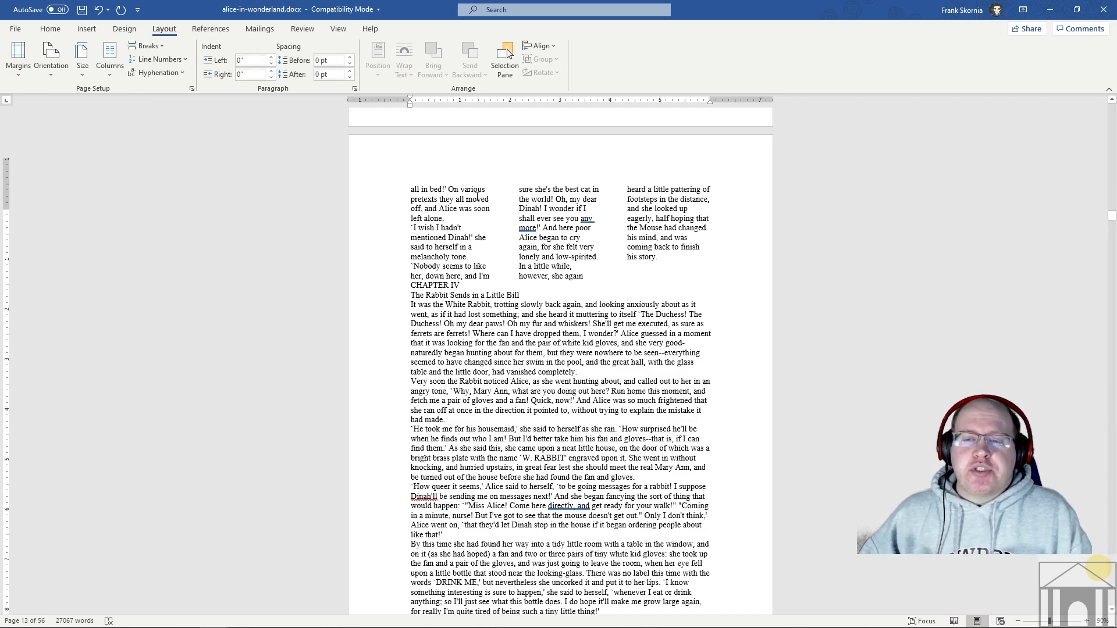
- Change the page orientation of the three-column Chapter III section to landscape
scroll(557, 185, up, 10)
scroll(557, 185, up, 3)
click(561, 278)
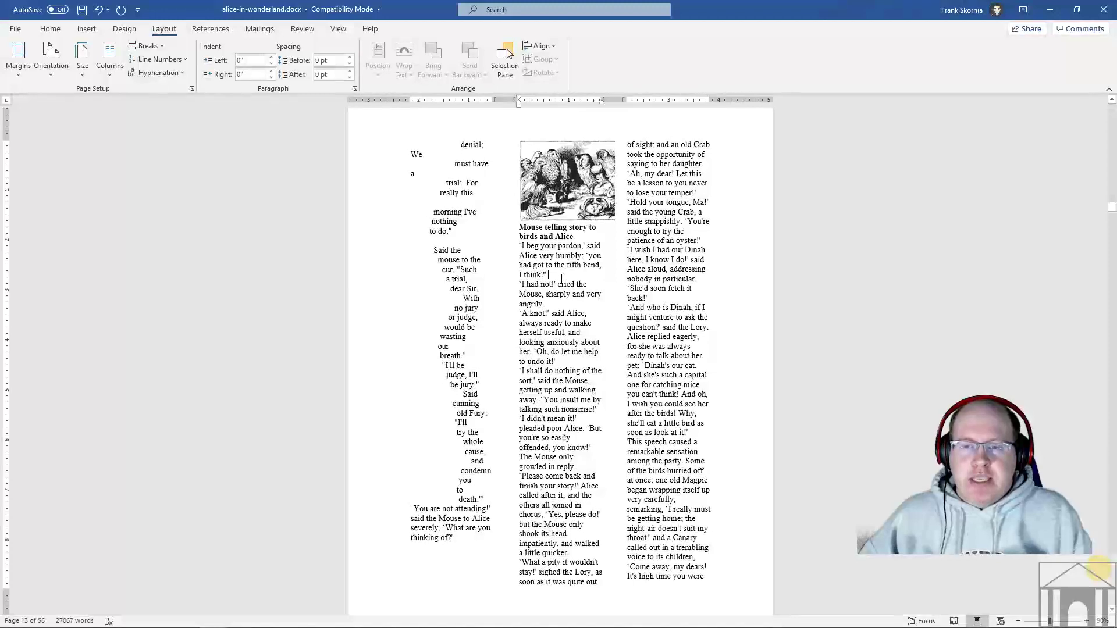
scroll(534, 241, up, 5)
scroll(467, 272, down, 4)
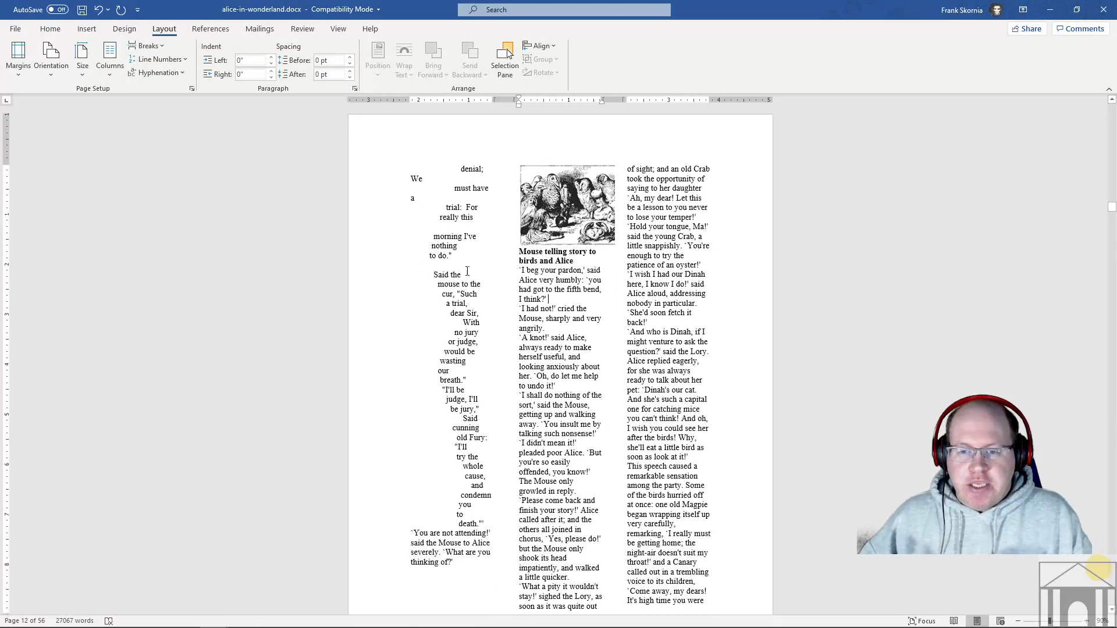
click(52, 69)
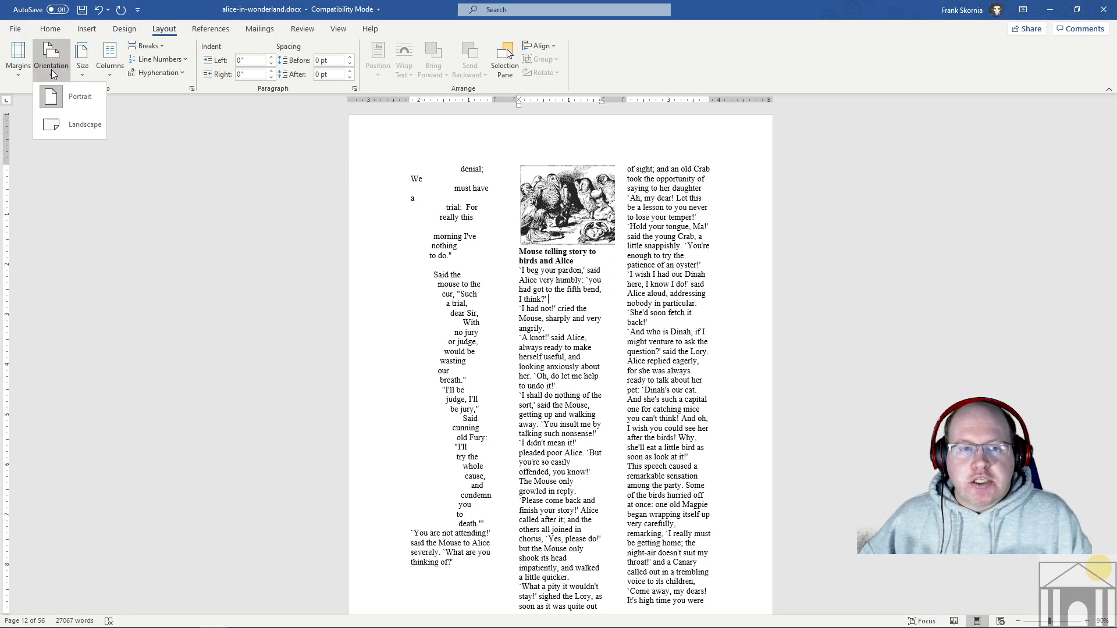
click(68, 120)
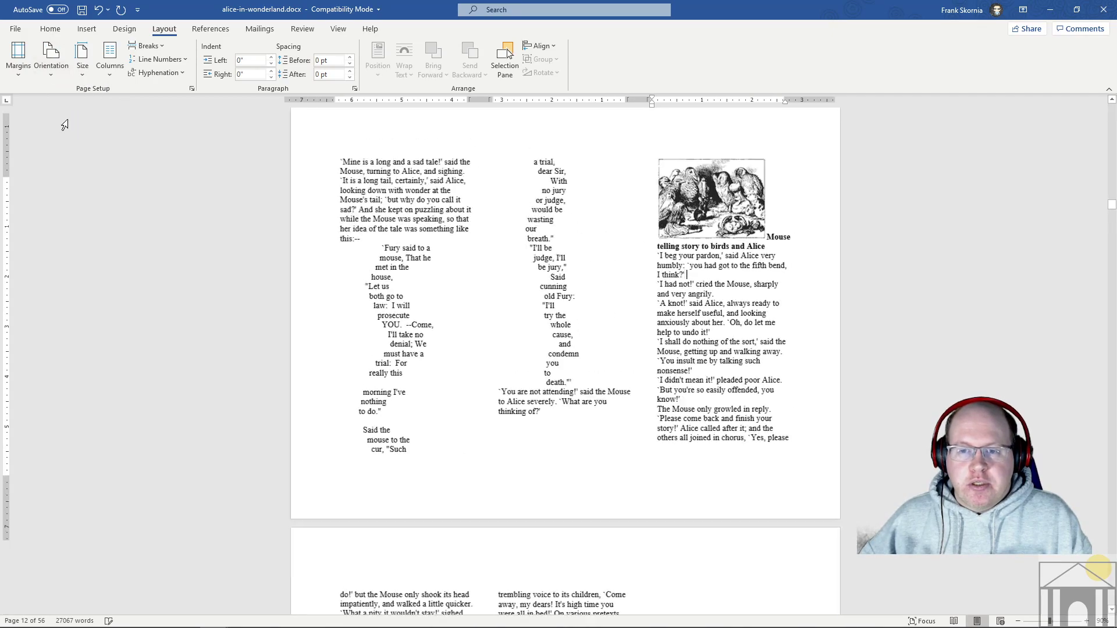
- Compare the landscape Chapter III pages with the portrait page that starts at the CHAPTER IV heading
scroll(308, 226, down, 10)
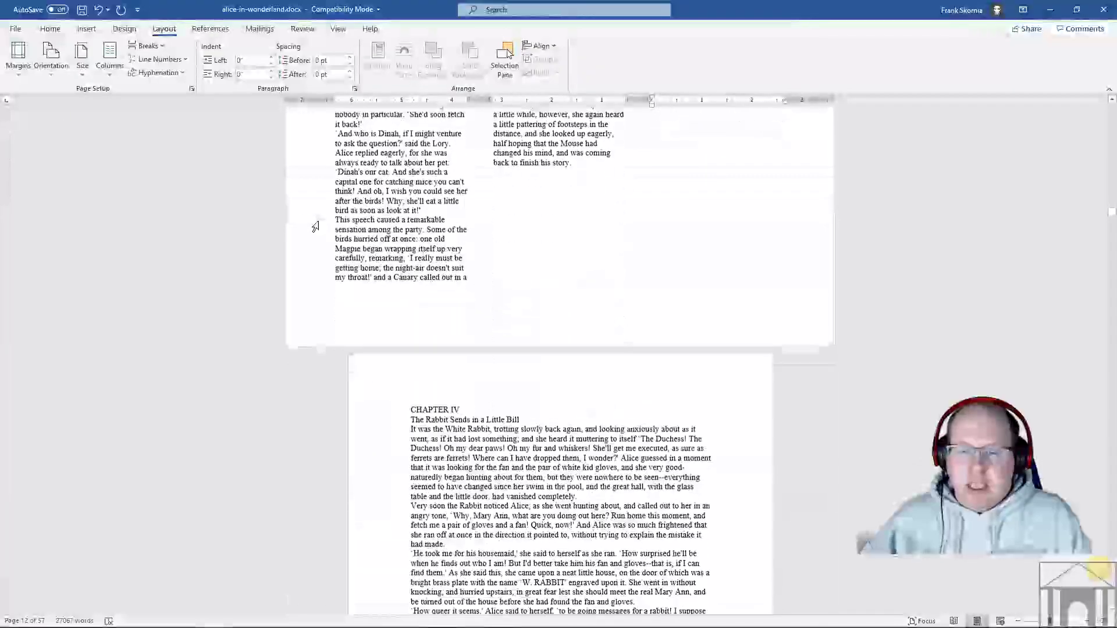
scroll(317, 226, up, 10)
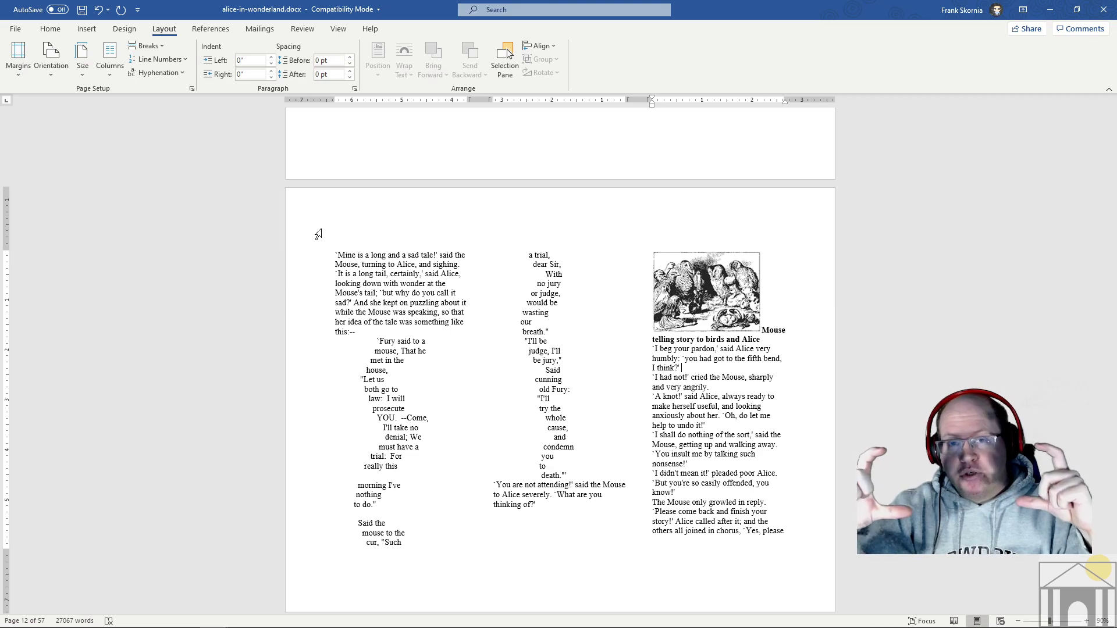
scroll(633, 351, down, 3)
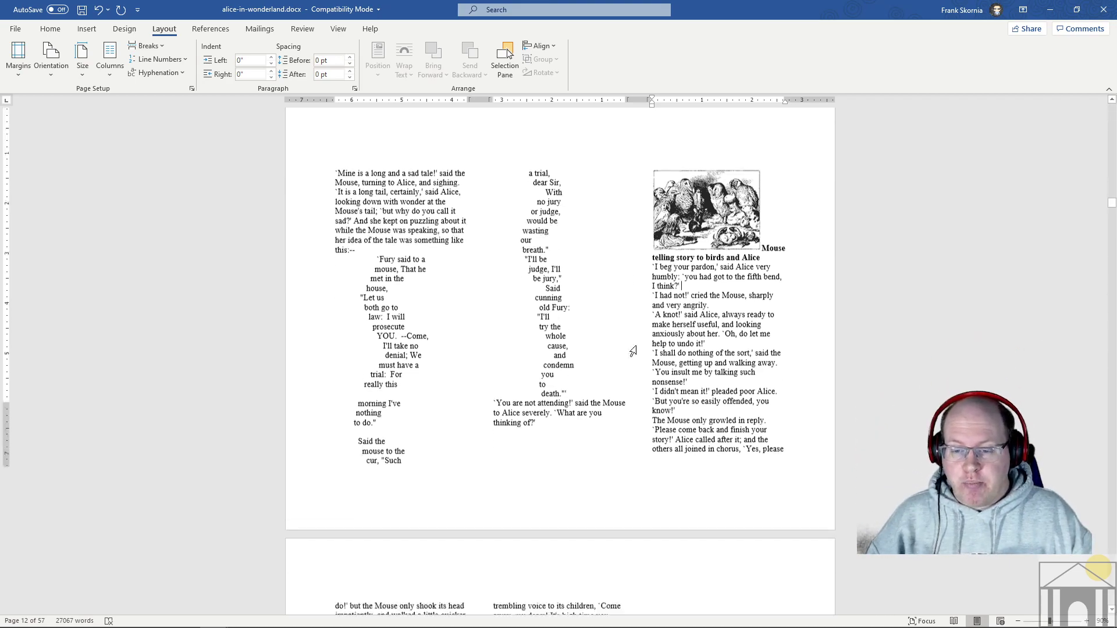
scroll(633, 351, down, 20)
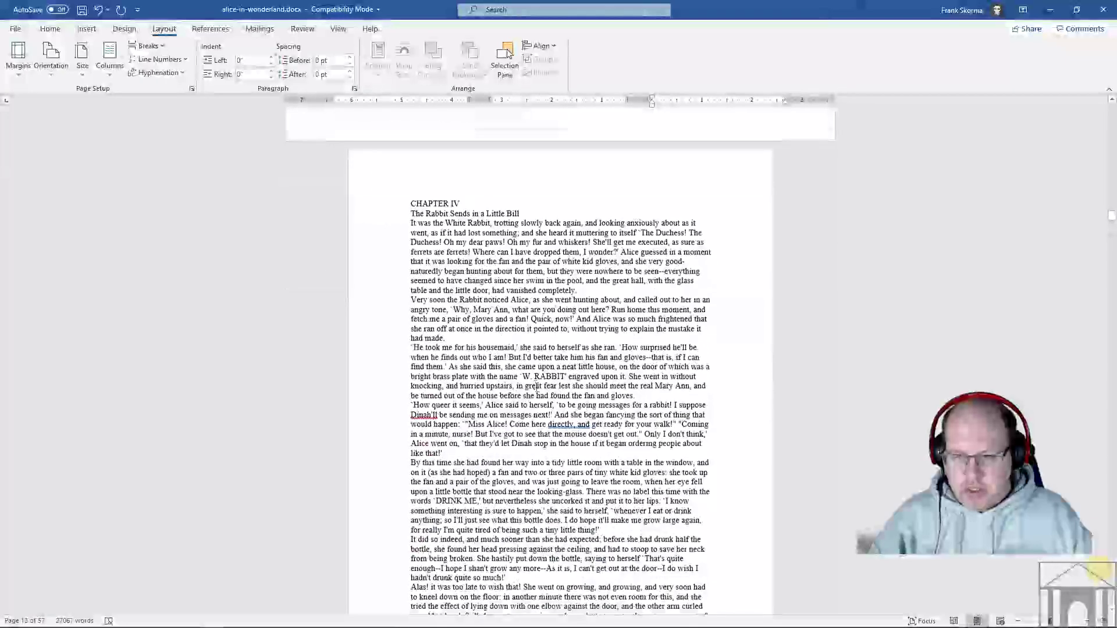
scroll(536, 387, down, 2)
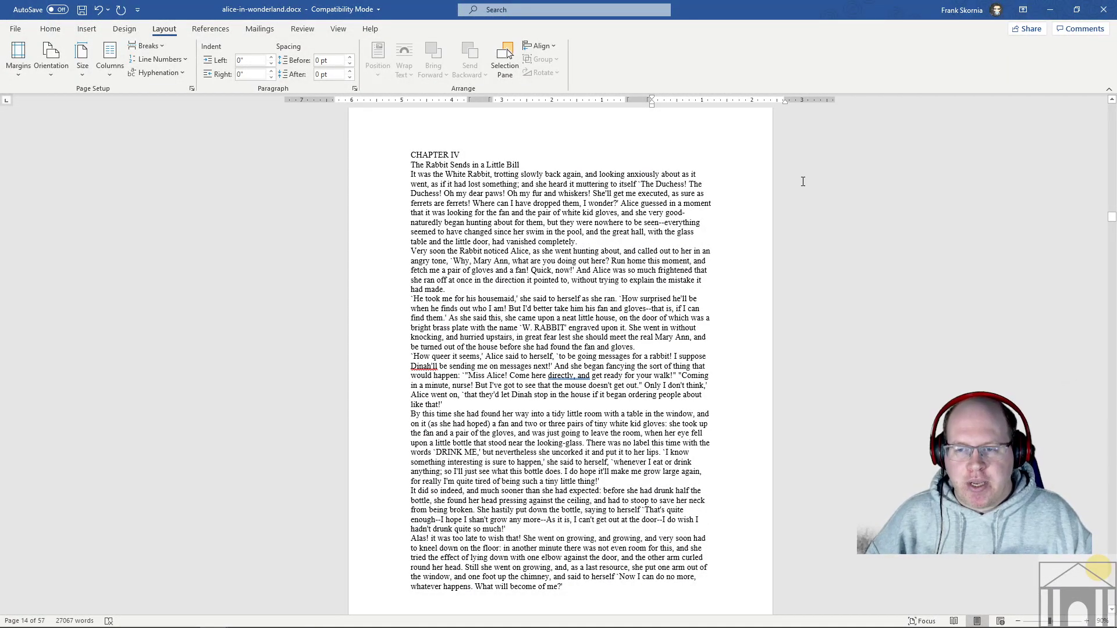
scroll(661, 315, up, 10)
scroll(661, 315, up, 9)
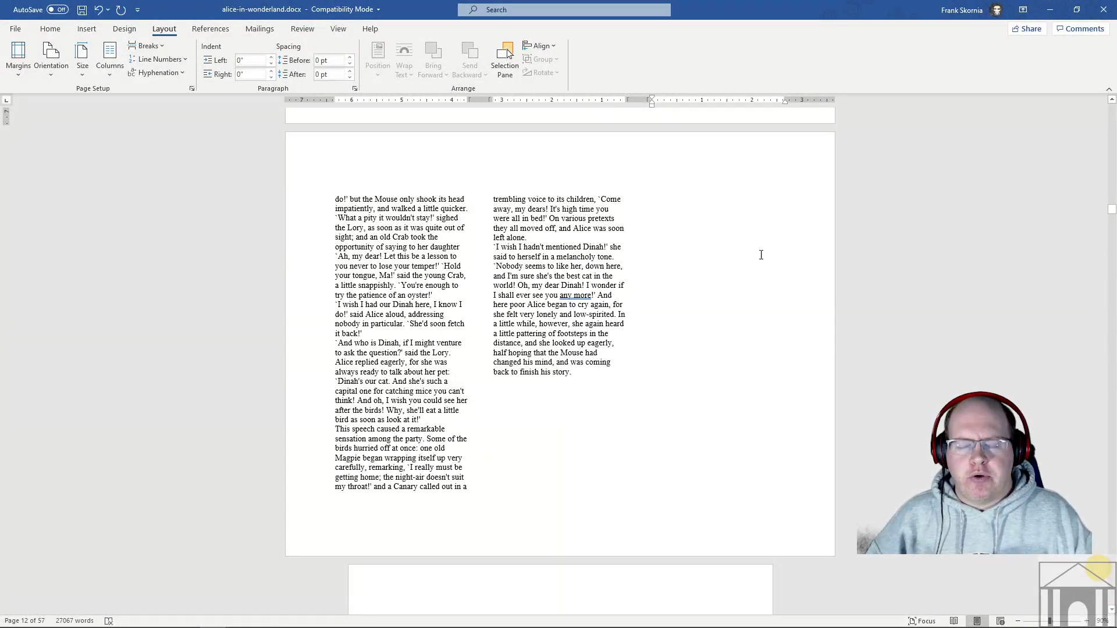
scroll(761, 254, down, 16)
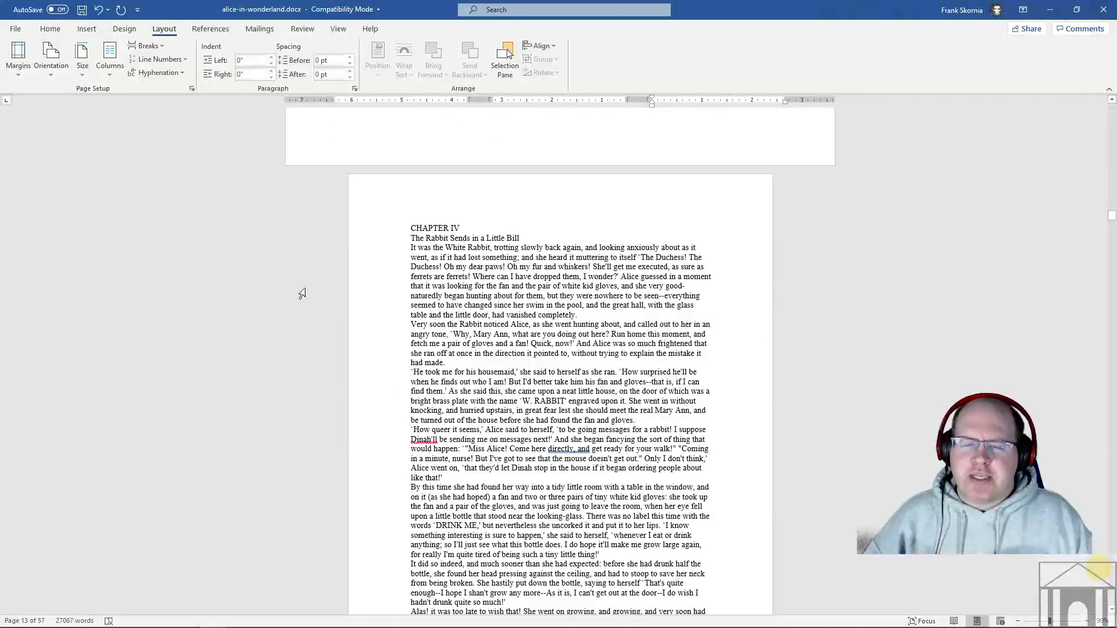
scroll(820, 442, up, 9)
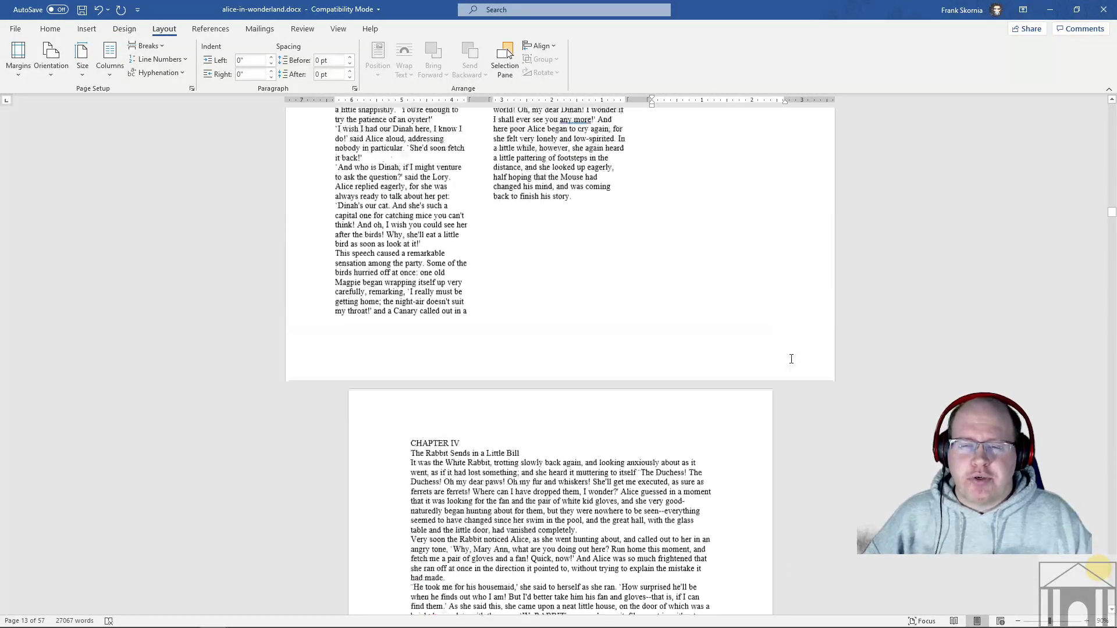
scroll(791, 359, up, 9)
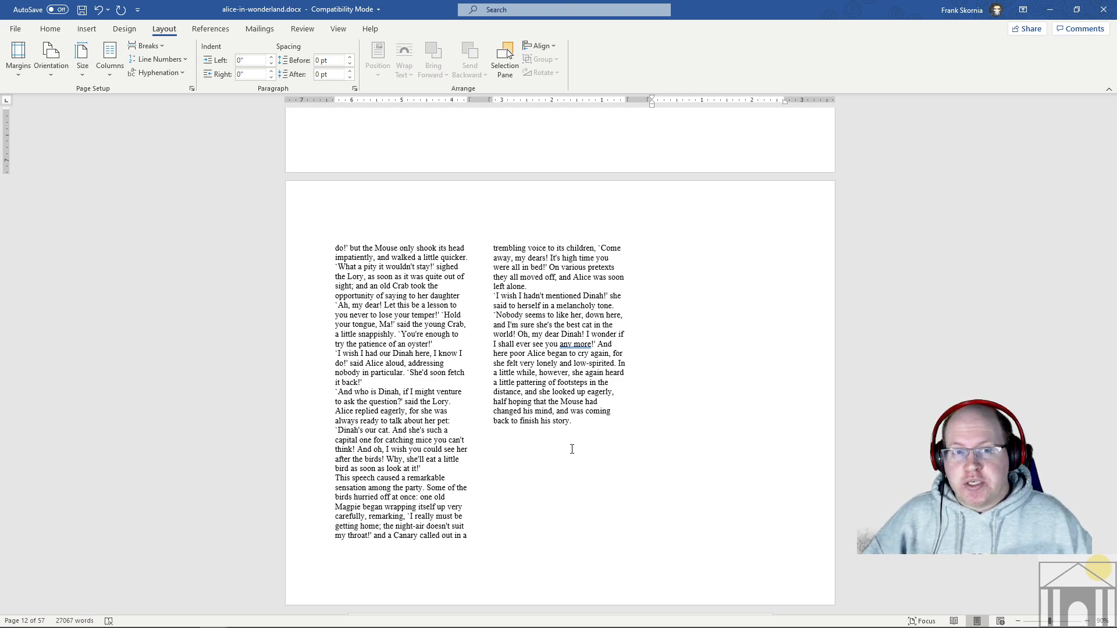
scroll(572, 349, up, 5)
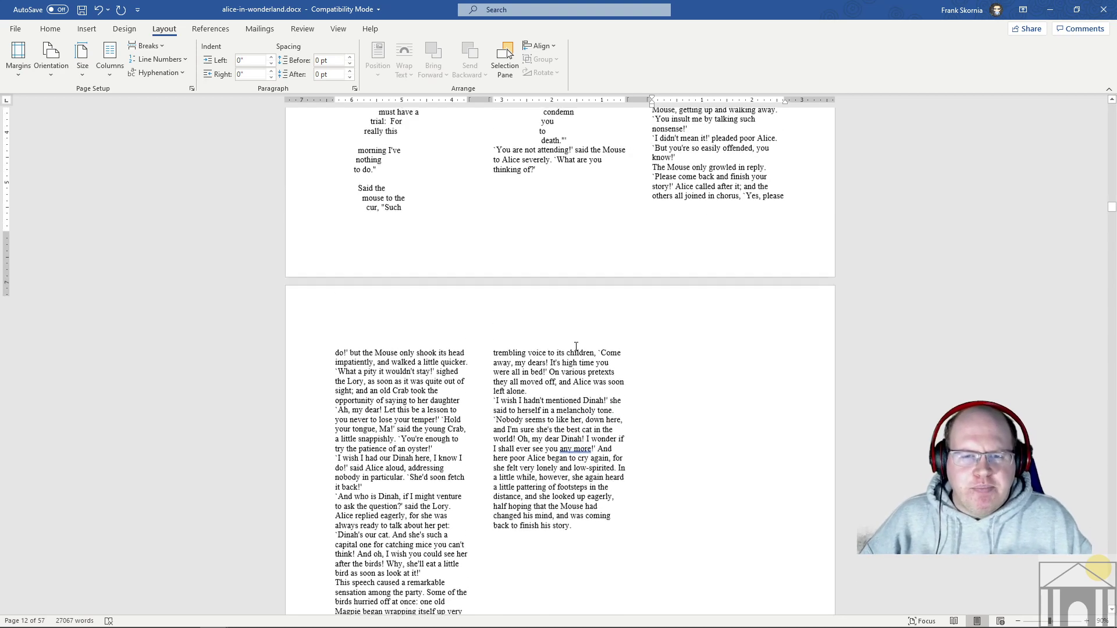
- Apply the Narrow margins preset to the landscape Chapter III section
scroll(575, 351, up, 4)
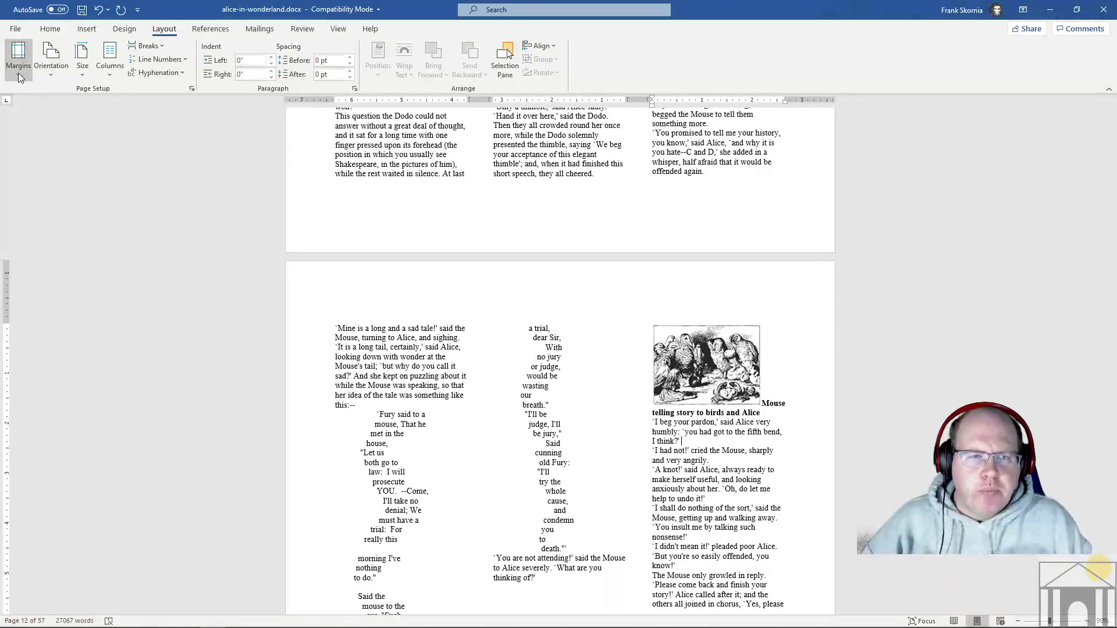
click(18, 72)
click(28, 146)
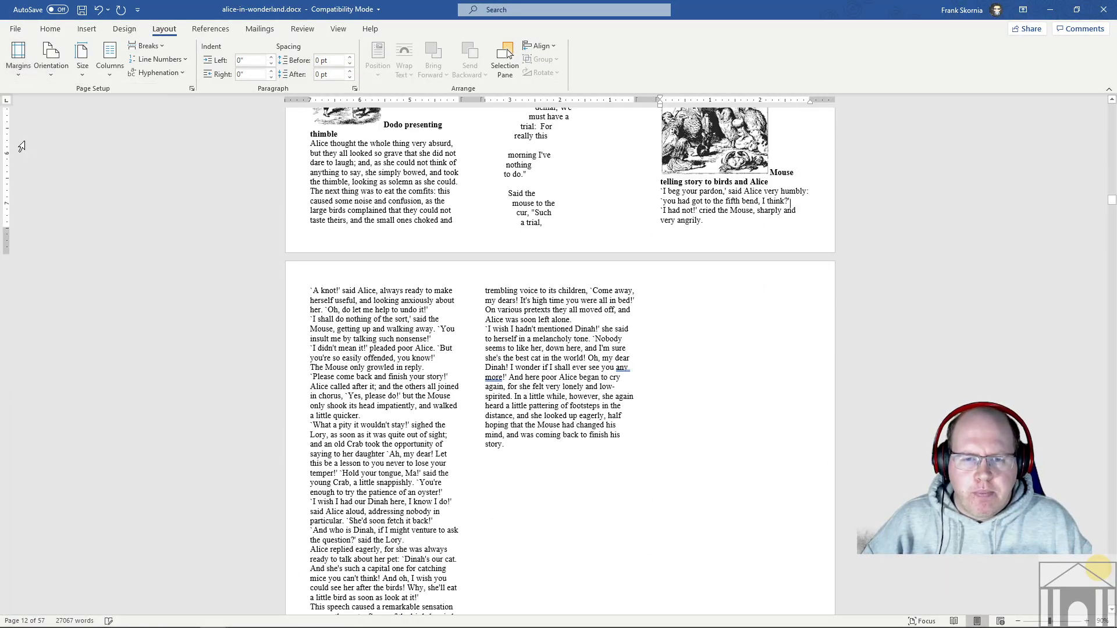
- Compare the margins at the start of the Chapter III section with those of the two-column Chapter II pages
scroll(521, 316, up, 10)
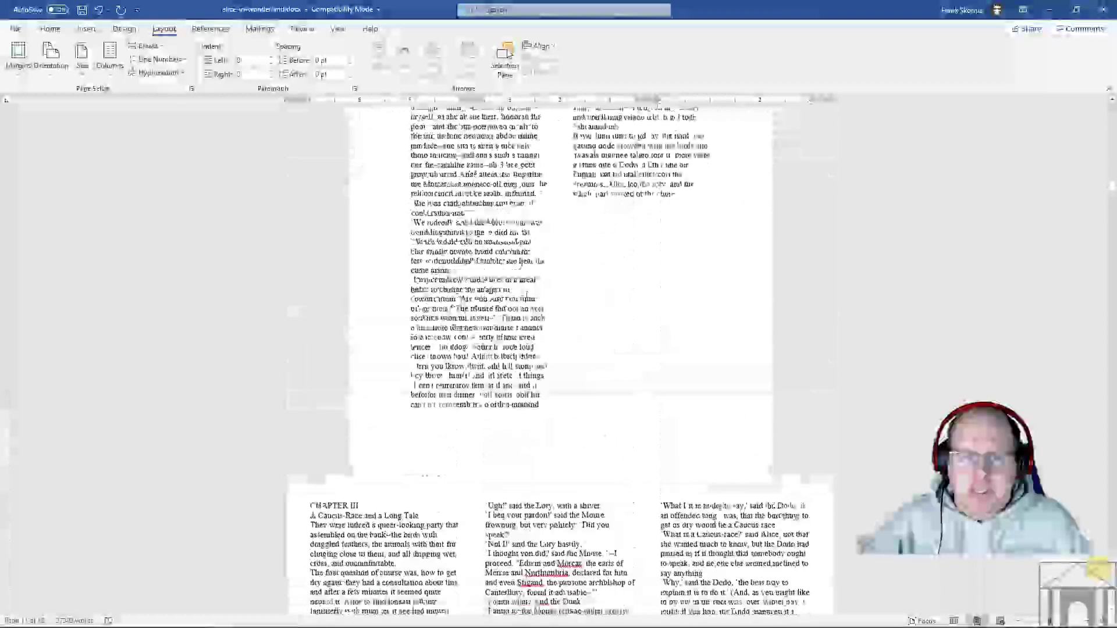
scroll(527, 297, down, 9)
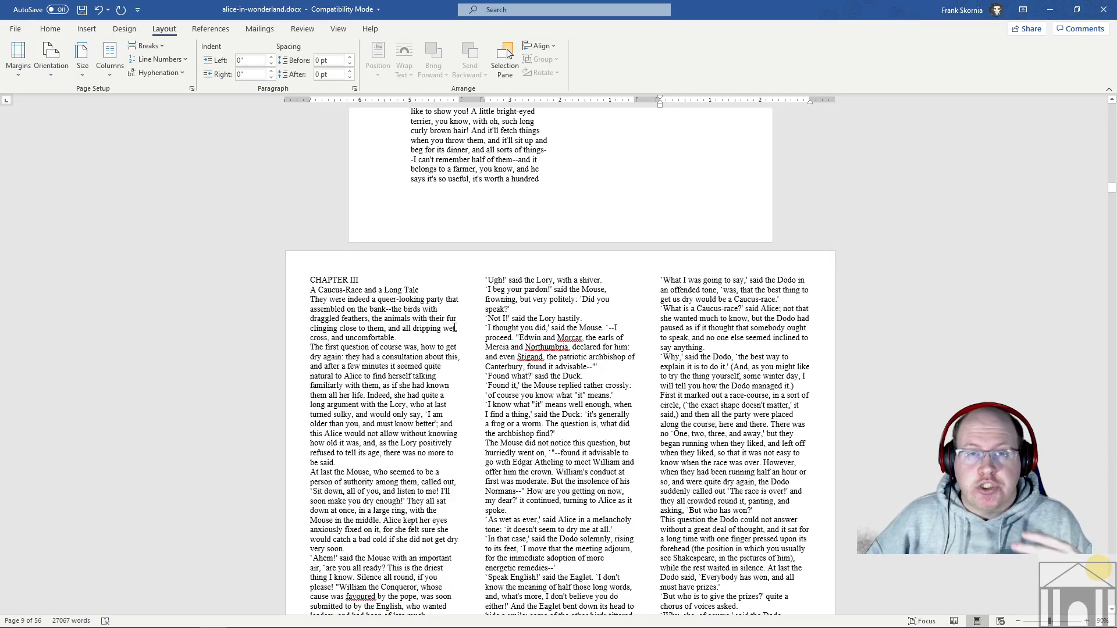
scroll(598, 340, down, 1)
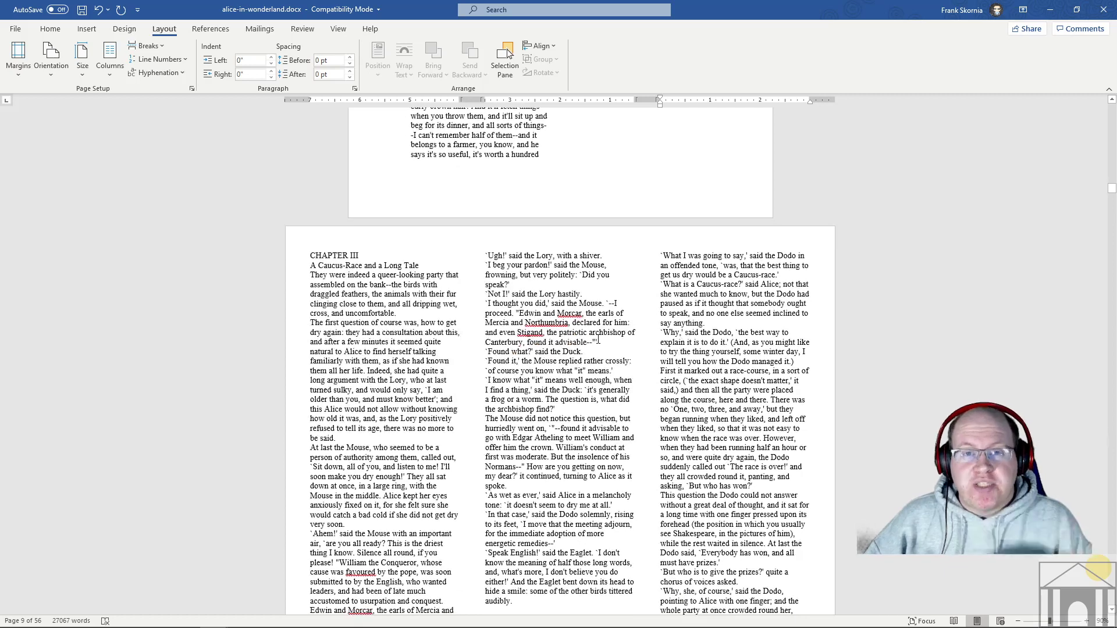
click(597, 337)
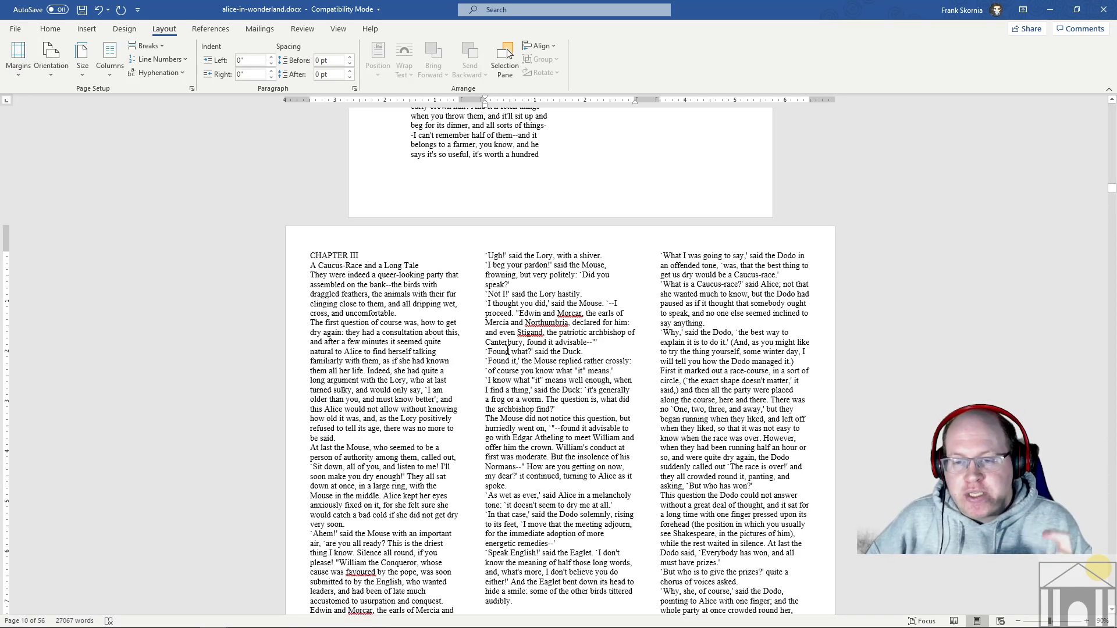
scroll(508, 352, up, 20)
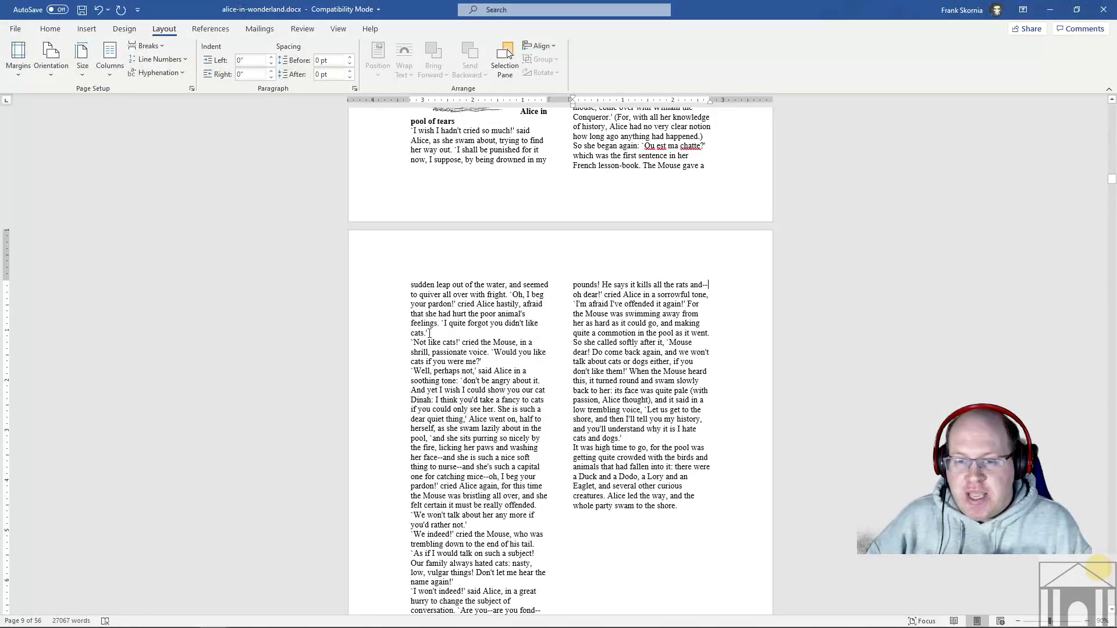
click(397, 334)
click(703, 314)
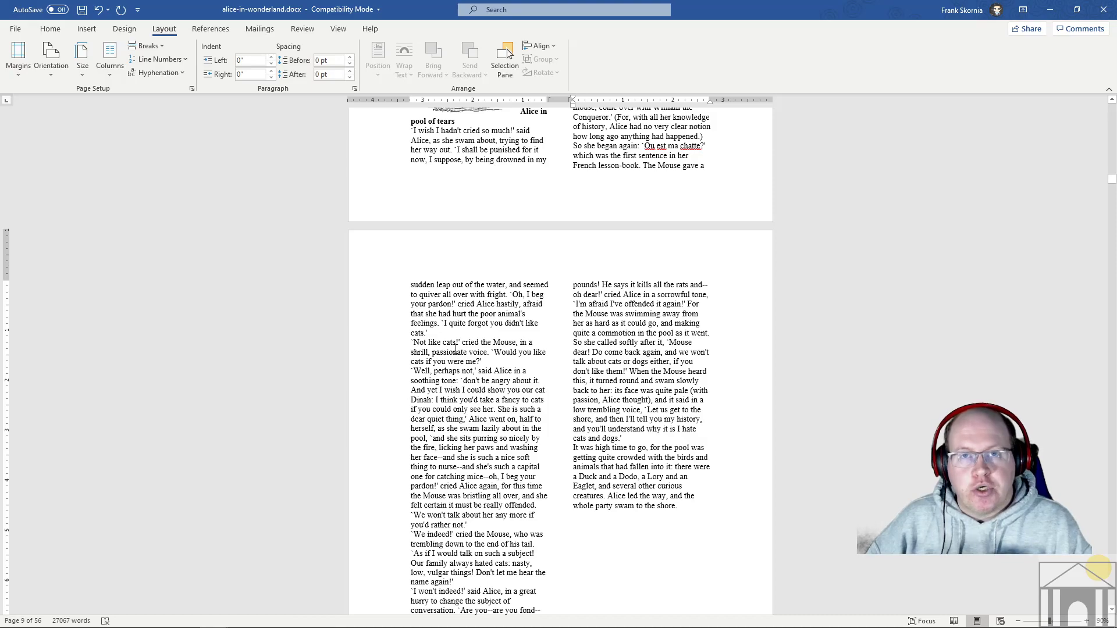
- Look through the Chapter III section from its heading to CHAPTER IV to compare margins and orientation across the section breaks
scroll(528, 357, down, 10)
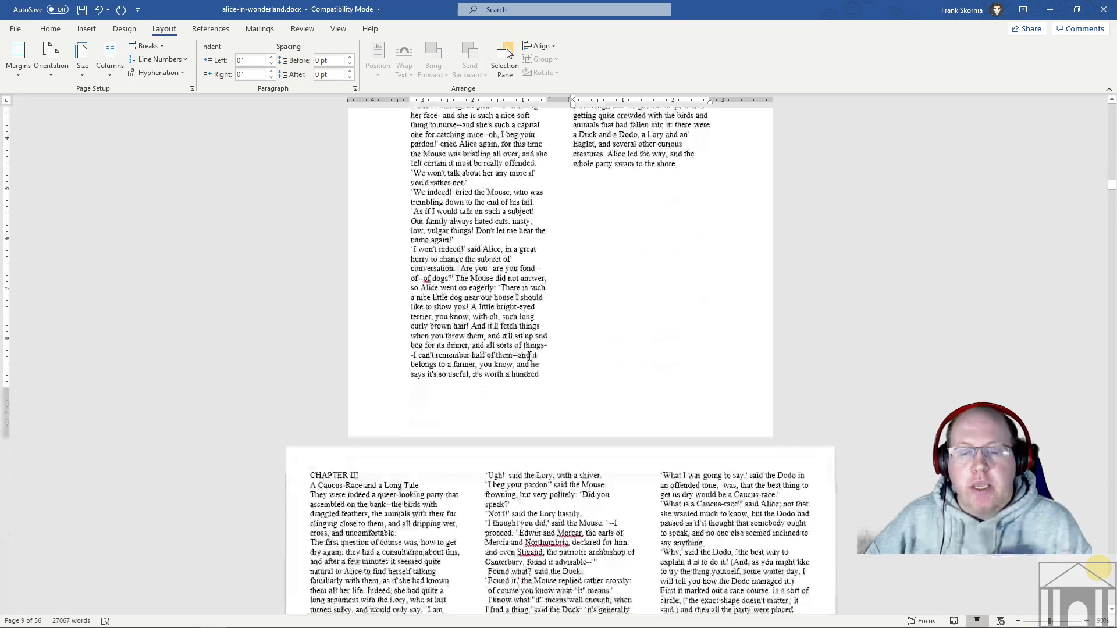
click(301, 343)
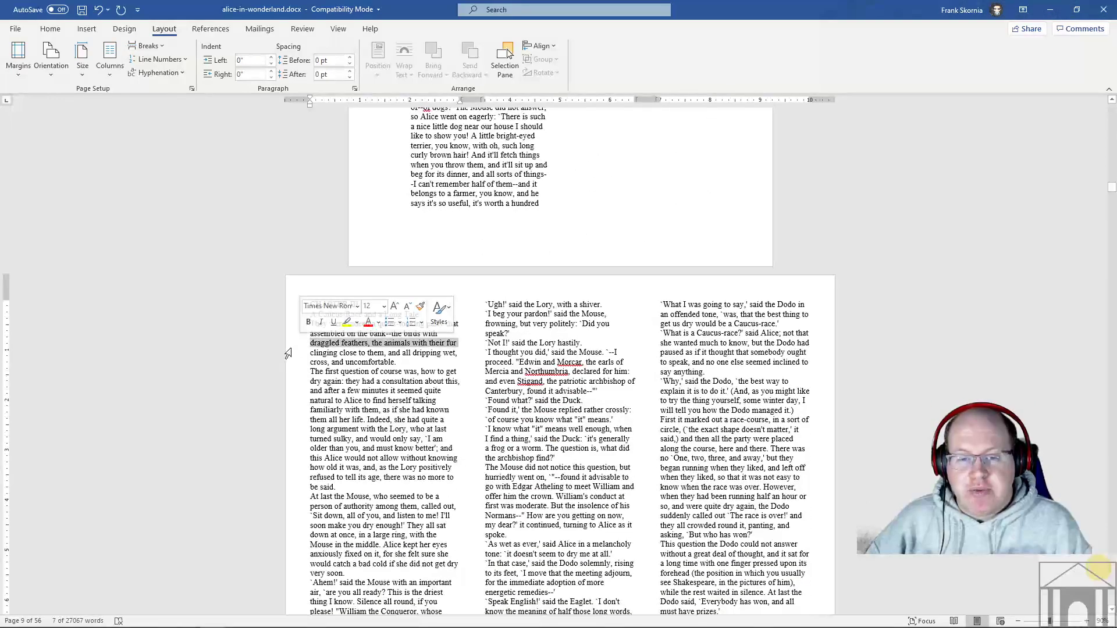
click(417, 372)
scroll(460, 367, down, 5)
scroll(460, 367, down, 15)
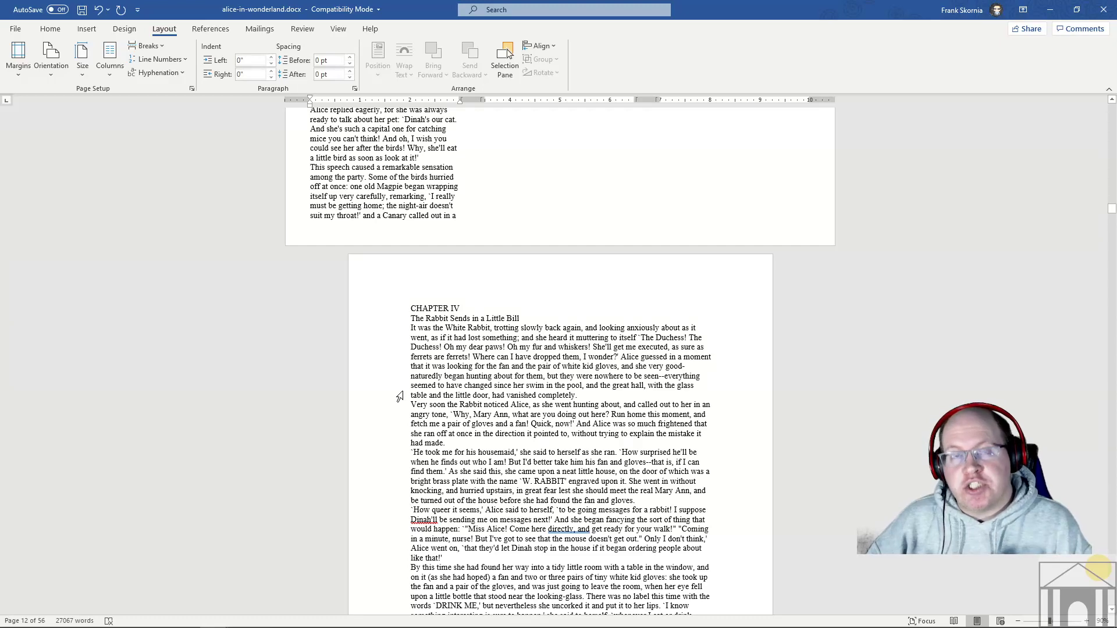
scroll(518, 279, up, 3)
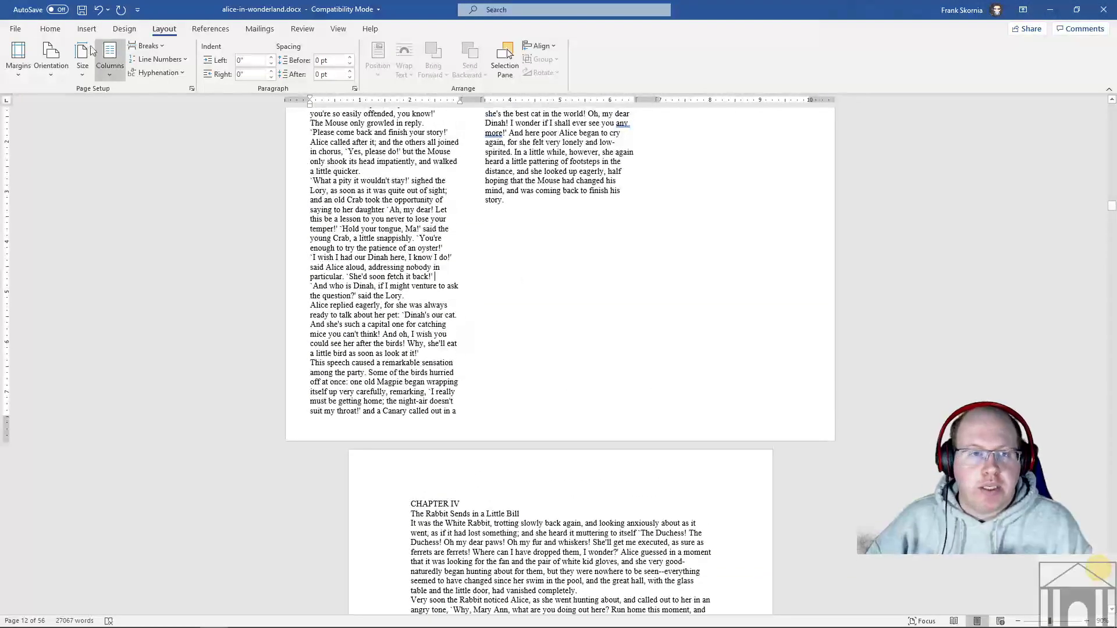
- Switch the three-column Chapter III section back to portrait orientation, keeping its narrow margins
click(82, 64)
click(78, 95)
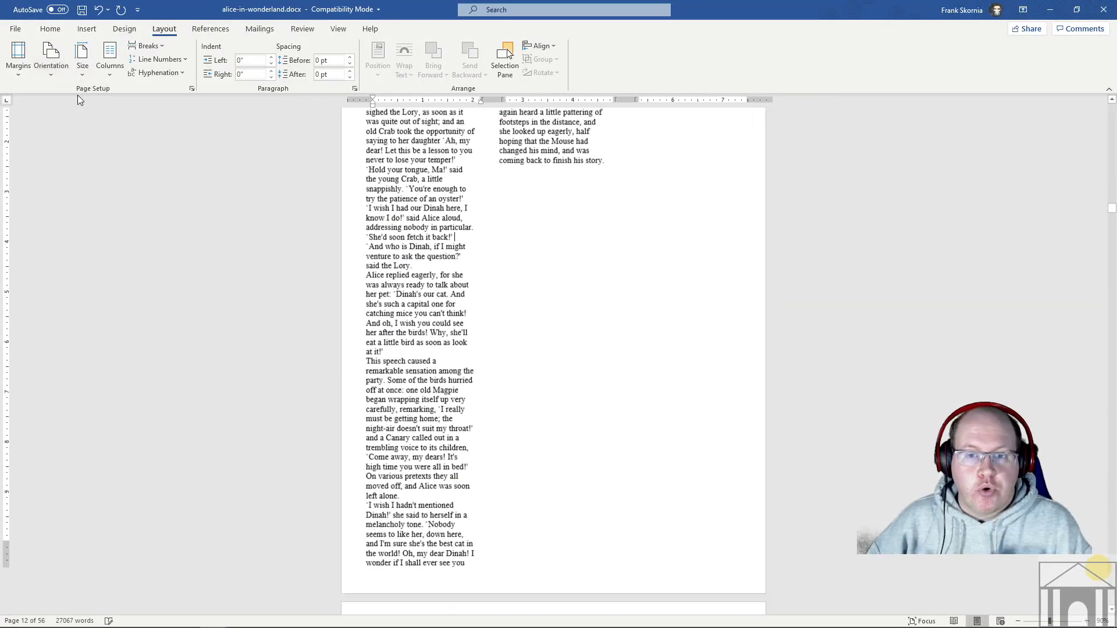
scroll(453, 241, up, 4)
scroll(428, 245, down, 10)
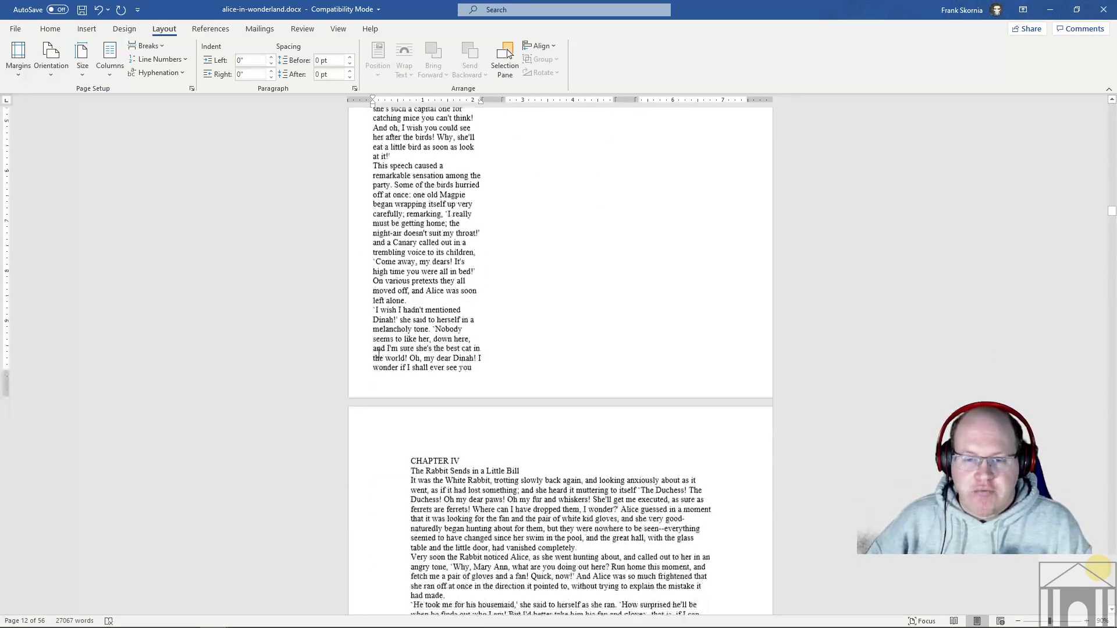
- Compare the column layout and margins of the Chapter III pages with the Chapter II pages before the section break
scroll(573, 299, up, 15)
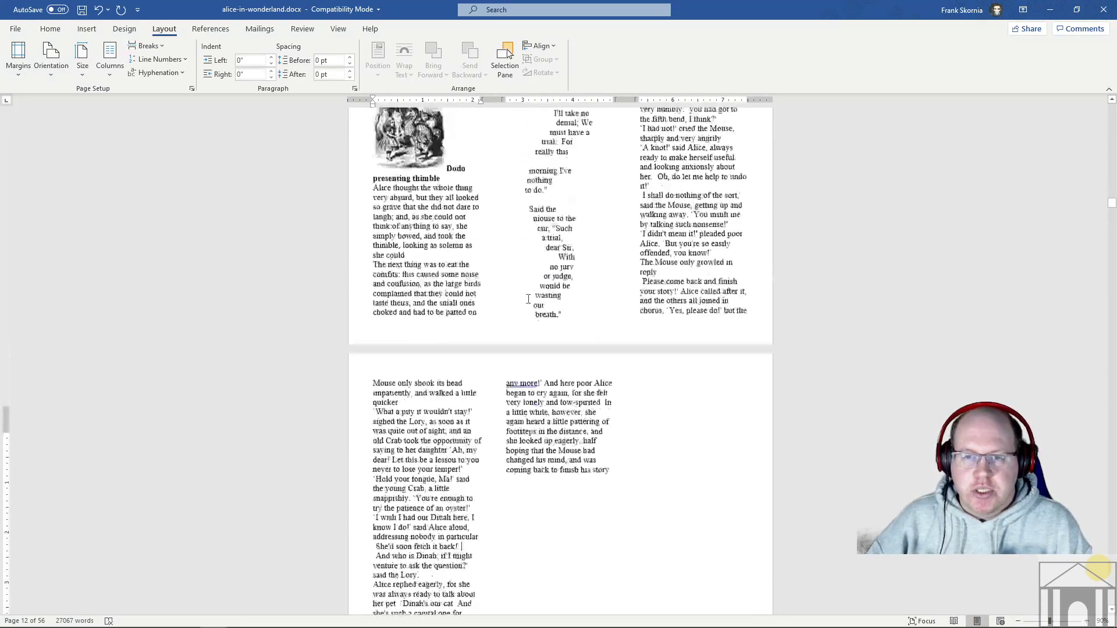
scroll(405, 299, up, 15)
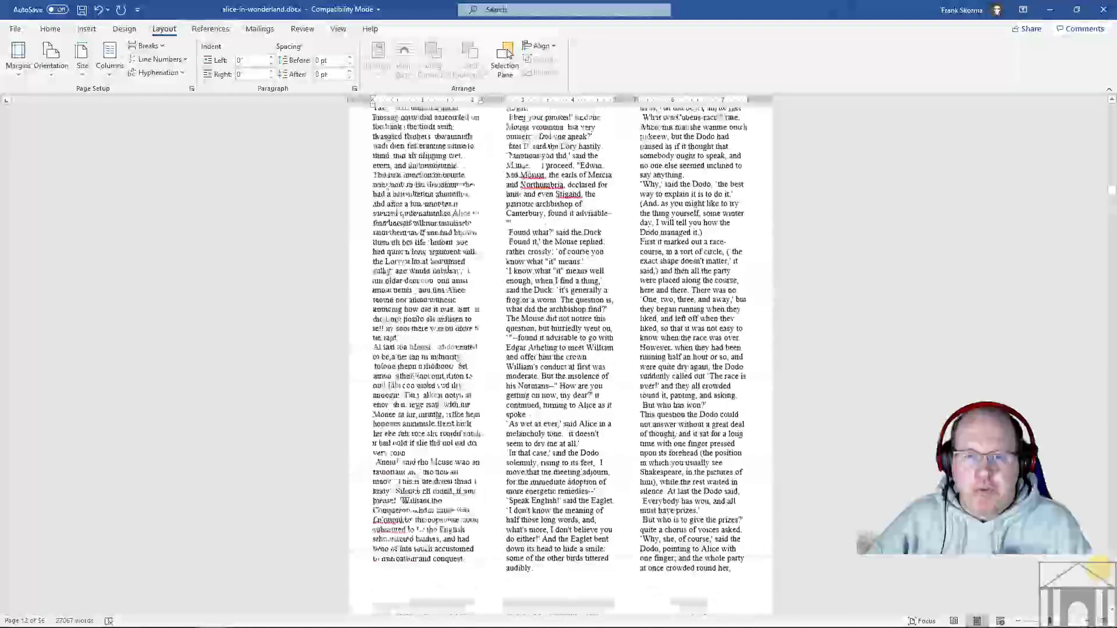
scroll(448, 269, up, 3)
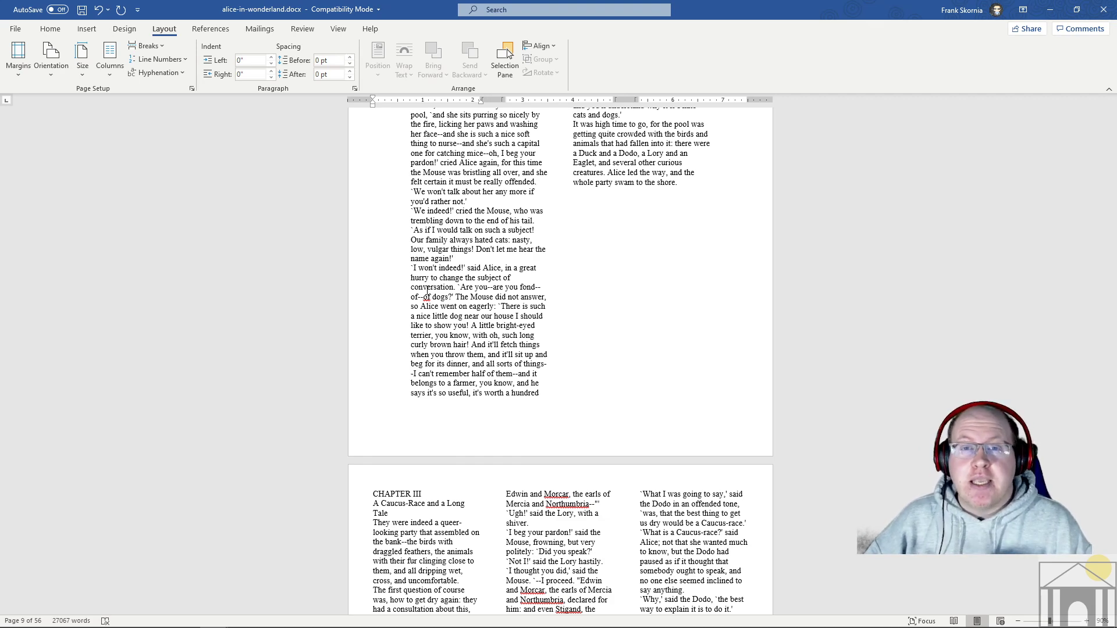
scroll(428, 290, down, 3)
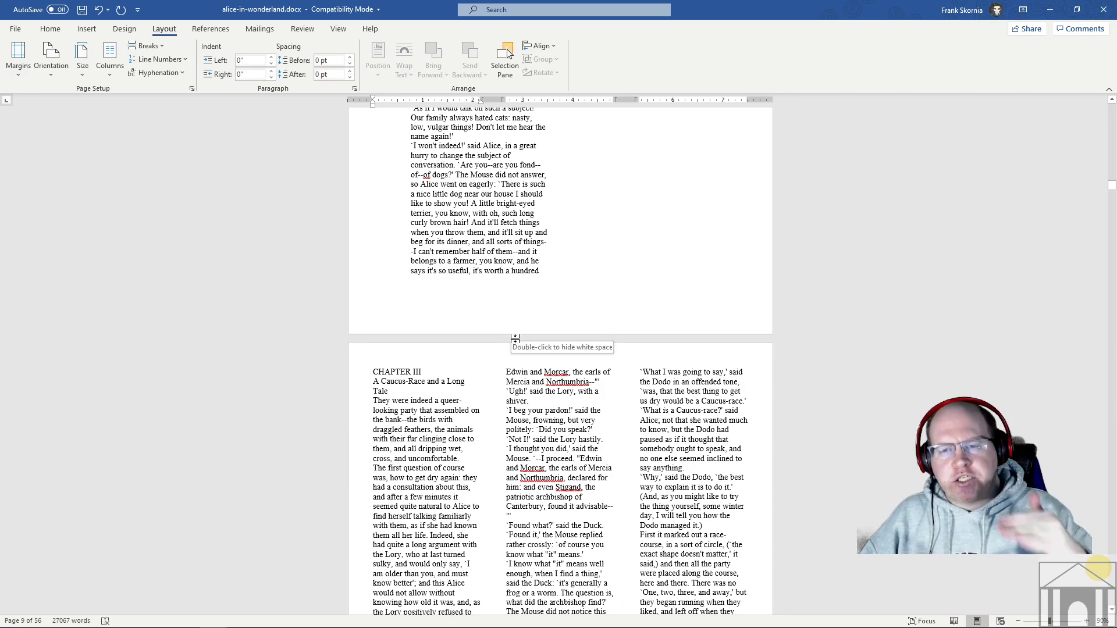
scroll(511, 399, up, 15)
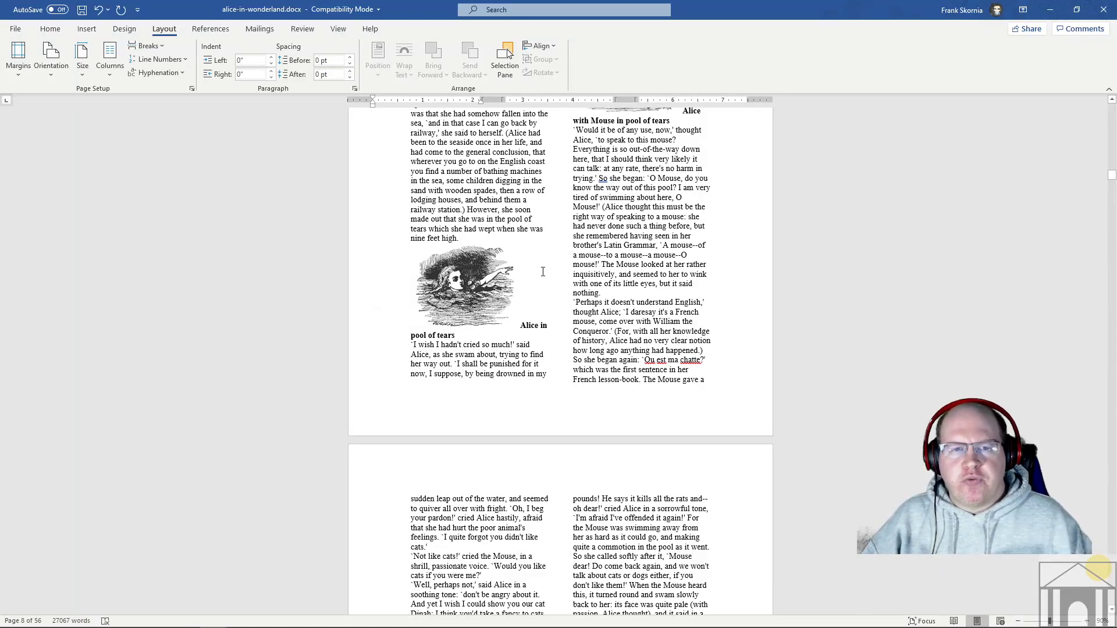
click(109, 69)
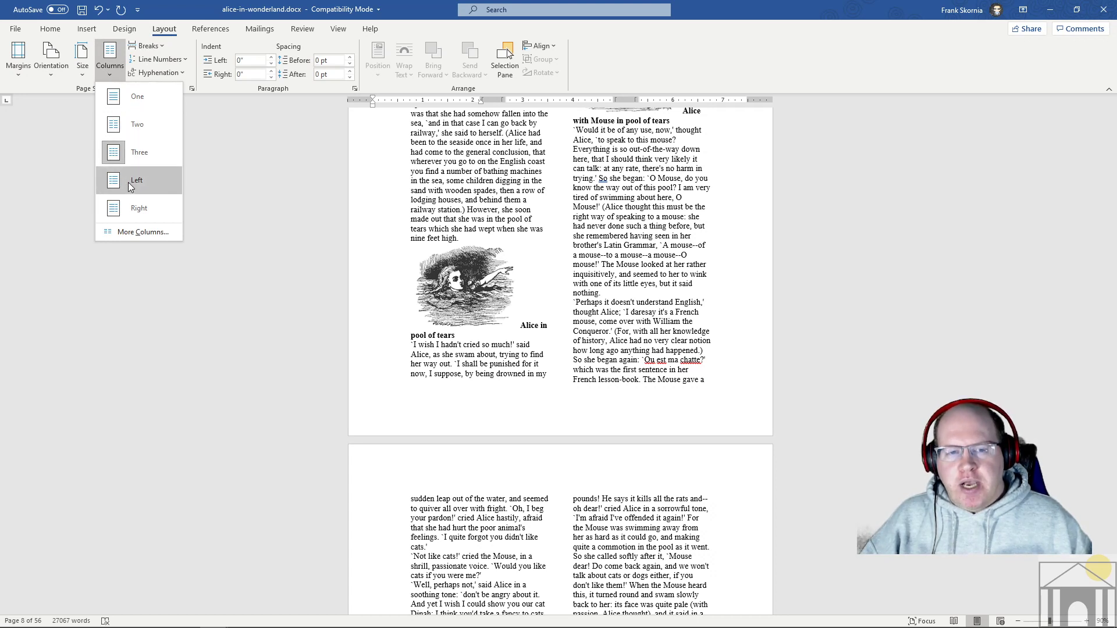
click(305, 191)
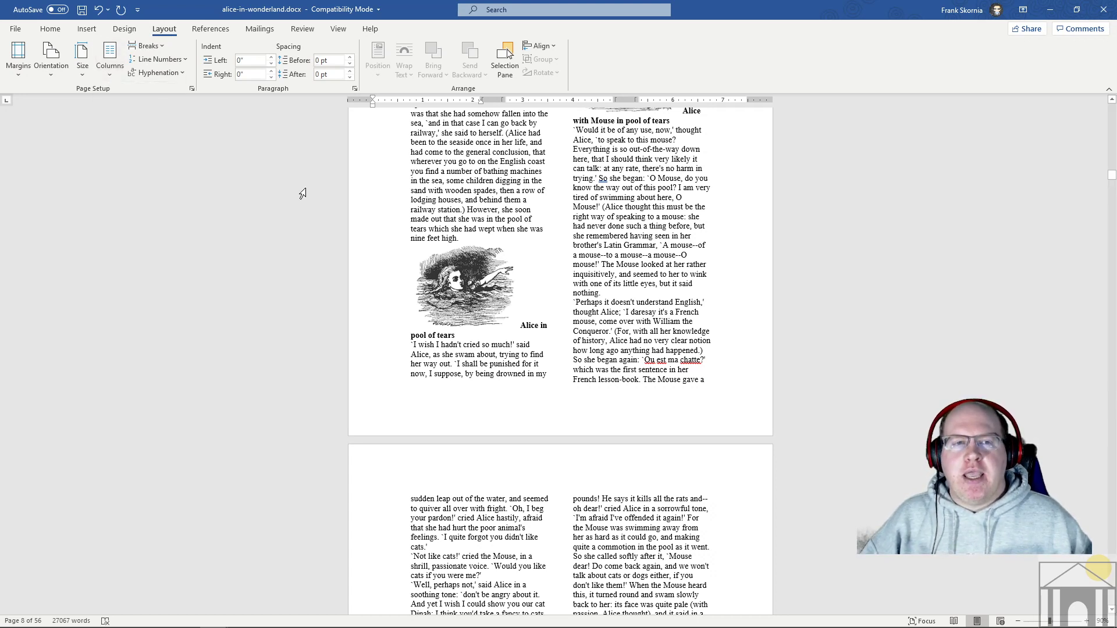
click(48, 71)
click(169, 169)
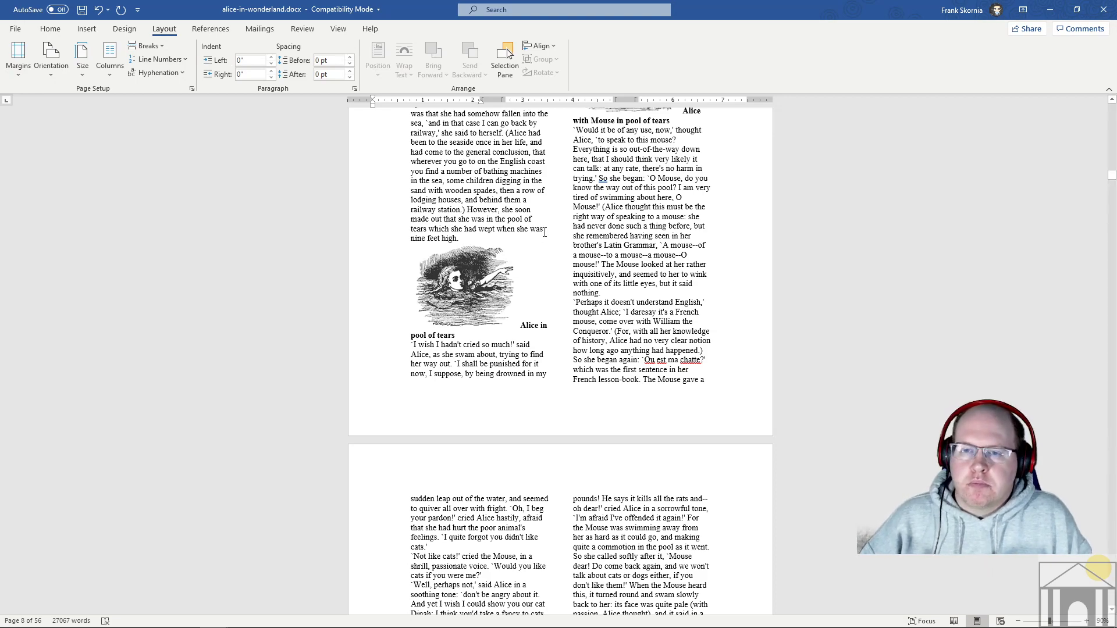
- Go back through the two-column Chapter II pages to the single-column Chapter I text
scroll(545, 232, up, 20)
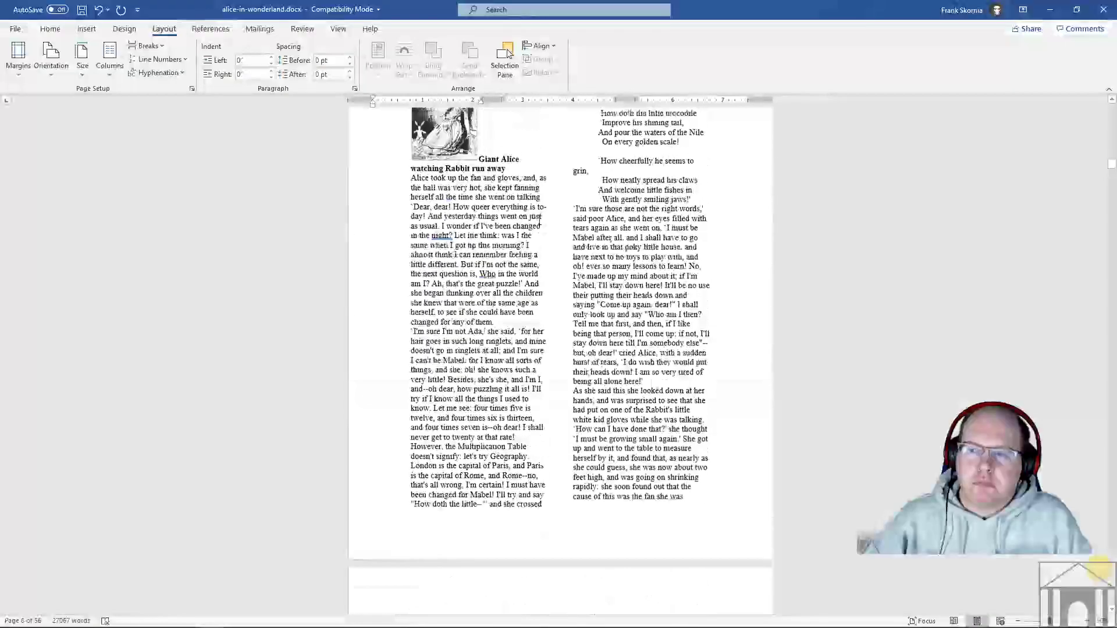
scroll(539, 219, up, 20)
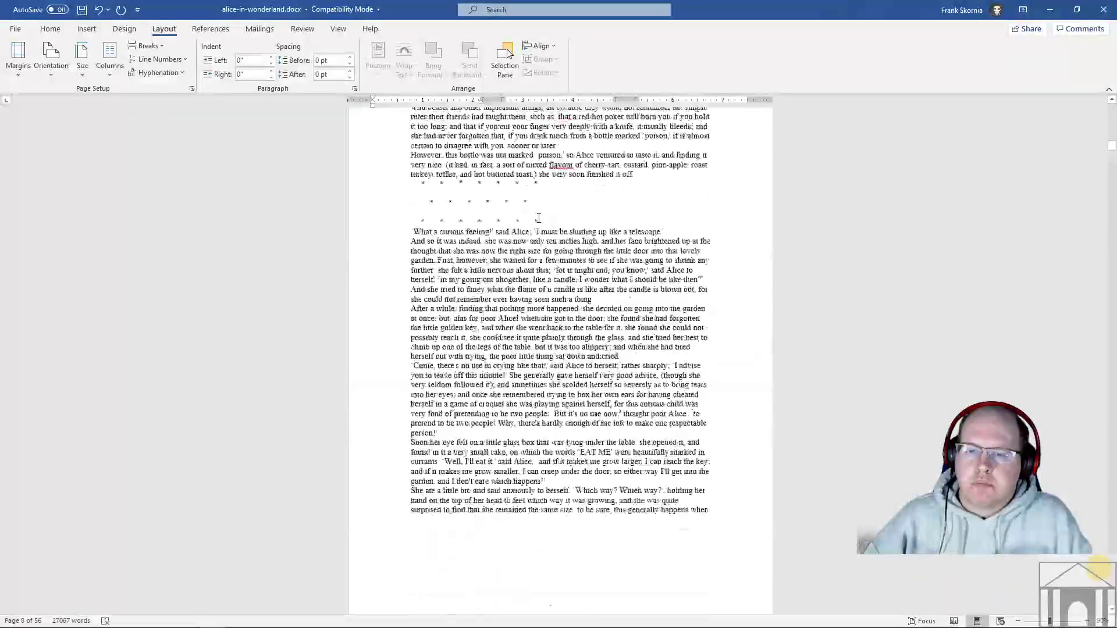
- Return to the opening page of Chapter I, enlarge the view to 140%, and place the insertion point in its second paragraph
scroll(539, 218, up, 15)
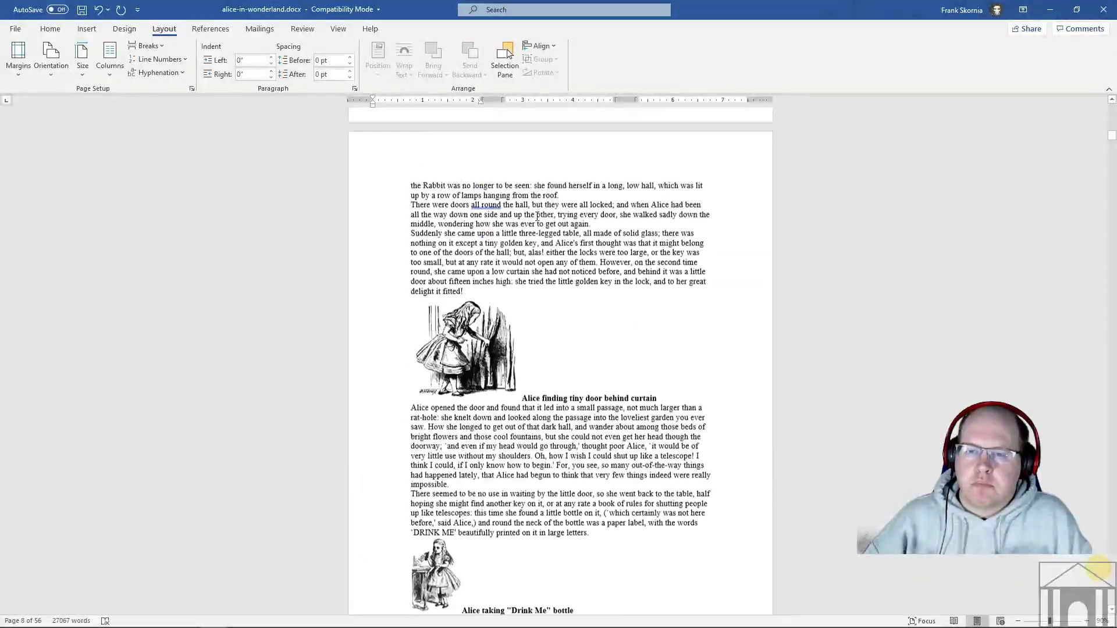
scroll(537, 218, up, 15)
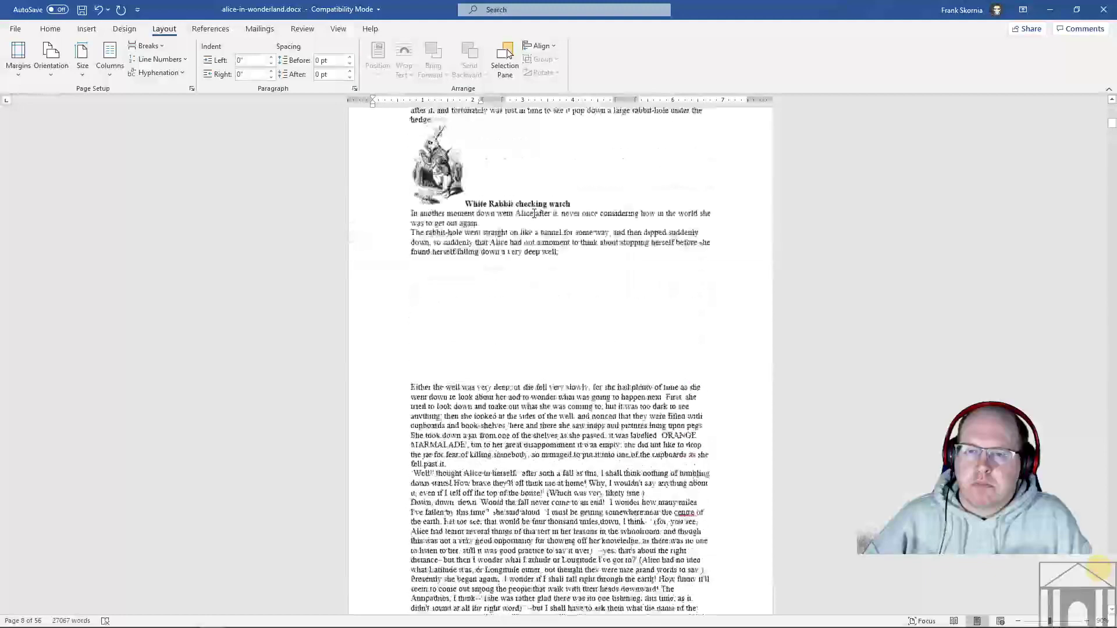
scroll(534, 215, up, 8)
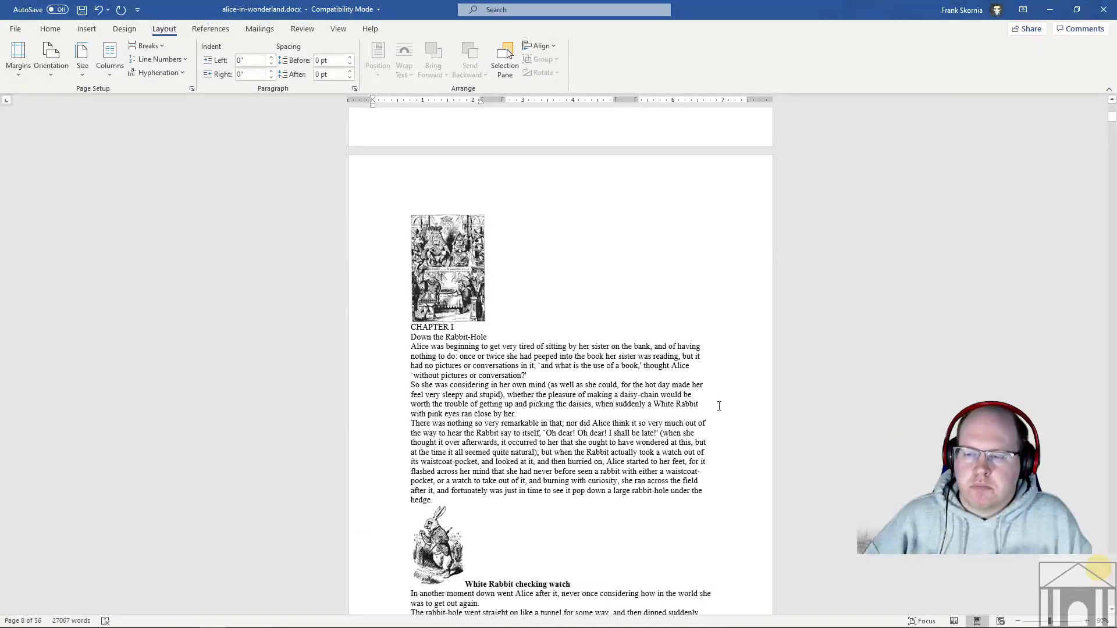
click(1086, 622)
click(1087, 621)
click(1087, 622)
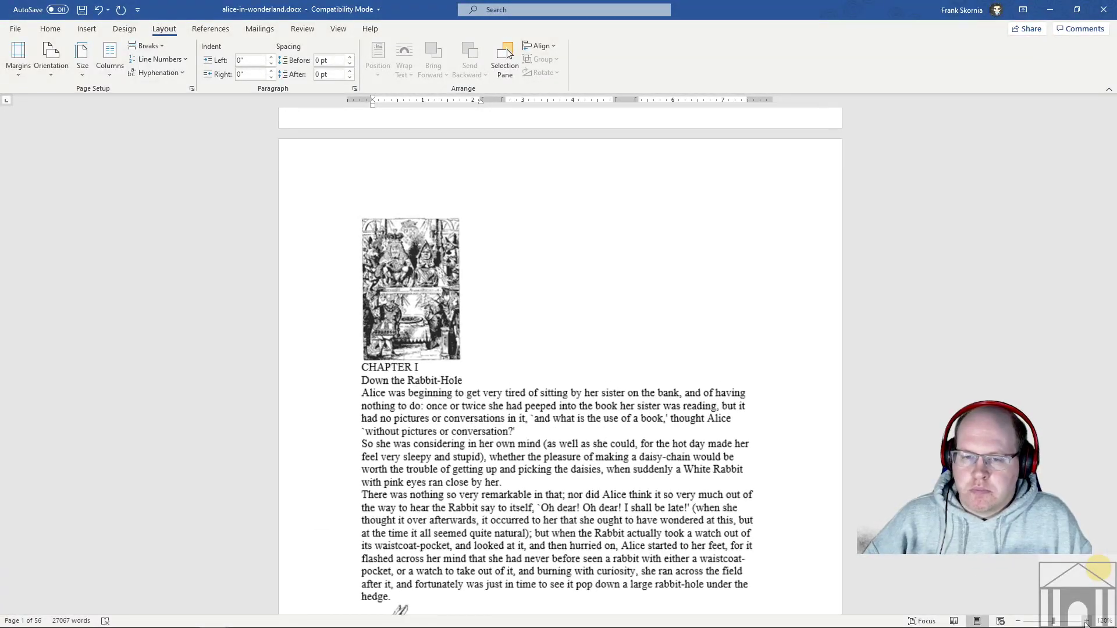
click(1086, 621)
drag(654, 495, 647, 400)
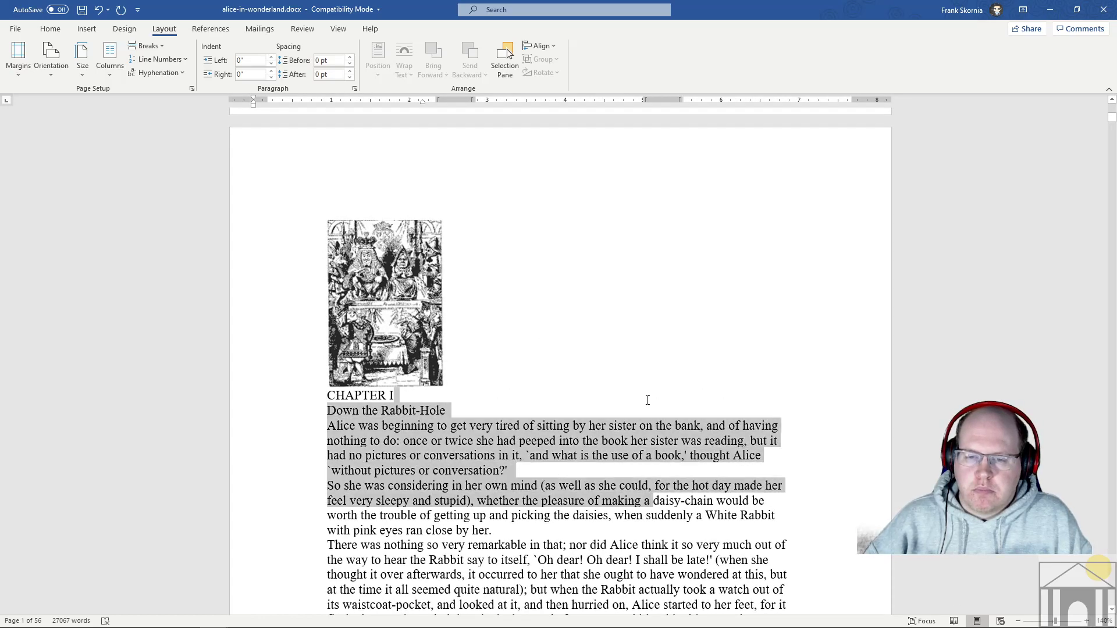
scroll(649, 401, down, 2)
click(639, 409)
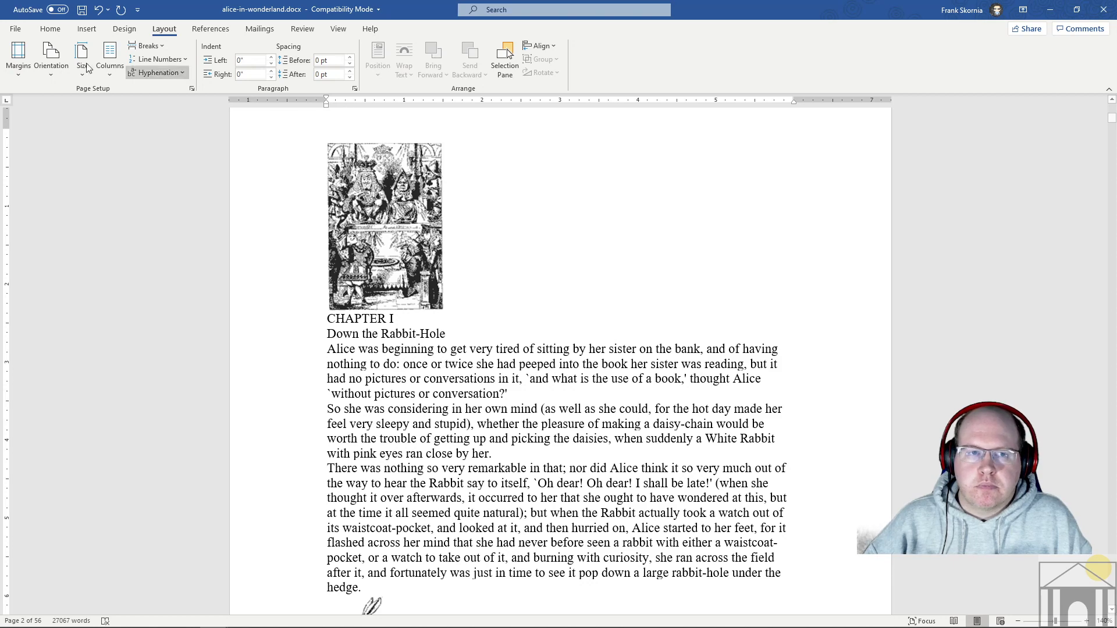
- Show the full gallery of text styles, review the available headings and style options, and close it without applying any
click(51, 29)
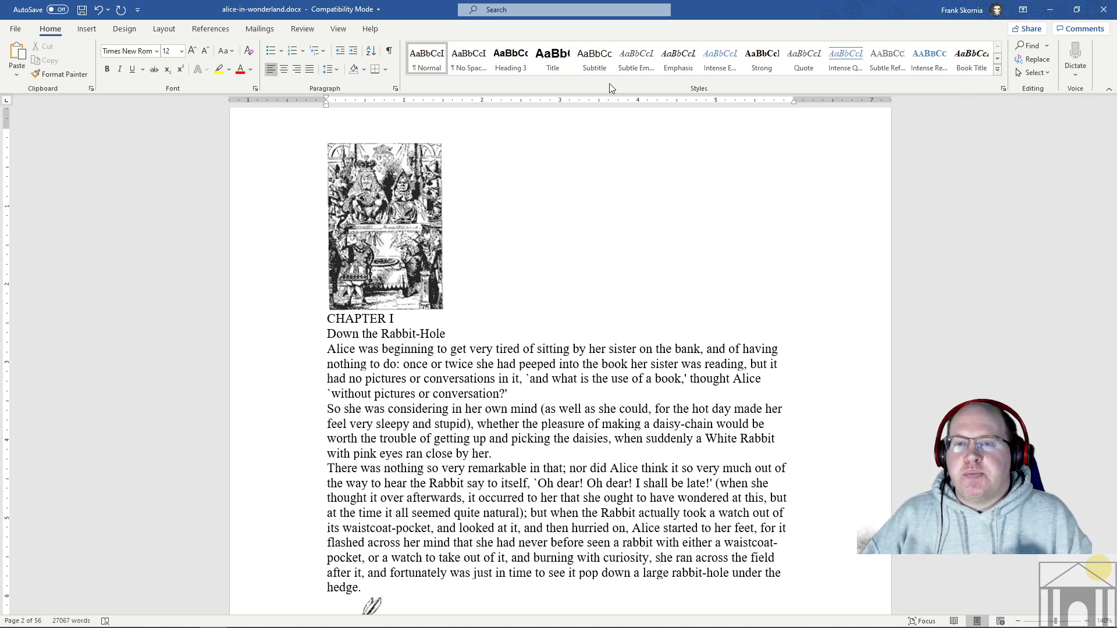
click(998, 69)
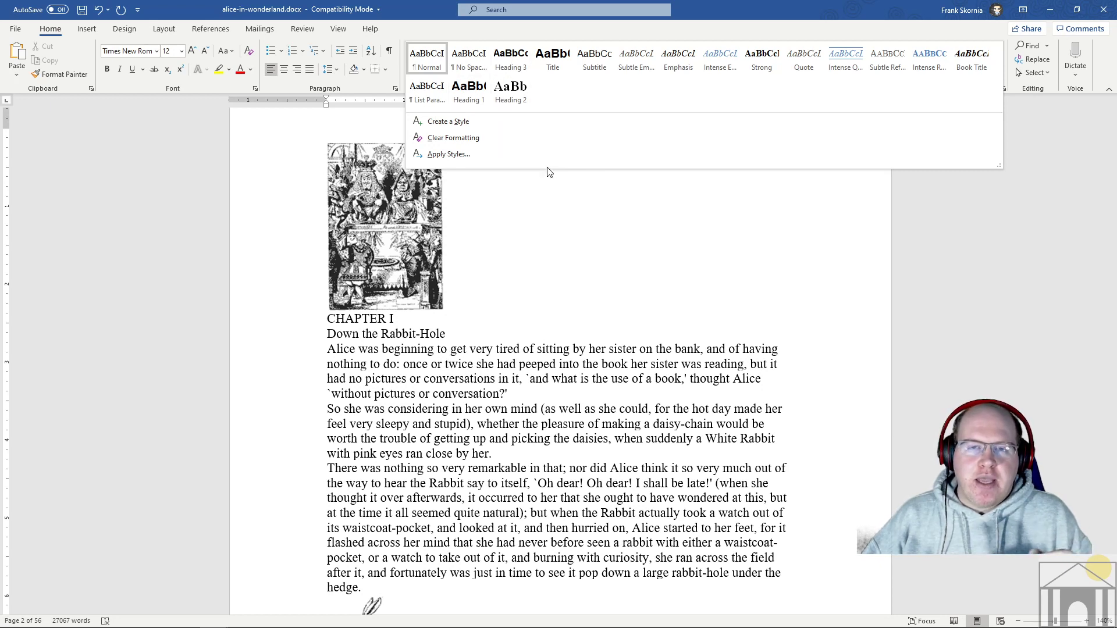
click(591, 203)
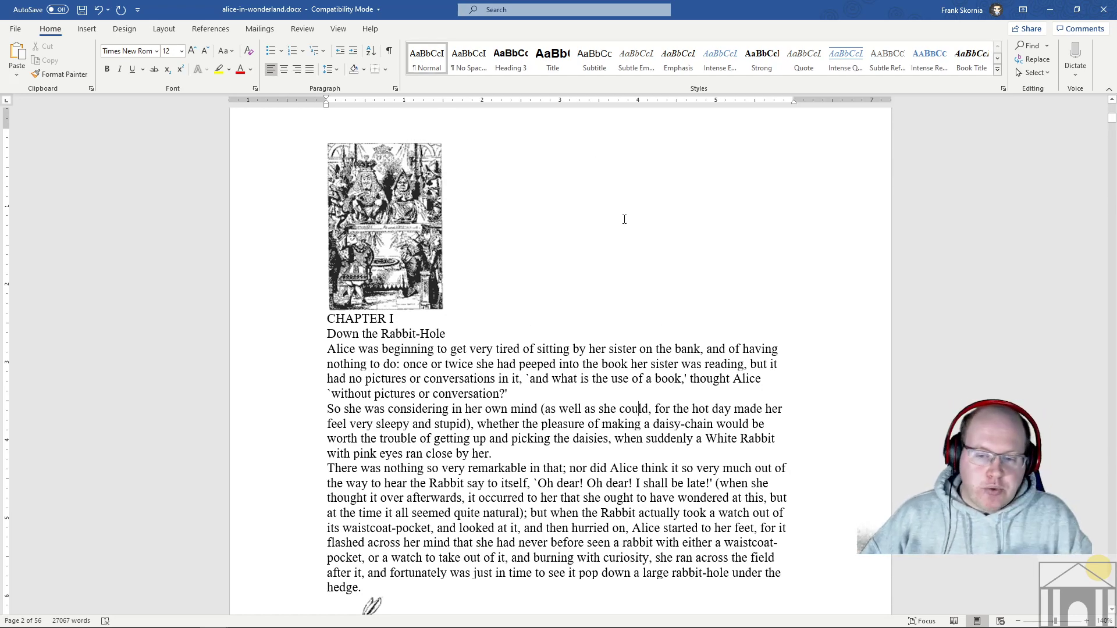
- Open the footer of the first page for editing
scroll(624, 220, down, 6)
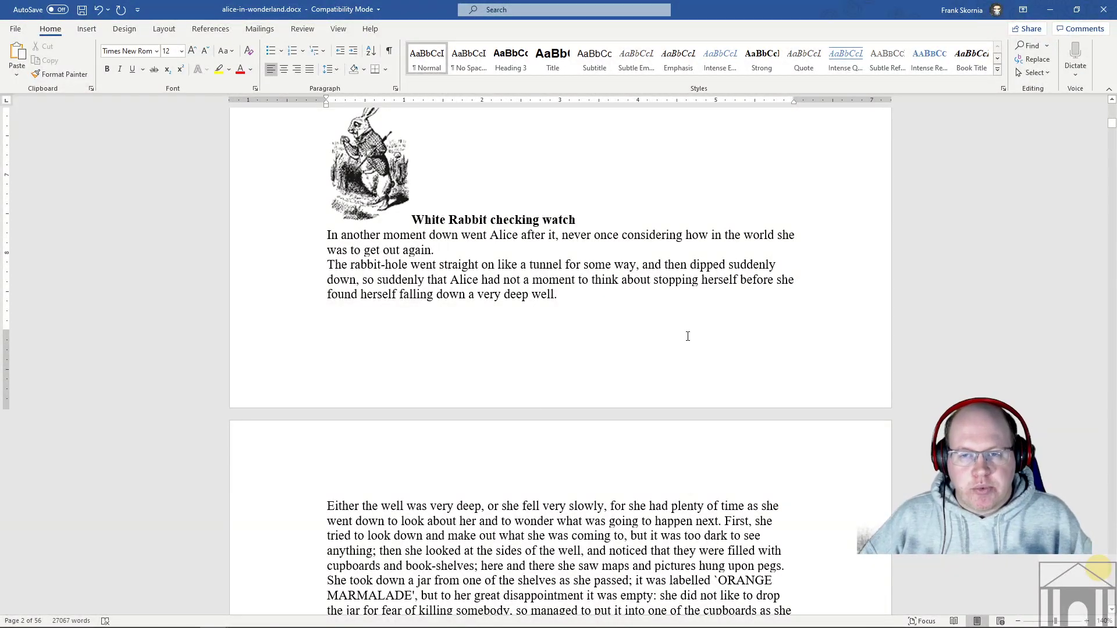
scroll(544, 207, up, 10)
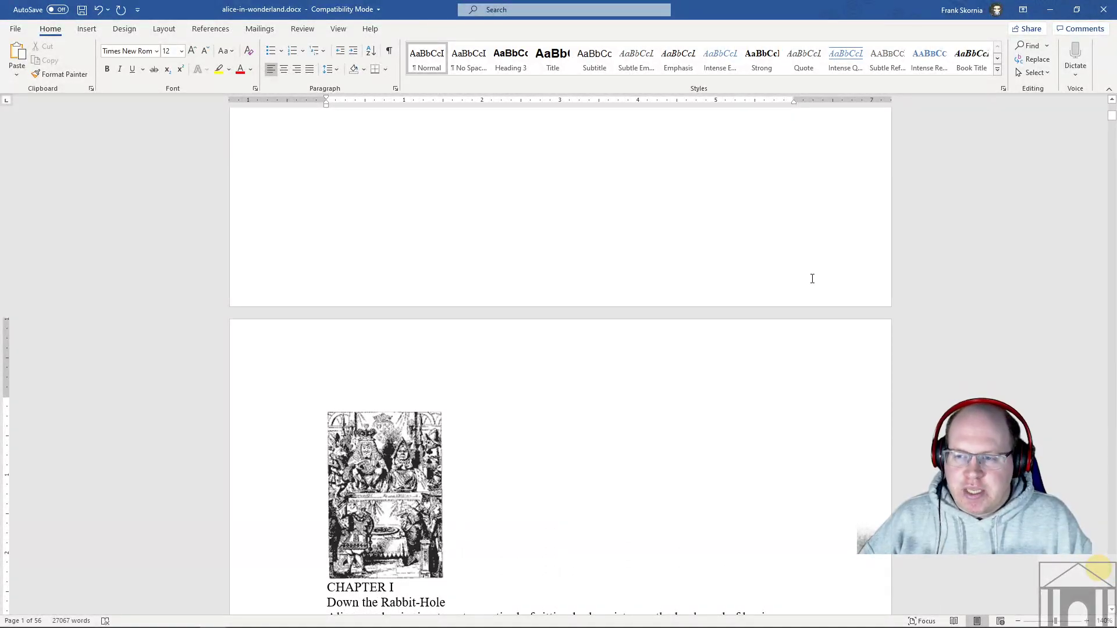
double_click(744, 277)
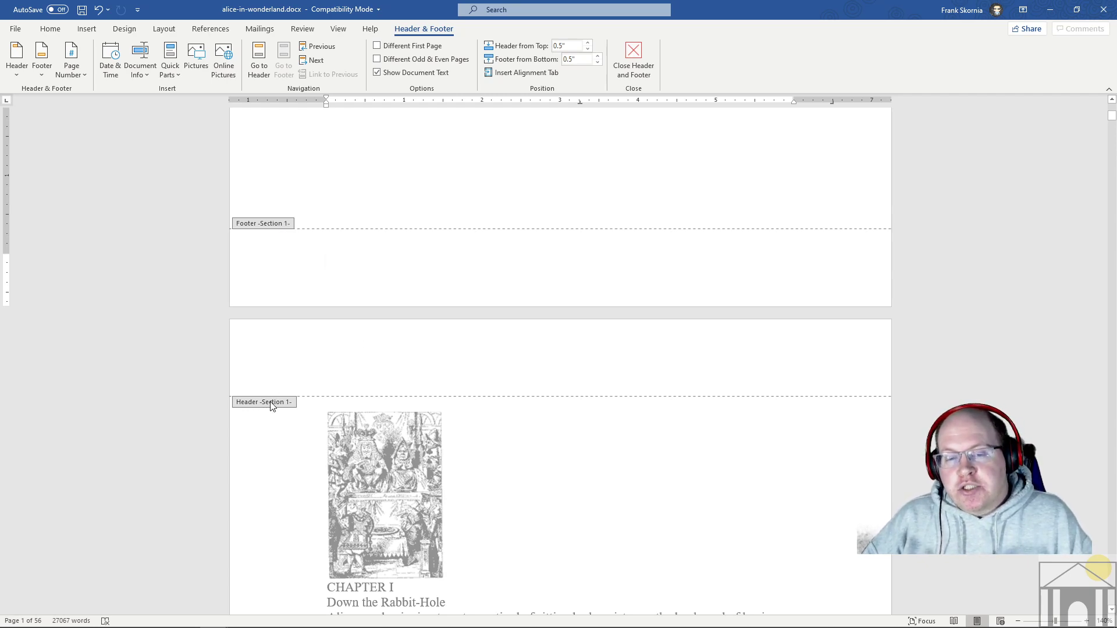
- Examine the header and footer section labels from the first page through the start of Section 2, and return to the first footer
scroll(467, 348, down, 2)
scroll(466, 349, down, 20)
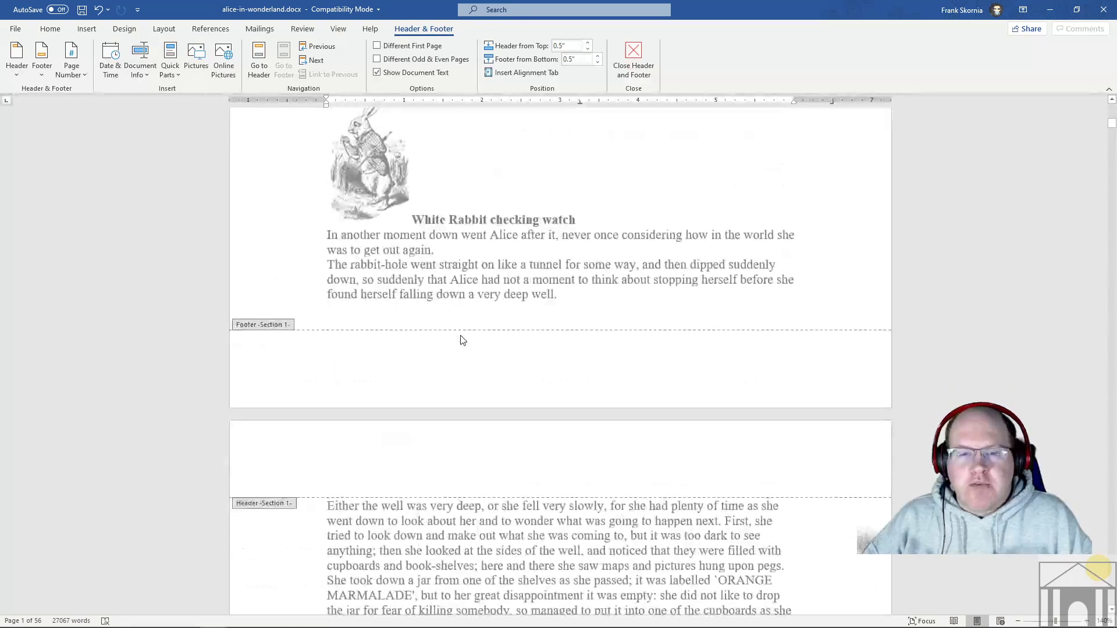
scroll(468, 329, down, 20)
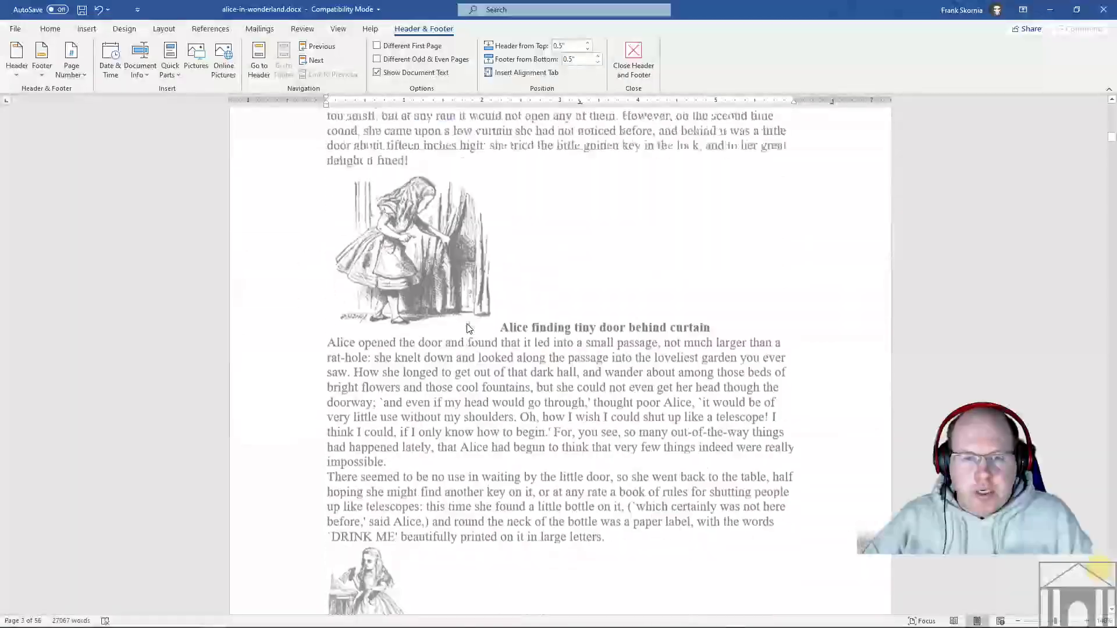
scroll(467, 329, down, 20)
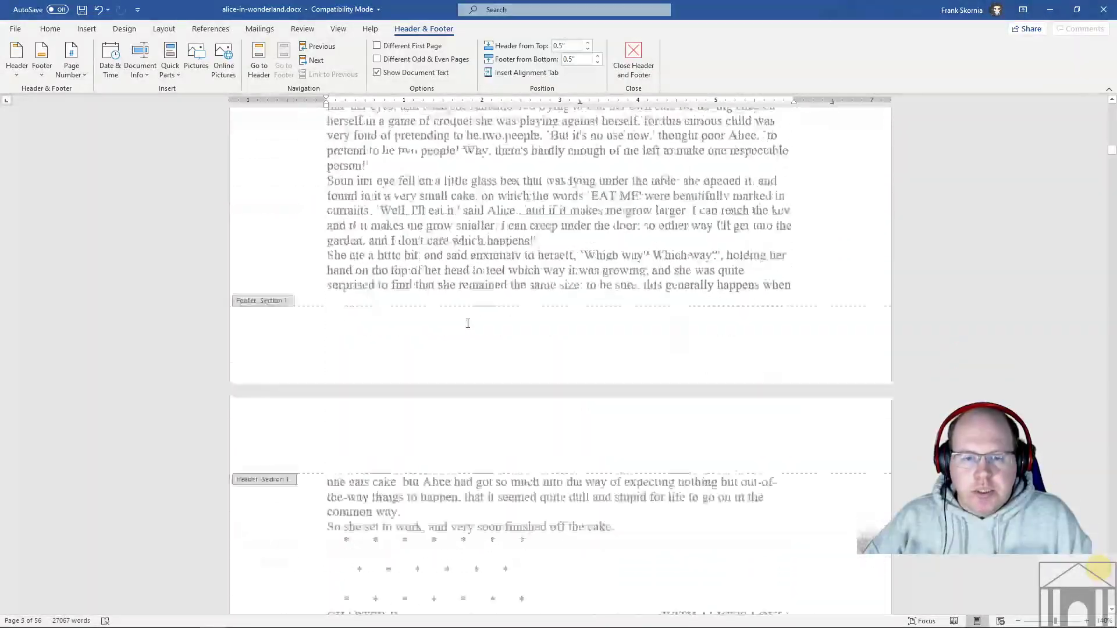
scroll(469, 325, down, 20)
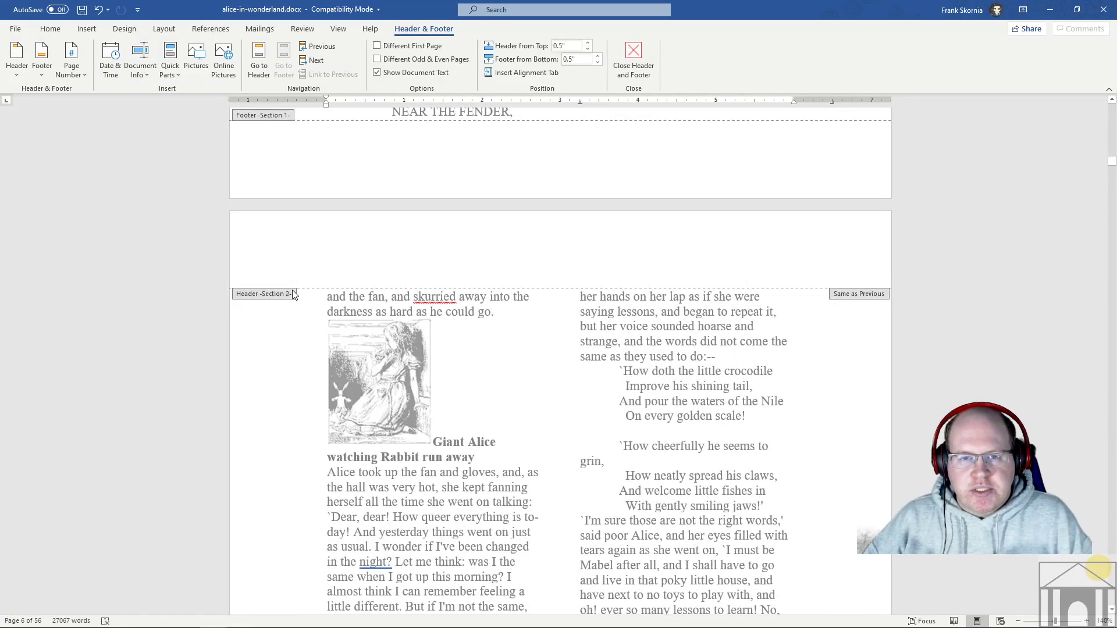
scroll(282, 296, up, 2)
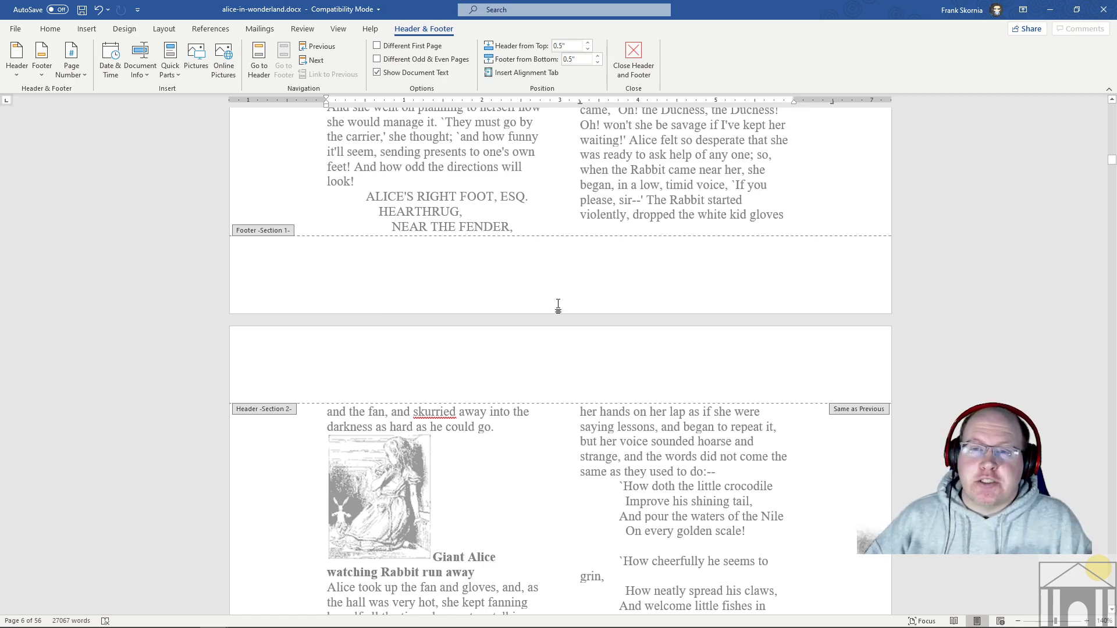
scroll(558, 307, up, 8)
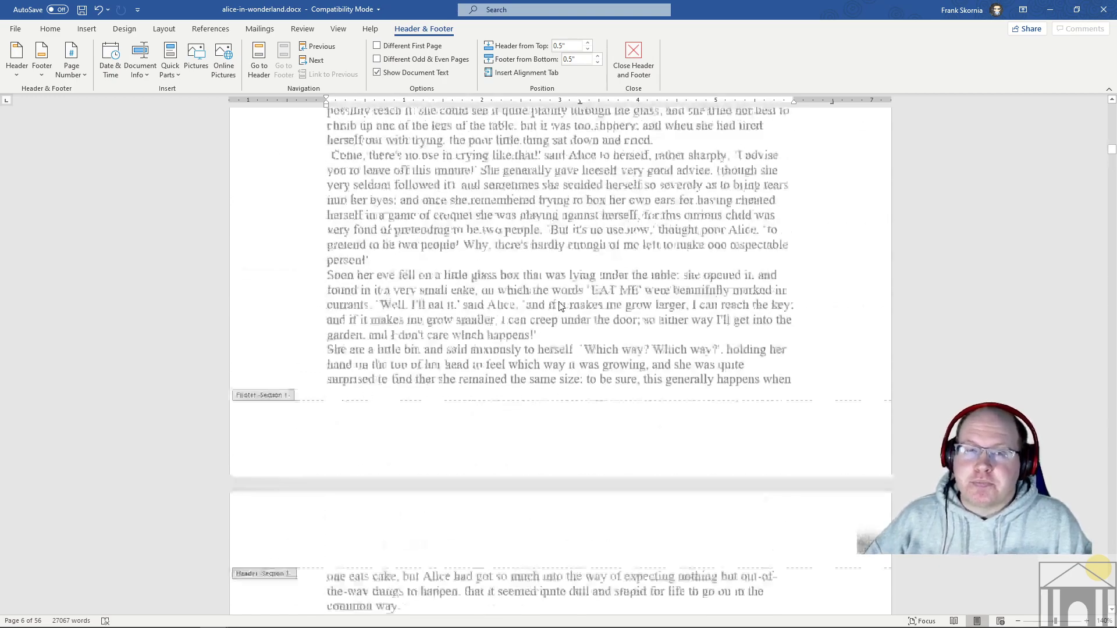
scroll(558, 307, up, 20)
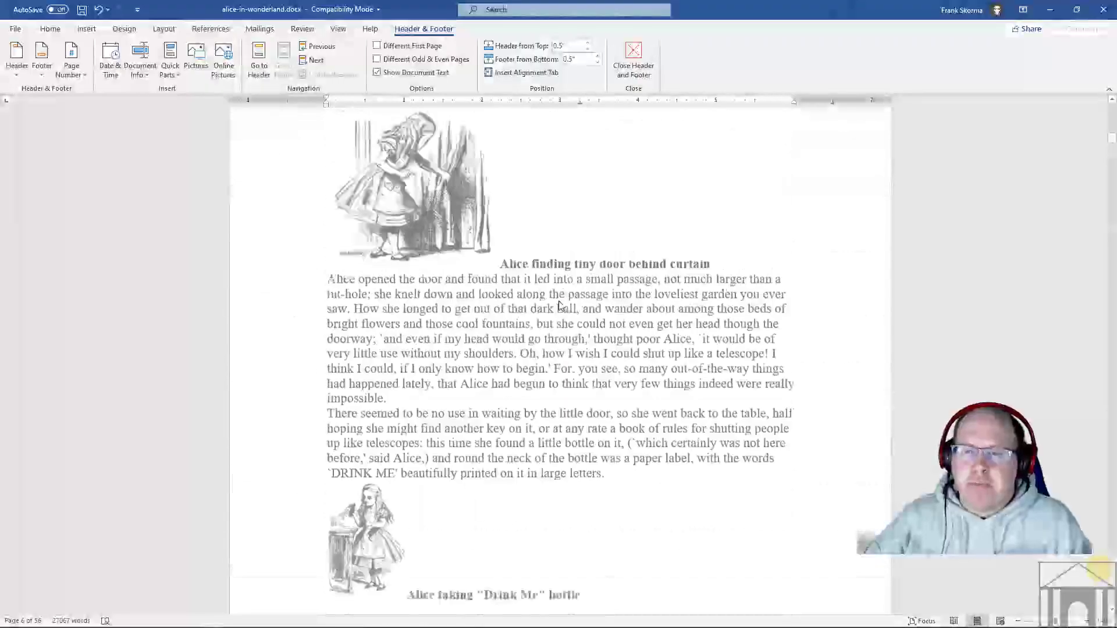
scroll(558, 307, up, 15)
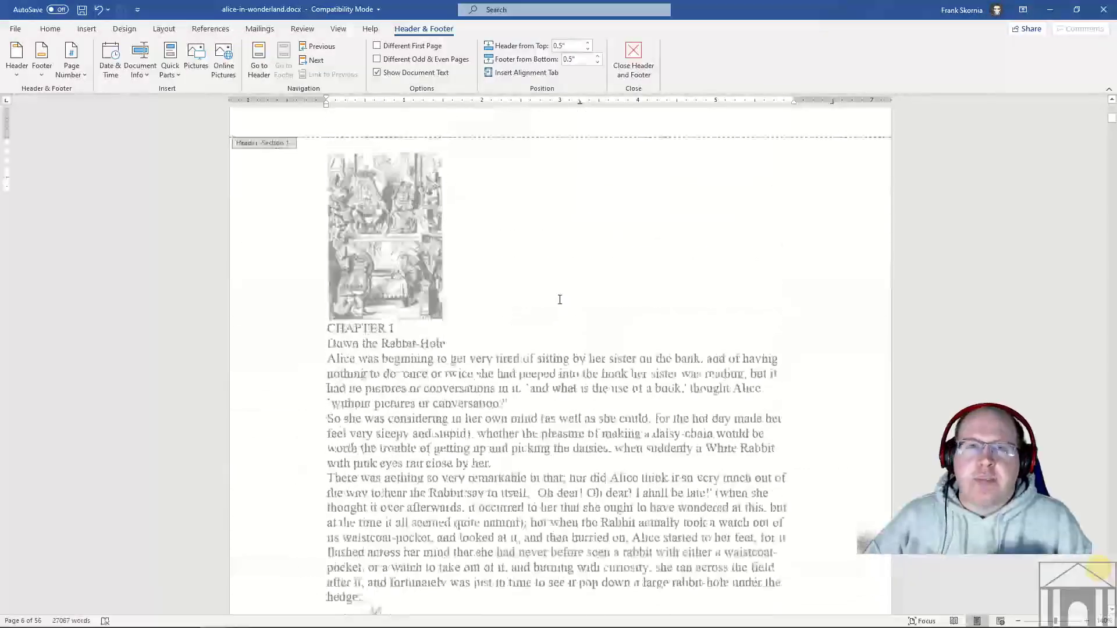
scroll(560, 306, up, 4)
scroll(561, 307, down, 2)
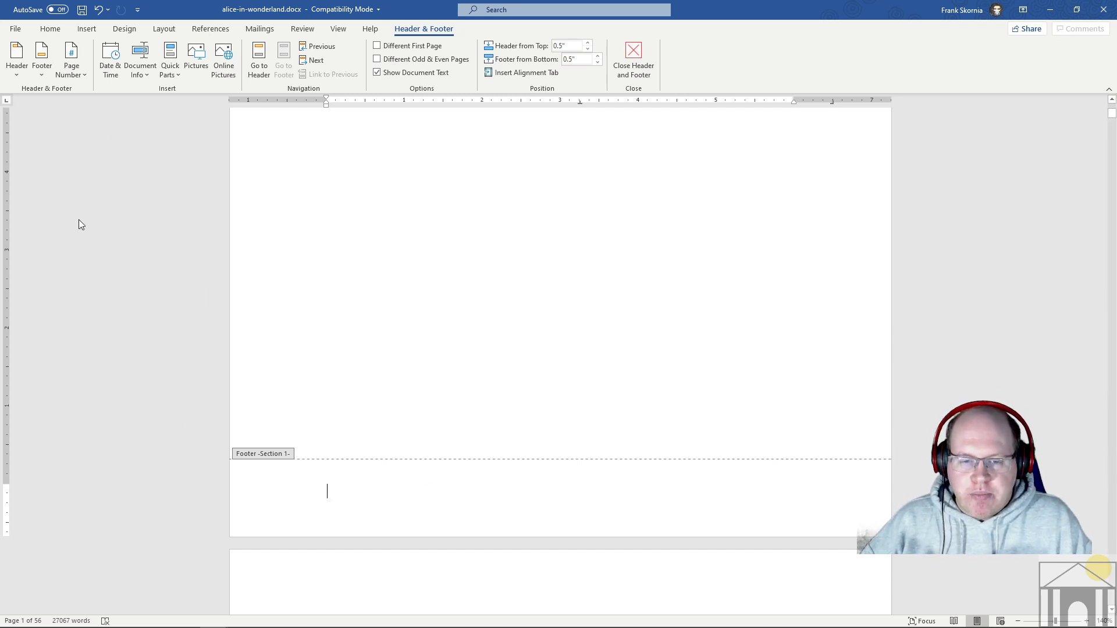
- Insert a page number at the bottom of the page using the Plain Number 3 design
click(89, 82)
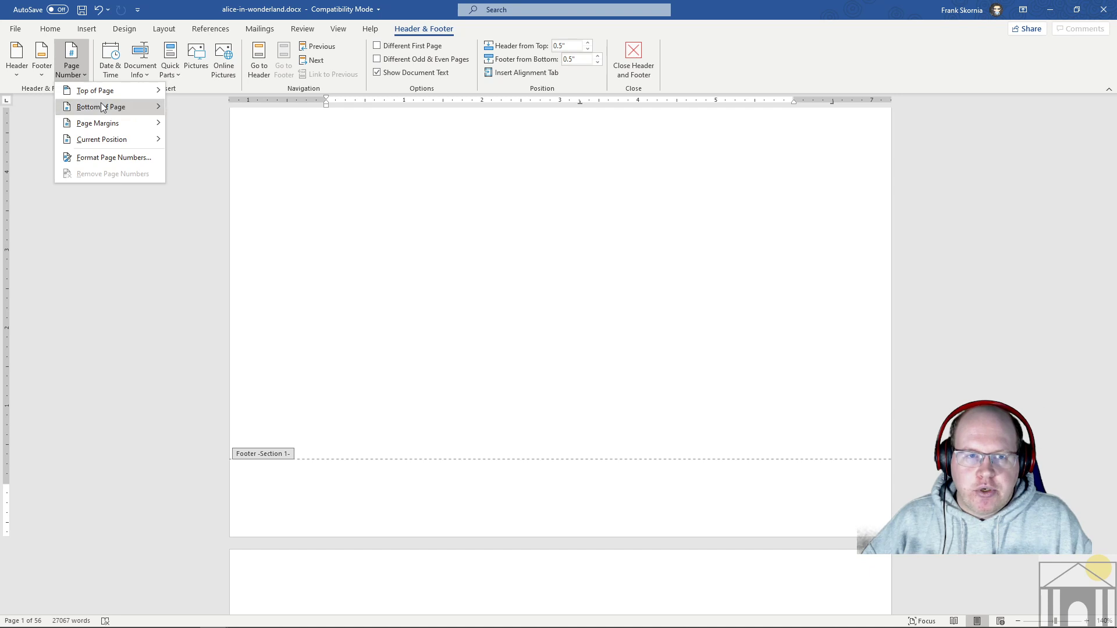
mouse_move(100, 107)
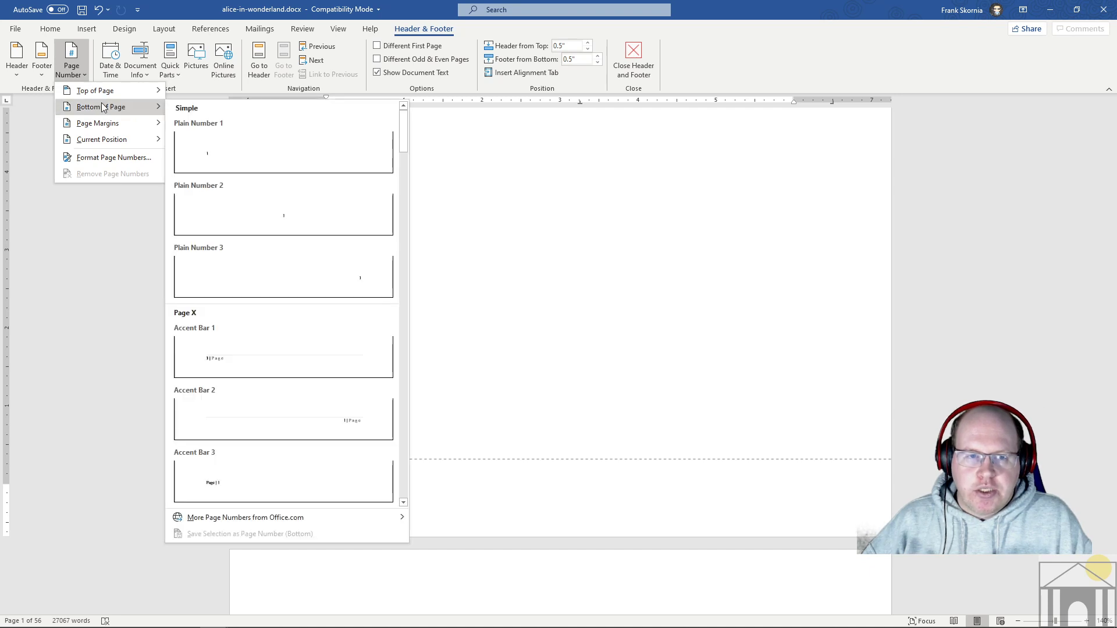
click(300, 266)
- Check the page numbers through the Section 2 footer and its link to the previous section, and finish header and footer editing
scroll(773, 504, down, 15)
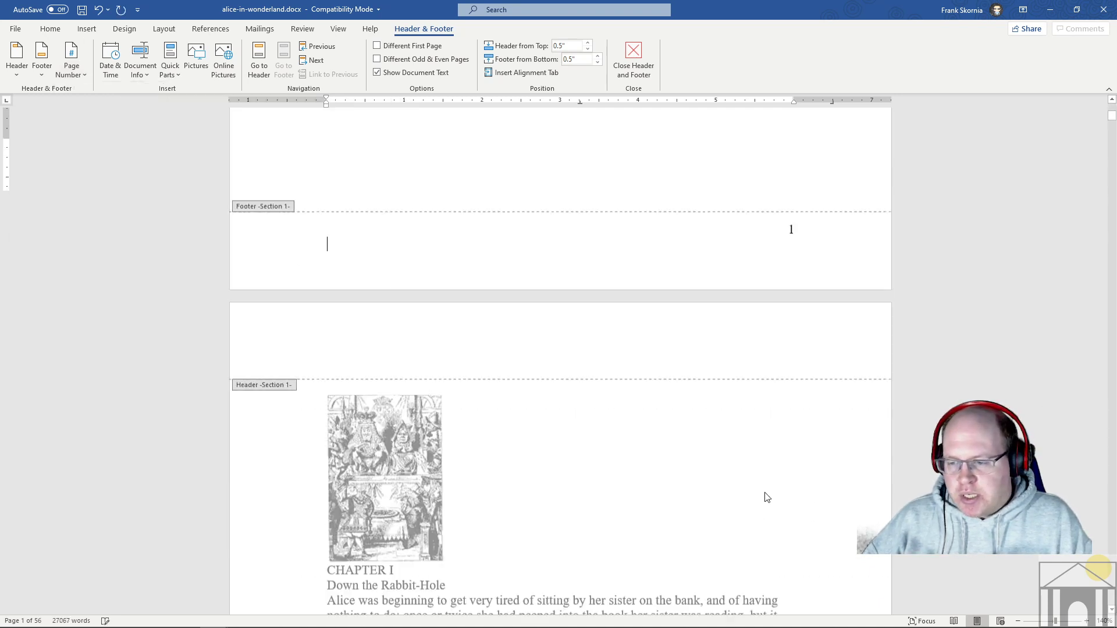
scroll(773, 489, down, 10)
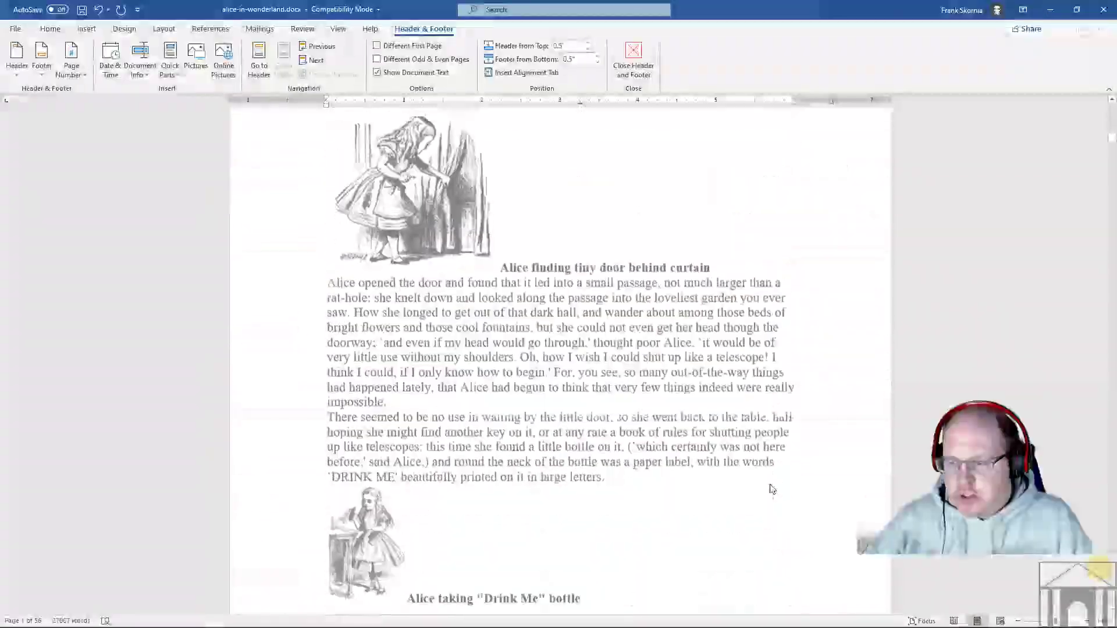
scroll(772, 490, down, 12)
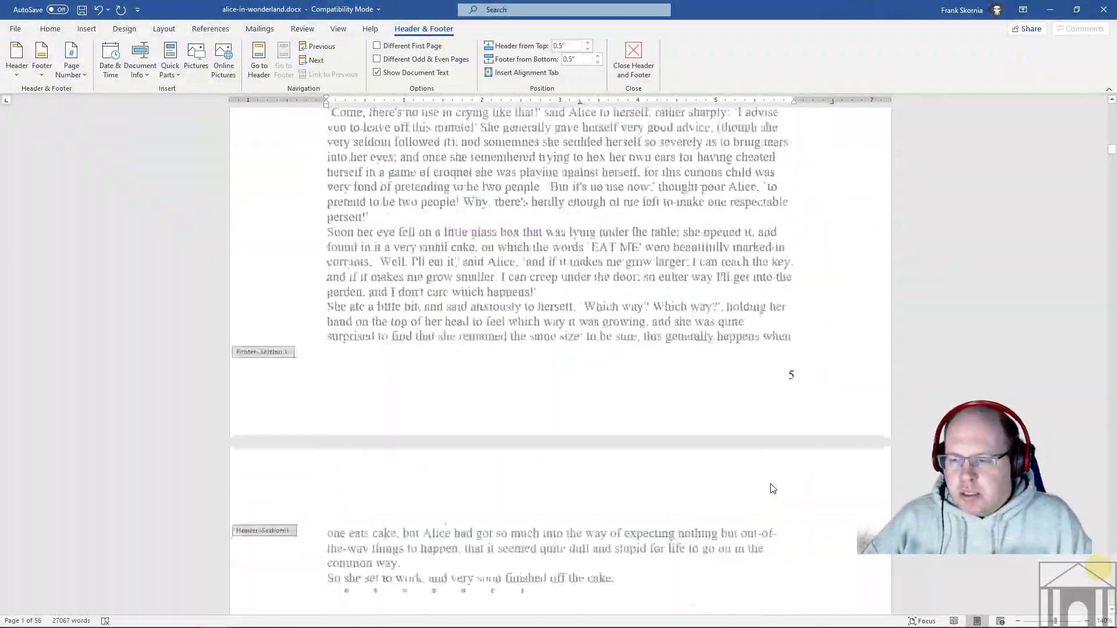
scroll(772, 484, down, 12)
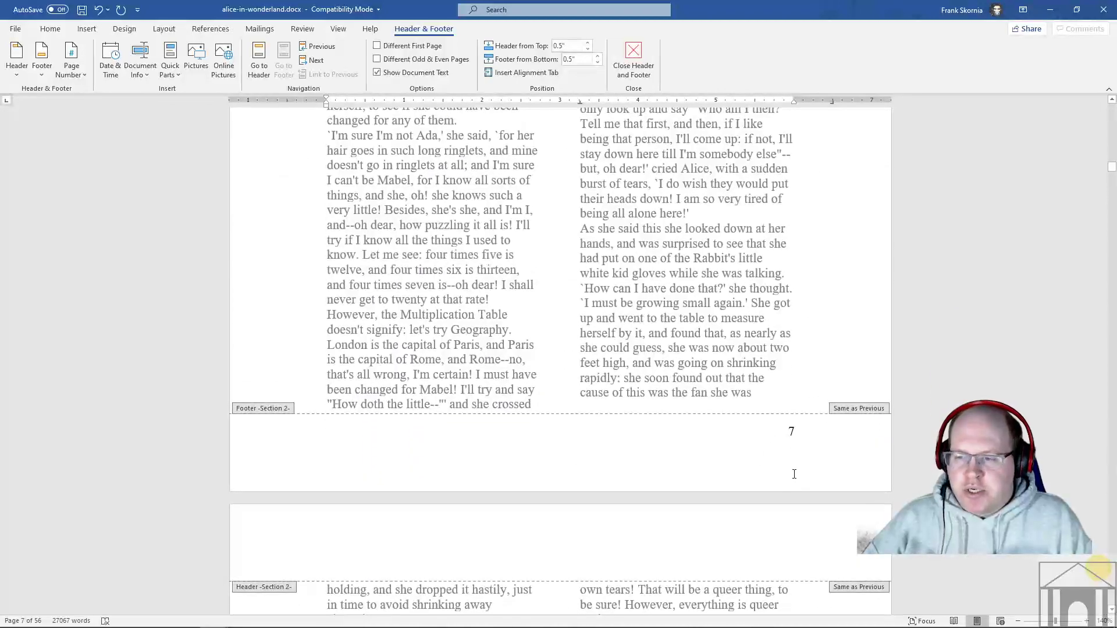
click(868, 411)
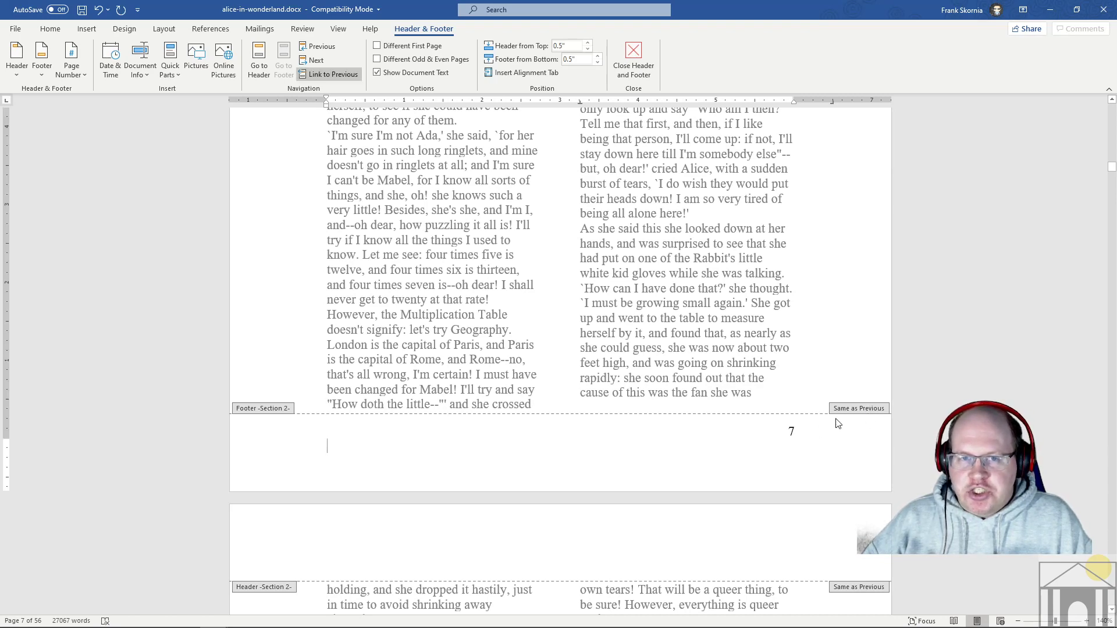
scroll(730, 428, up, 10)
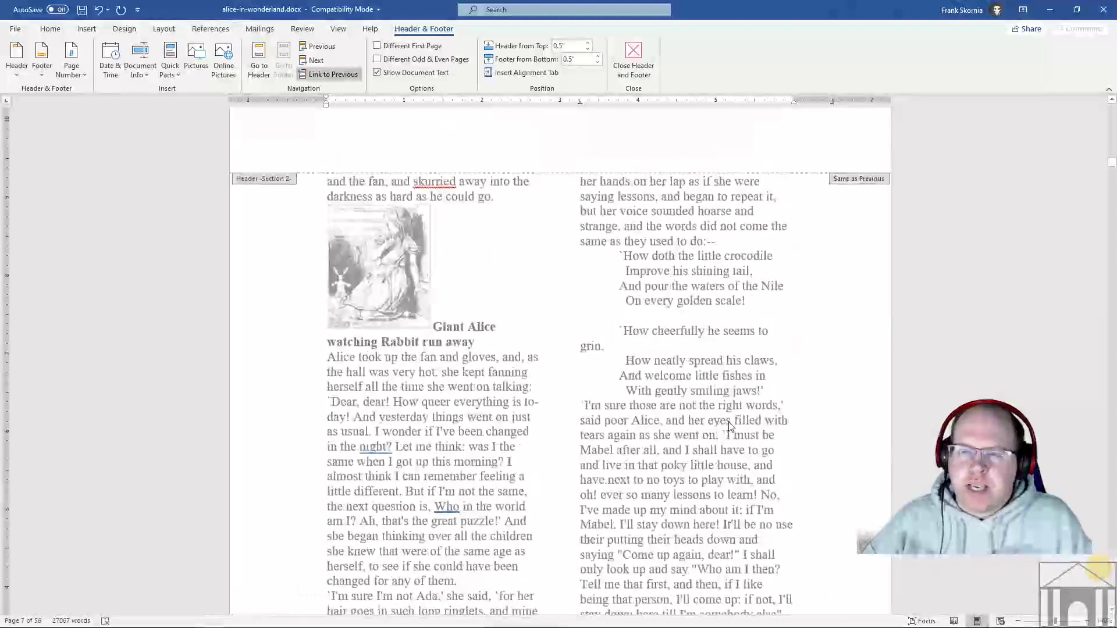
click(633, 58)
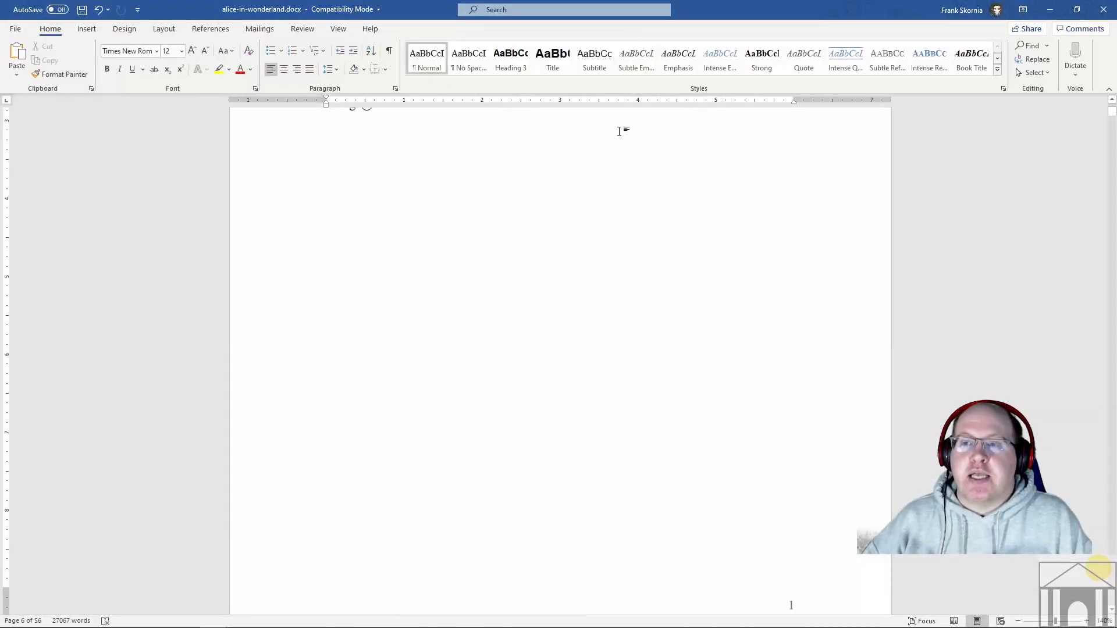
- Join the first chapter's number and title on one line, reading "CHAPTER I: Down the Rabbit-Hole"
scroll(738, 334, down, 8)
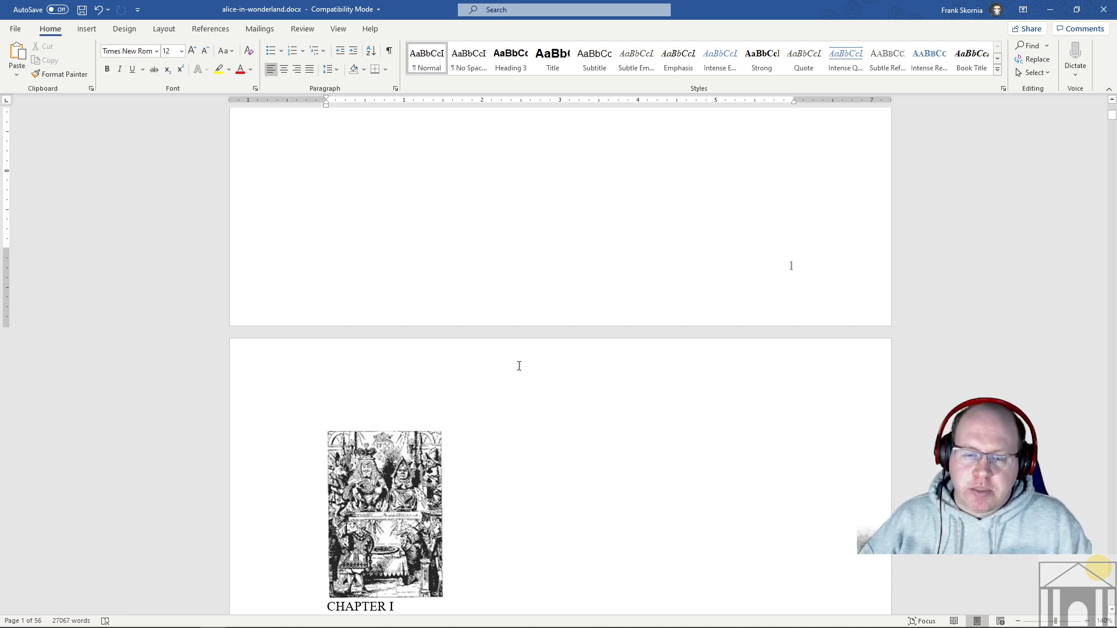
scroll(519, 366, down, 5)
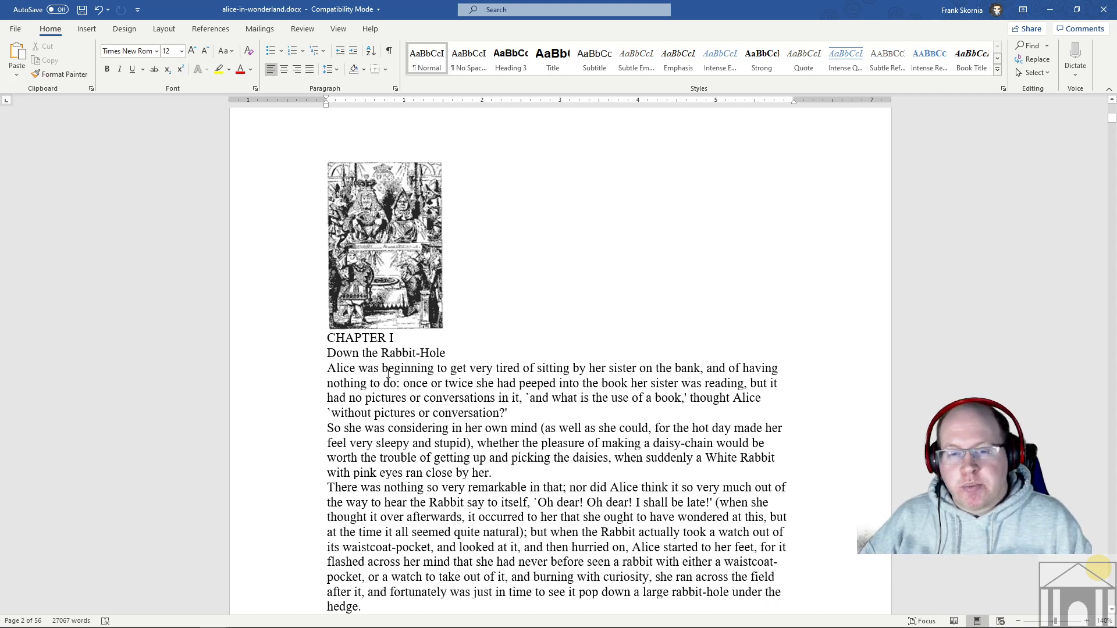
drag(328, 337, 396, 339)
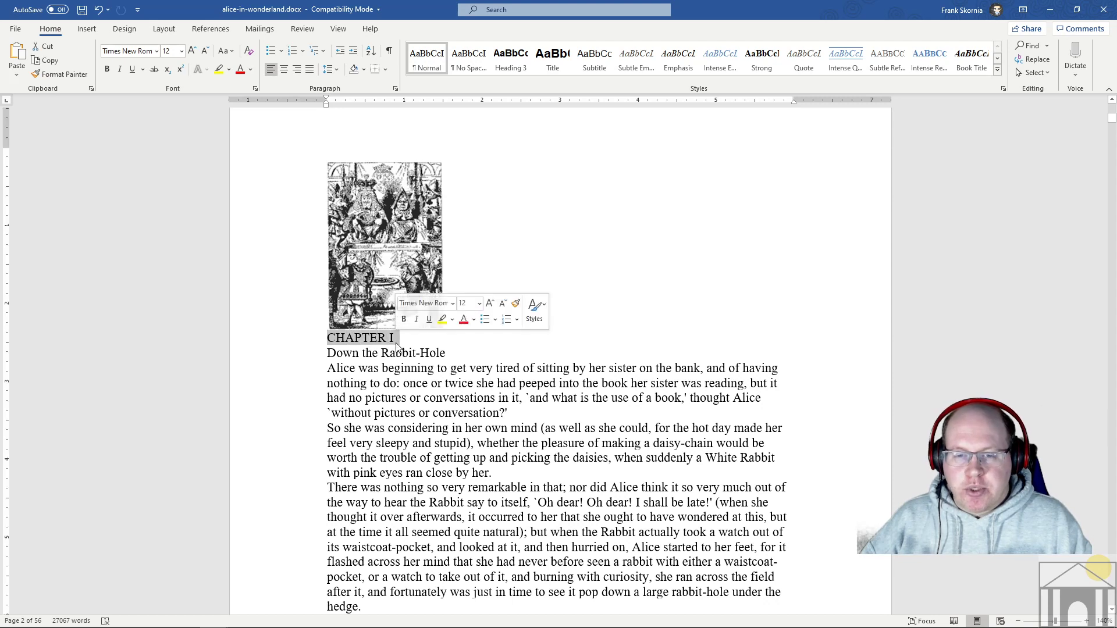
click(386, 357)
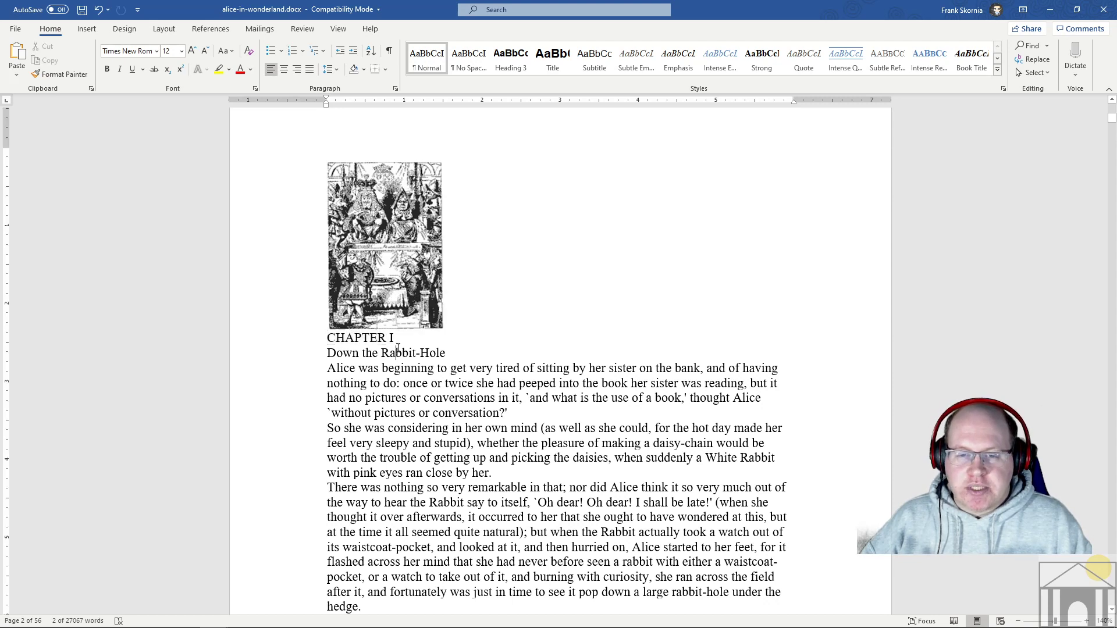
click(328, 352)
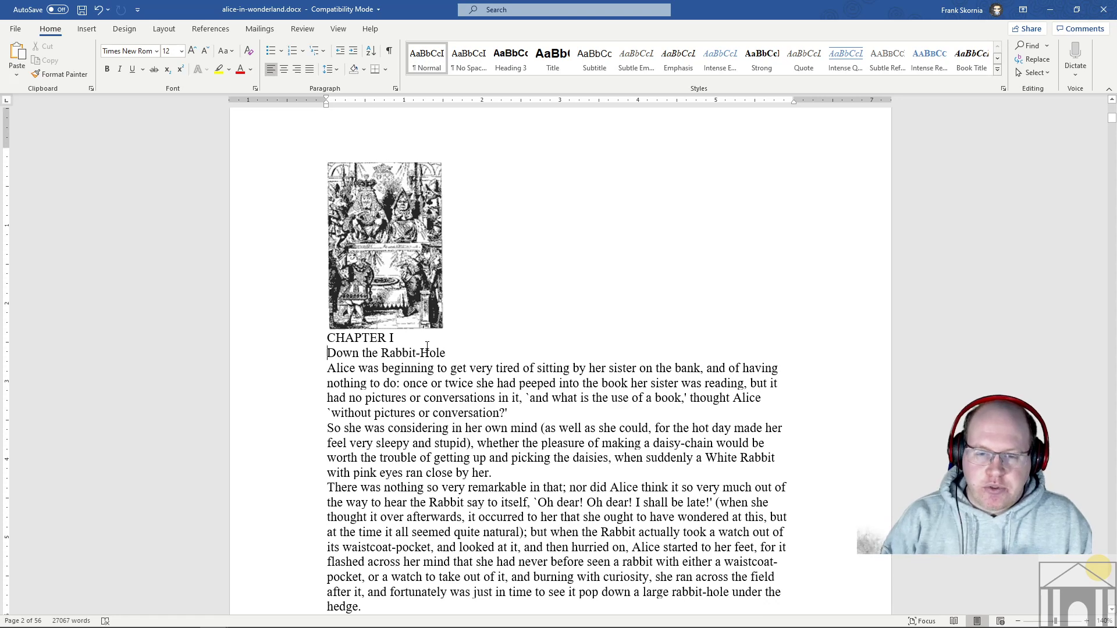
key(BackSpace)
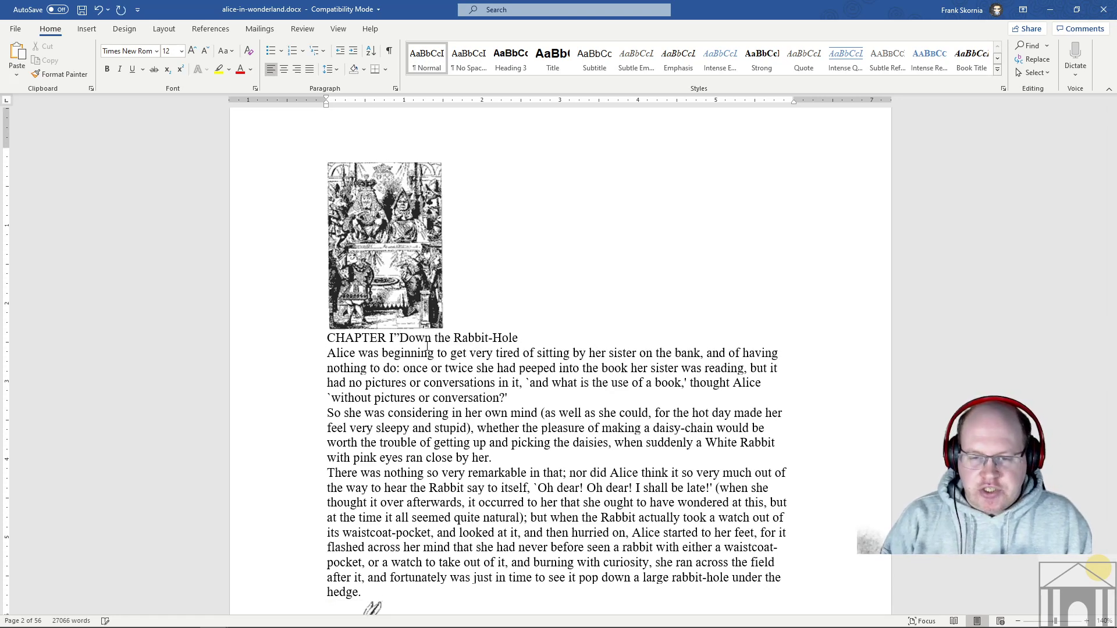
text(:)
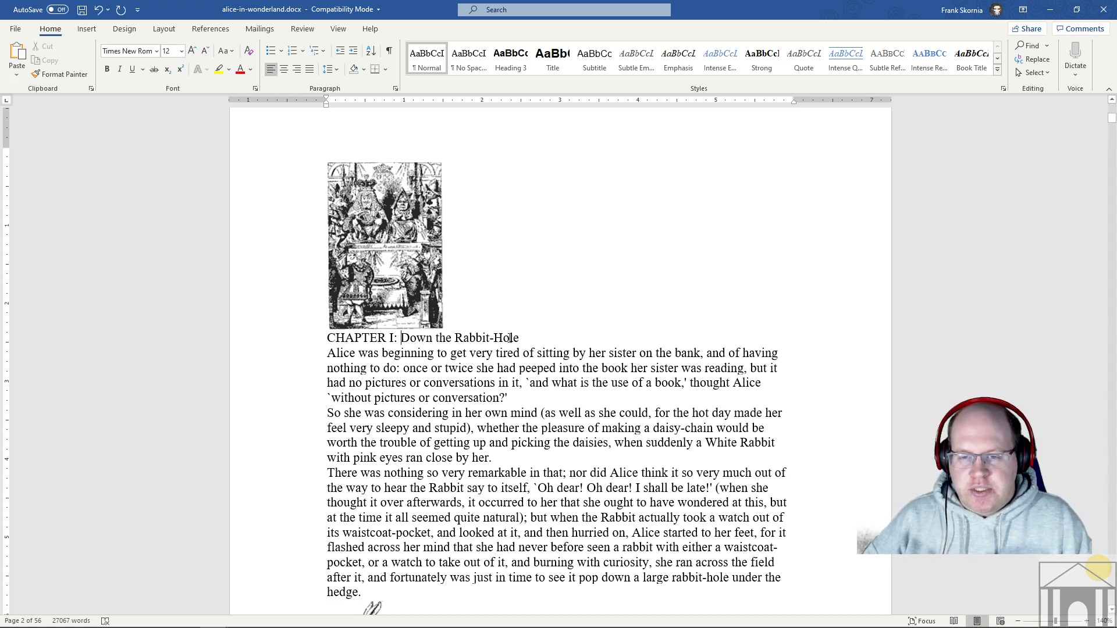
- Apply the Heading 1 style to the whole Chapter I title line
drag(519, 337, 327, 338)
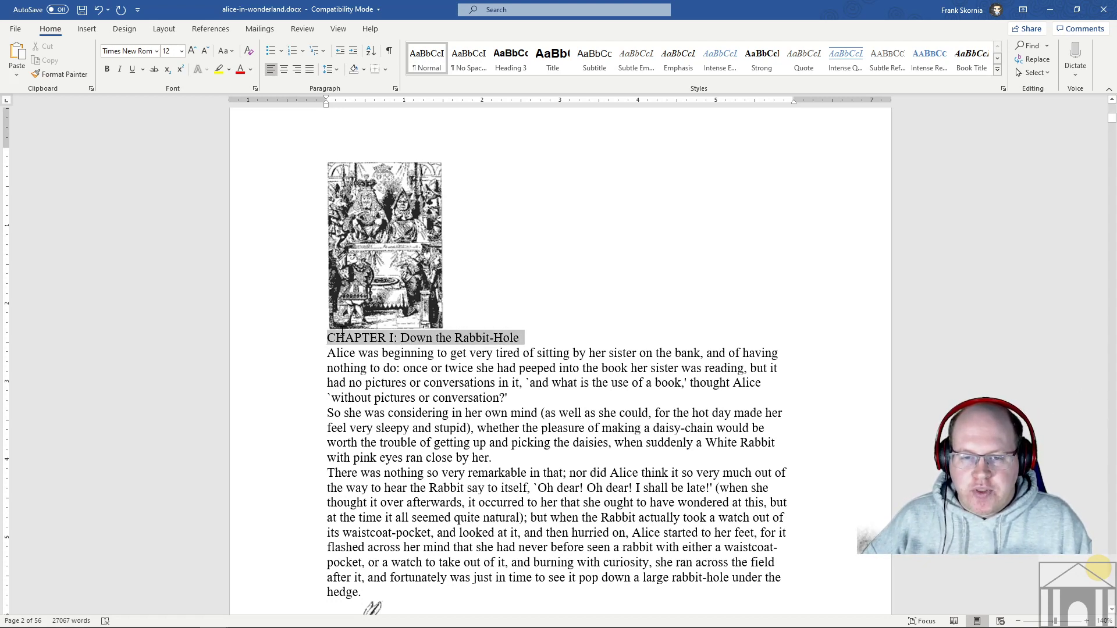
click(996, 68)
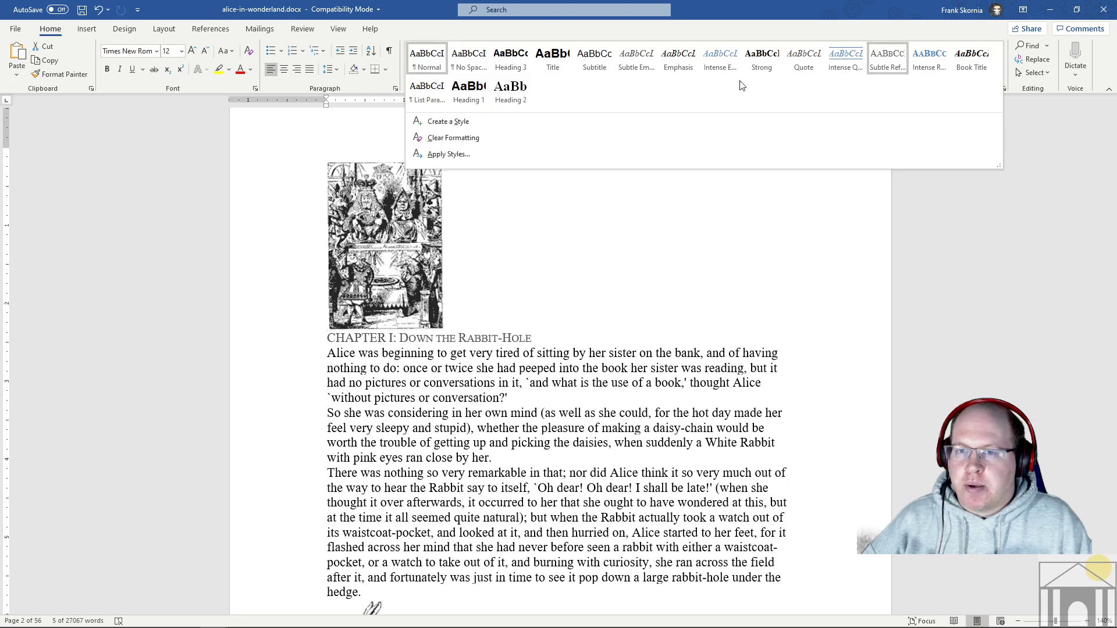
click(479, 92)
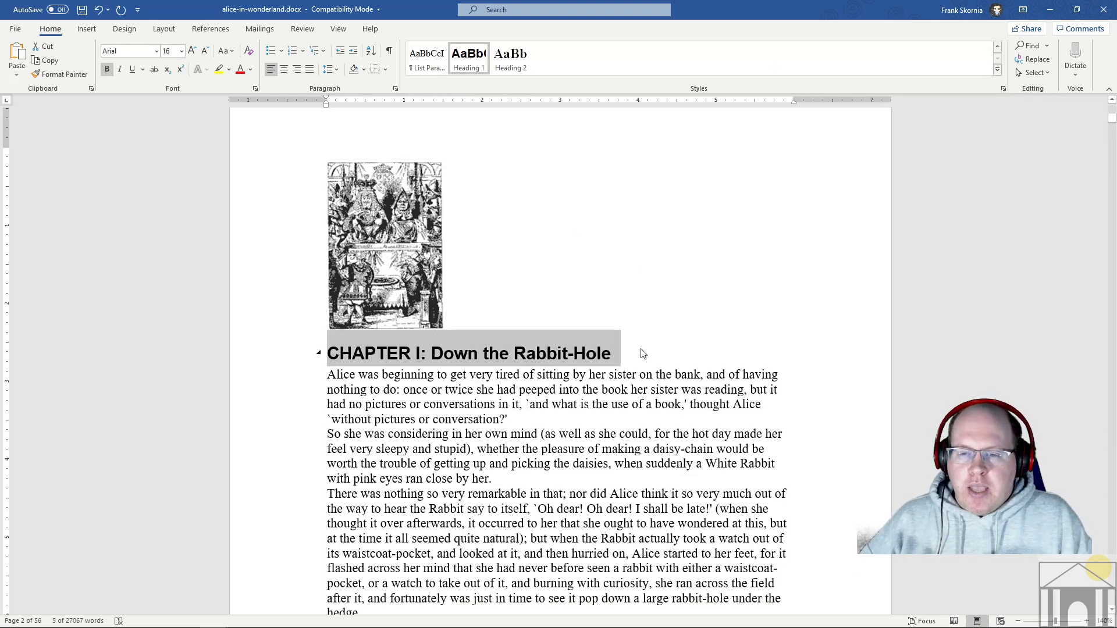
- Merge the second chapter's number and title into "CHAPTER II: The Pool of Tears" and apply the Heading 1 style
scroll(631, 367, down, 1)
scroll(628, 369, down, 15)
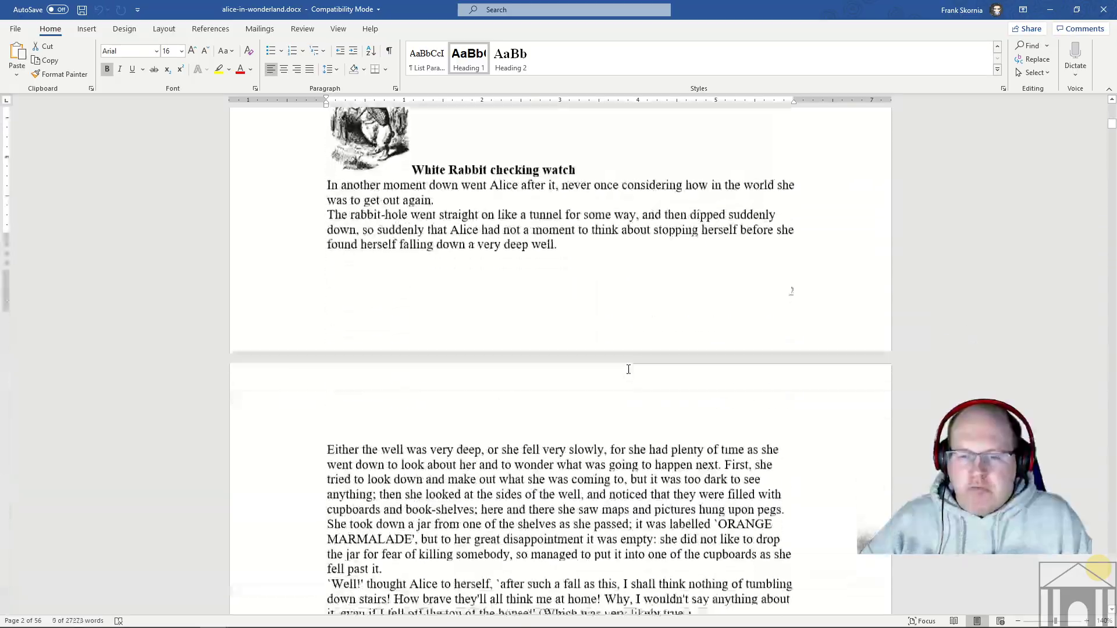
scroll(628, 372, down, 15)
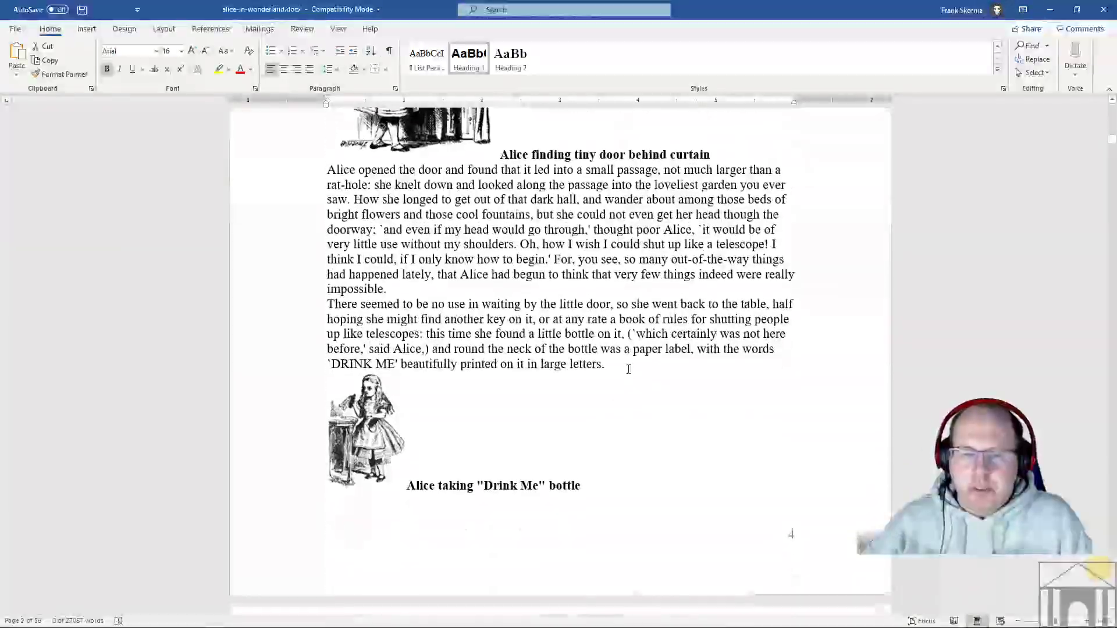
scroll(628, 370, down, 12)
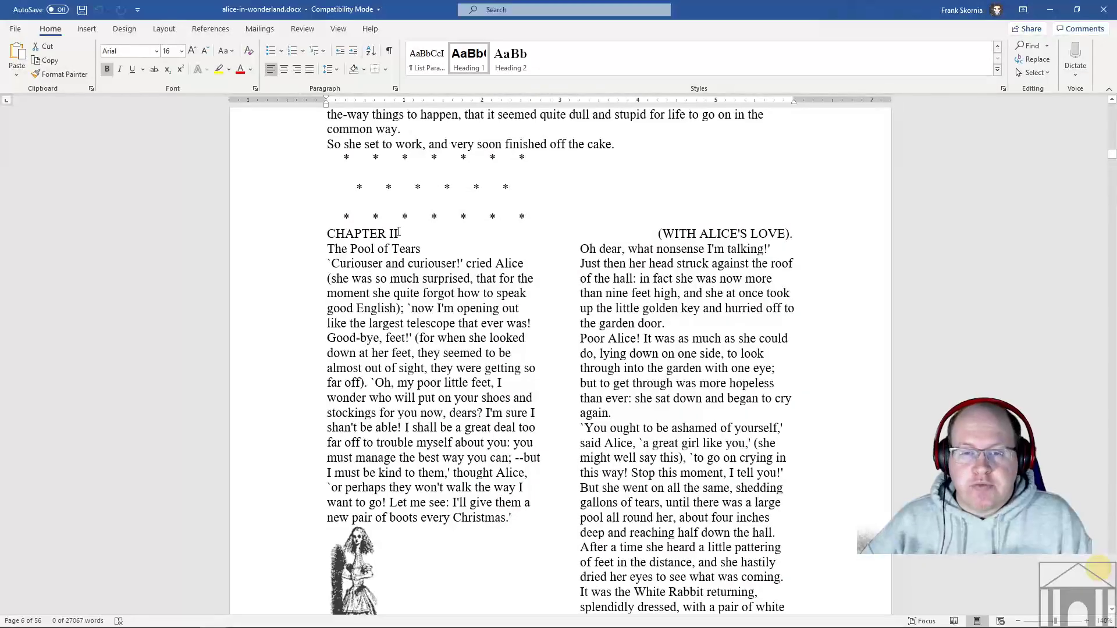
click(338, 248)
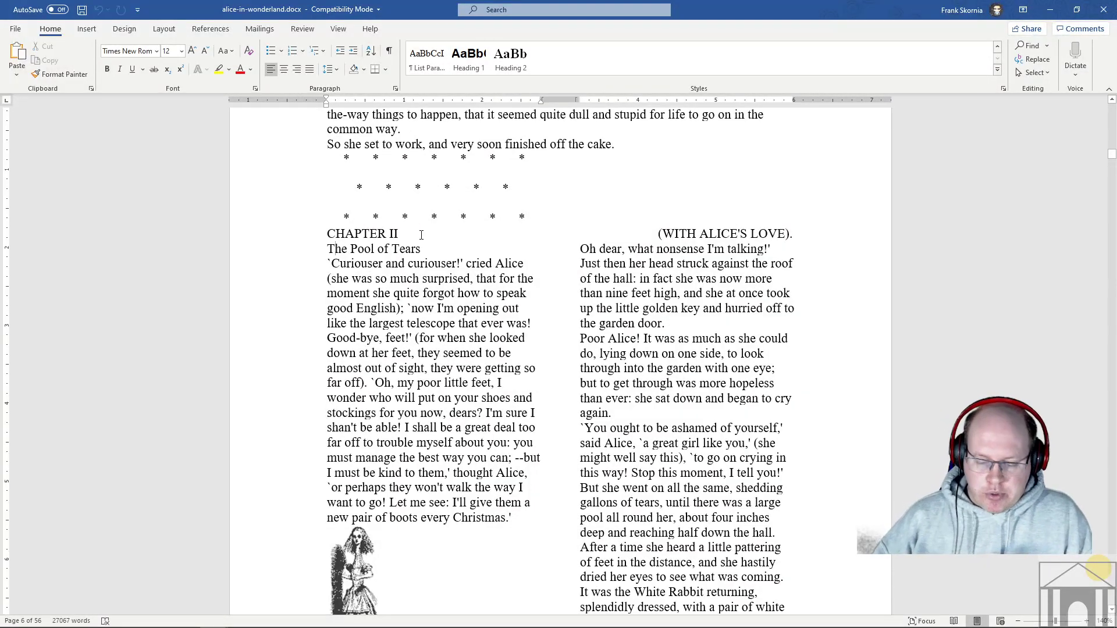
key(BackSpace)
text(: The Pool of Tears)
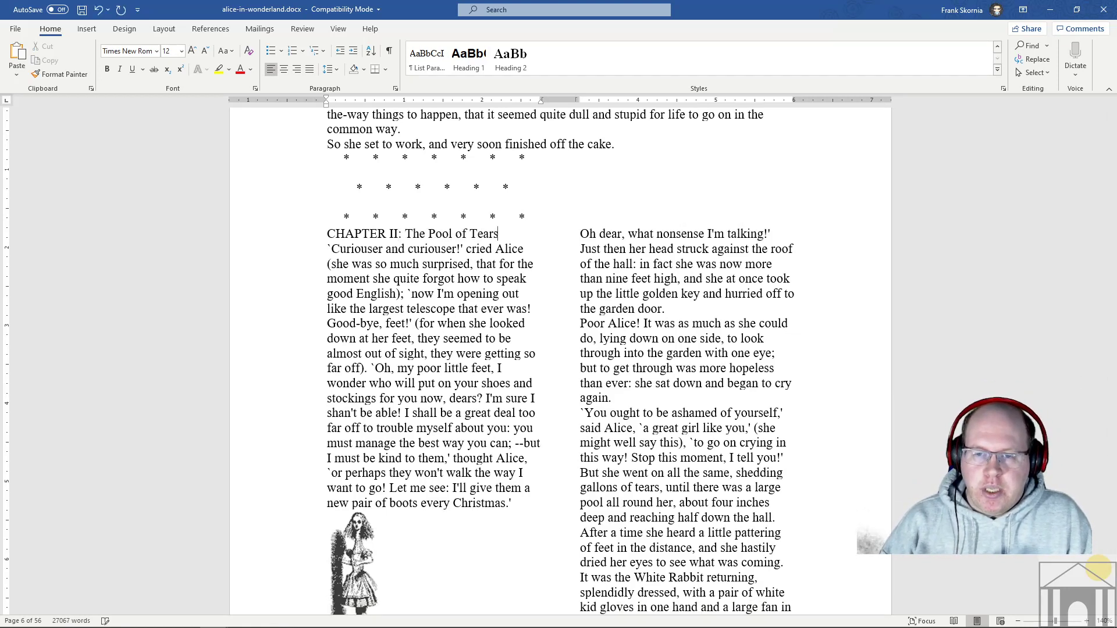
key(shift+Home)
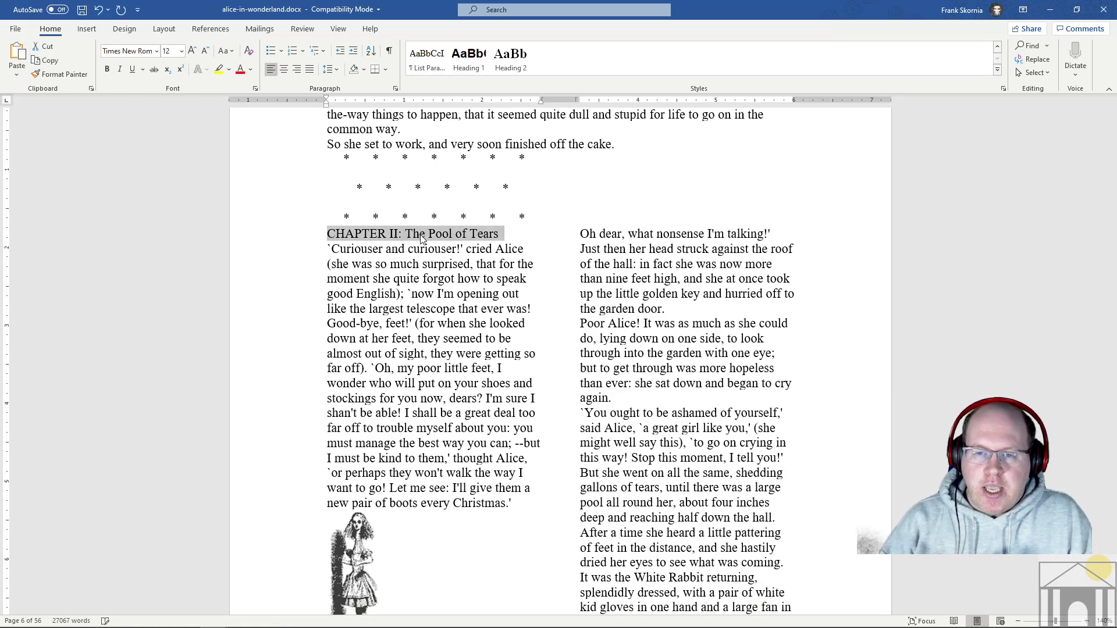
click(472, 64)
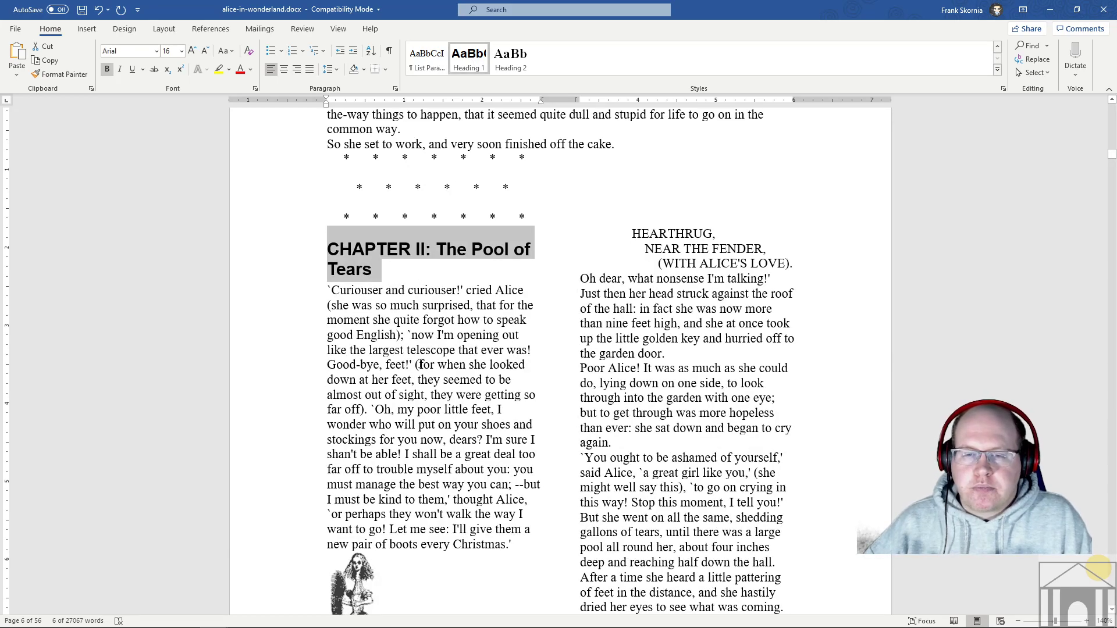
- Merge the third chapter's number and title into "CHAPTER III: A Caucus-Race and a Long Tale" and apply the Heading 1 style
scroll(420, 364, down, 20)
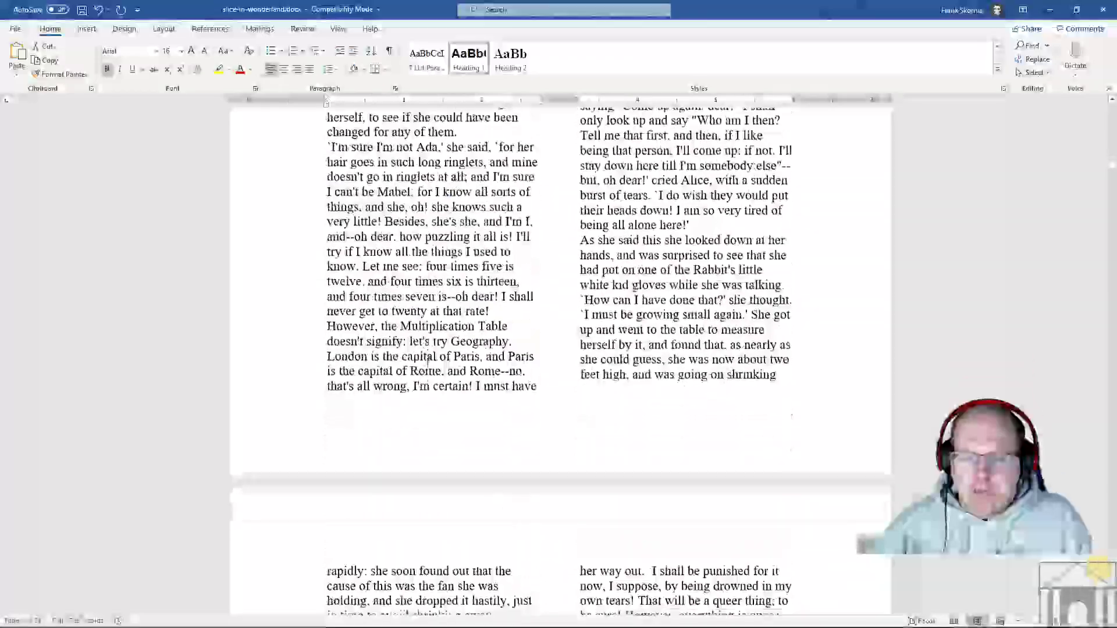
scroll(428, 361, down, 20)
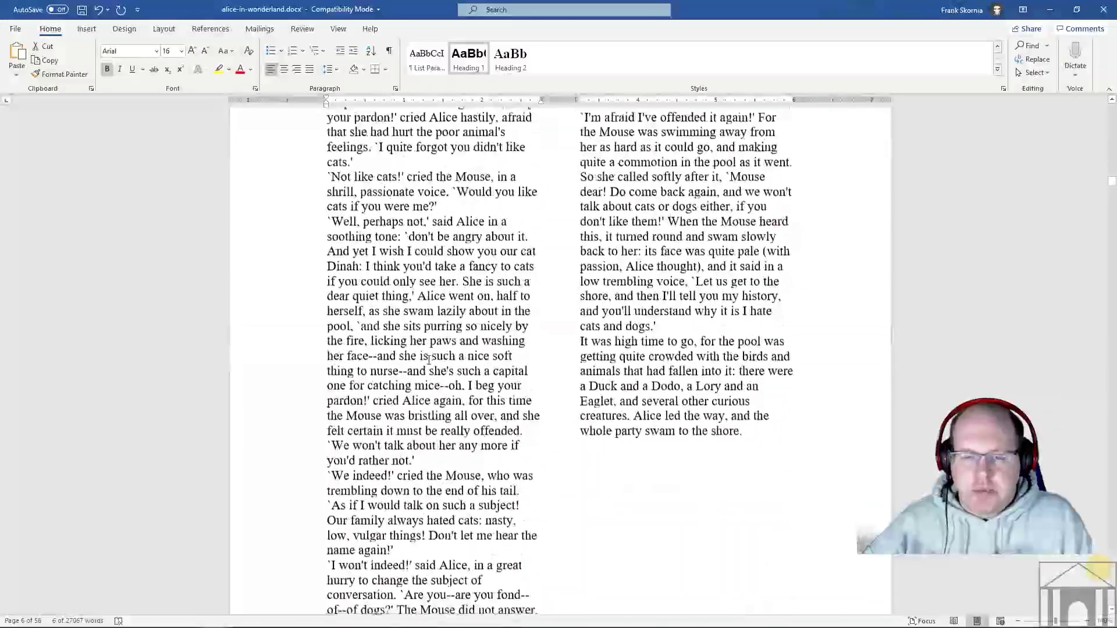
scroll(429, 359, down, 10)
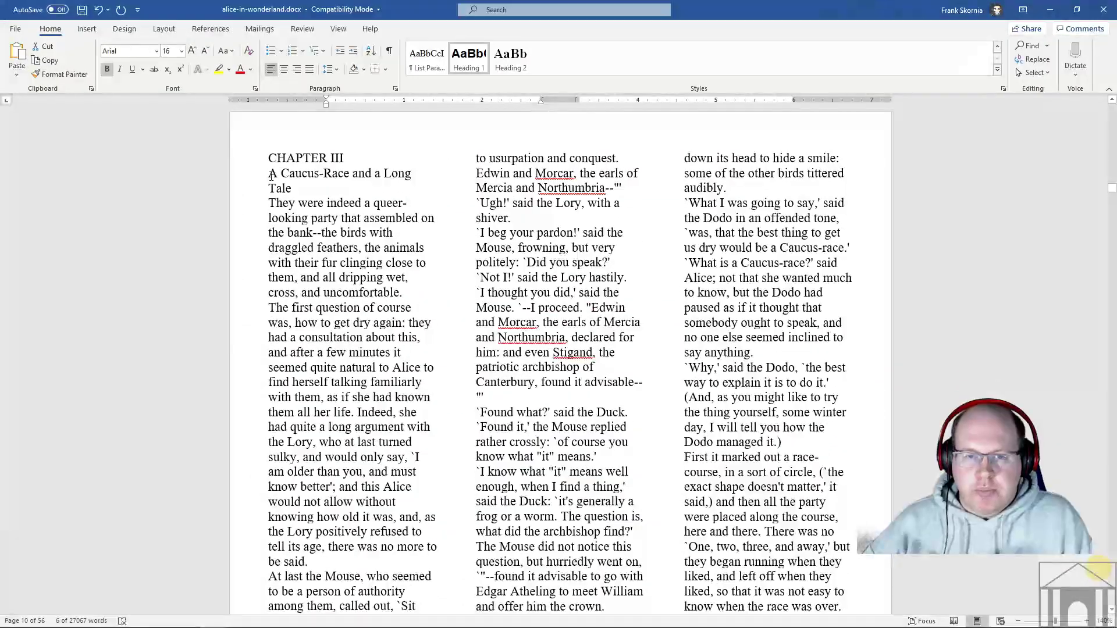
click(271, 174)
key(BackSpace)
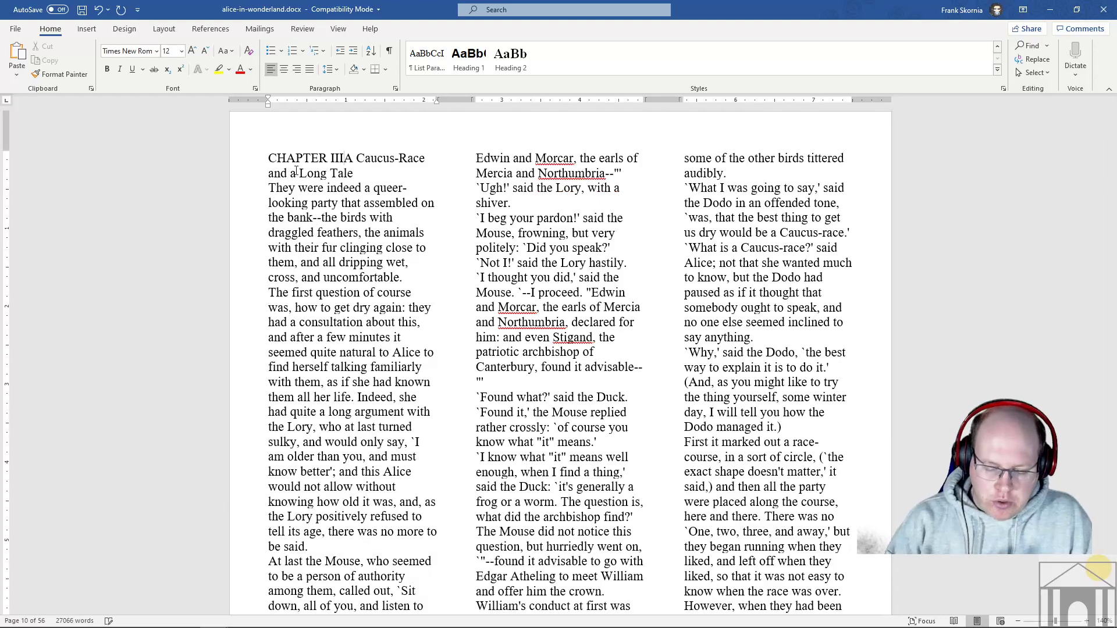
text(:)
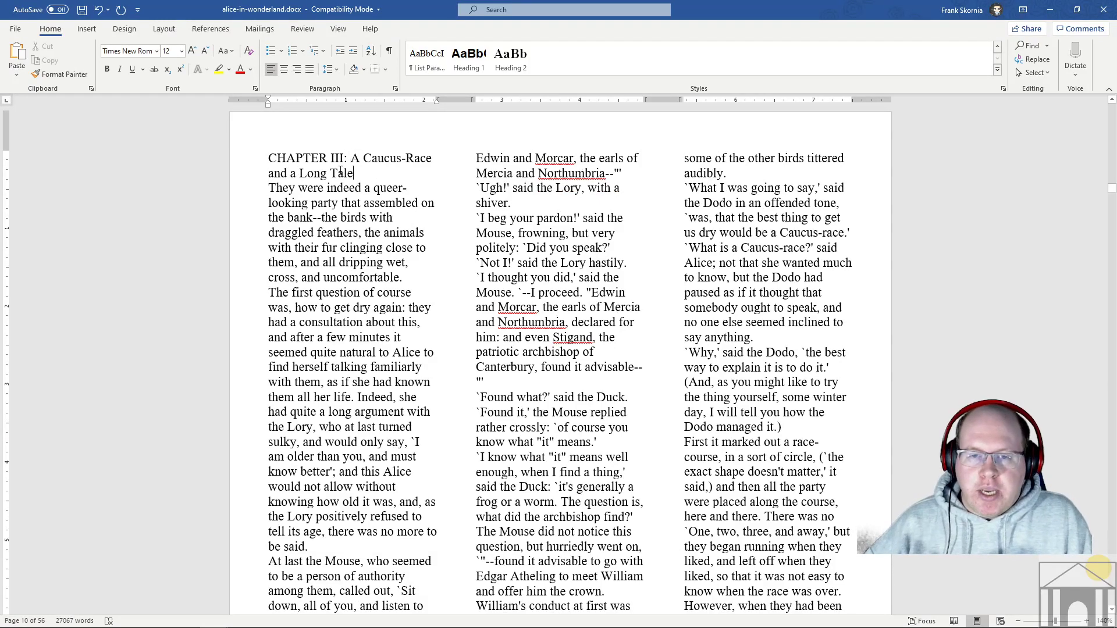
drag(341, 172, 280, 159)
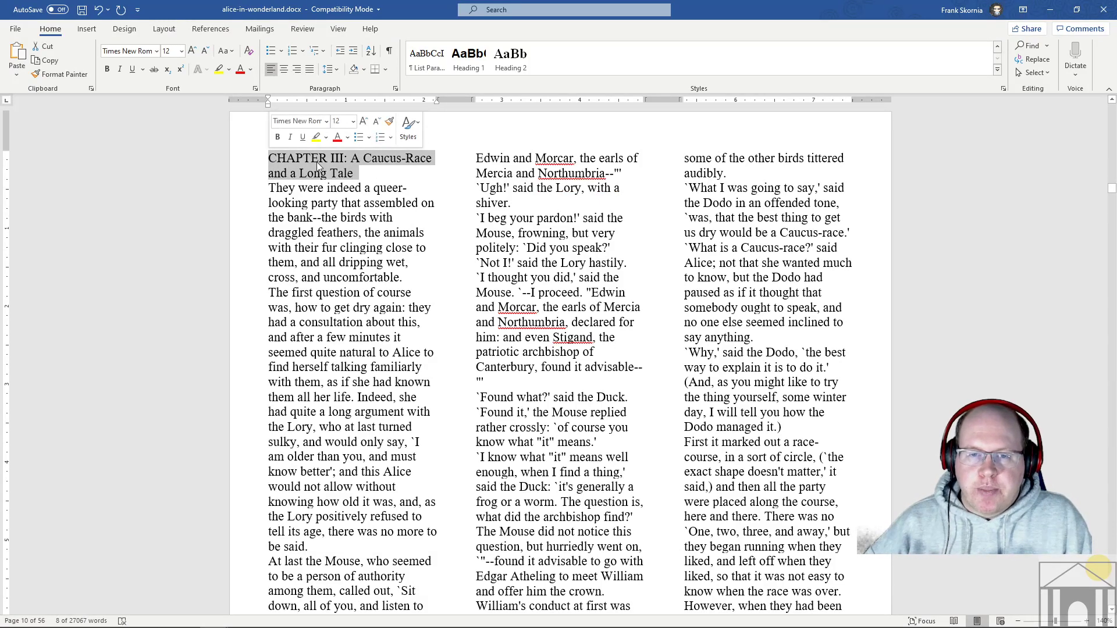
click(473, 76)
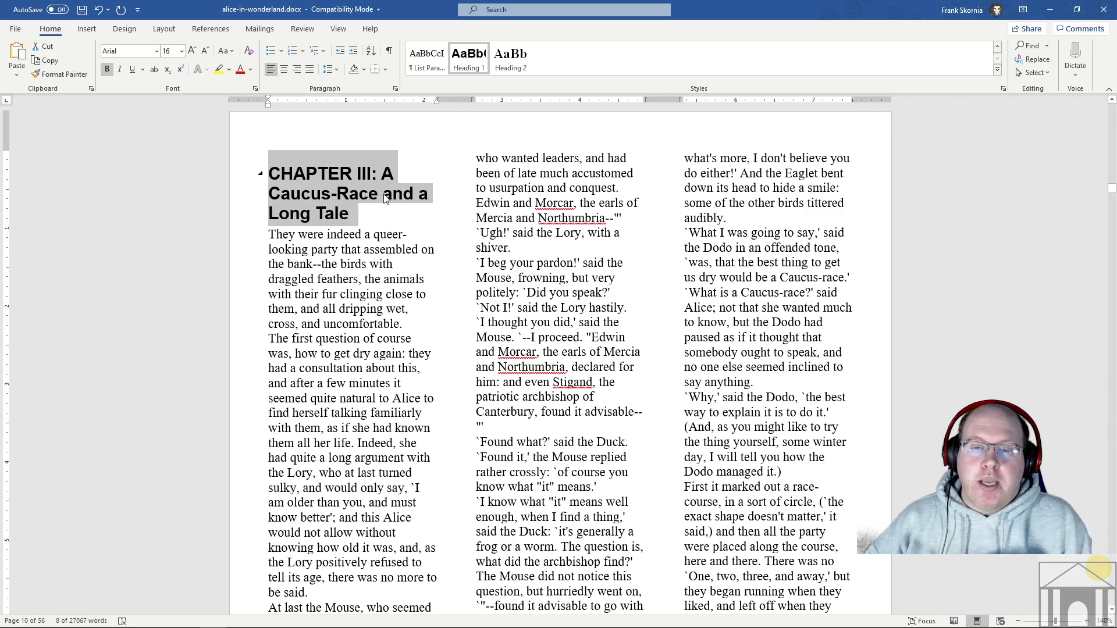
click(379, 169)
- Merge the fourth chapter's number and title into "CHAPTER IV: The Rabbit Sends in a Little Bill" and apply the Heading 1 style
scroll(452, 313, down, 20)
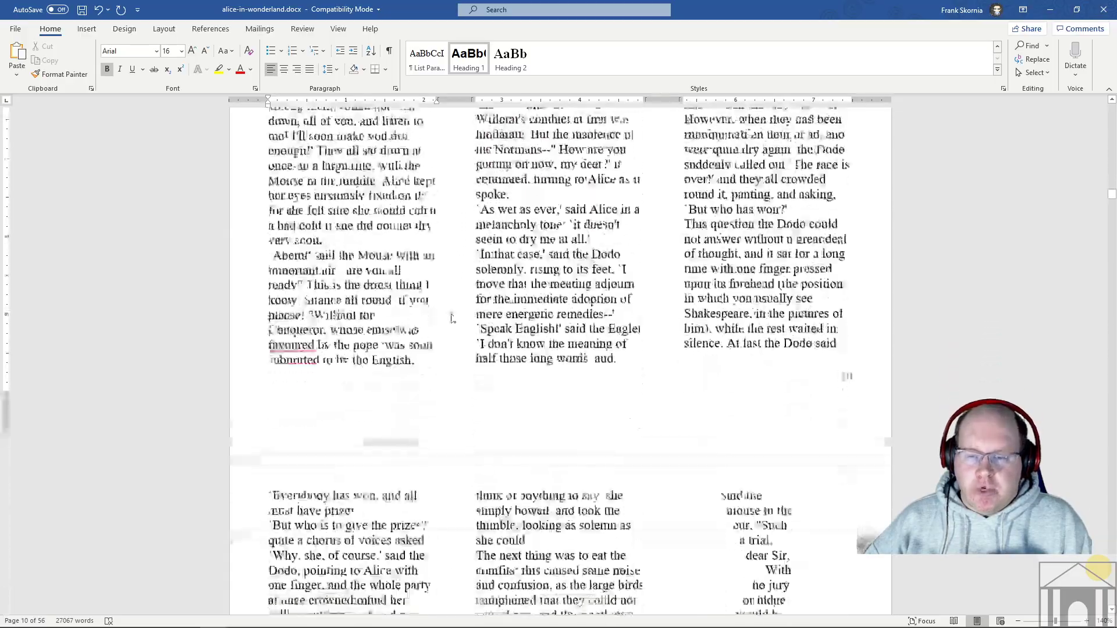
scroll(452, 313, down, 20)
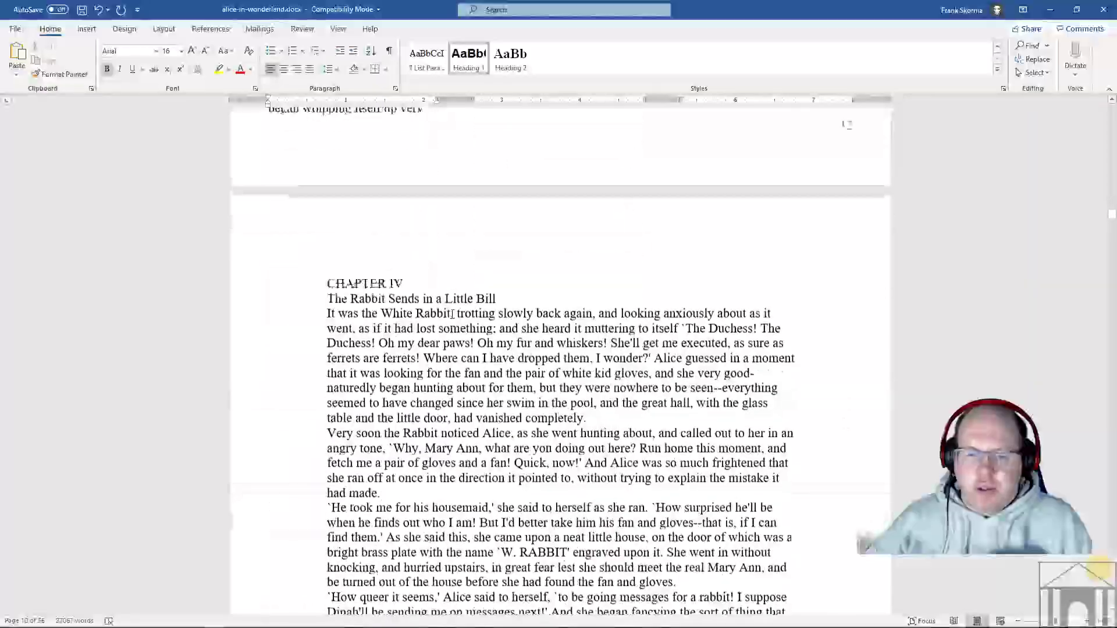
drag(330, 246, 422, 247)
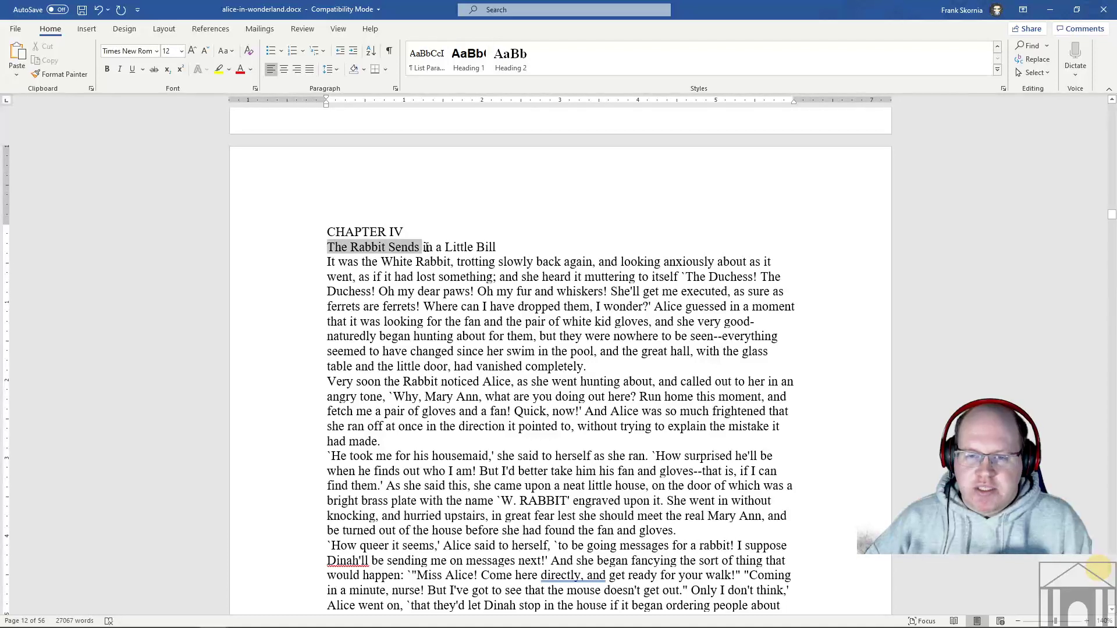
click(477, 247)
drag(496, 247, 388, 248)
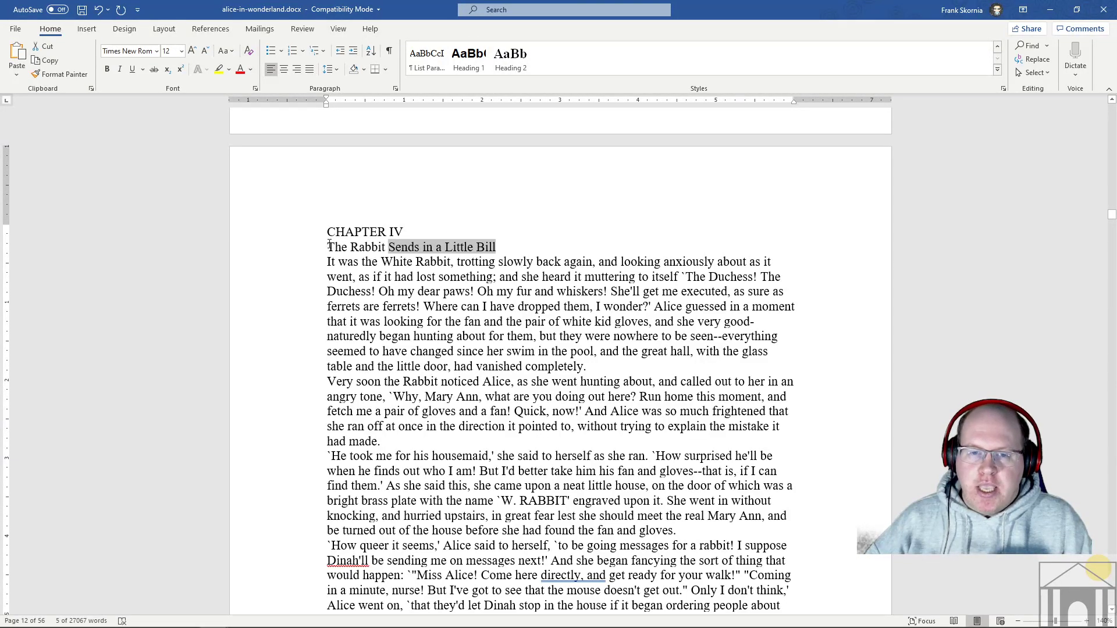
click(328, 247)
key(BackSpace)
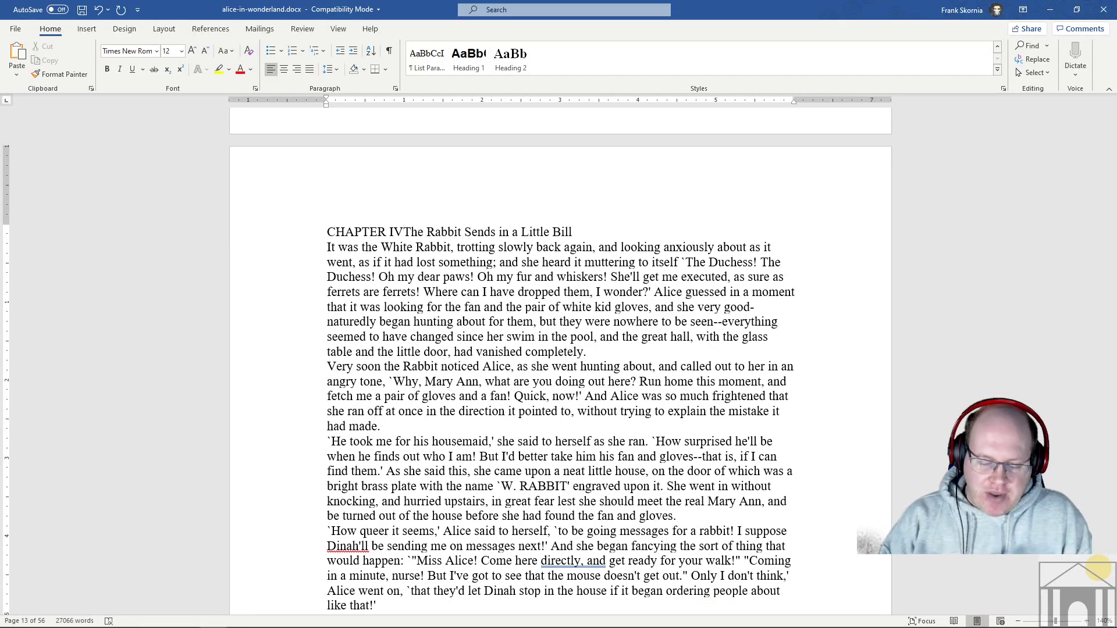
text(:)
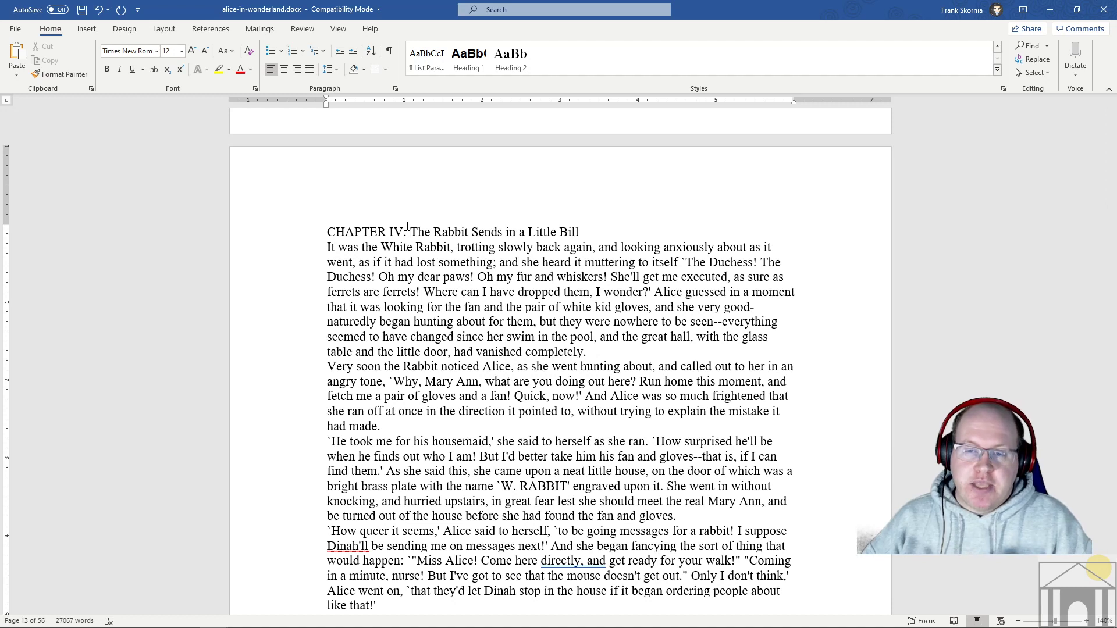
drag(582, 228, 362, 217)
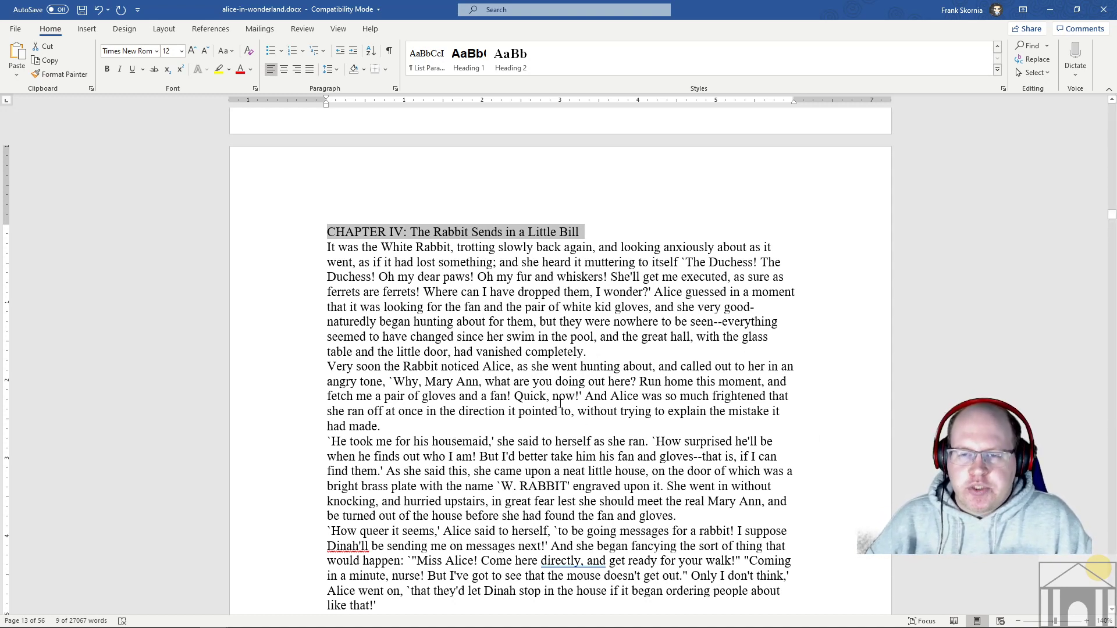
click(473, 60)
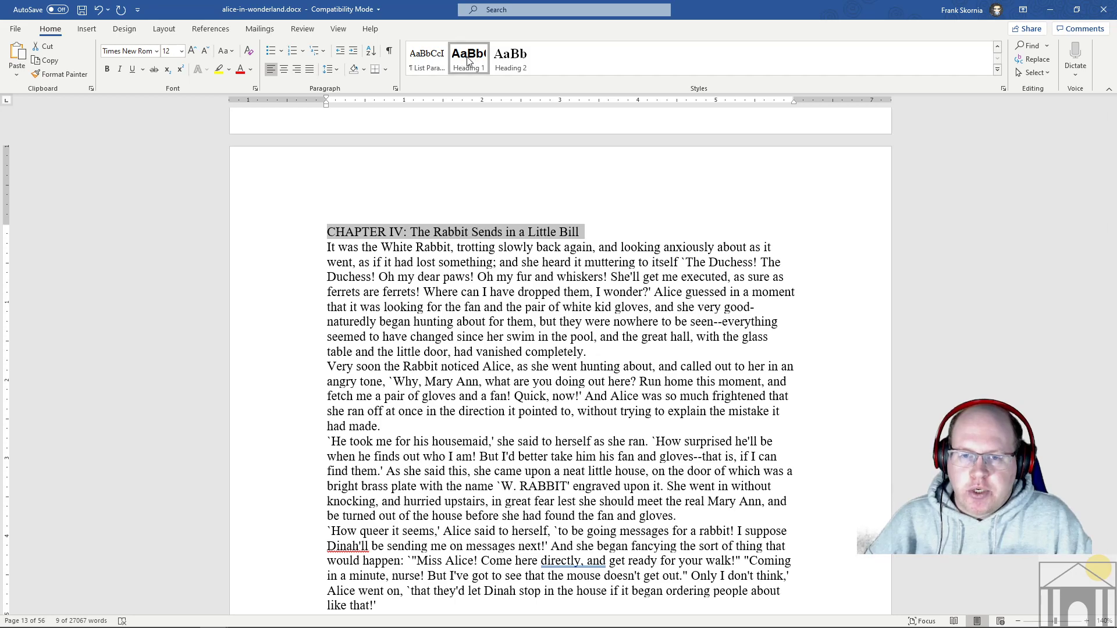
- Merge the fifth chapter's number and title into "CHAPTER V: Advice from a Caterpillar" and apply the Heading 1 style
scroll(500, 298, down, 20)
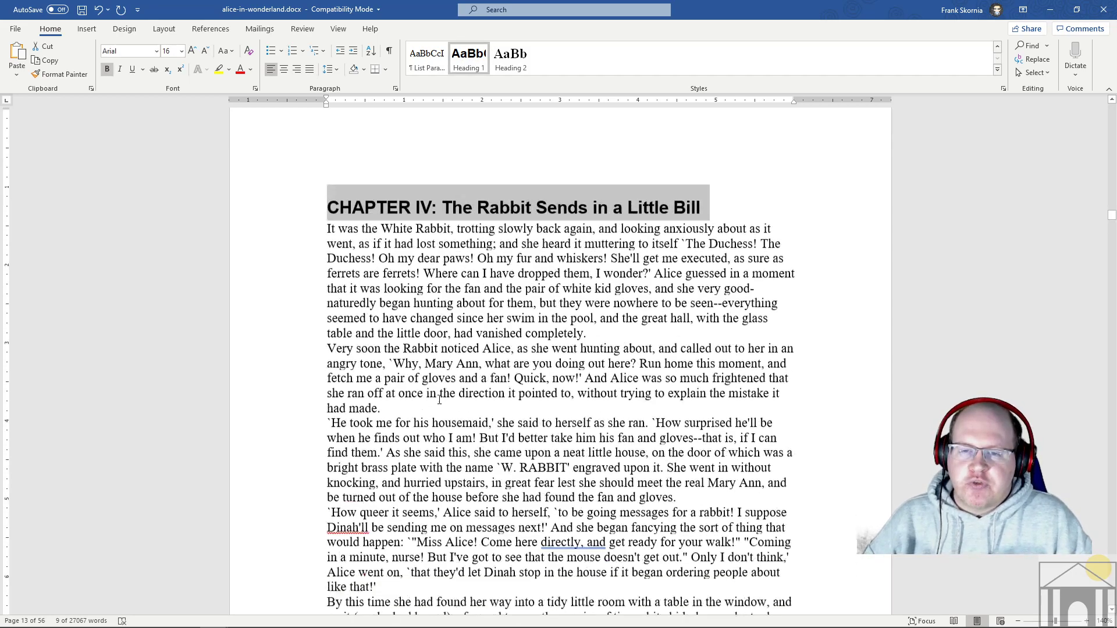
scroll(440, 397, down, 20)
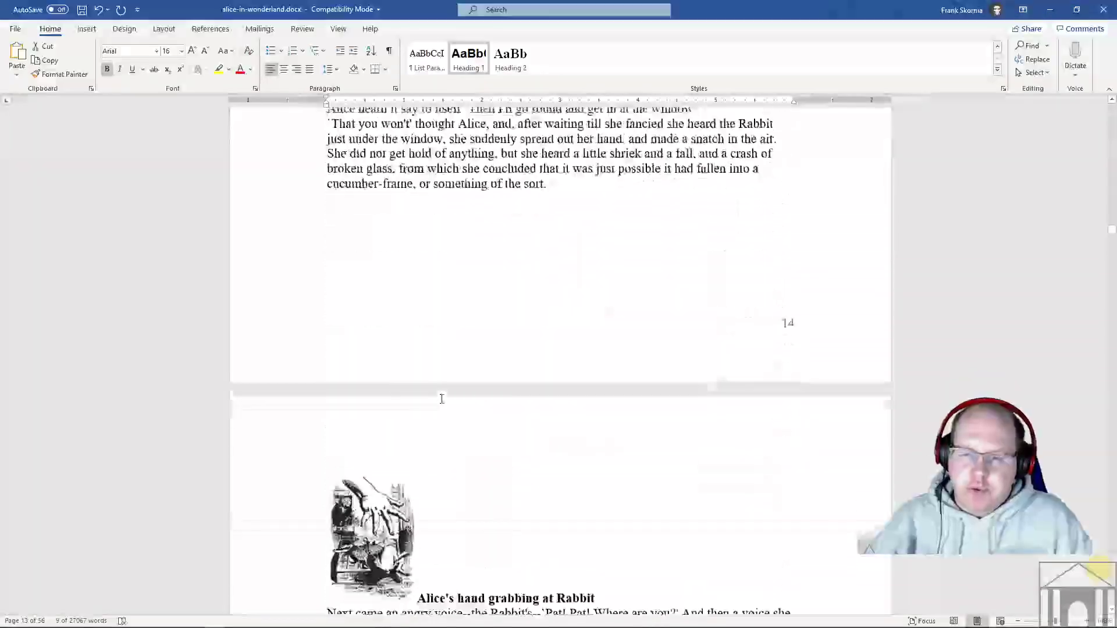
scroll(442, 399, down, 20)
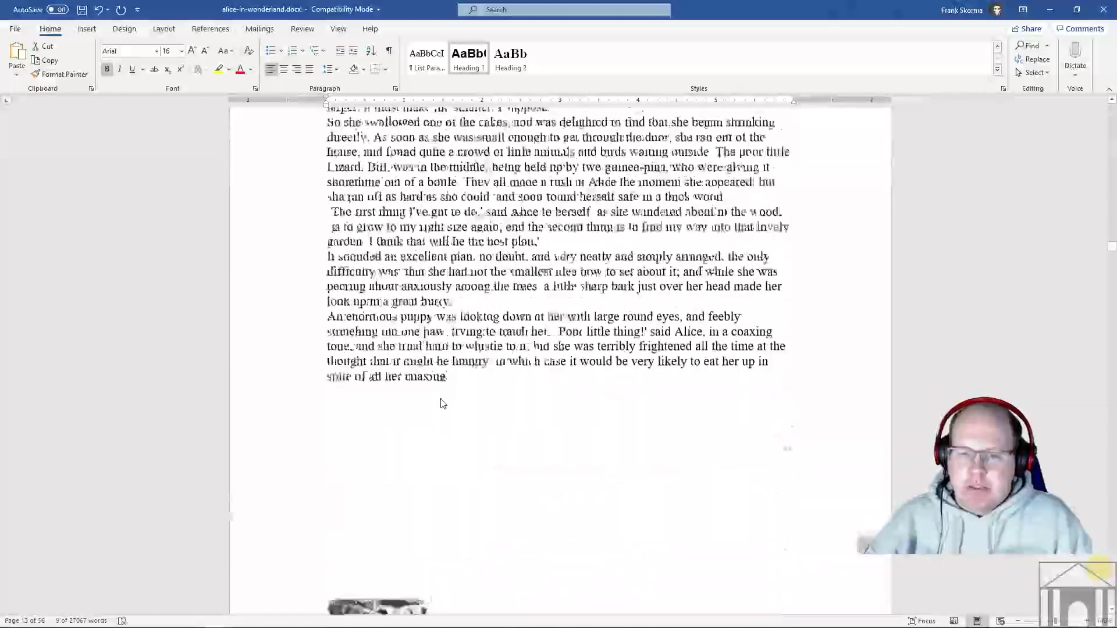
scroll(442, 399, up, 1)
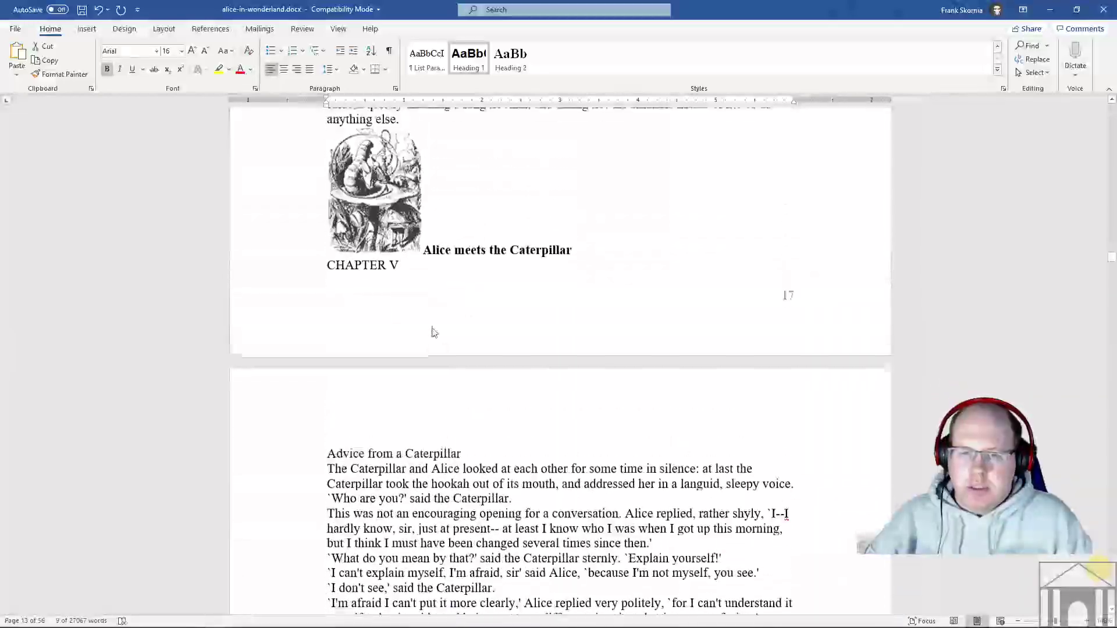
click(329, 470)
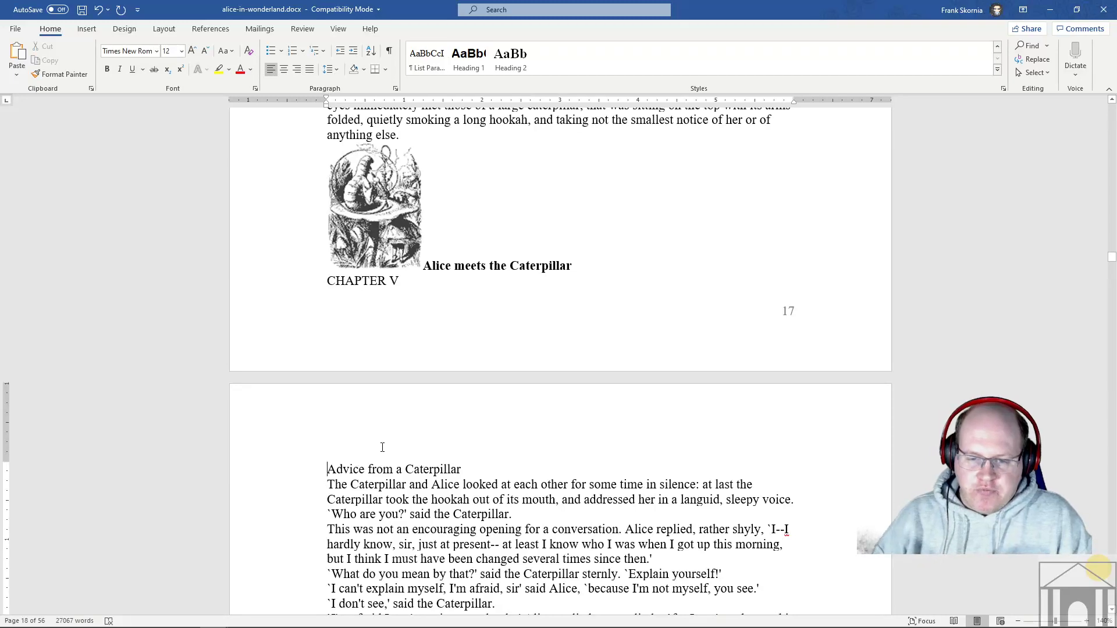
key(BackSpace)
text(: Advice from a Caterpillar)
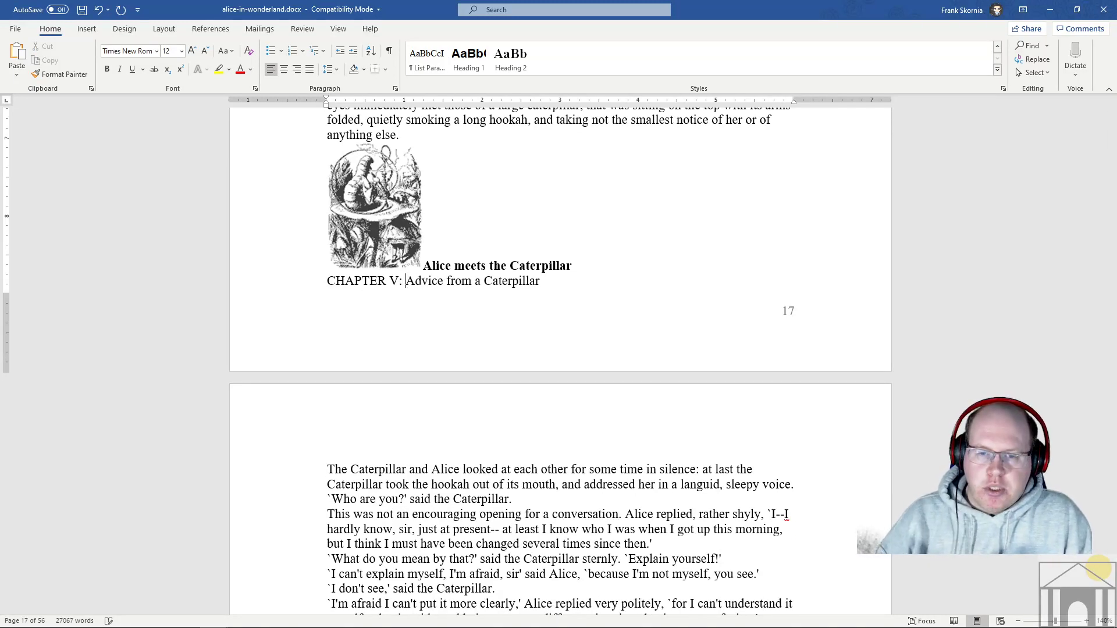
drag(542, 284, 327, 282)
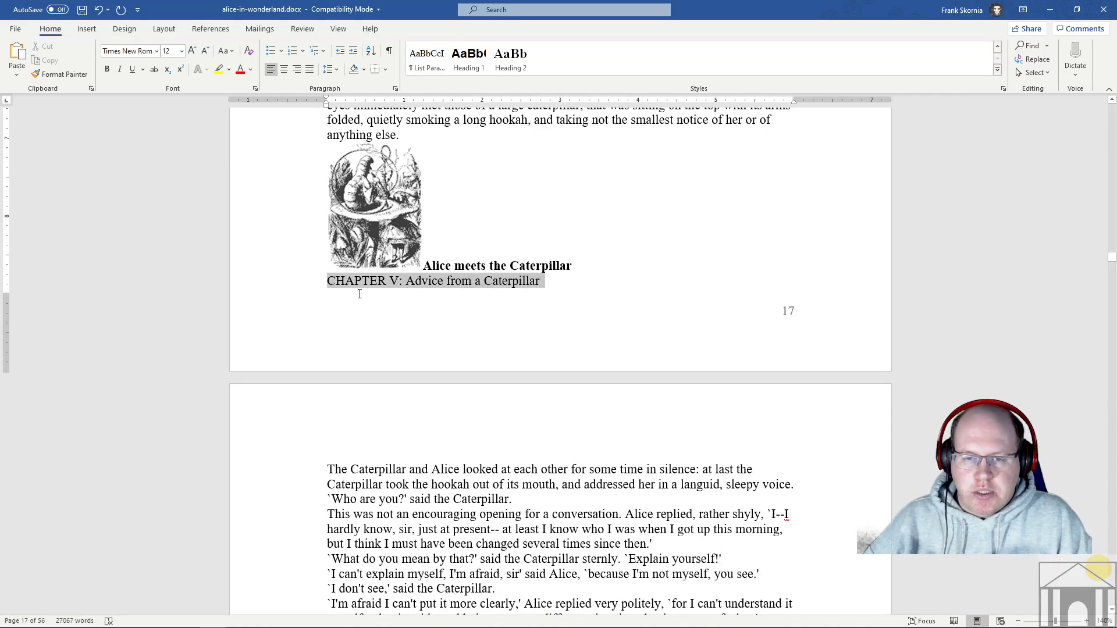
click(471, 64)
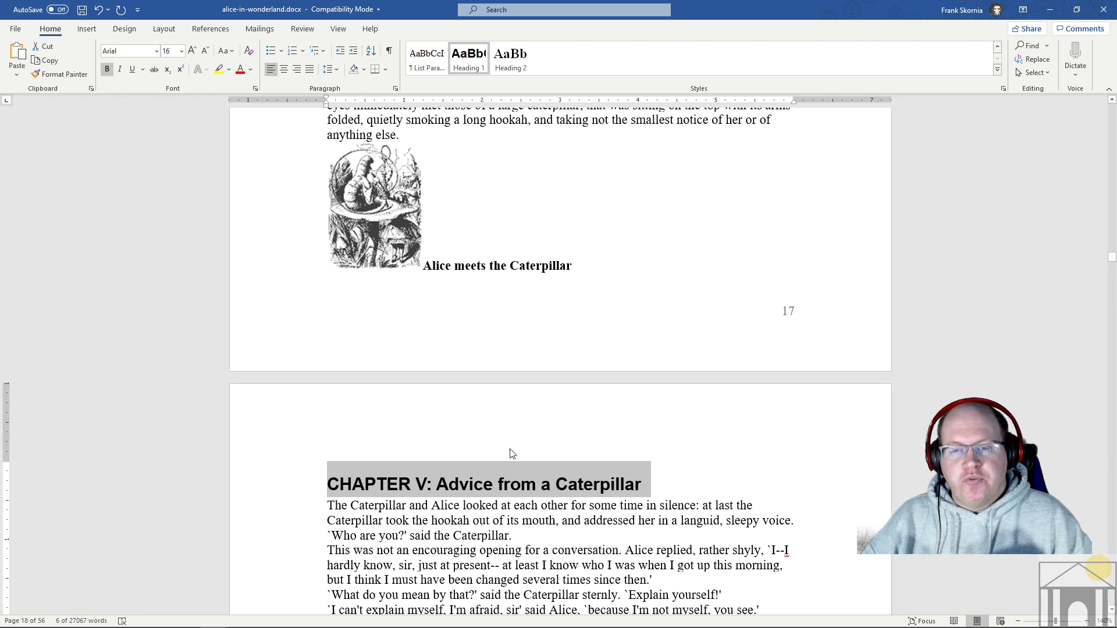
- Delete the colon after the chapter number in the Chapter V heading, retype it, and select the heading line
click(387, 486)
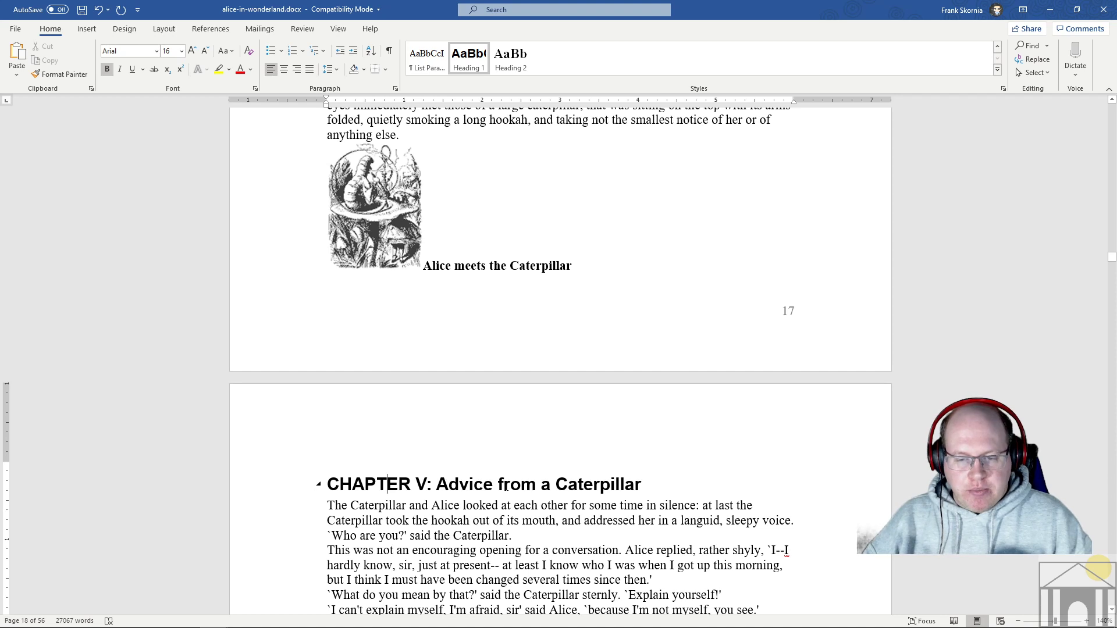
click(431, 483)
key(BackSpace)
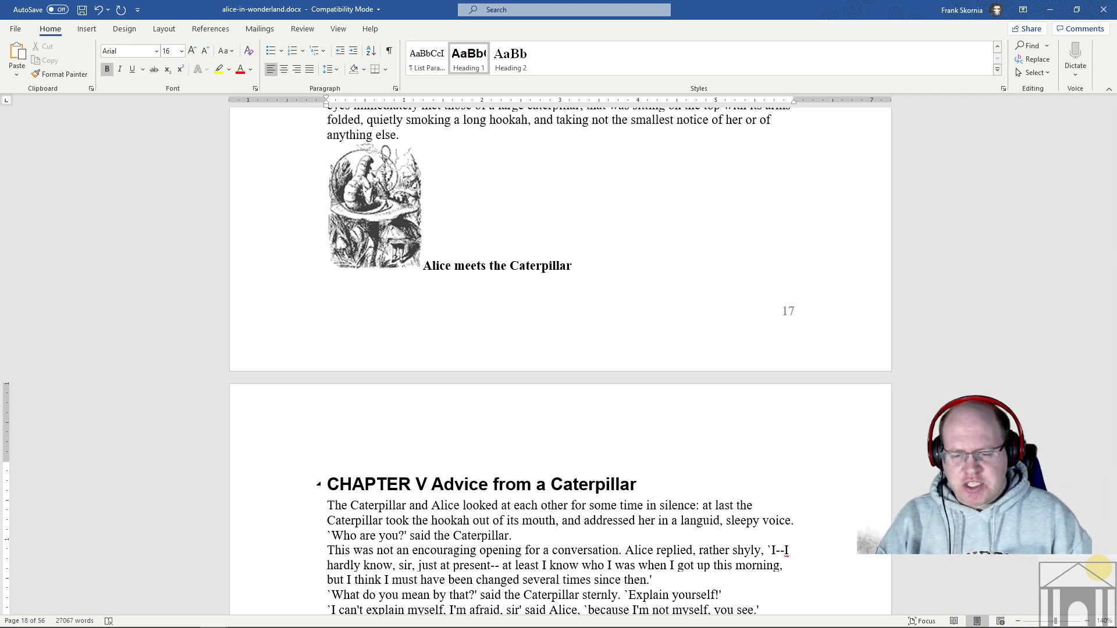
text(:)
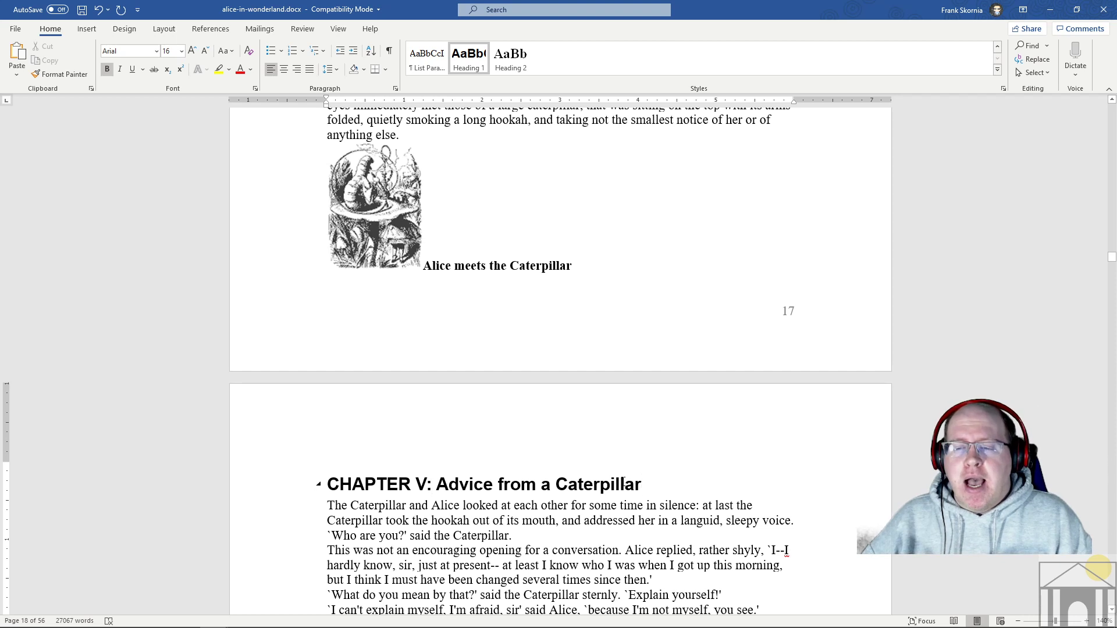
drag(624, 483, 323, 484)
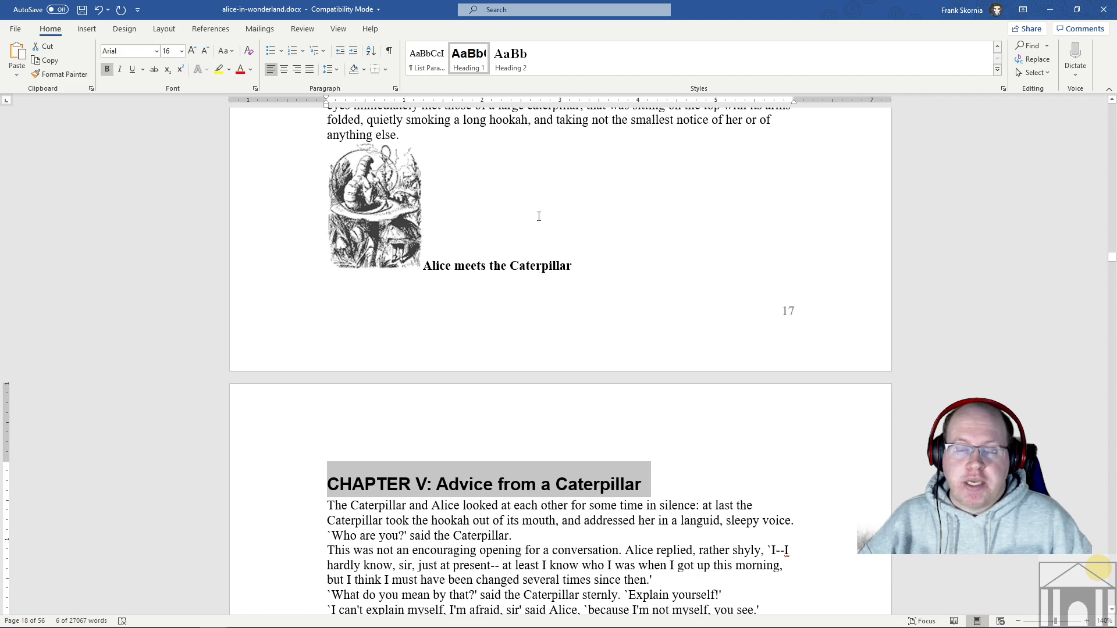
- Add blank lines below the introductory note on the document's first page
drag(1112, 258, 1113, 109)
scroll(718, 270, down, 10)
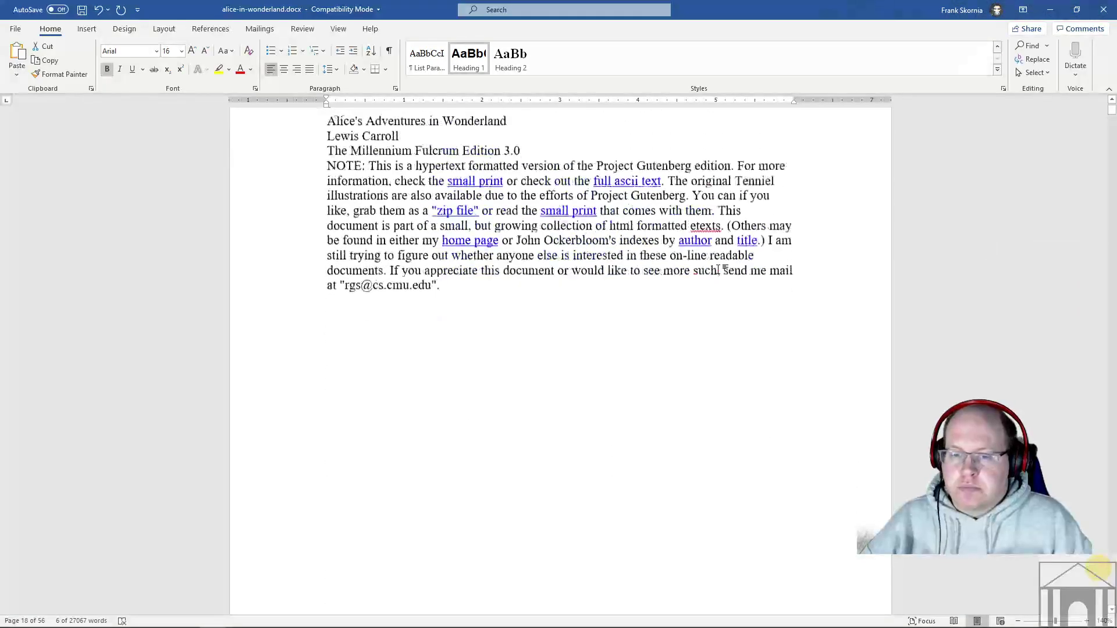
scroll(719, 270, down, 5)
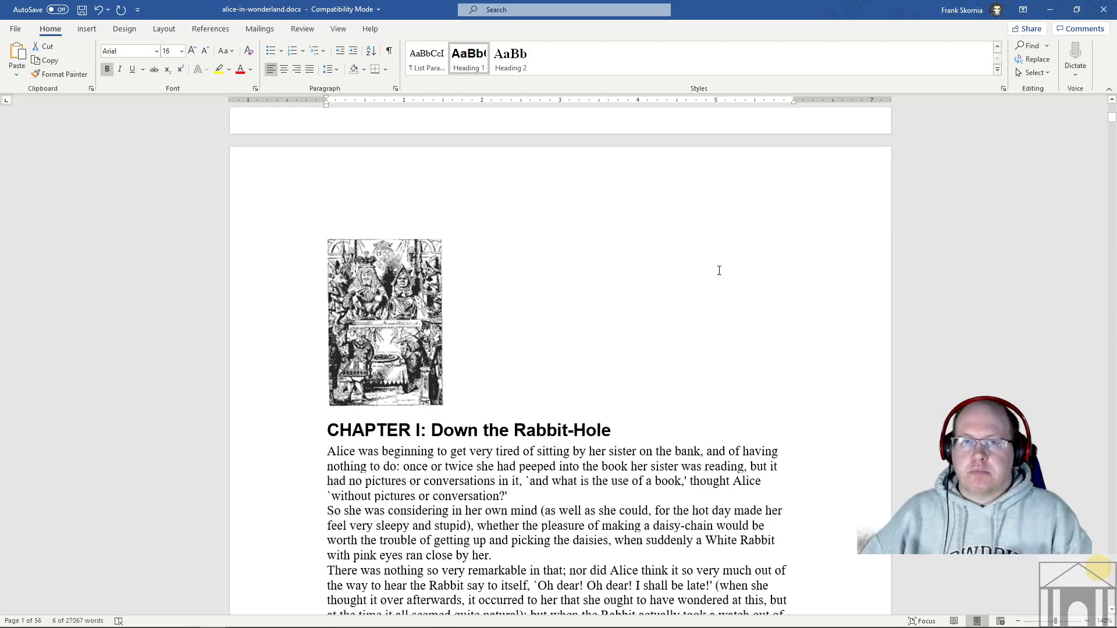
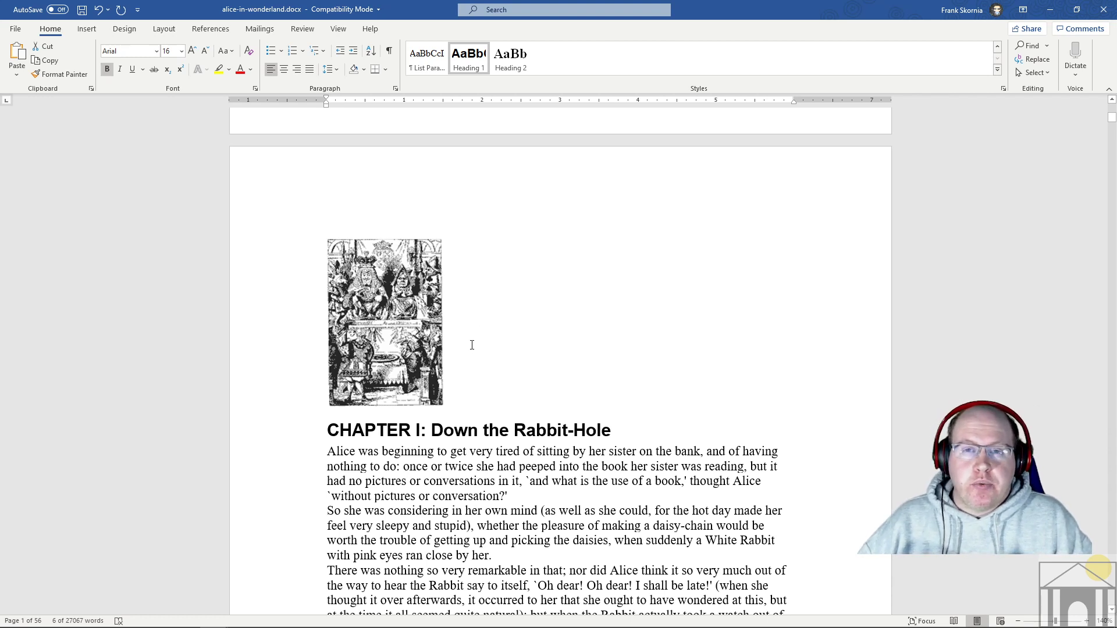
scroll(468, 346, up, 10)
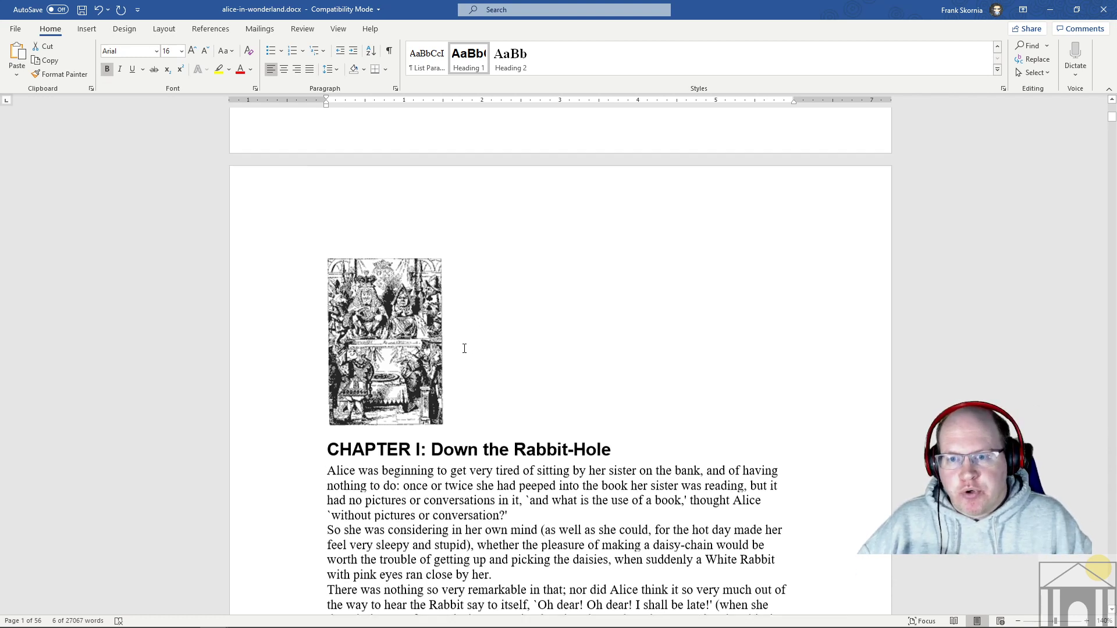
scroll(464, 348, up, 3)
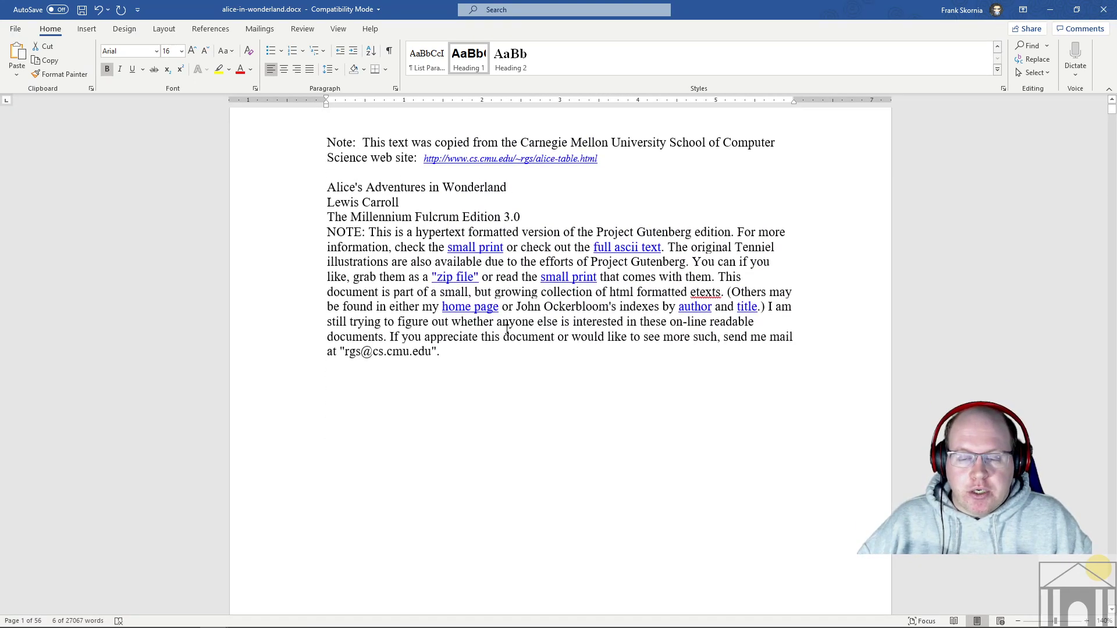
scroll(645, 331, down, 4)
scroll(569, 359, down, 3)
scroll(559, 356, up, 3)
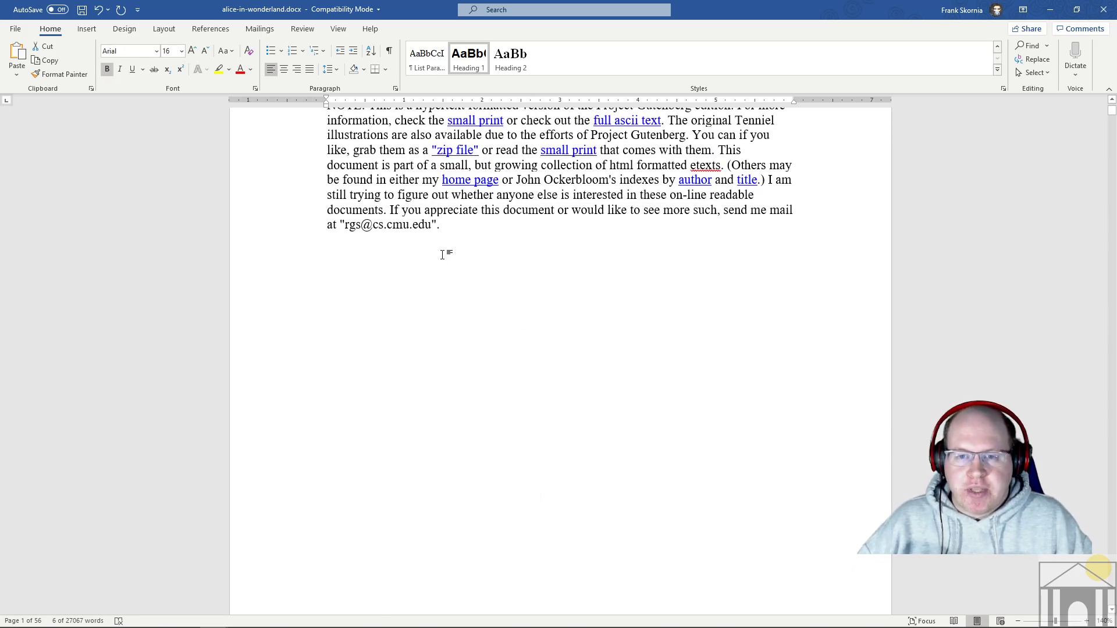
click(446, 224)
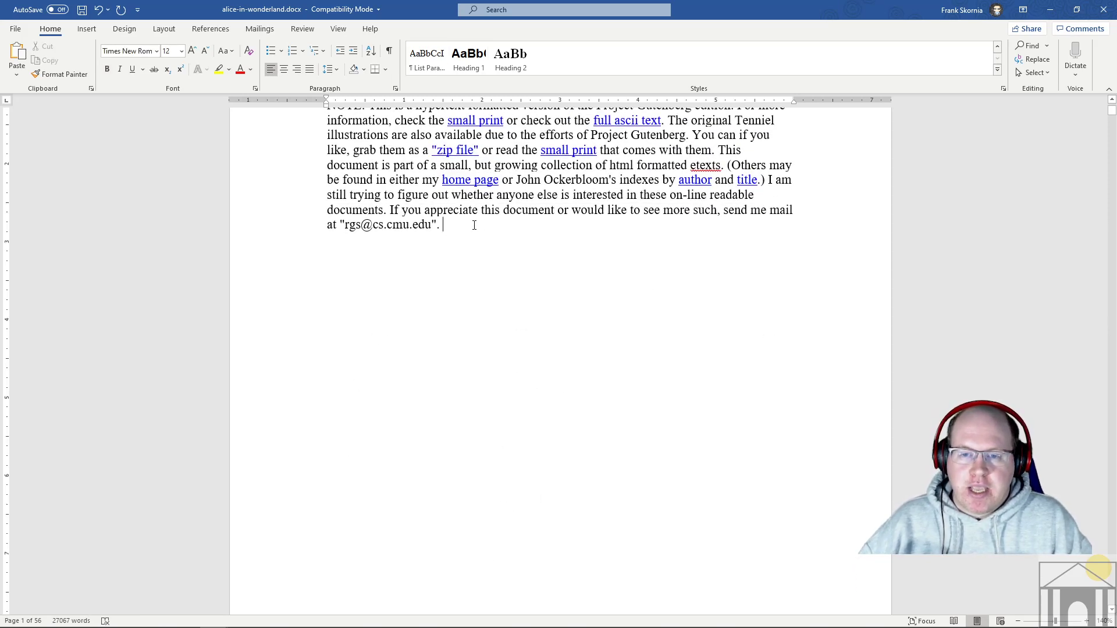
key(Return)
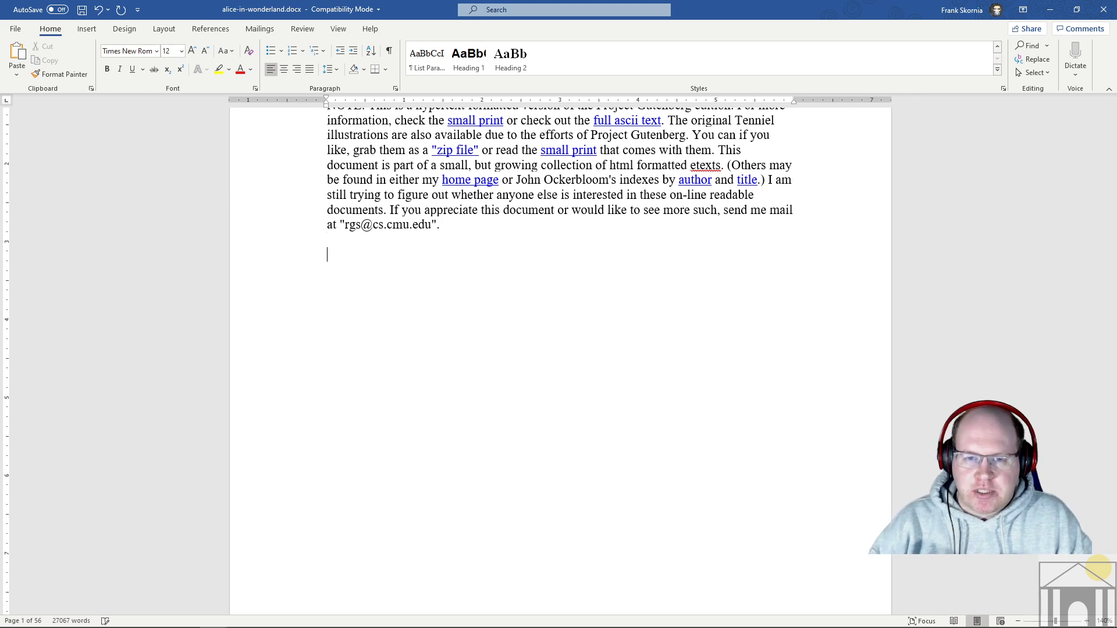
key(Return)
key(Return)
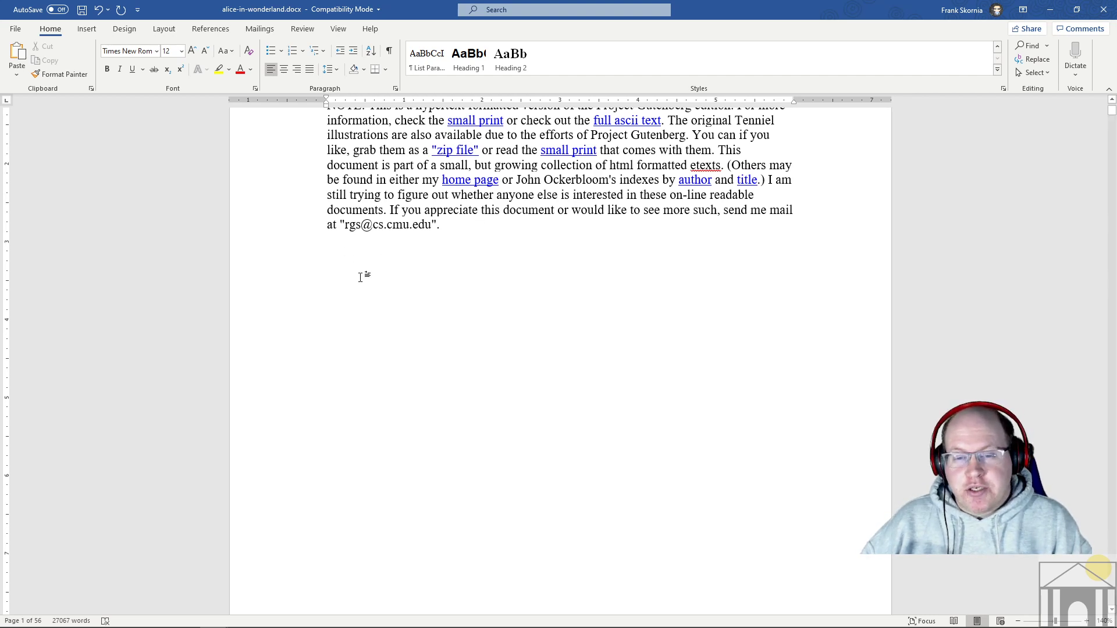
- Show the formatting marks and add one more blank line above the page break on the first page
scroll(385, 392, down, 10)
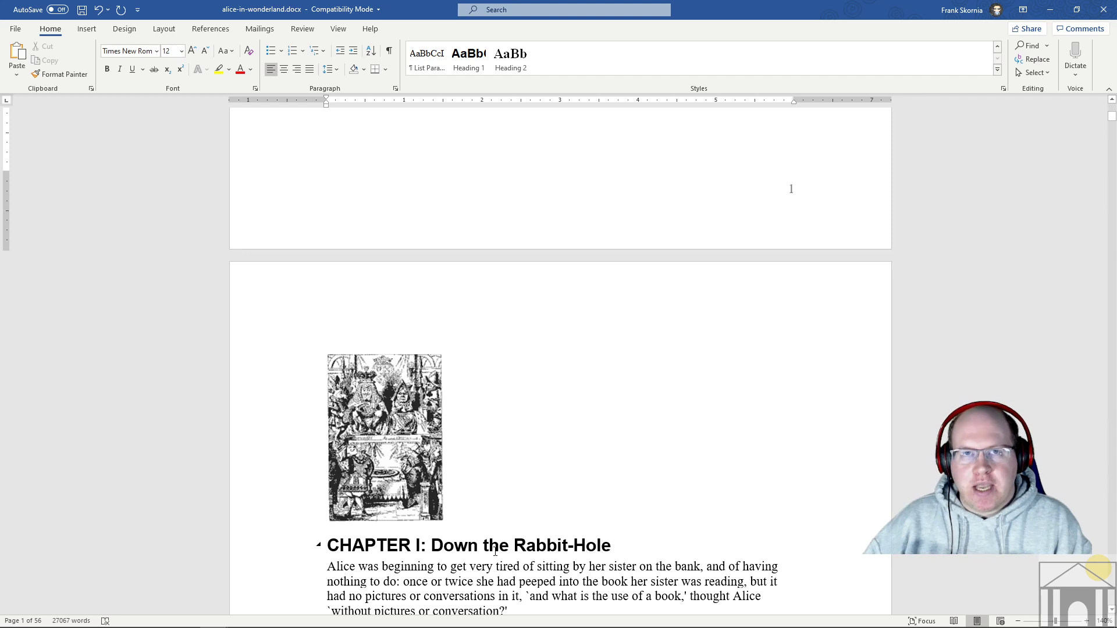
scroll(448, 281, up, 10)
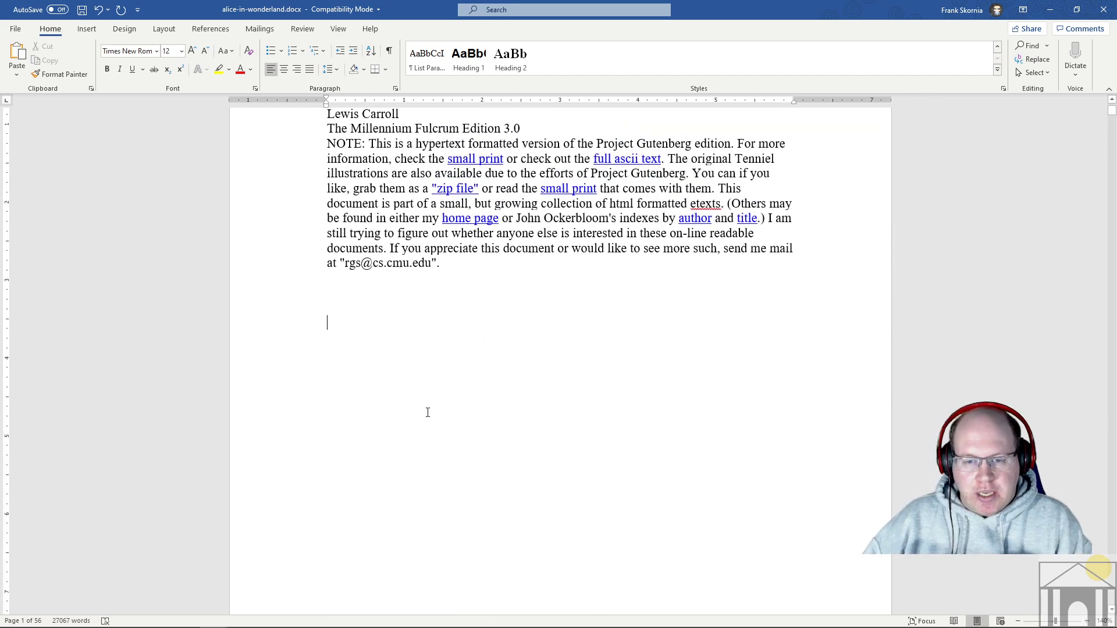
click(389, 51)
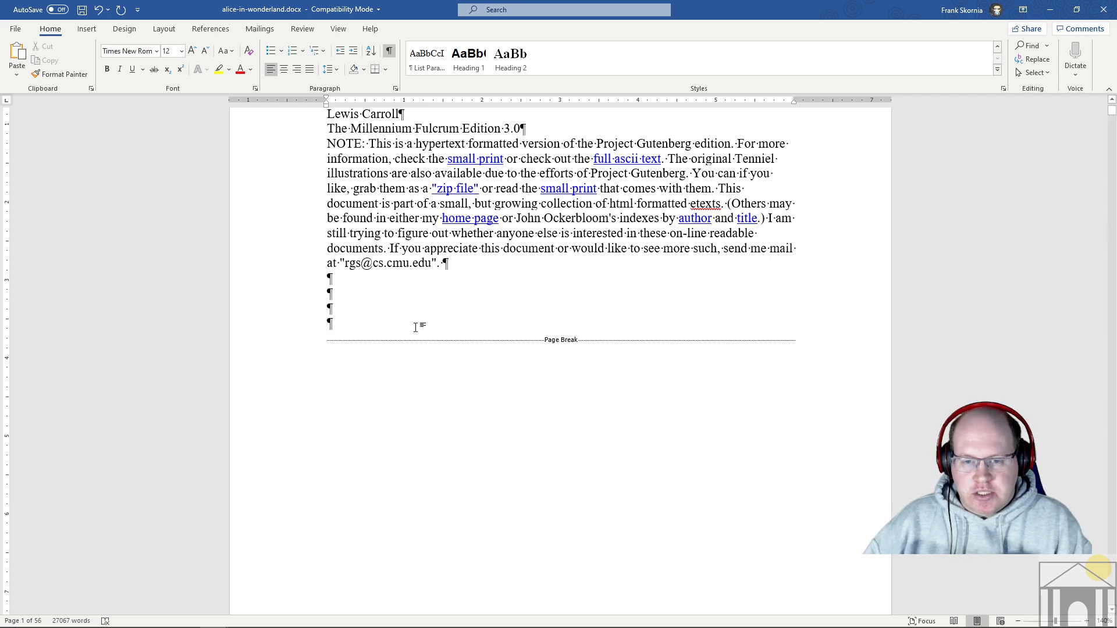
key(Return)
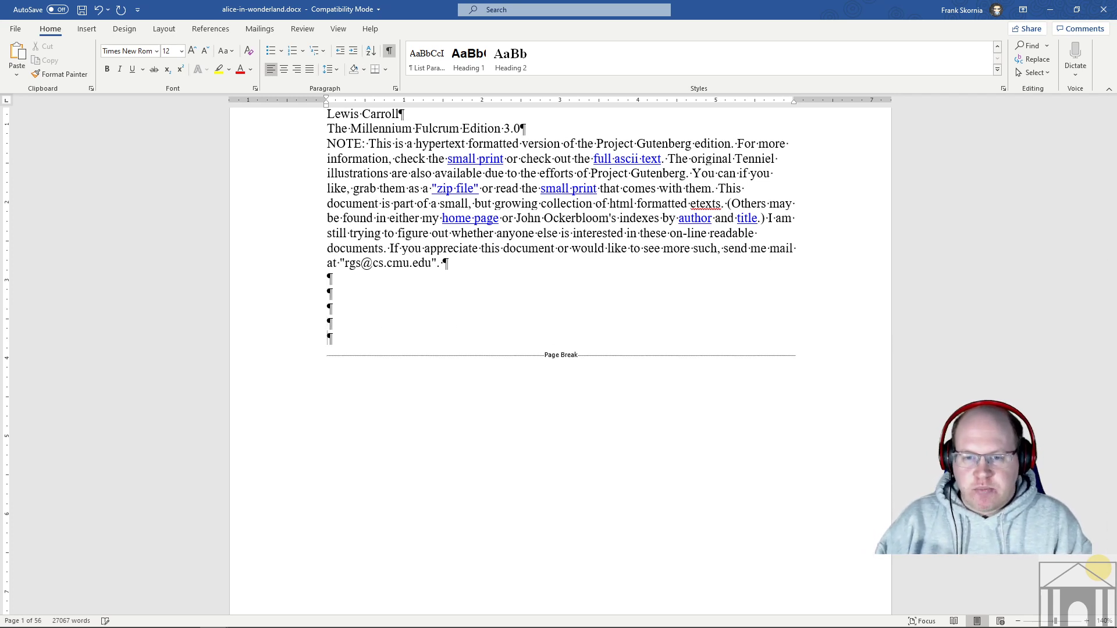
scroll(461, 359, down, 4)
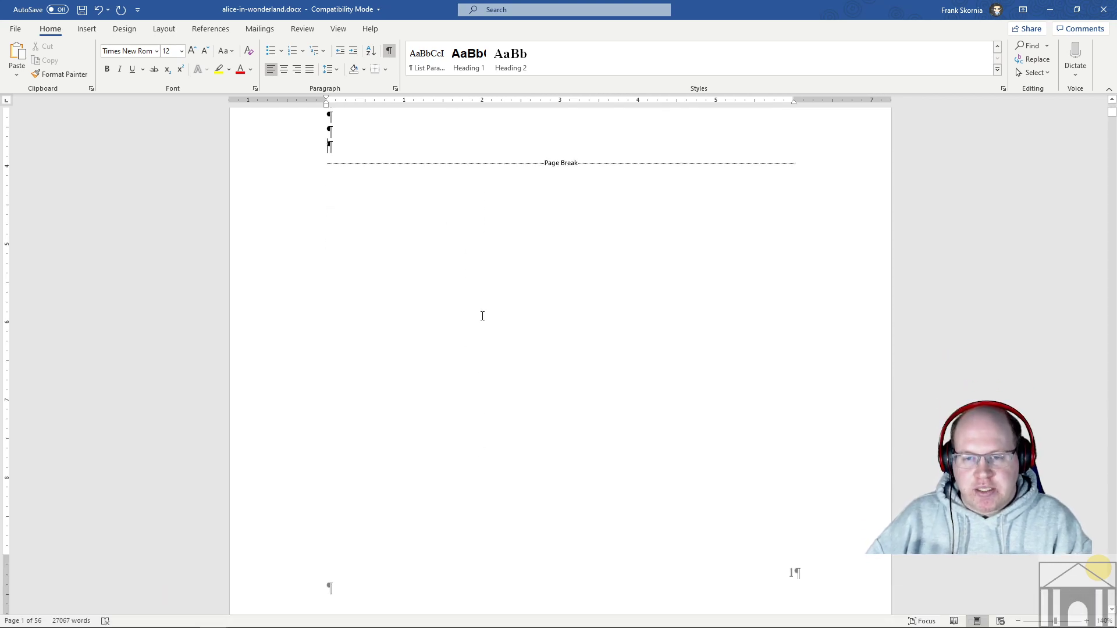
scroll(490, 358, down, 8)
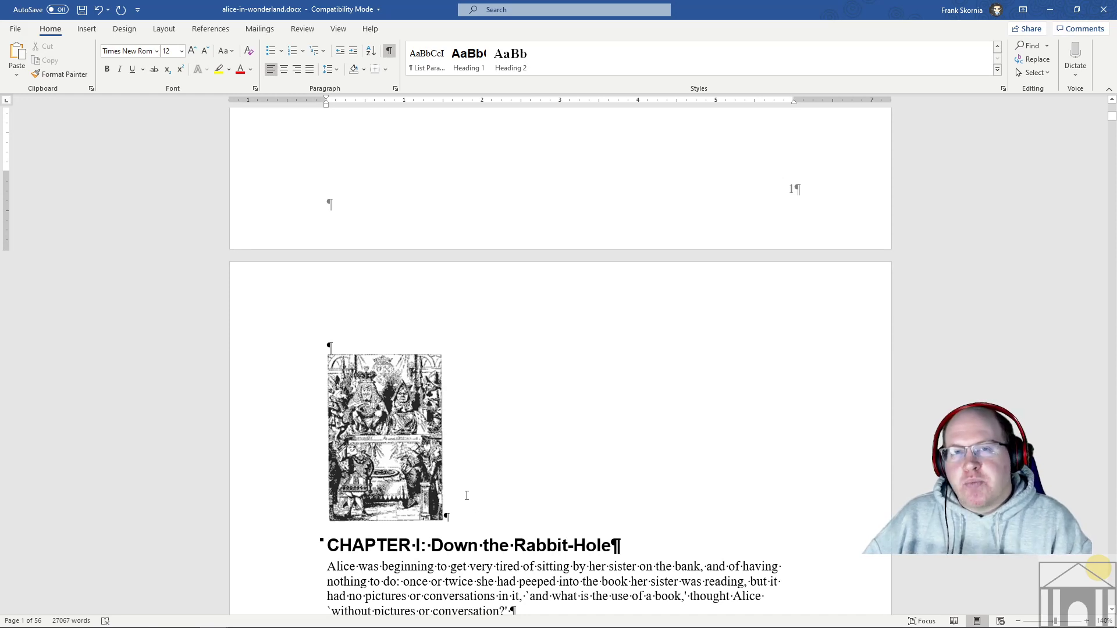
scroll(465, 493, up, 11)
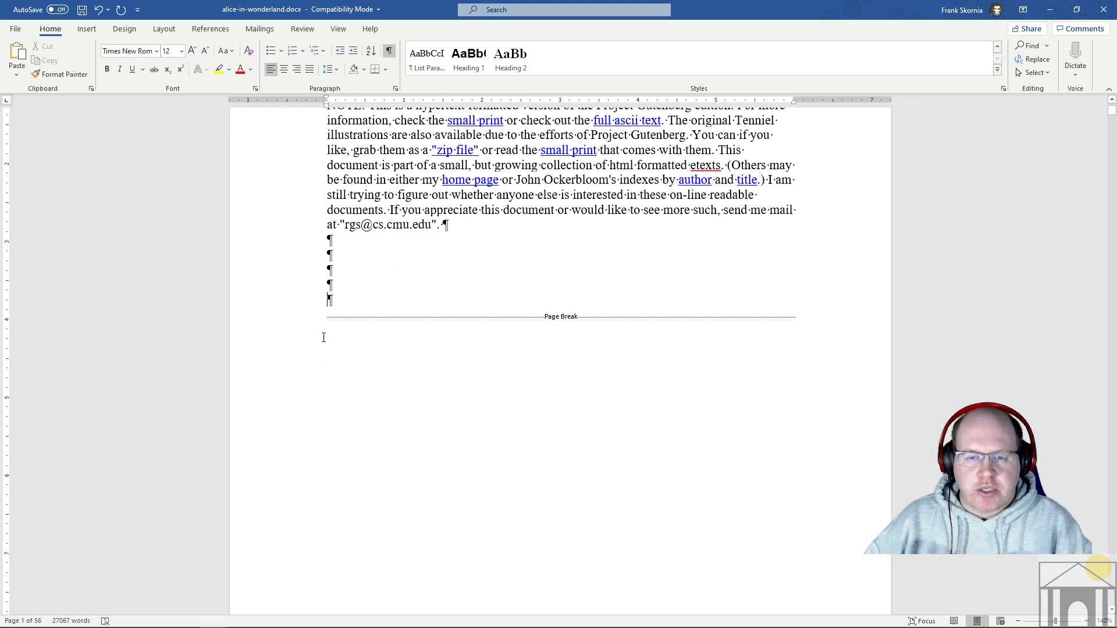
- Enter a run of spaces on the last blank line above the first page's page break and delete them again
click(330, 296)
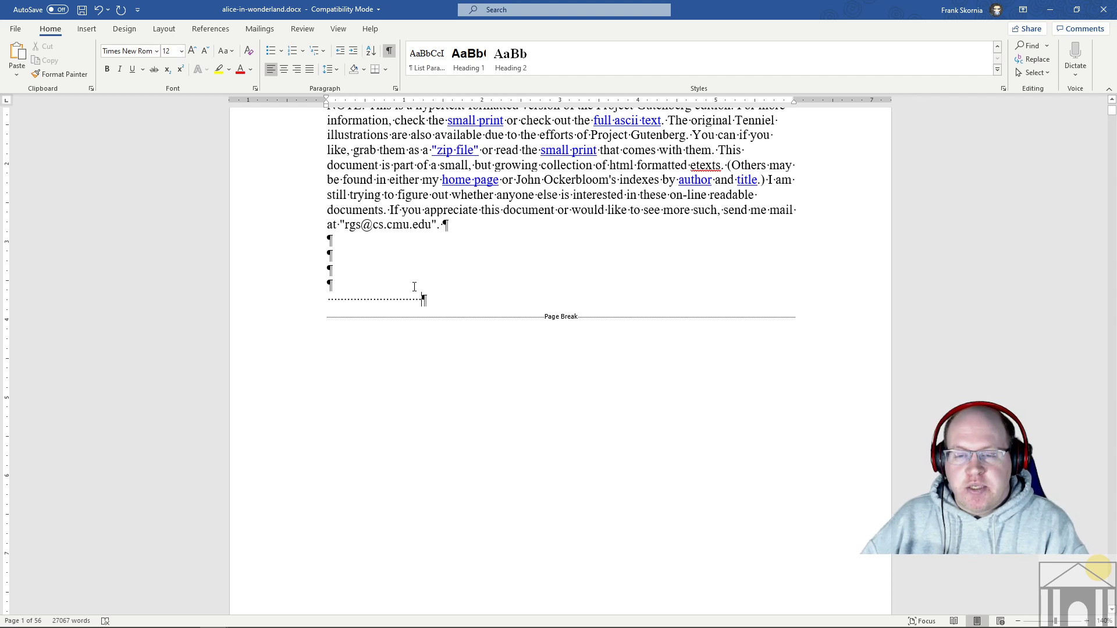
key(BackSpace)
key(BackSpace)
key(BackSpace)
key(BackSpace)
key(BackSpace)
key(BackSpace)
key(BackSpace)
key(BackSpace)
key(BackSpace)
key(BackSpace)
key(BackSpace)
key(BackSpace)
key(BackSpace)
key(BackSpace)
key(BackSpace)
key(BackSpace)
key(BackSpace)
key(BackSpace)
key(BackSpace)
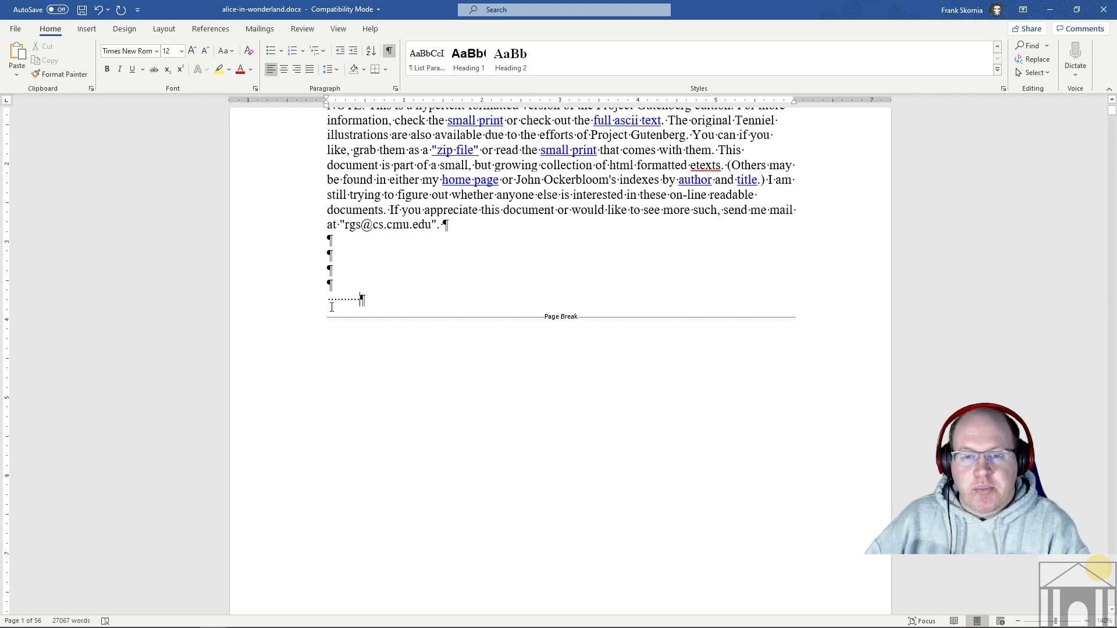
key(BackSpace)
key(BackSpace)
key(BackSpace)
key(BackSpace)
key(BackSpace)
key(BackSpace)
key(BackSpace)
key(BackSpace)
key(BackSpace)
key(BackSpace)
key(BackSpace)
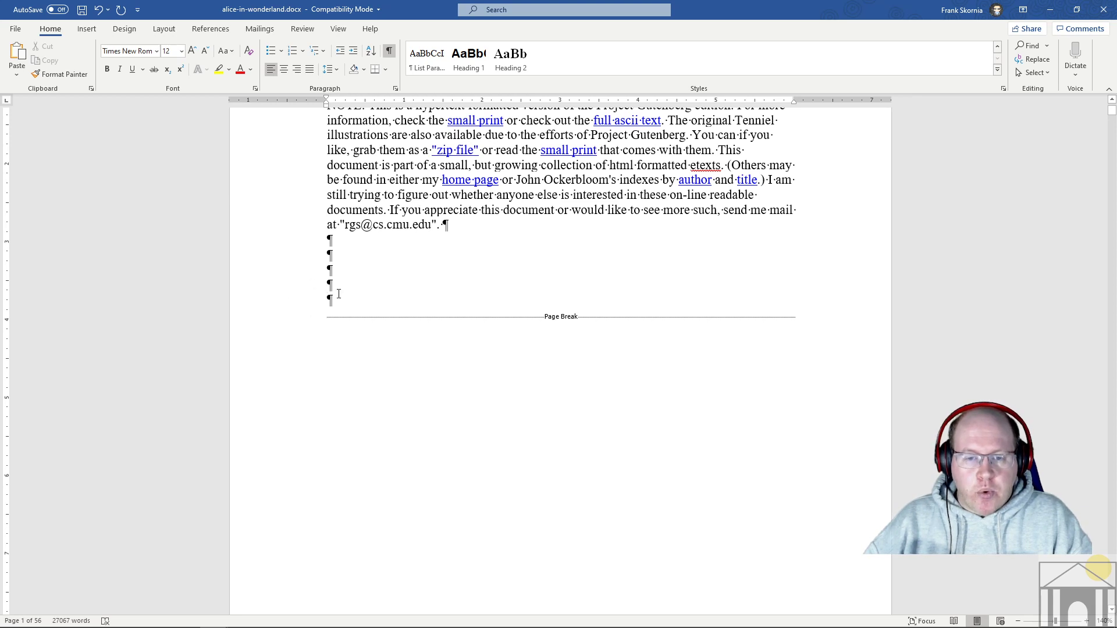
- Hide the formatting marks in the document
click(394, 53)
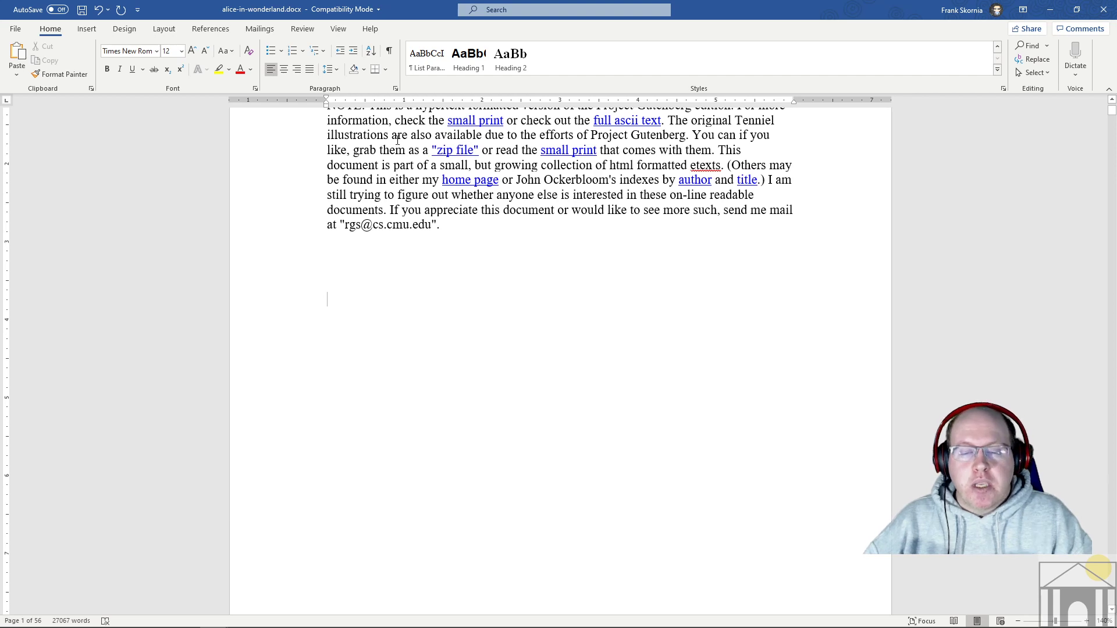
scroll(471, 260, down, 8)
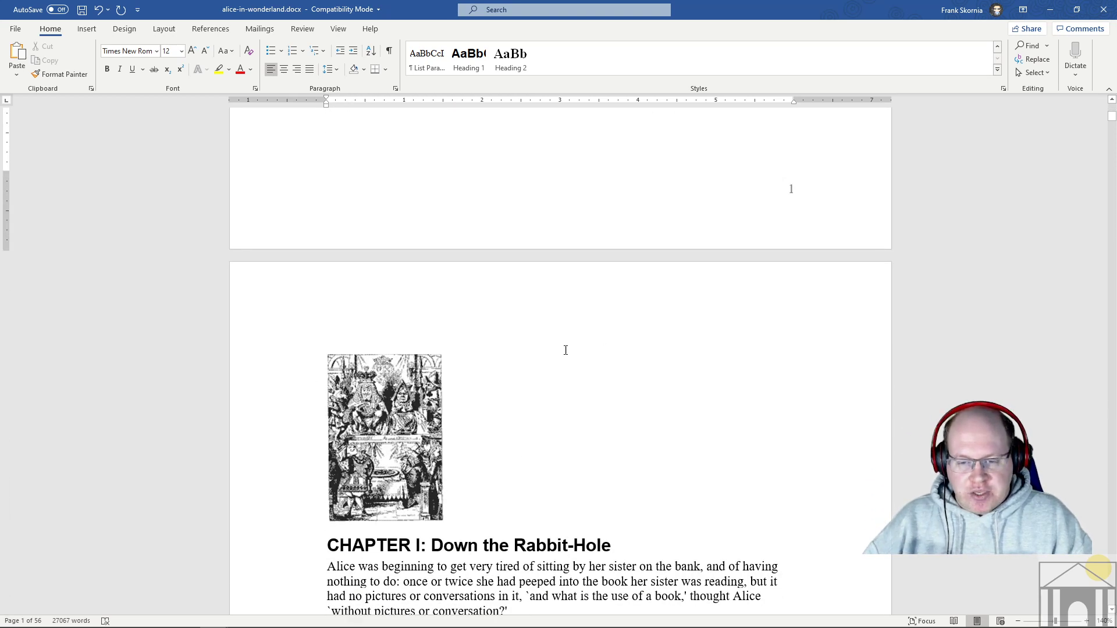
scroll(460, 349, up, 8)
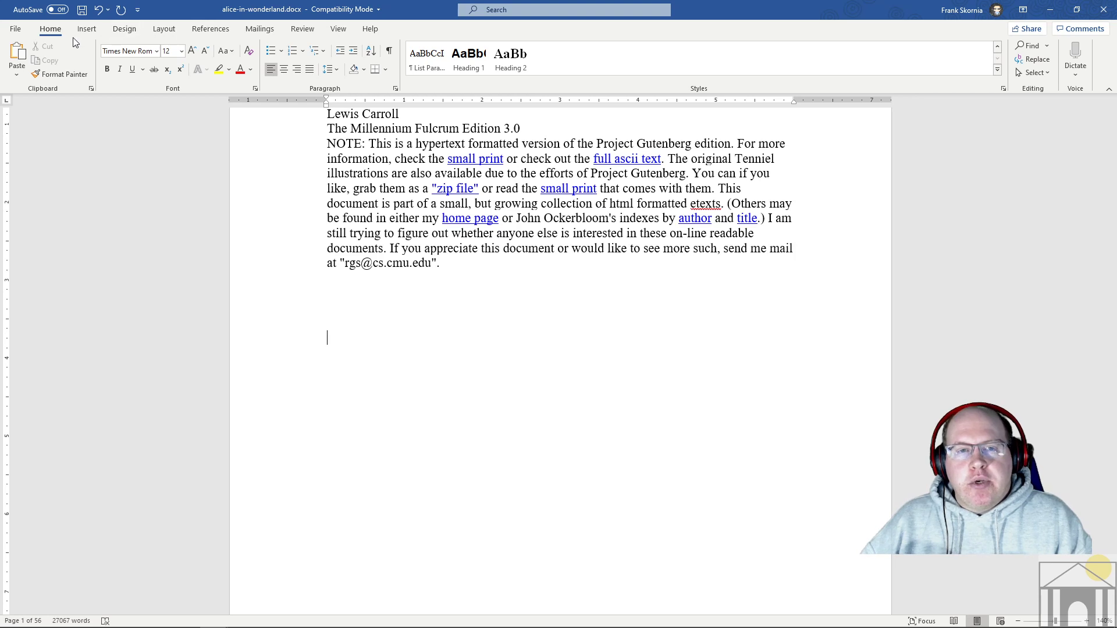
- Insert an Automatic Table 2 table of contents on the last blank line below the first page's introductory note
click(211, 29)
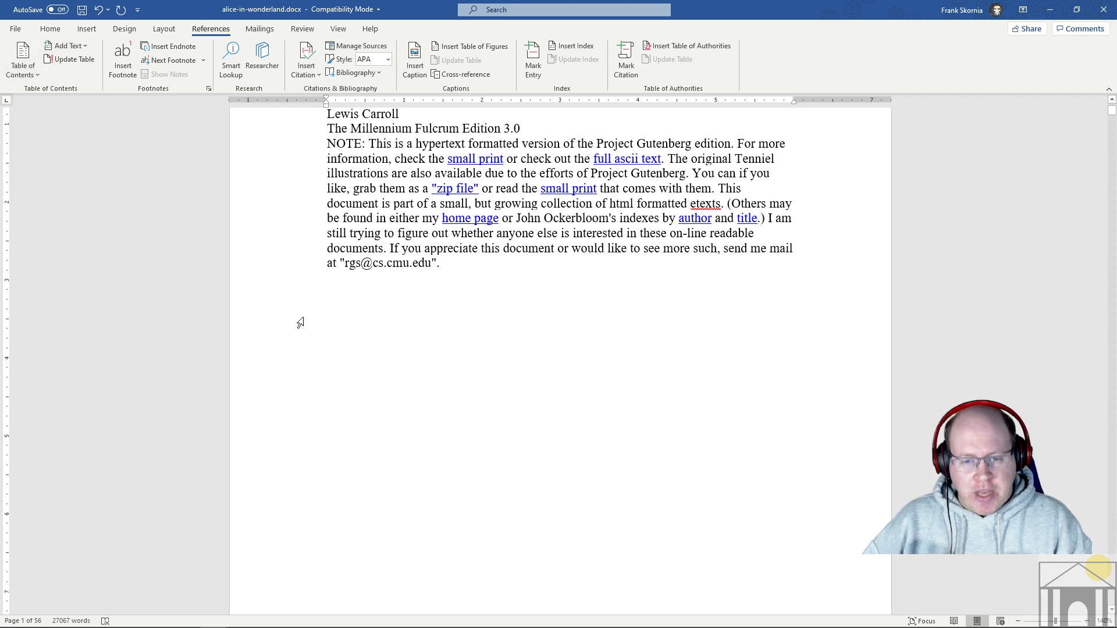
click(329, 338)
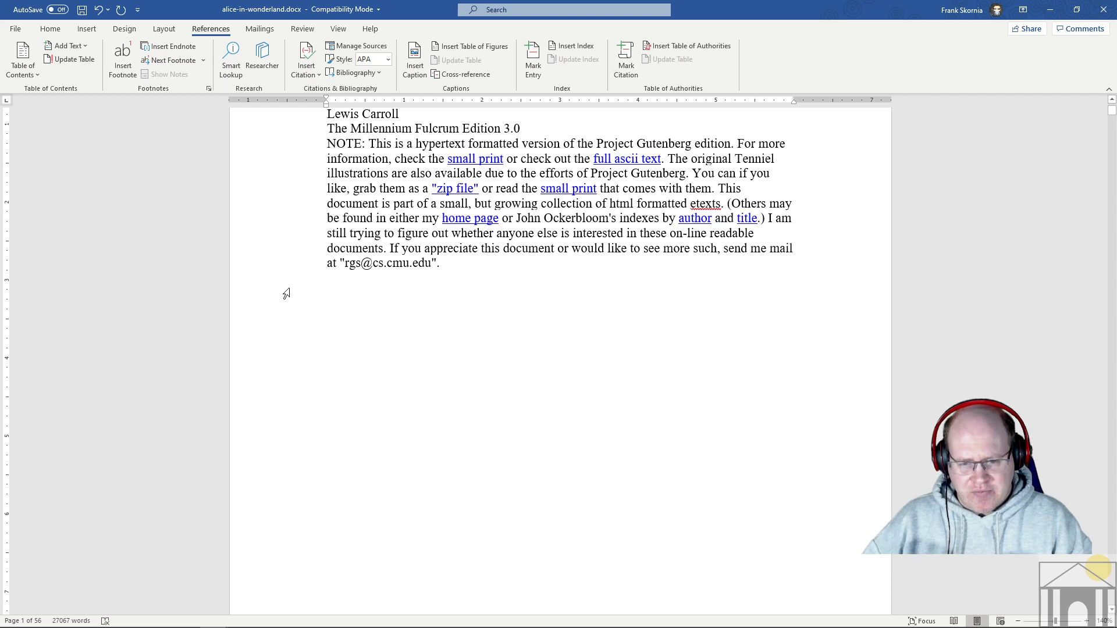
click(31, 70)
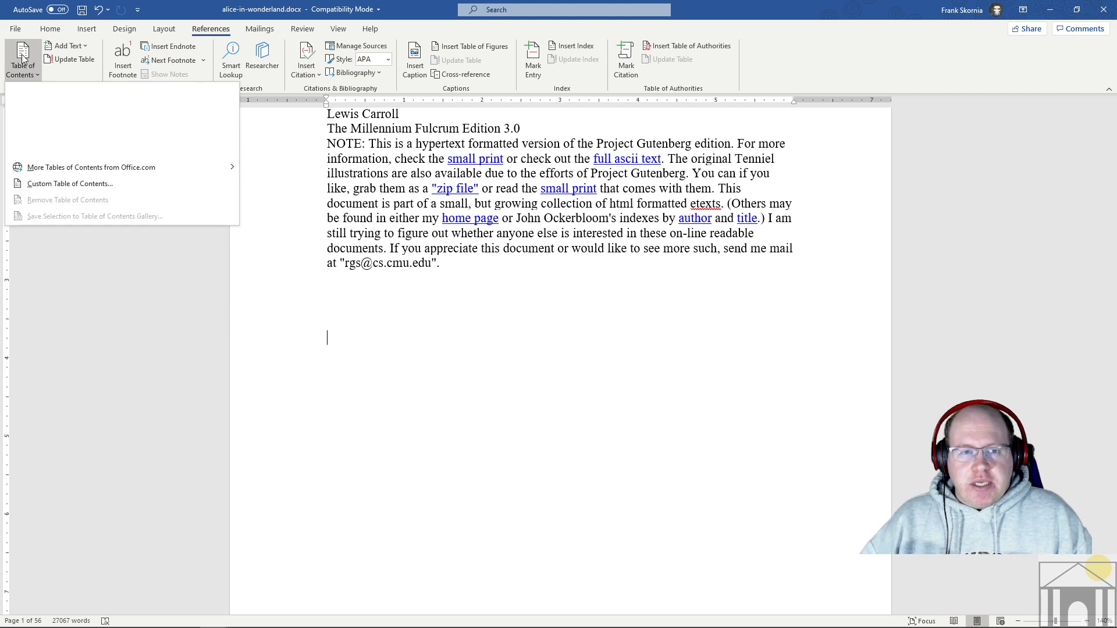
click(29, 71)
click(29, 71)
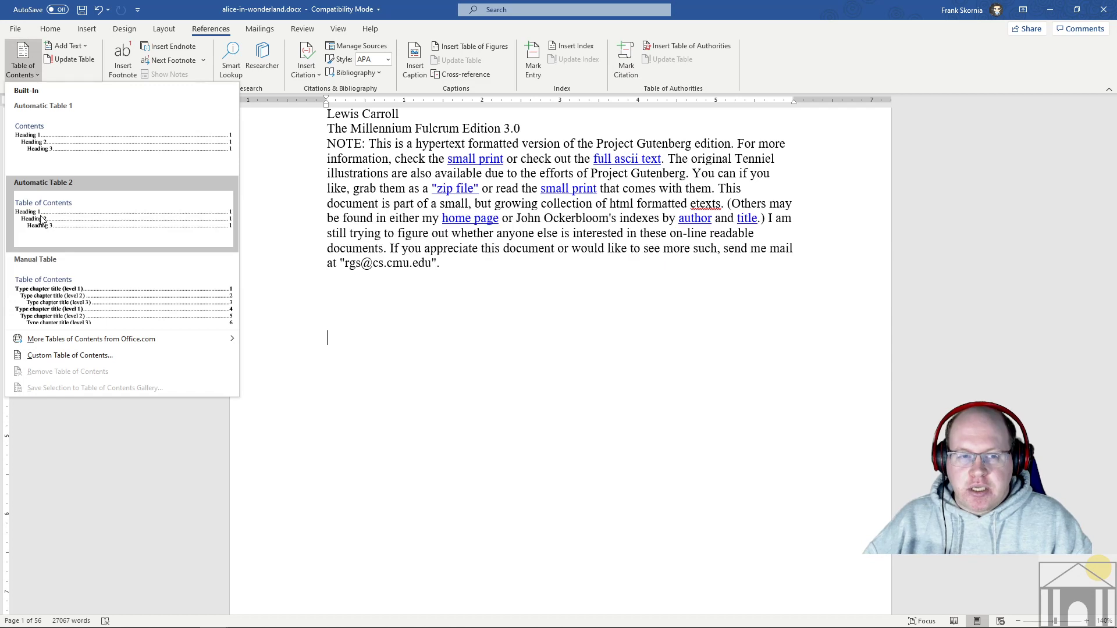
click(40, 220)
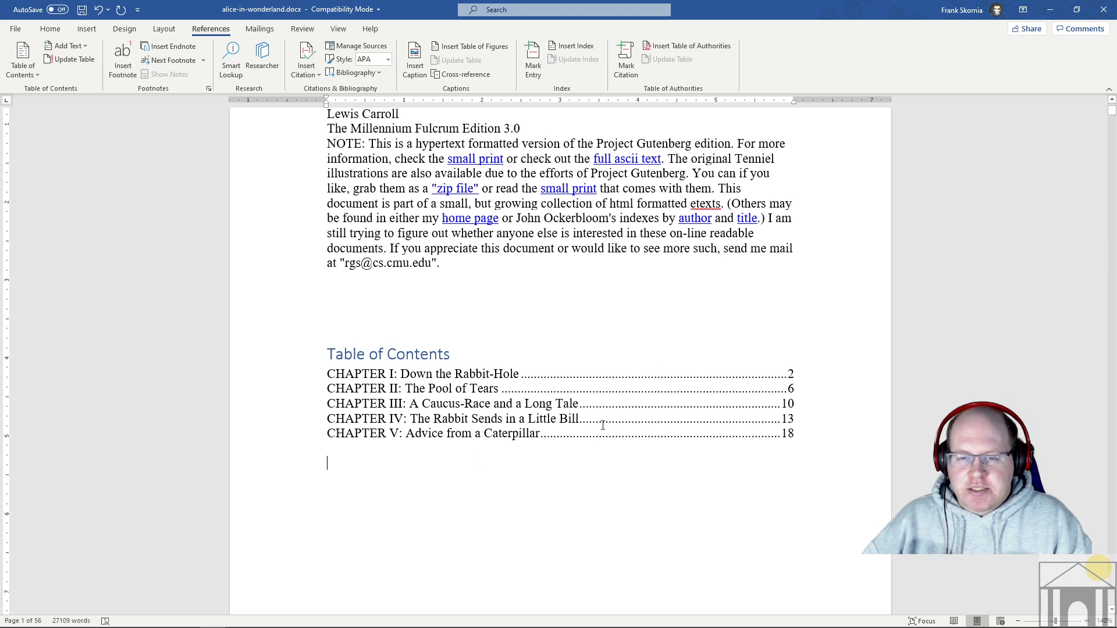
- Examine the chapter entries and page numbers in the table of contents on the first page
drag(335, 374, 409, 376)
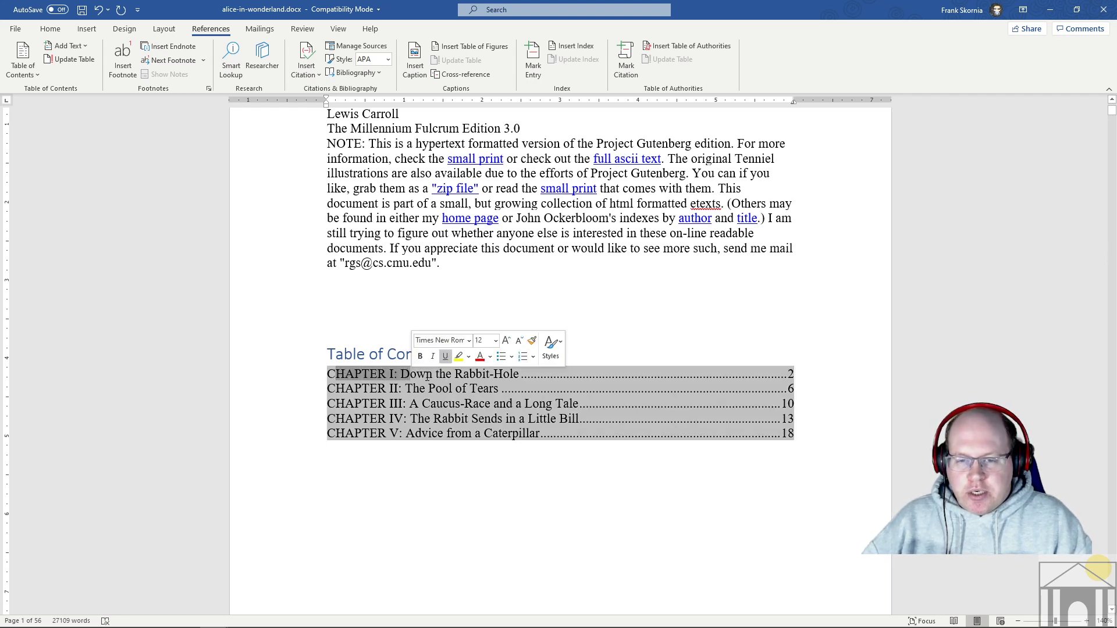
click(477, 375)
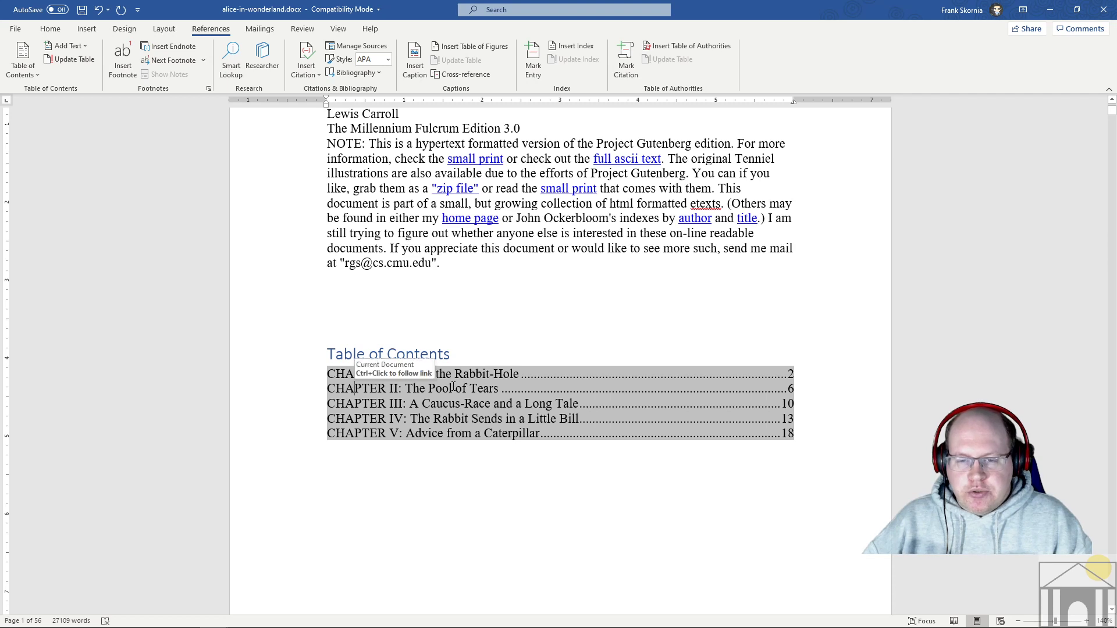
click(454, 389)
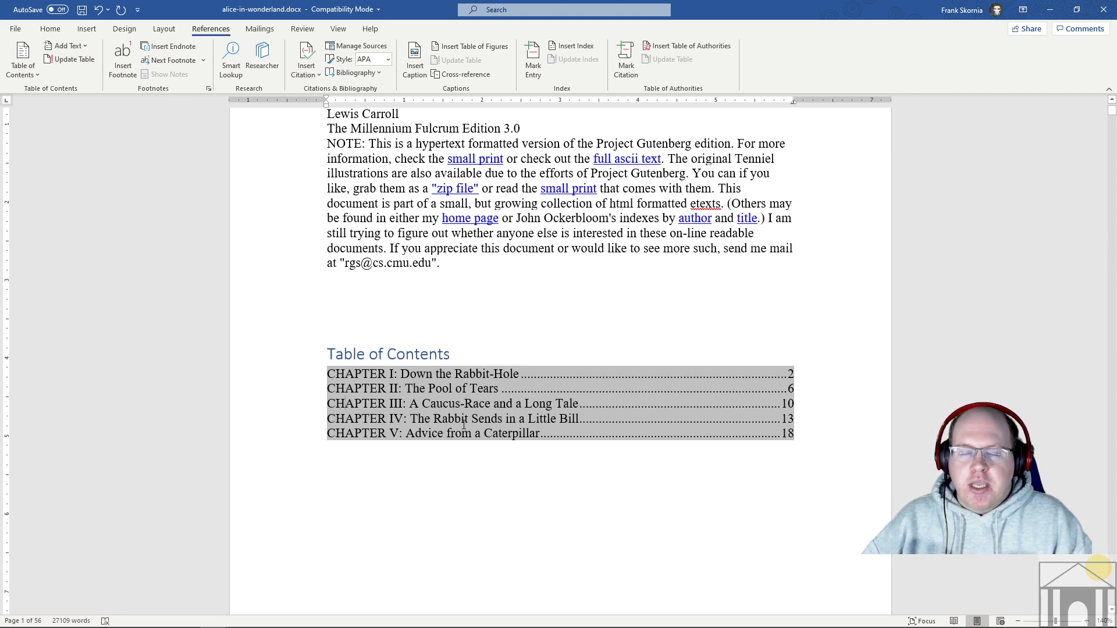
click(377, 358)
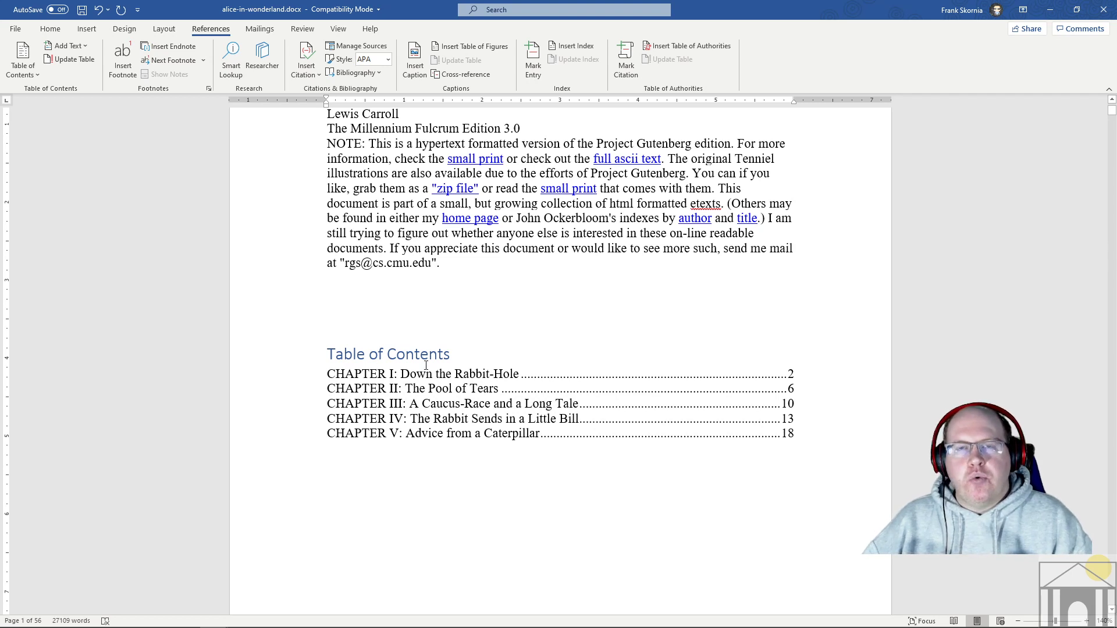
click(456, 388)
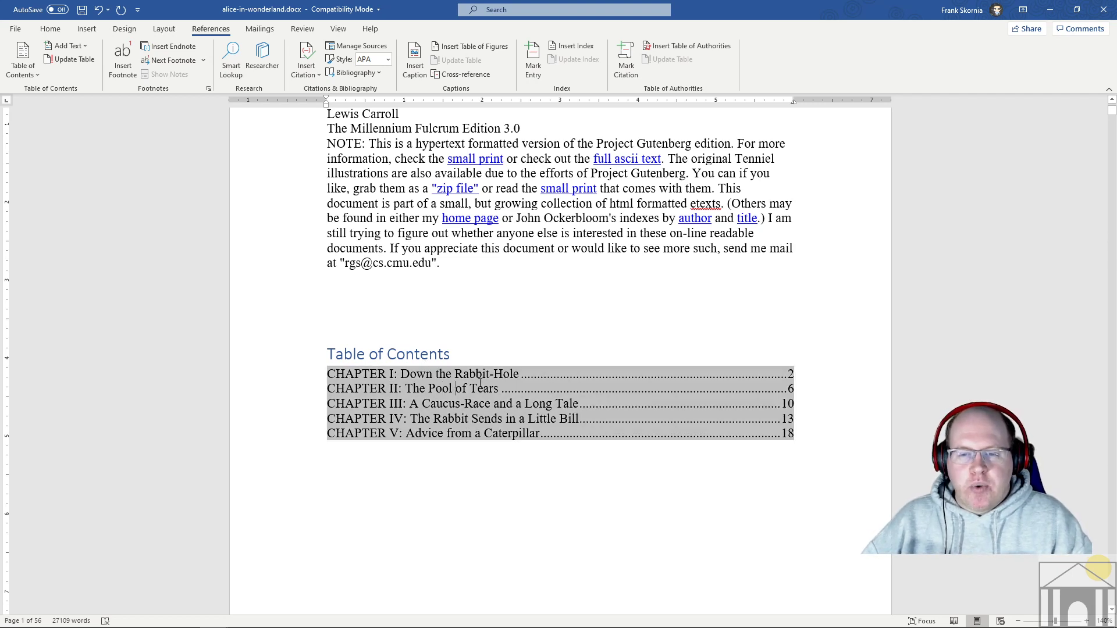
click(478, 385)
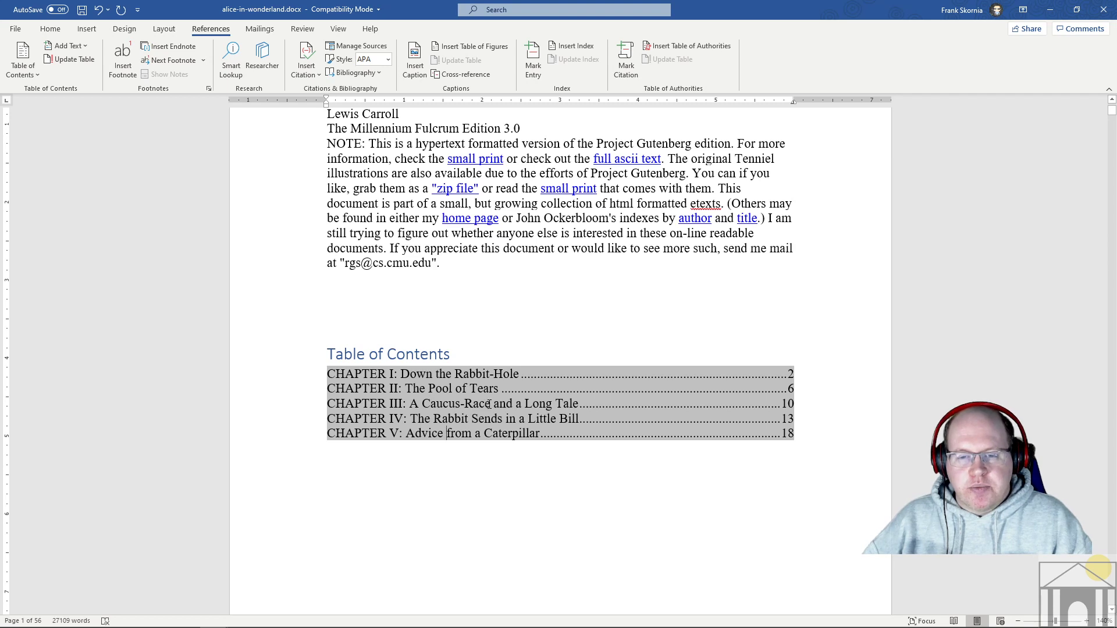
click(490, 404)
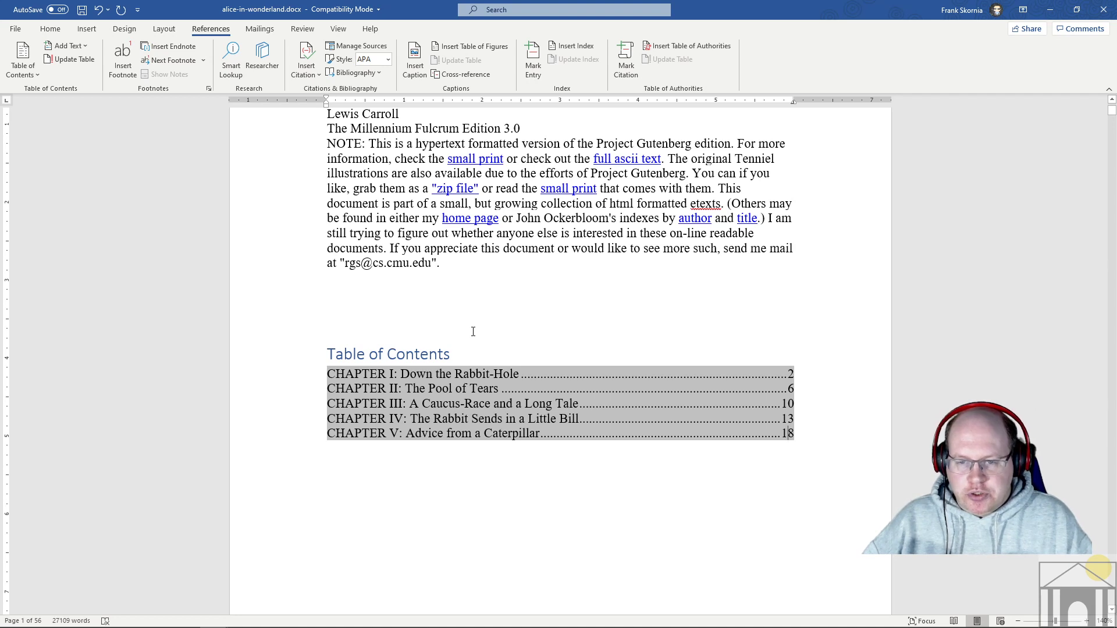
- Follow the table of contents link to Chapter II: The Pool of Tears, and return to the table of contents
ctrl+click(454, 394)
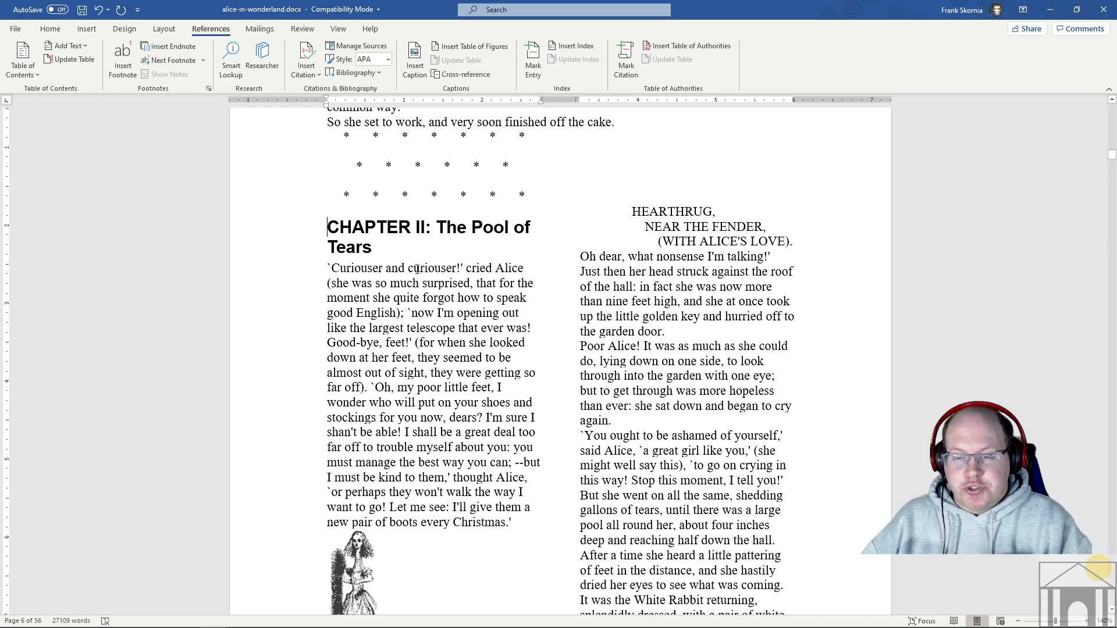
scroll(565, 434, up, 15)
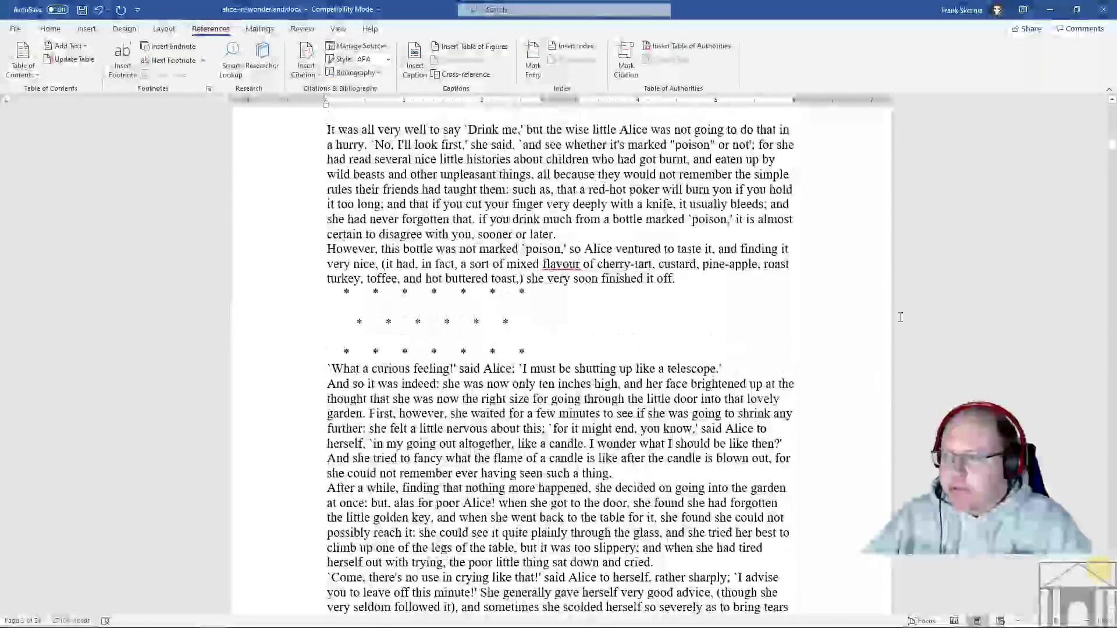
drag(1112, 149, 1111, 108)
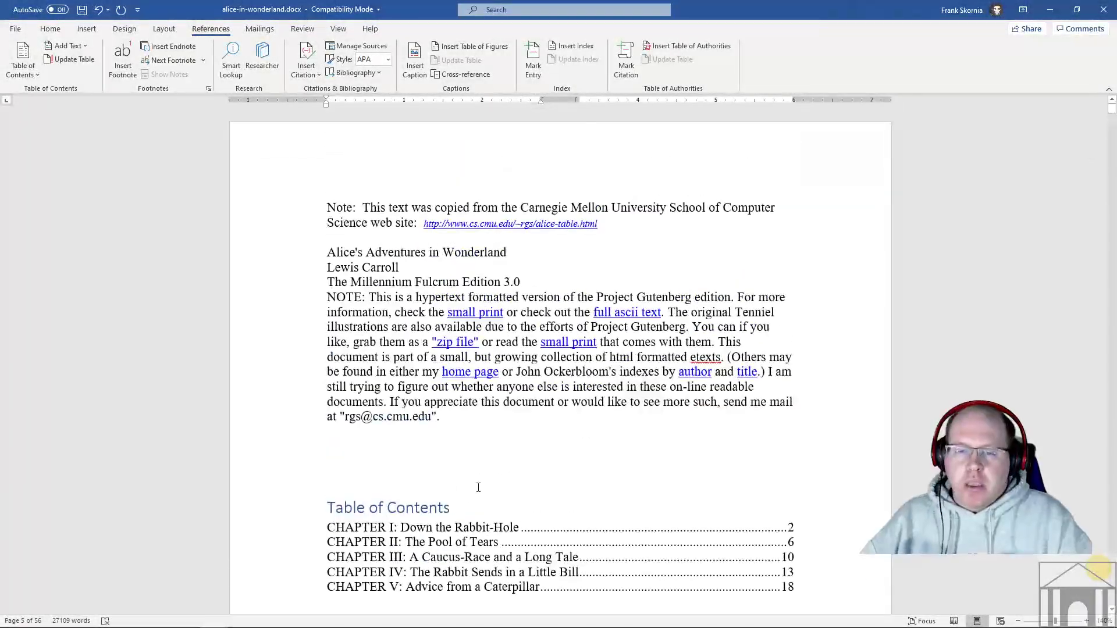
scroll(436, 484, down, 1)
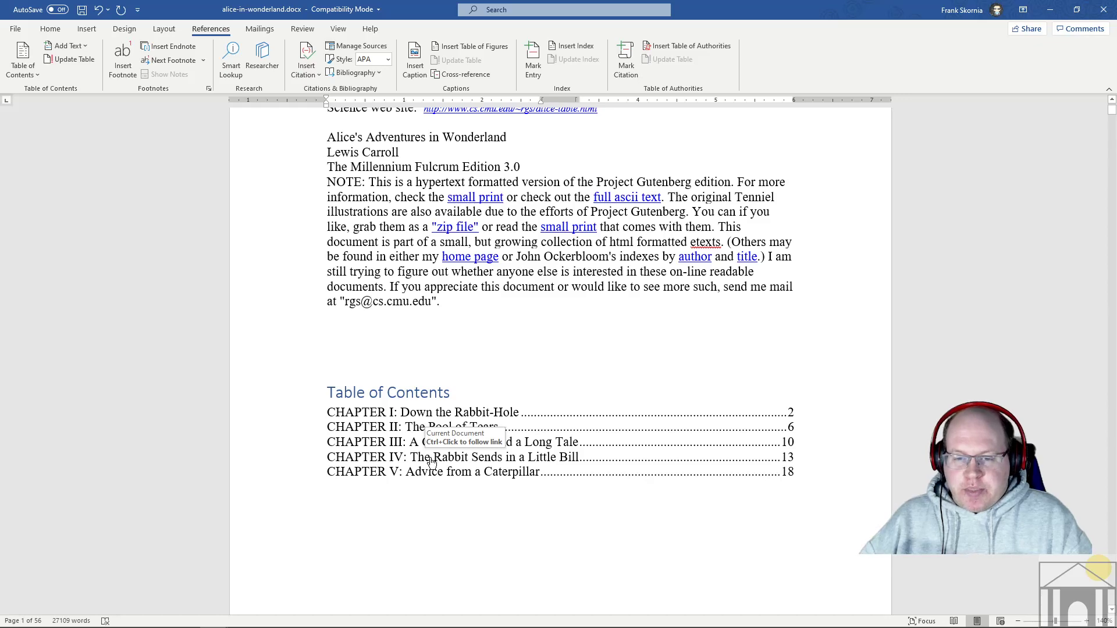
- Follow the table of contents link to Chapter IV: The Rabbit Sends in a Little Bill, and return to the first page
ctrl+click(431, 459)
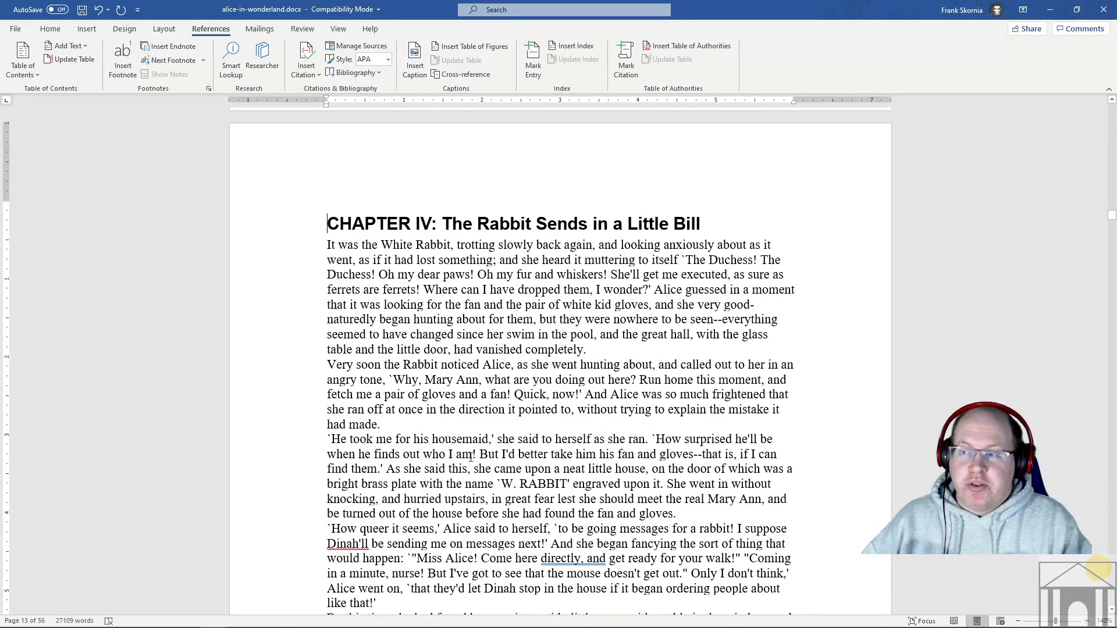
drag(1112, 215, 1113, 107)
scroll(674, 297, down, 3)
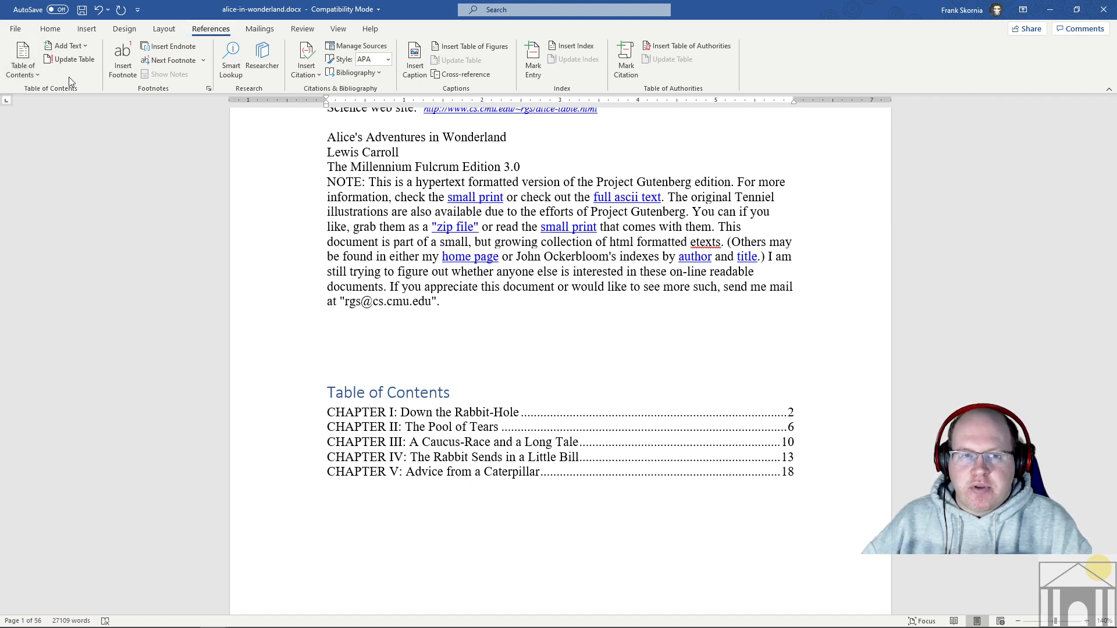
click(28, 69)
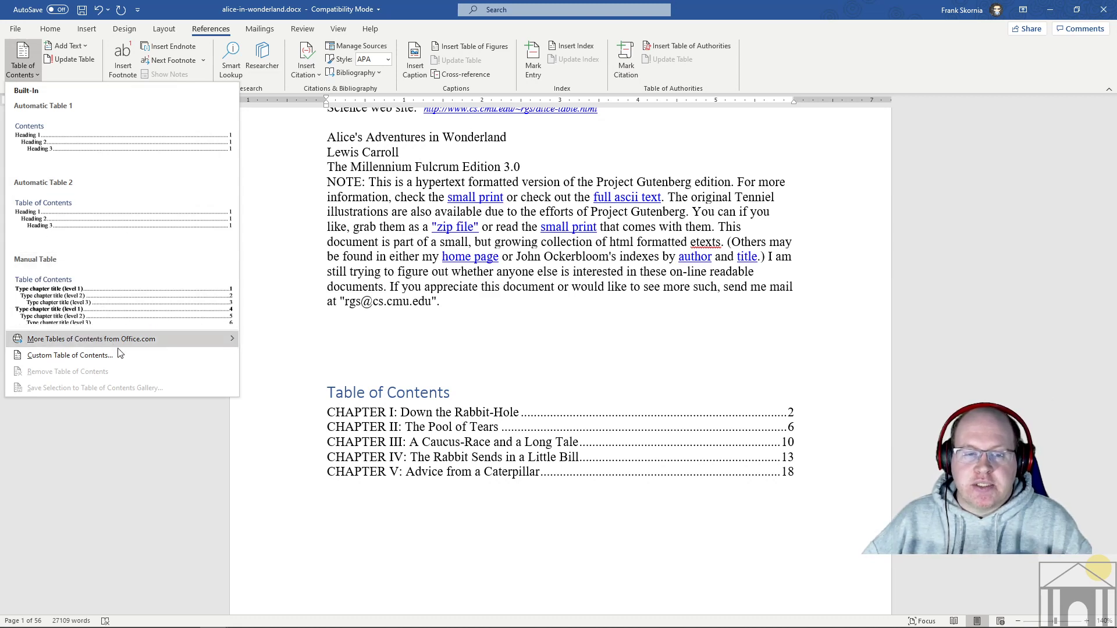
click(516, 386)
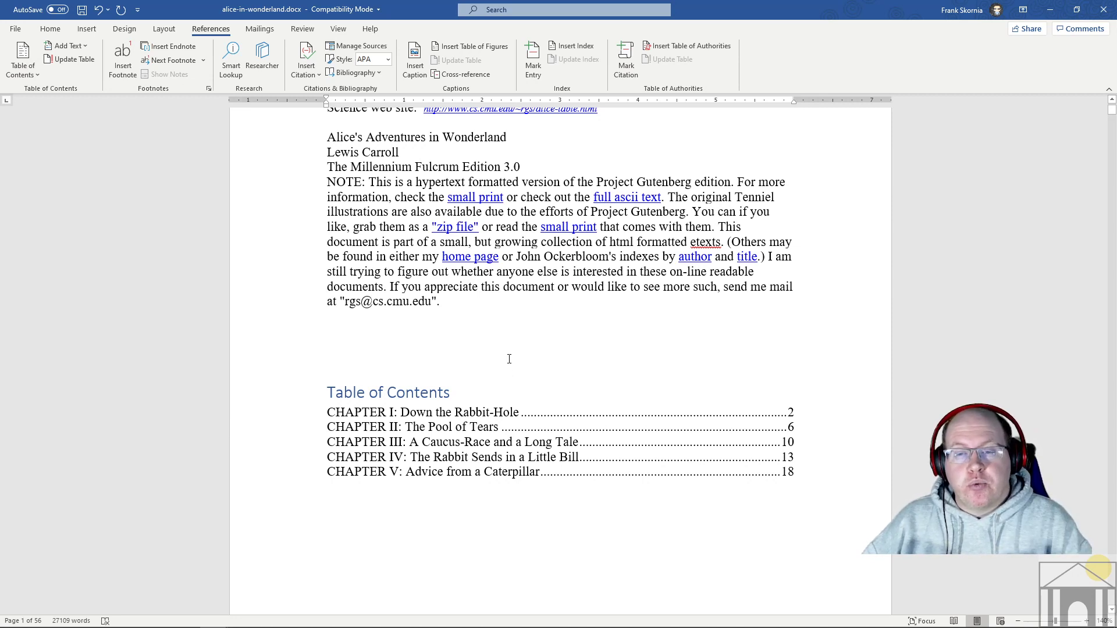
scroll(509, 349, down, 2)
click(507, 227)
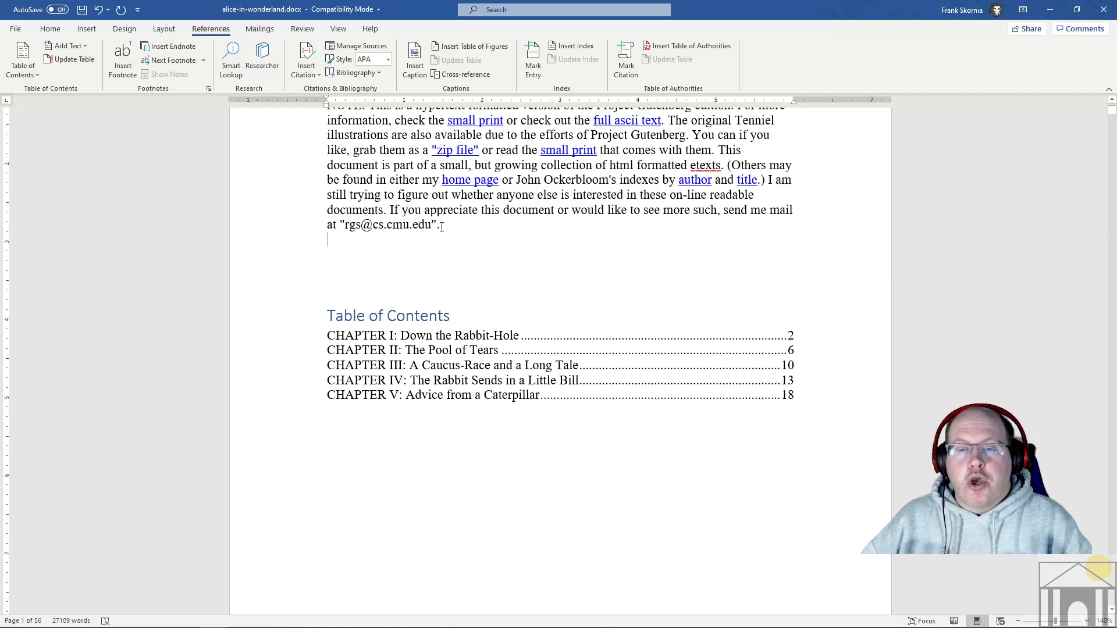
scroll(540, 277, up, 3)
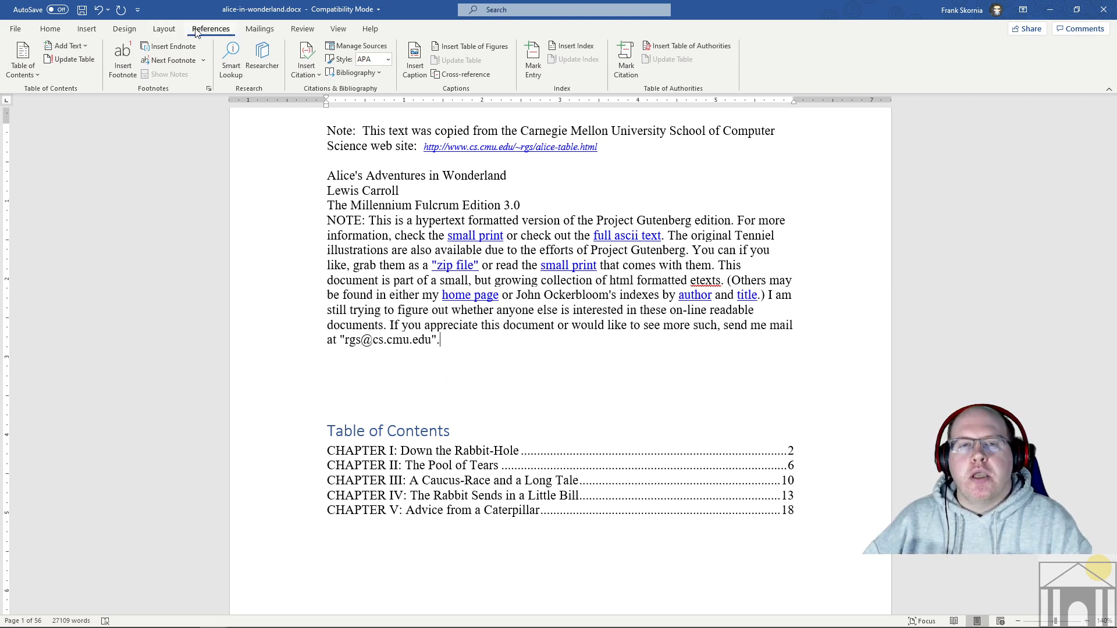
click(23, 61)
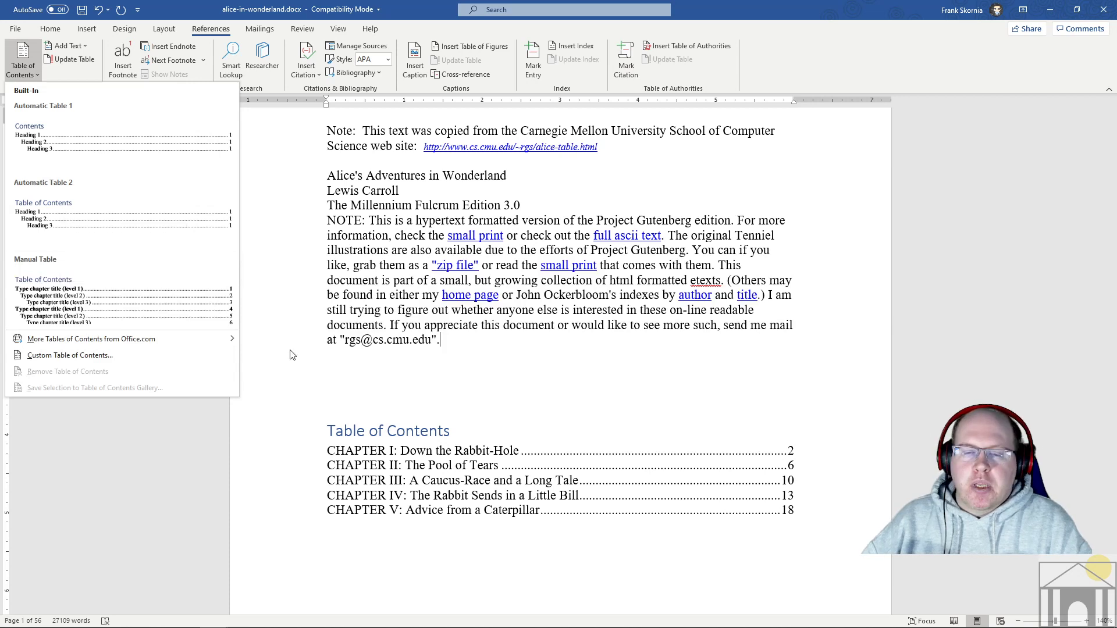
click(367, 379)
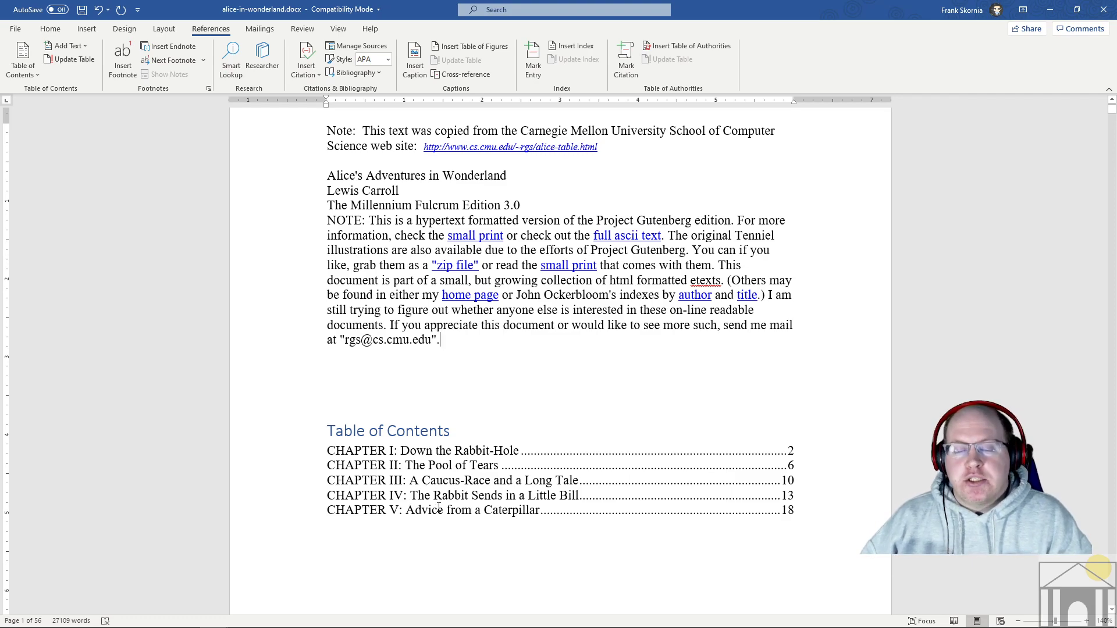
- Apply the Heading 1 style to the "White Rabbit checking watch" caption beside the rabbit picture on page 2
scroll(528, 445, down, 1)
scroll(528, 445, down, 20)
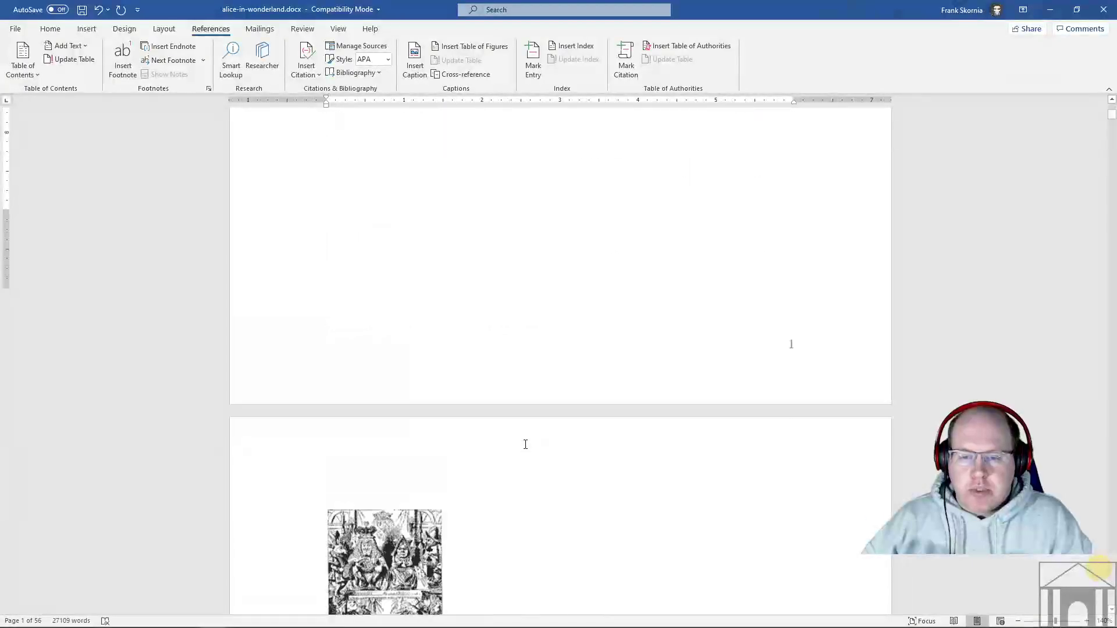
scroll(527, 449, down, 2)
scroll(523, 444, up, 3)
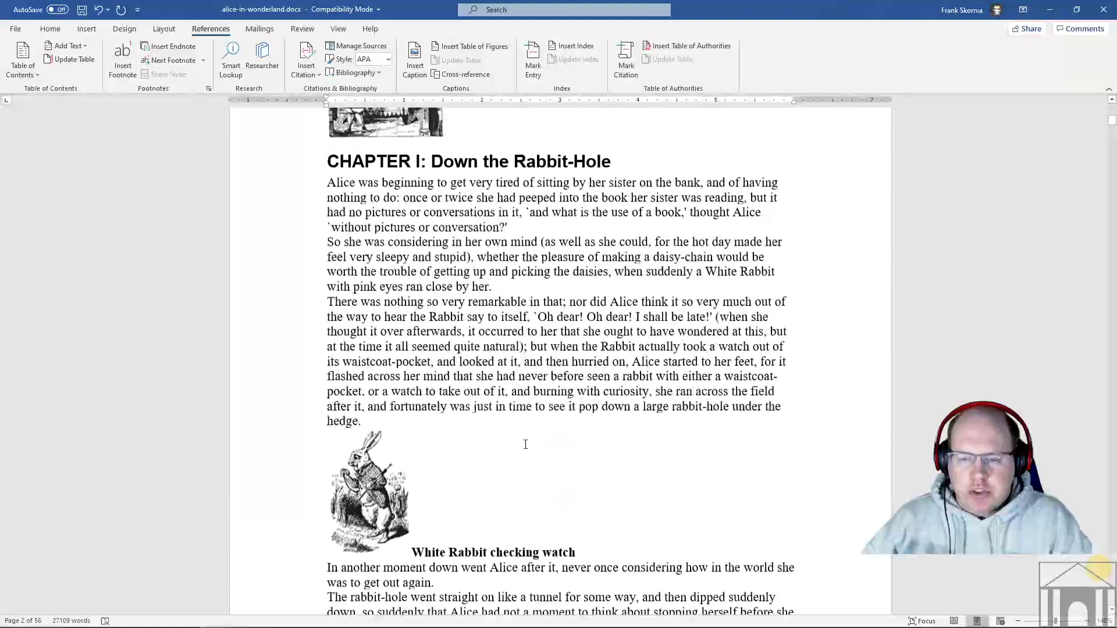
scroll(524, 444, down, 3)
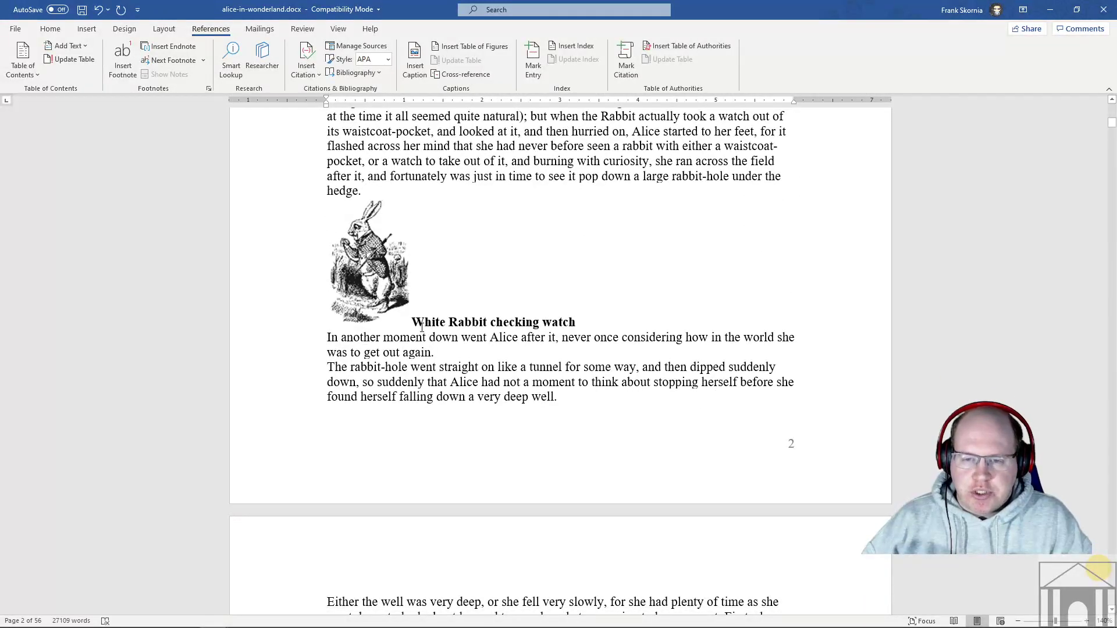
scroll(437, 261, down, 3)
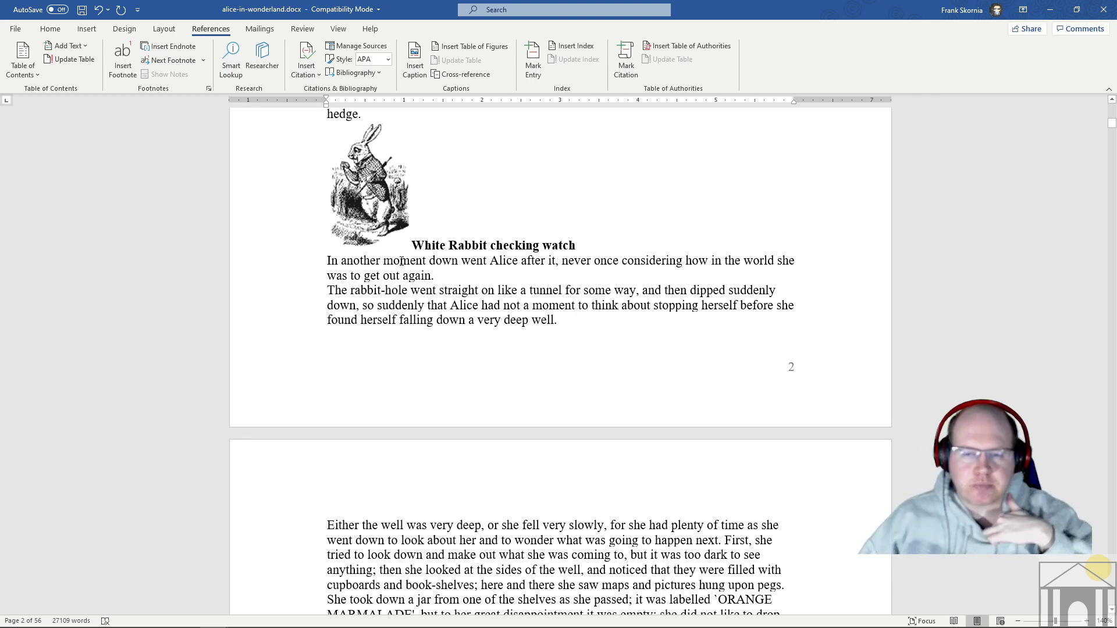
drag(581, 244, 411, 245)
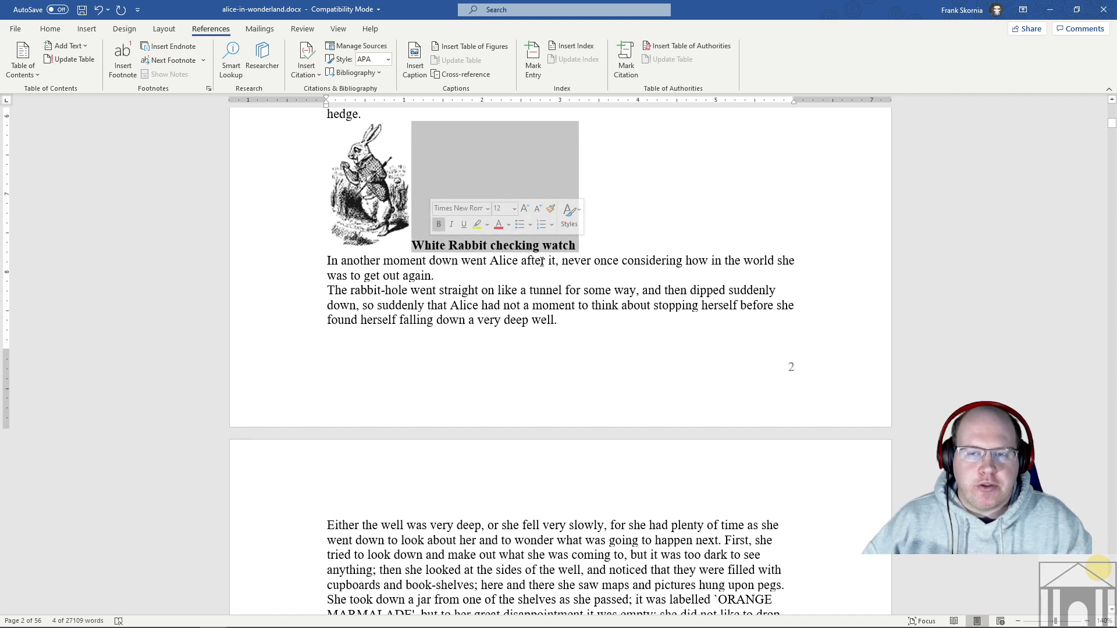
click(52, 31)
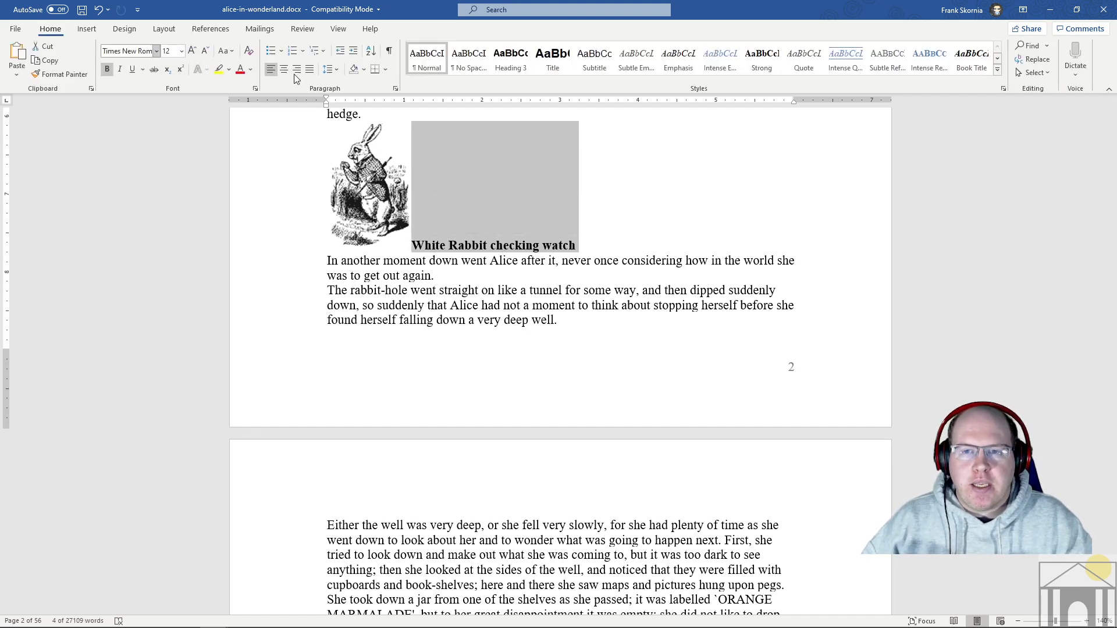
click(997, 69)
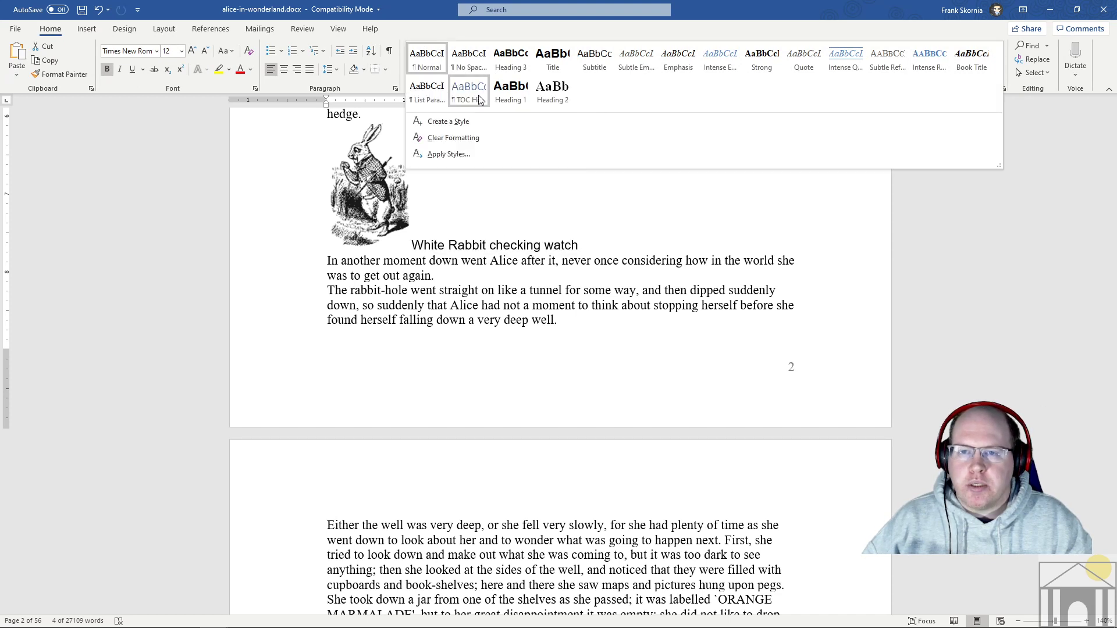
click(510, 93)
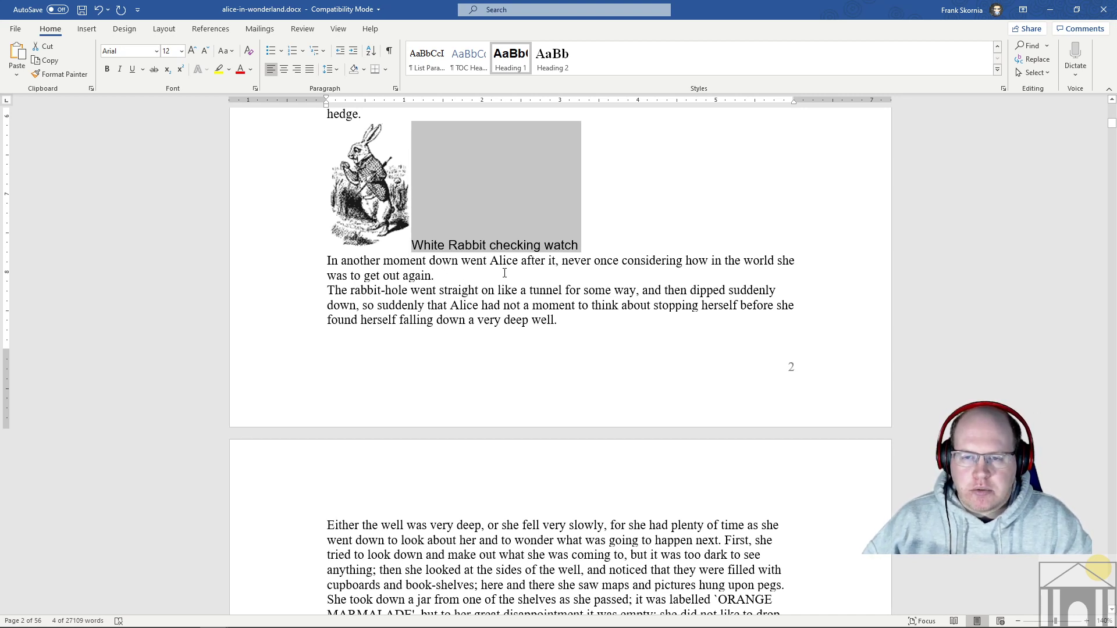
- Undo the Heading 1 style on the "White Rabbit checking watch" caption on page 2
key(ctrl+z)
scroll(498, 278, down, 1)
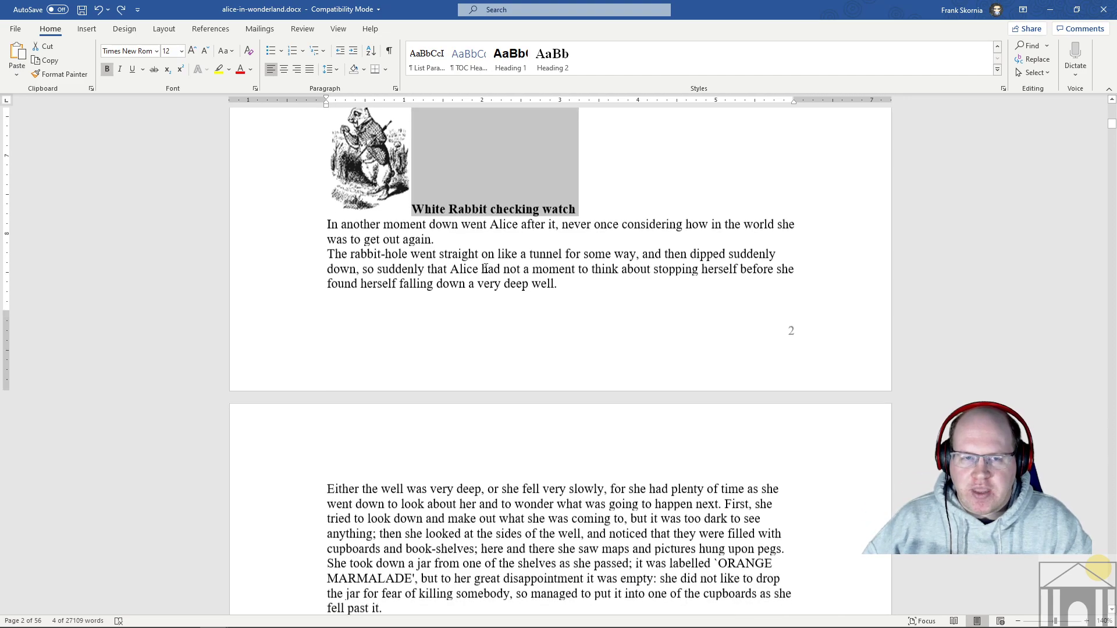
scroll(477, 270, up, 1)
- Apply the Heading 1 style to the first line of the "`Well!' thought Alice to herself" paragraph on page 3
scroll(417, 264, down, 5)
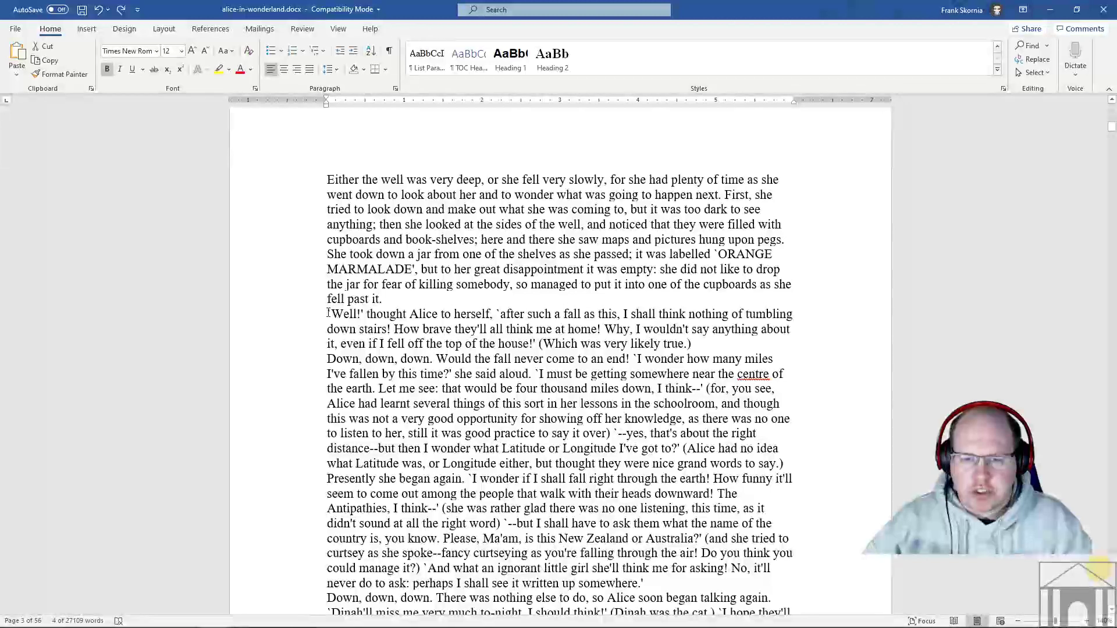
drag(326, 313, 795, 314)
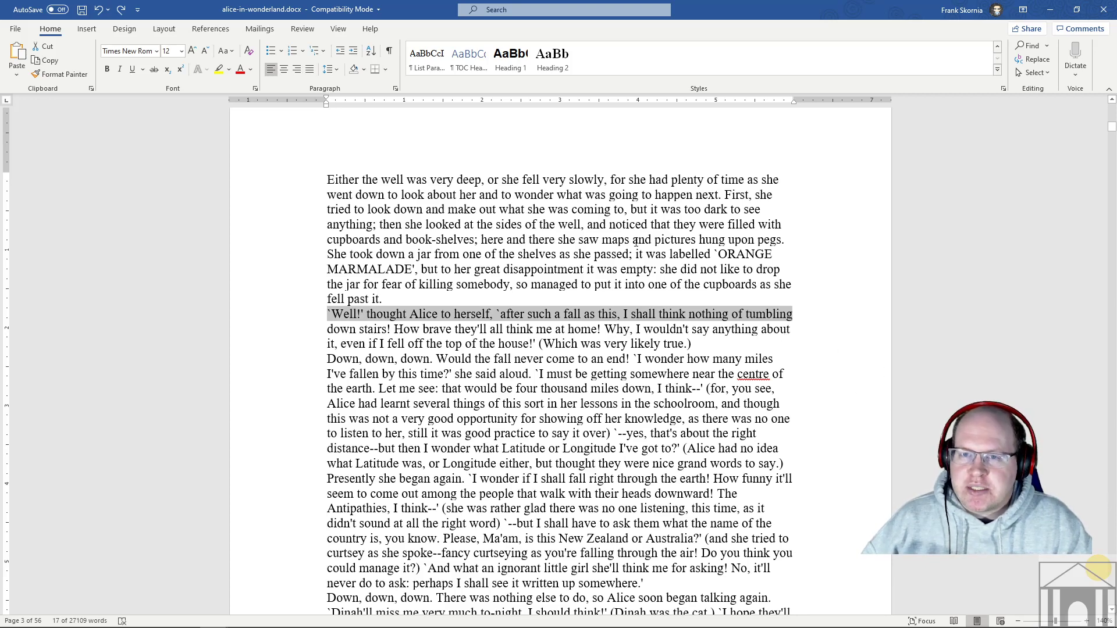
click(510, 66)
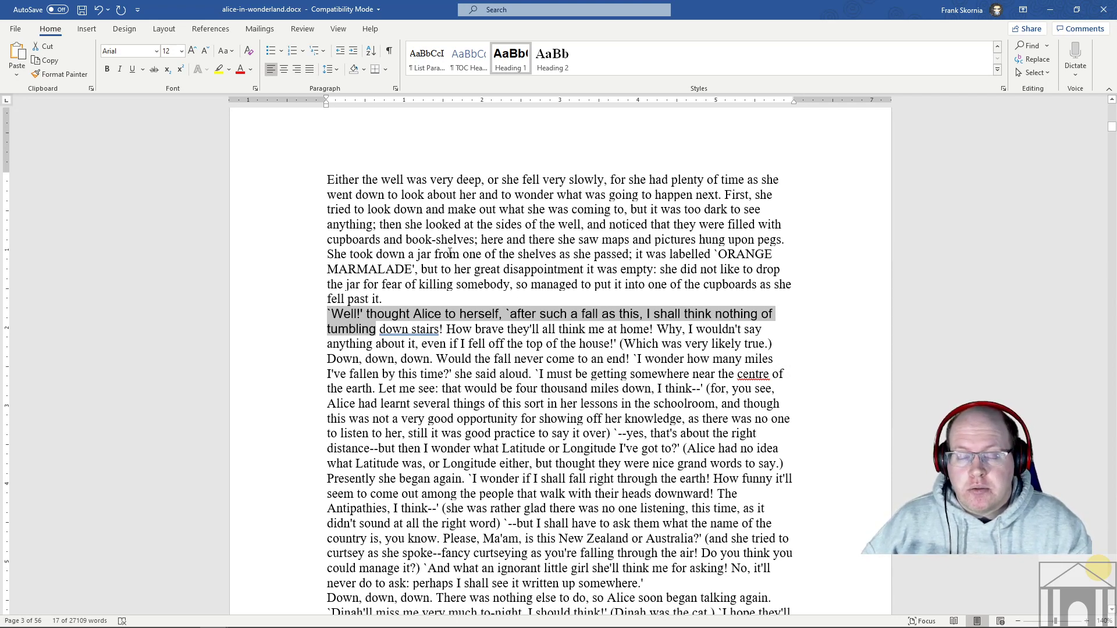
- Update the entire table of contents on the first page, including its headings and page numbers
scroll(473, 268, up, 20)
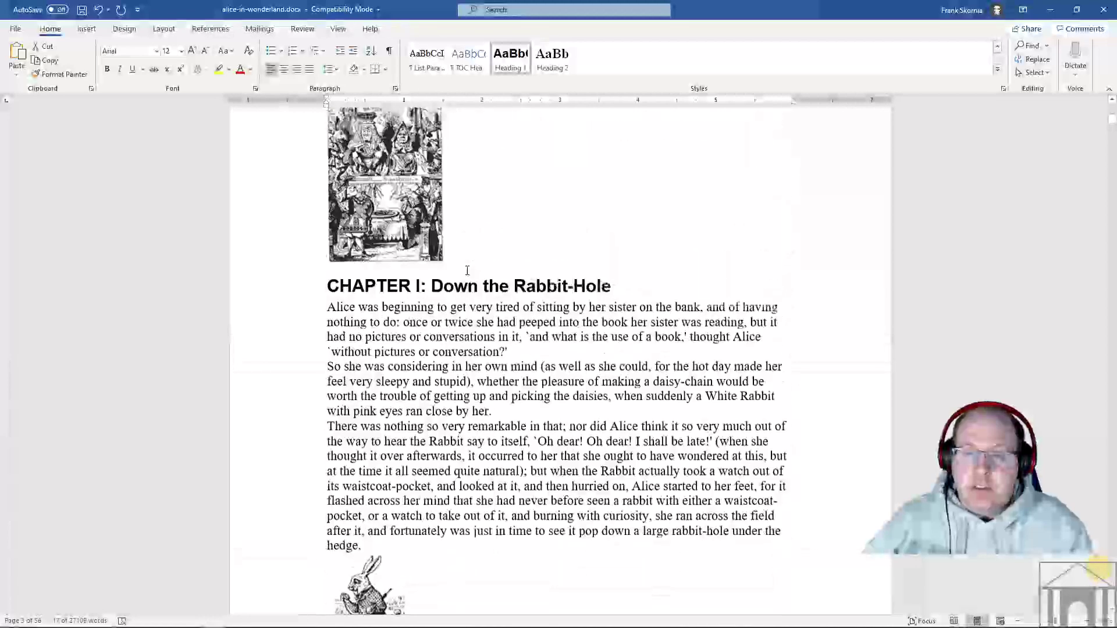
scroll(467, 270, up, 6)
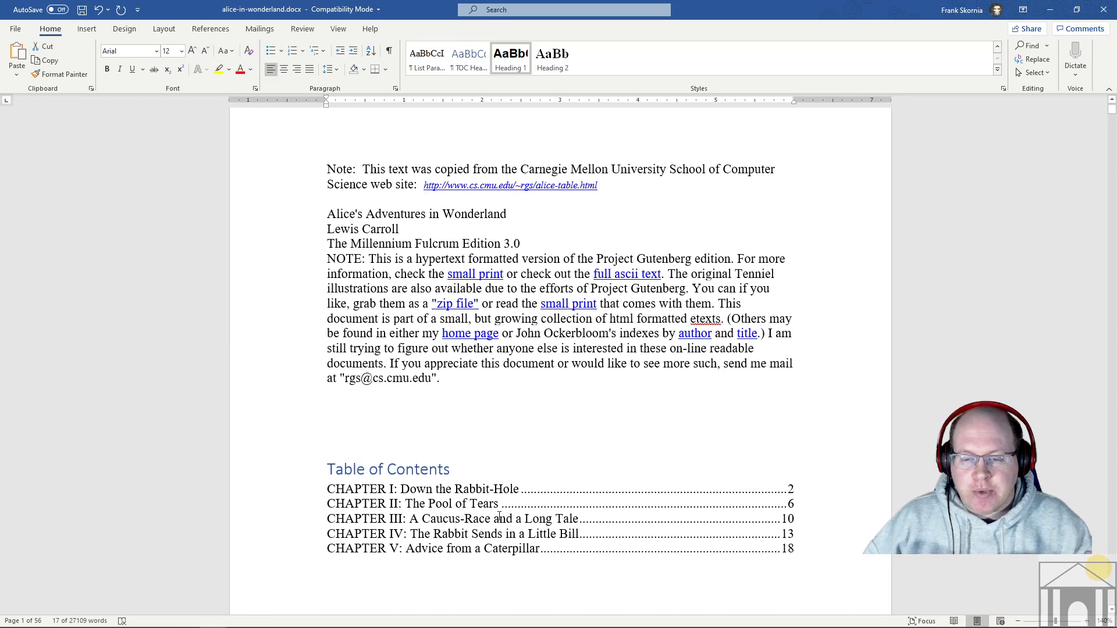
click(494, 490)
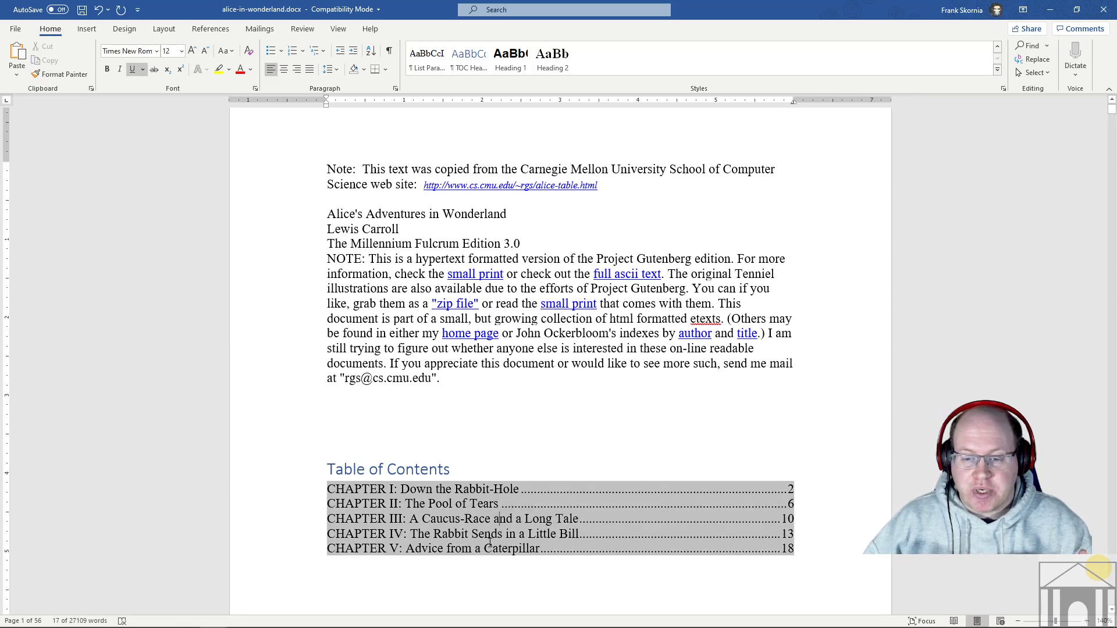
click(227, 32)
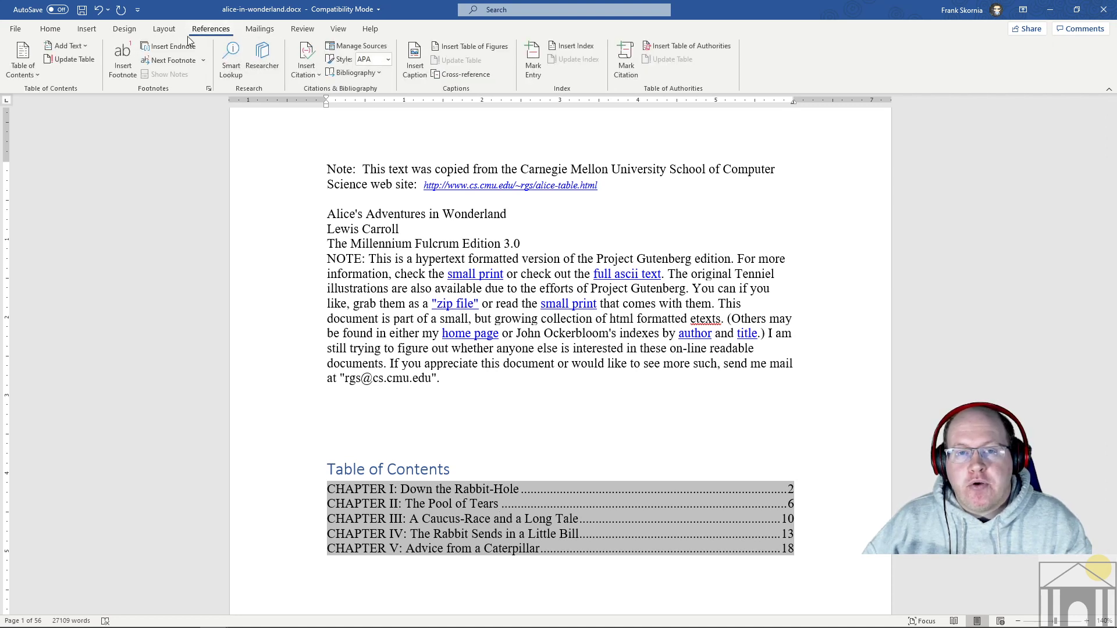
click(75, 62)
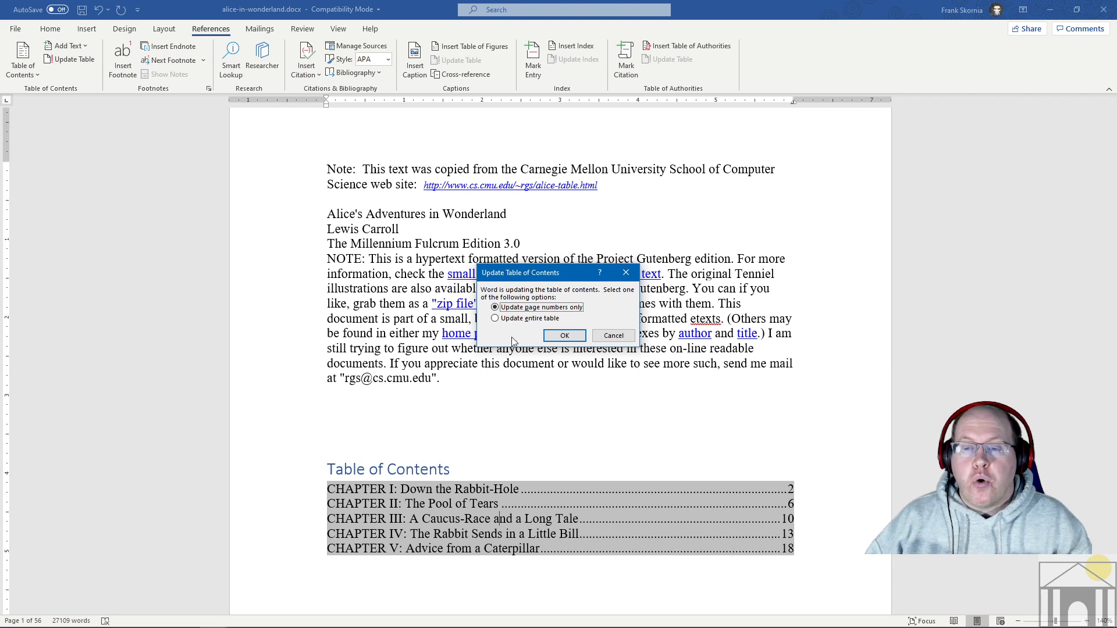
click(518, 322)
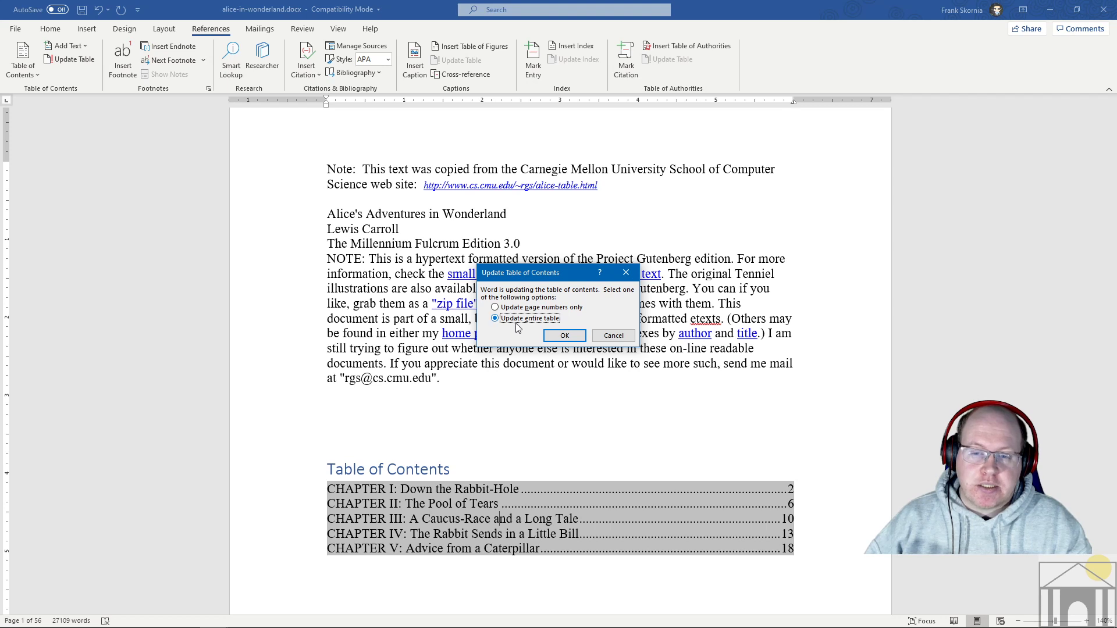
click(564, 337)
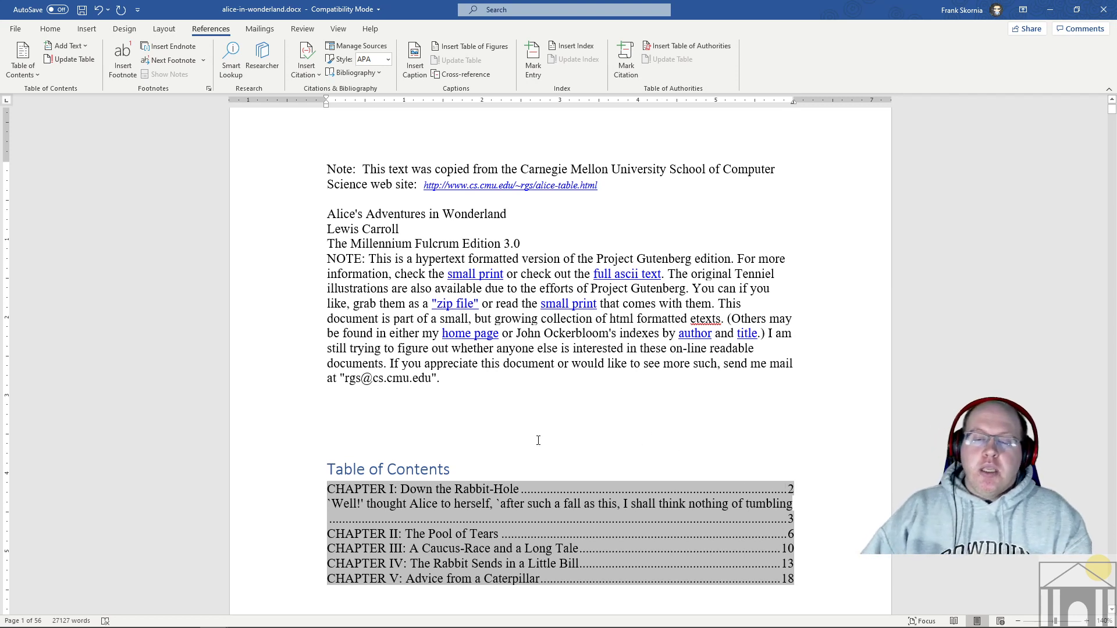
- Set the "`Well!' thought Alice to herself" line on page 3 back to the Normal style
scroll(506, 432, down, 2)
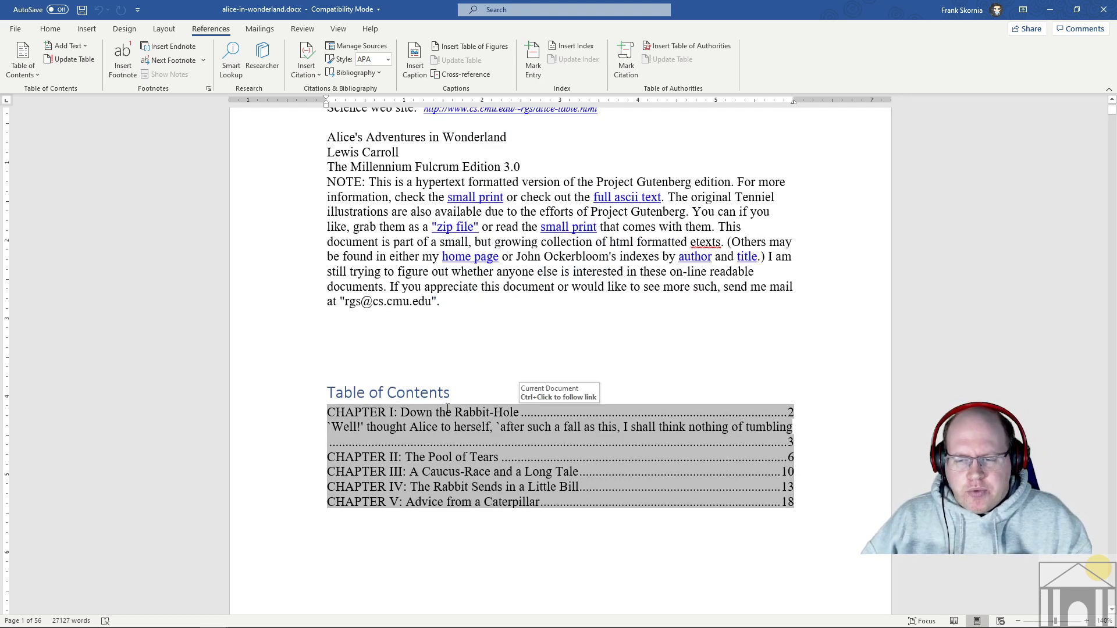
scroll(525, 387, down, 10)
scroll(524, 387, down, 15)
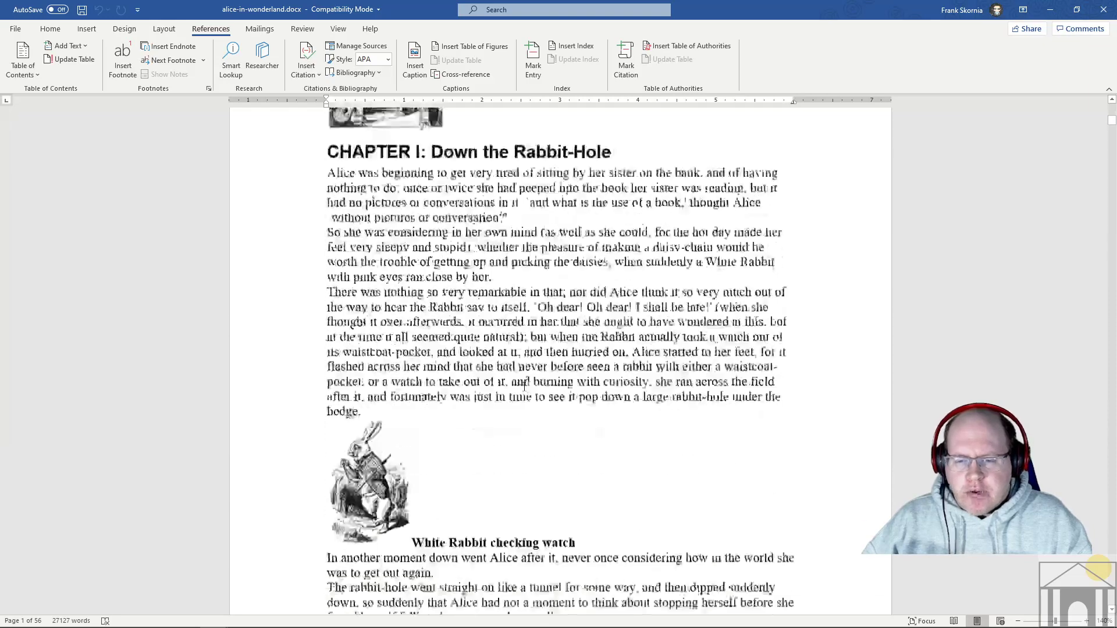
scroll(524, 387, up, 1)
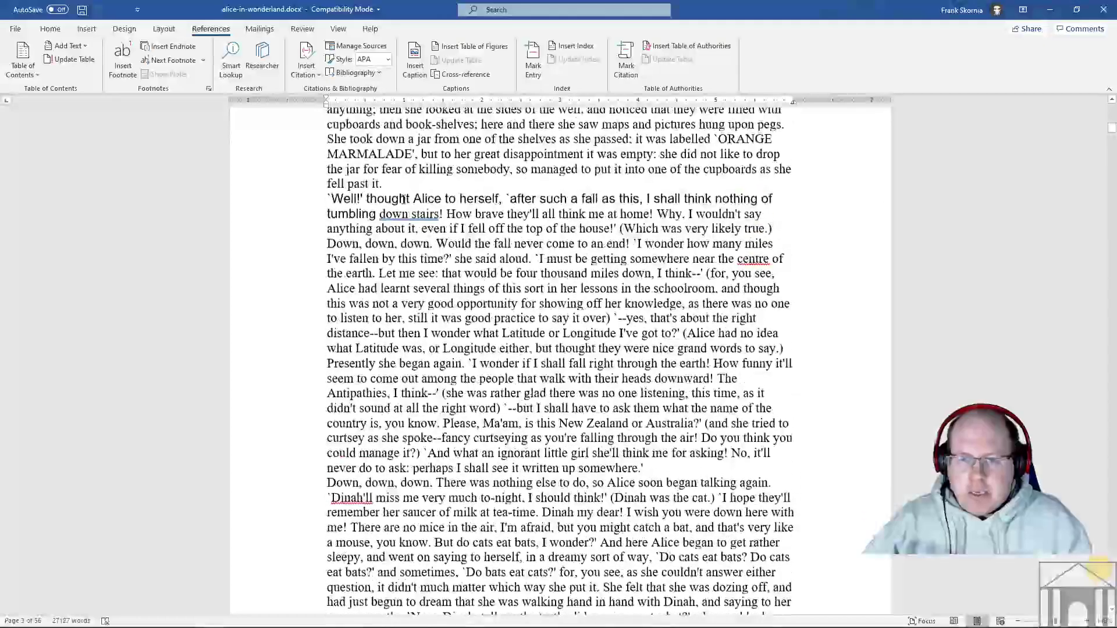
drag(377, 214, 326, 204)
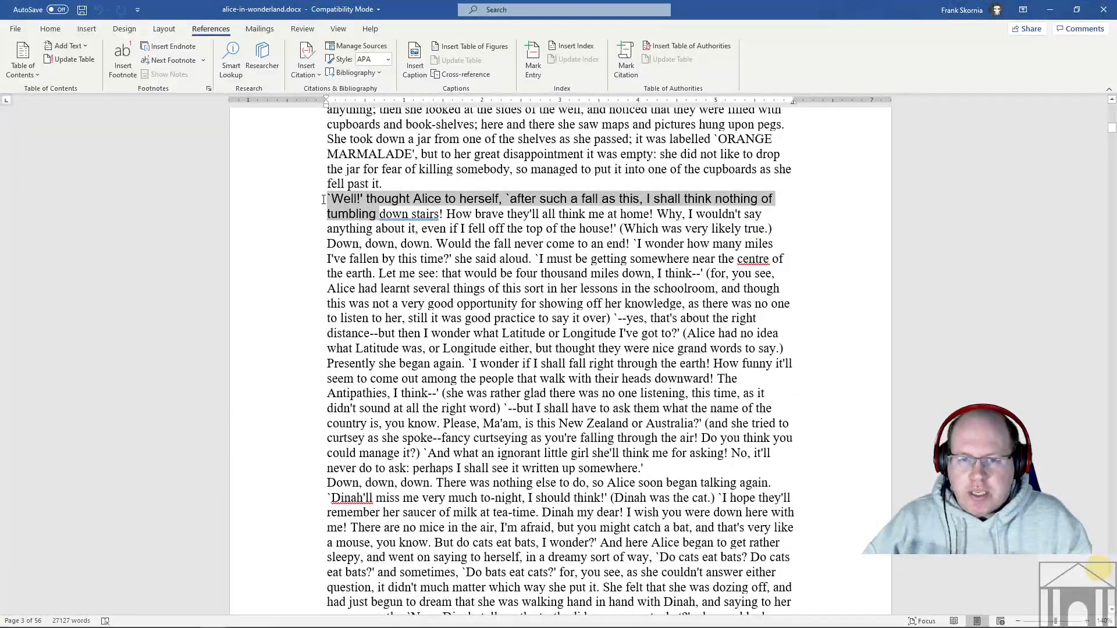
click(50, 30)
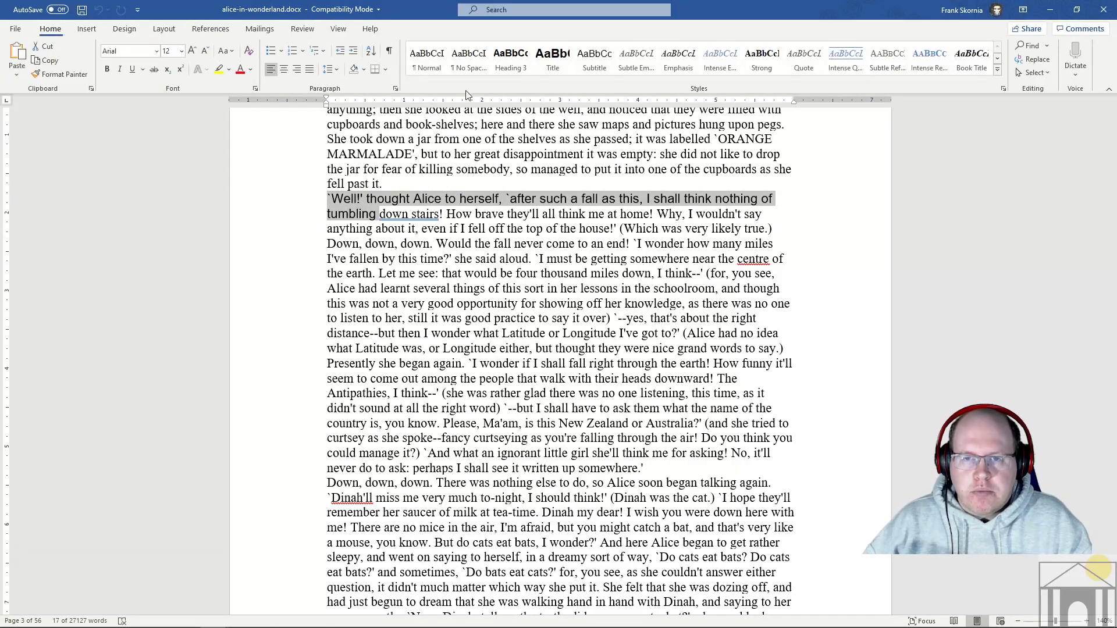
click(427, 58)
- Rebuild the entire table of contents so it reflects the current headings
scroll(544, 318, up, 20)
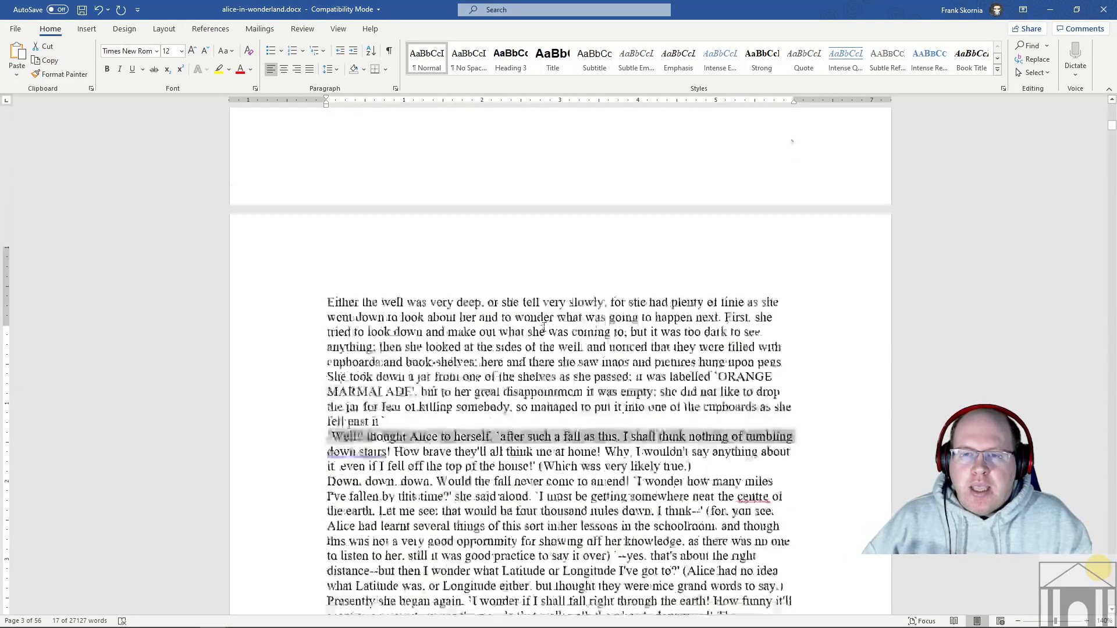
scroll(545, 319, up, 10)
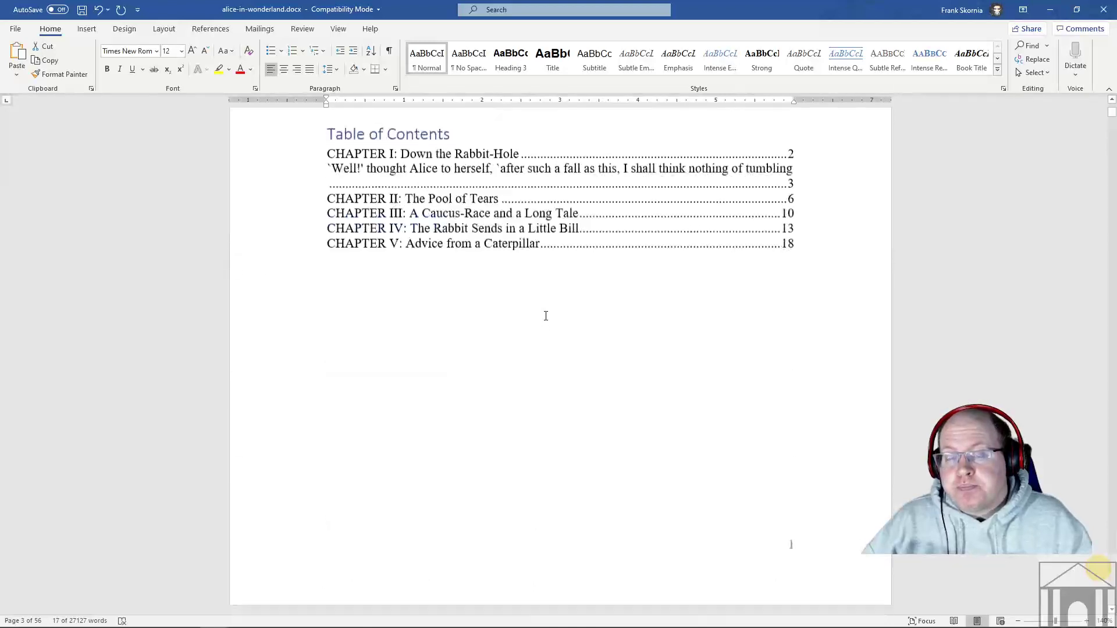
click(522, 390)
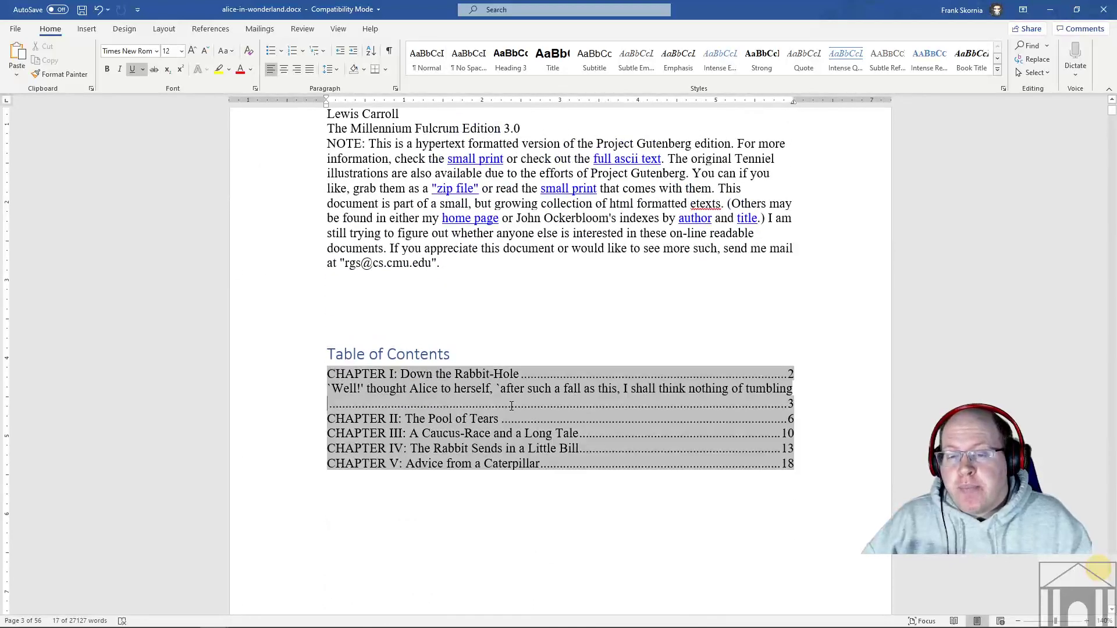
click(224, 32)
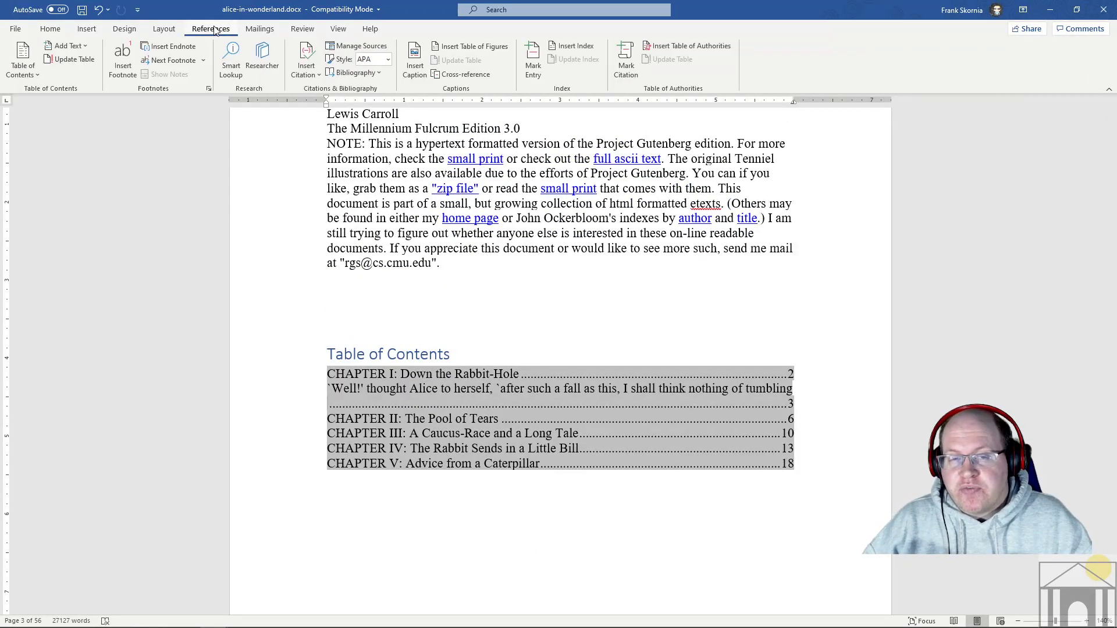
click(65, 58)
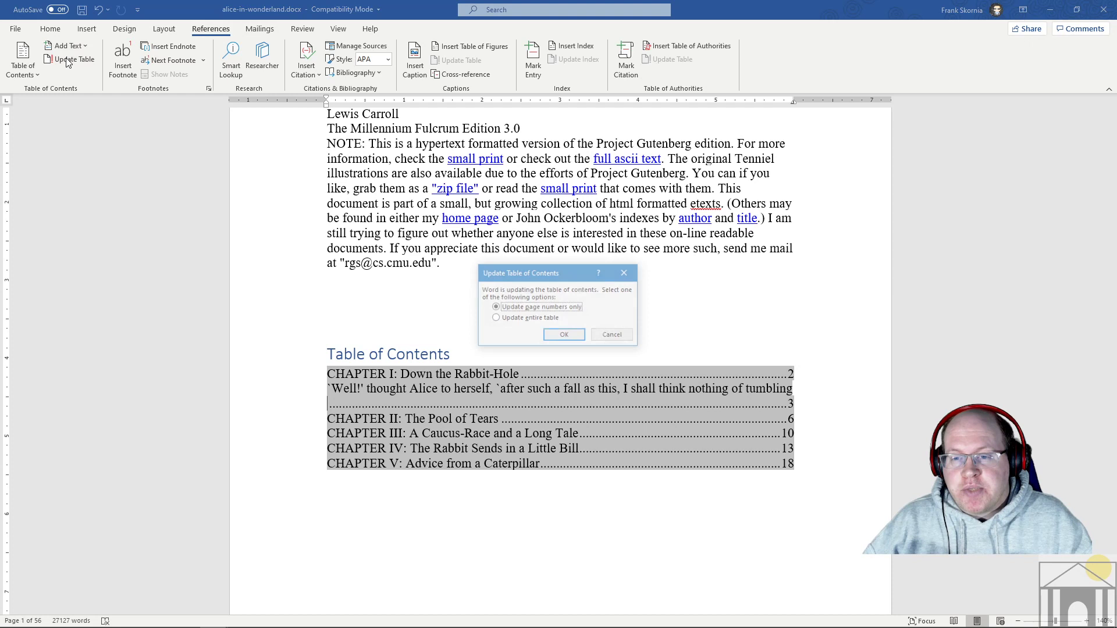
click(495, 318)
click(573, 338)
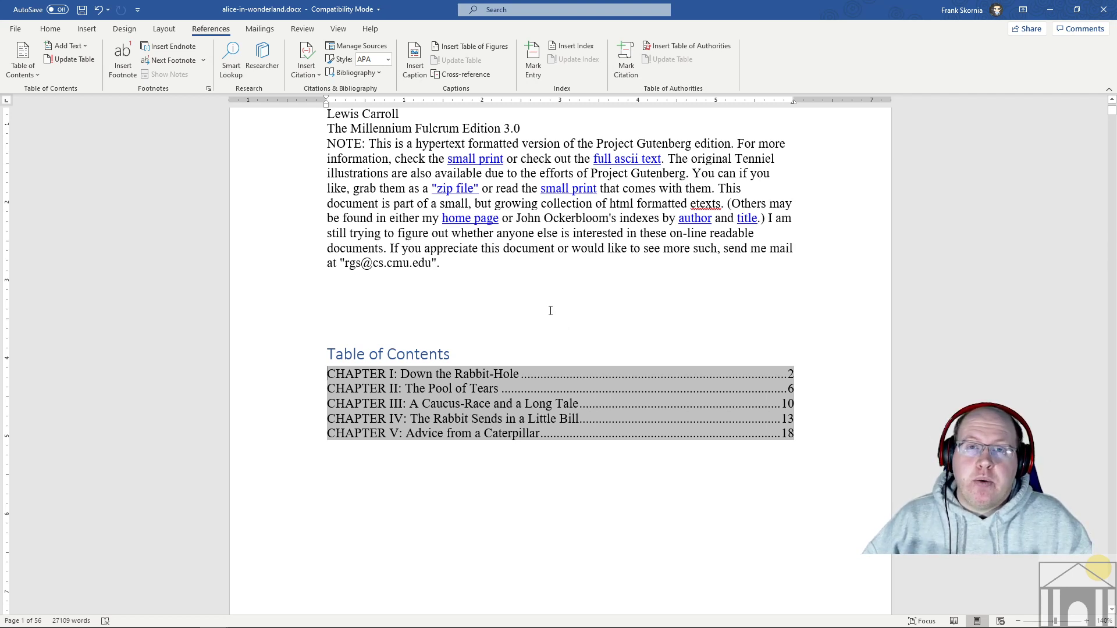
- Insert a page break on page 2 before the paragraph starting "In another moment down went Alice"
scroll(553, 308, down, 10)
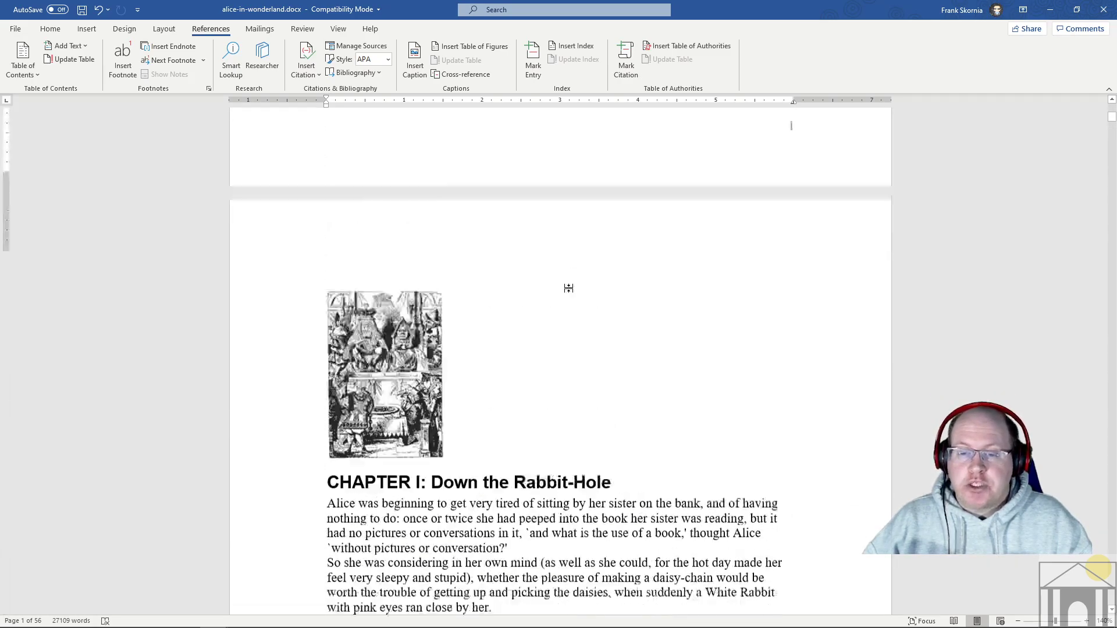
scroll(569, 288, down, 5)
scroll(567, 282, up, 3)
scroll(566, 277, down, 2)
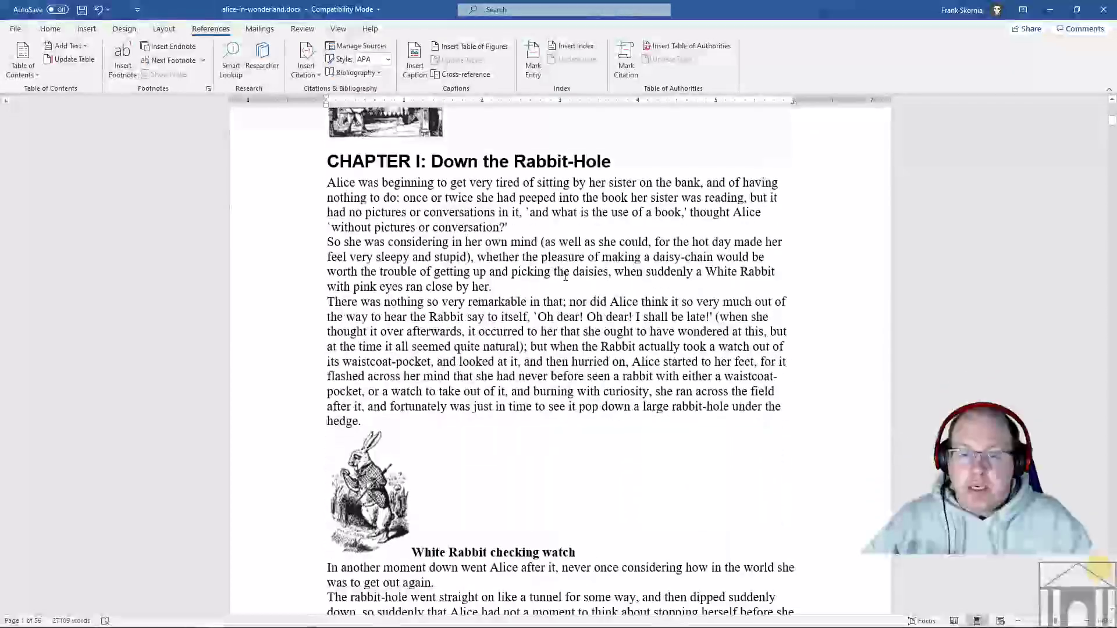
scroll(566, 277, down, 6)
scroll(565, 277, up, 3)
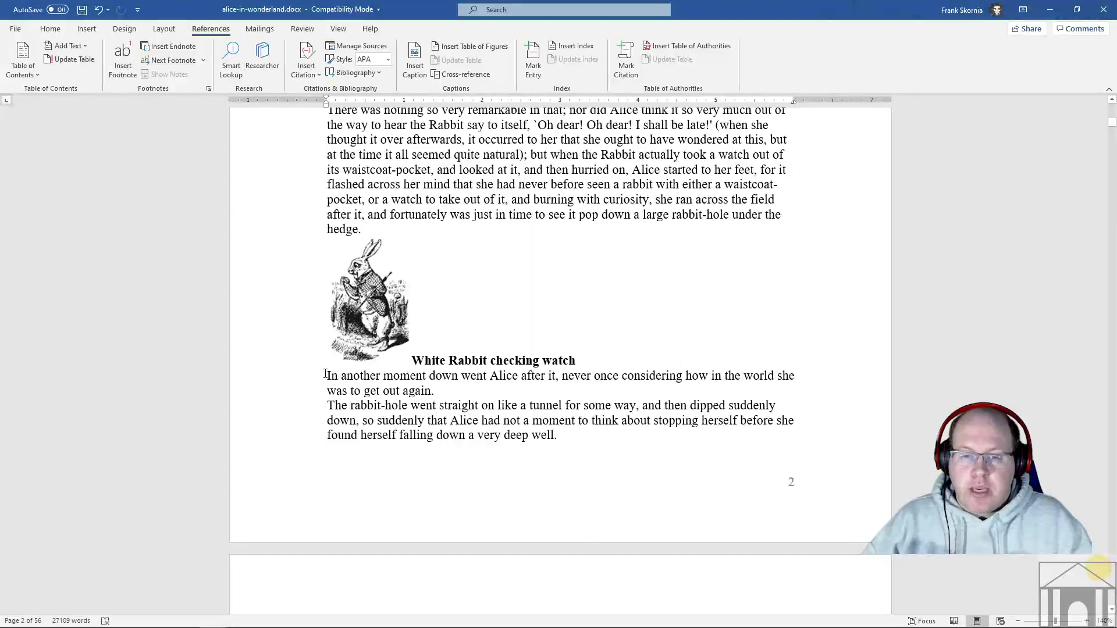
click(325, 374)
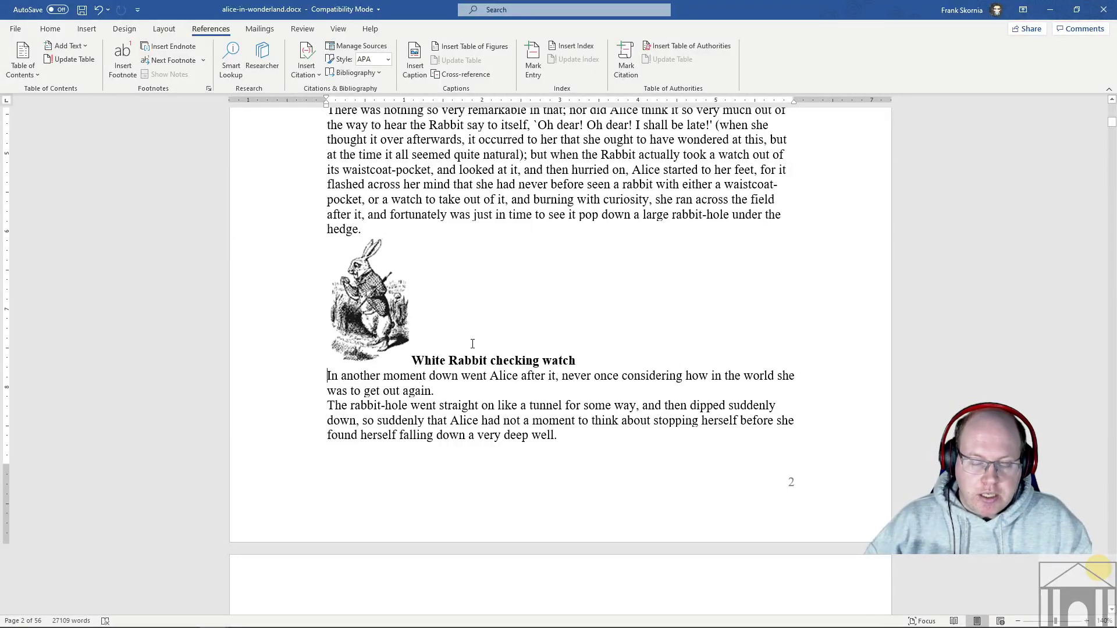
click(163, 28)
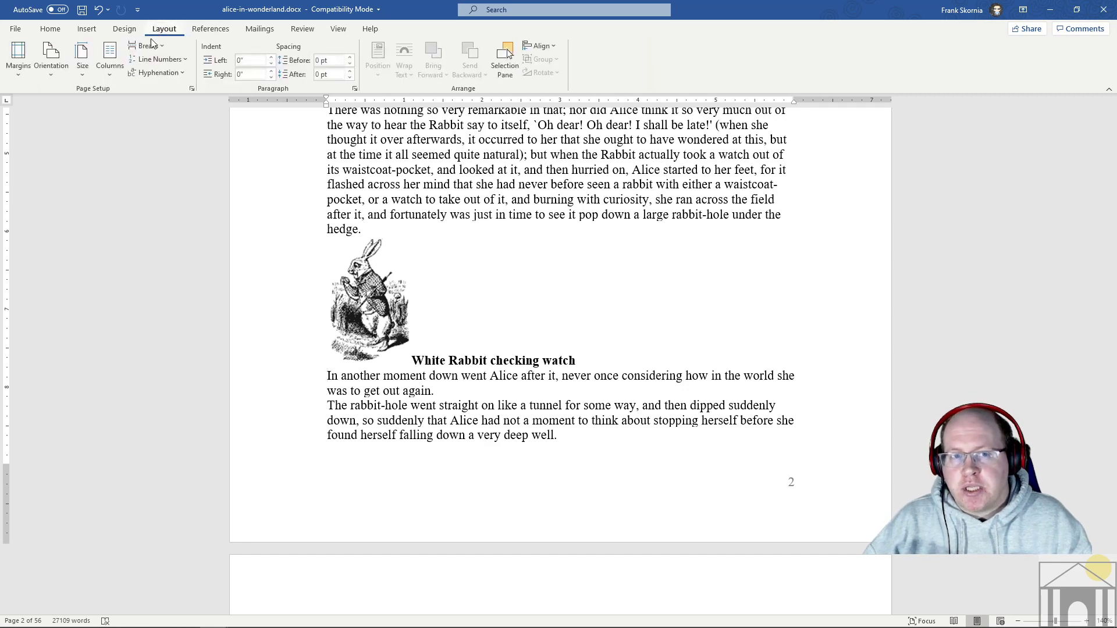
click(155, 47)
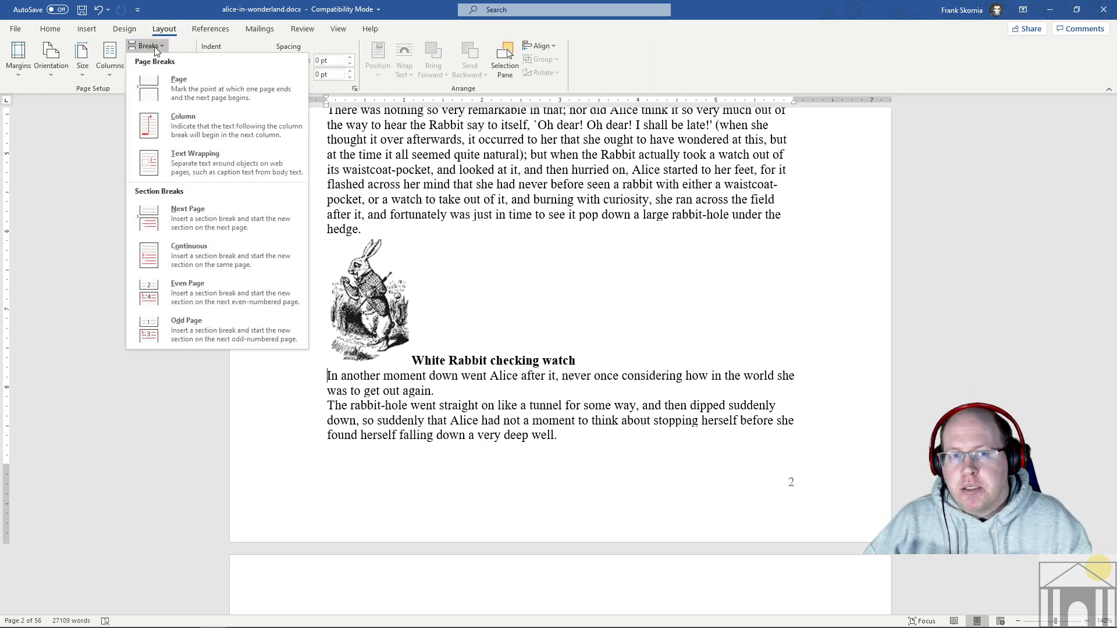
click(167, 80)
scroll(460, 314, down, 3)
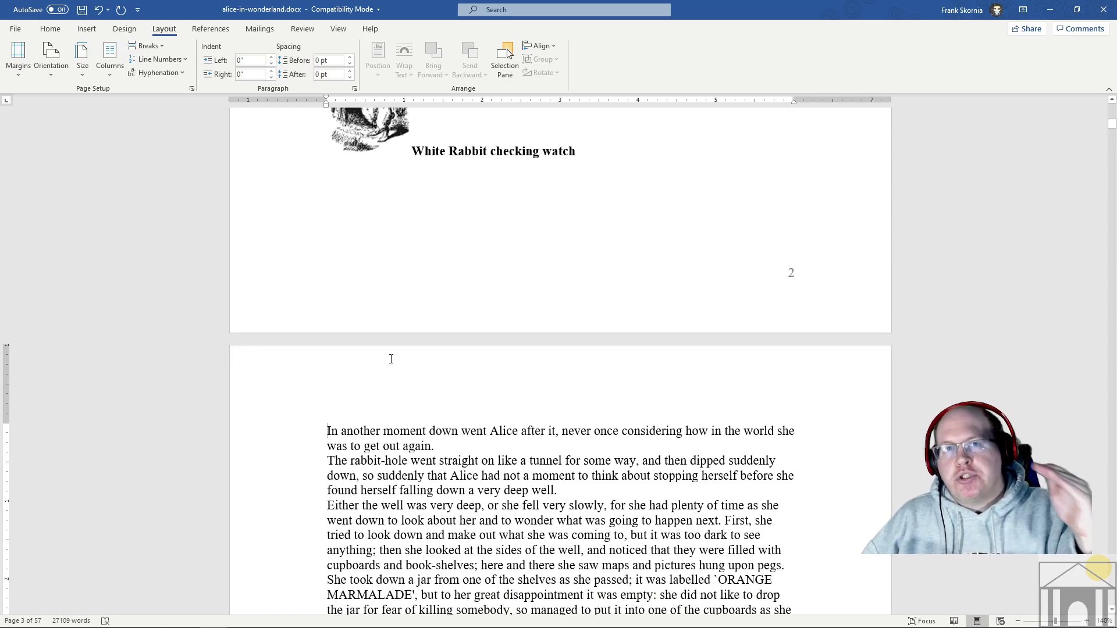
- Insert a second page break before the "In another moment down went Alice" paragraph
scroll(407, 355, down, 8)
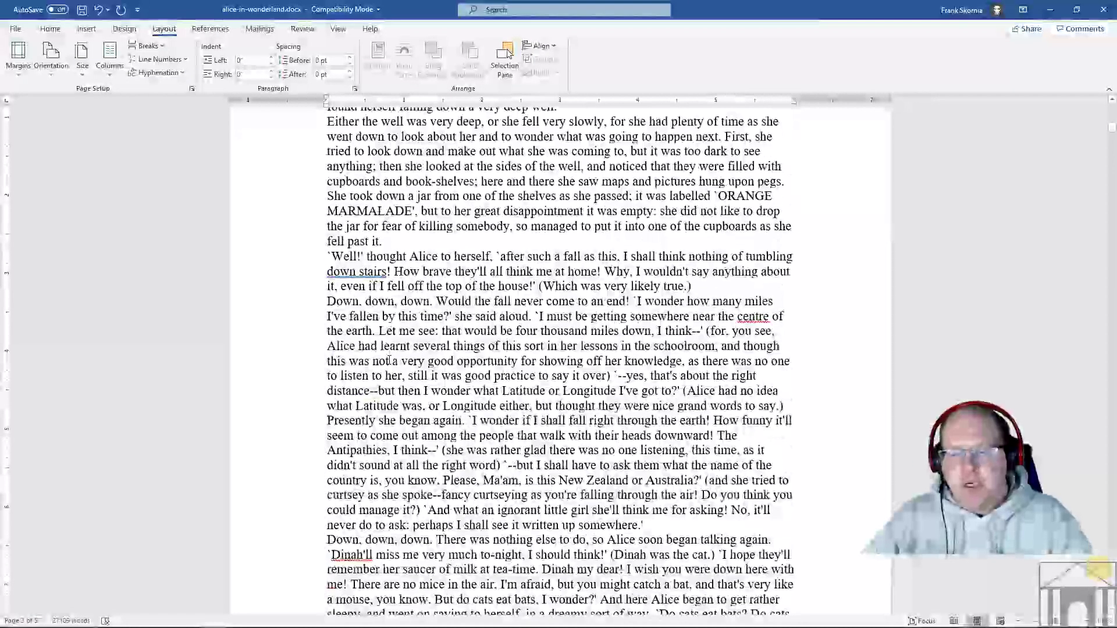
scroll(431, 343, up, 6)
click(163, 48)
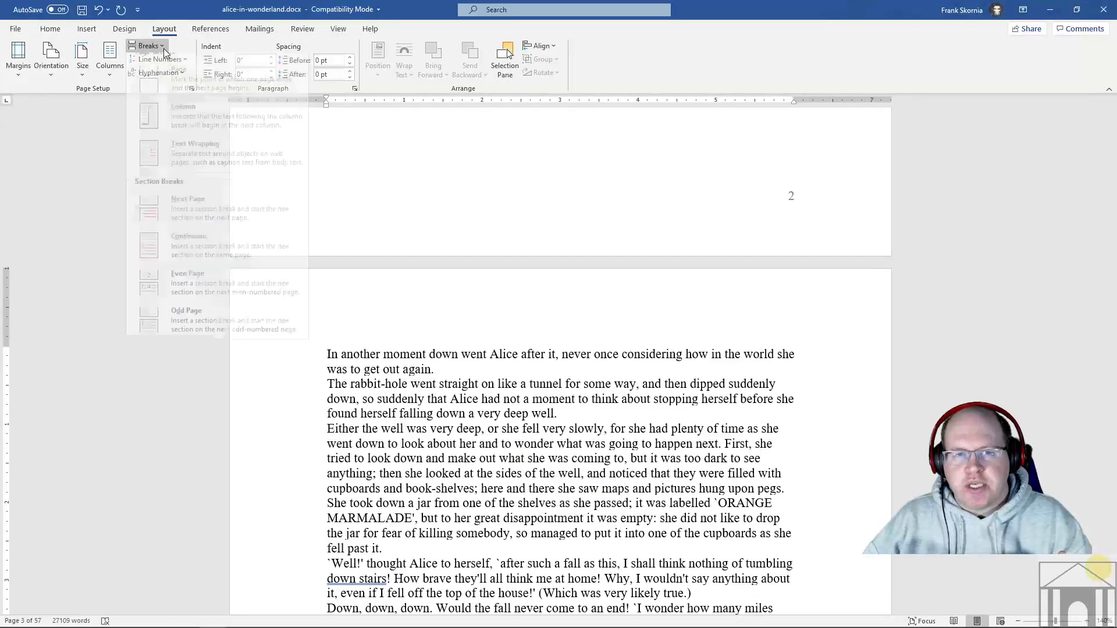
click(172, 82)
scroll(526, 269, down, 6)
- Return to the table of contents and follow its link to Chapter II: The Pool of Tears
scroll(521, 291, up, 10)
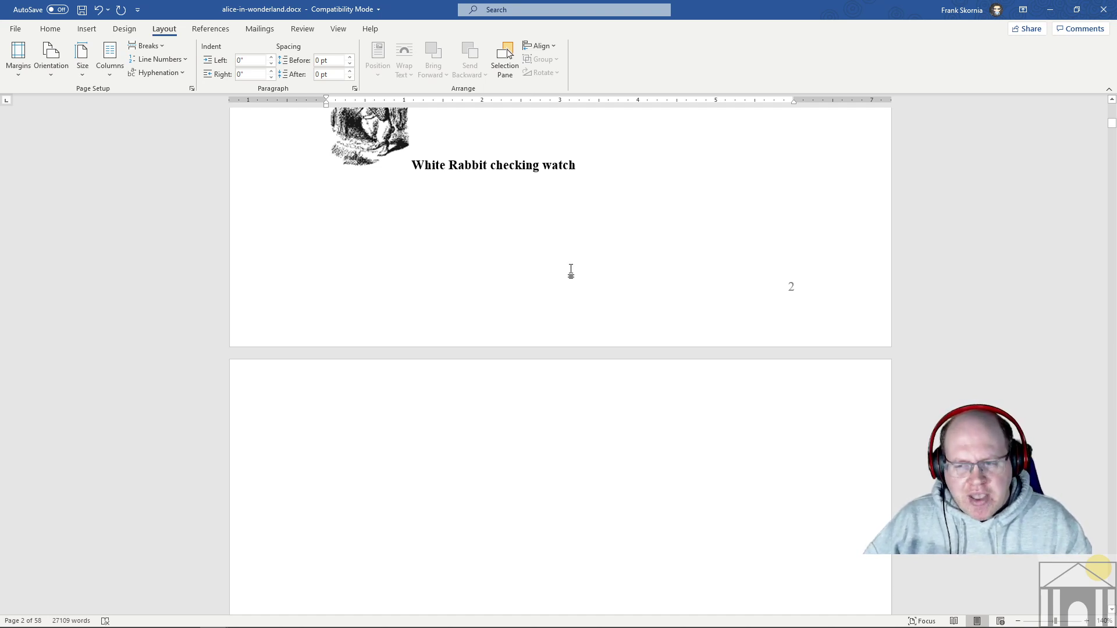
scroll(553, 275, up, 20)
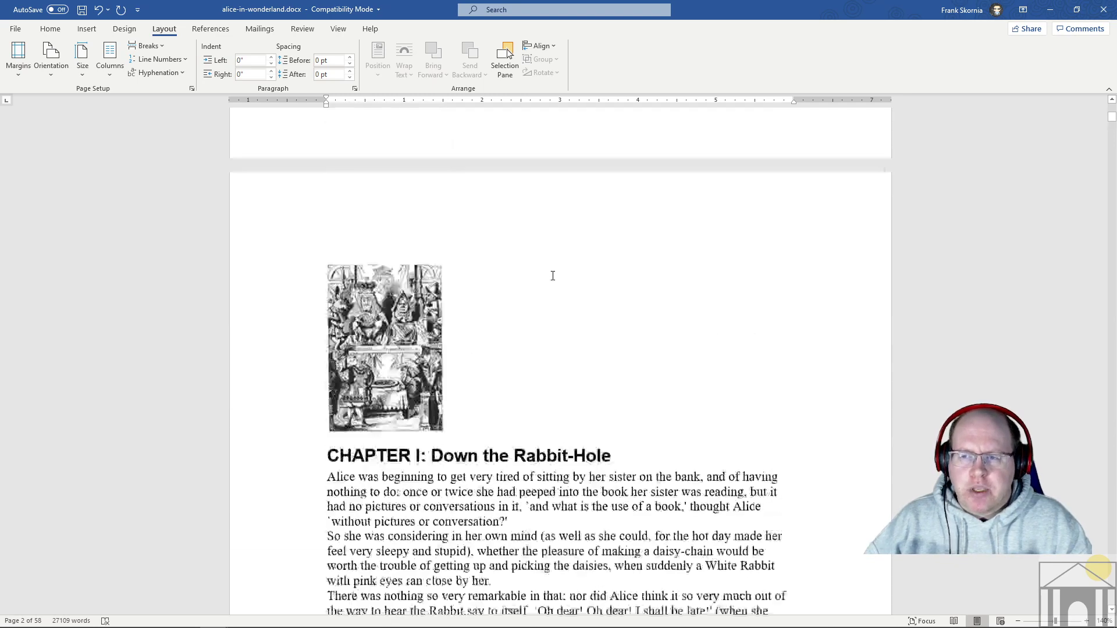
click(790, 217)
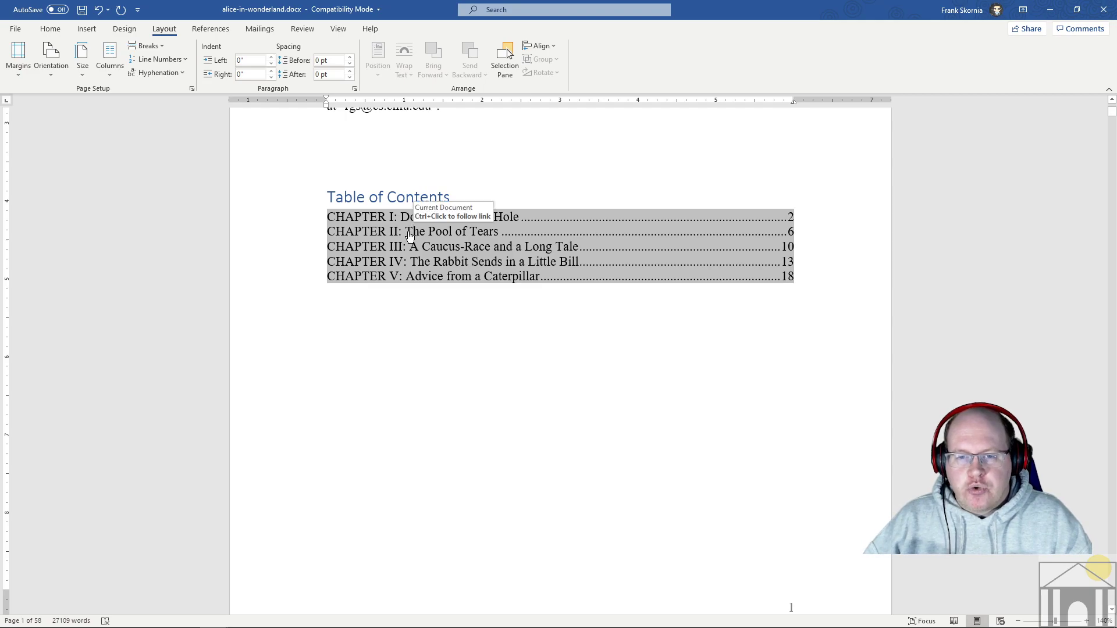
ctrl+click(409, 235)
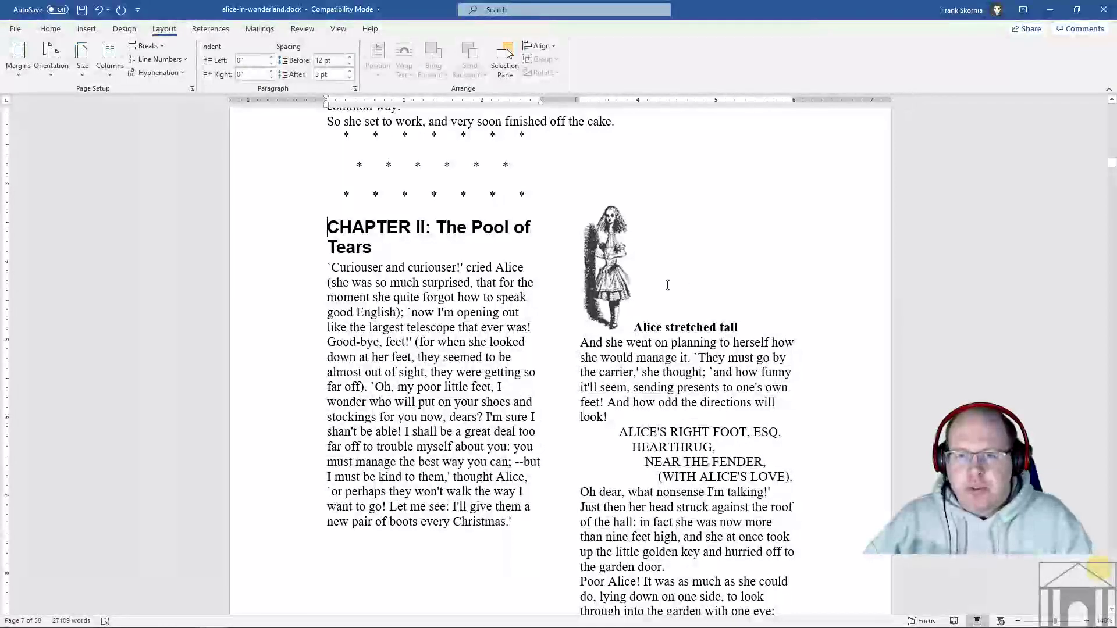
- Return to the table of contents on page 1 and update its page numbers only
scroll(636, 289, down, 3)
scroll(636, 289, down, 2)
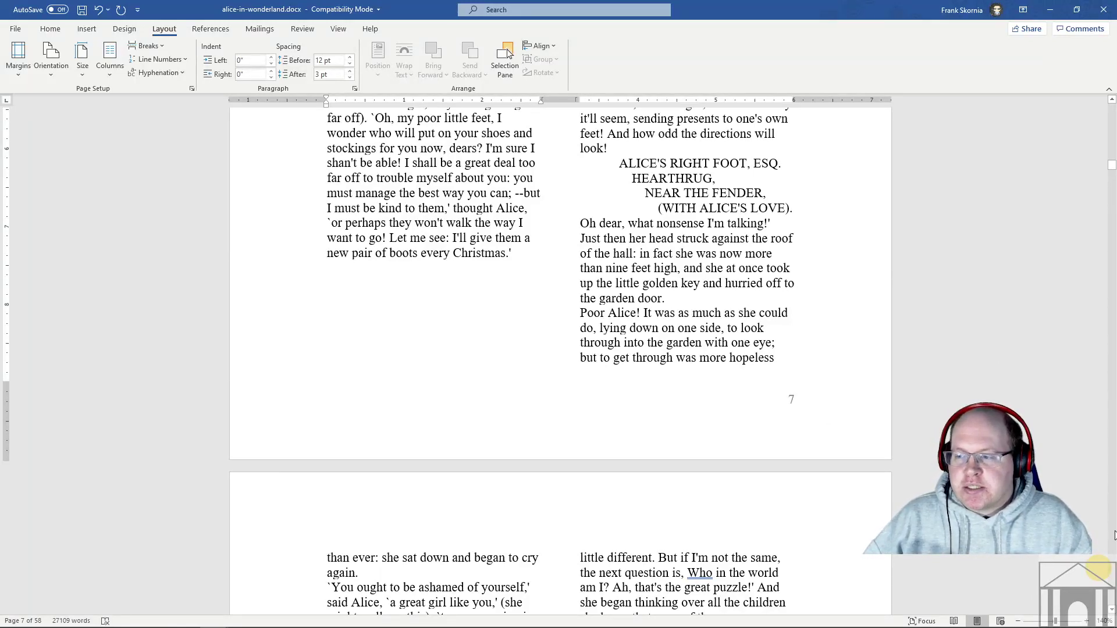
drag(1112, 166, 1112, 110)
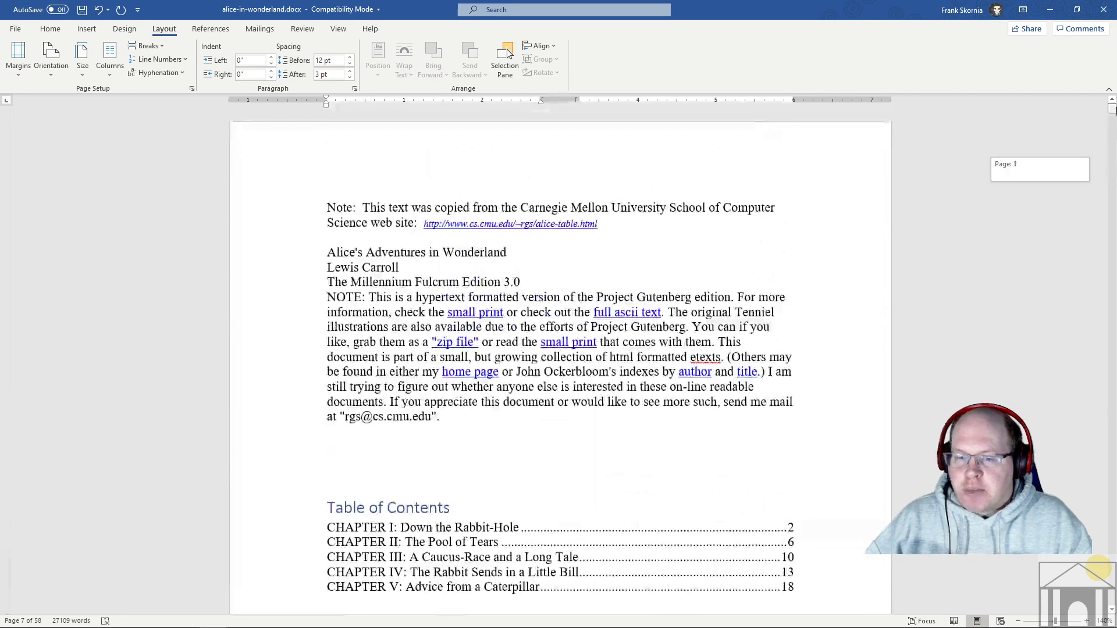
click(510, 540)
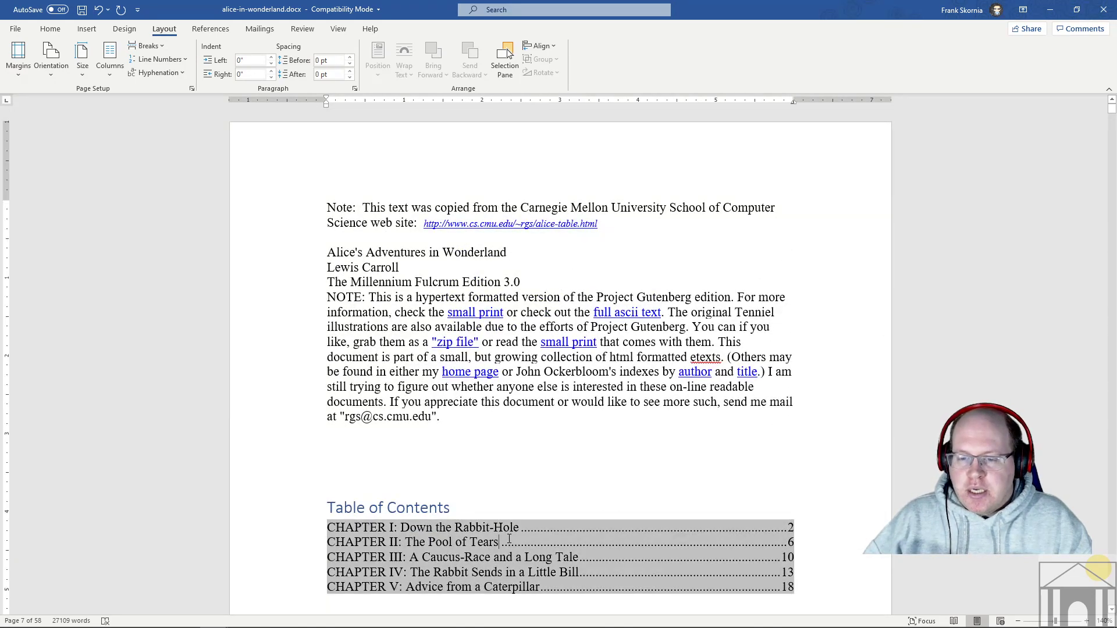
click(212, 30)
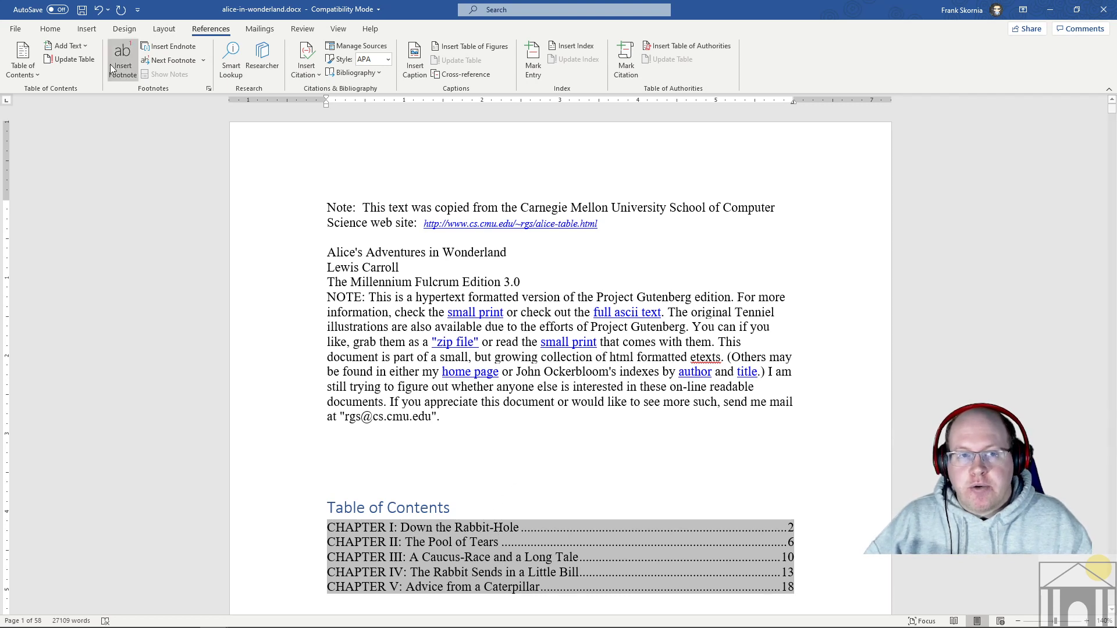
click(74, 59)
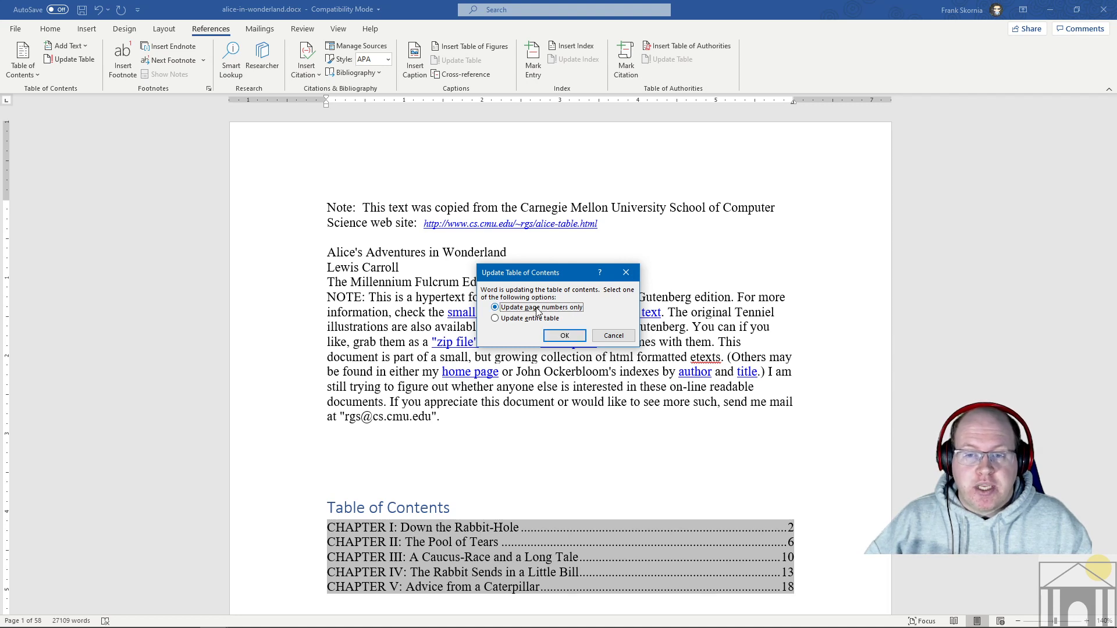
click(563, 337)
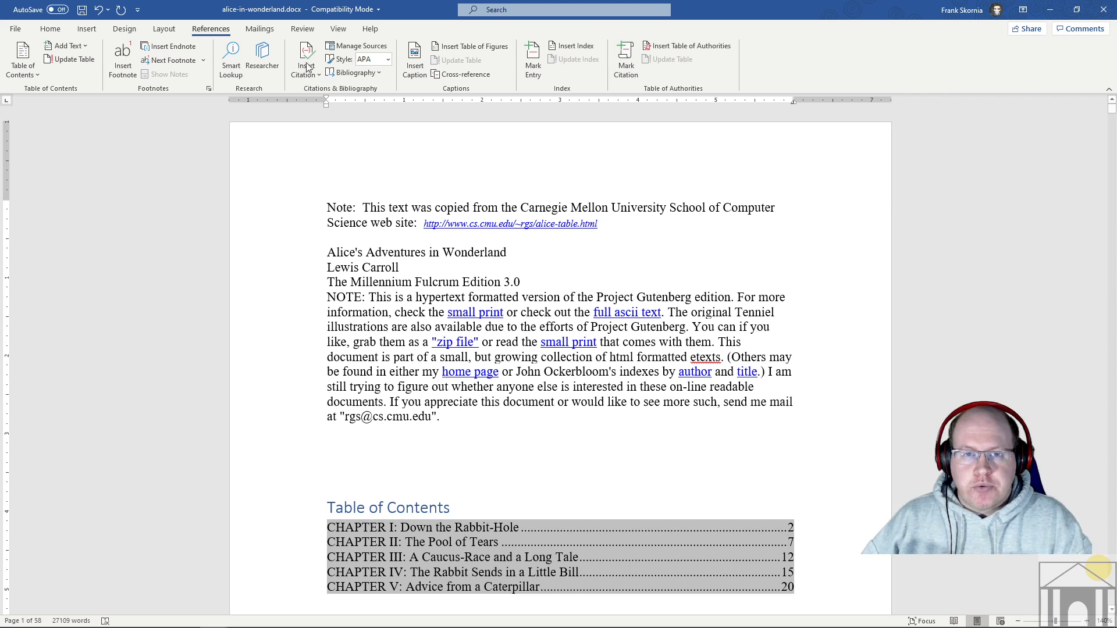
- Close alice-in-wonderland.docx without saving its changes and look over the Advanced Microsoft Word handouts on the library's class page
click(1104, 9)
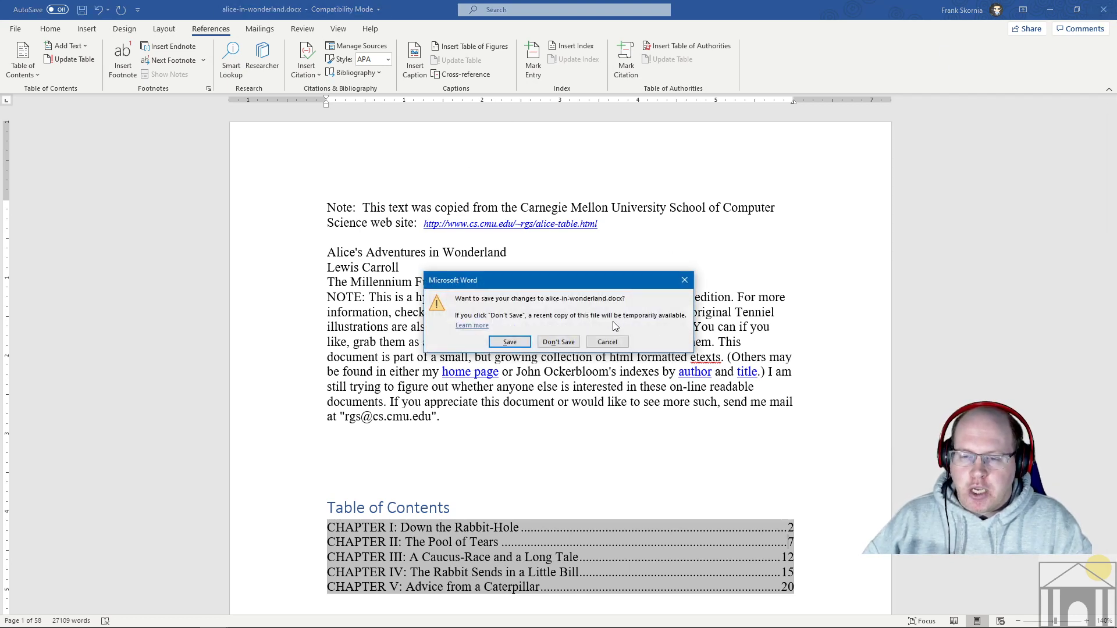
click(556, 342)
scroll(634, 277, down, 3)
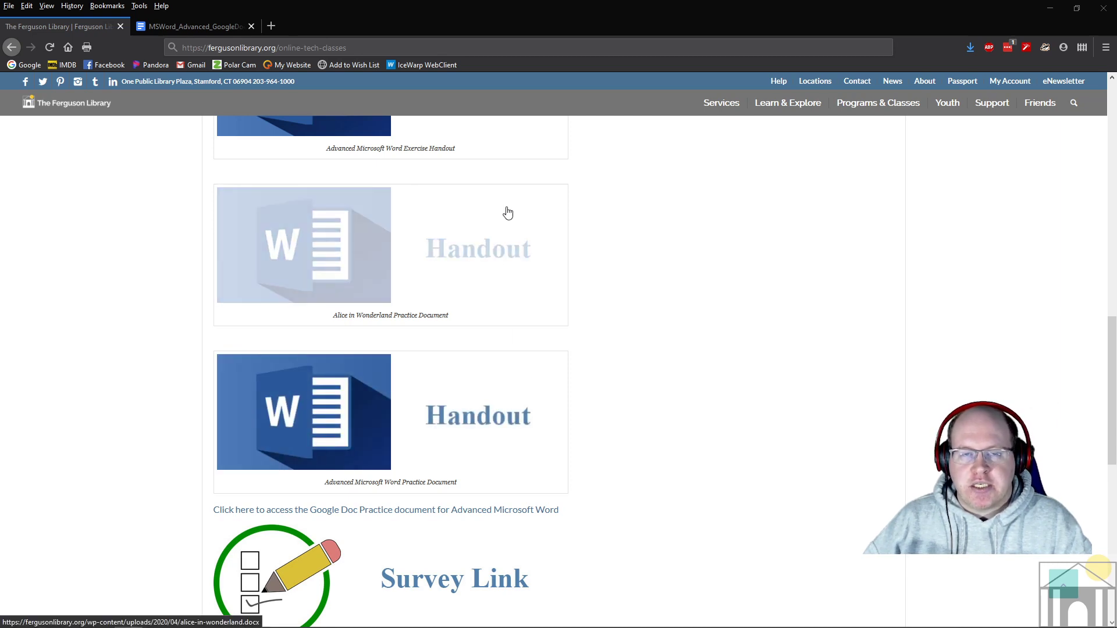
scroll(701, 371, up, 8)
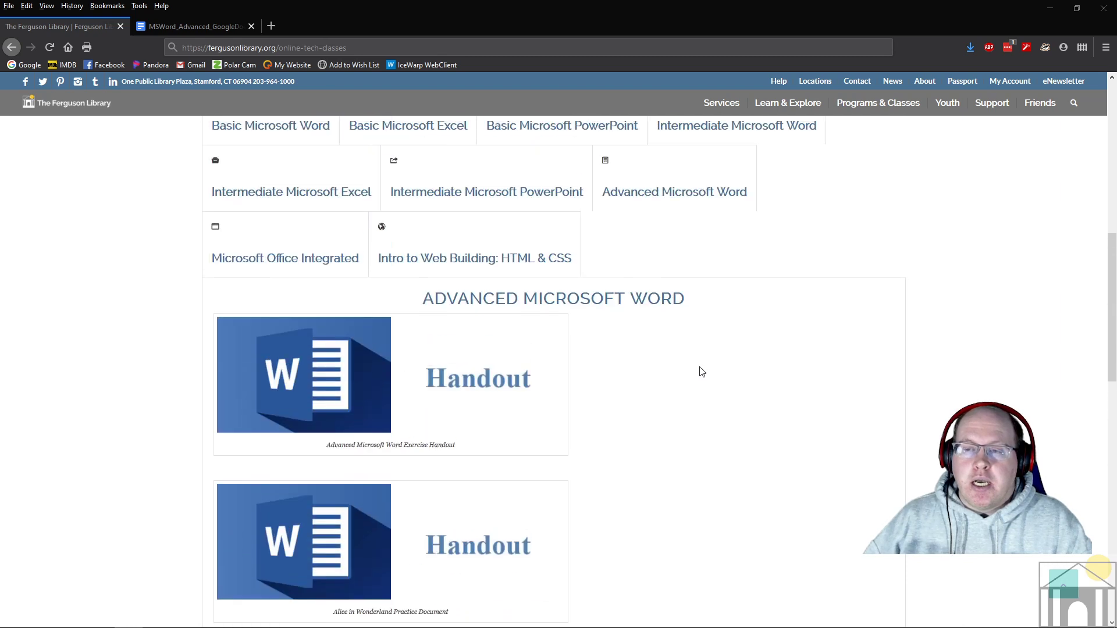
scroll(702, 375, down, 9)
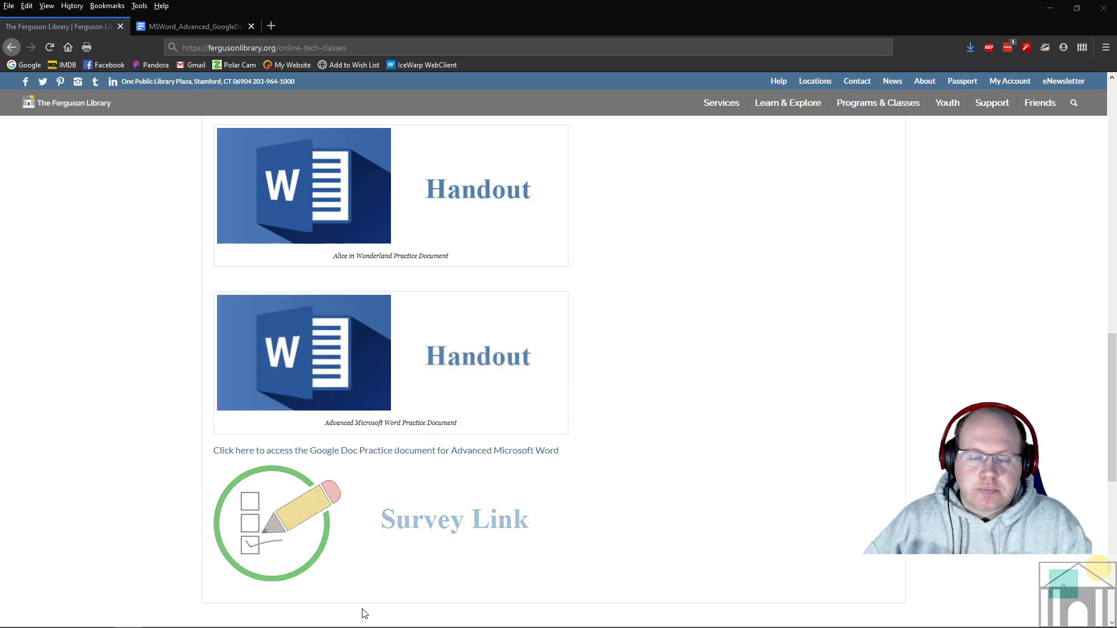
- Switch to the MSWord_Advanced_Practice.docx letter in Word and bring up its reviewing and change-tracking commands
mouse_move(312, 614)
mouse_move(212, 606)
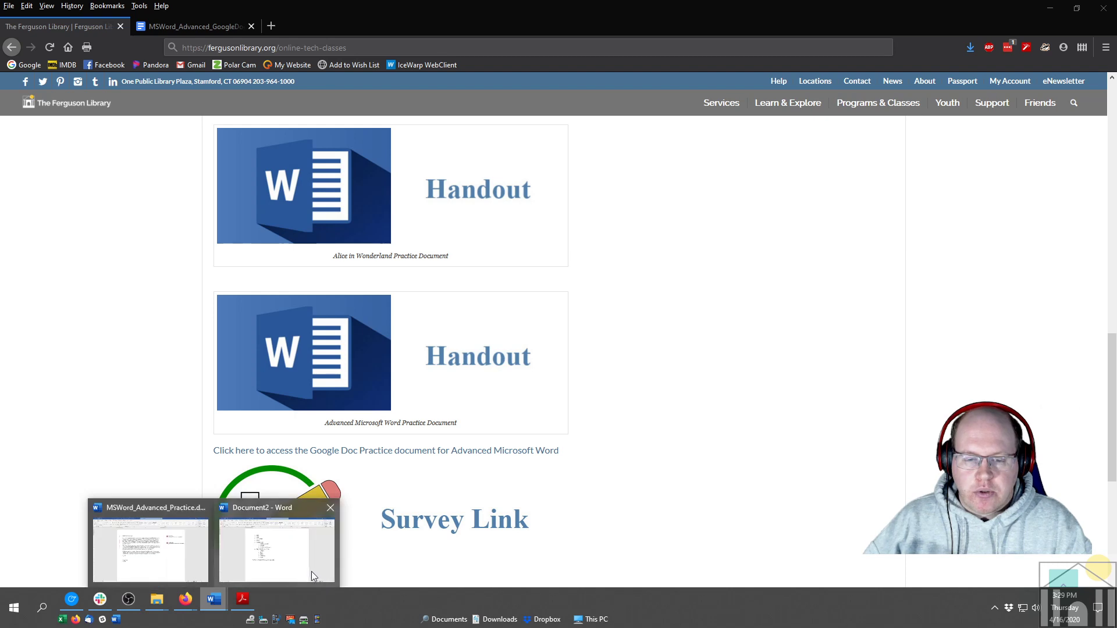
click(310, 570)
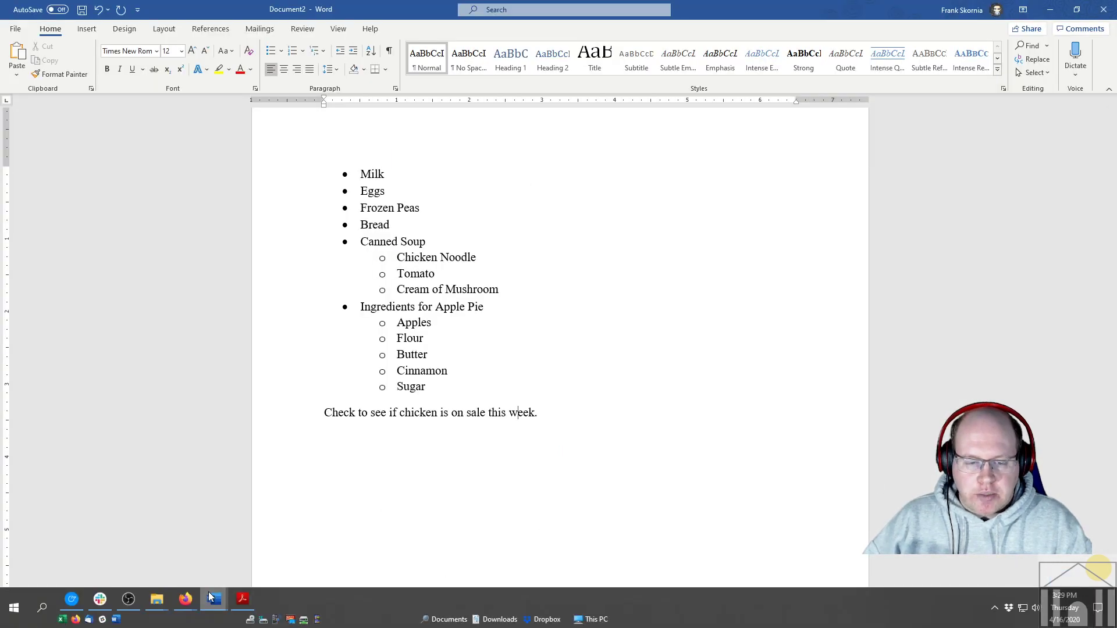
click(165, 571)
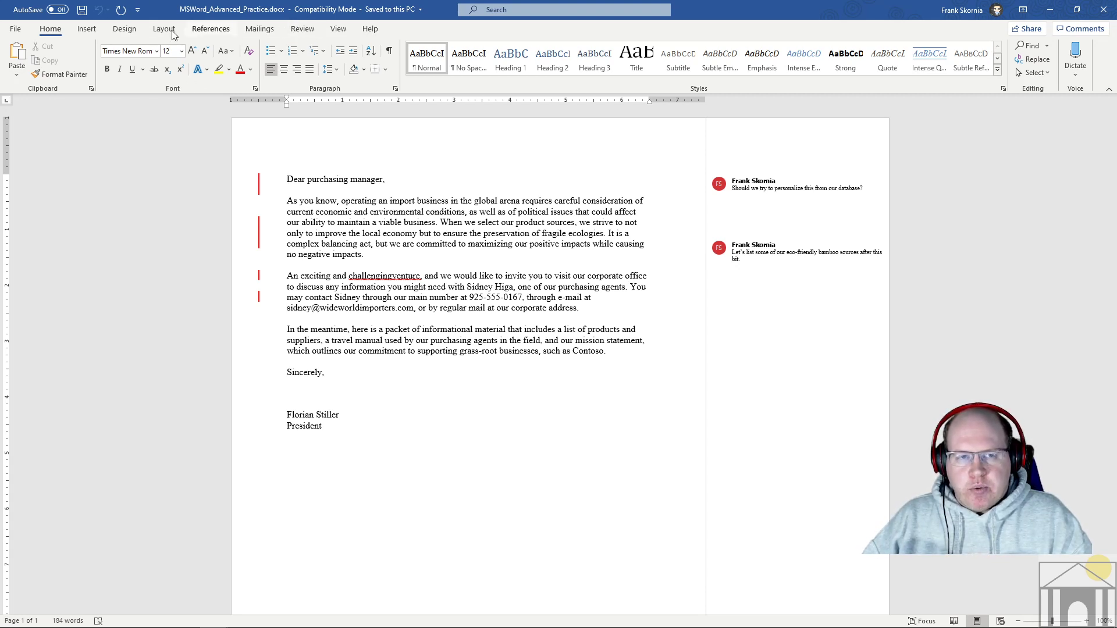
click(304, 35)
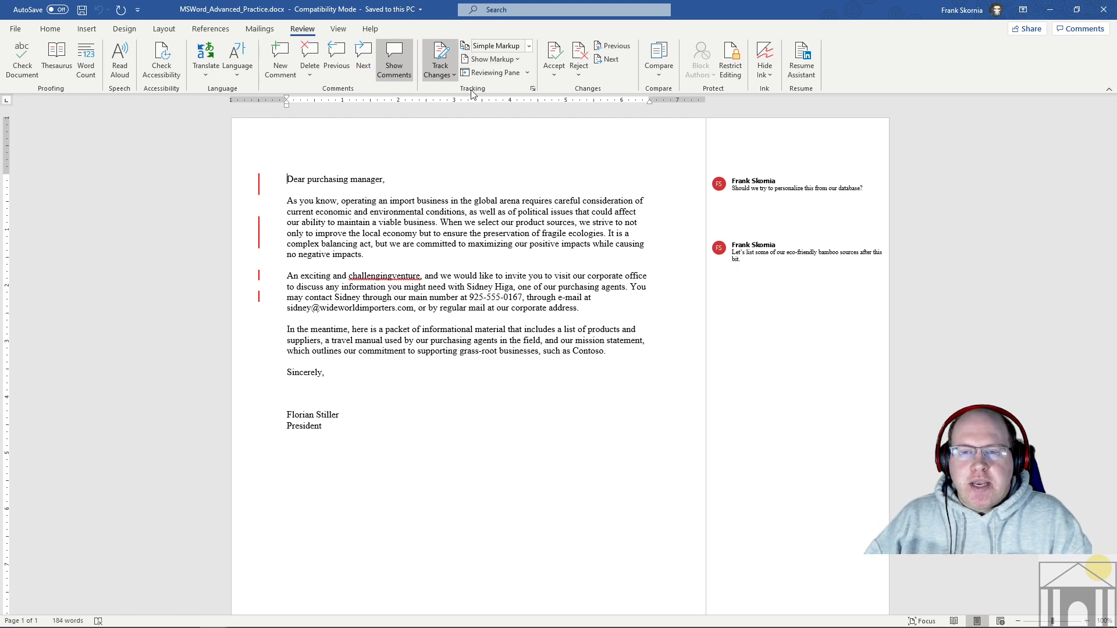
click(445, 65)
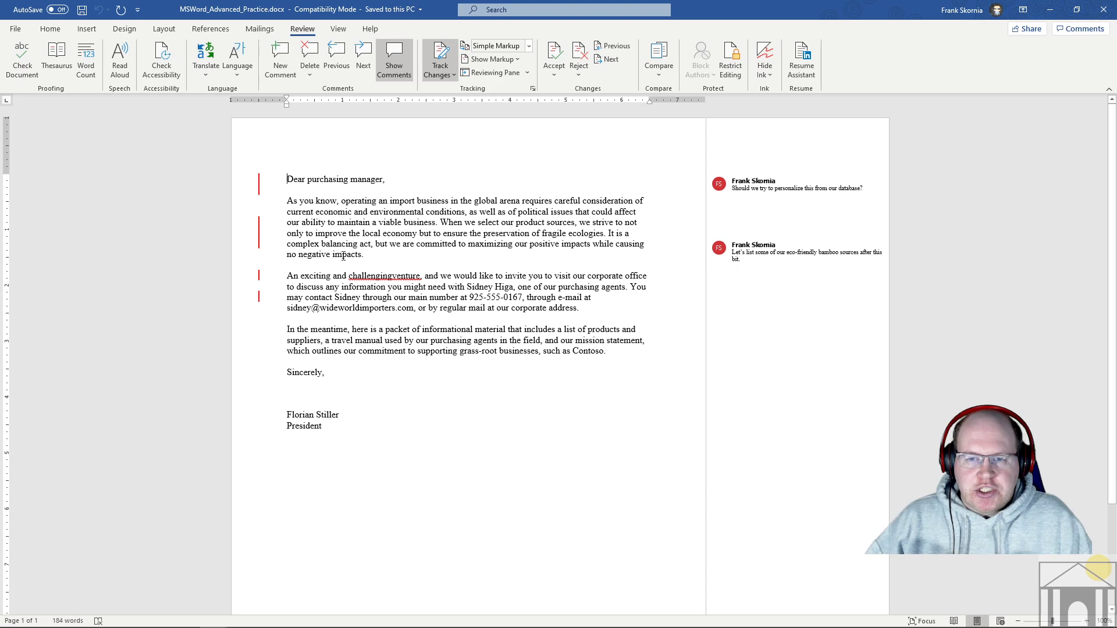
- Examine the comments attached to the letter's greeting and to the word "impacts"
click(790, 188)
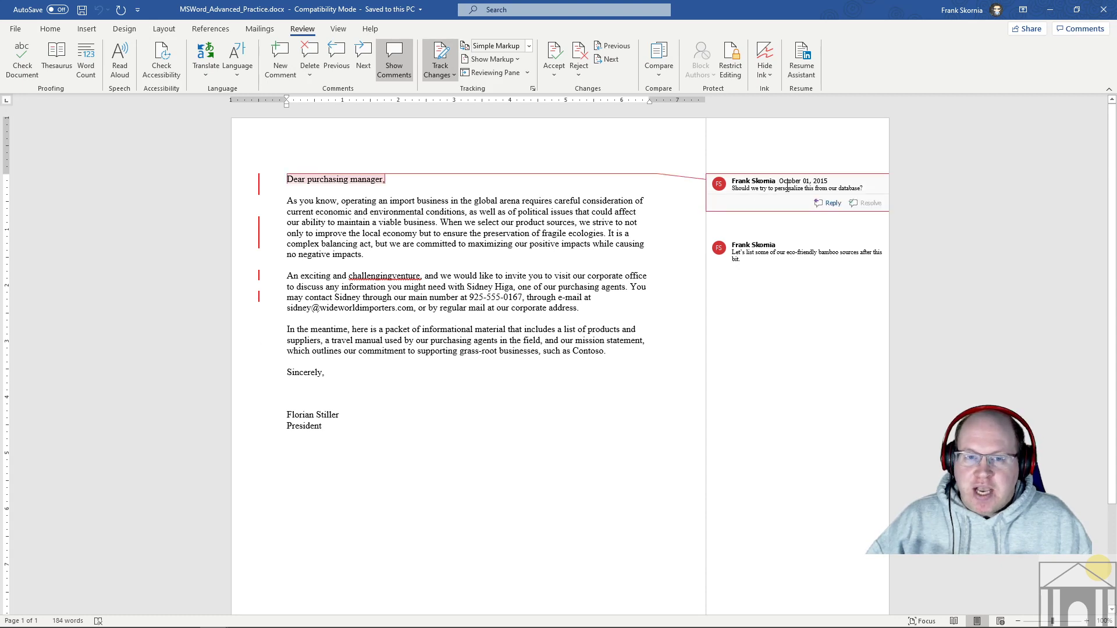
click(764, 252)
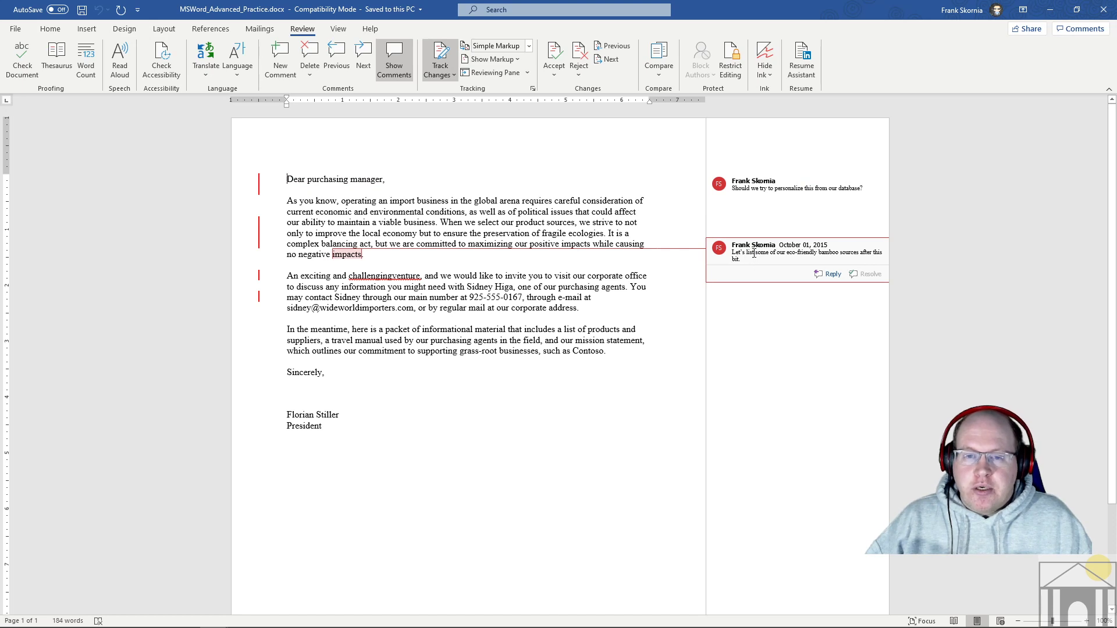
click(774, 145)
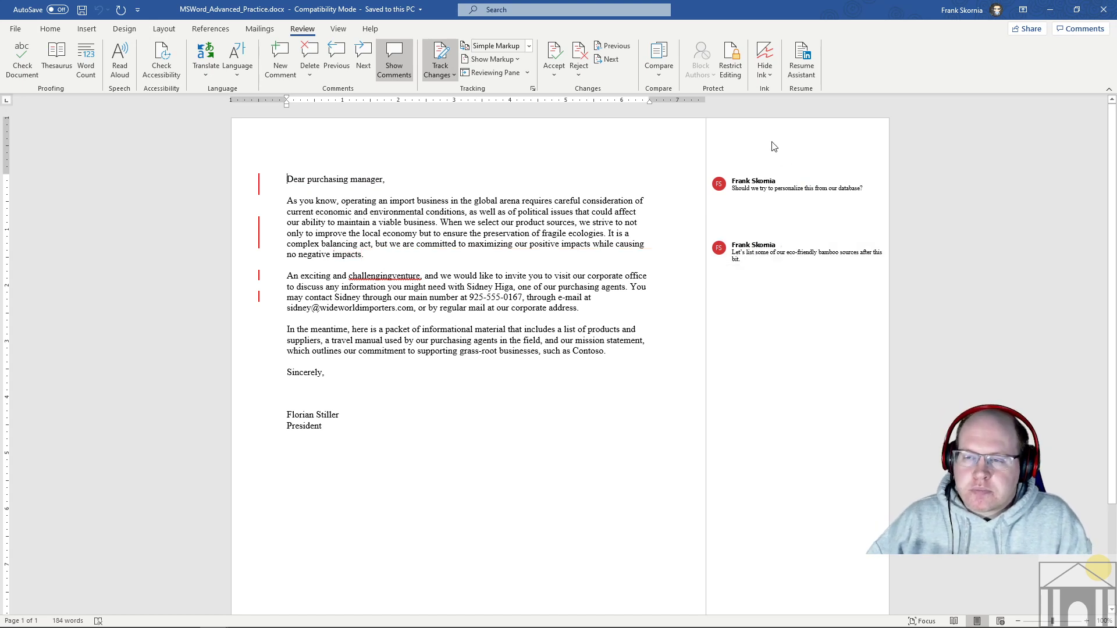
click(754, 184)
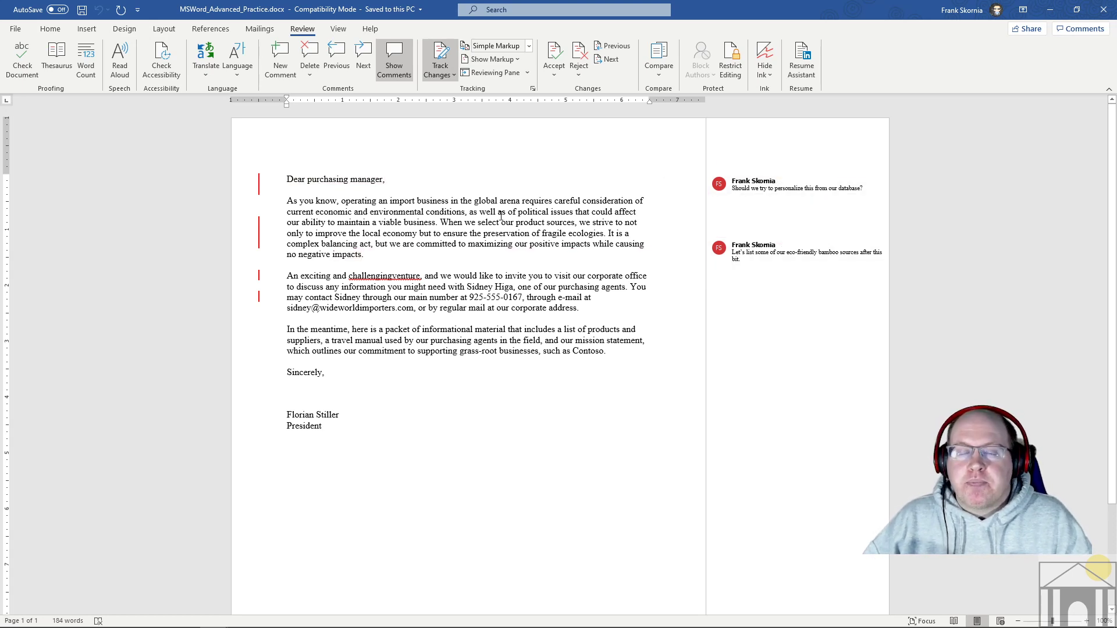
- Set the letter's review display to All Markup so every tracked change shows inline
click(440, 59)
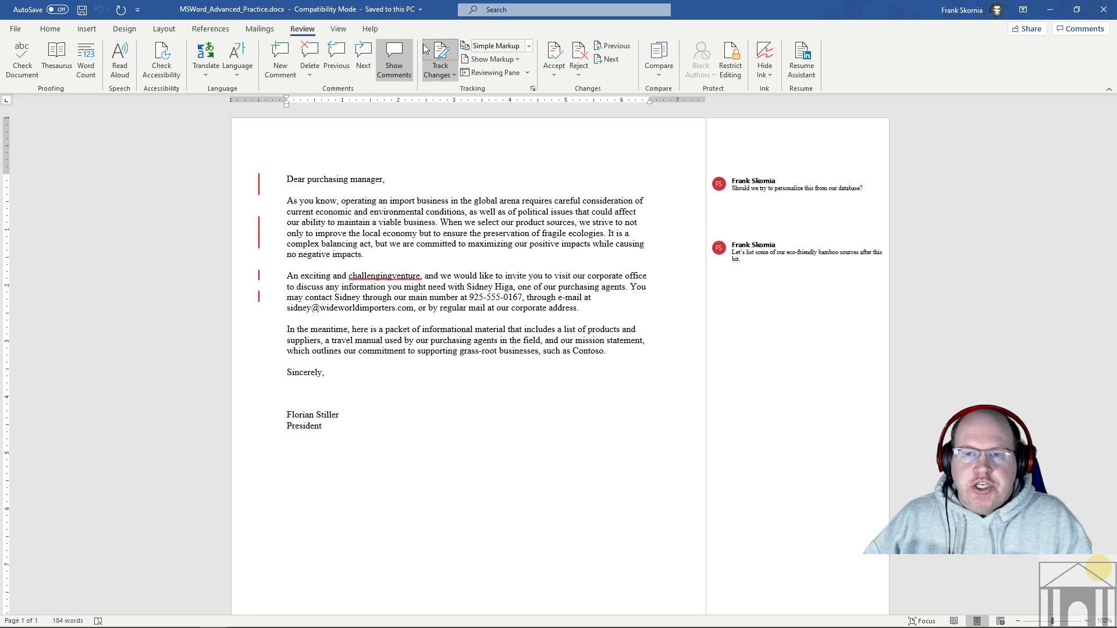
click(520, 61)
click(519, 58)
click(527, 47)
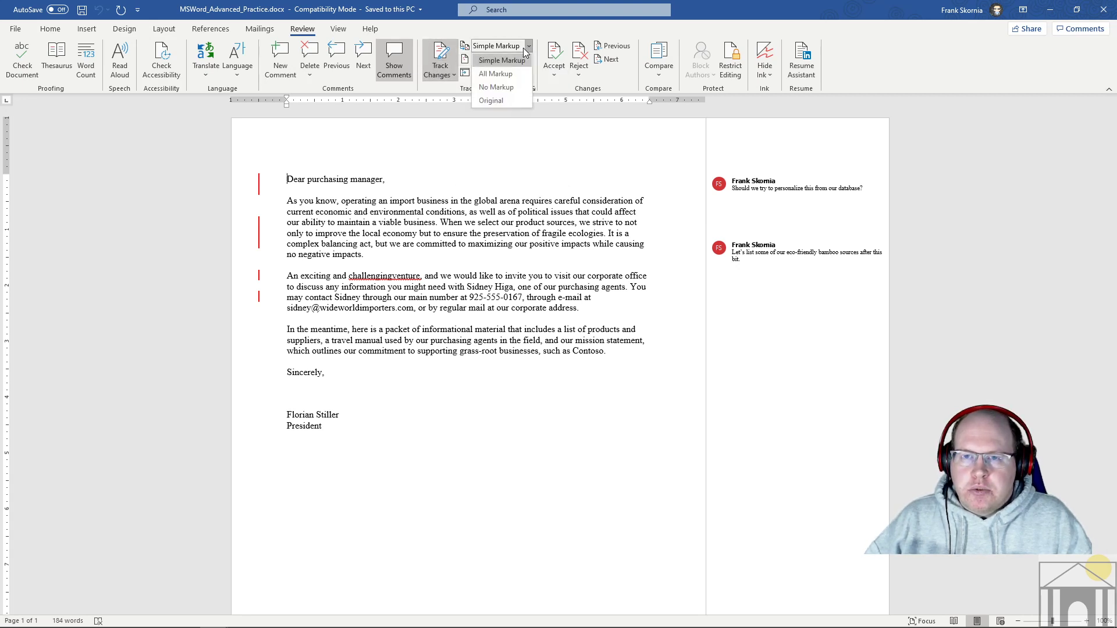
click(522, 48)
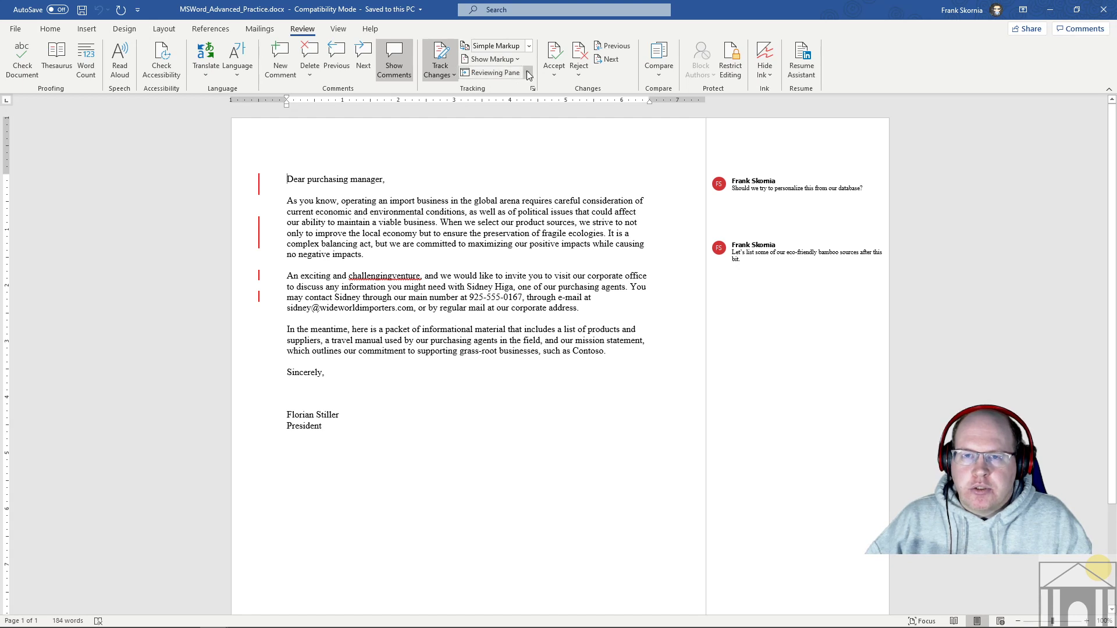
click(527, 73)
click(533, 38)
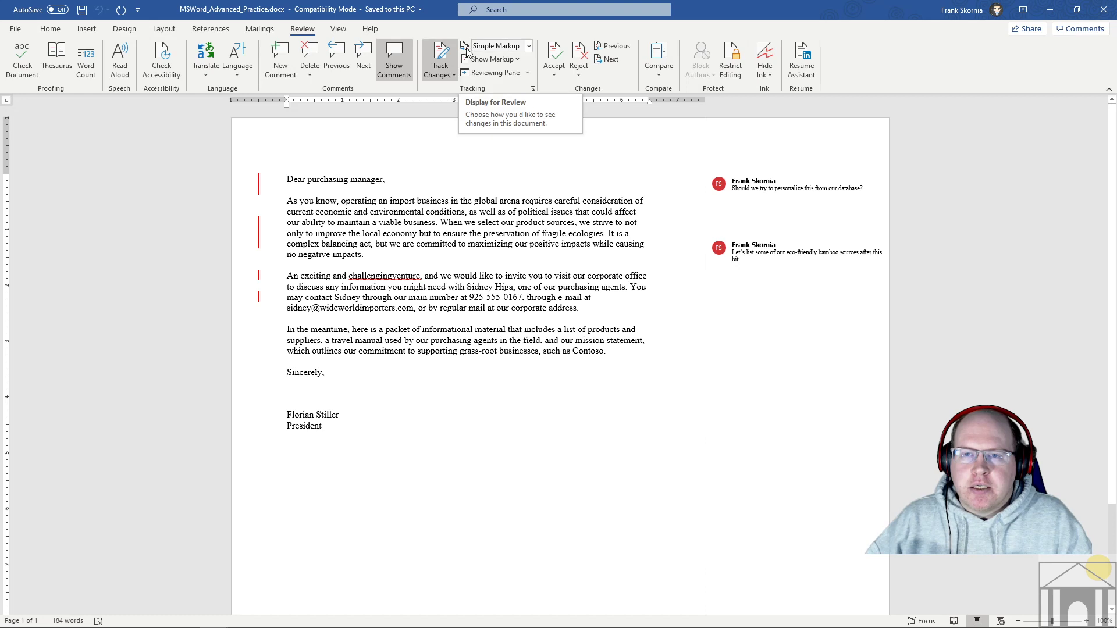
click(529, 46)
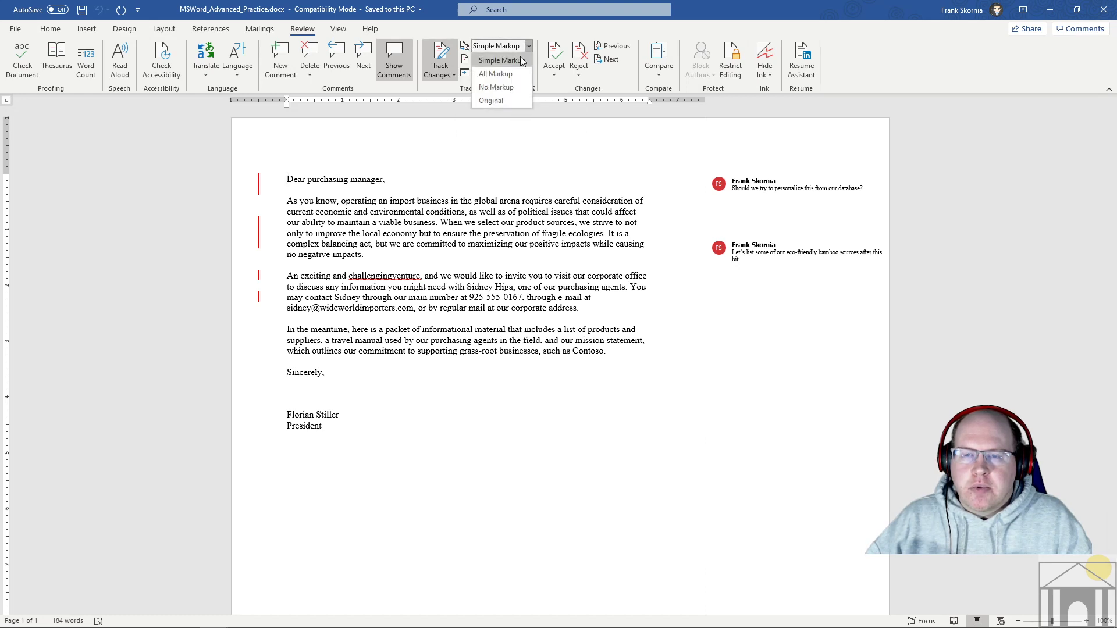
click(506, 76)
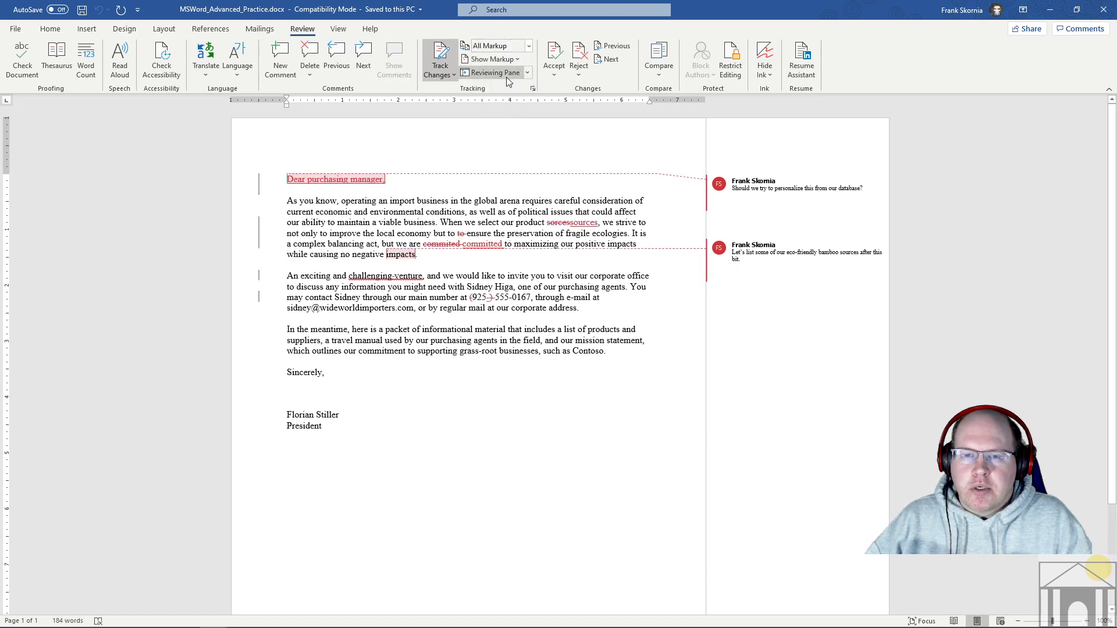
- Compare the letter in the Original and No Markup views, ending back in All Markup
click(529, 46)
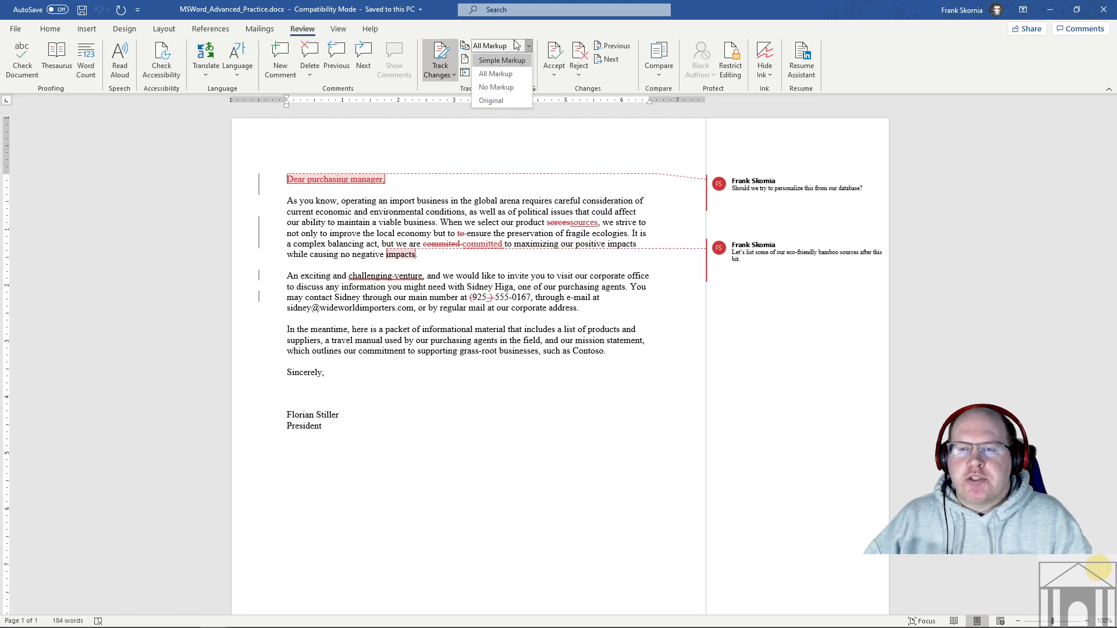
click(490, 101)
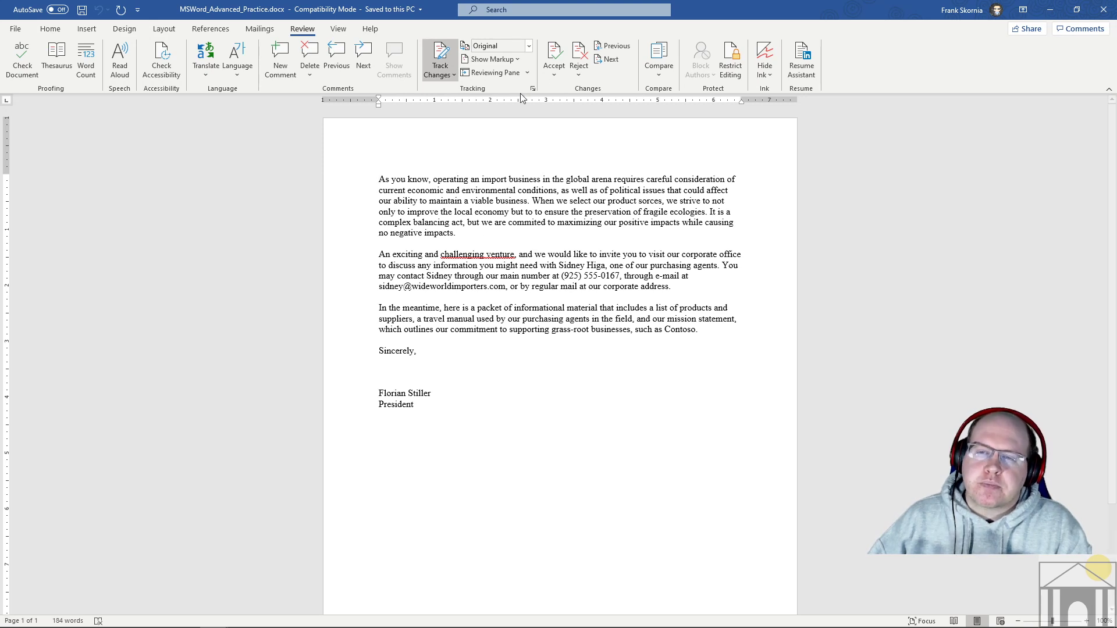
click(529, 46)
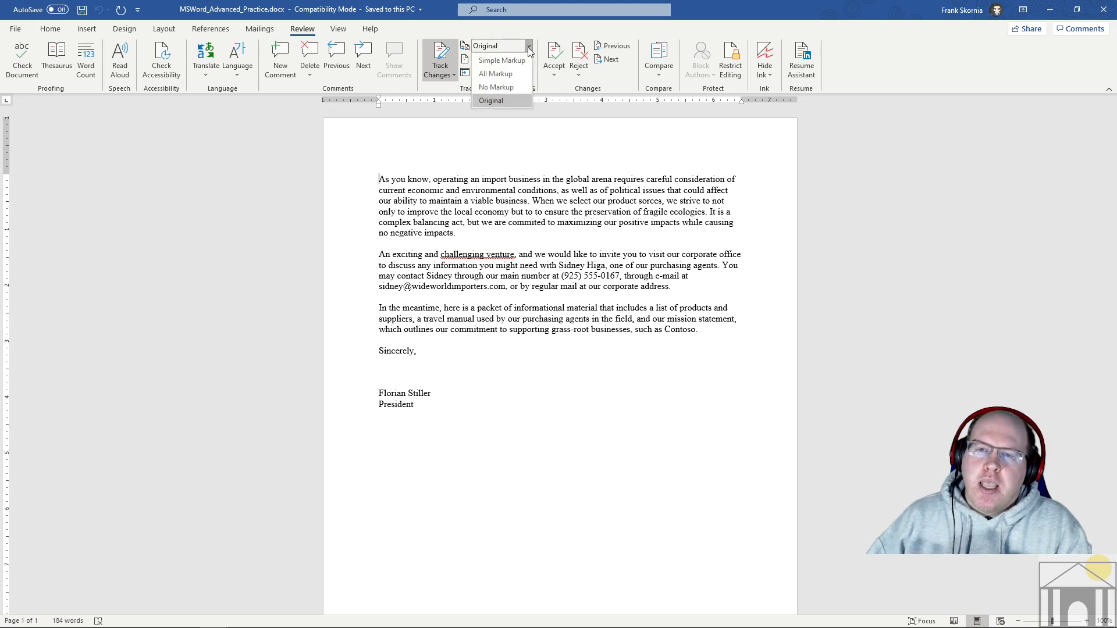
click(503, 86)
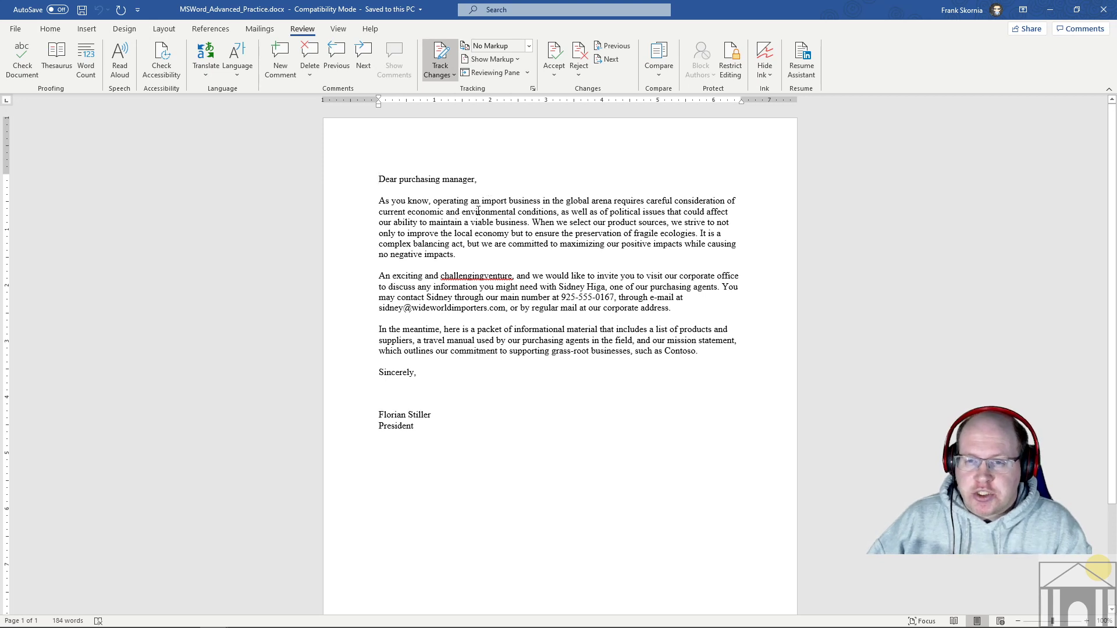
click(528, 46)
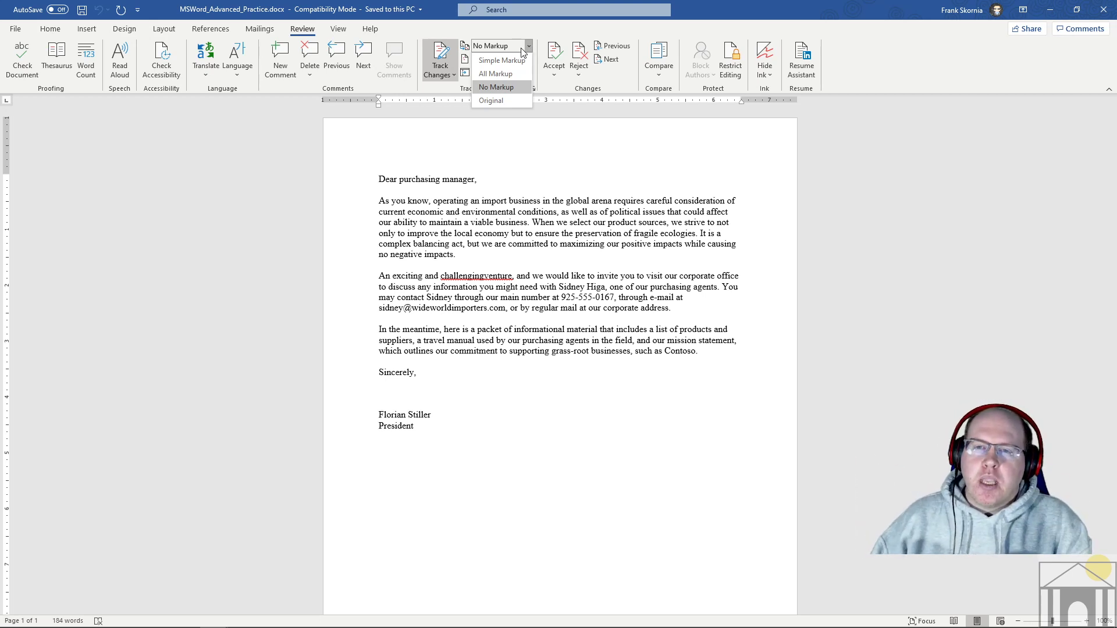
click(501, 74)
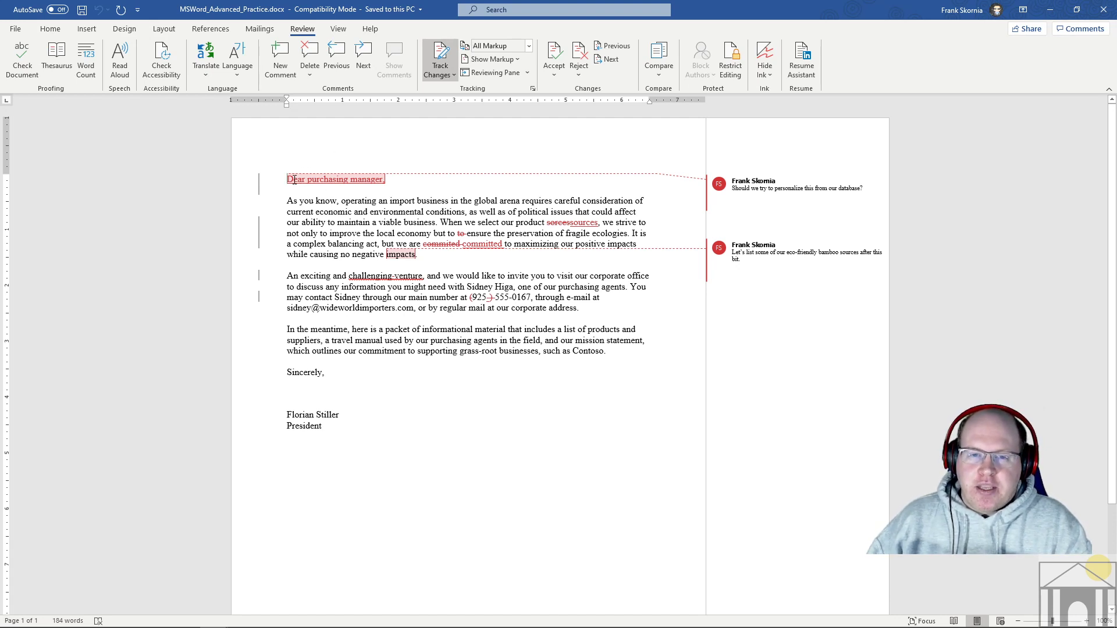
- Examine the tracked insertion "Dear purchasing manager," and the comment attached to it
drag(286, 180, 384, 182)
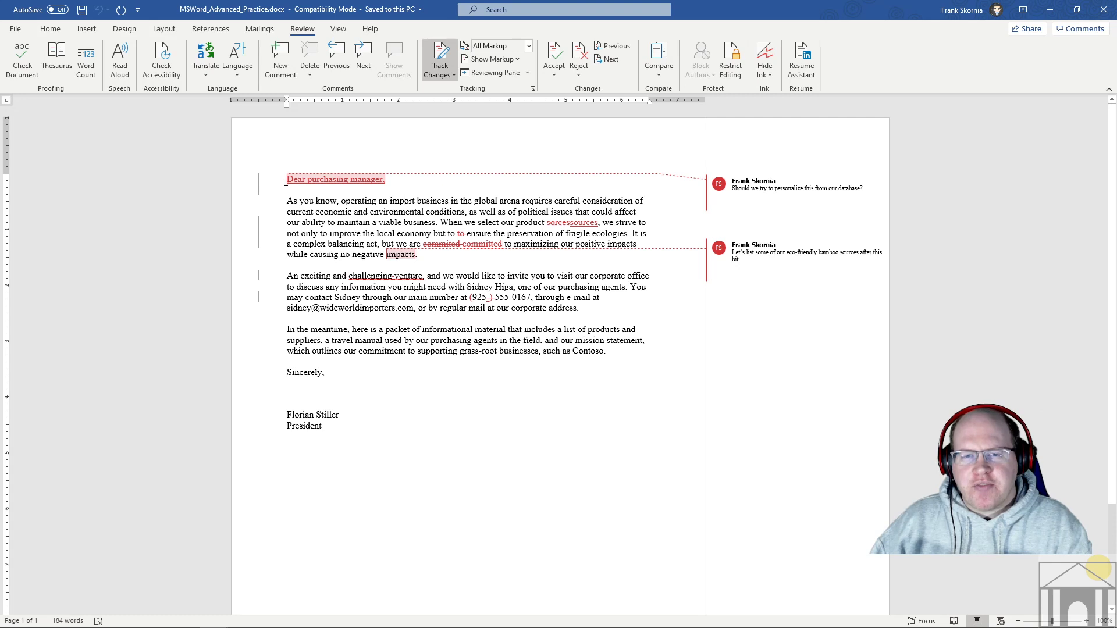
mouse_move(311, 181)
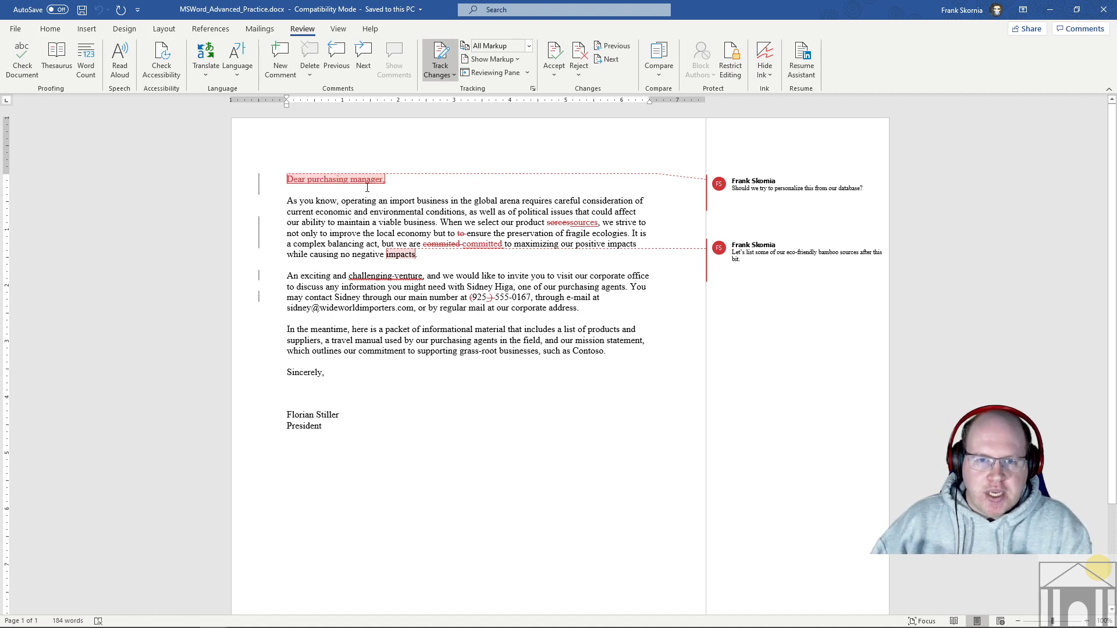
mouse_move(329, 180)
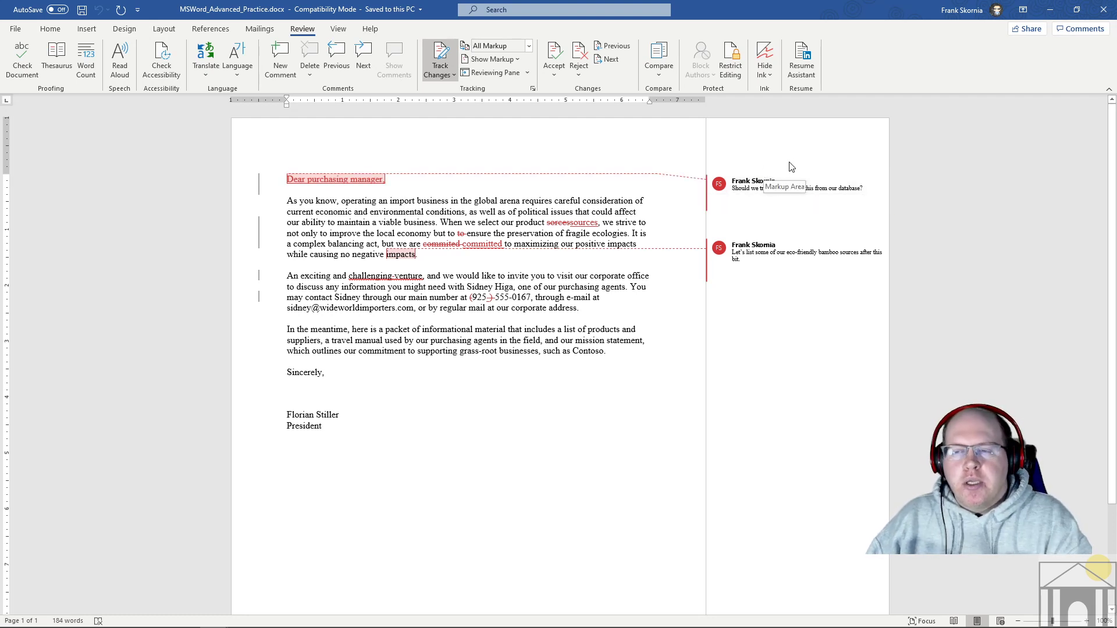
click(795, 187)
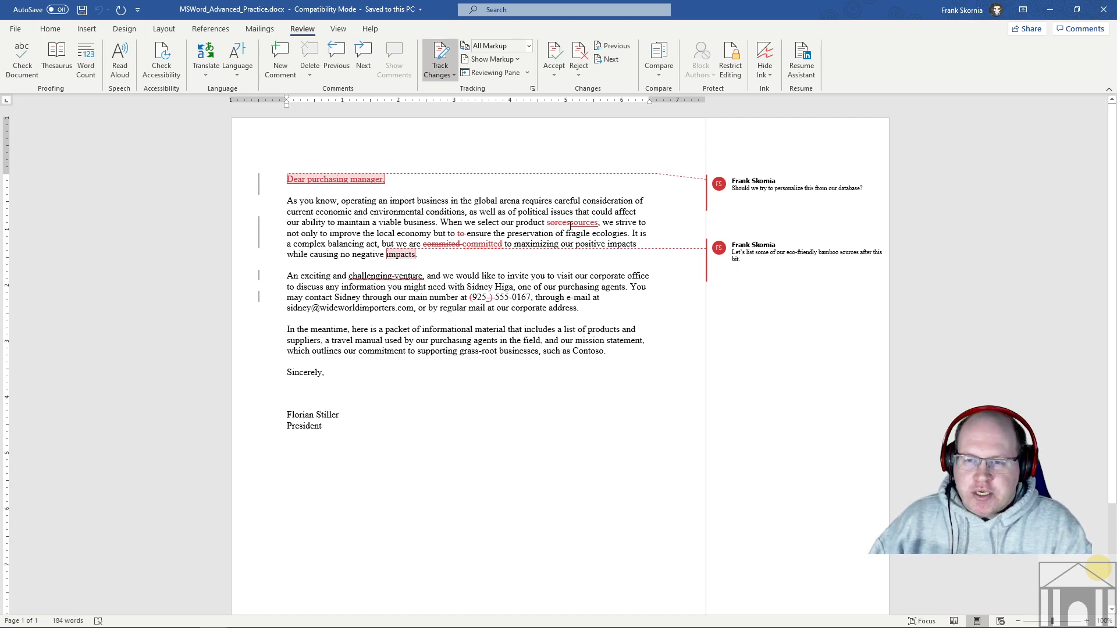
- Compare the misspelled "sorces" in the Original view with its tracked correction "sources" in the All Markup view
double_click(547, 224)
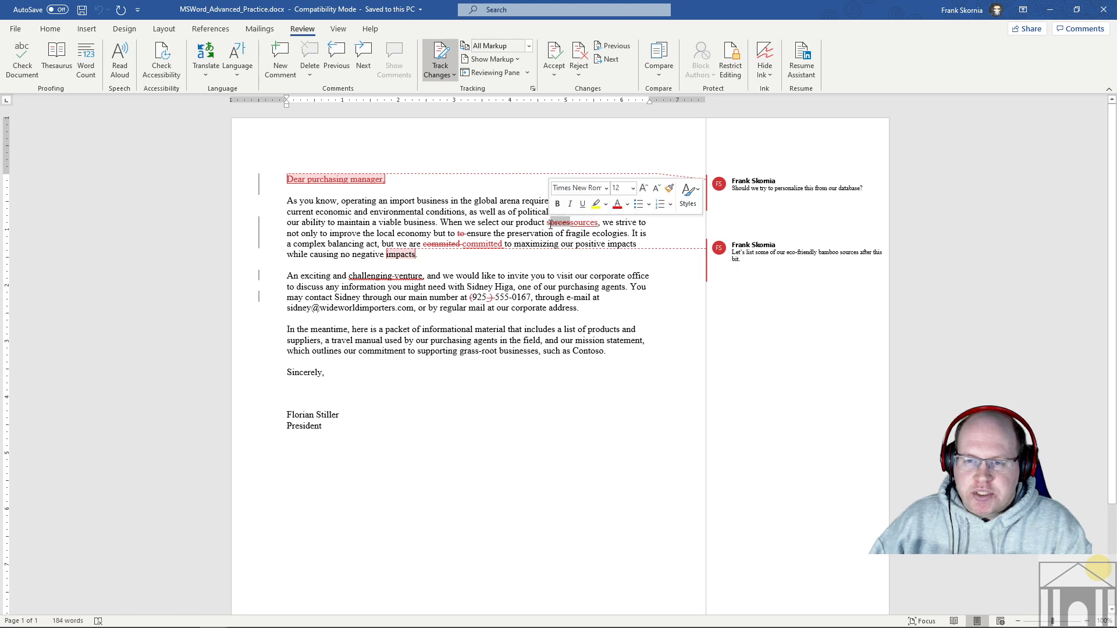
click(552, 225)
click(529, 48)
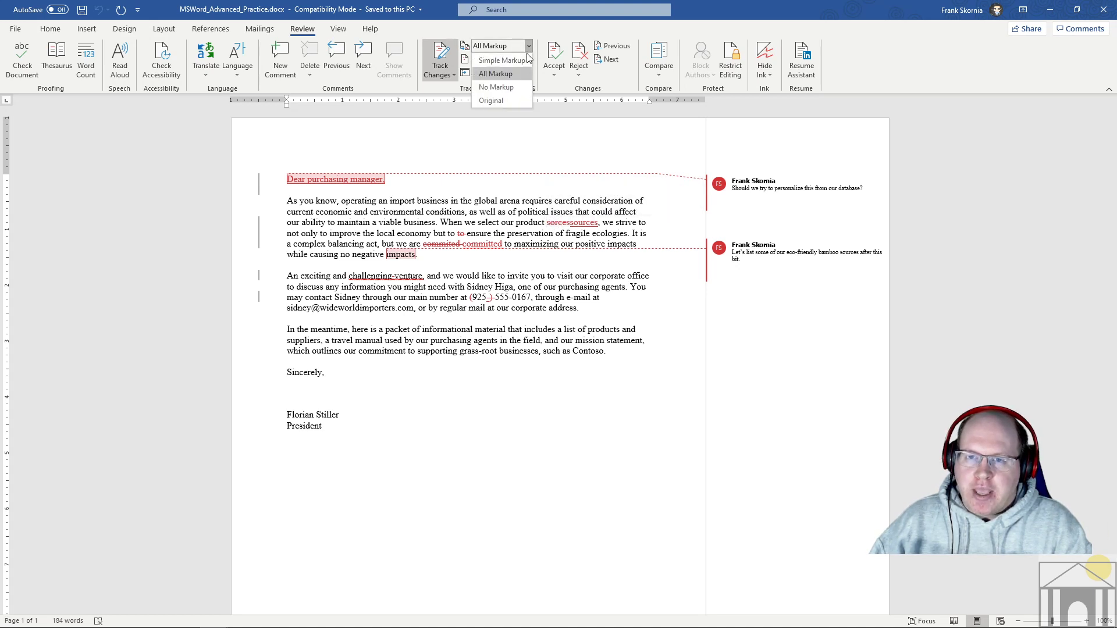
click(493, 103)
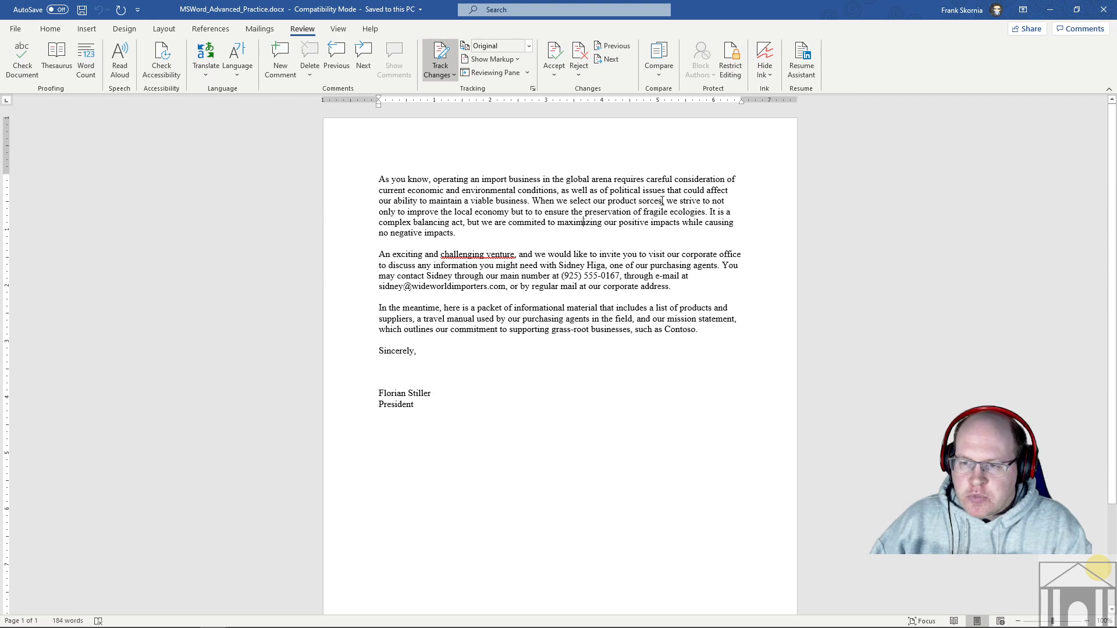
click(1087, 621)
click(1087, 622)
click(1087, 622)
click(1087, 622)
click(1087, 621)
click(1087, 621)
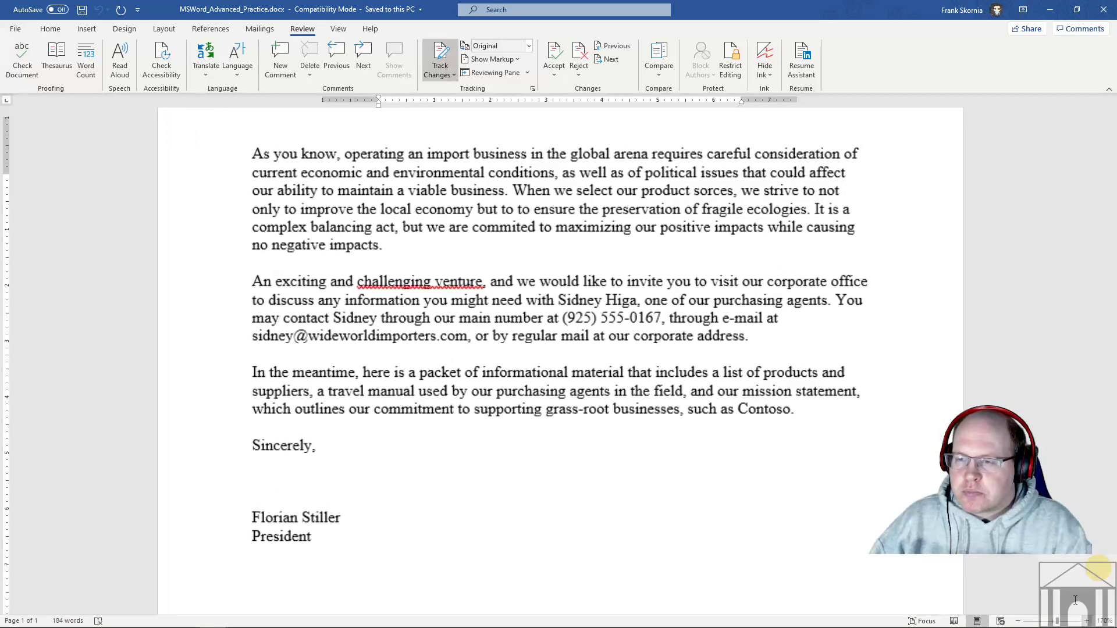
click(1087, 621)
drag(695, 189, 734, 189)
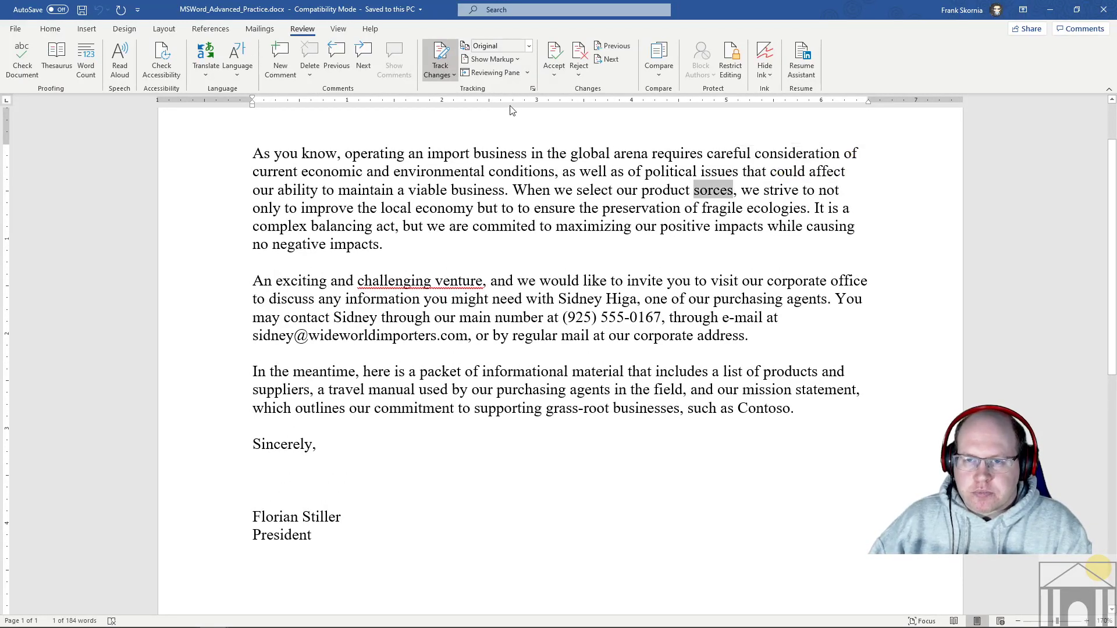
click(527, 47)
click(495, 74)
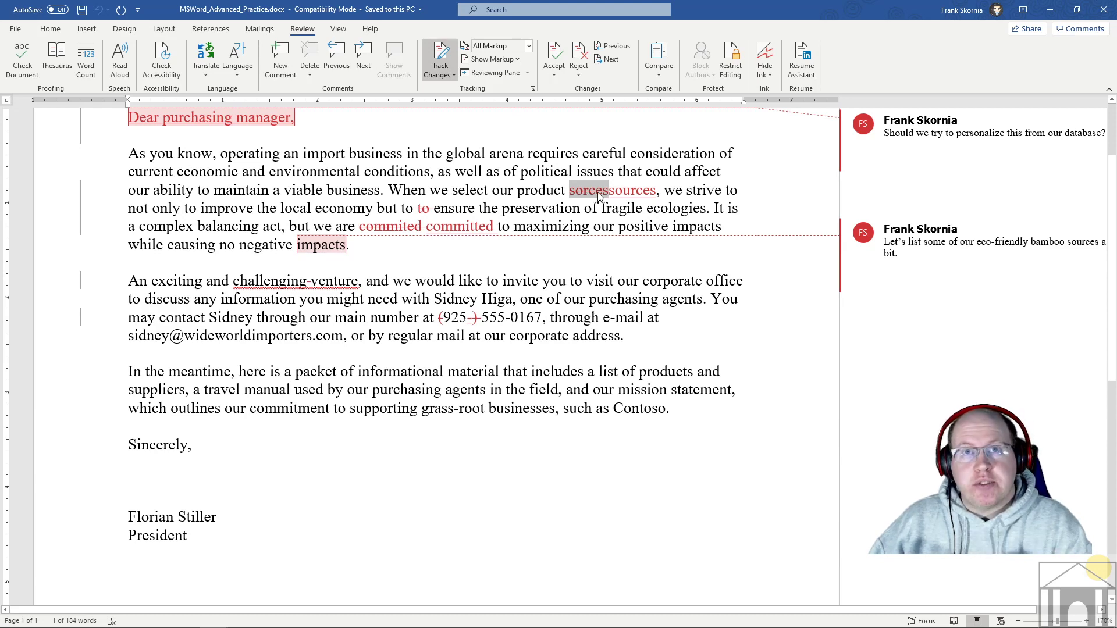
mouse_move(599, 197)
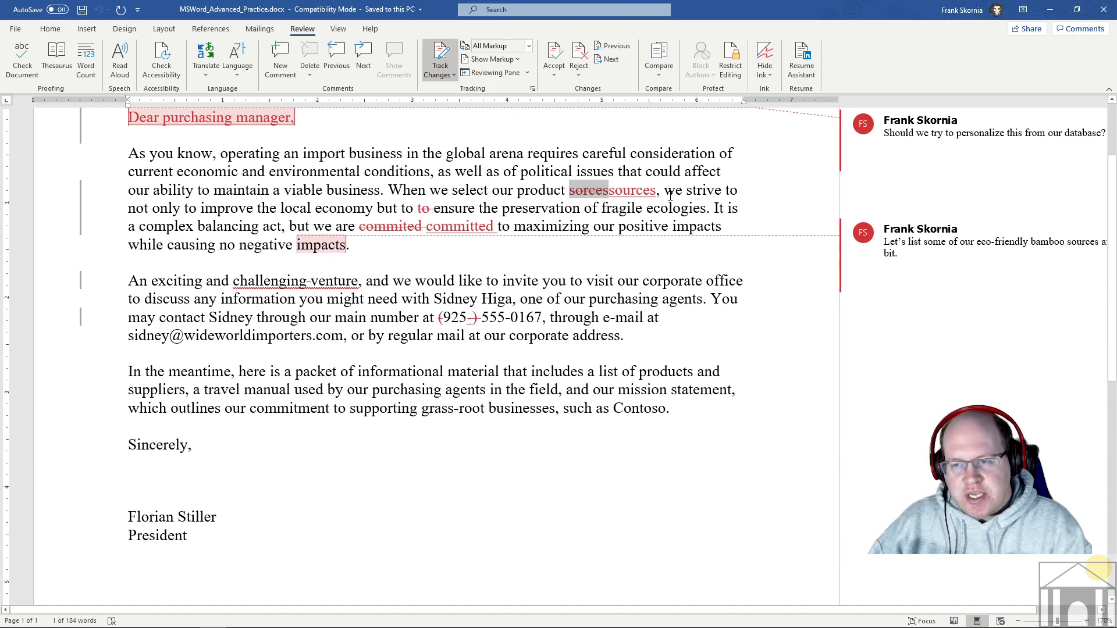
- Examine the tracked changes to "to", "commited" and the phone number, plus the comment on "impacts"
click(414, 210)
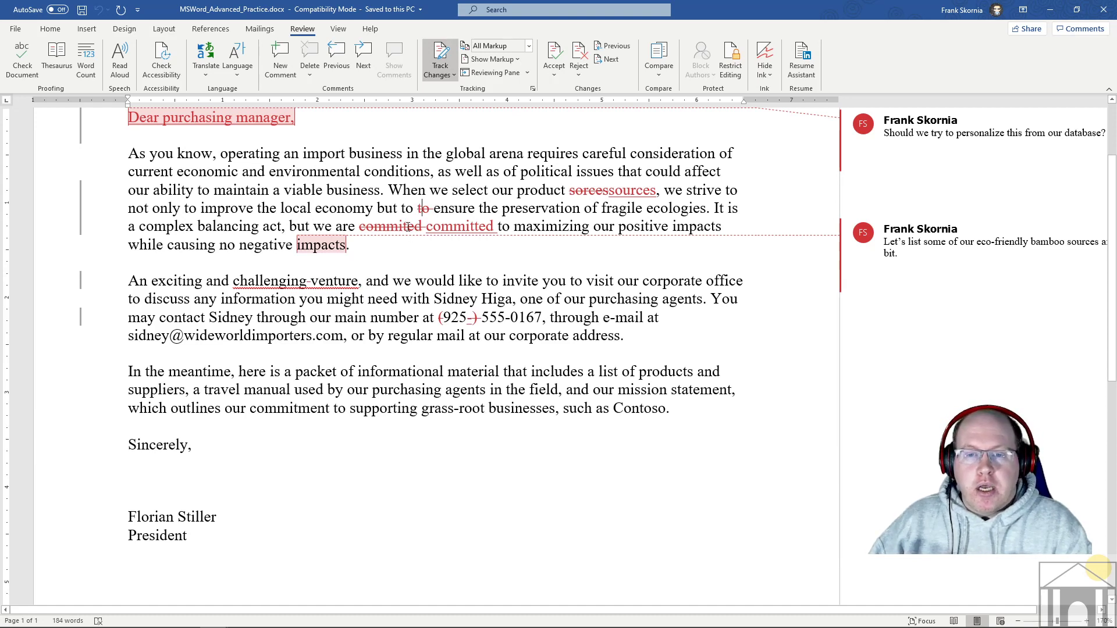
drag(364, 229, 411, 229)
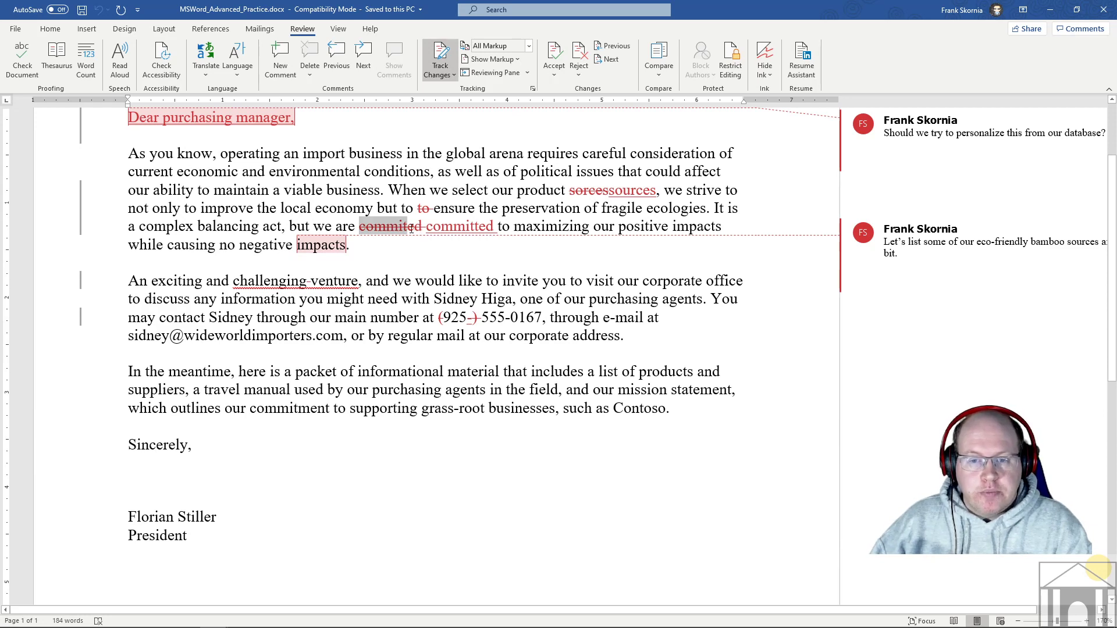
click(460, 253)
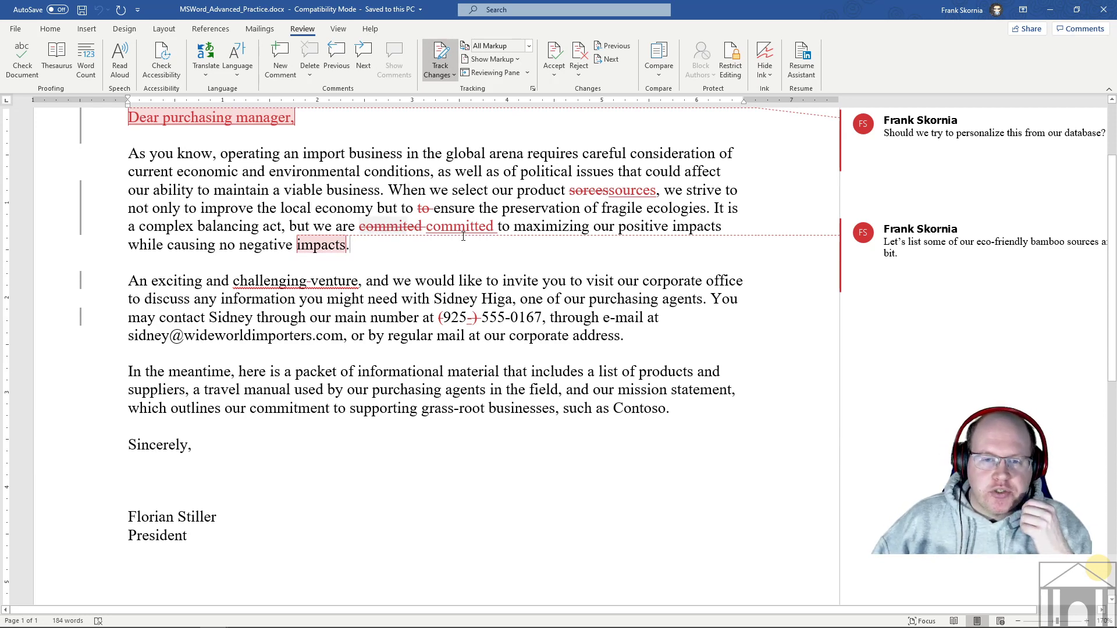
click(333, 248)
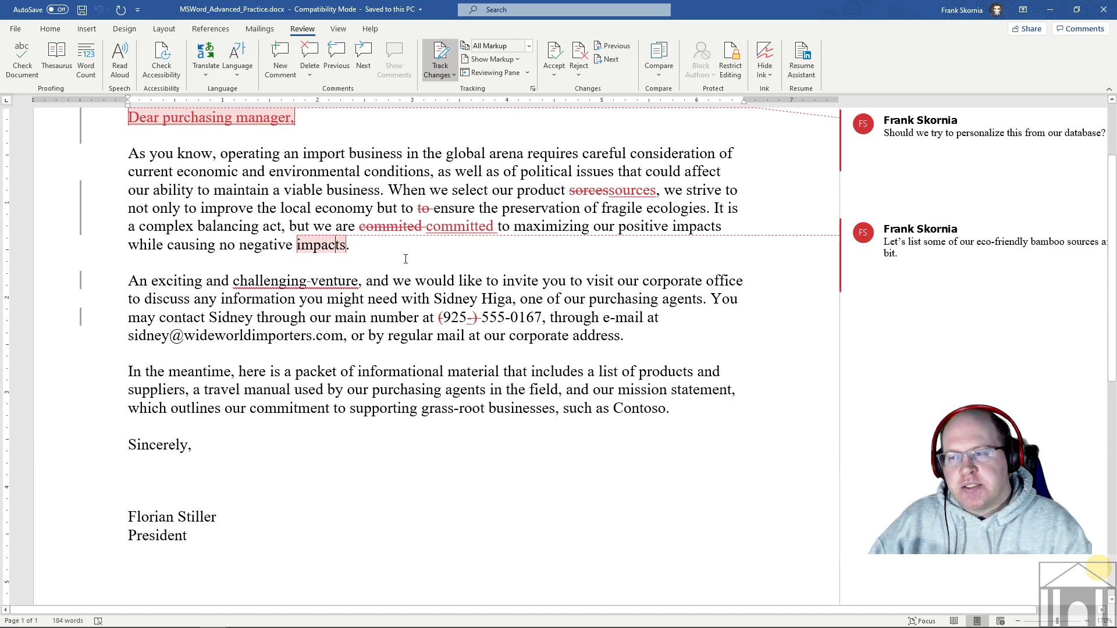
click(918, 224)
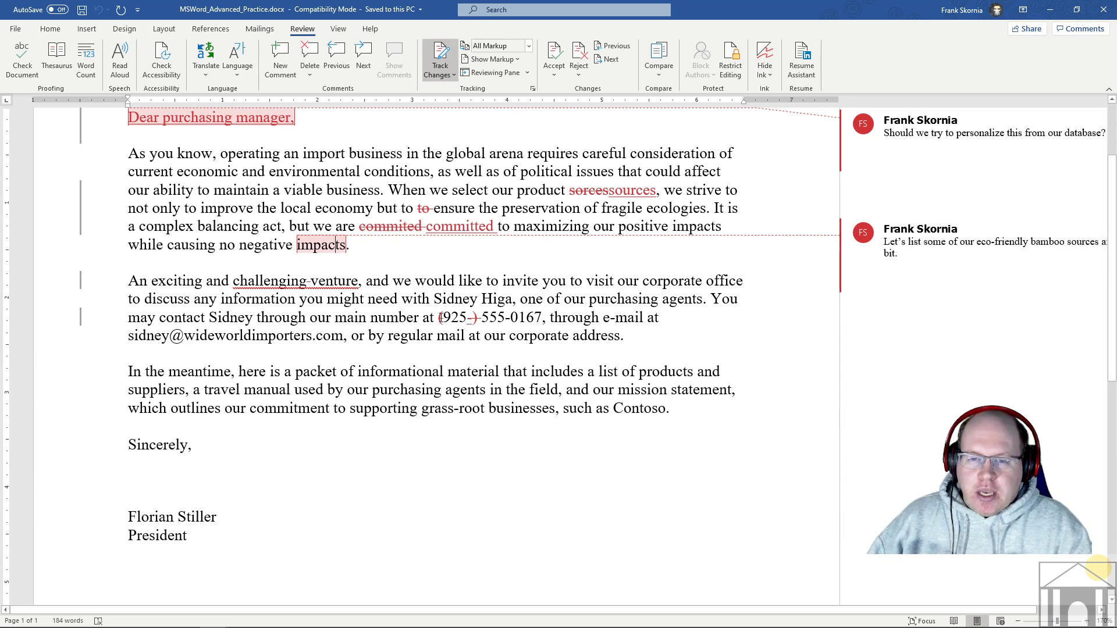
click(440, 317)
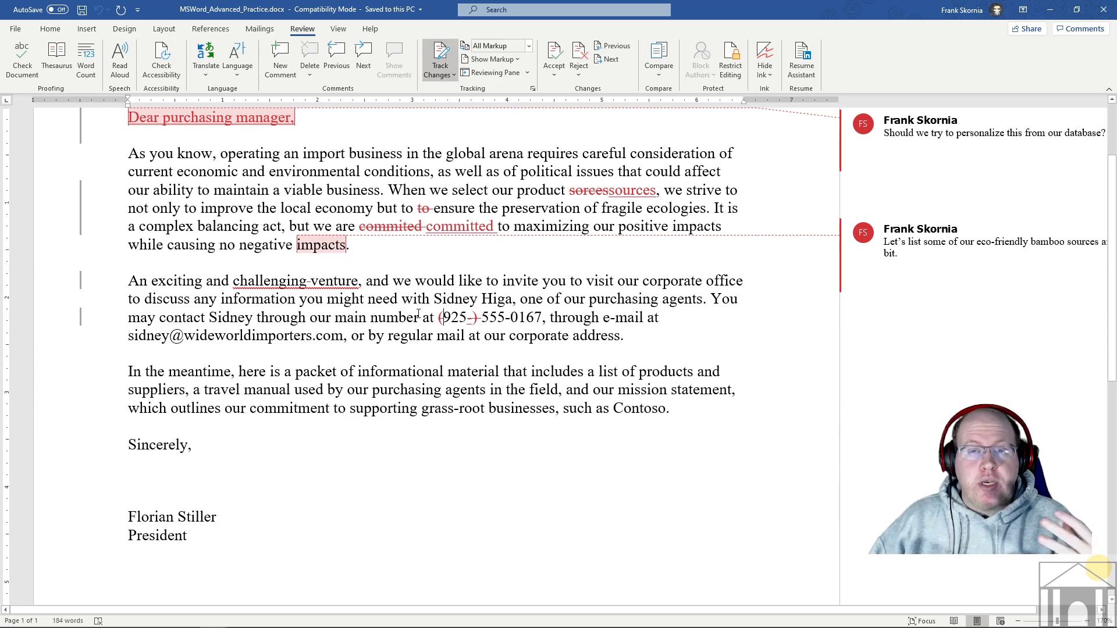
- Insert a duplicate "operating" in the first sentence as a tracked change, and delete it again
scroll(512, 367, up, 2)
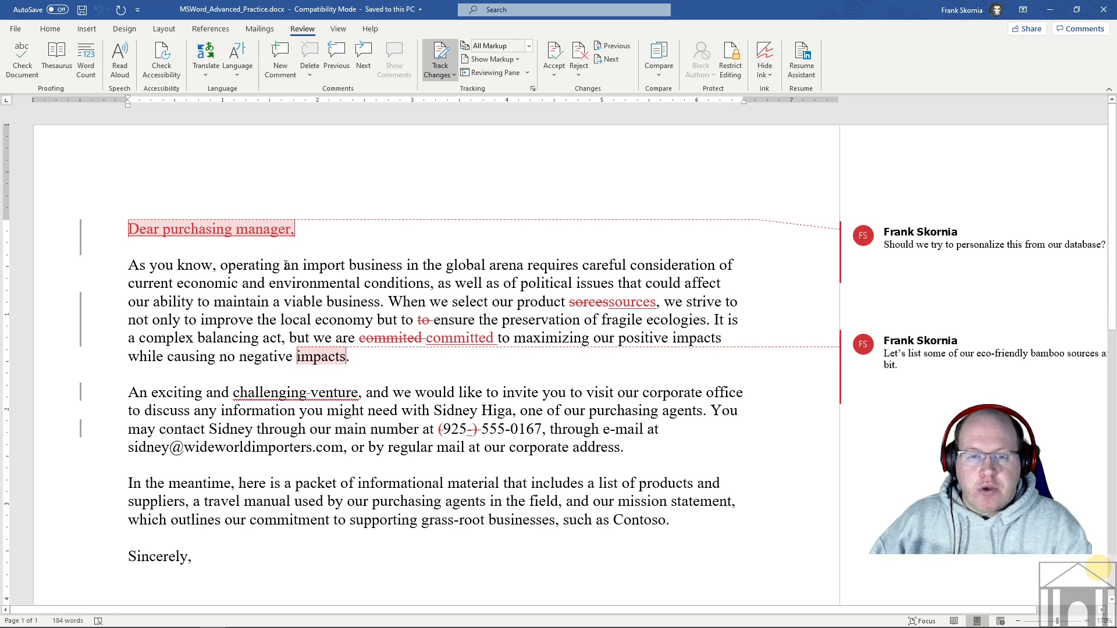
text(operating)
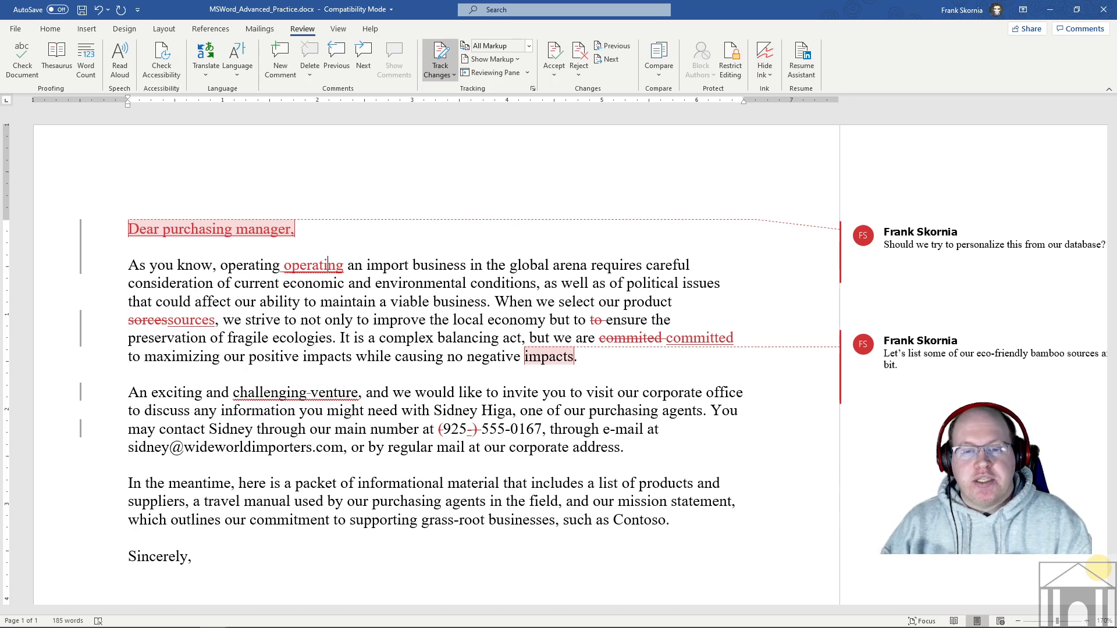
key(BackSpace)
key(BackSpace)
key(BackSpace)
key(BackSpace)
key(BackSpace)
key(BackSpace)
key(BackSpace)
key(BackSpace)
key(BackSpace)
key(BackSpace)
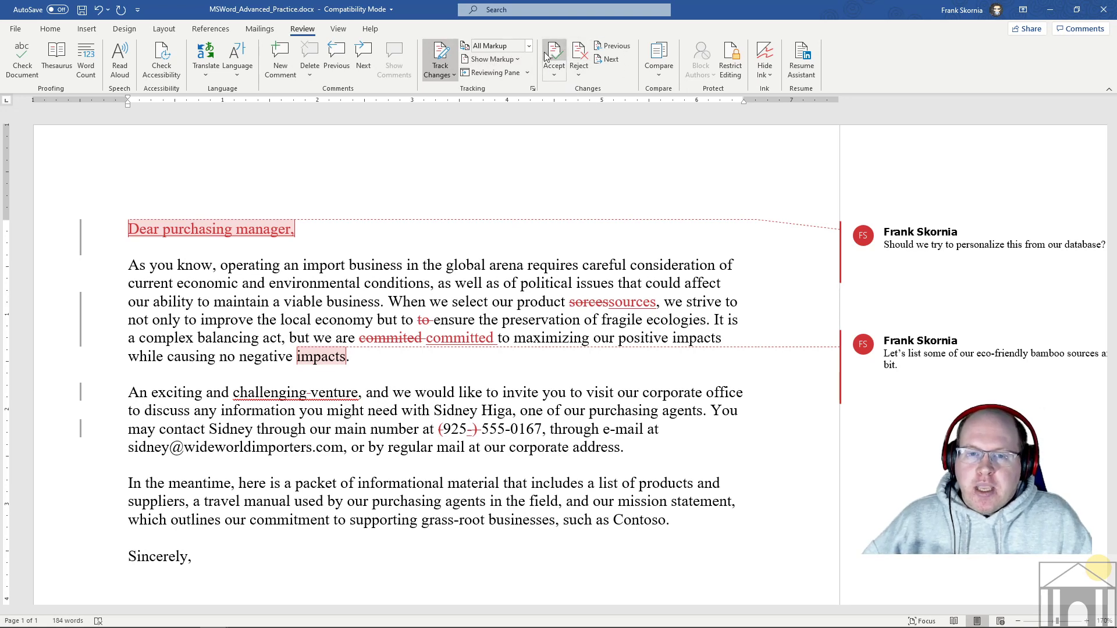
- Accept the tracked insertion "Dear purchasing manager," and move past its comment to the "sorces" change
click(136, 228)
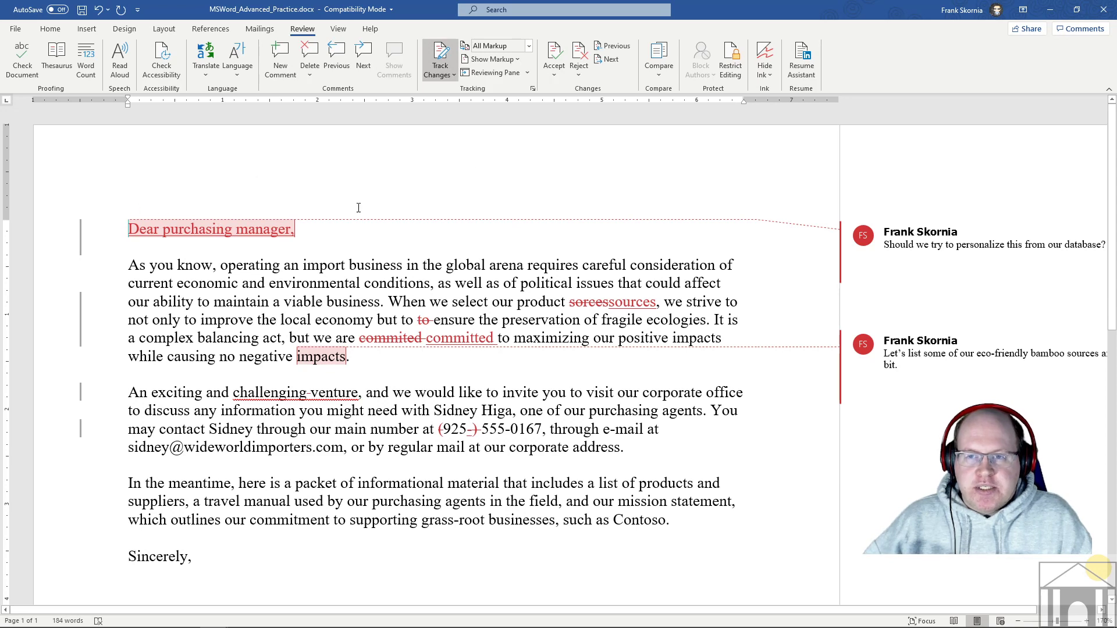
click(556, 54)
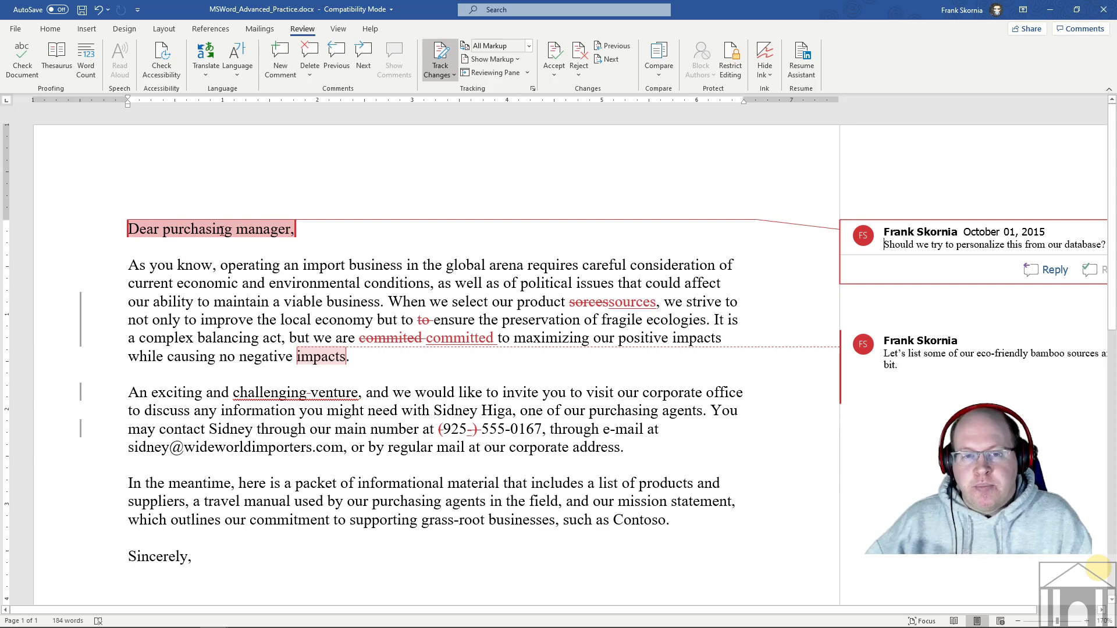
mouse_move(289, 225)
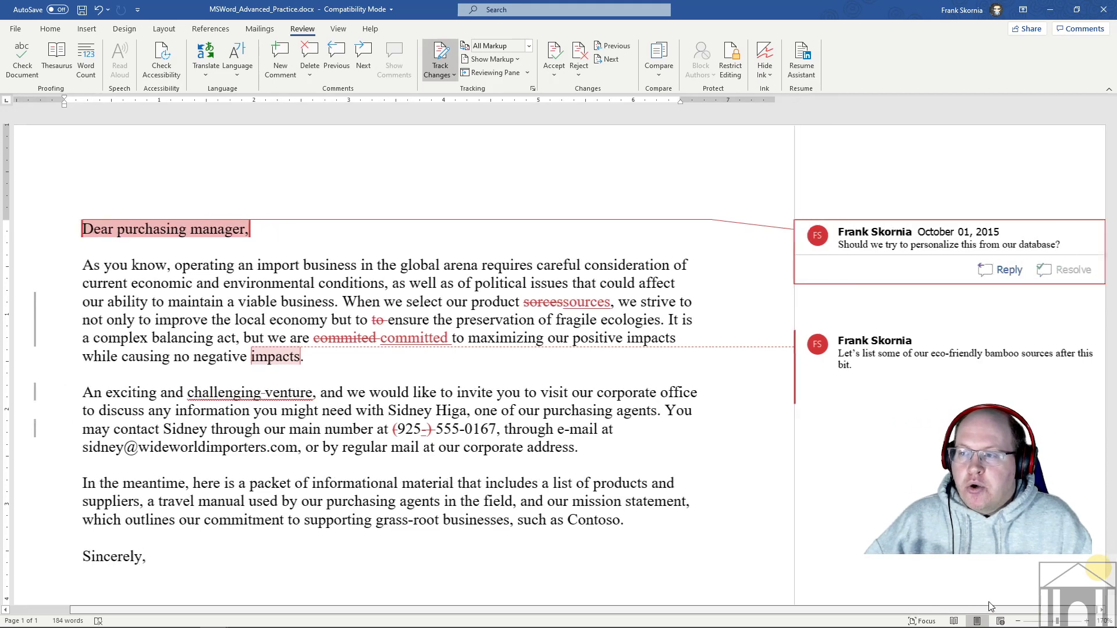
click(553, 58)
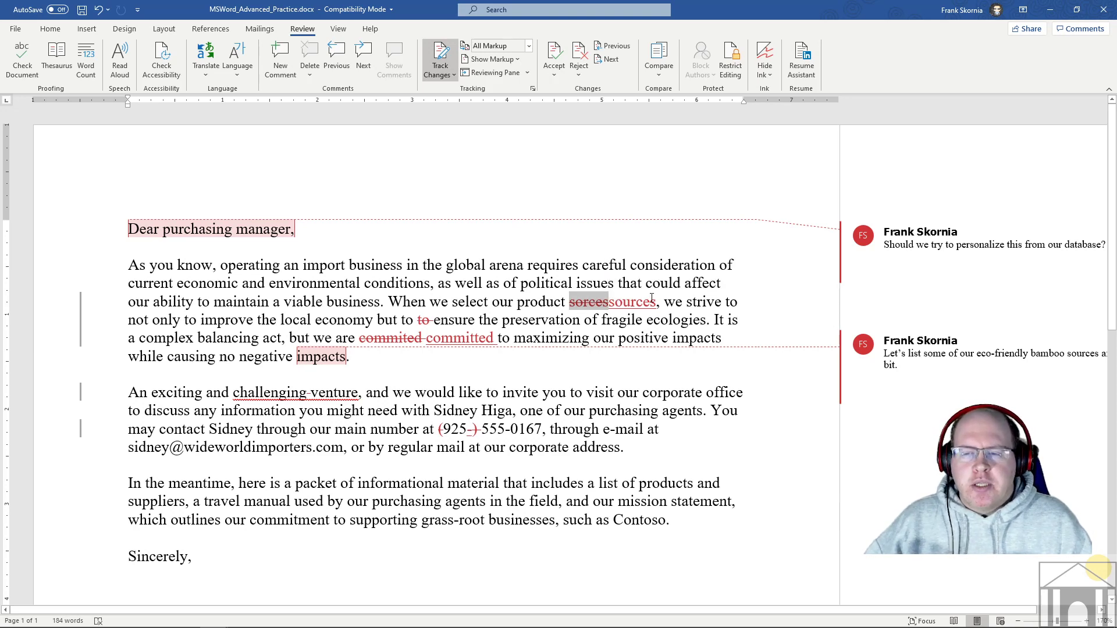
- Accept the tracked deletion of "sorces" and the tracked insertion of "sources"
click(554, 51)
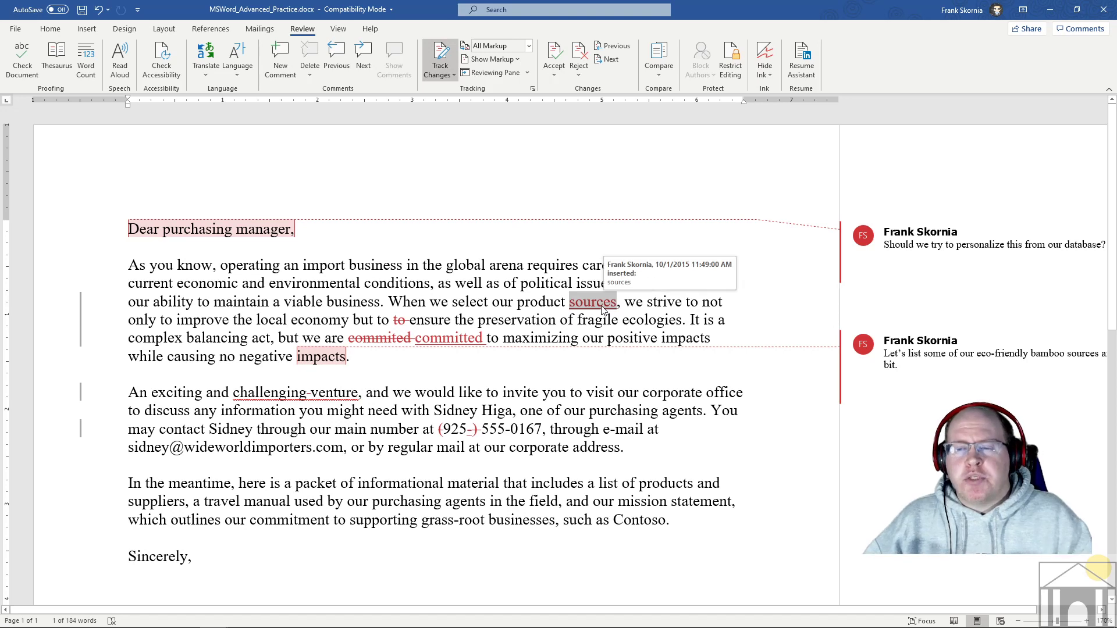
mouse_move(595, 308)
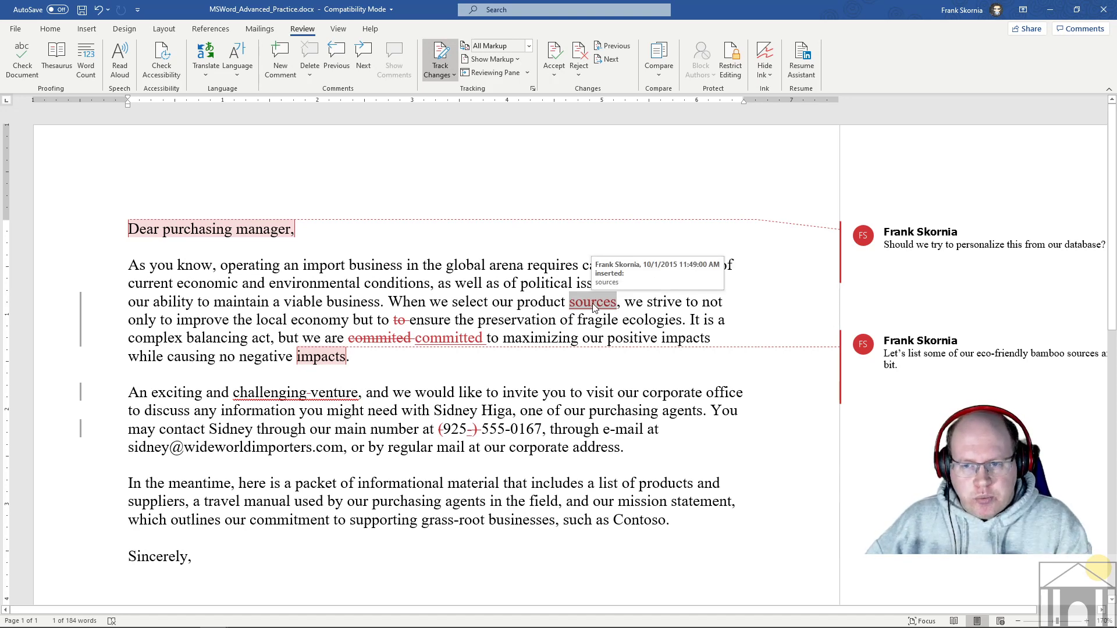
click(550, 57)
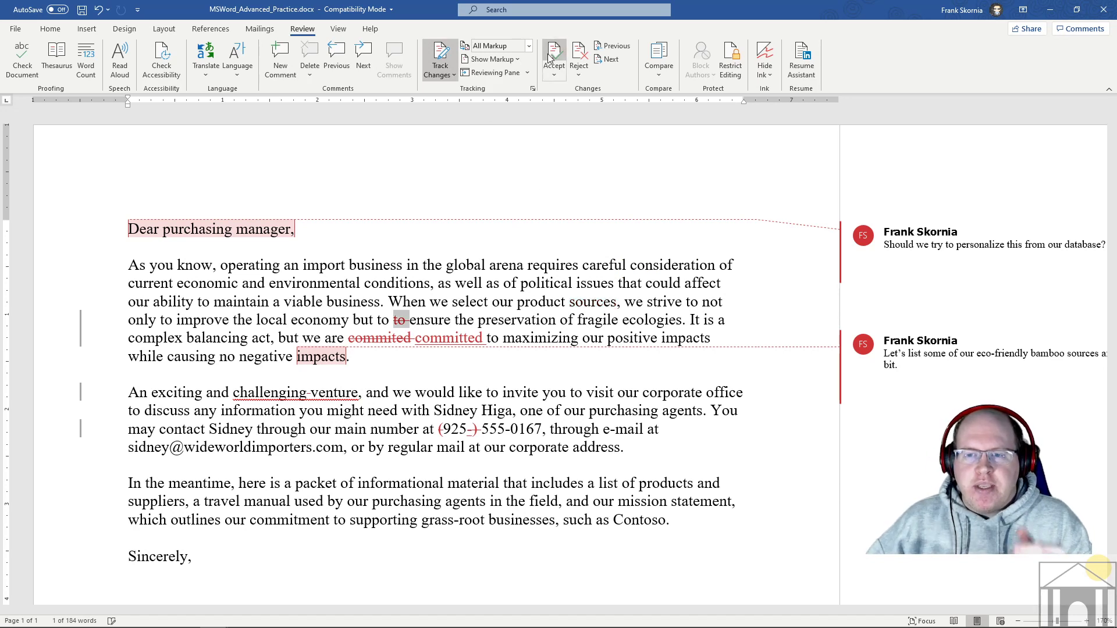
click(602, 301)
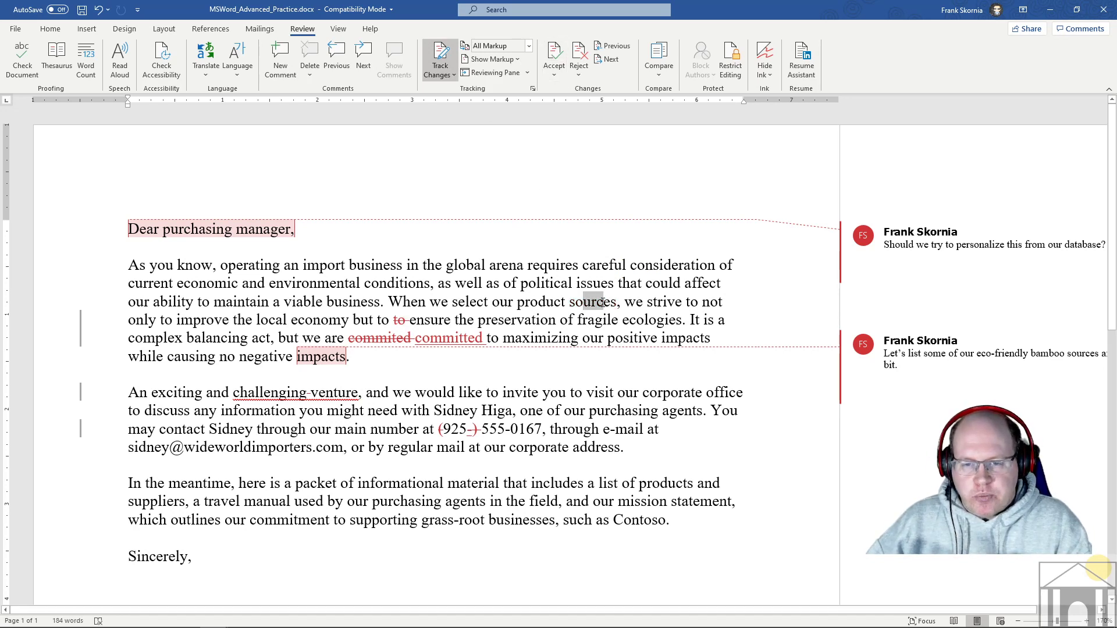
- Accept the deletion of the duplicate "to" and the replacement of "commited" with "committed"
click(402, 320)
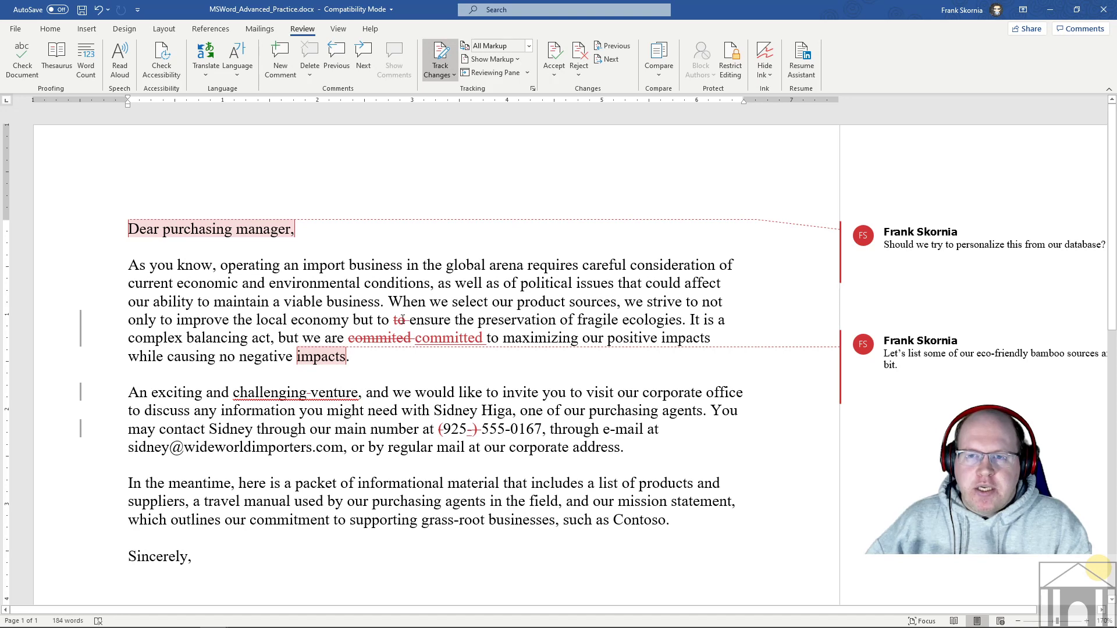
click(556, 57)
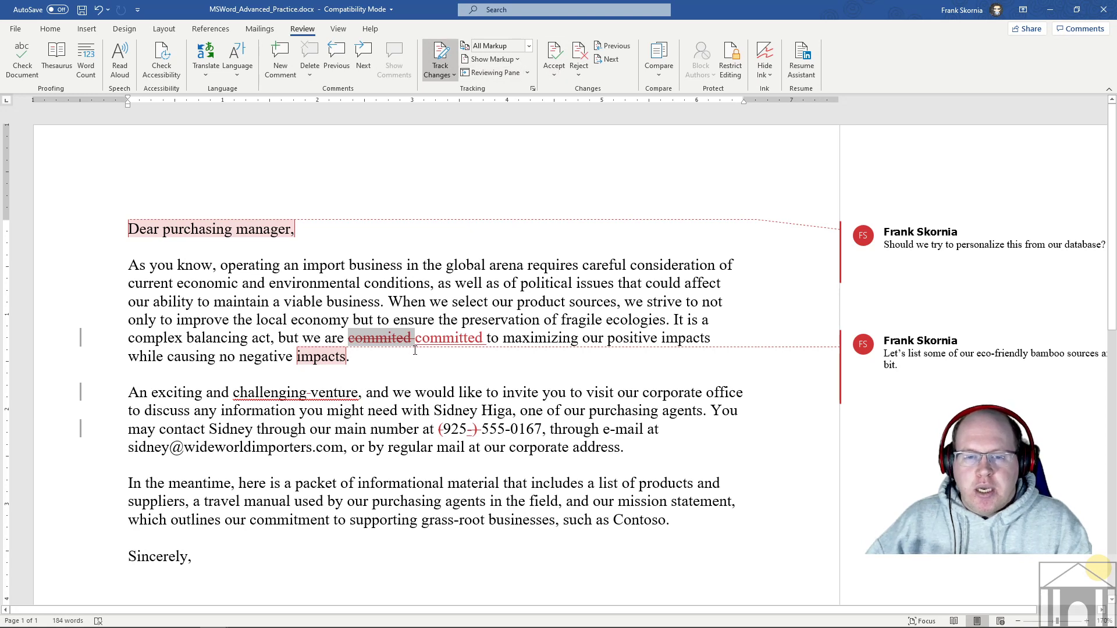
click(552, 55)
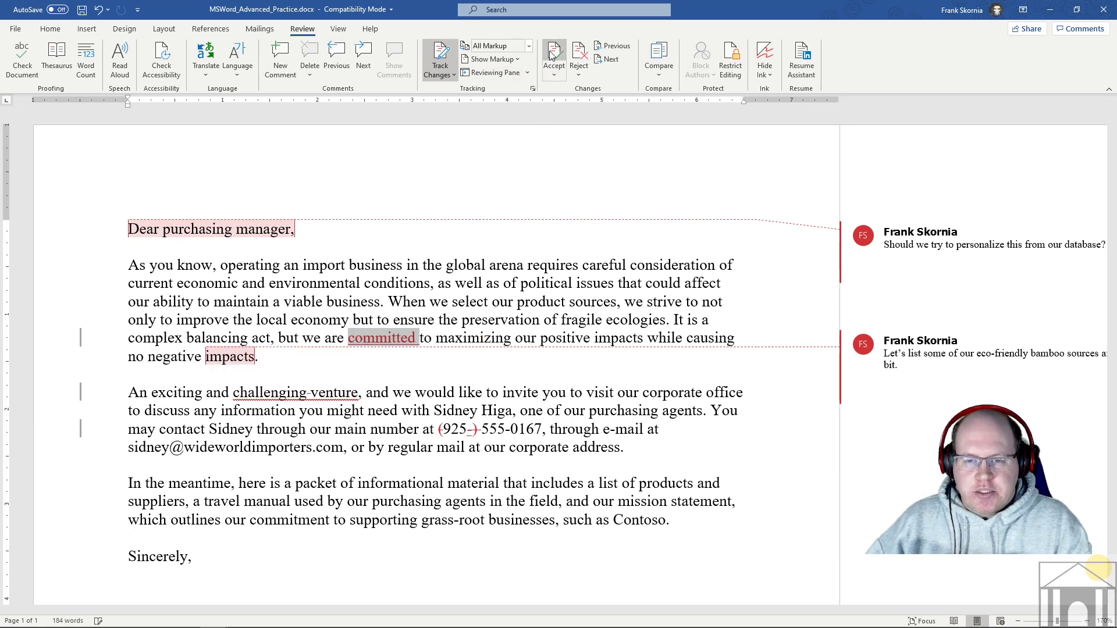
click(552, 55)
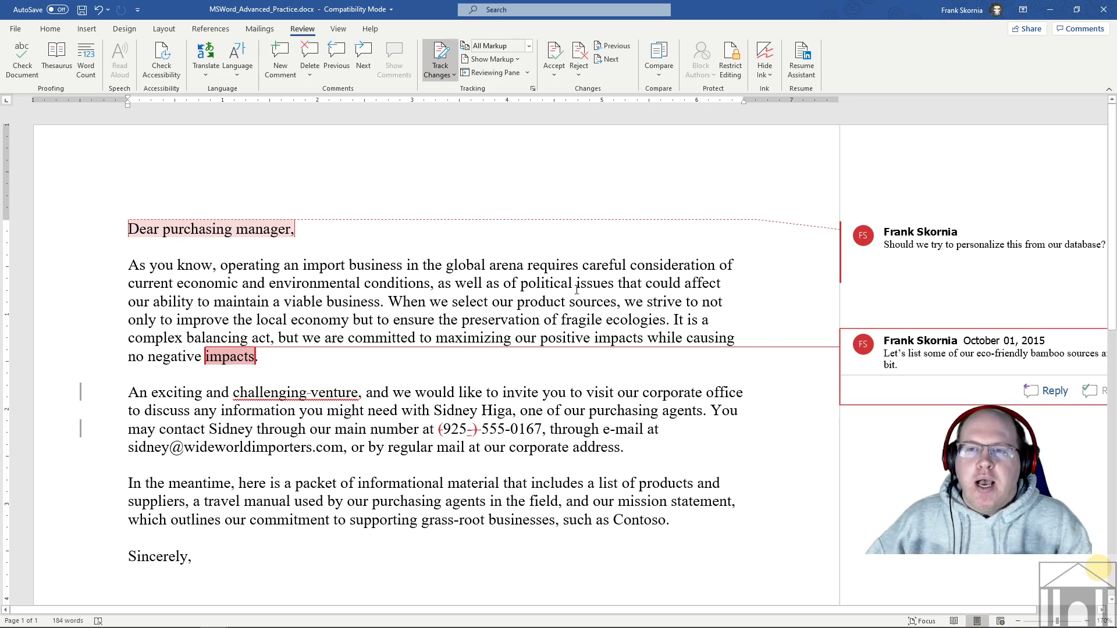
- Reject the comment on "impacts" and accept the tracked deletion between "challenging" and "venture"
click(580, 66)
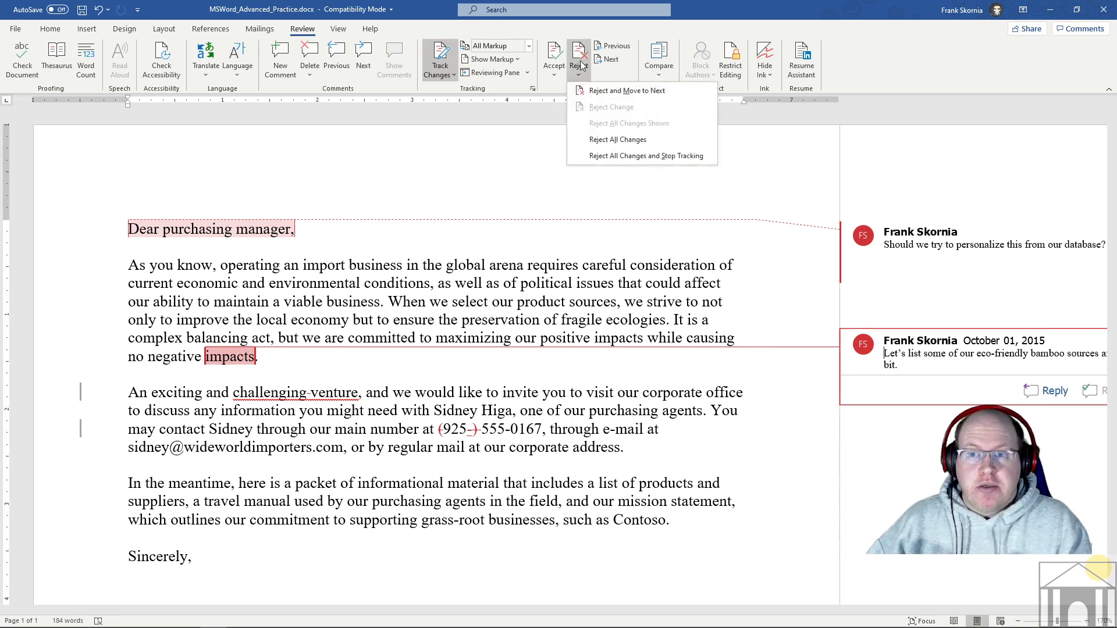
click(623, 90)
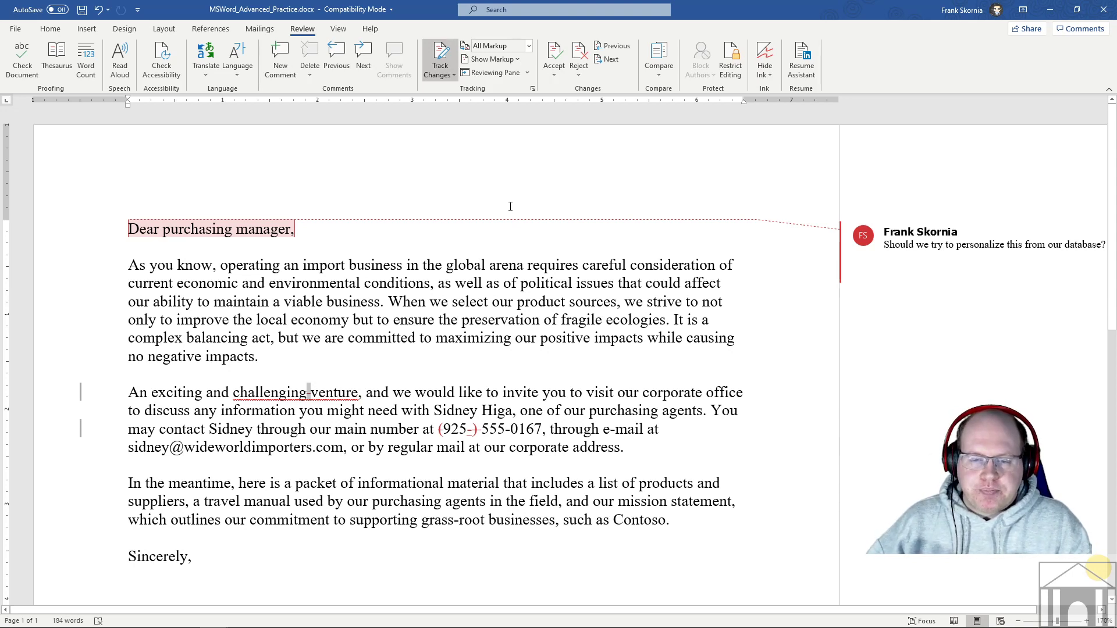
click(554, 56)
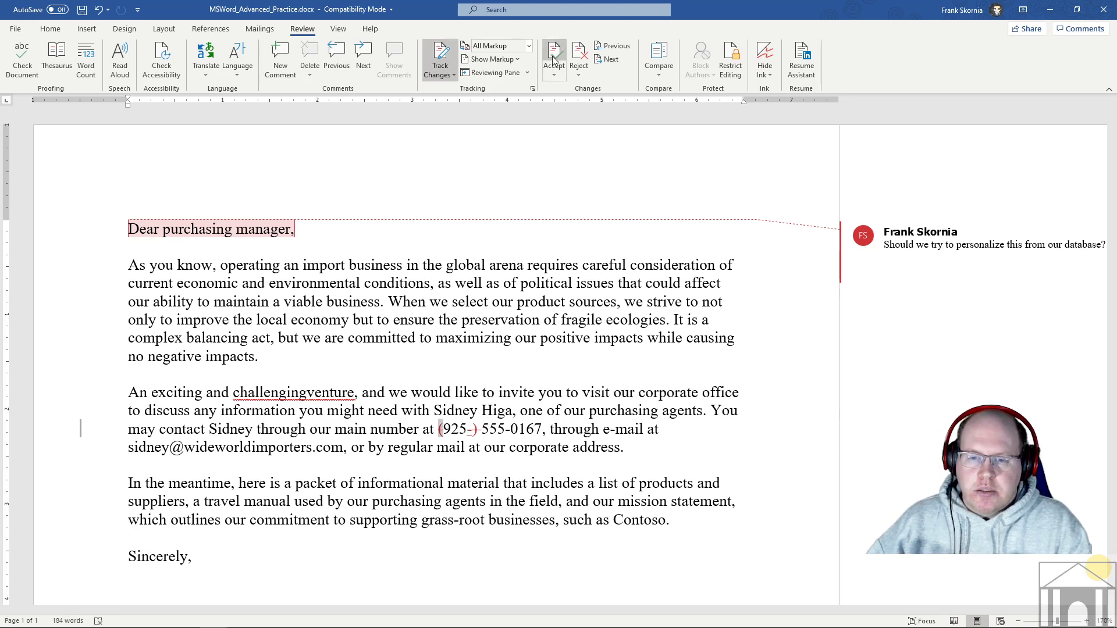
- Accept the tracked punctuation changes in the phone number and insert a hyphen between "challenging" and "venture"
click(554, 56)
click(553, 56)
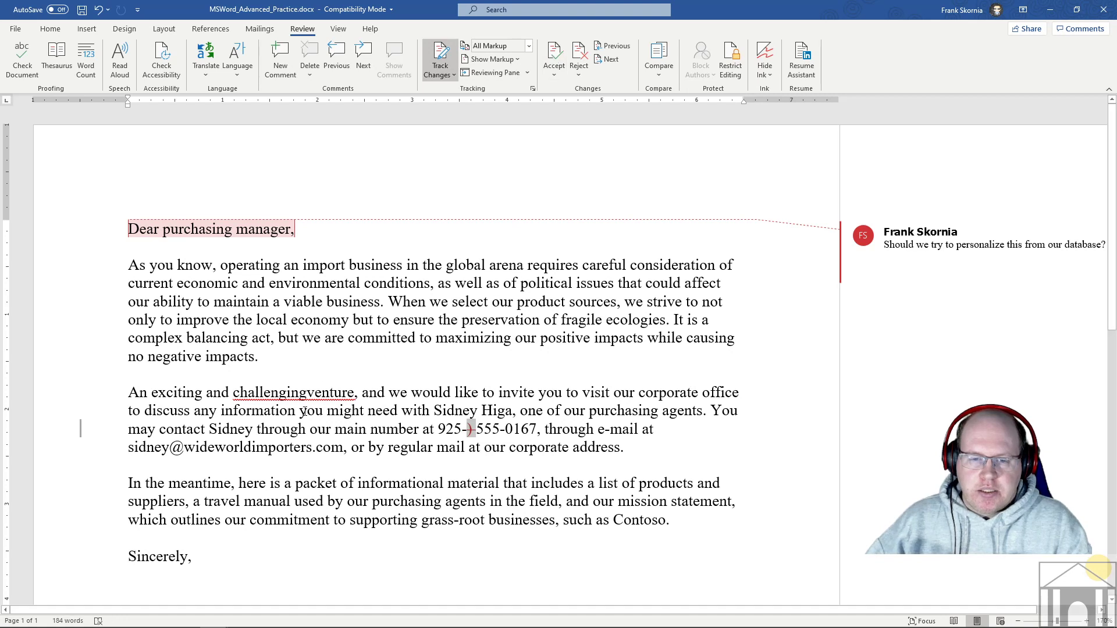
click(307, 393)
text(-)
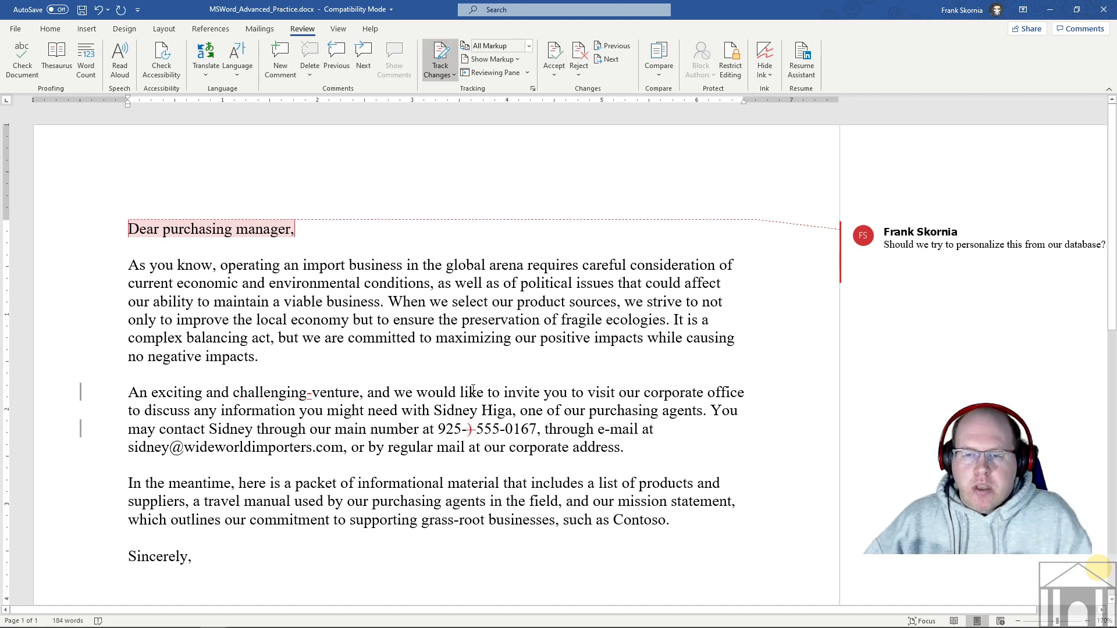
click(554, 56)
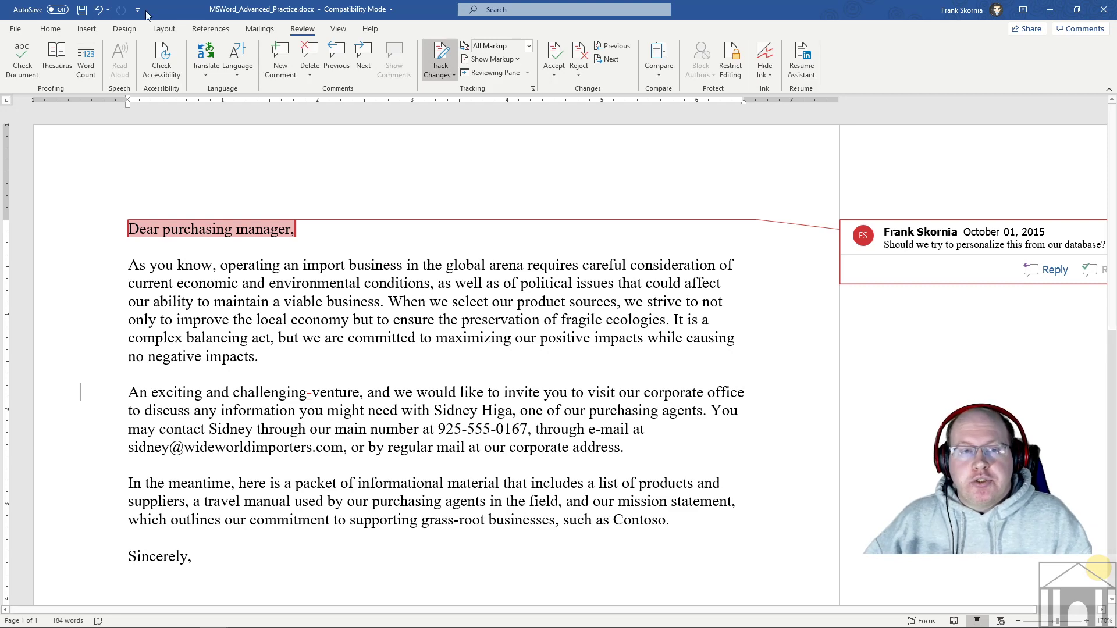
click(50, 29)
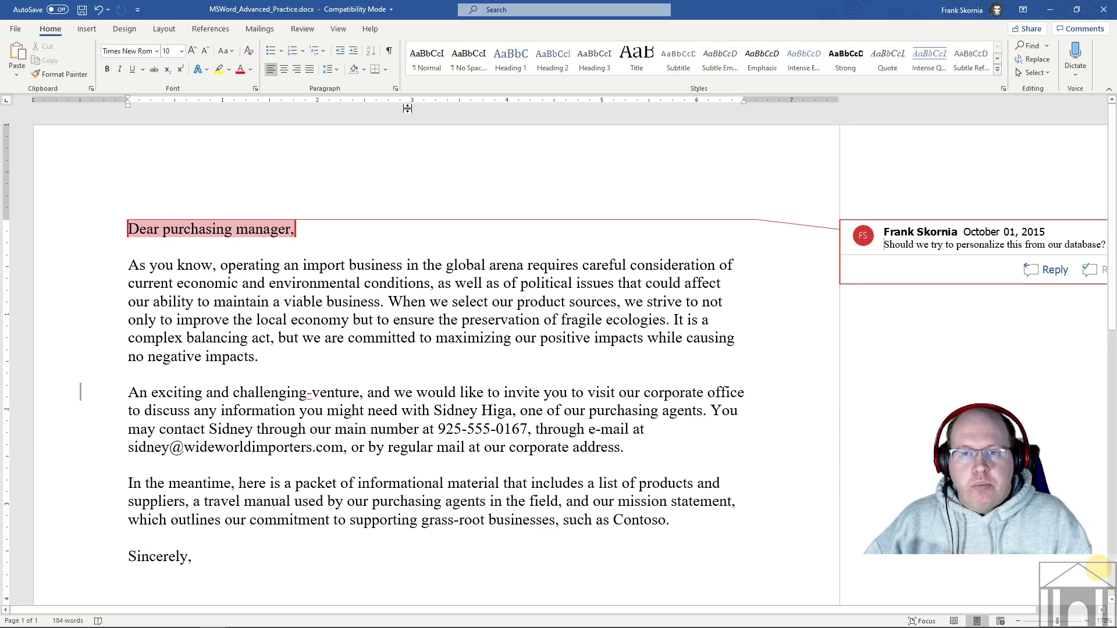
- With change tracking on, add the text "I am adding a sentence" after "maintain a viable business." in the first paragraph
click(317, 33)
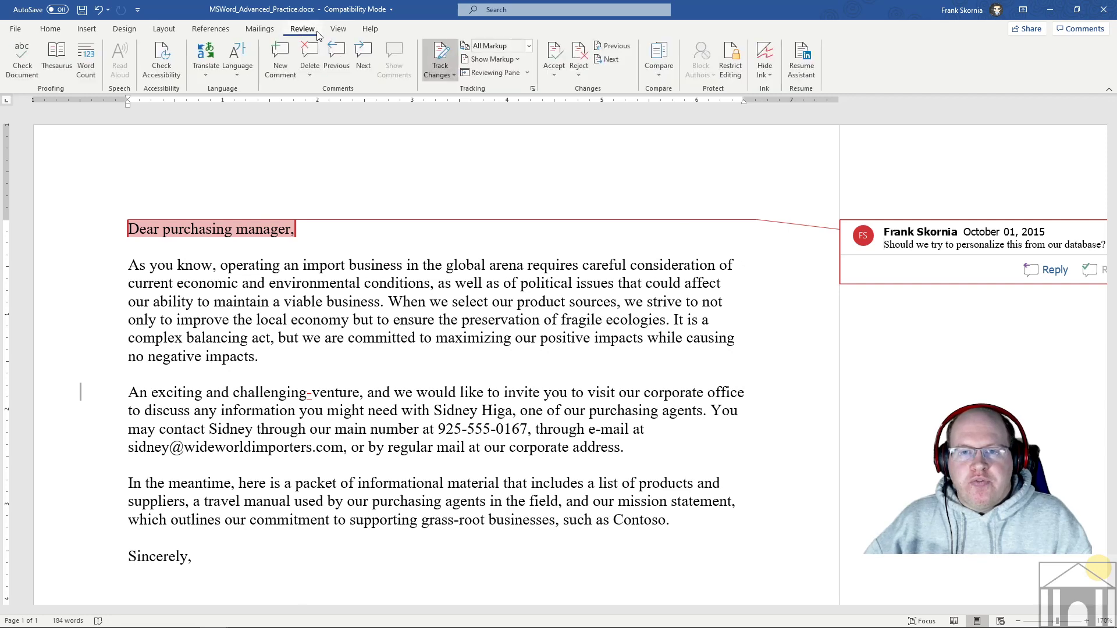
click(443, 69)
click(443, 56)
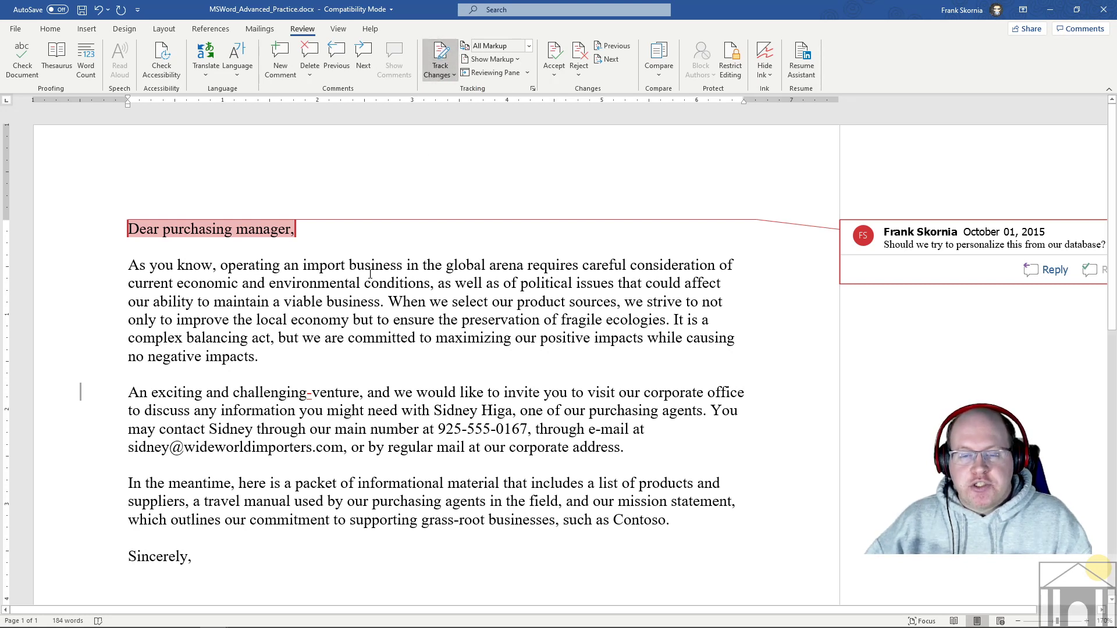
click(386, 302)
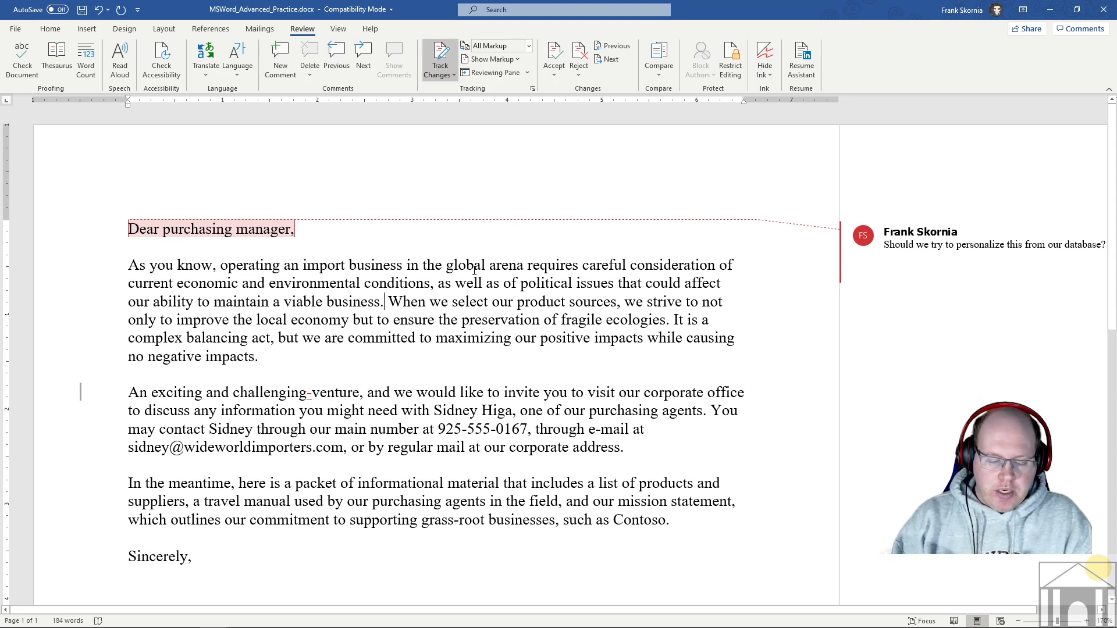
text(I am adding)
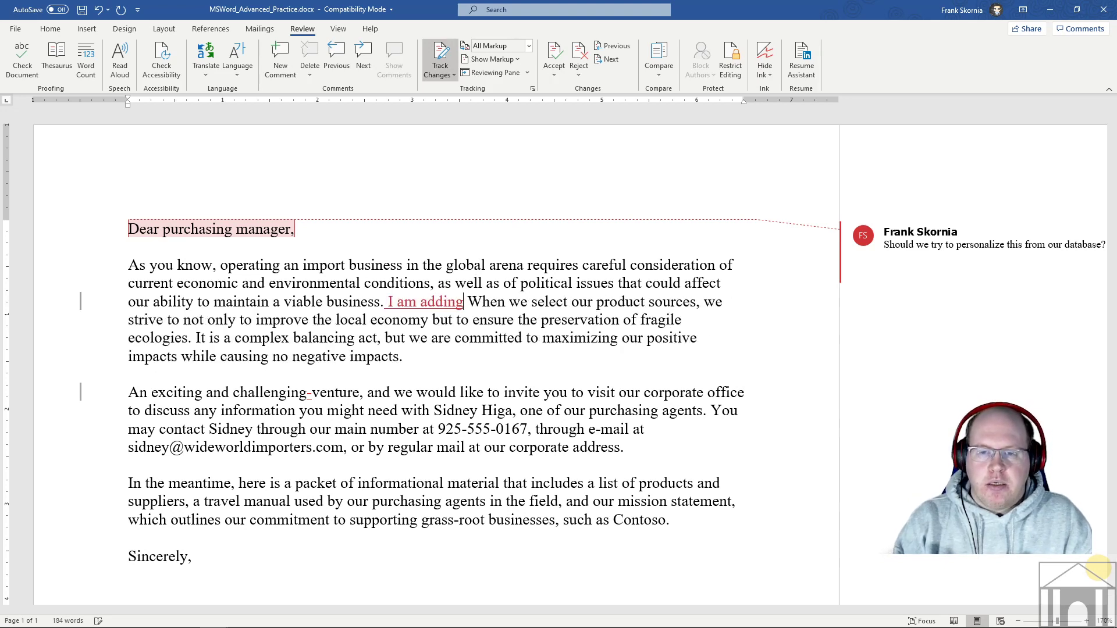
text(  sente)
key(BackSpace)
key(BackSpace)
key(BackSpace)
key(BackSpace)
key(BackSpace)
key(BackSpace)
text(a)
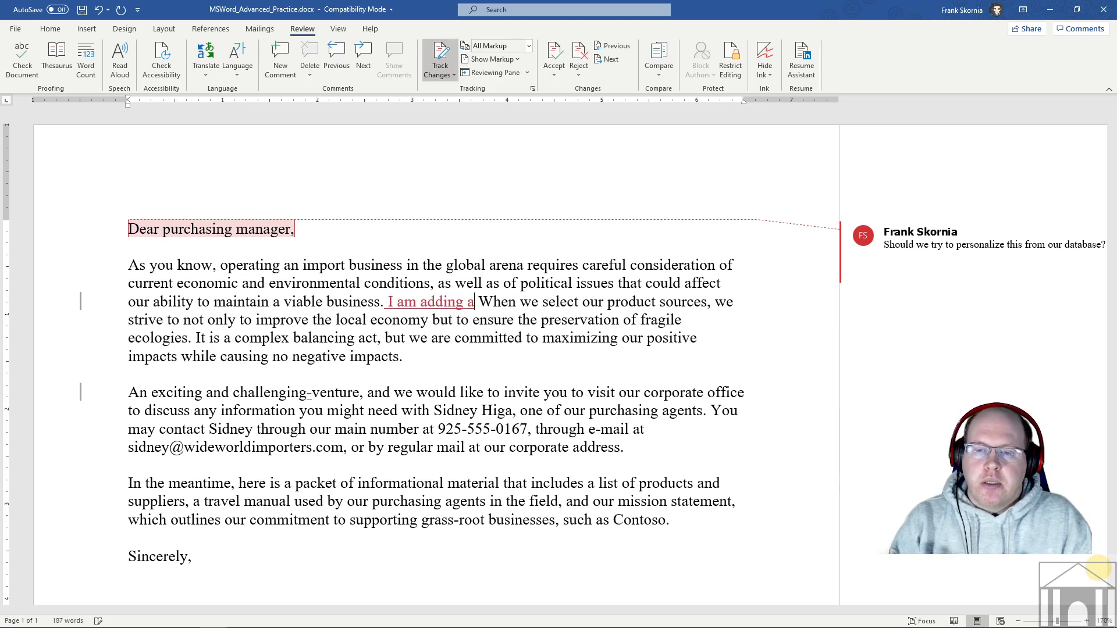
text( sentence)
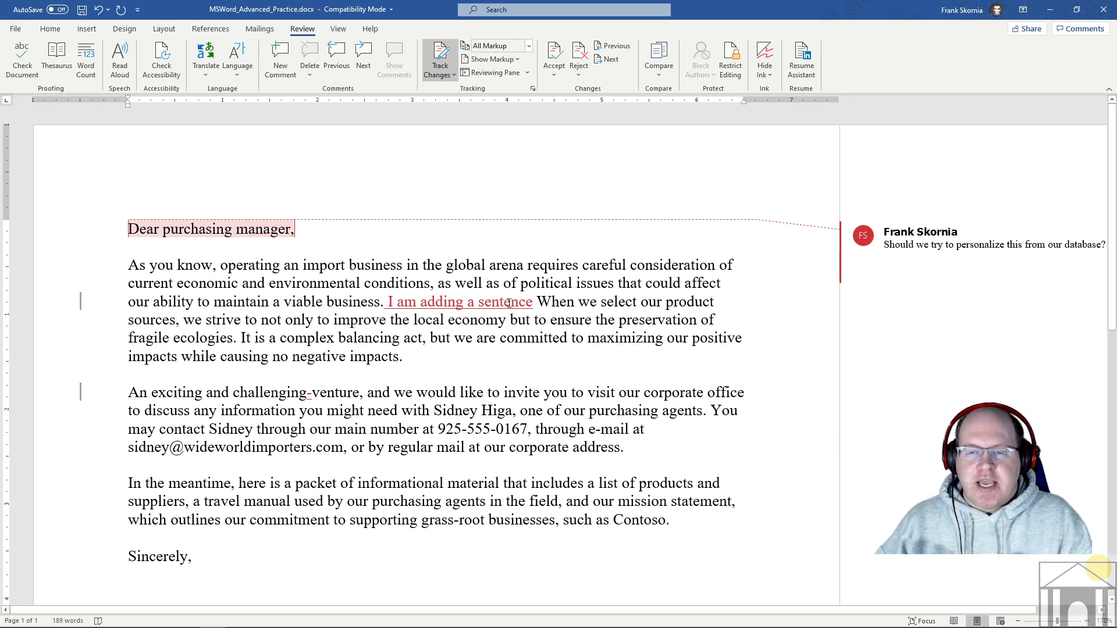
- Attach the comment "I am adding a comment about this phrase" to the words "When we select our product"
mouse_move(506, 292)
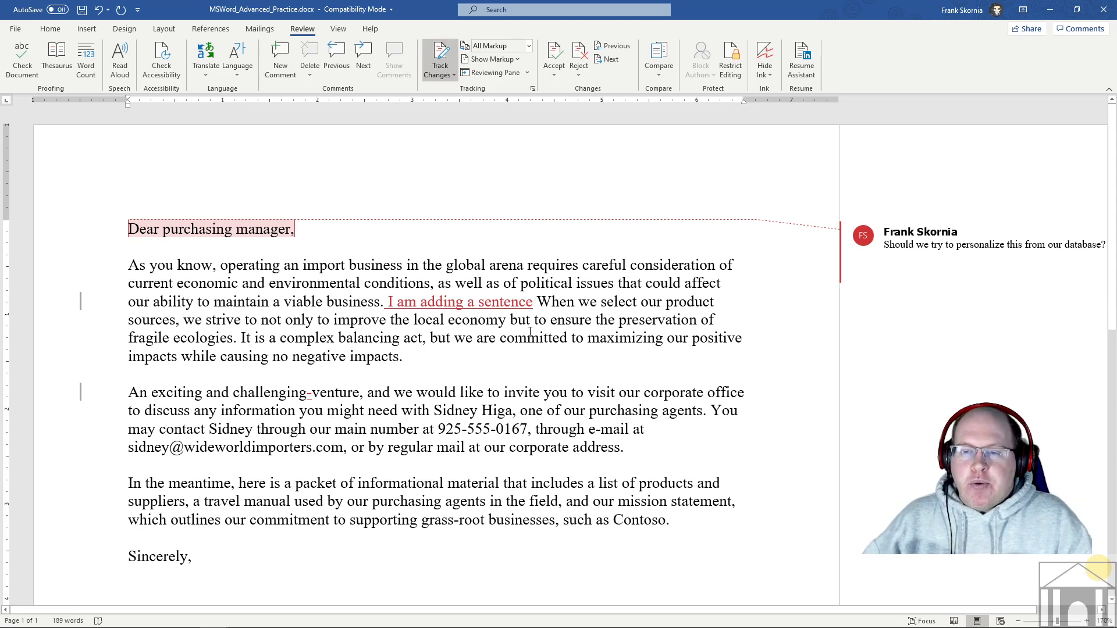
click(568, 316)
drag(542, 299, 693, 302)
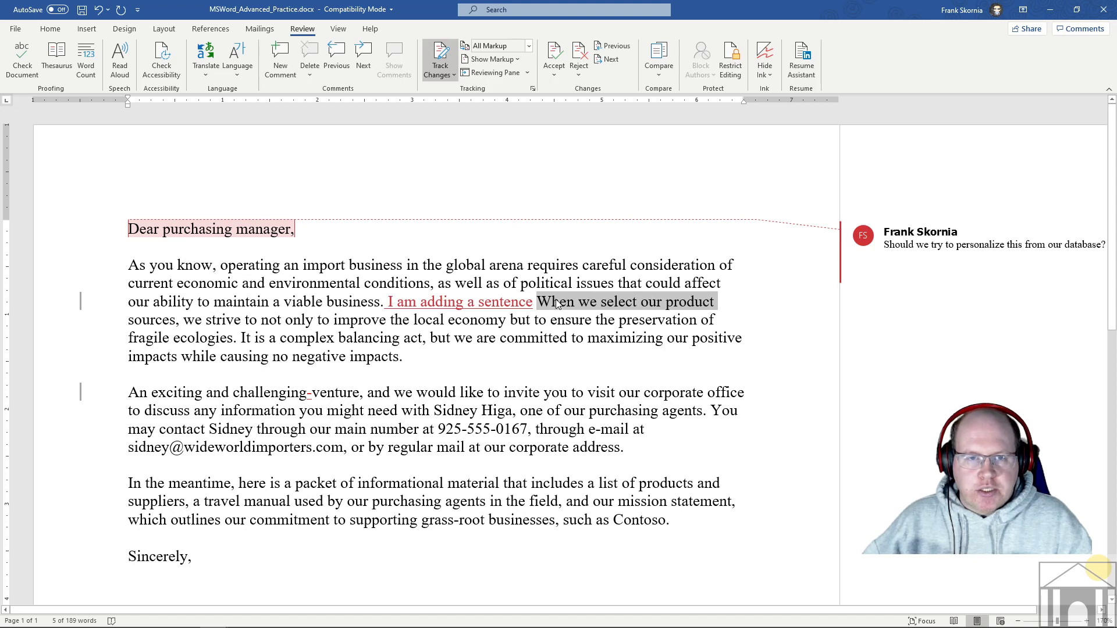
click(280, 59)
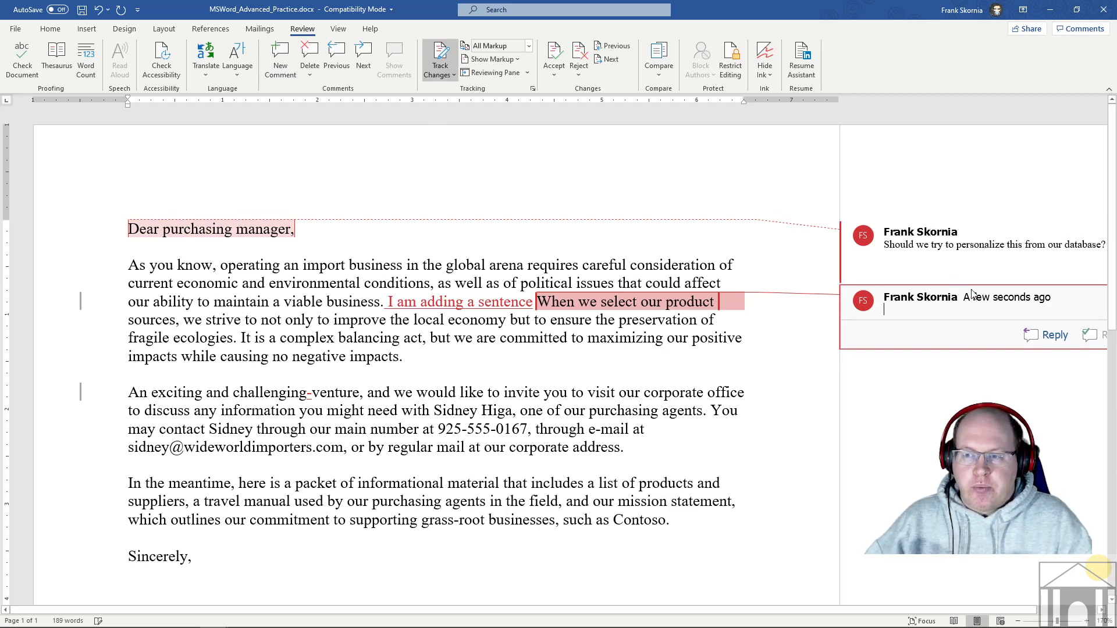
text(I am a)
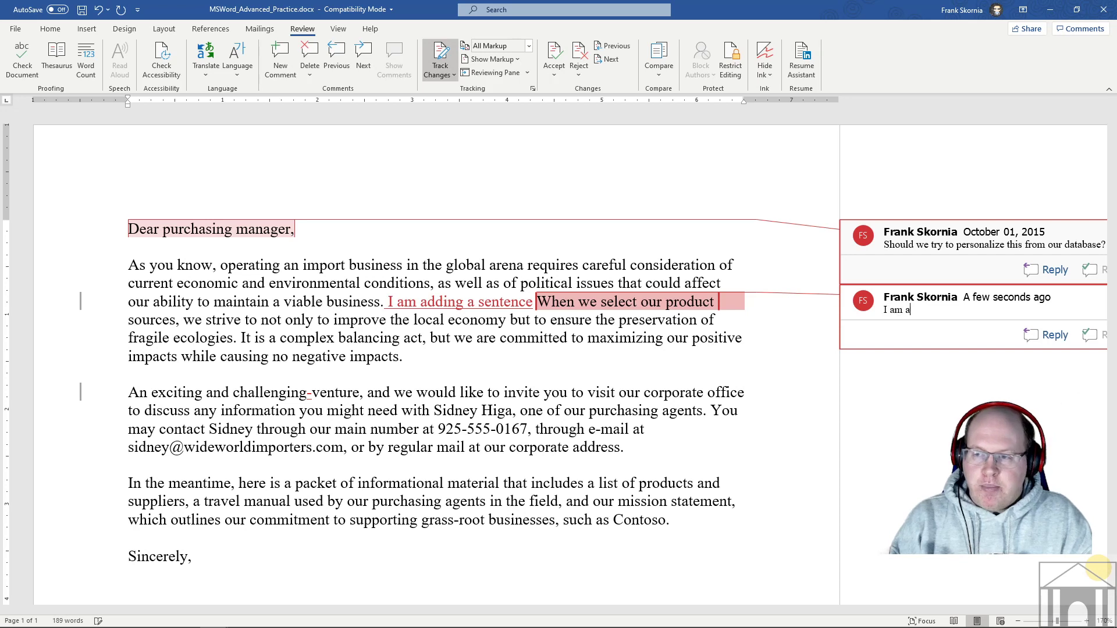
text(dding a c)
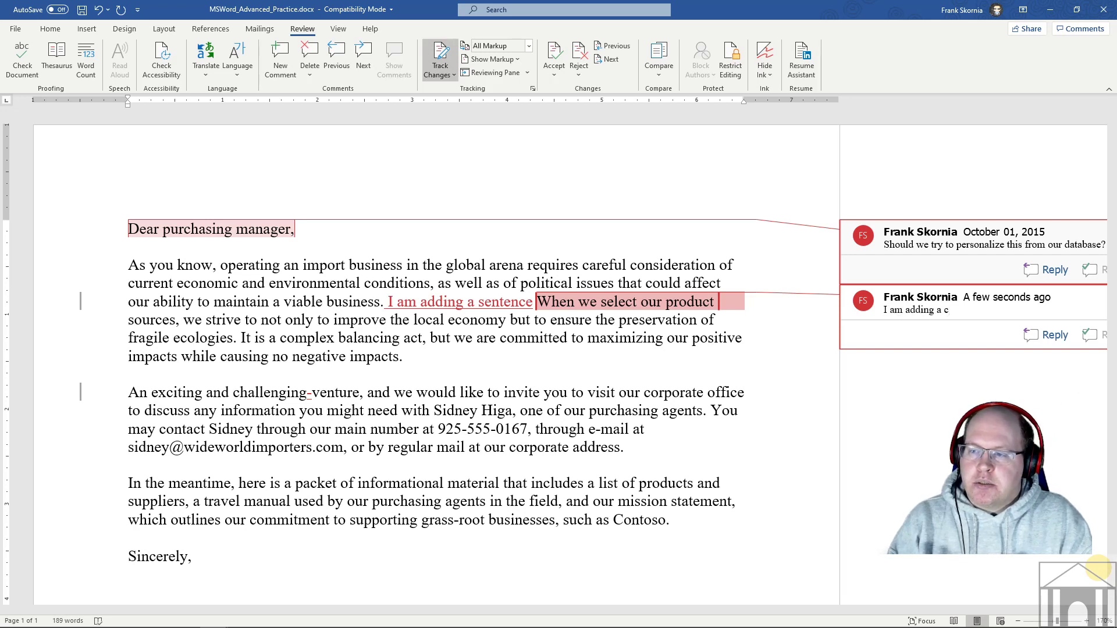
text(omment about this )
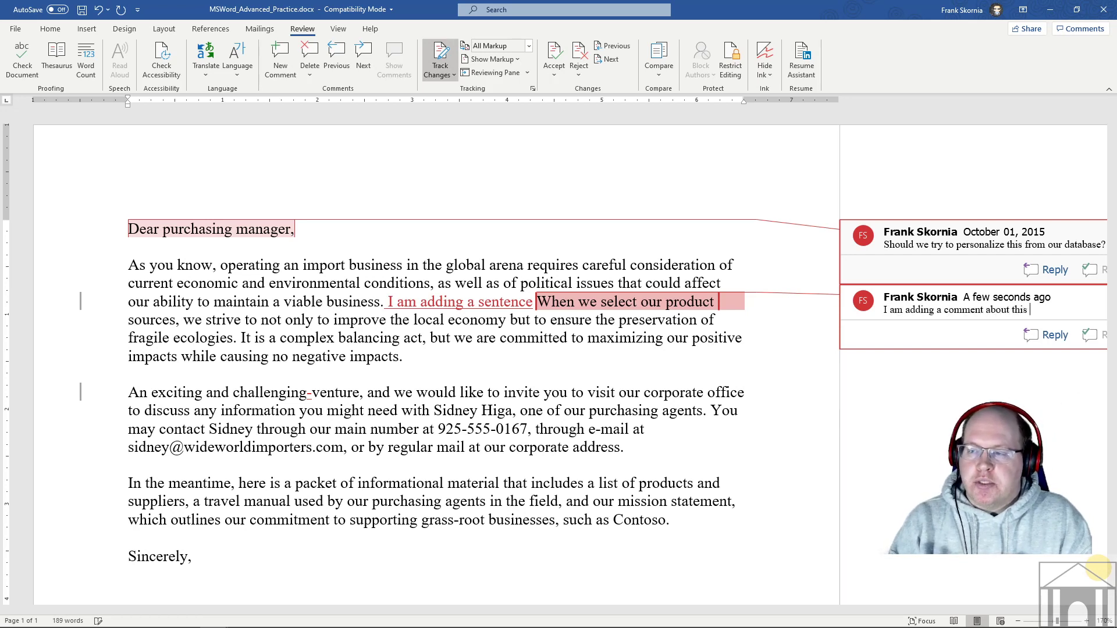
text(phrase)
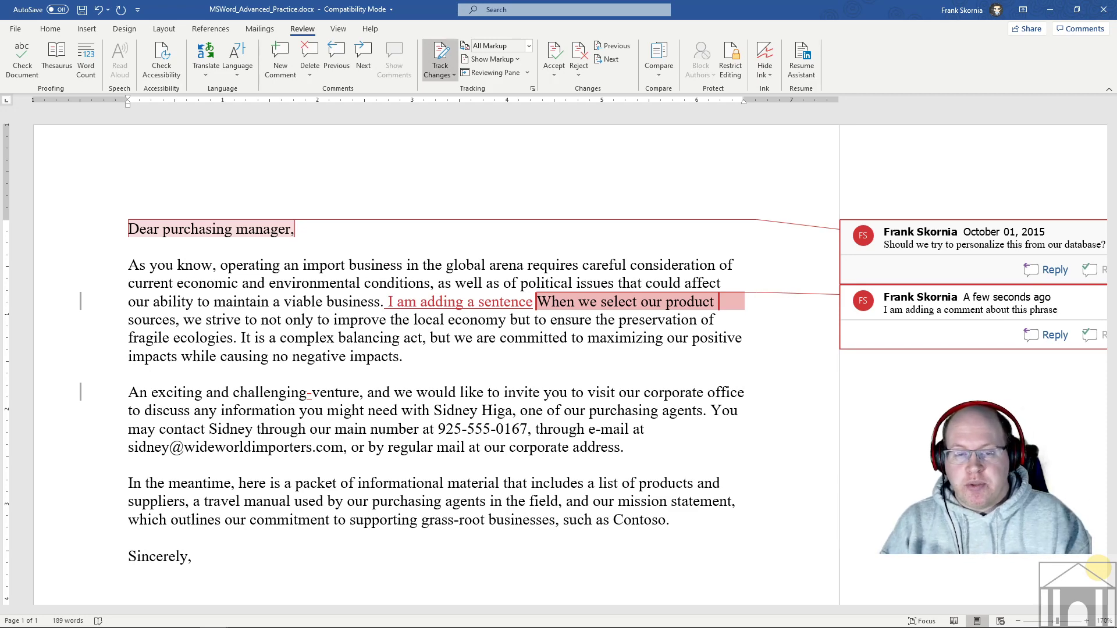
click(715, 319)
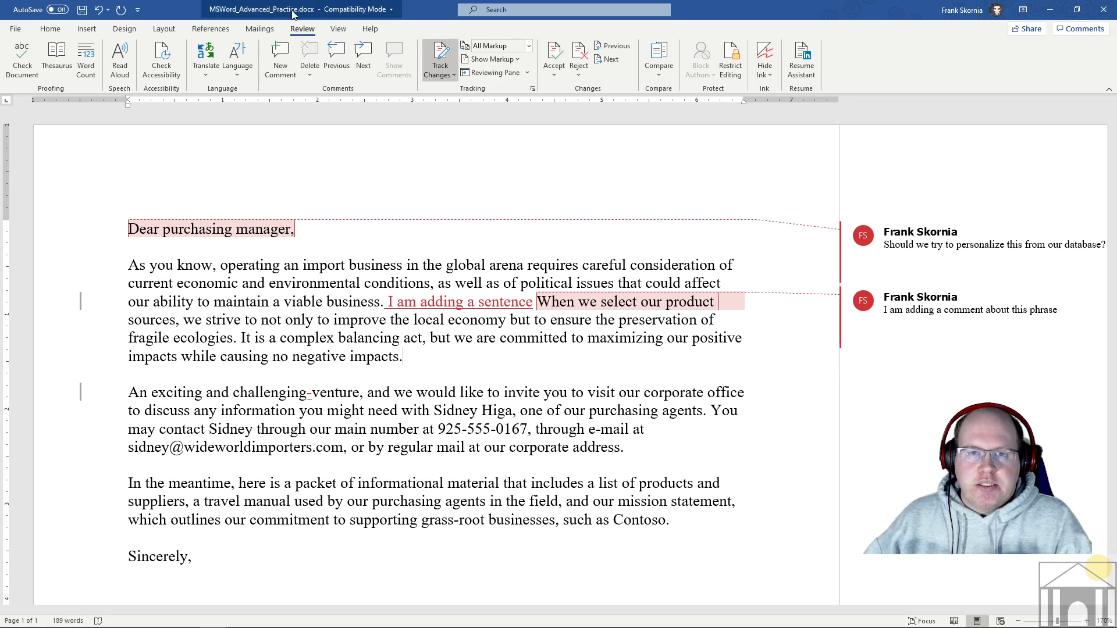
- Switch to Firefox to view the Ferguson Library page with the practice documents, and return to the letter in Word
mouse_move(189, 617)
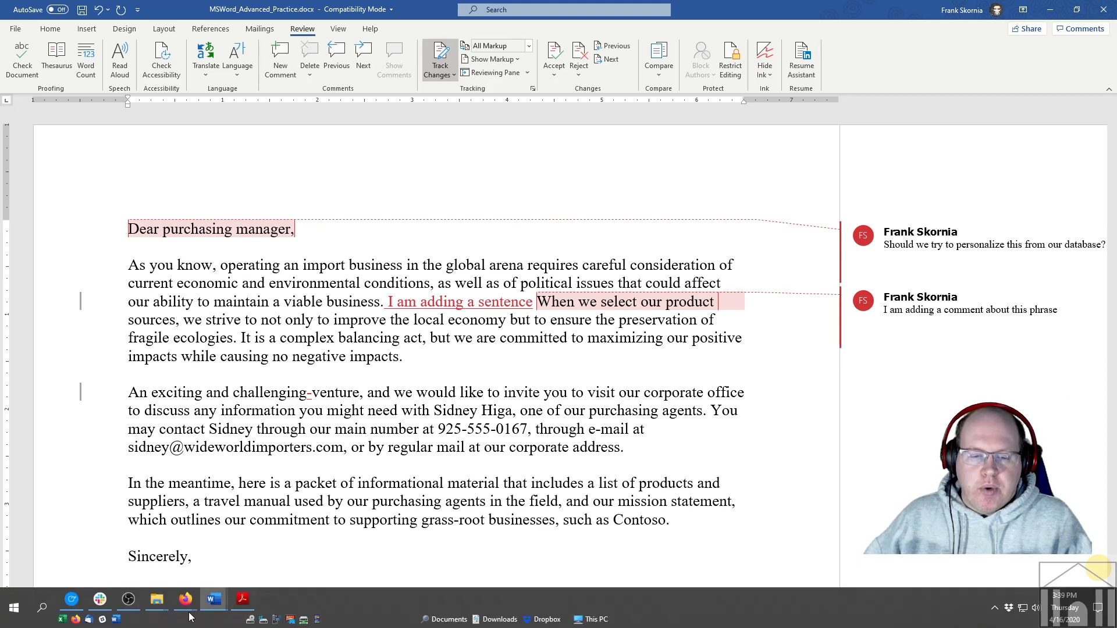
click(194, 558)
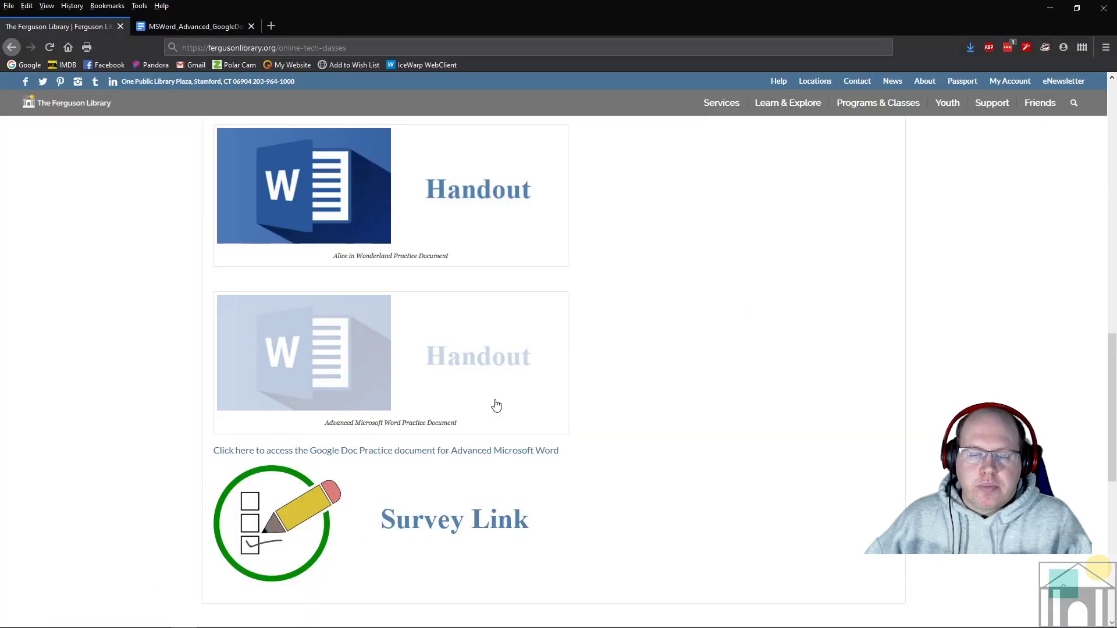
mouse_move(215, 608)
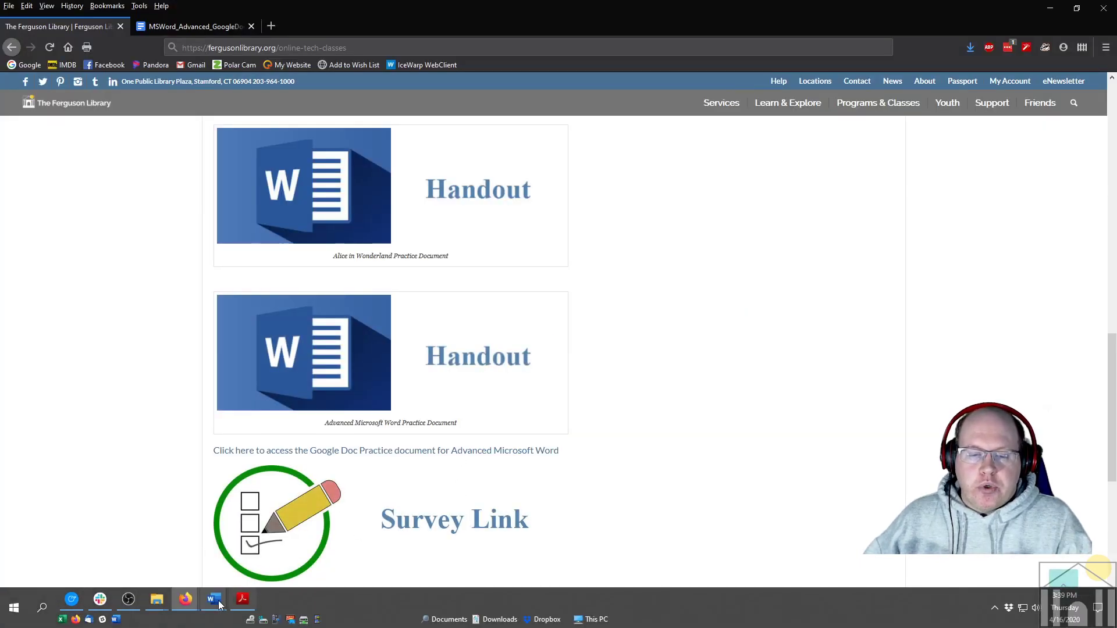
click(175, 559)
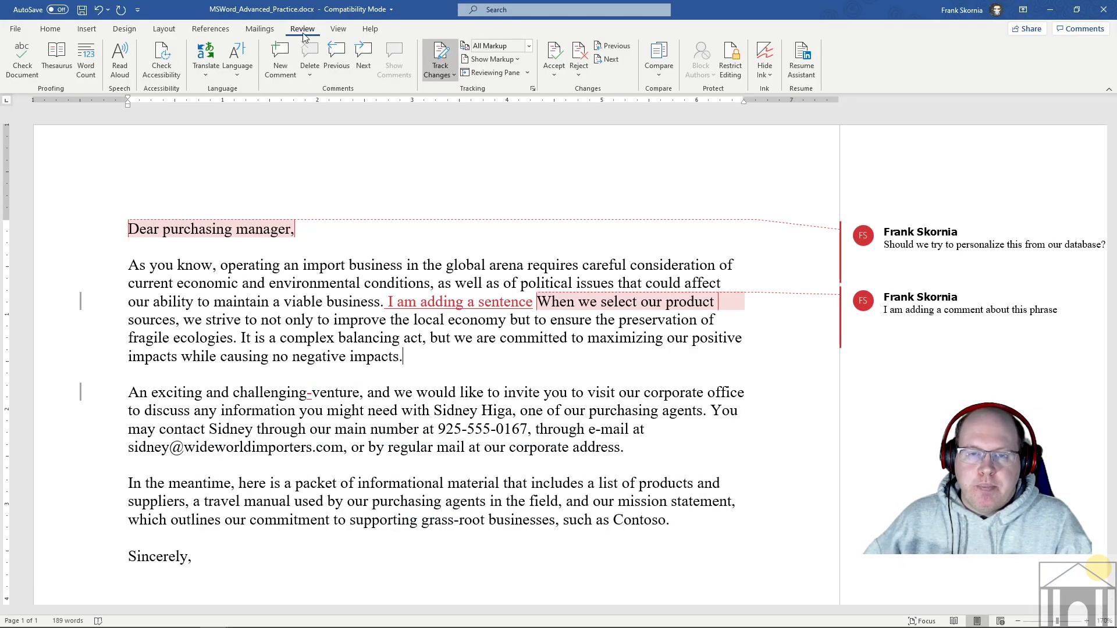
- Look at the Track Changes options and the markup display choices for the letter
click(438, 74)
click(155, 228)
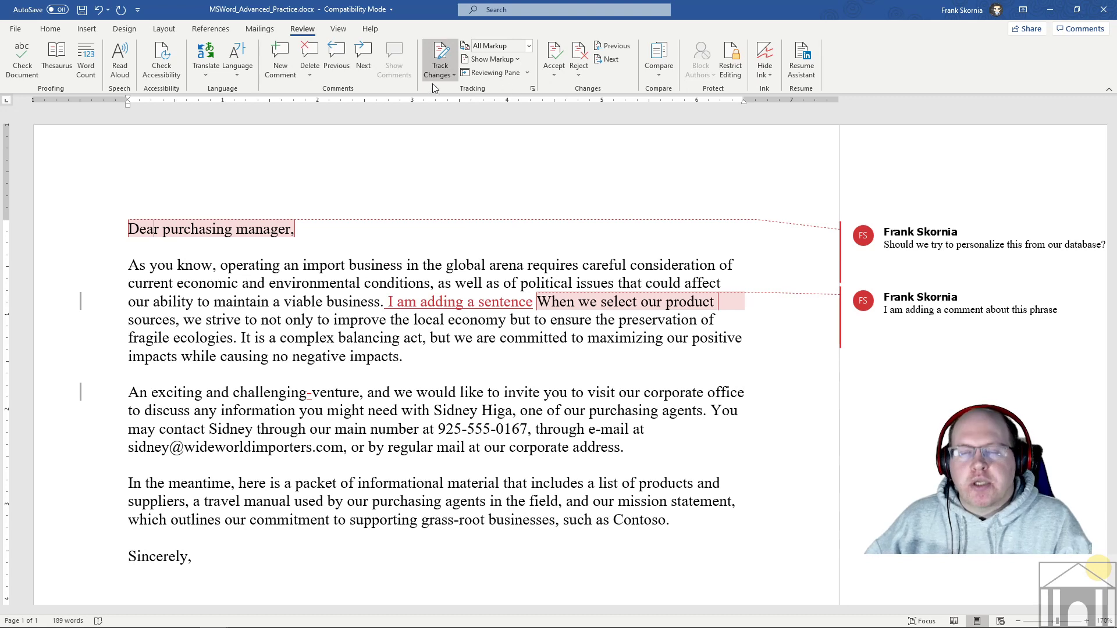
click(501, 50)
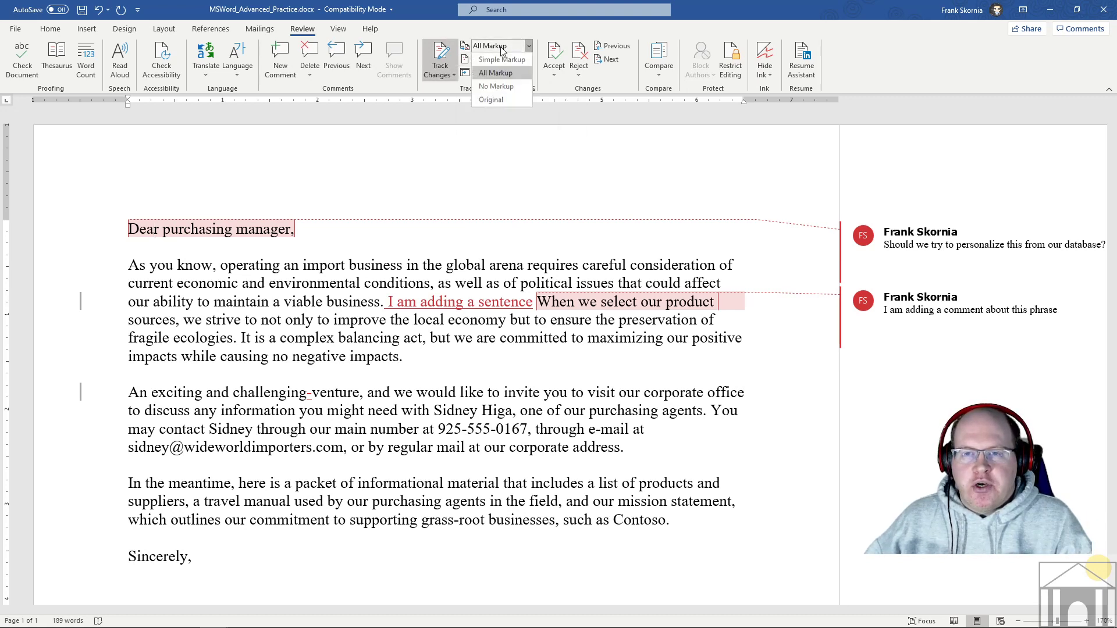
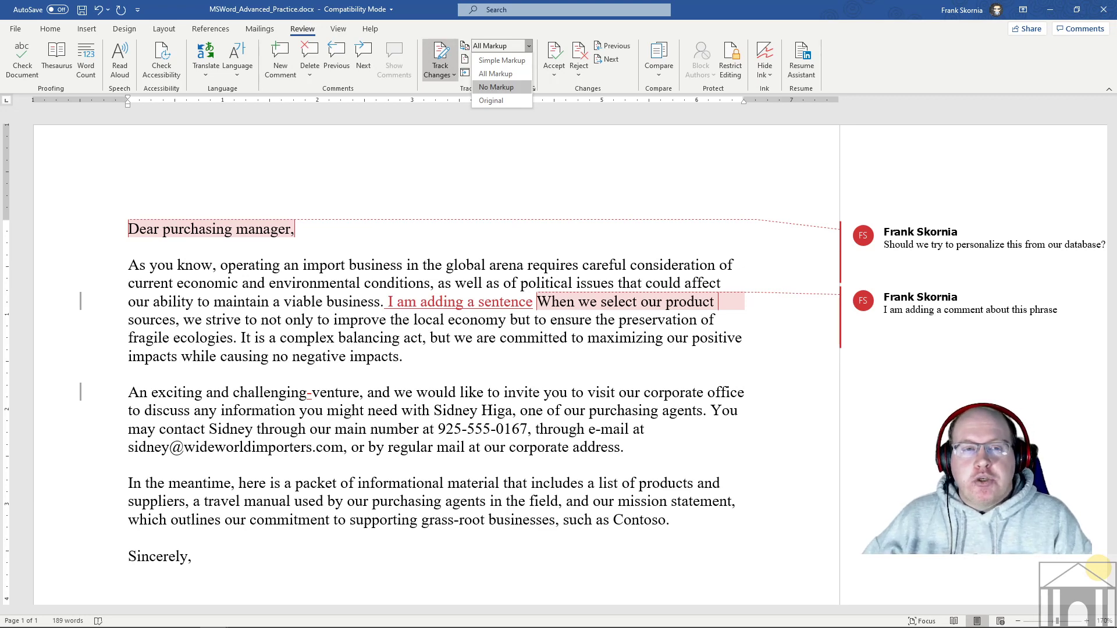
- Open Save As for the letter and examine the file formats it can be saved in
click(17, 29)
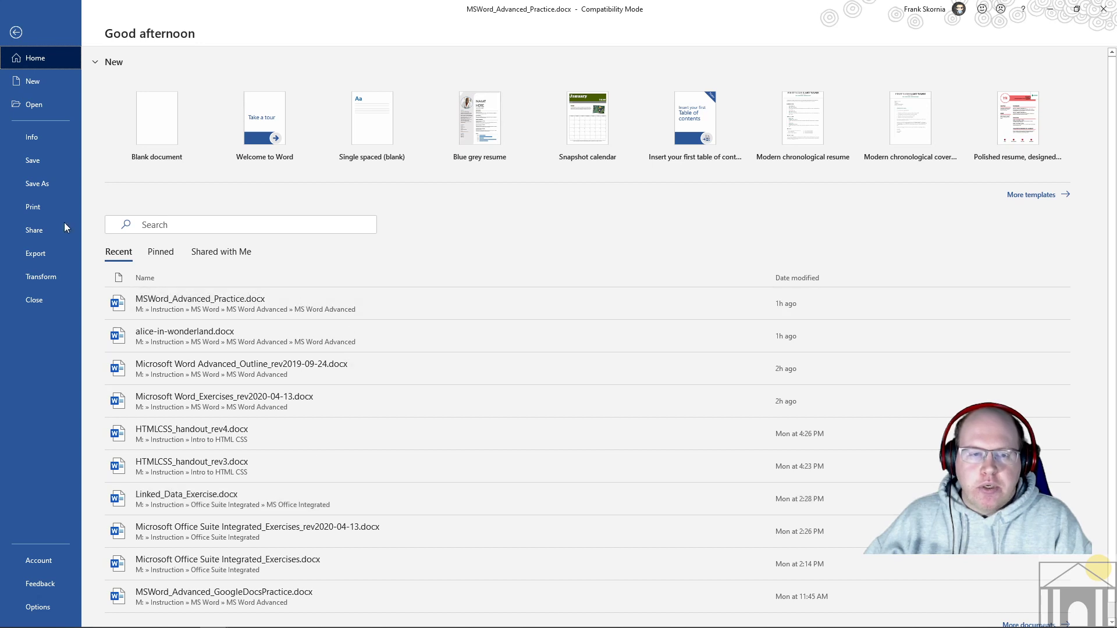
click(33, 186)
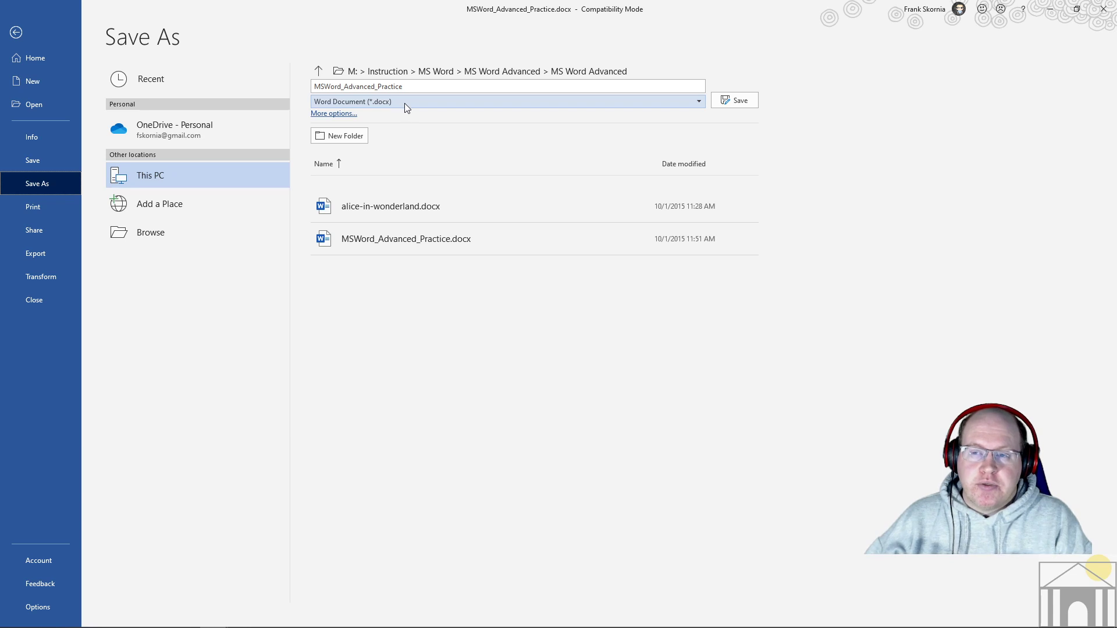
click(429, 102)
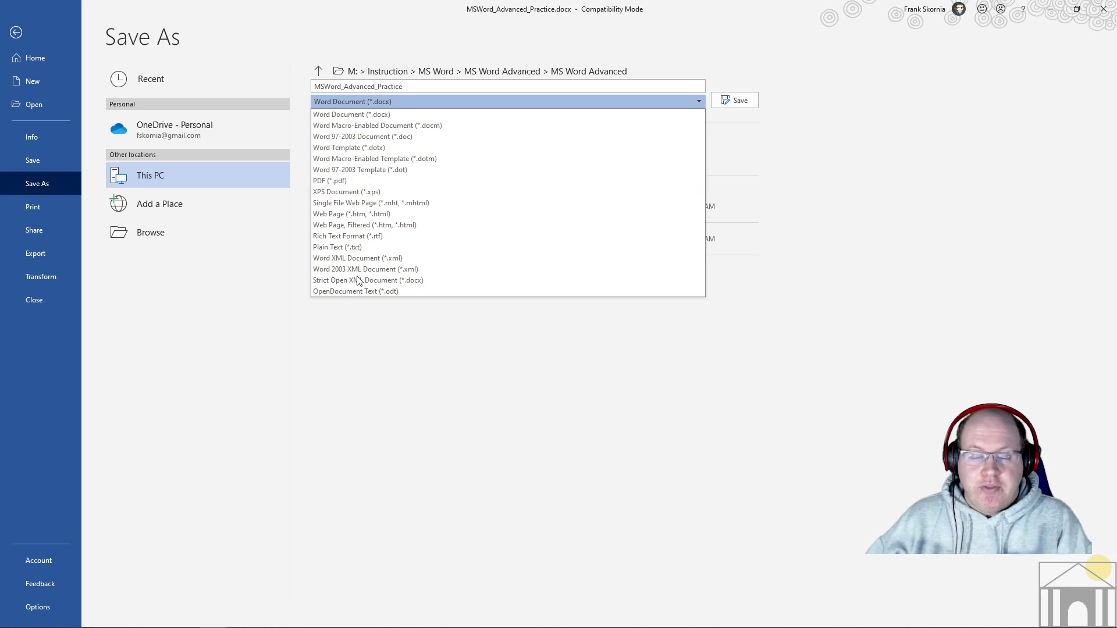
- Check the Word exercises PDF in Acrobat Reader, return to the letter in Word and review its save formats again
click(248, 604)
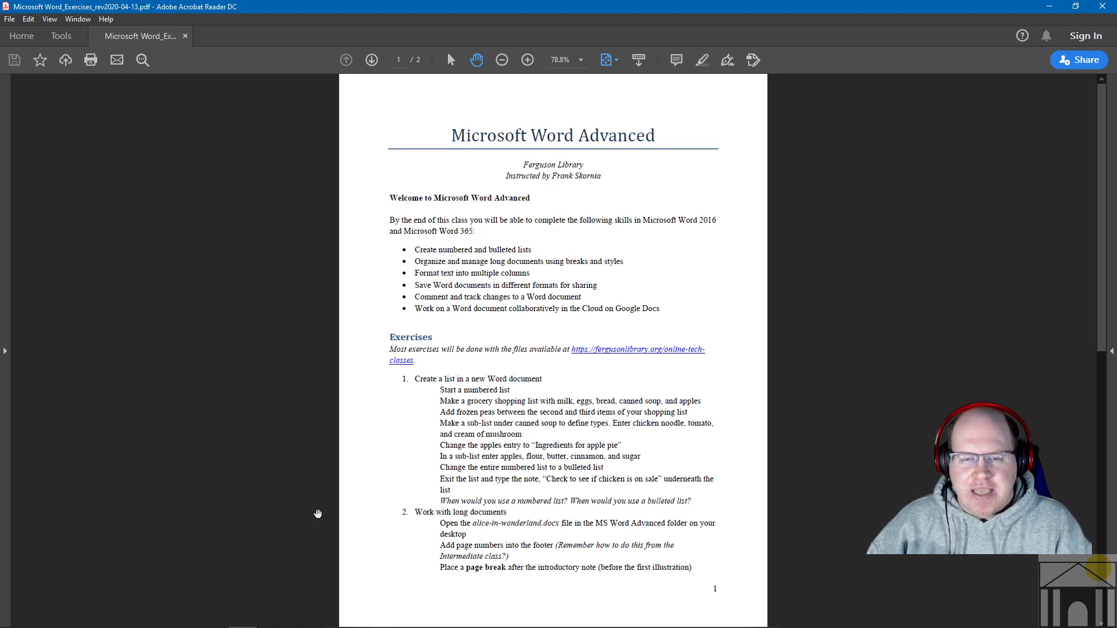
click(220, 603)
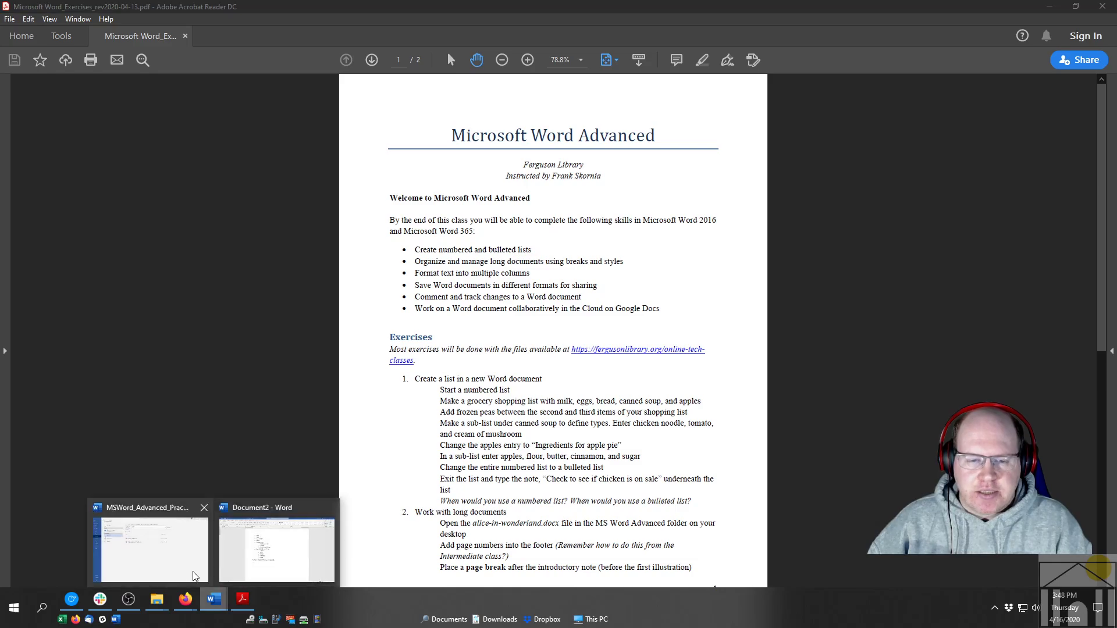
click(182, 569)
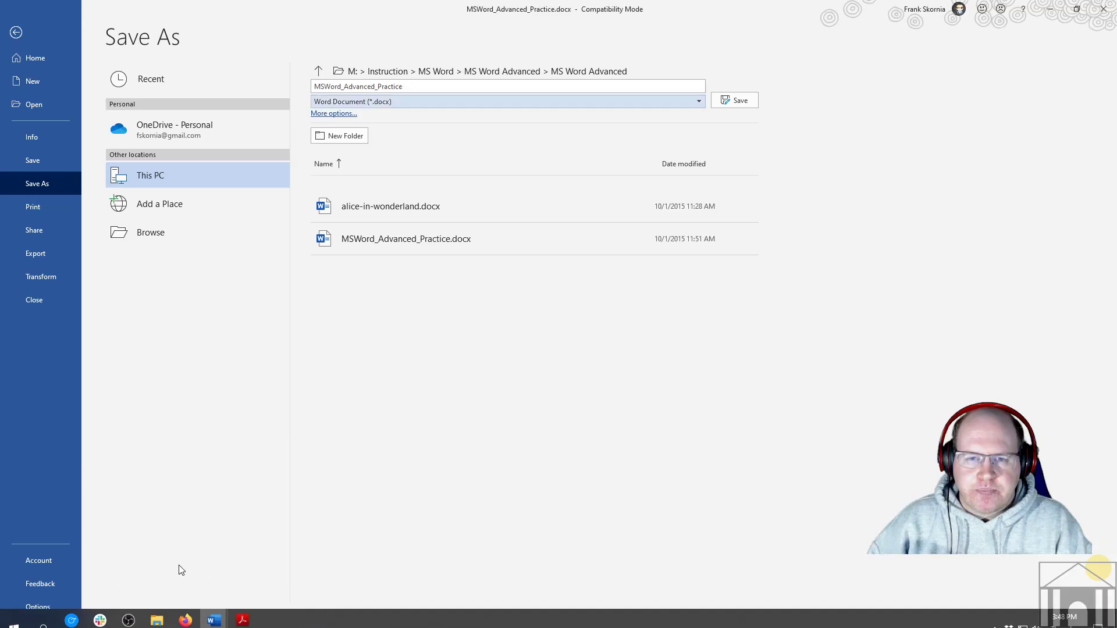
click(404, 102)
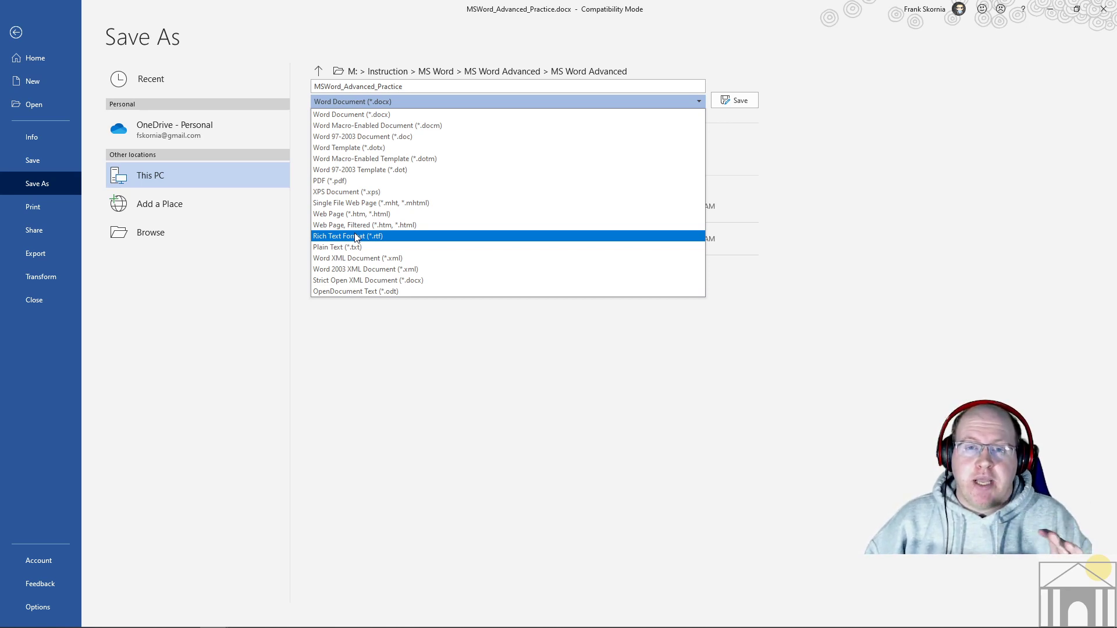
click(831, 205)
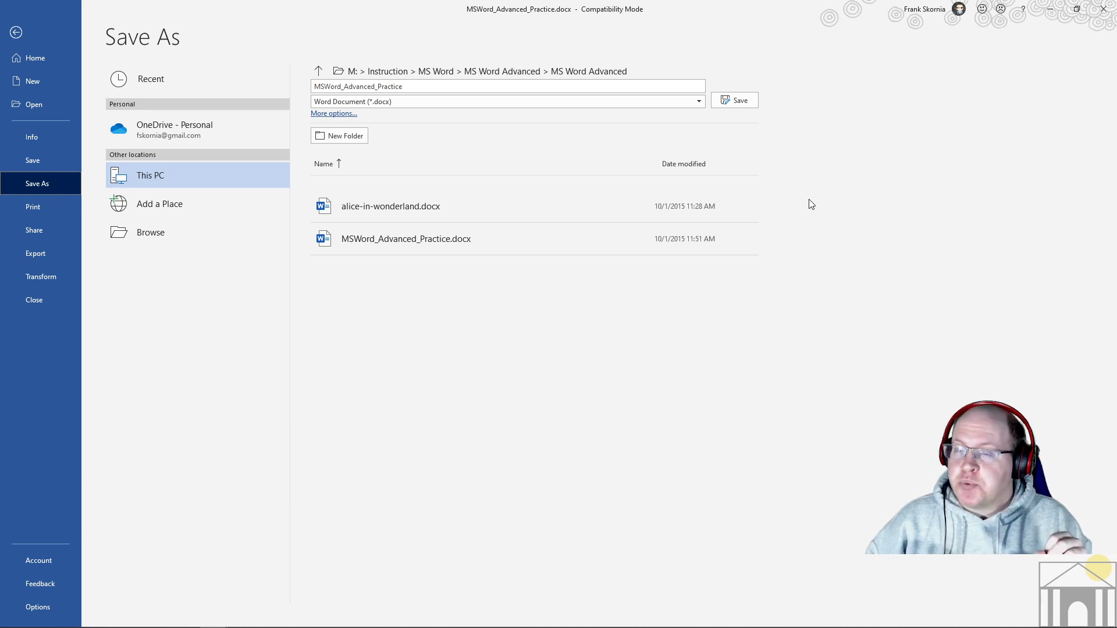
- Close the MSWord_Advanced_Practice letter without saving and start closing the shopping list document
click(1104, 9)
click(552, 341)
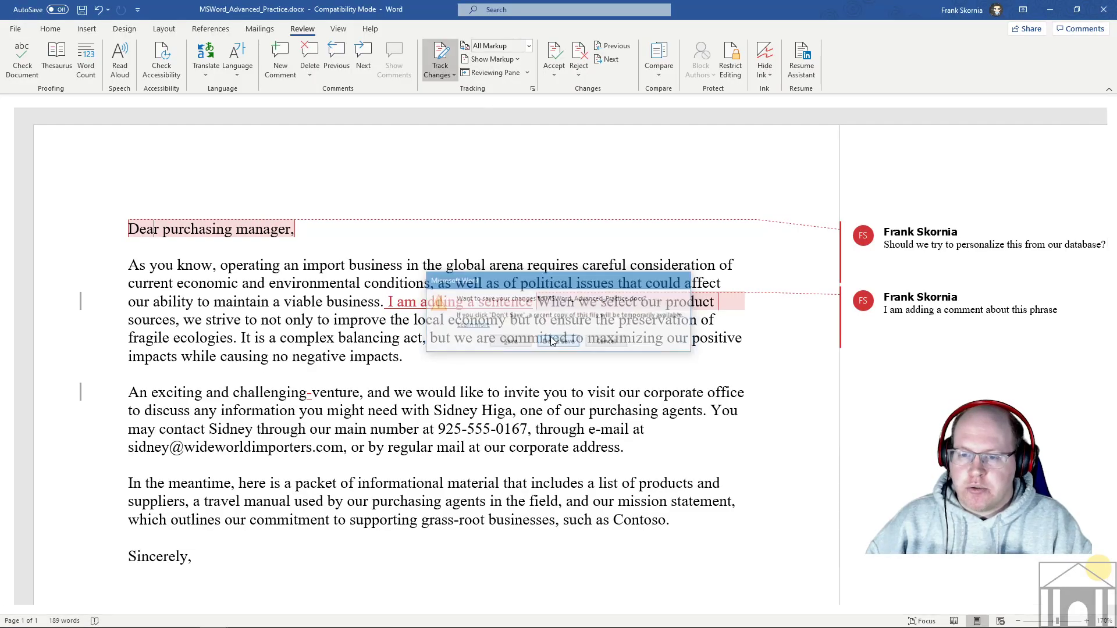
click(1050, 14)
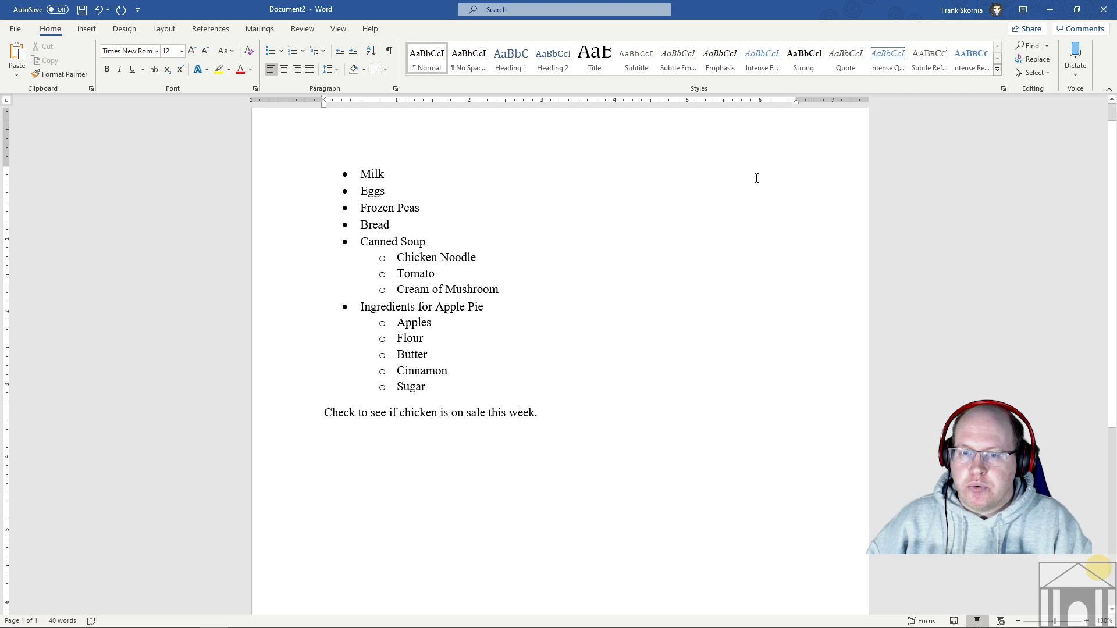
click(1104, 9)
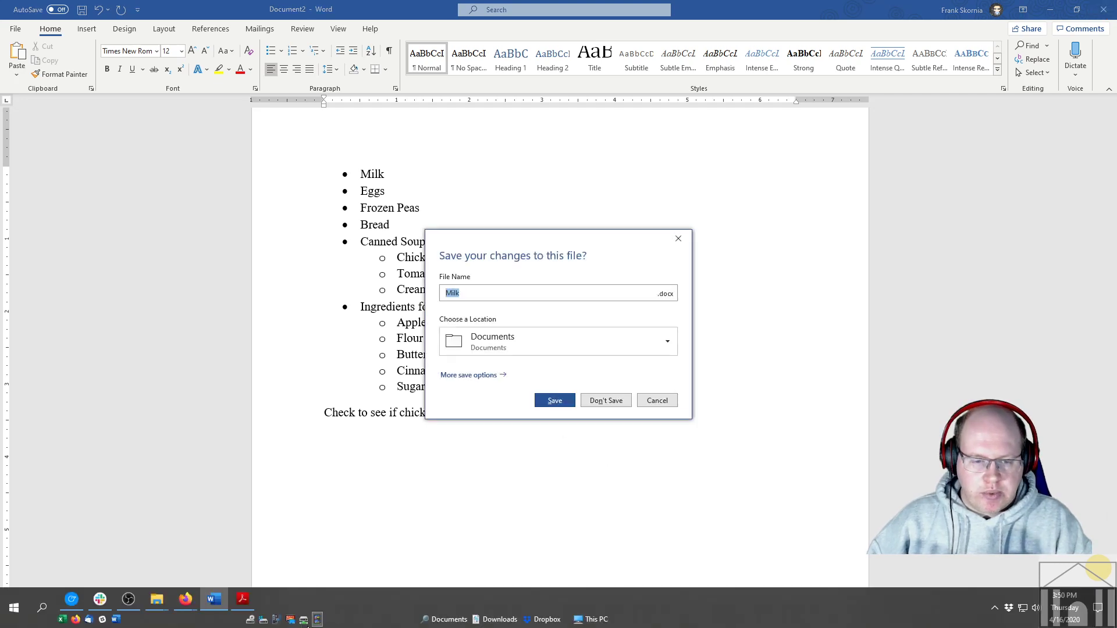
- Switch to the Firefox browser and open the Ferguson Library online technology classes page at fergusonlibrary.org/online-tech-classes
mouse_move(186, 607)
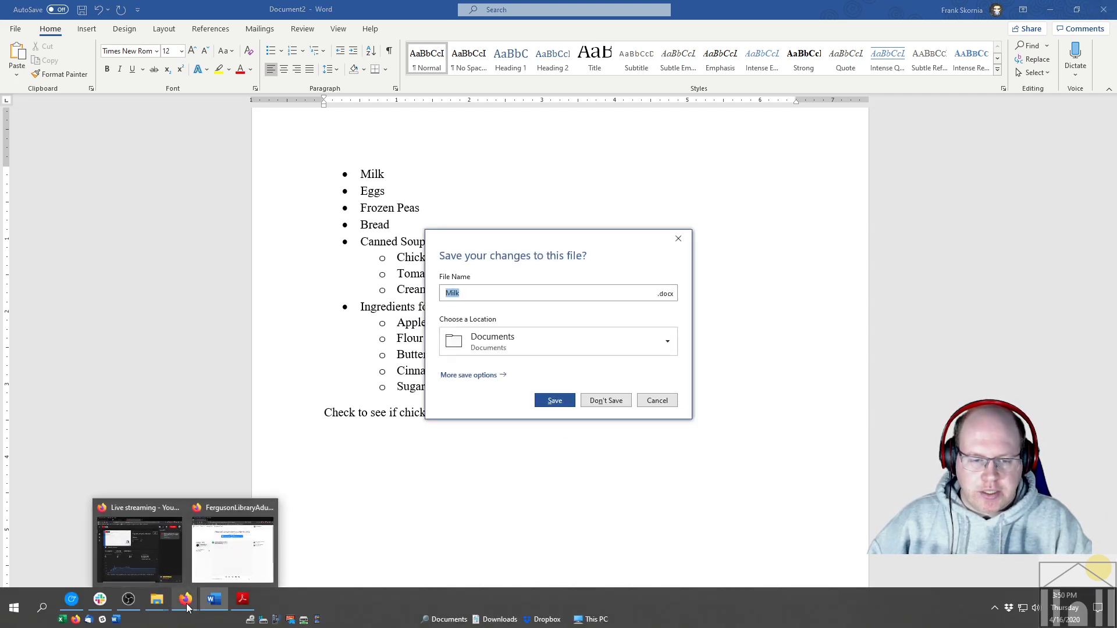
click(233, 550)
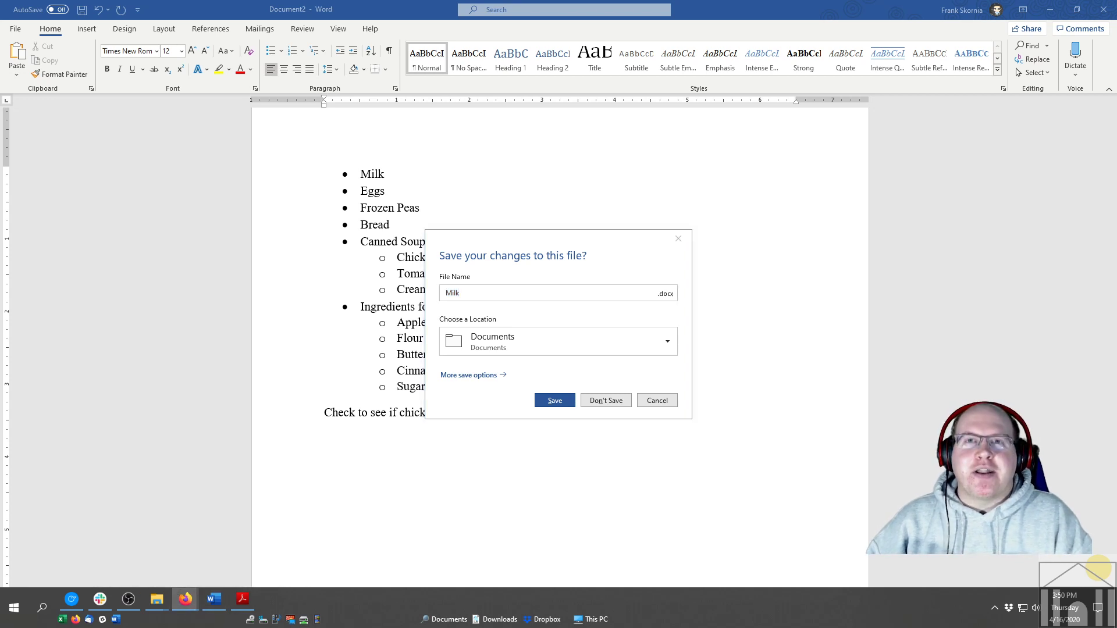
drag(373, 0, 572, 137)
double_click(571, 137)
click(227, 48)
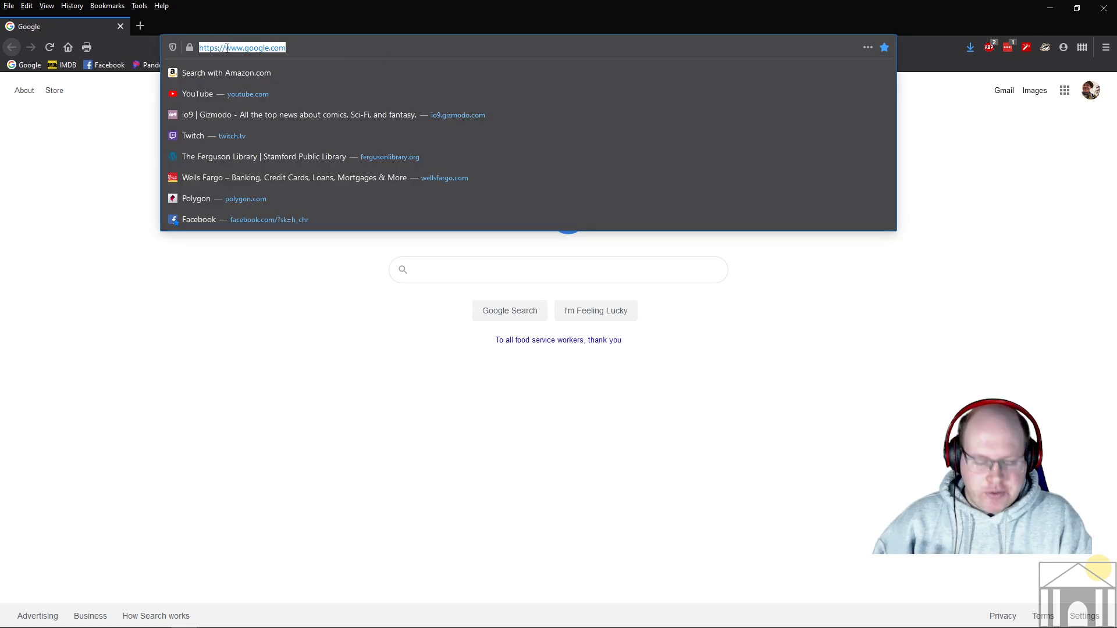
text(fergusonlibrary.org/)
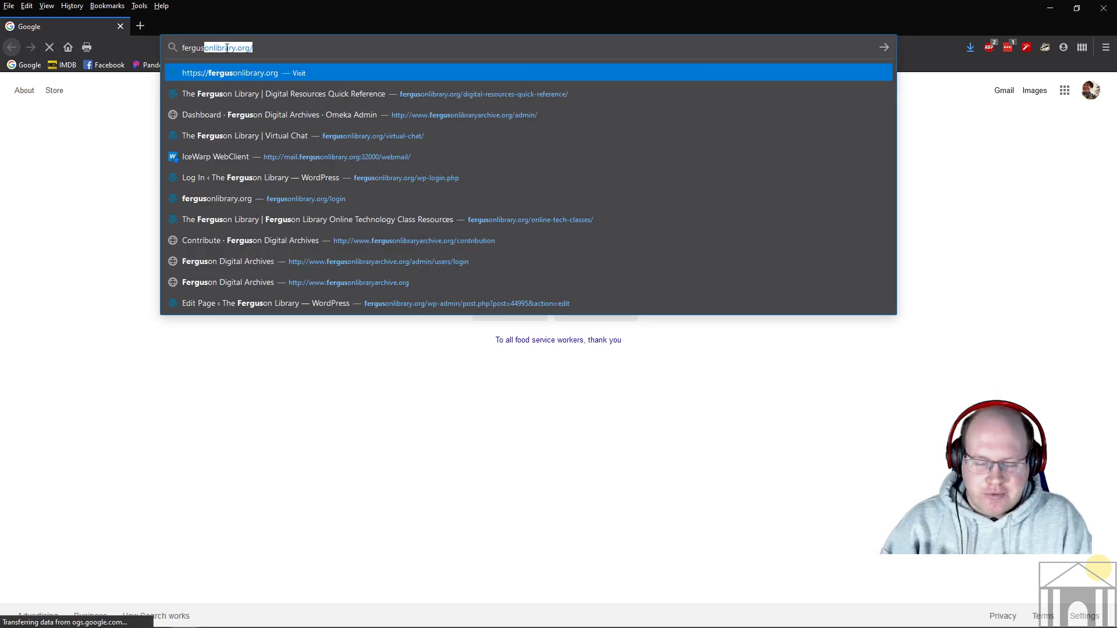
key(Right)
text(o)
key(Return)
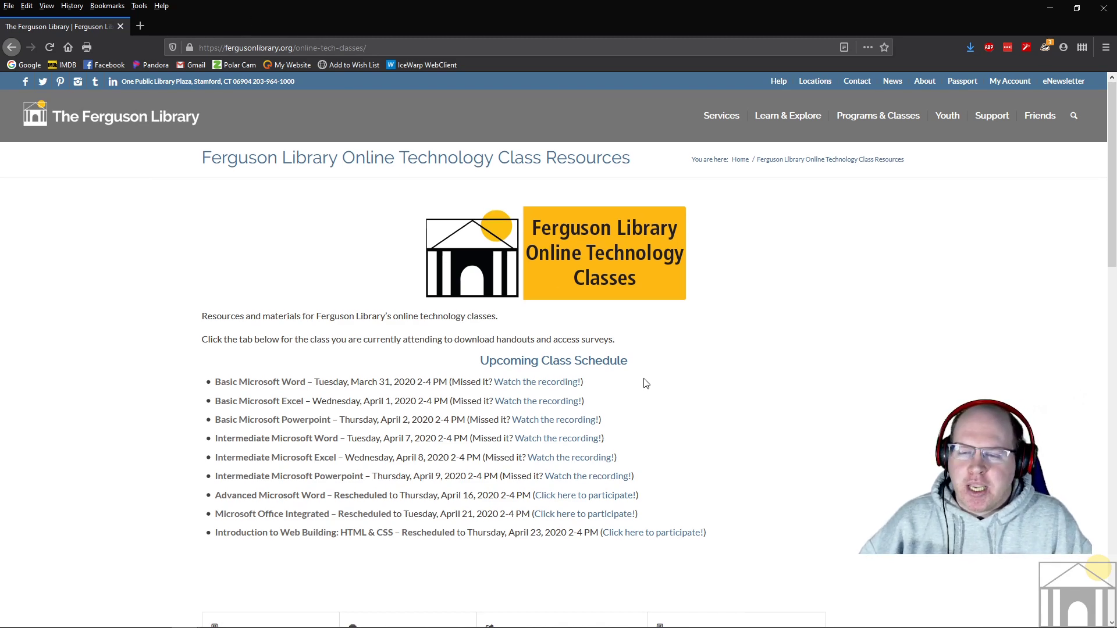
- Show the Advanced Microsoft Word class materials and open the linked Google Doc practice document
scroll(643, 381, down, 7)
click(694, 316)
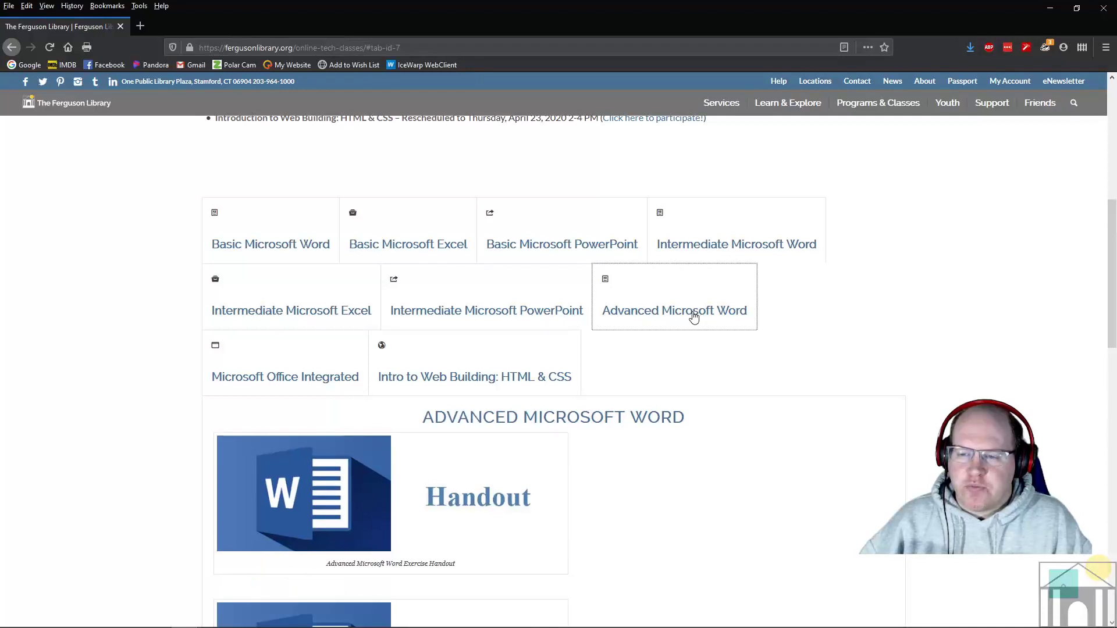
scroll(834, 439, down, 7)
scroll(834, 442, down, 3)
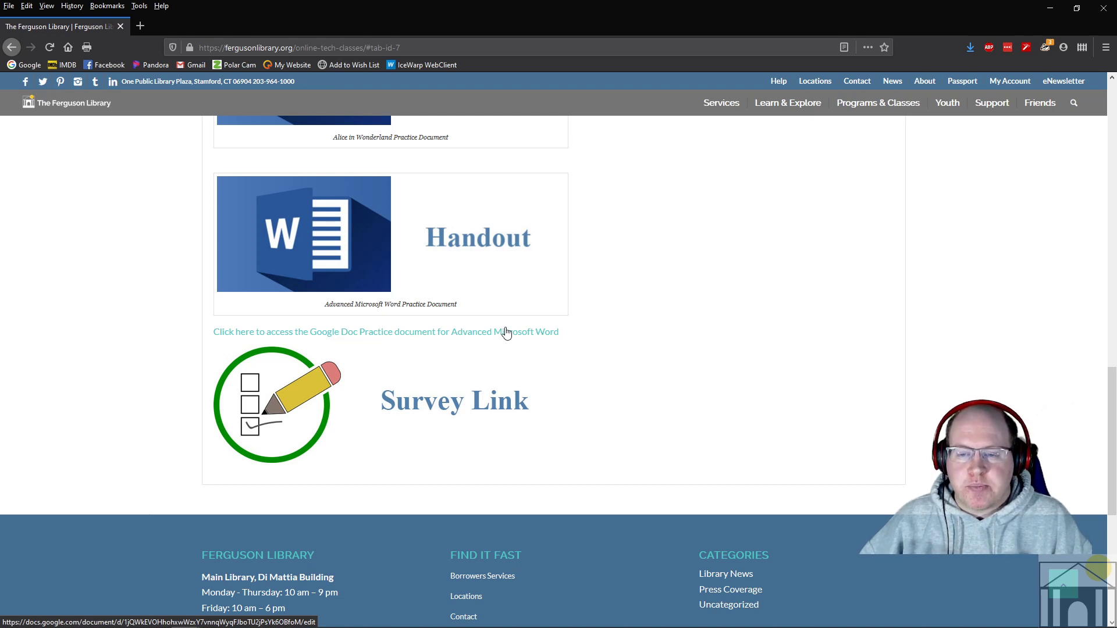
click(465, 333)
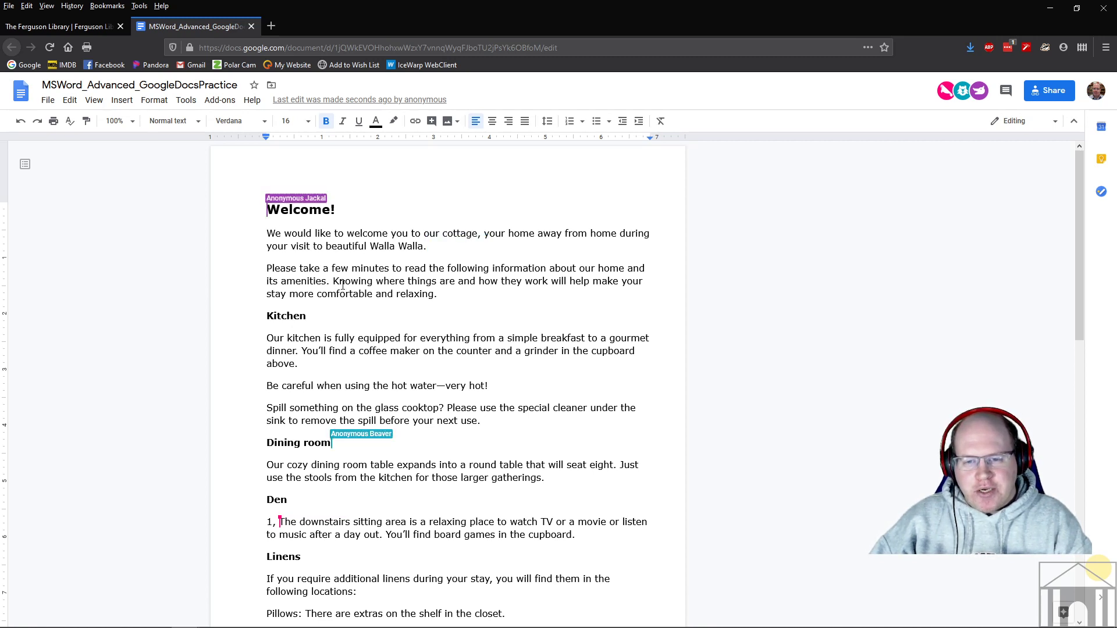
- Add the text "Can make changes I want" after "before your next use." in the Kitchen section
click(557, 351)
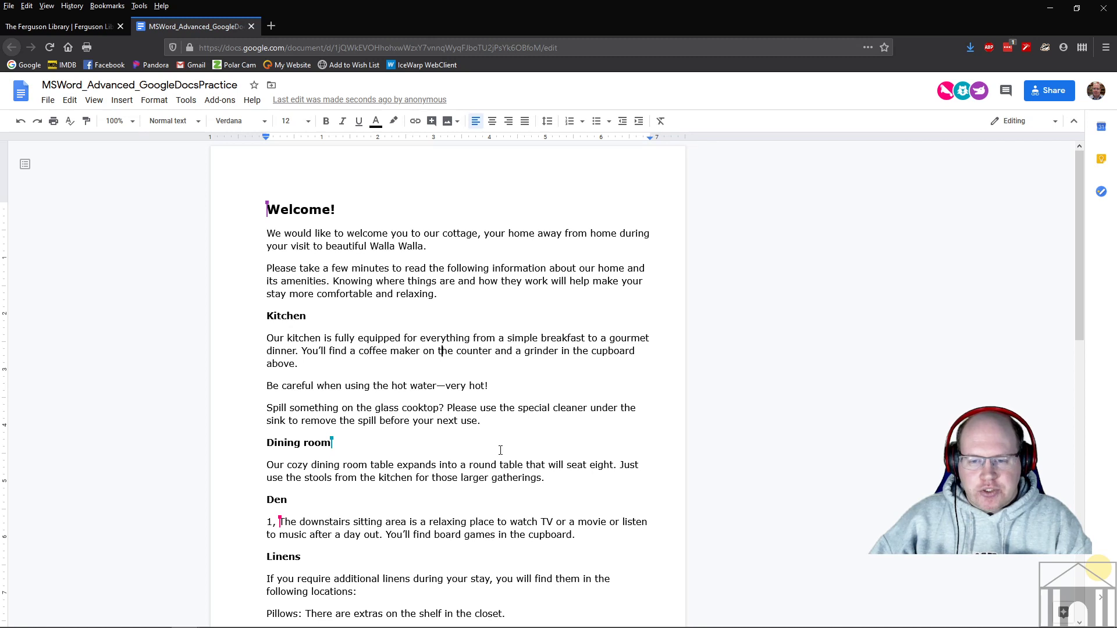
click(500, 421)
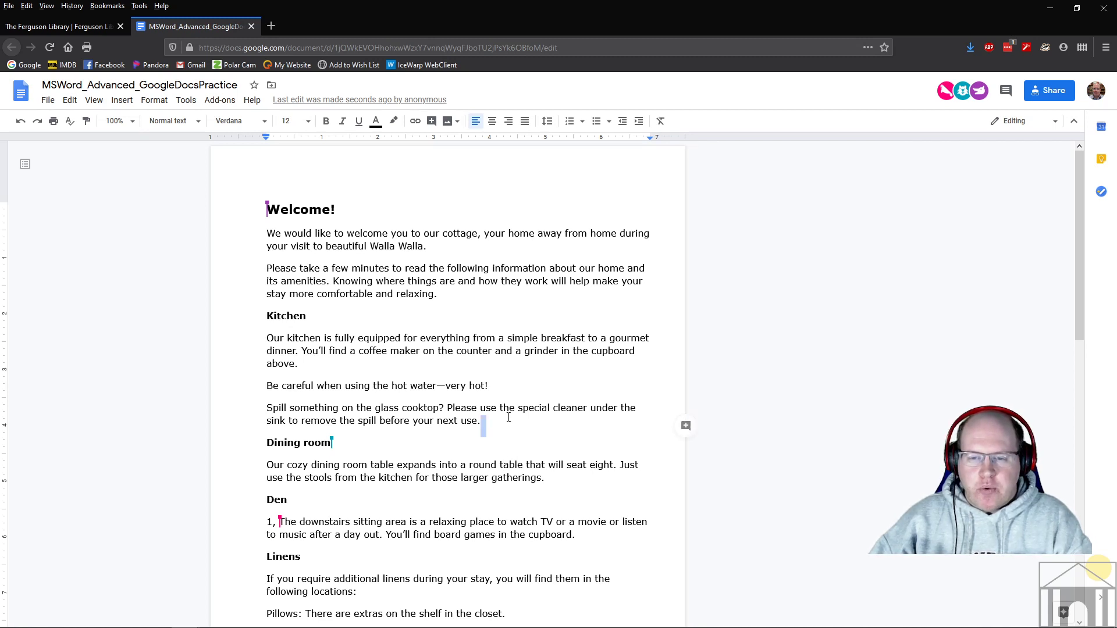
text(Can)
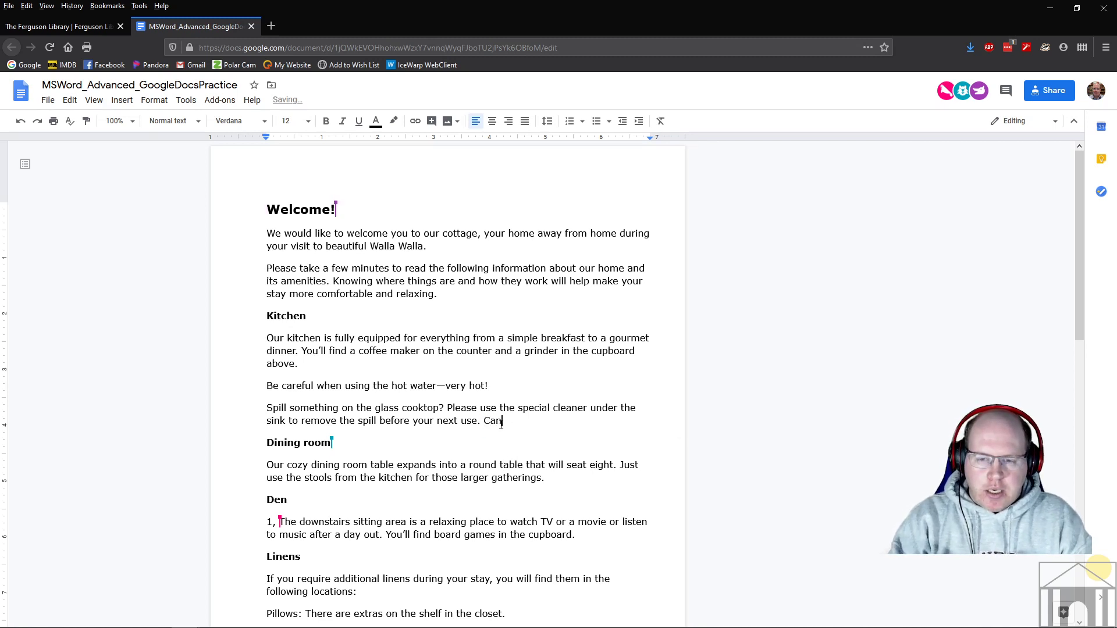
text( make changes)
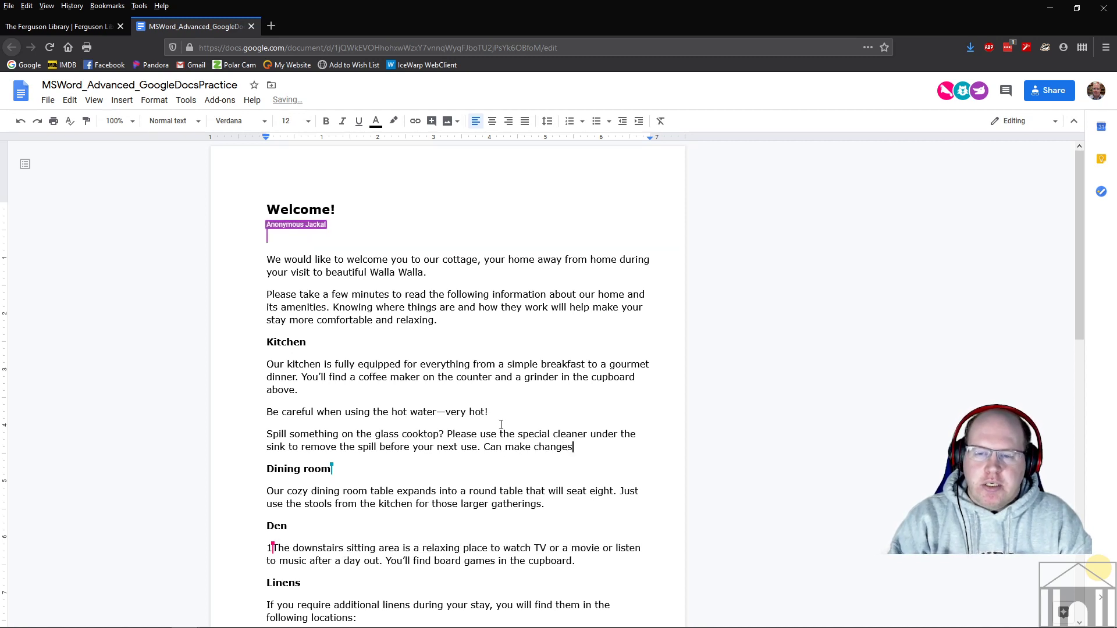
text( I want)
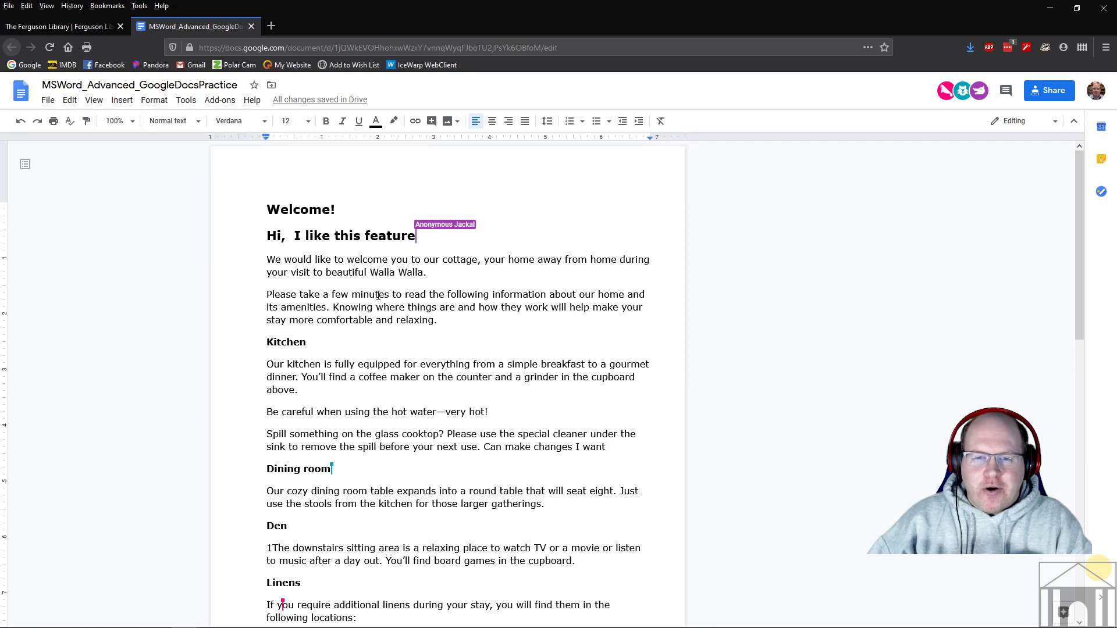
- Insert "I like it too" before "this feature" in the line below the Welcome heading
click(341, 235)
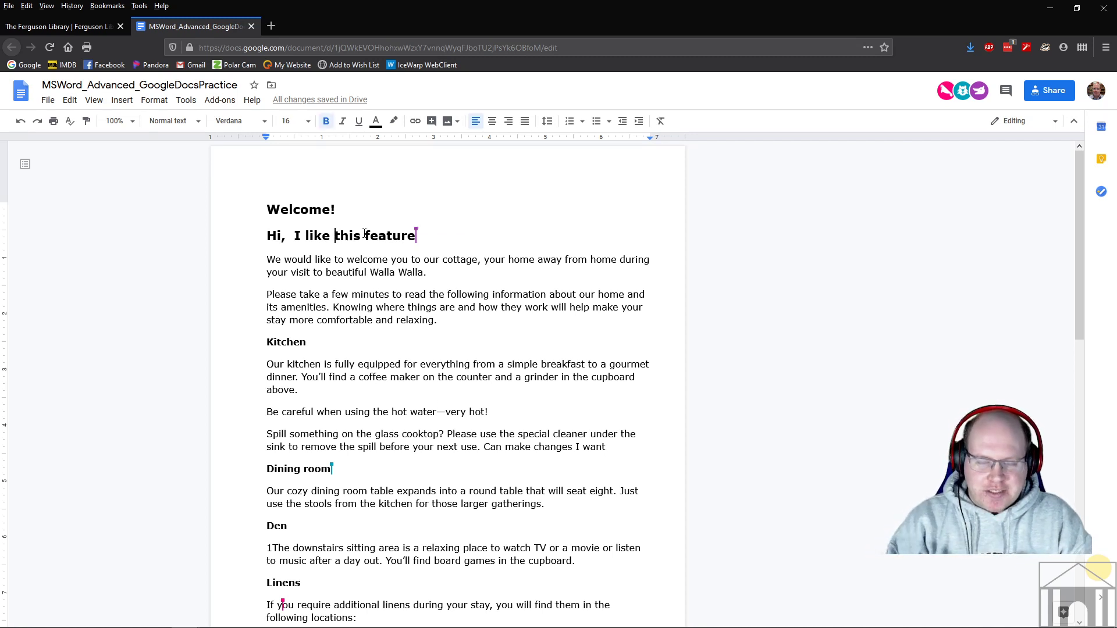
text(I like it to)
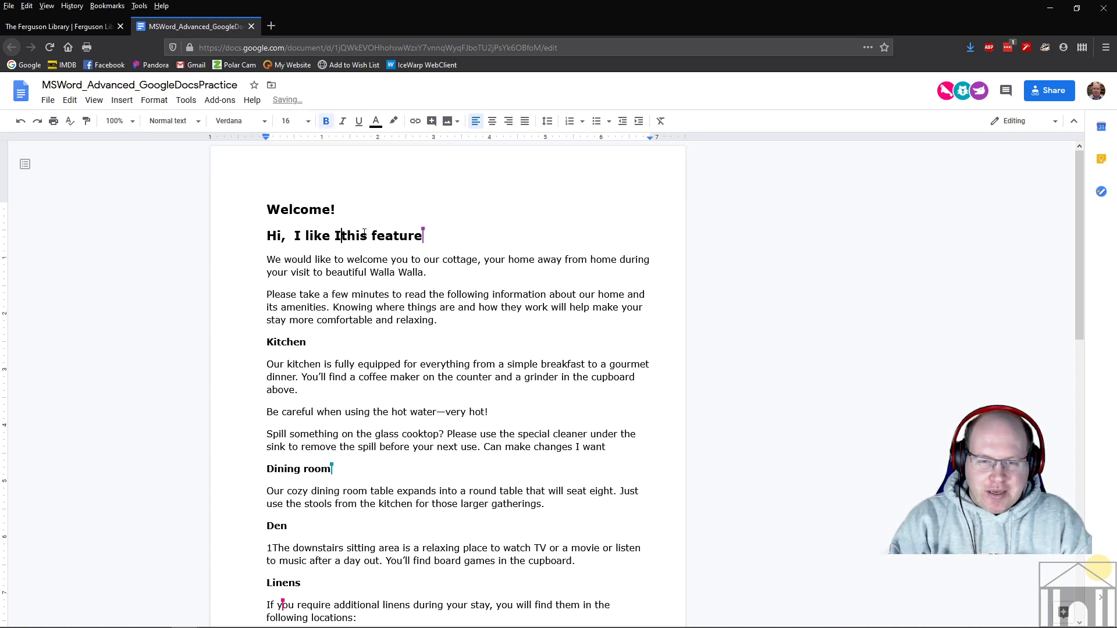
text(o)
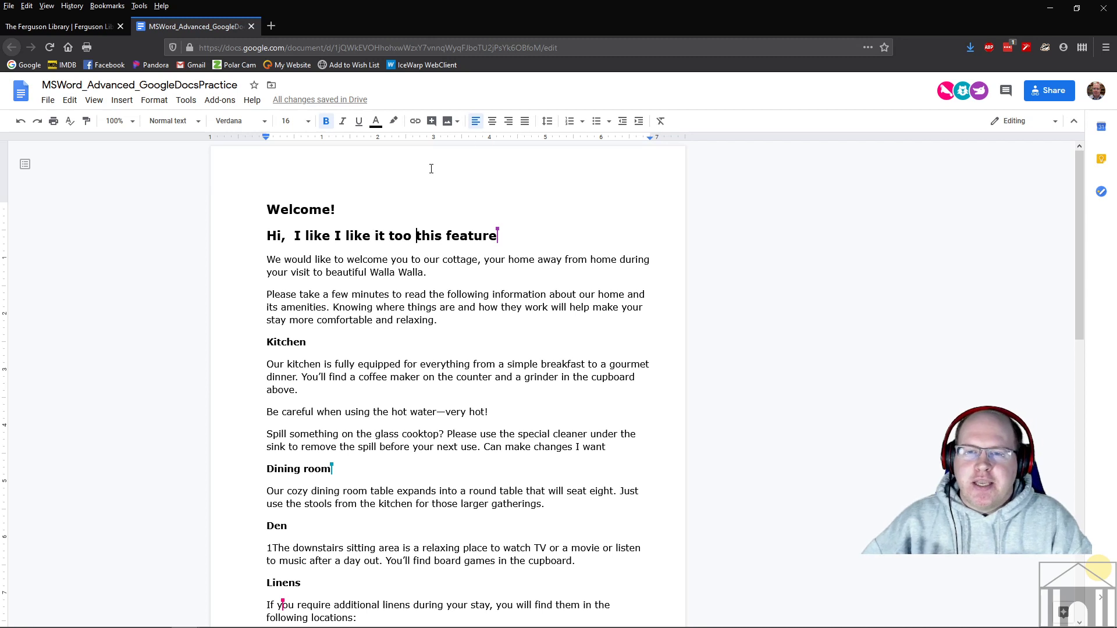
- Post the comment "A comment here about how we are working." on the word "this" below the Welcome heading
click(431, 121)
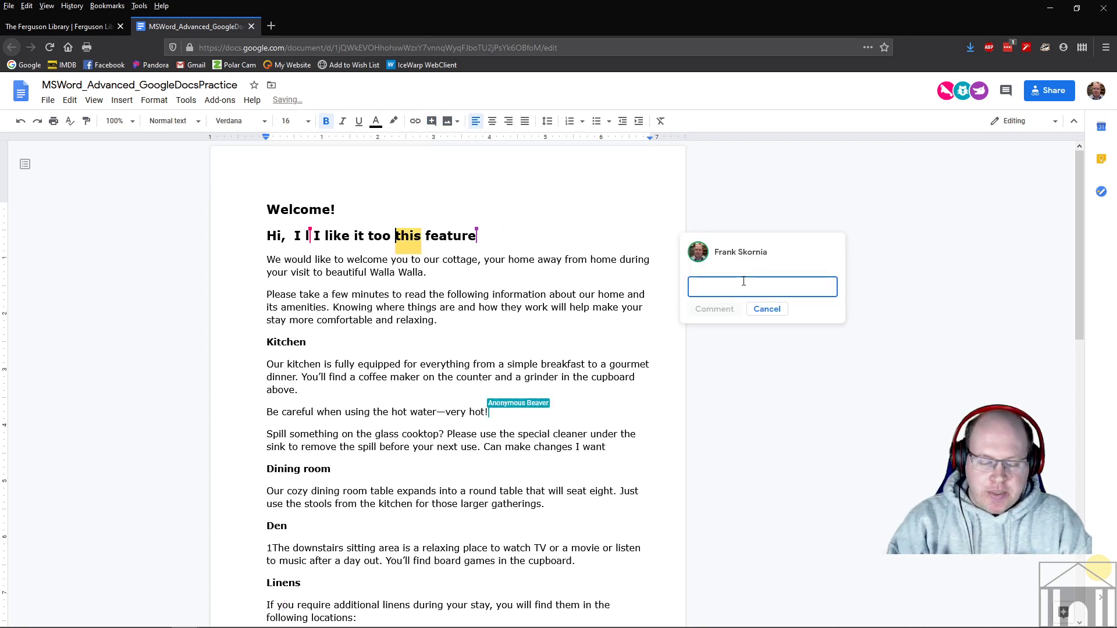
text(A comment)
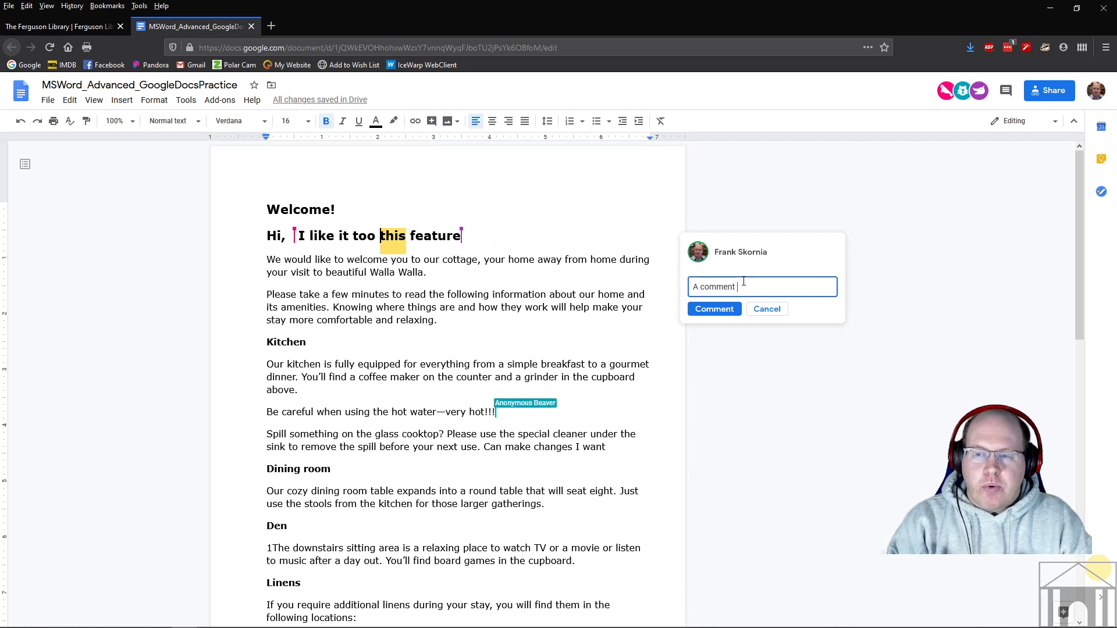
text( here)
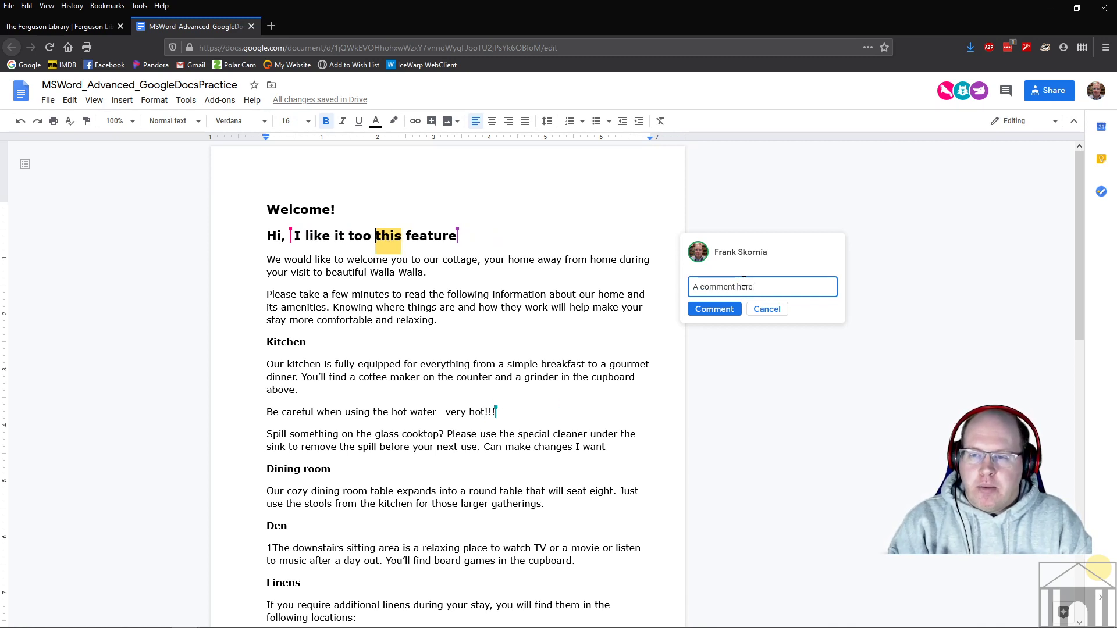
text( abou)
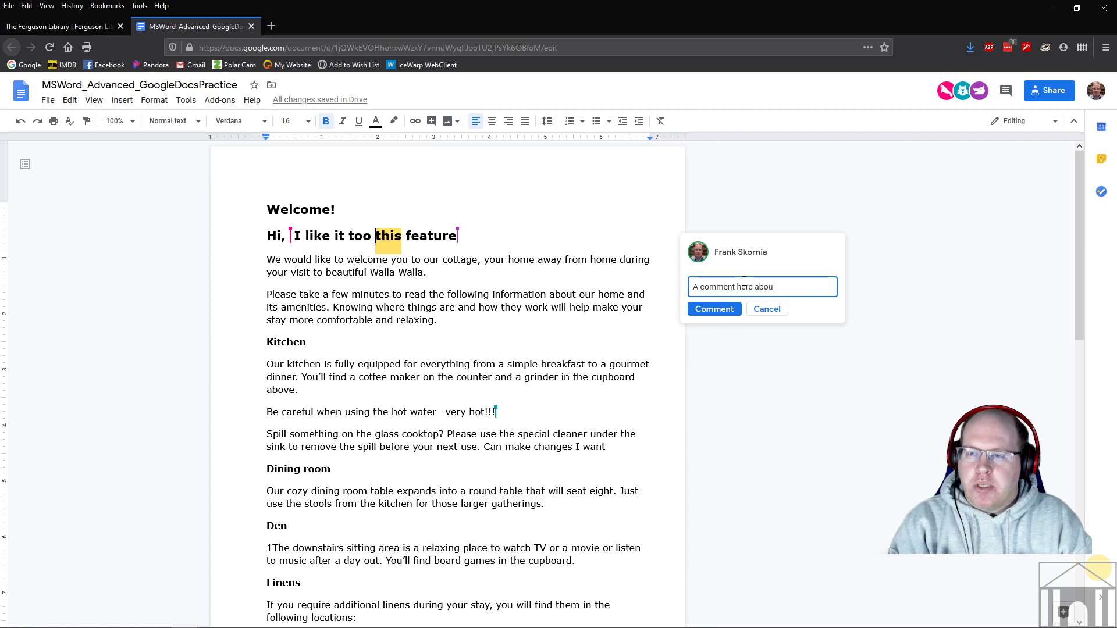
text(t how wer)
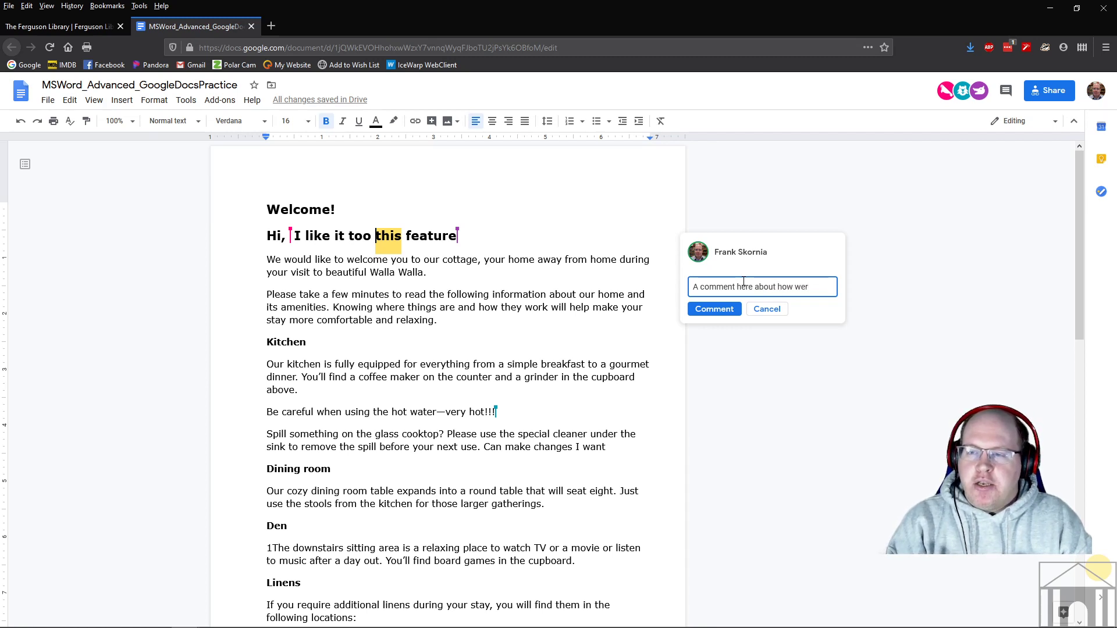
text( a)
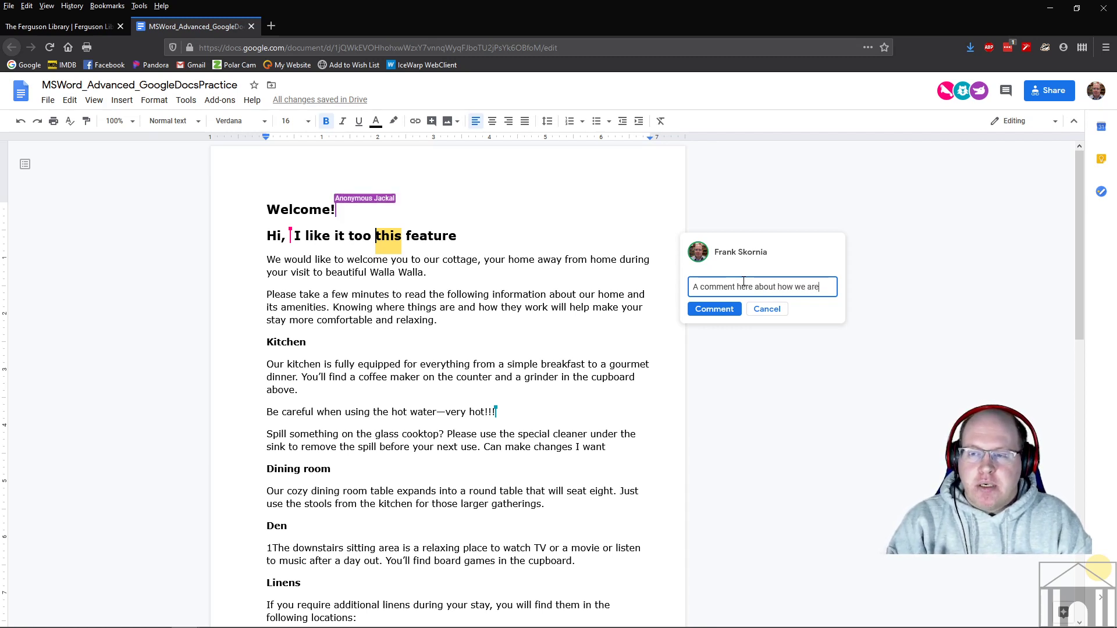
text(re)
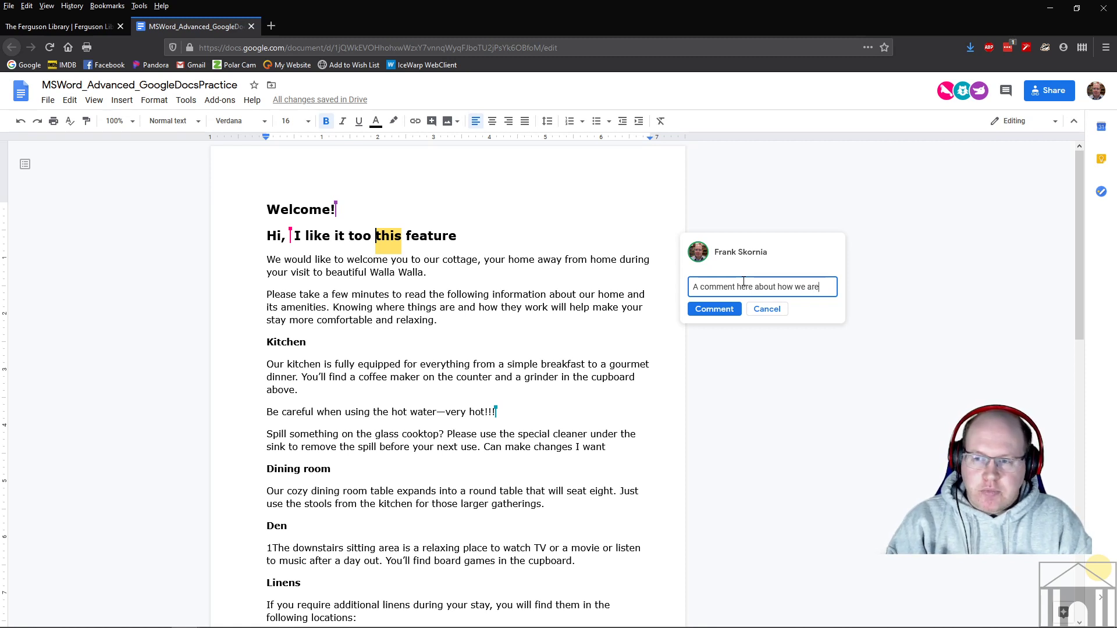
text( working.)
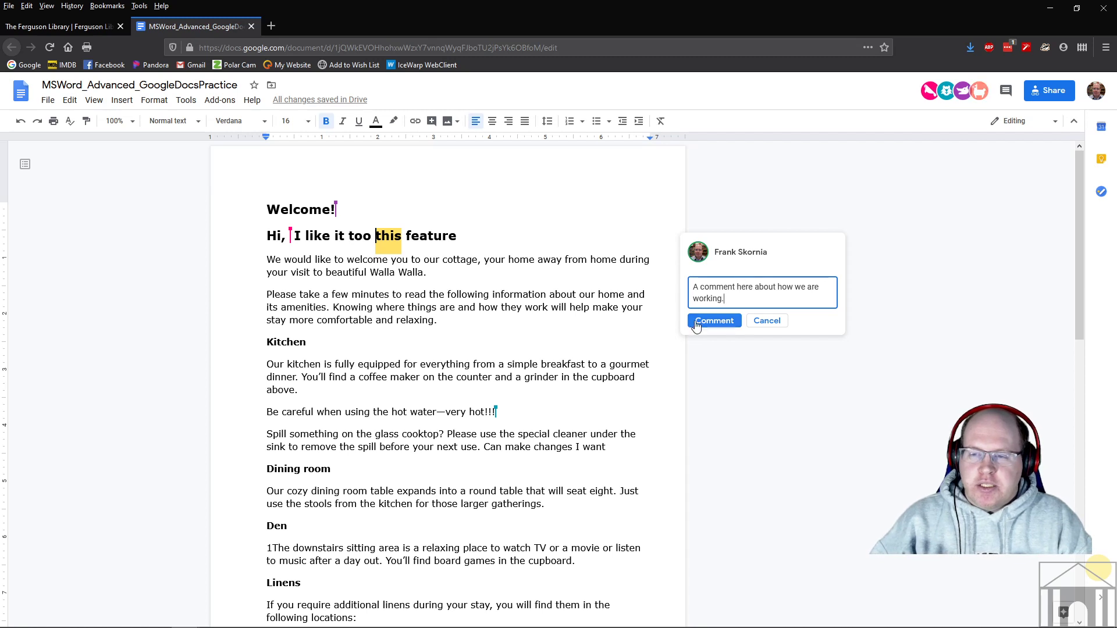
click(718, 322)
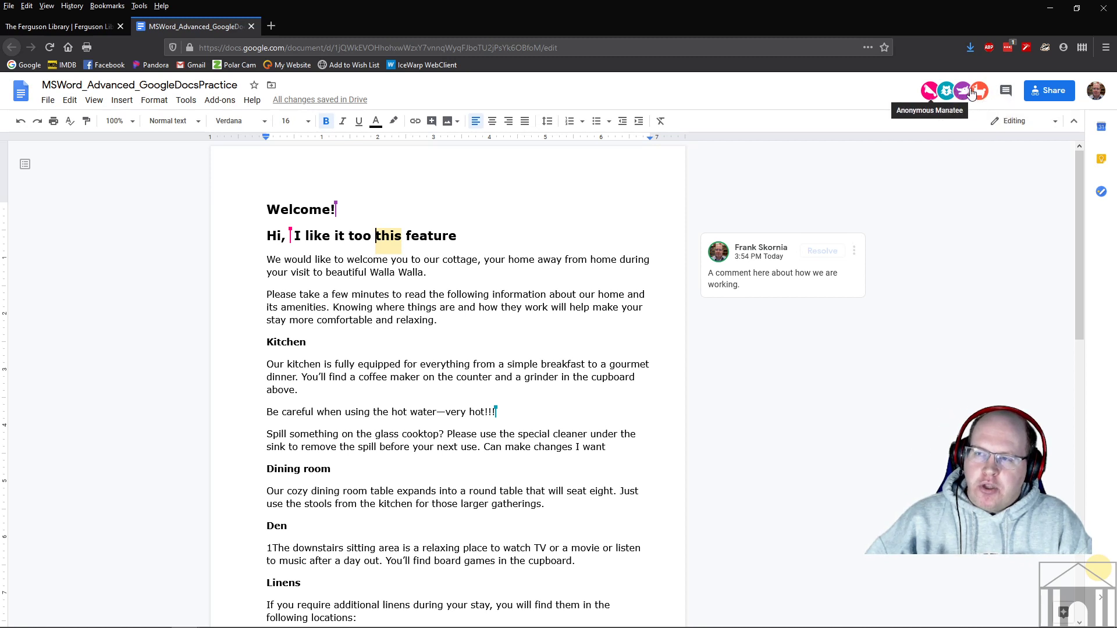
- Look at the document's comment history and its link sharing settings, leaving the settings as they are
click(1007, 97)
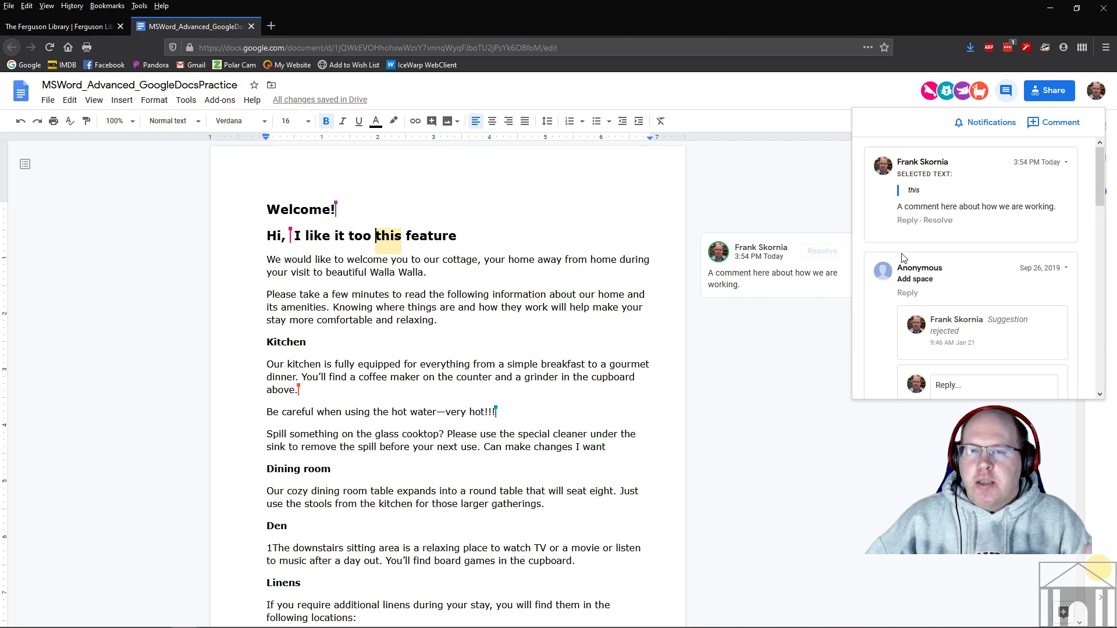
click(1040, 90)
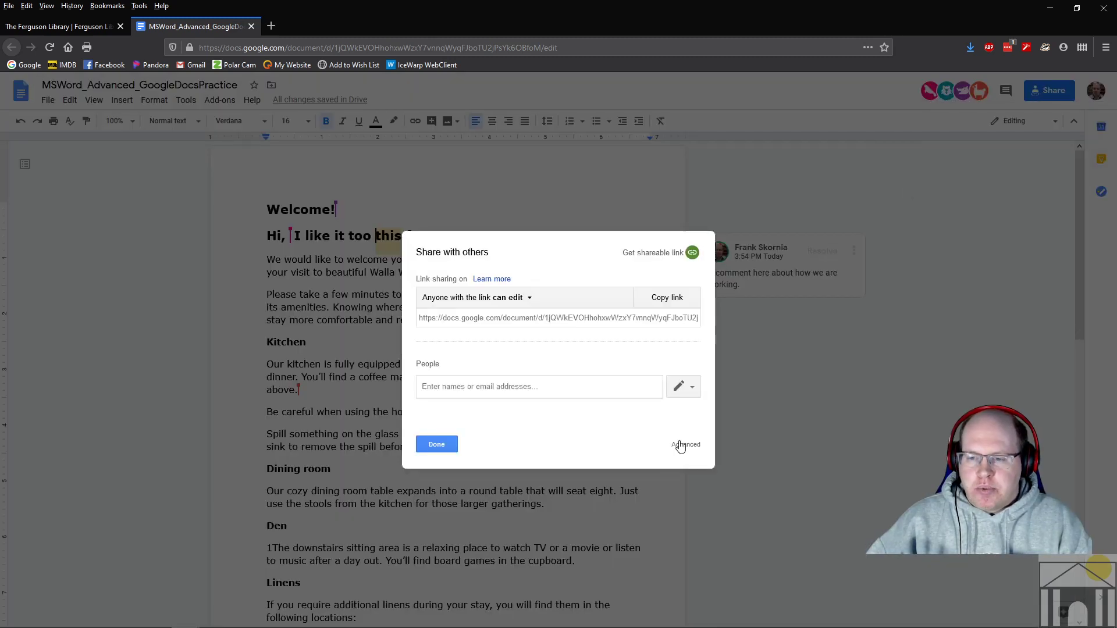
click(436, 445)
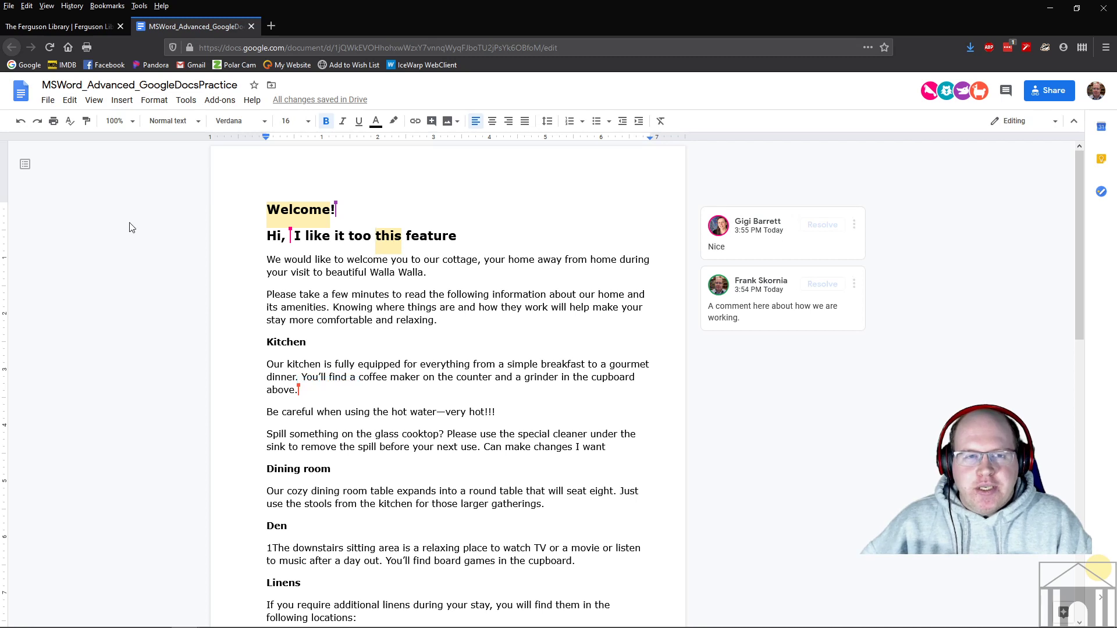
- Visit the Google Docs home page, look at its main navigation menu, and reopen the MSWord_Advanced_GoogleDocsPractice document
click(49, 103)
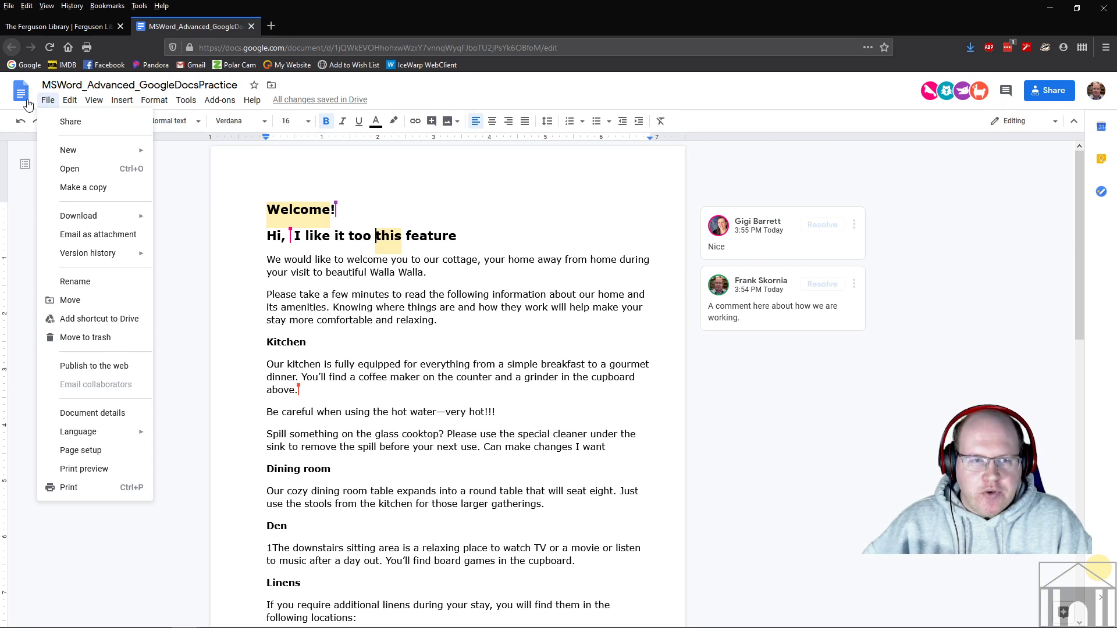
click(24, 100)
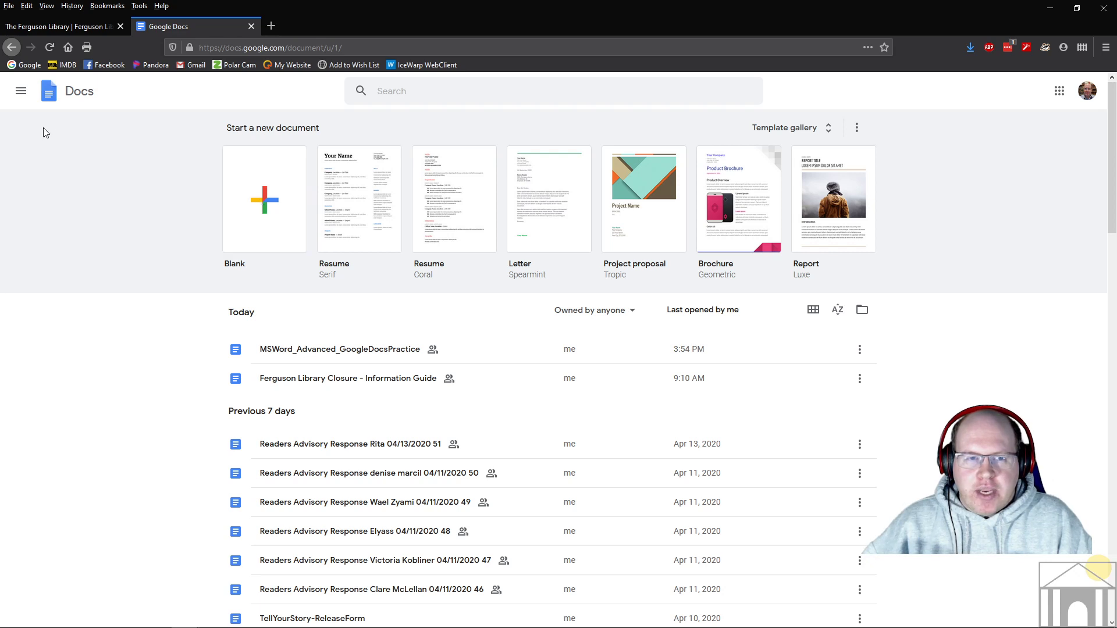
click(21, 90)
click(182, 105)
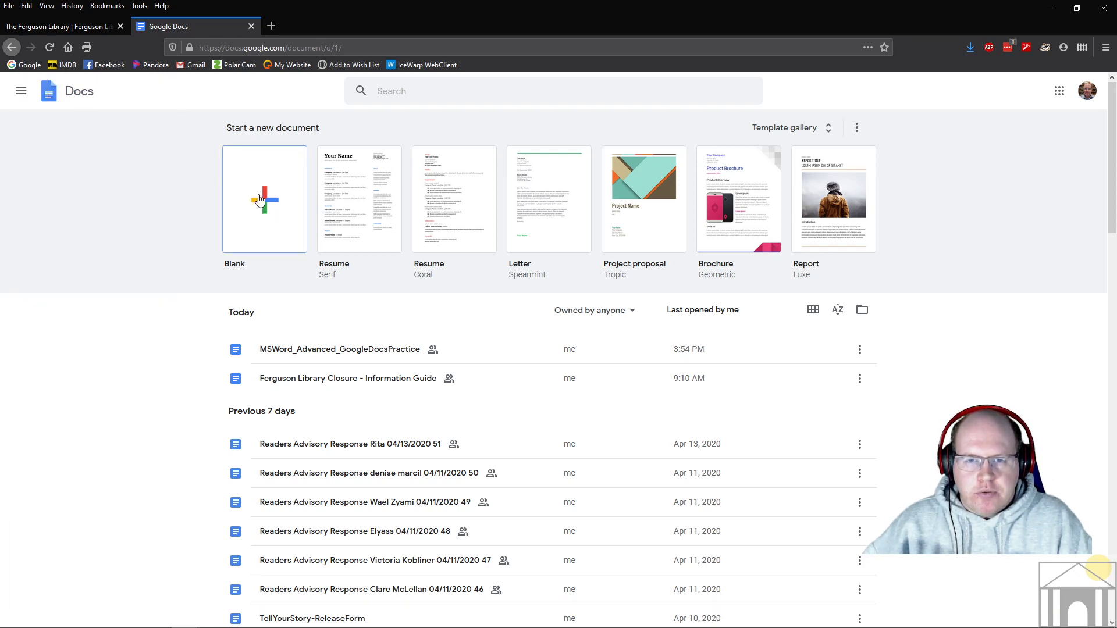
click(75, 95)
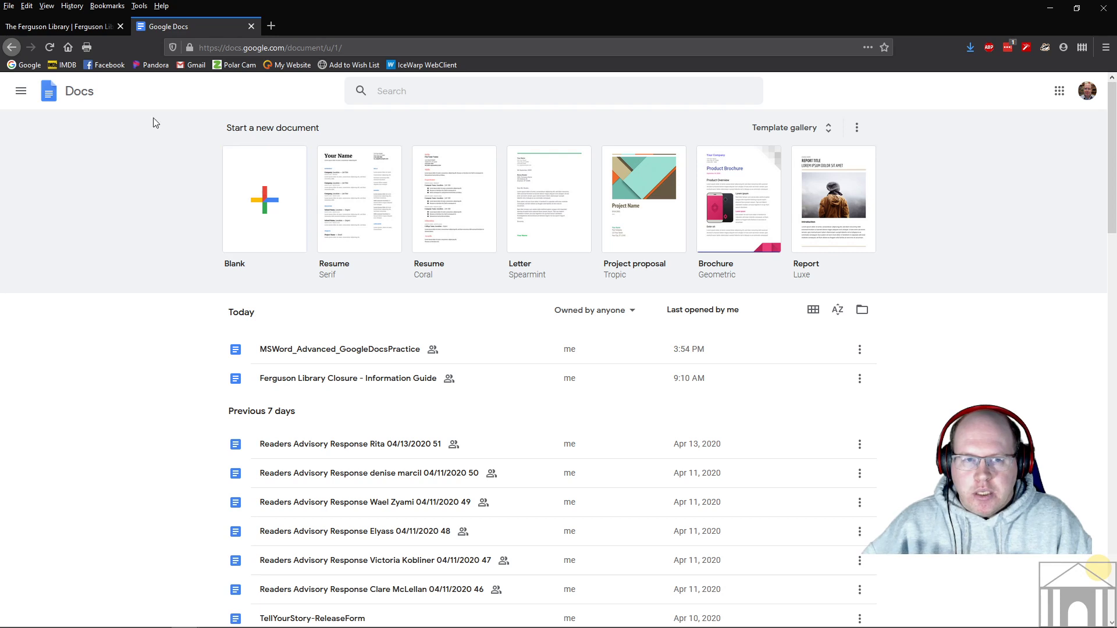
click(21, 91)
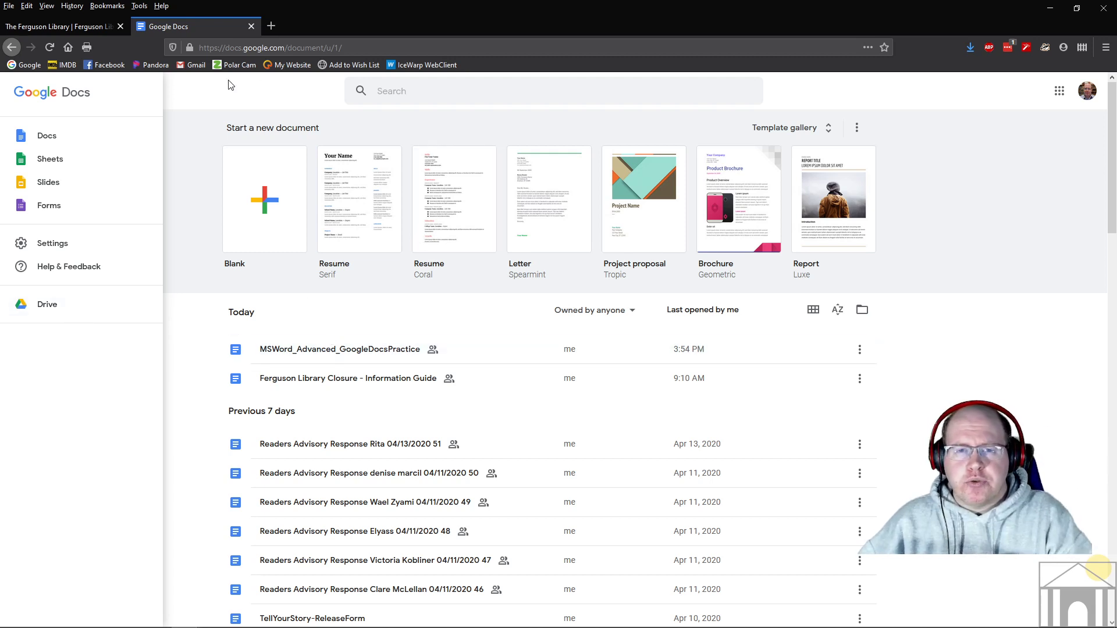
click(228, 127)
key(F5)
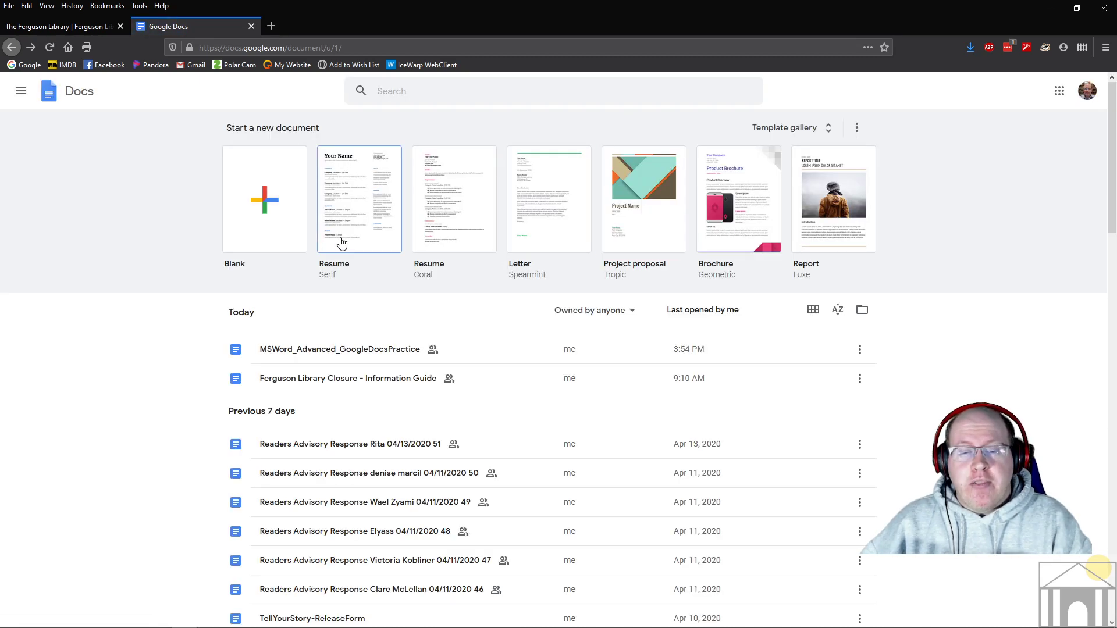
click(343, 349)
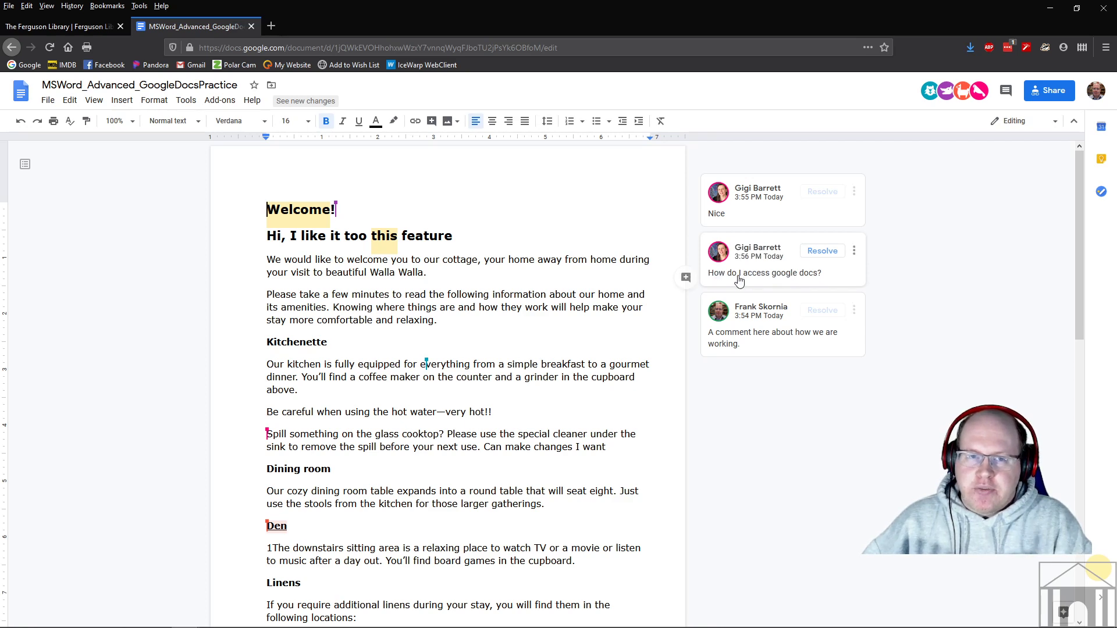
- Open google.com in a new browser tab, check which account is signed in, and go to Google Drive
click(270, 26)
text(google.com/)
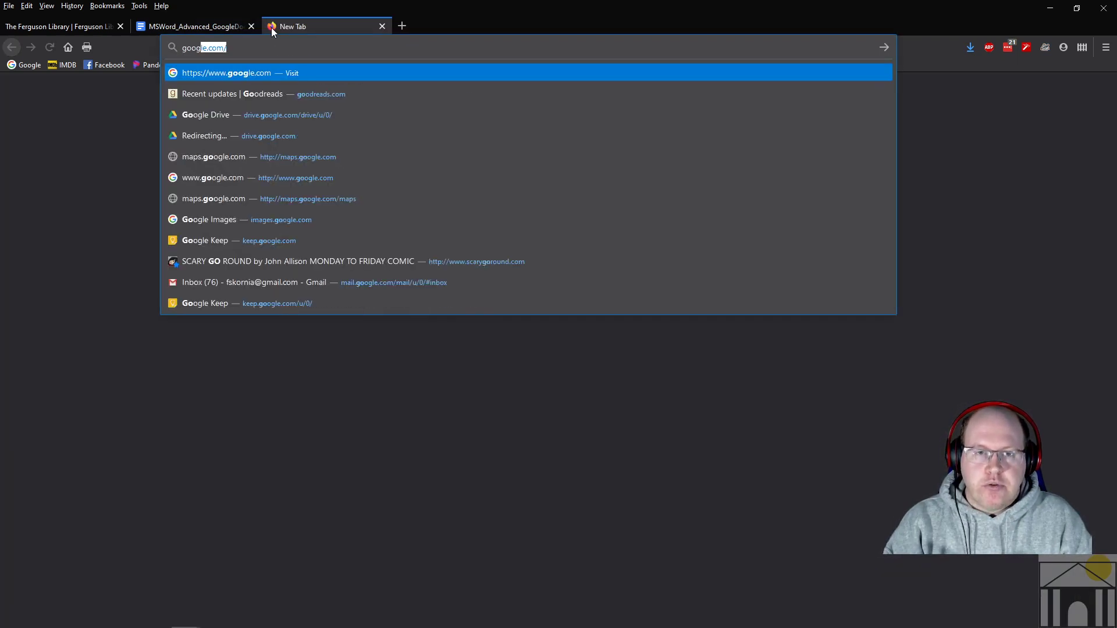
key(Return)
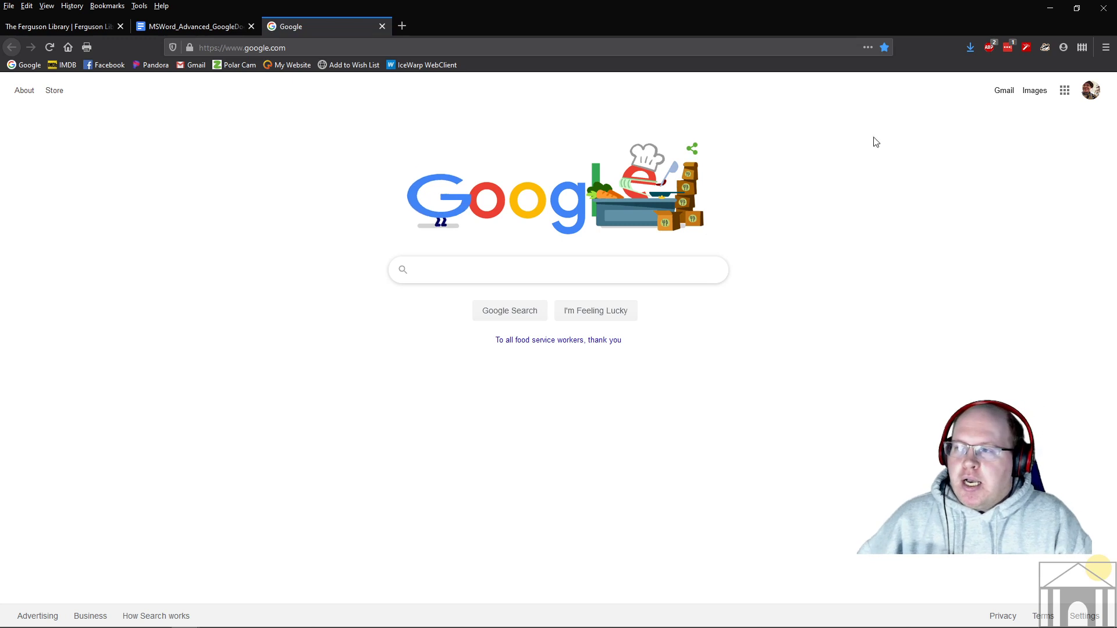
click(1092, 92)
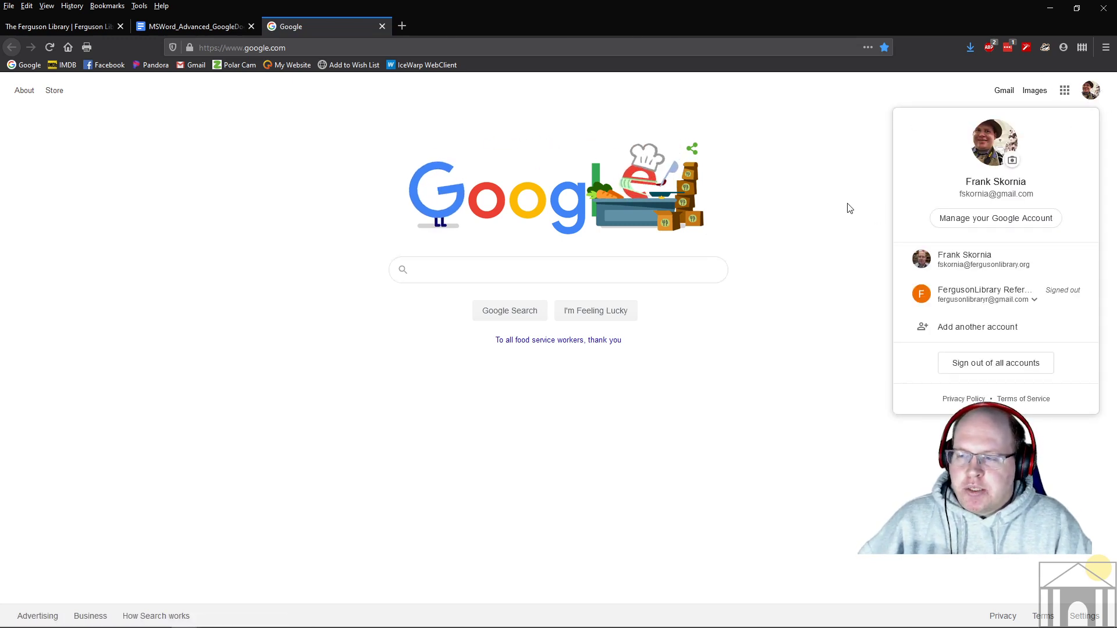
click(824, 139)
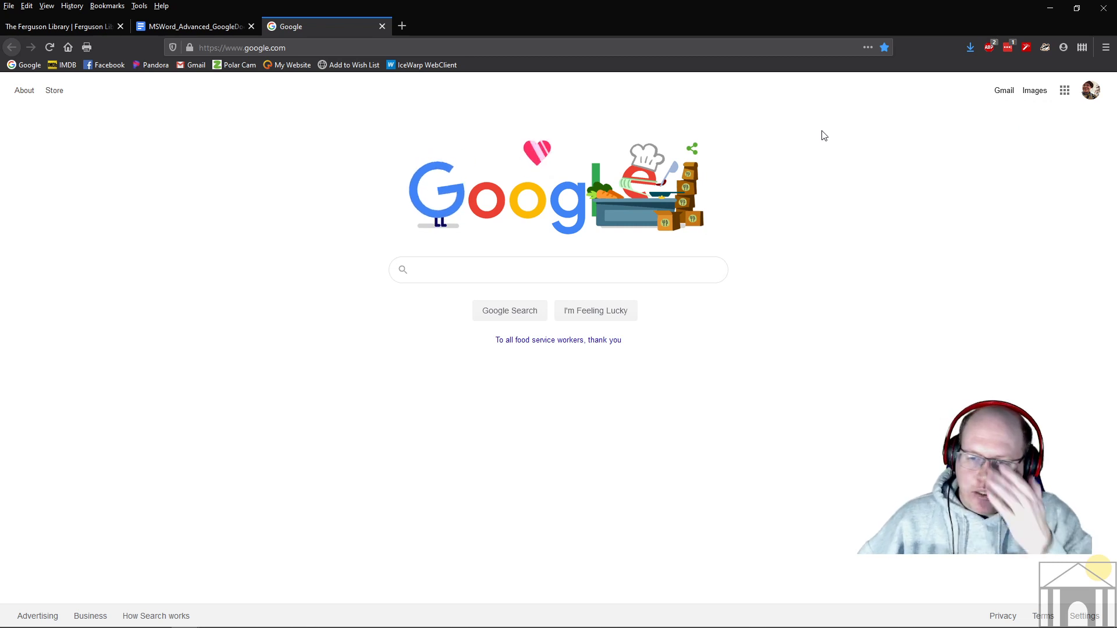
click(1065, 91)
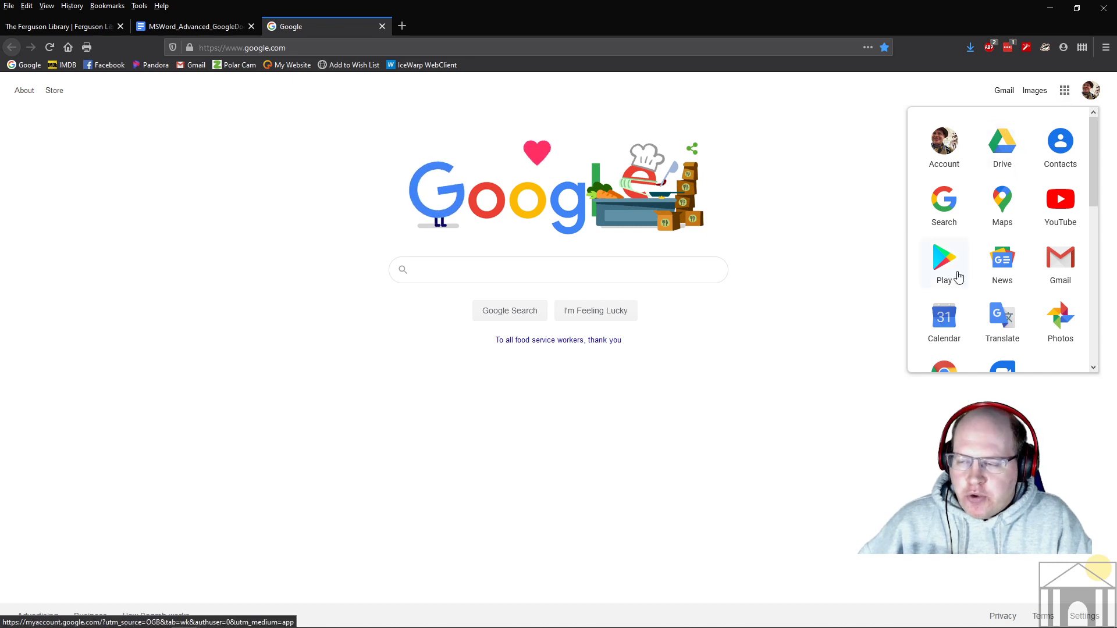
click(1004, 147)
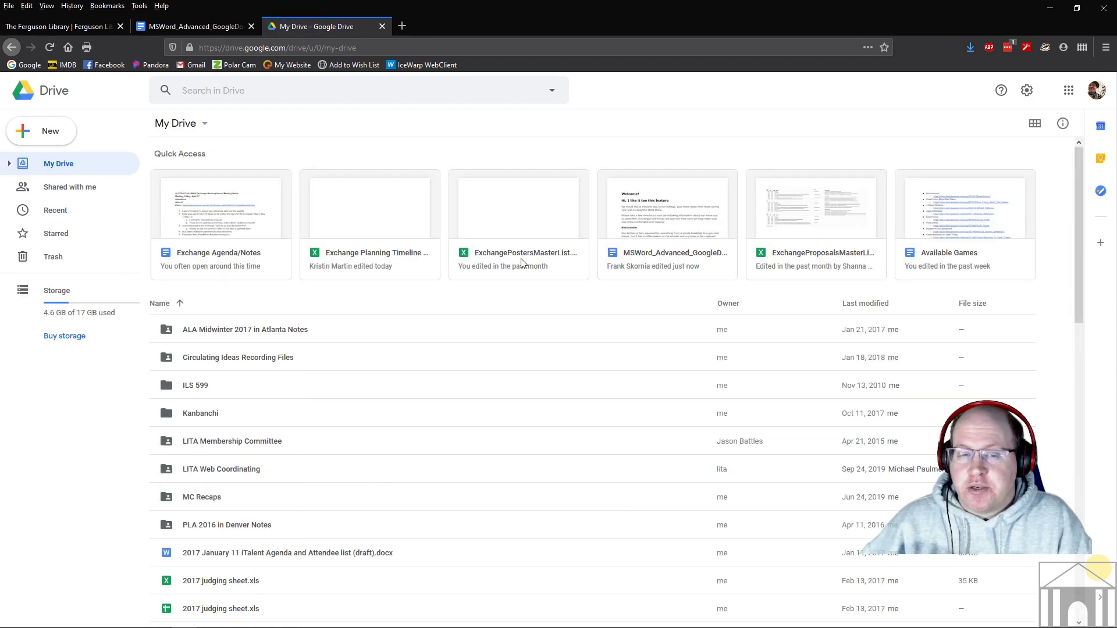
- Switch Google Drive to the fergusonlibrary.org account and create a blank Google Docs document there
click(1096, 93)
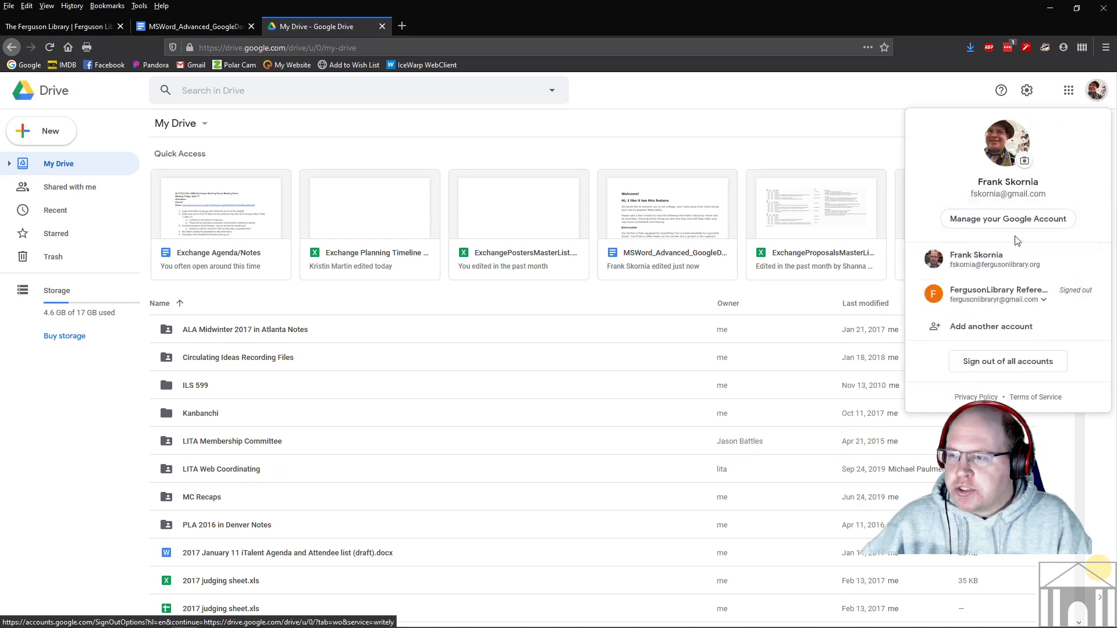
click(989, 257)
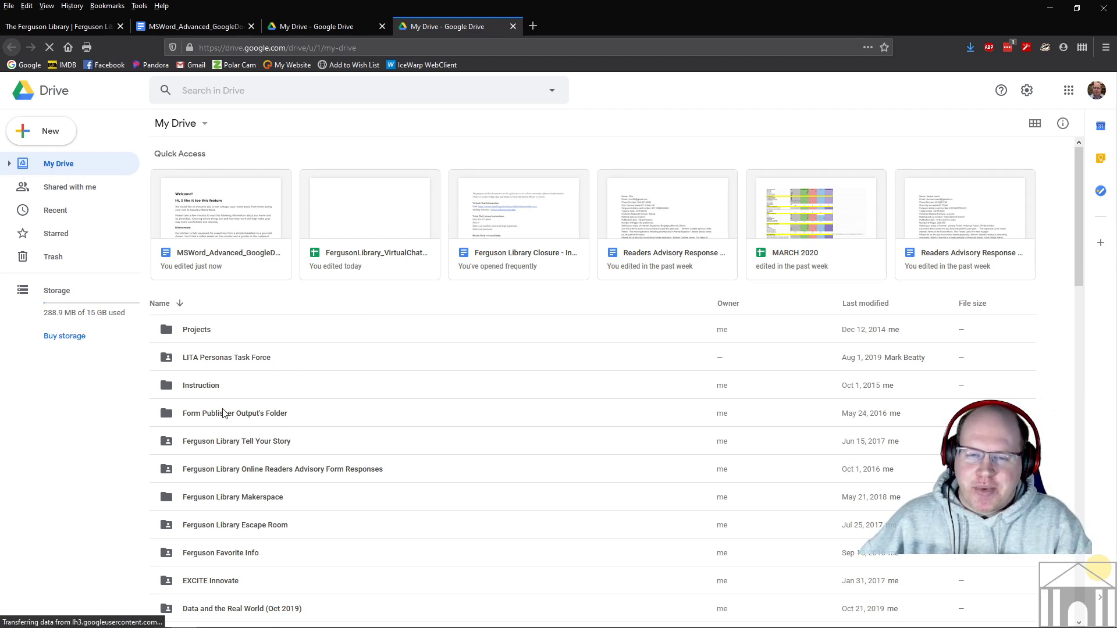
click(49, 132)
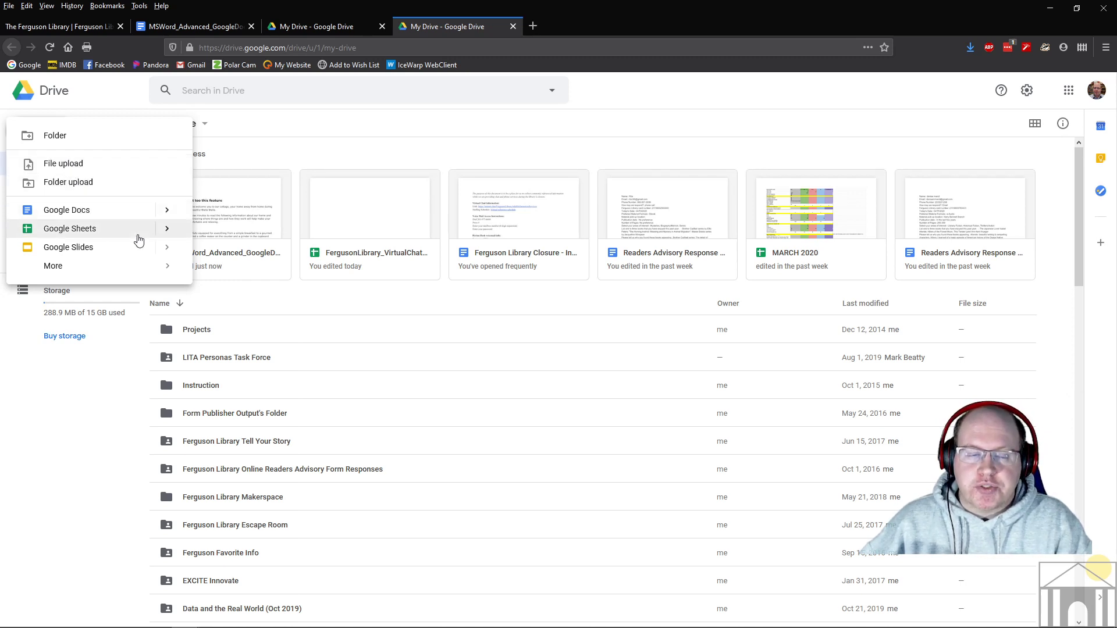
click(89, 216)
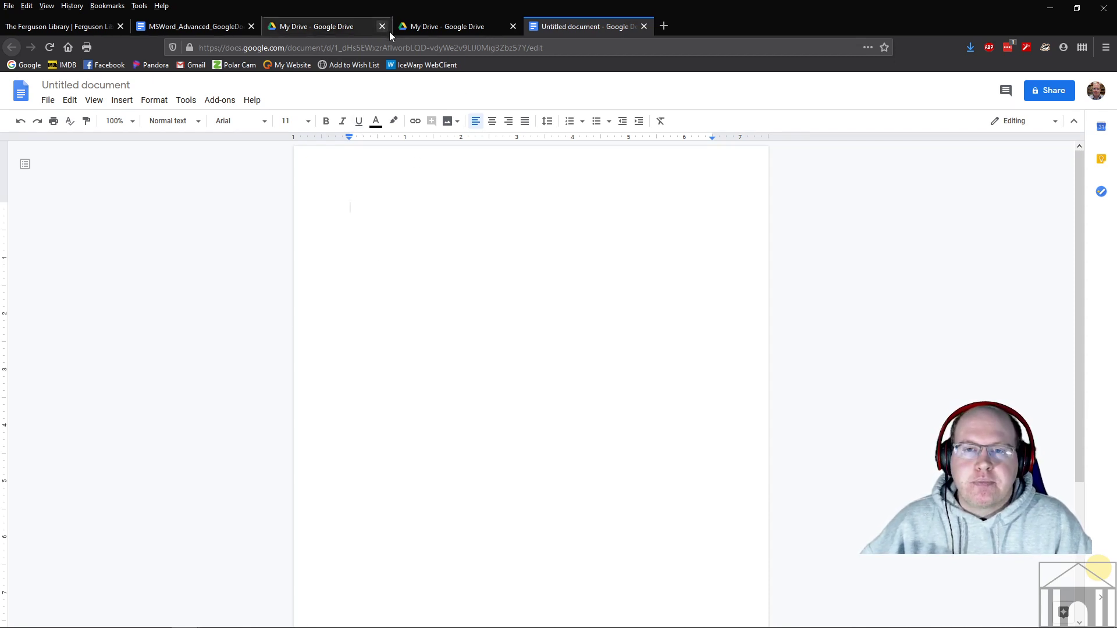
- Return to the open MSWord_Advanced_GoogleDocsPractice document, leaving the Drive pages and the untitled document open
click(437, 28)
click(314, 29)
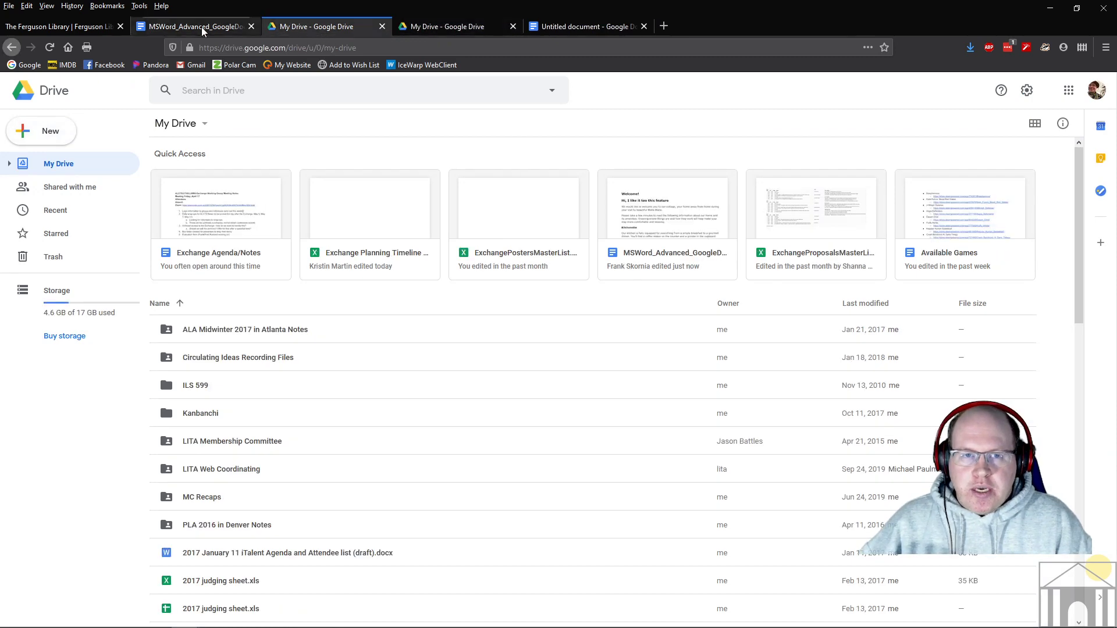
click(198, 26)
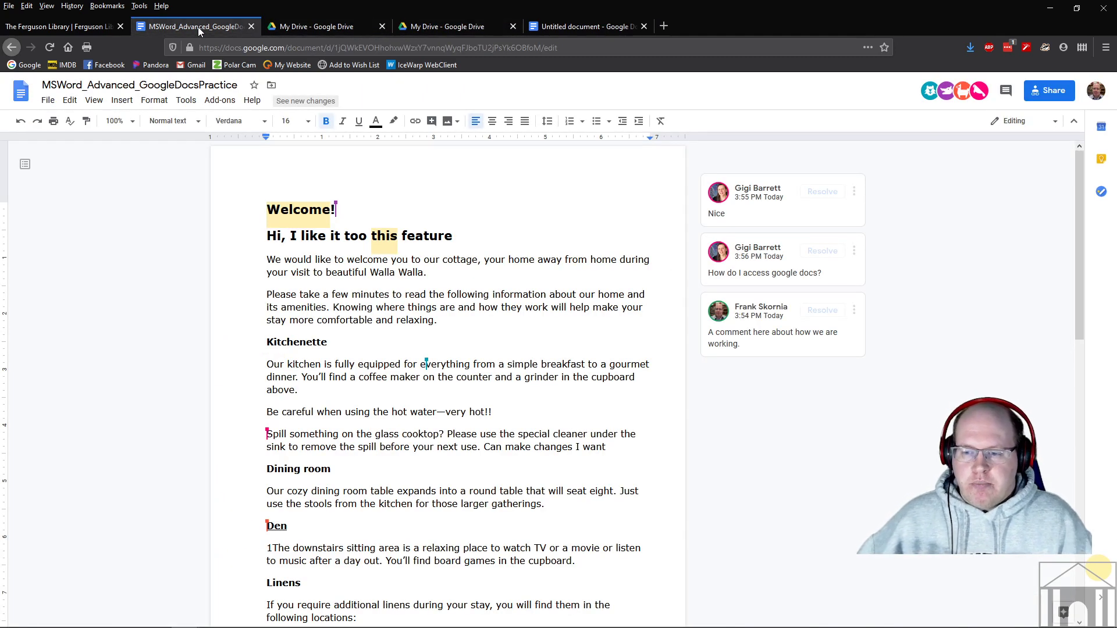